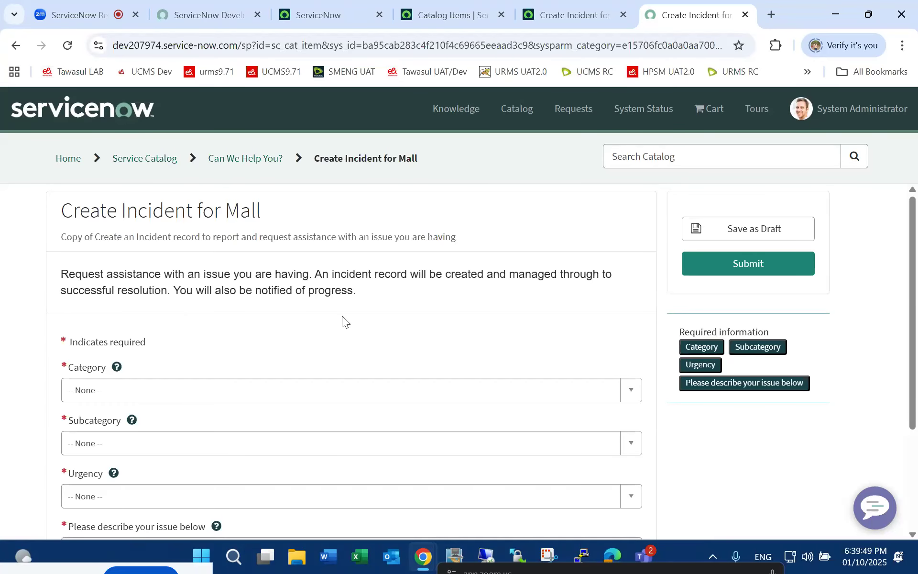
View the choices offered for Category in the Create Incident for Mall form, then close them without choosing one.
scroll(342, 320, down, 1)
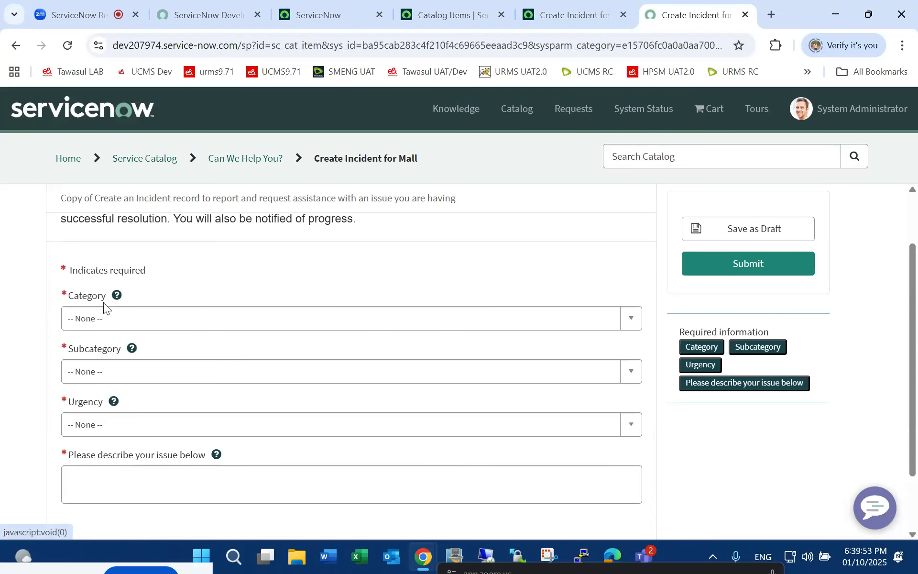
click(129, 327)
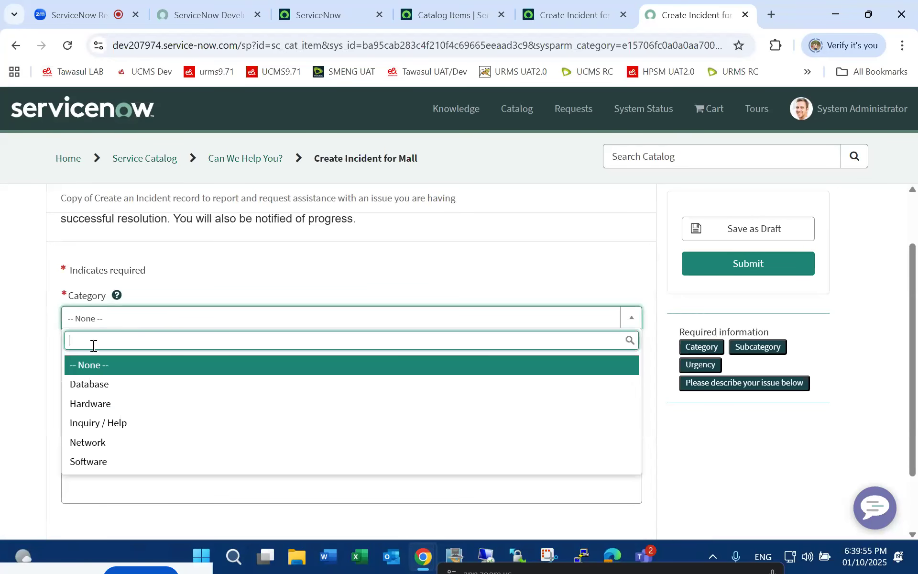
click(212, 275)
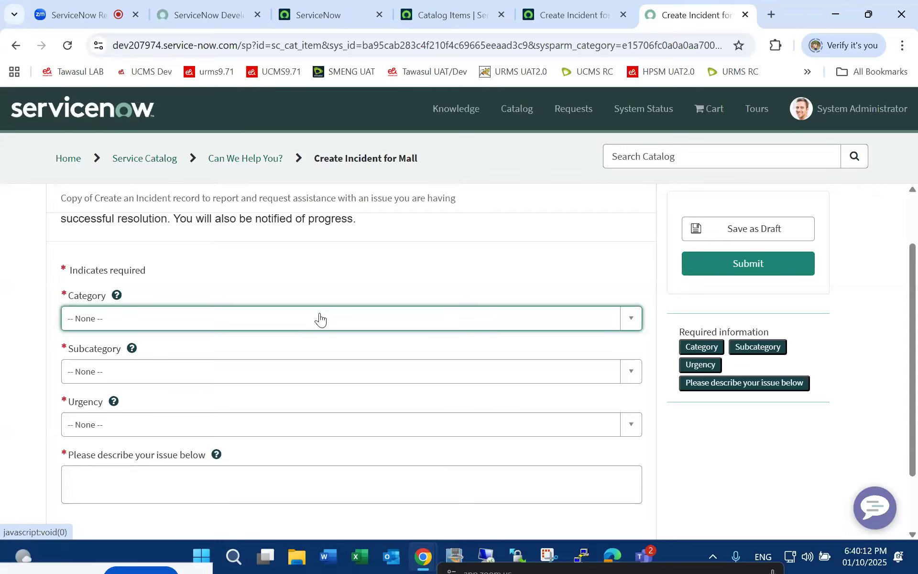
Switch to the Create Incident for Mall record producer and examine the questions, fields and types of its variables.
click(573, 13)
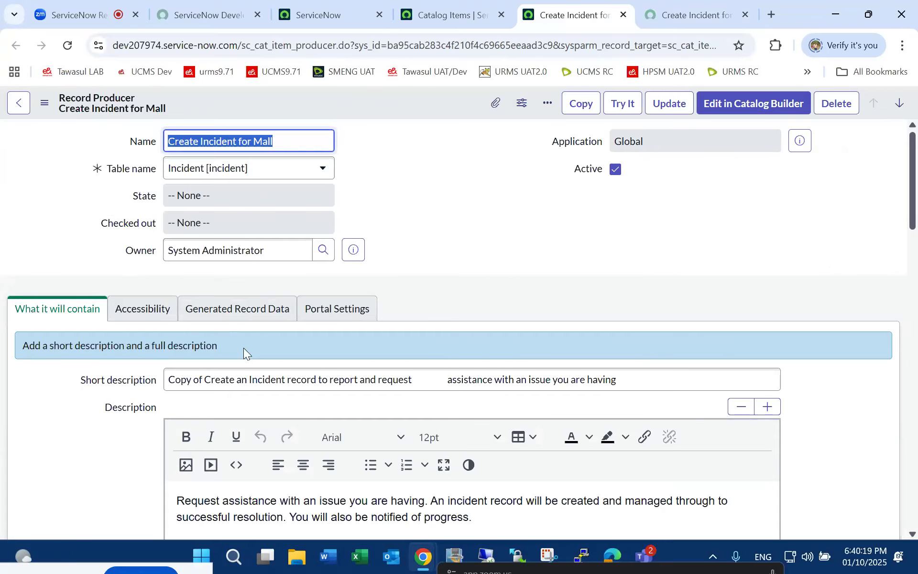
scroll(248, 359, down, 1)
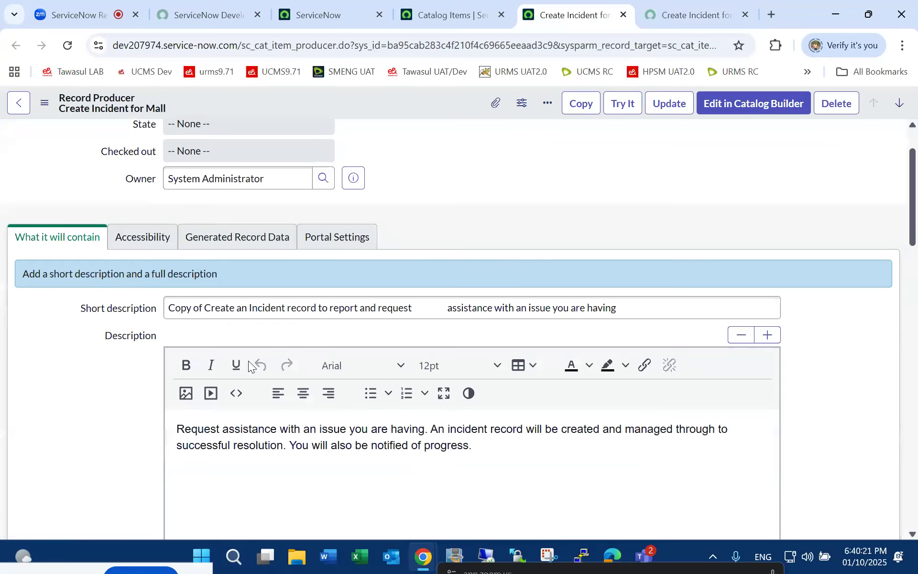
scroll(248, 360, down, 6)
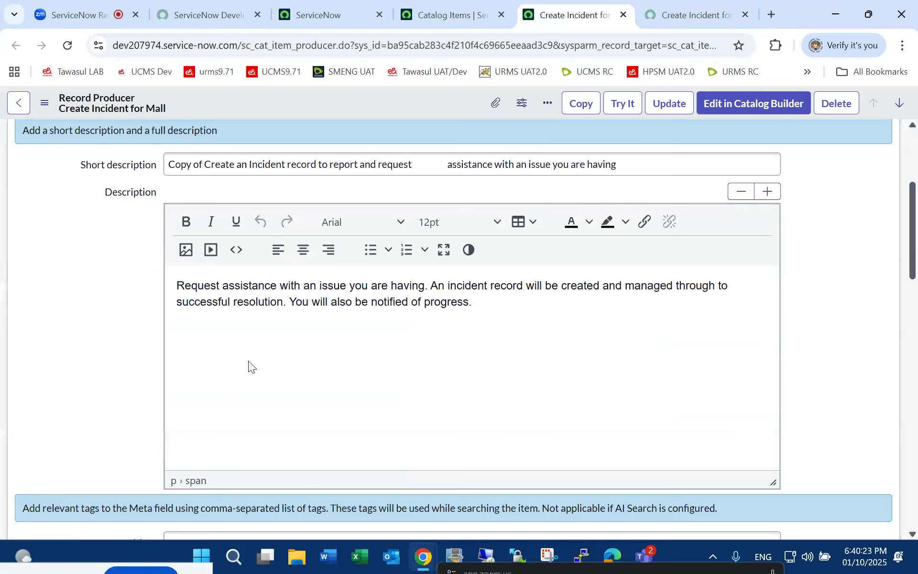
scroll(248, 360, down, 9)
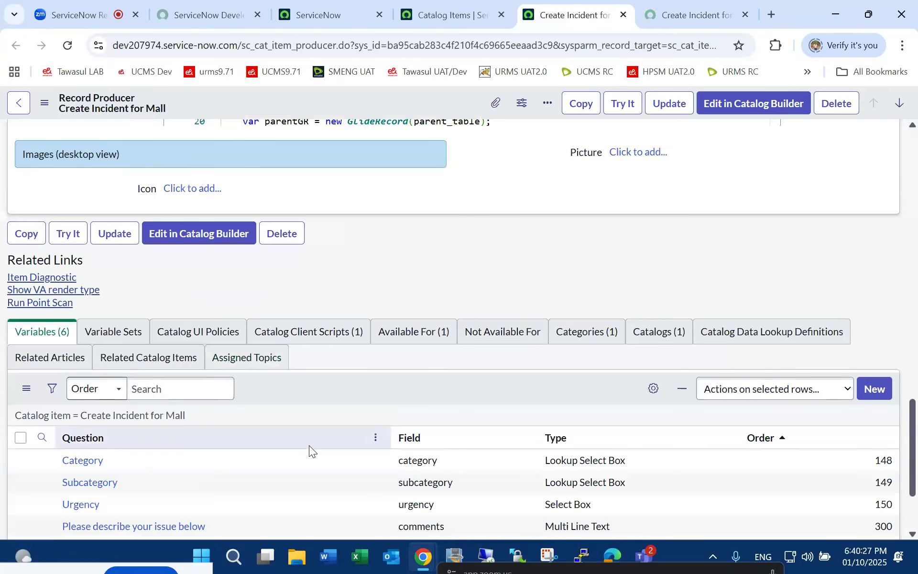
scroll(306, 446, down, 1)
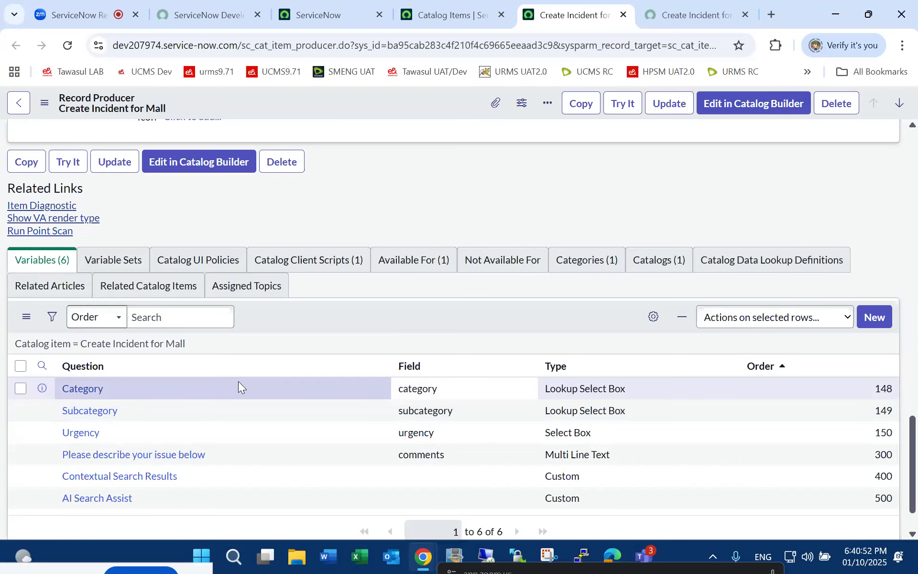
click(87, 393)
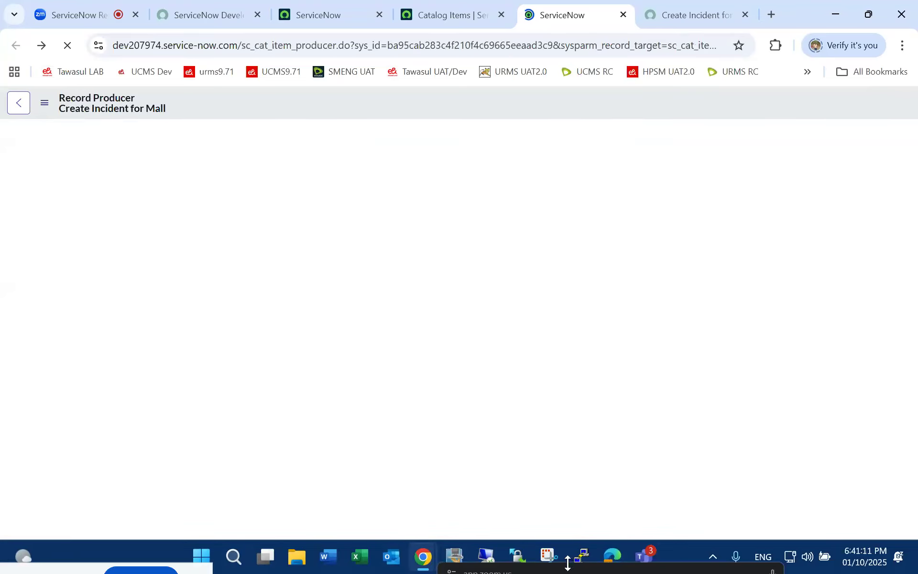
mouse_move(645, 556)
click(643, 479)
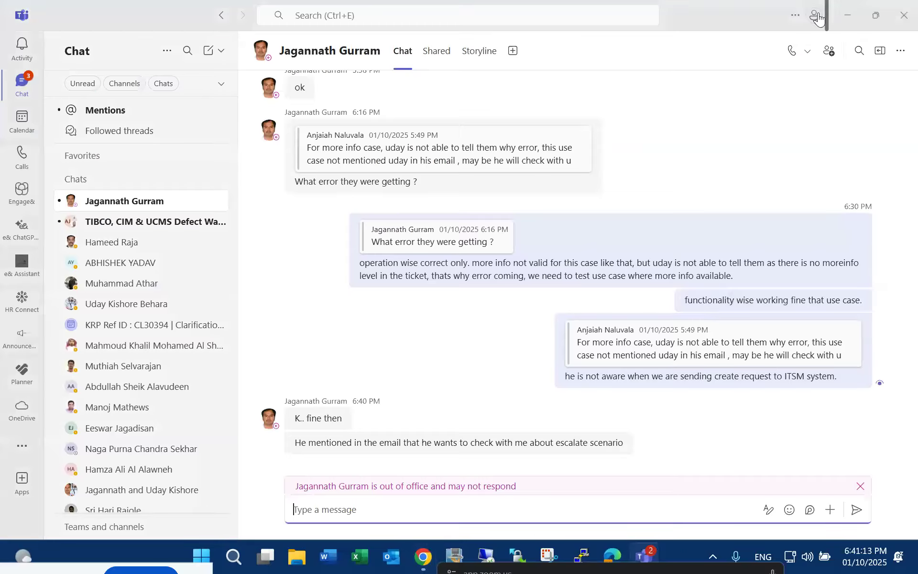
click(905, 17)
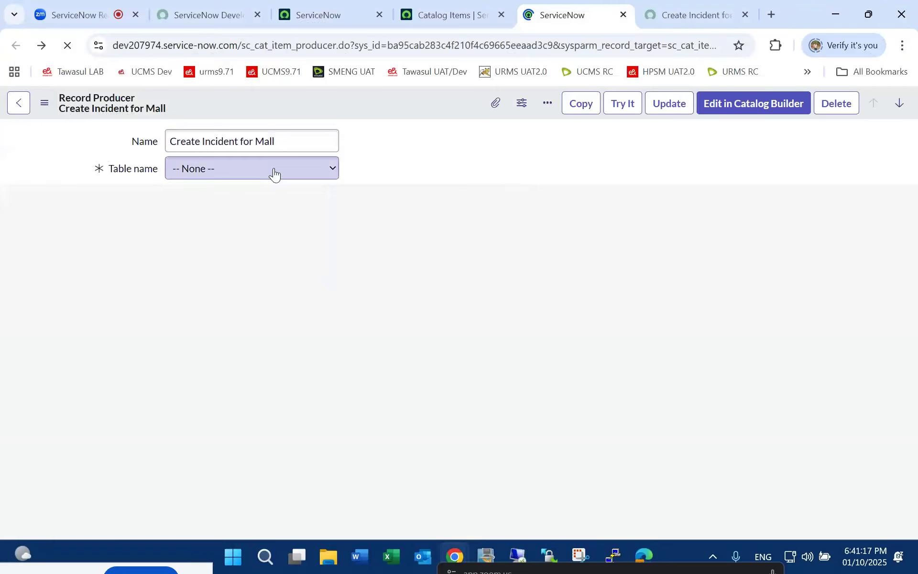
click(274, 172)
click(274, 172)
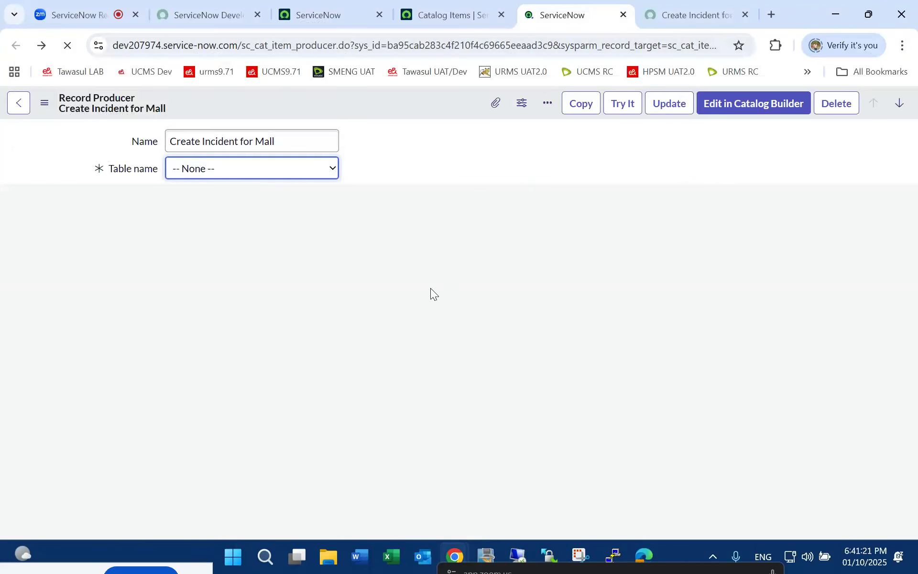
text(incident)
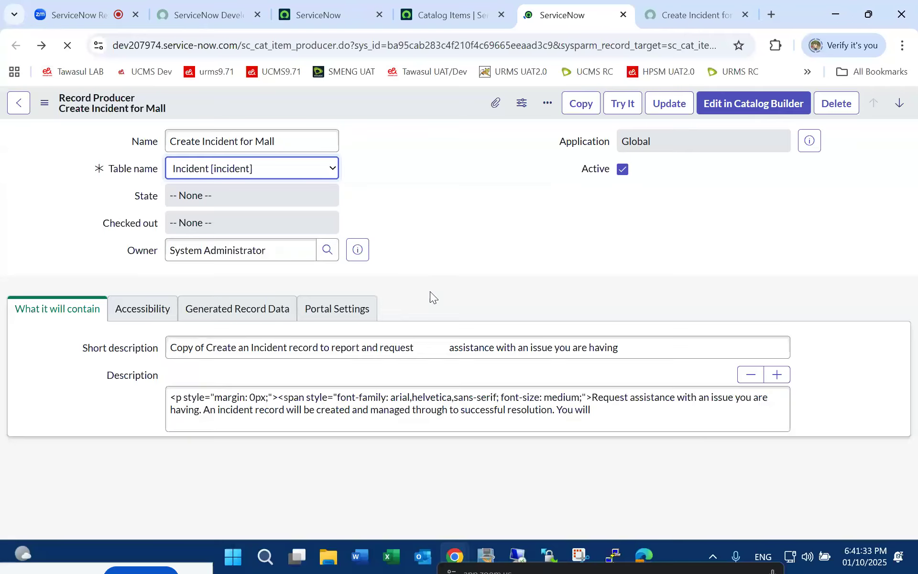
Open the Category and Subcategory variables of the record producer, each in its own browser tab.
scroll(179, 403, down, 2)
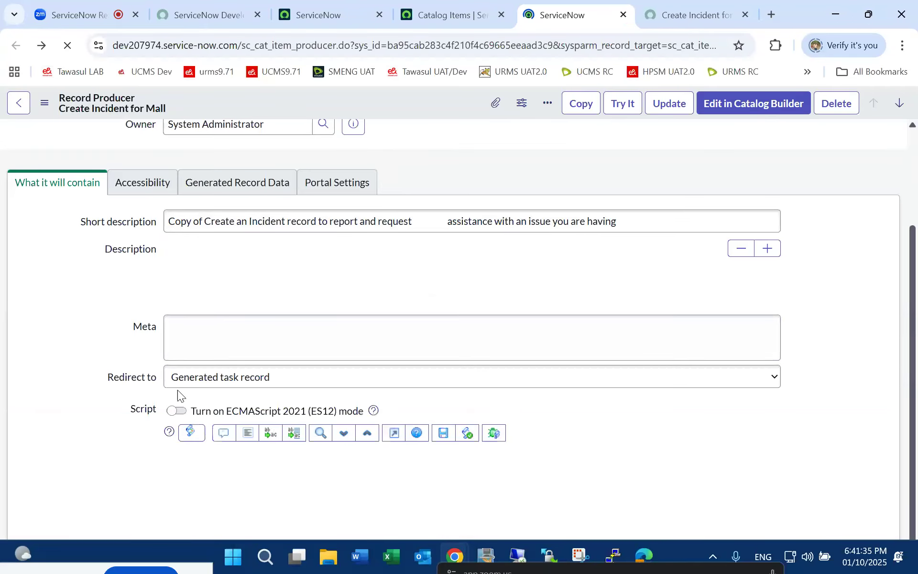
scroll(176, 374, down, 5)
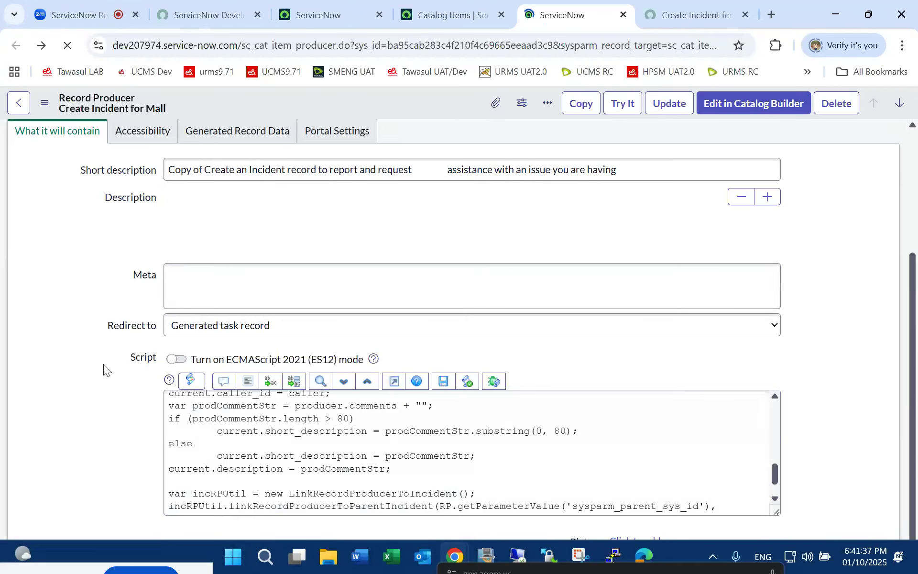
scroll(103, 371, down, 2)
scroll(868, 369, up, 5)
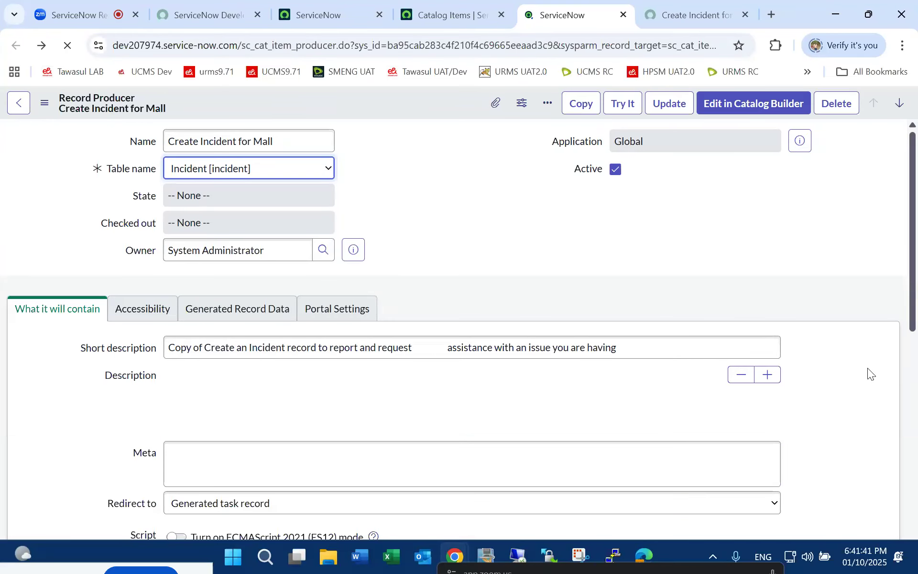
scroll(868, 369, down, 15)
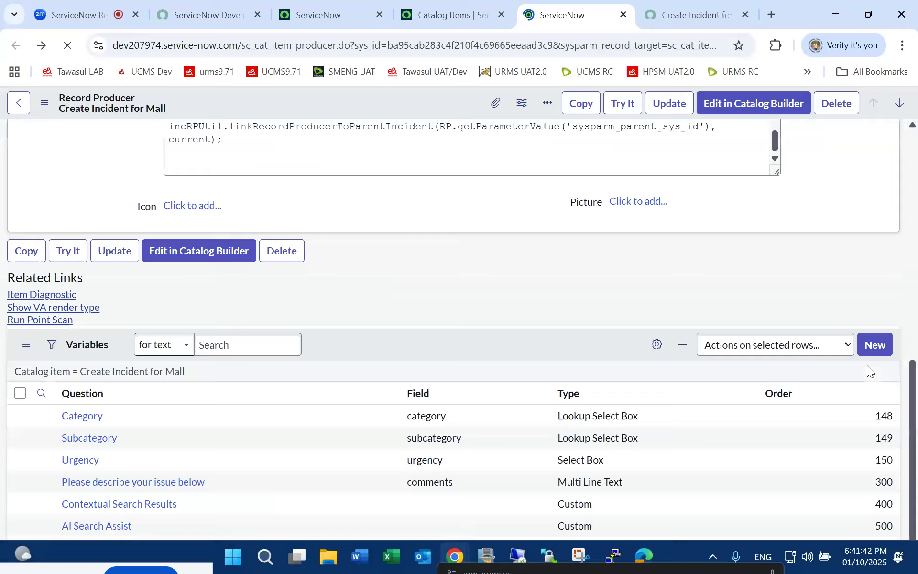
ctrl+click(76, 421)
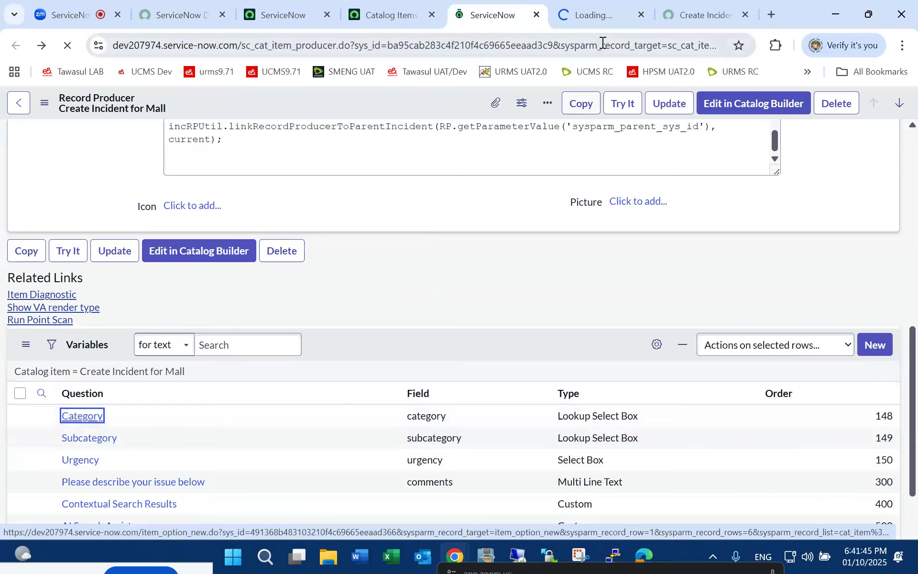
ctrl+click(95, 442)
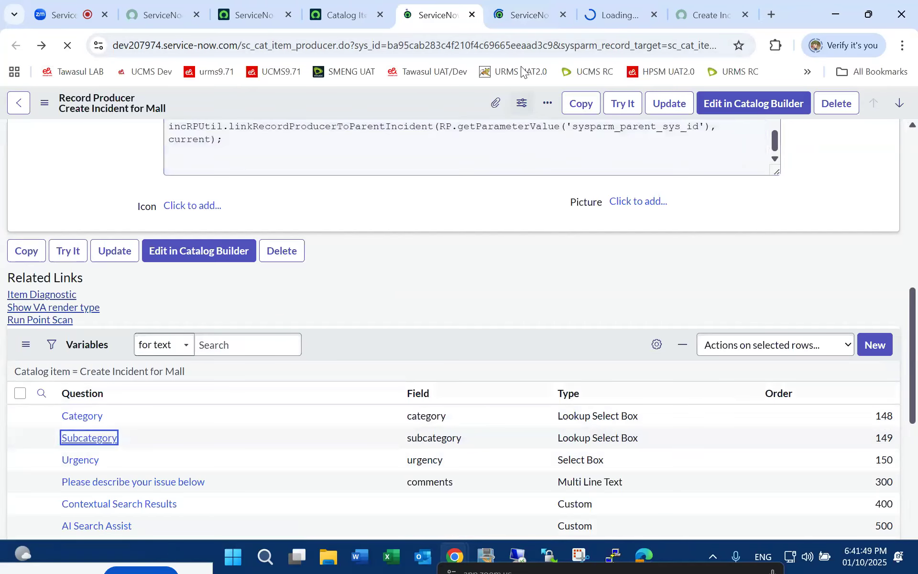
Switch to the Category variable record and bring up its type specifications.
click(524, 16)
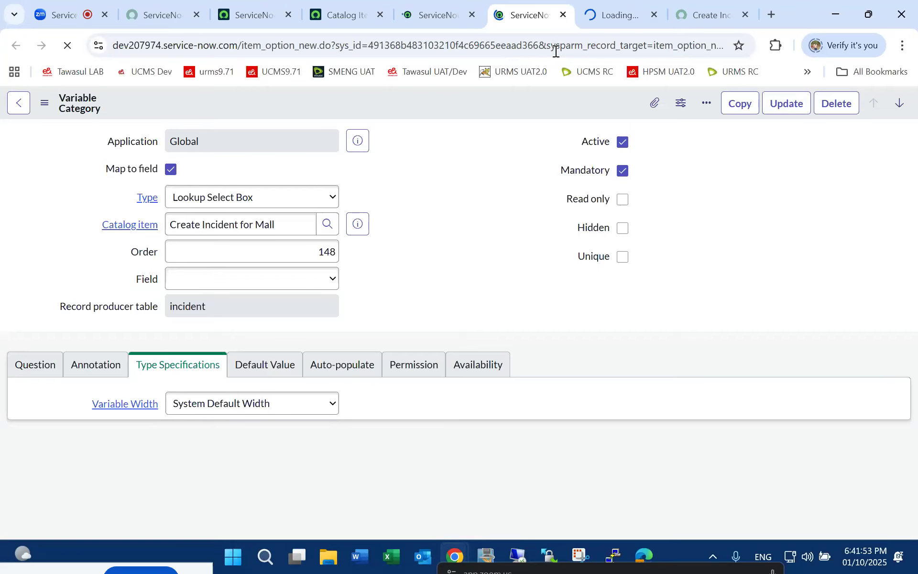
click(616, 17)
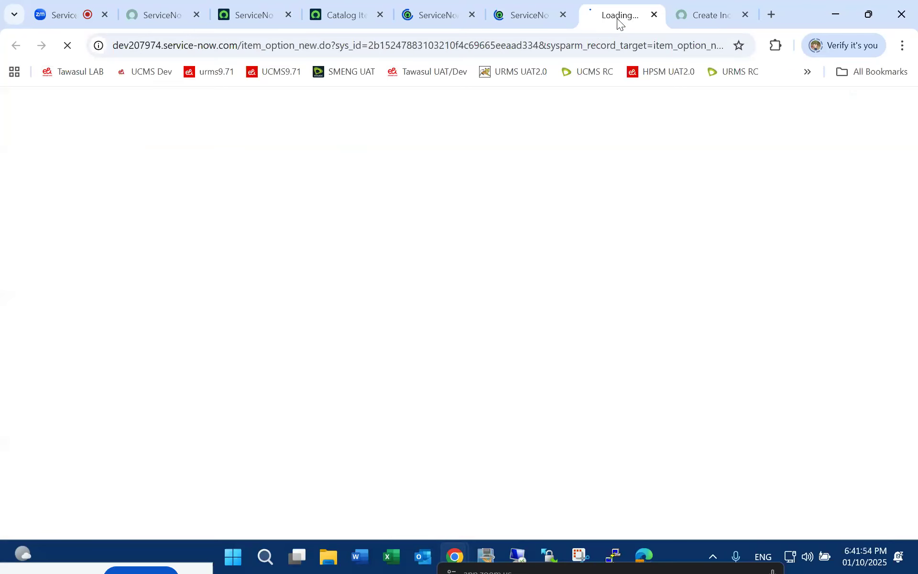
click(534, 13)
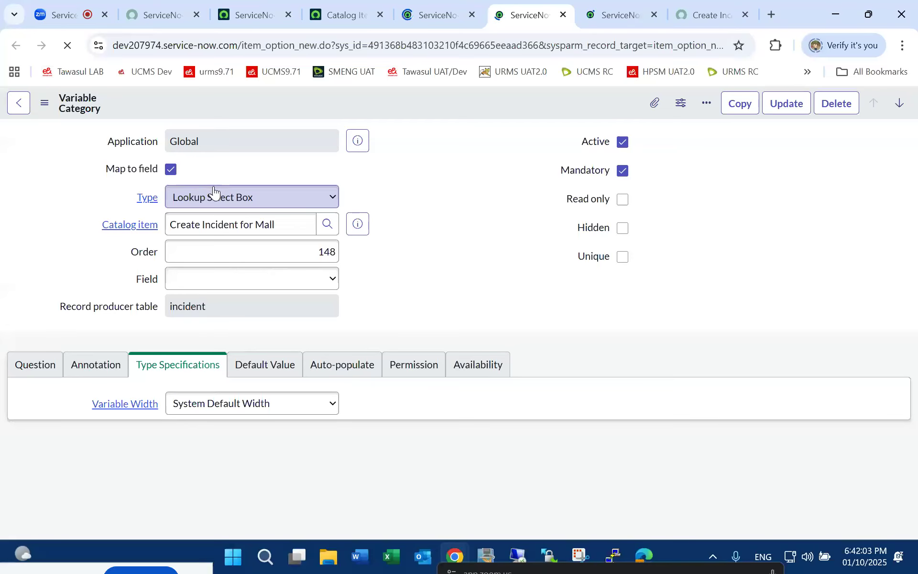
click(30, 369)
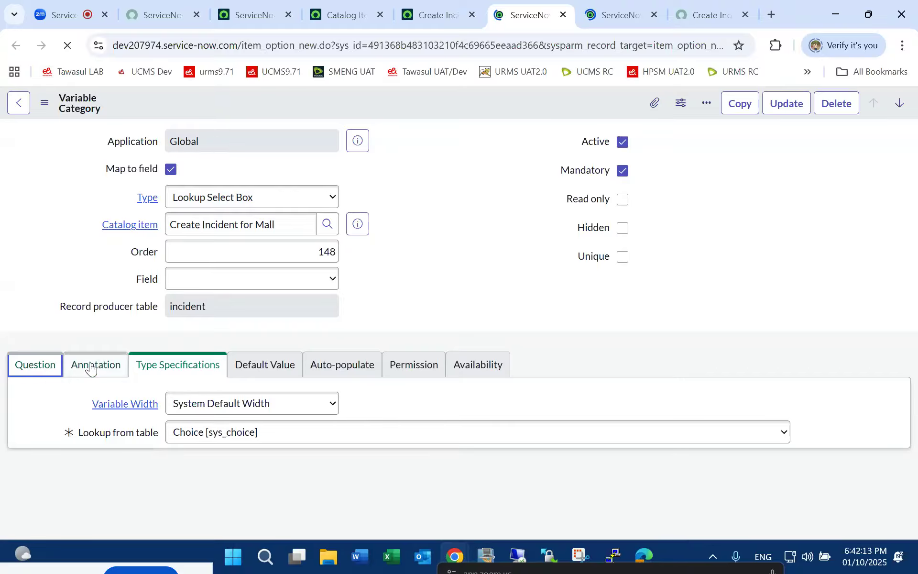
click(191, 371)
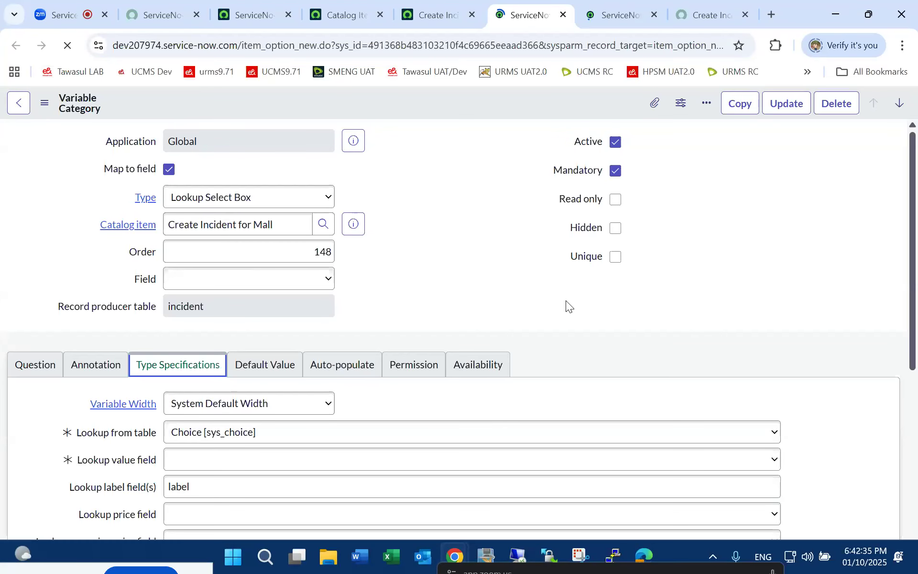
Go through the Category variable's mapped field, question and annotation details, ending on its type specifications.
scroll(566, 301, down, 1)
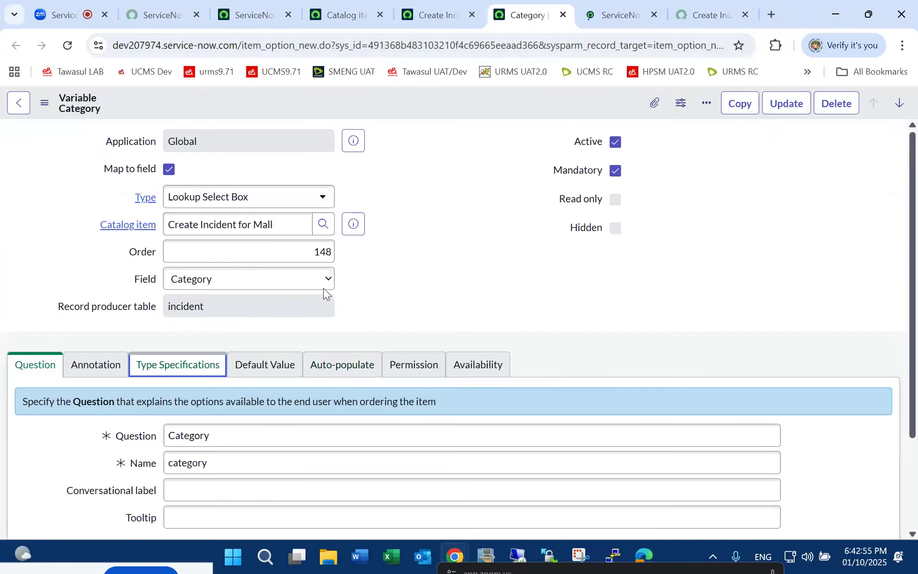
scroll(332, 292, down, 3)
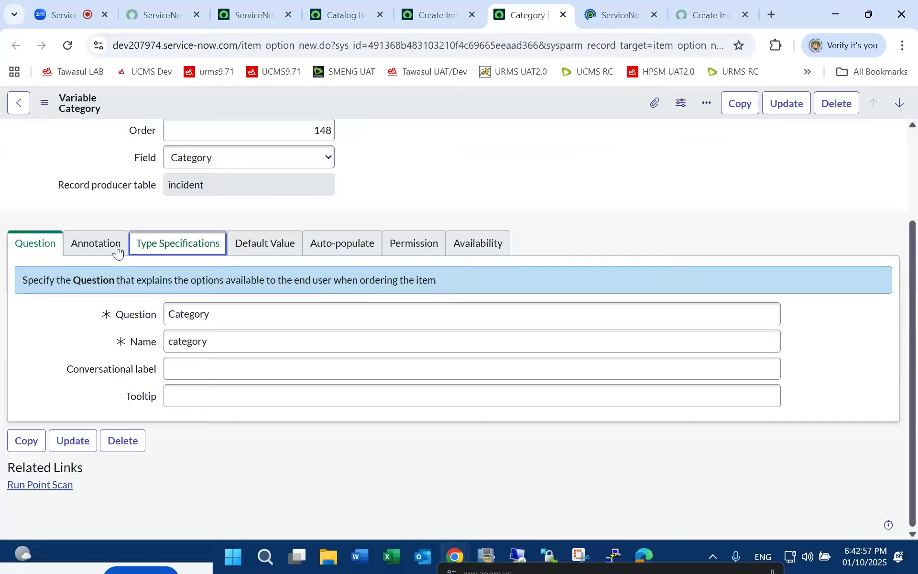
click(48, 244)
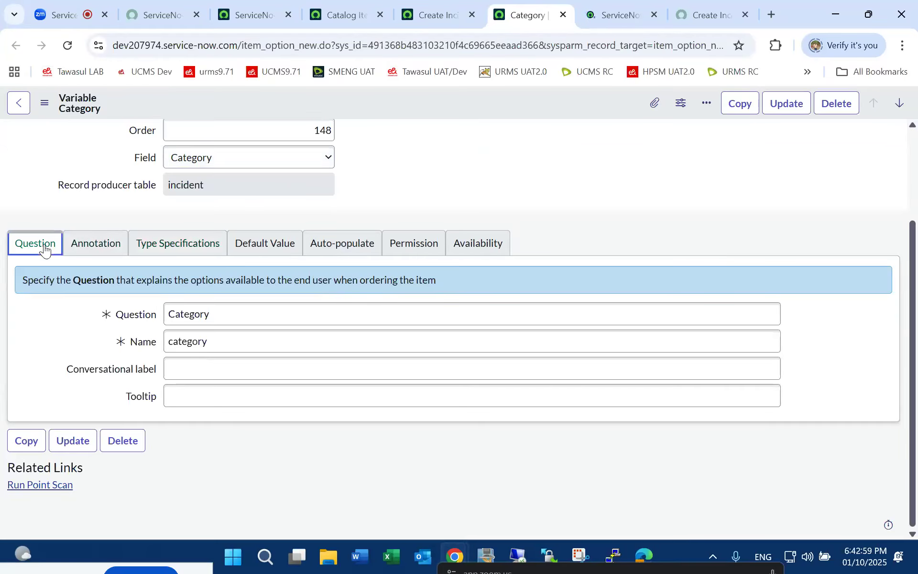
click(97, 246)
click(168, 244)
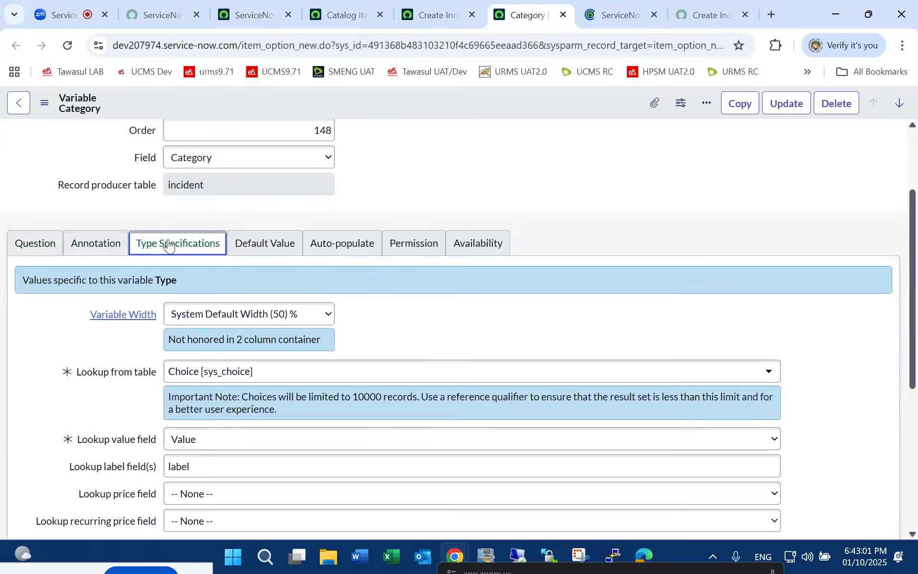
Examine the Category variable's lookup table, value and label fields, and select its whole reference qualifier expression.
scroll(334, 211, down, 1)
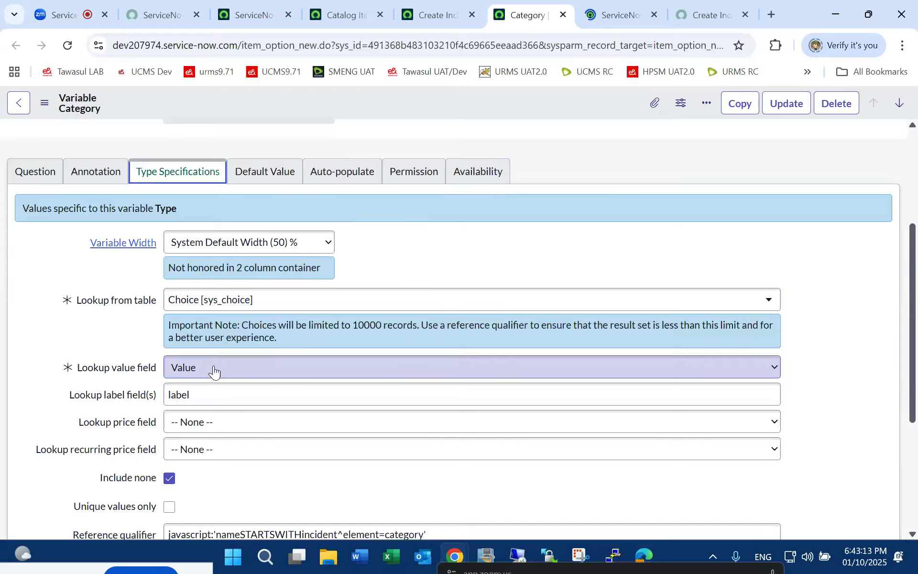
scroll(213, 371, down, 1)
mouse_move(122, 325)
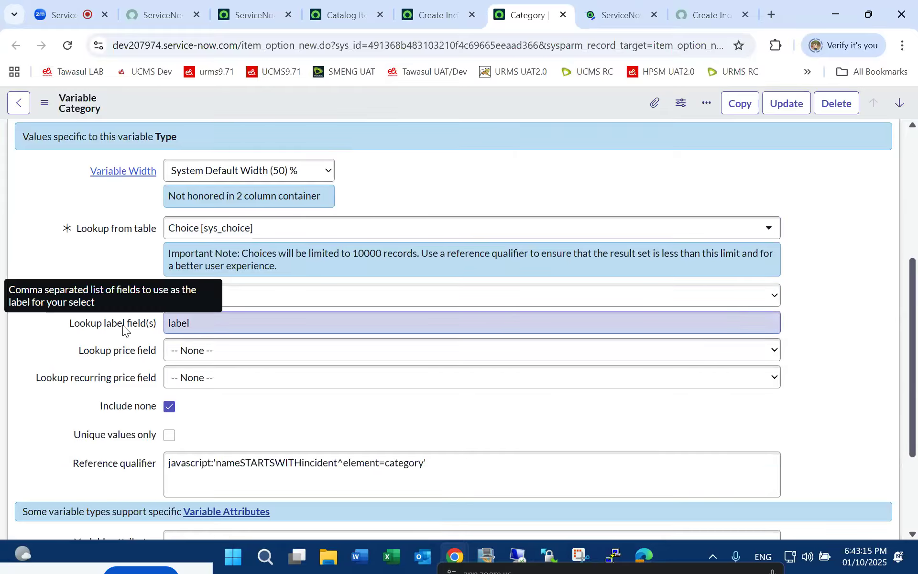
click(223, 324)
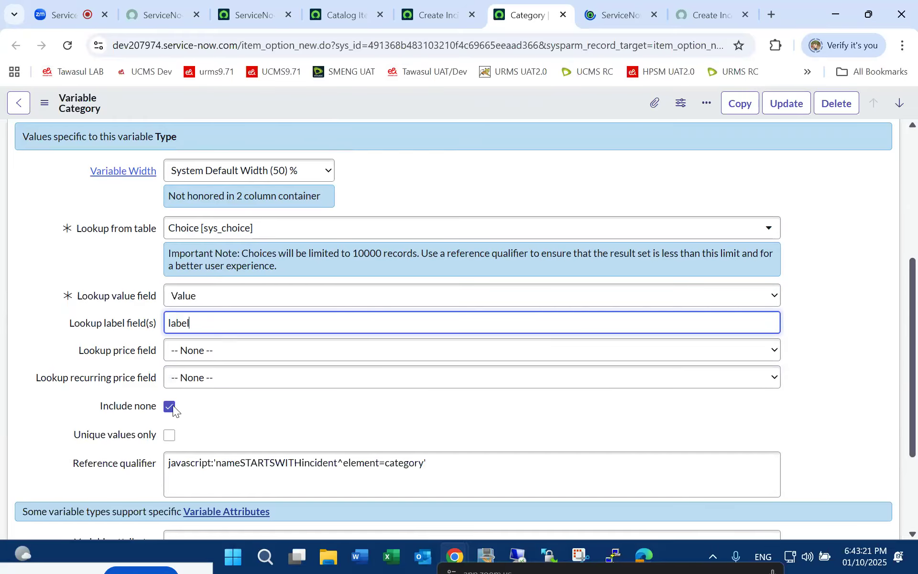
scroll(276, 409, down, 1)
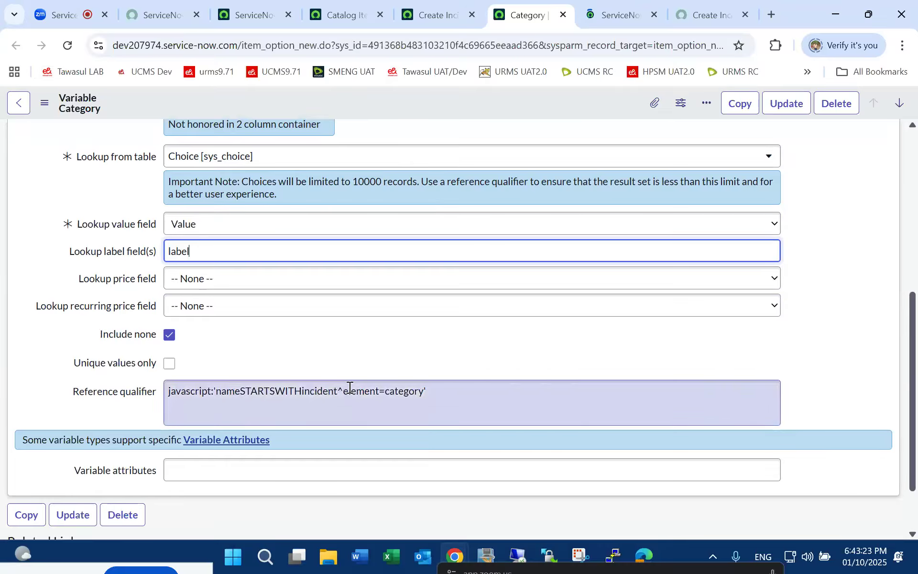
click(447, 389)
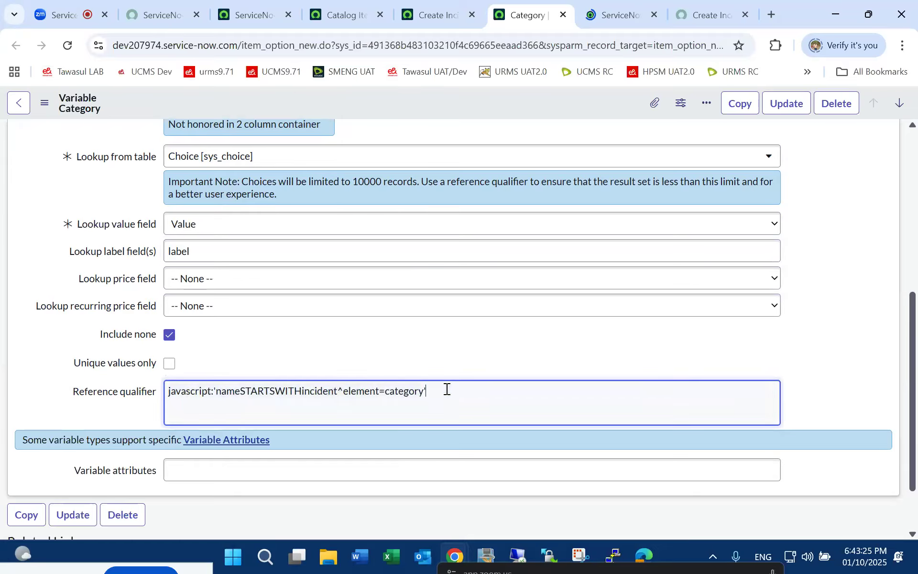
drag(456, 396, 166, 399)
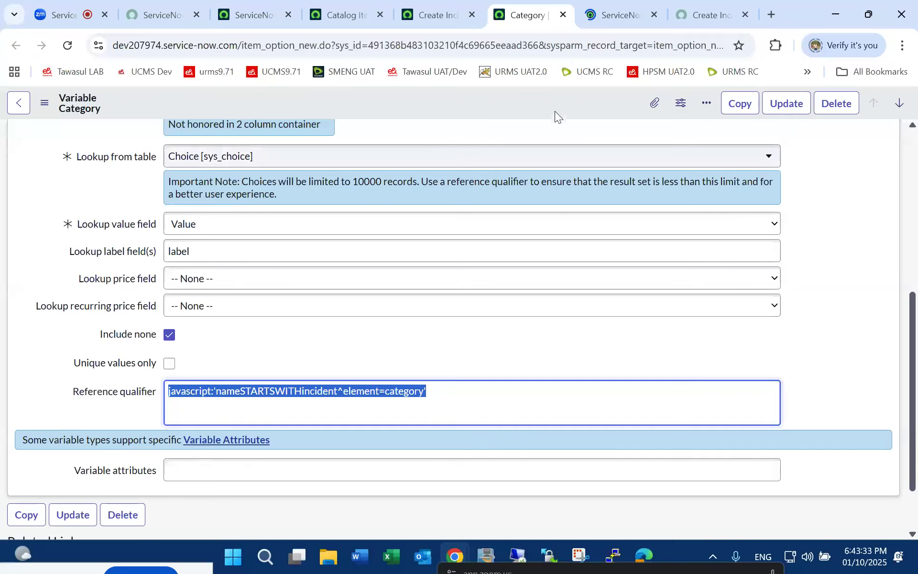
Find the Choice Lists module in the navigator by filtering for "choi" and open it in its own browser tab.
click(257, 9)
click(157, 107)
drag(136, 148, 42, 139)
text(choi)
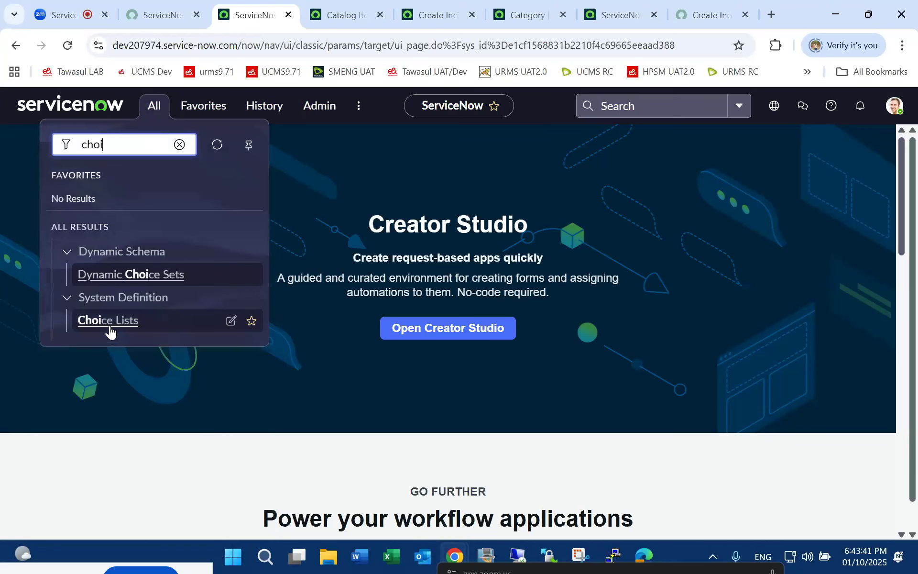
middle_click(111, 328)
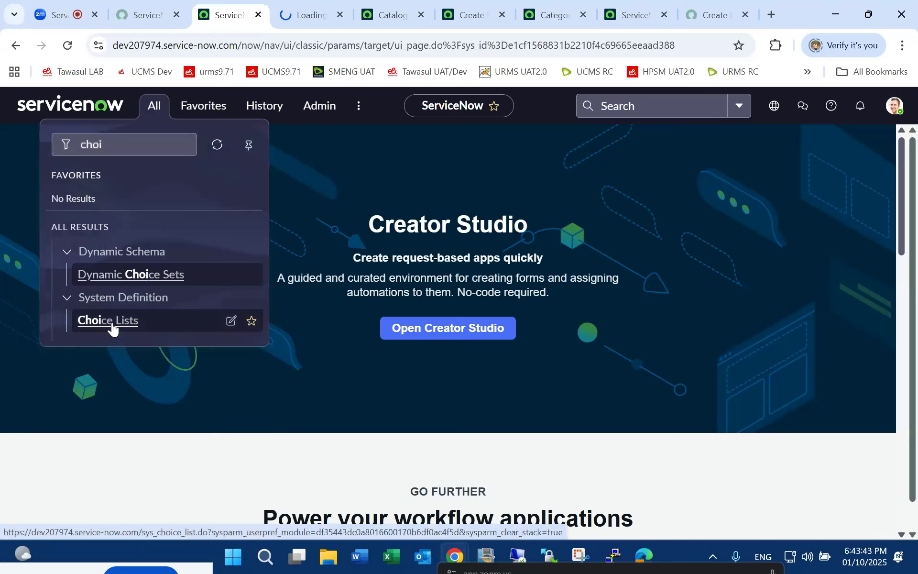
click(307, 15)
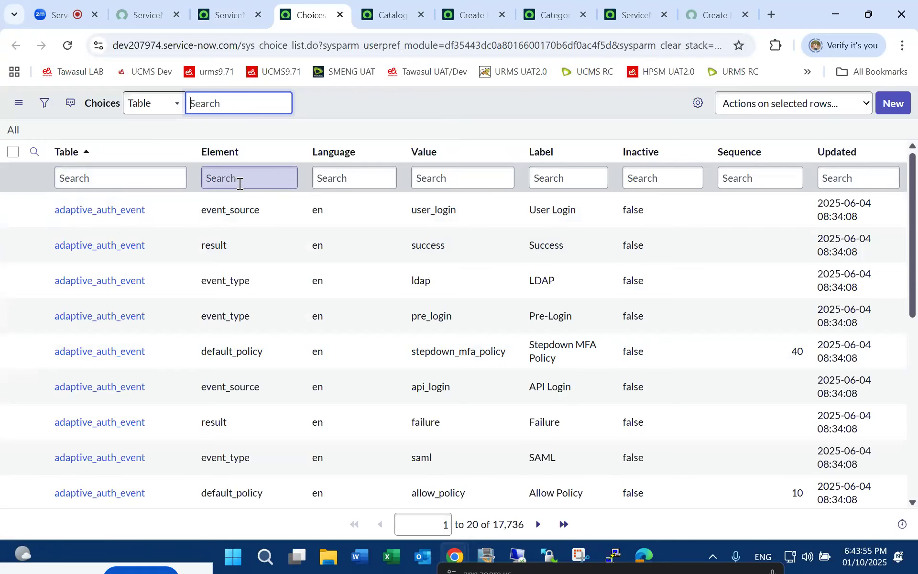
Filter the Choices list to records whose Table starts with incident and Element starts with category.
click(116, 183)
text(incident)
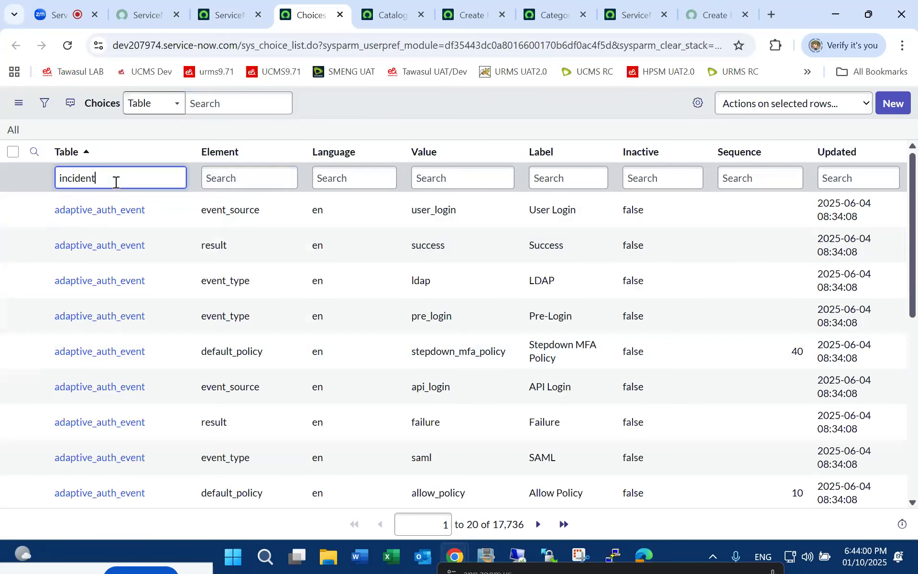
key(Return)
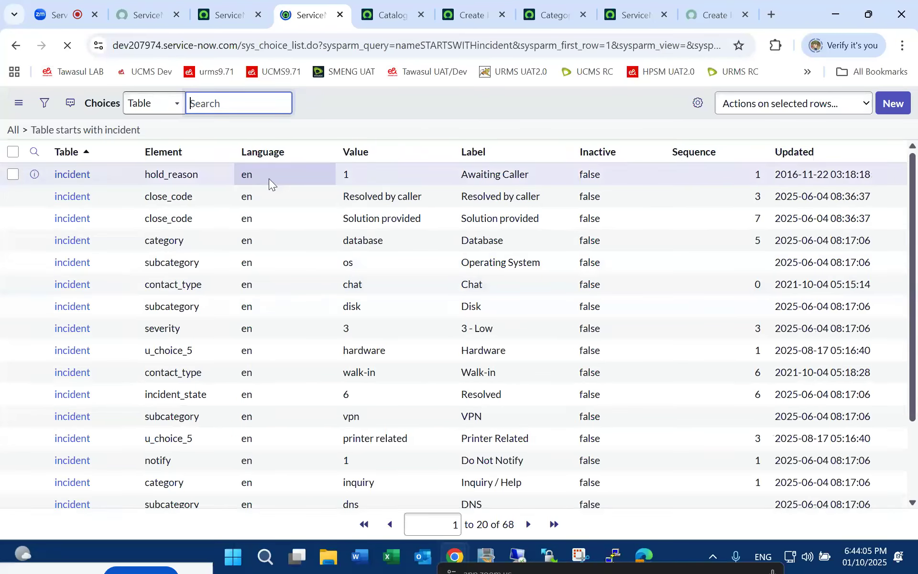
click(194, 179)
text(cat)
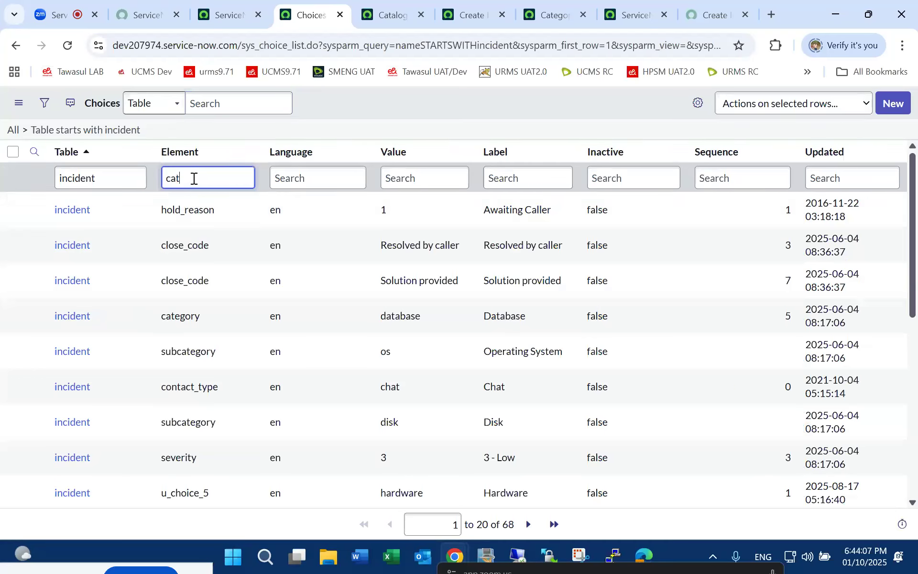
text(egory)
key(Return)
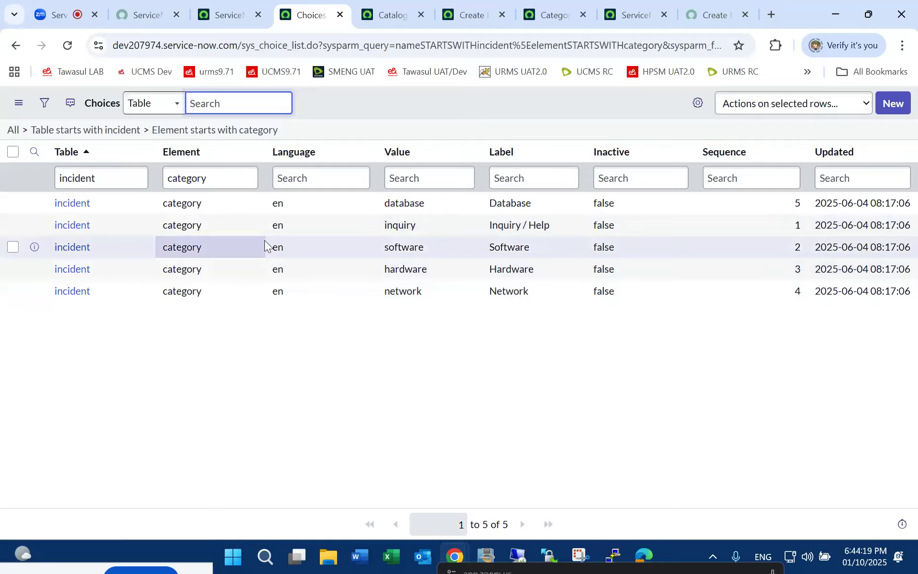
Copy the filtered Choices list's query and paste it below the existing reference qualifier of the Category variable.
right_click(176, 130)
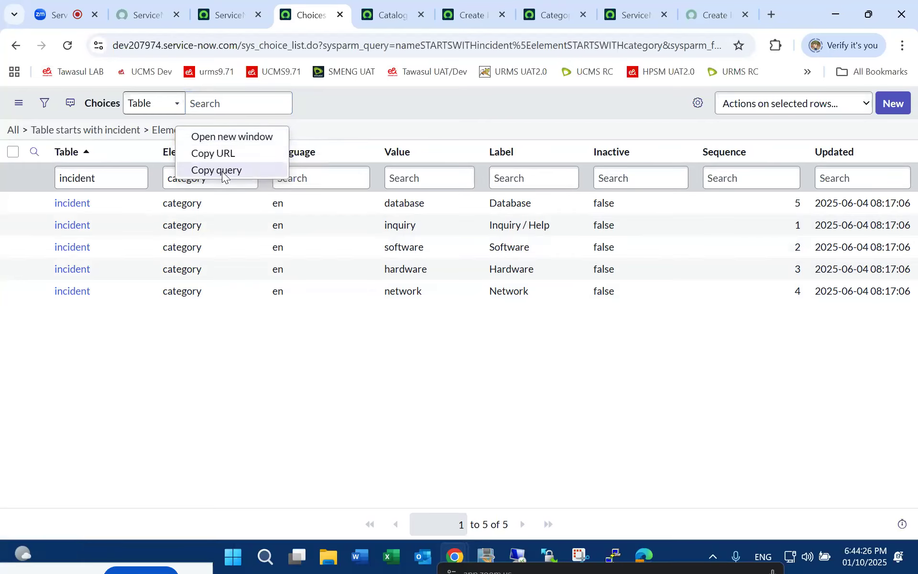
click(222, 171)
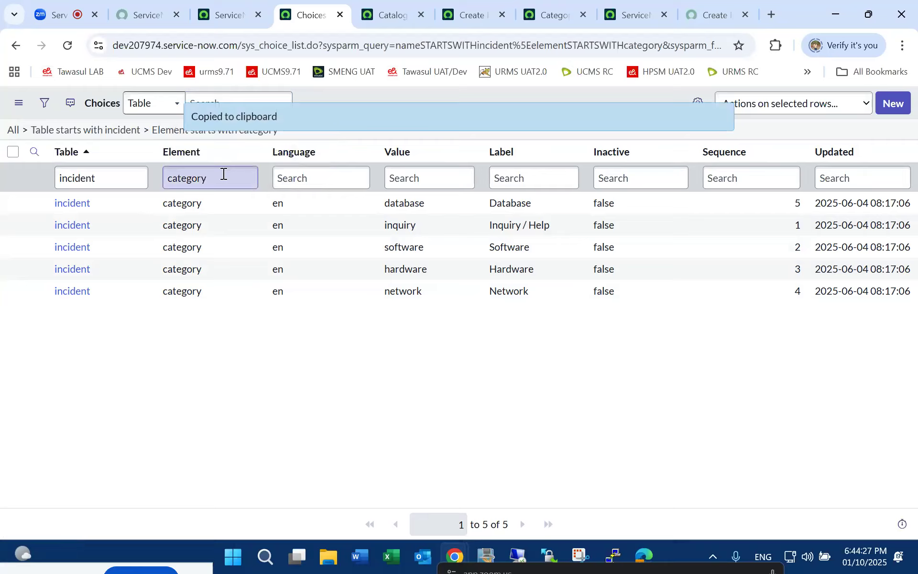
click(472, 13)
click(574, 13)
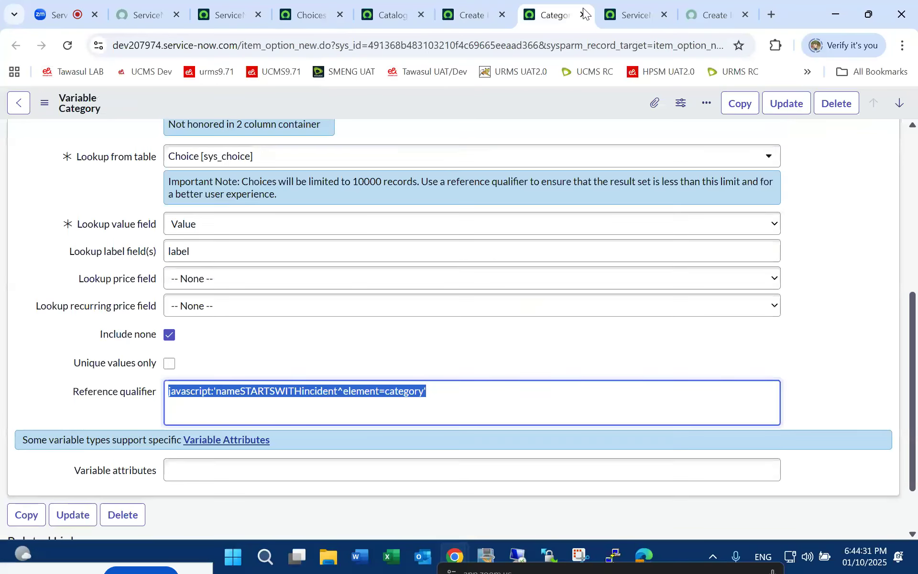
click(448, 390)
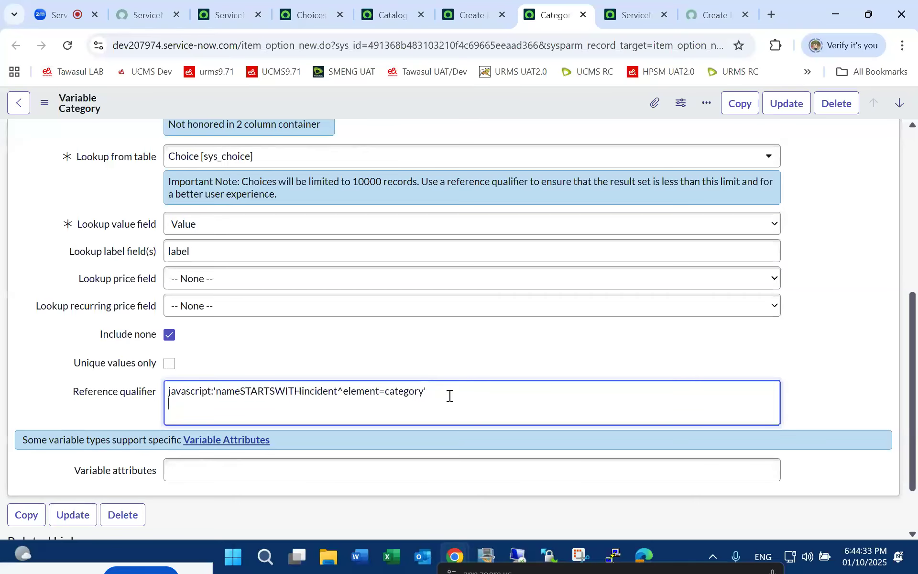
key(Return)
key(ctrl+v)
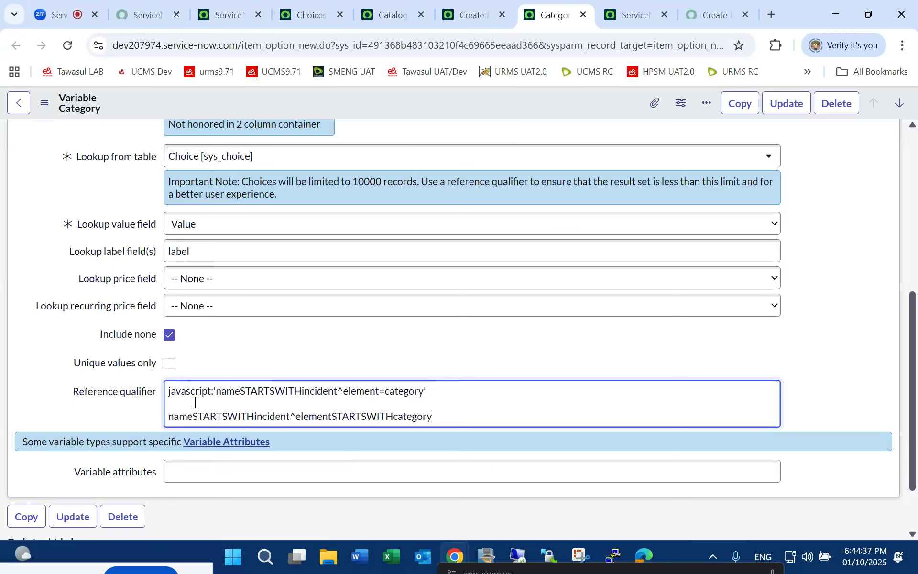
Compare the pasted query with the original javascript expression, then delete the pasted lines from the reference qualifier.
drag(169, 393, 218, 391)
drag(445, 416, 177, 419)
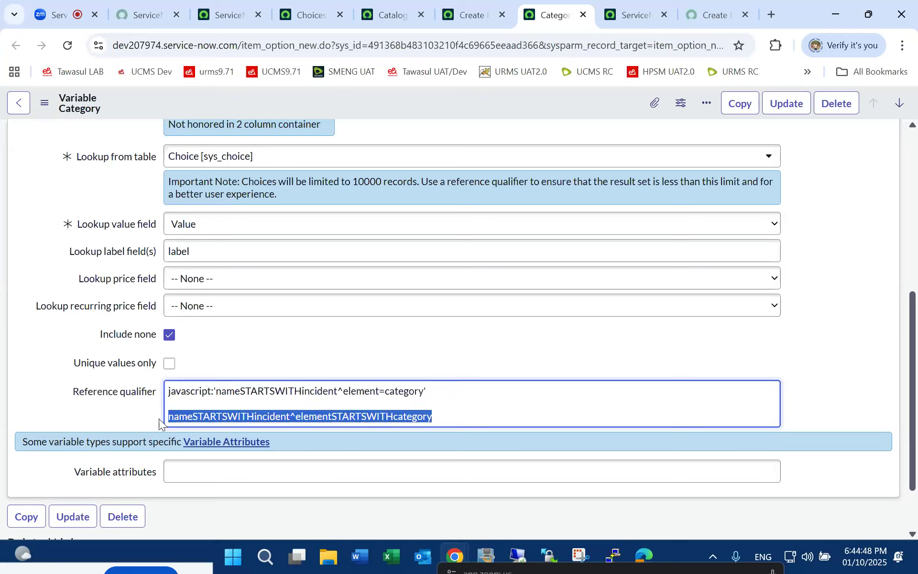
key(BackSpace)
key(BackSpace)
key(BackSpace)
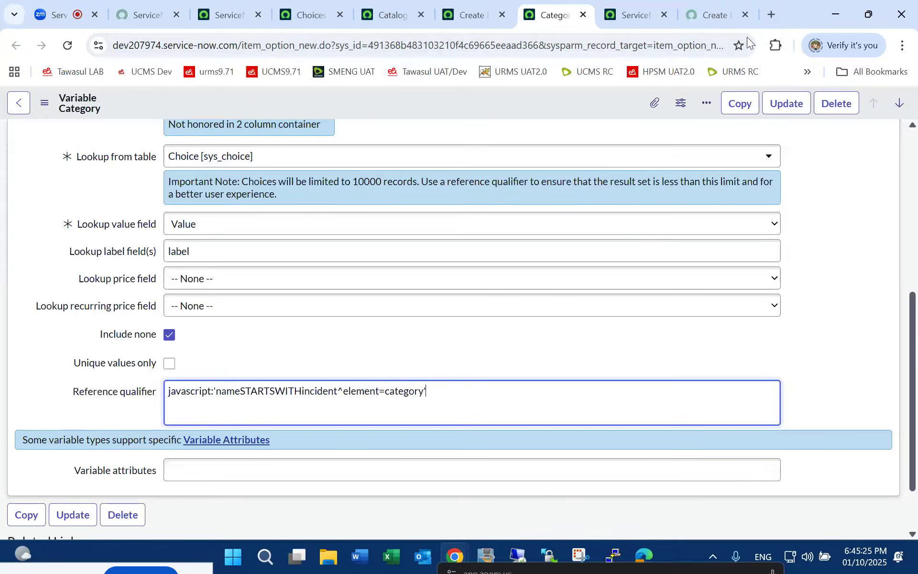
Compare the Category options on the portal's Create Incident for Mall form with the variable's reference qualifier and the filtered Choices list.
click(708, 15)
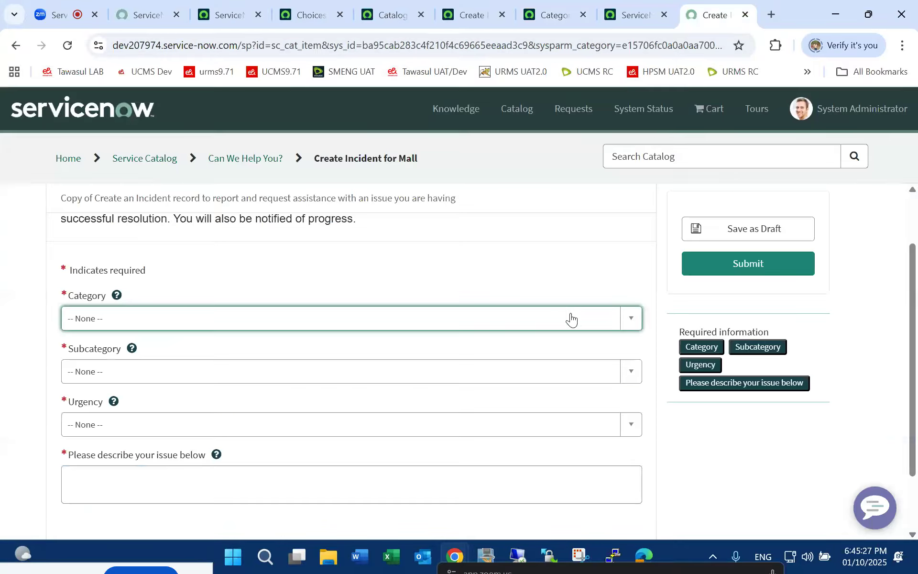
click(630, 319)
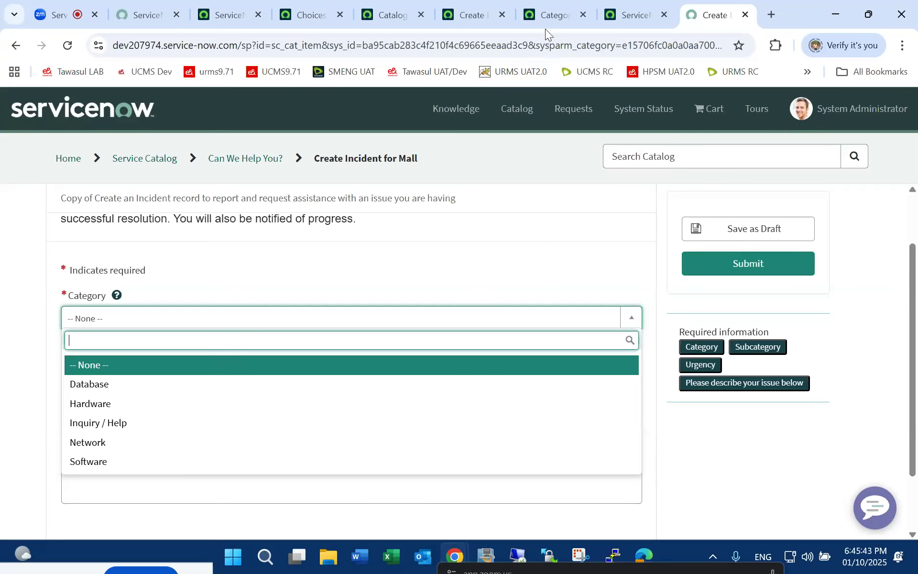
click(483, 13)
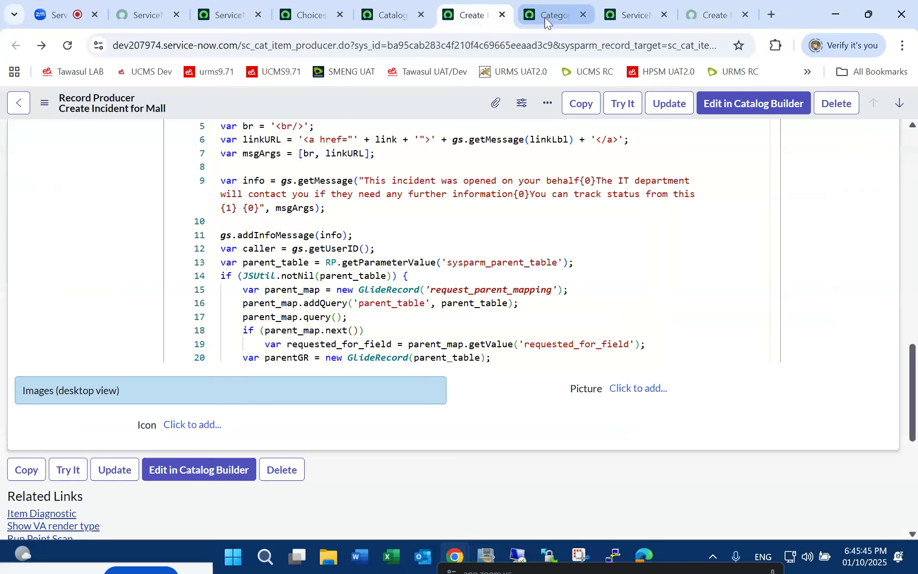
click(545, 17)
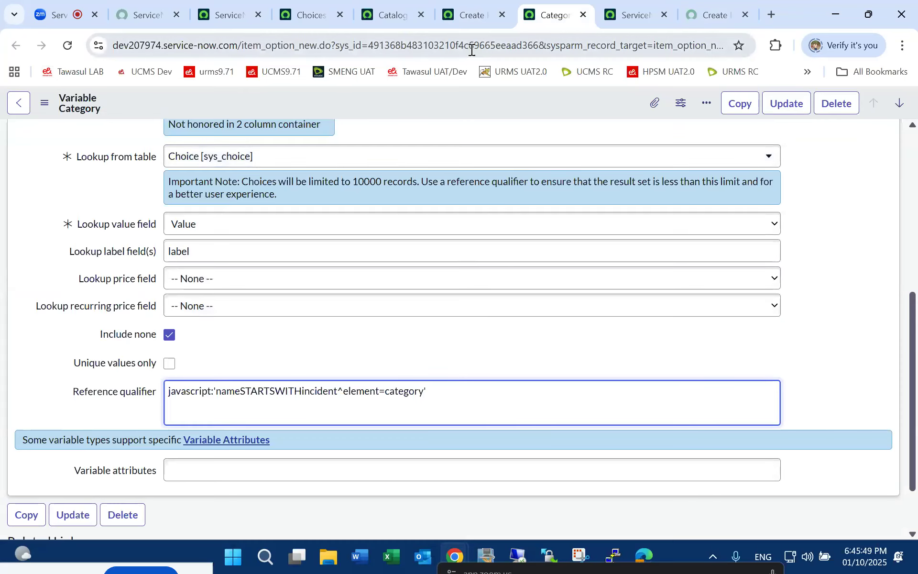
click(305, 16)
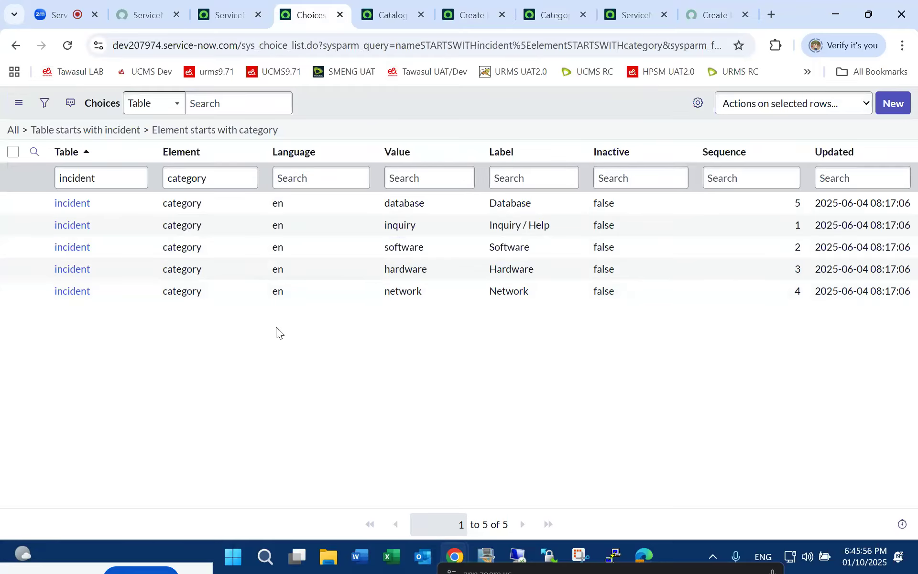
click(69, 178)
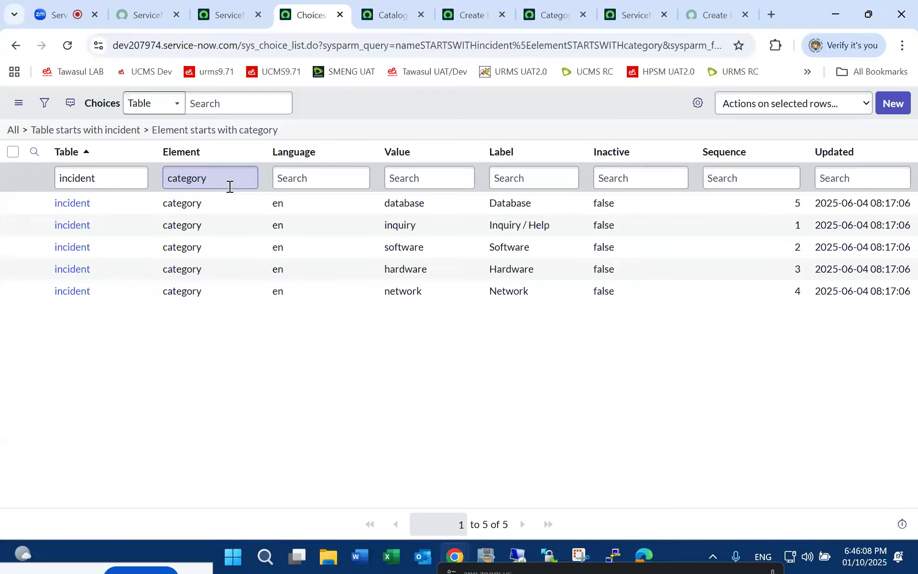
click(302, 176)
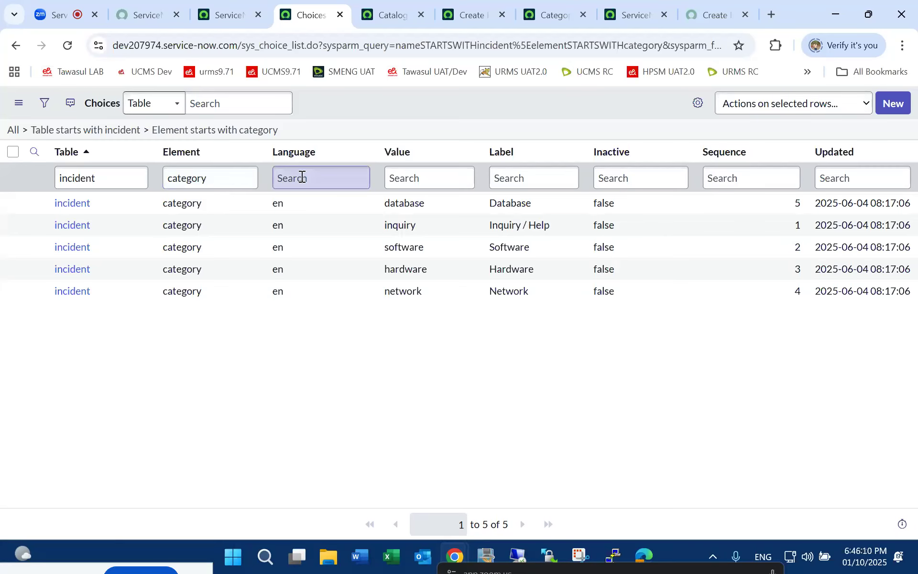
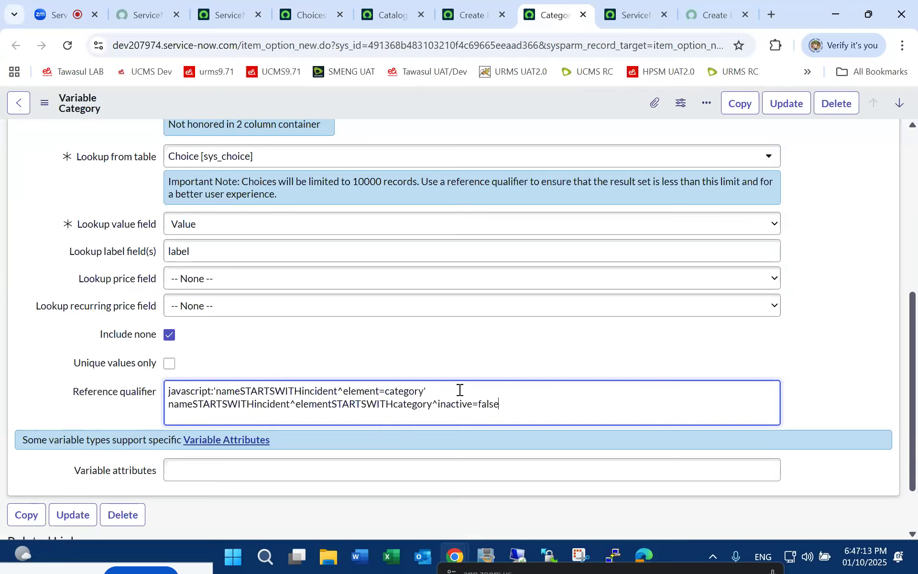
Move the javascript:' prefix to the nameSTARTSWITHincident^elementSTARTSWITHcategory^inactive=false line and end that line with a single quote.
drag(217, 391, 151, 392)
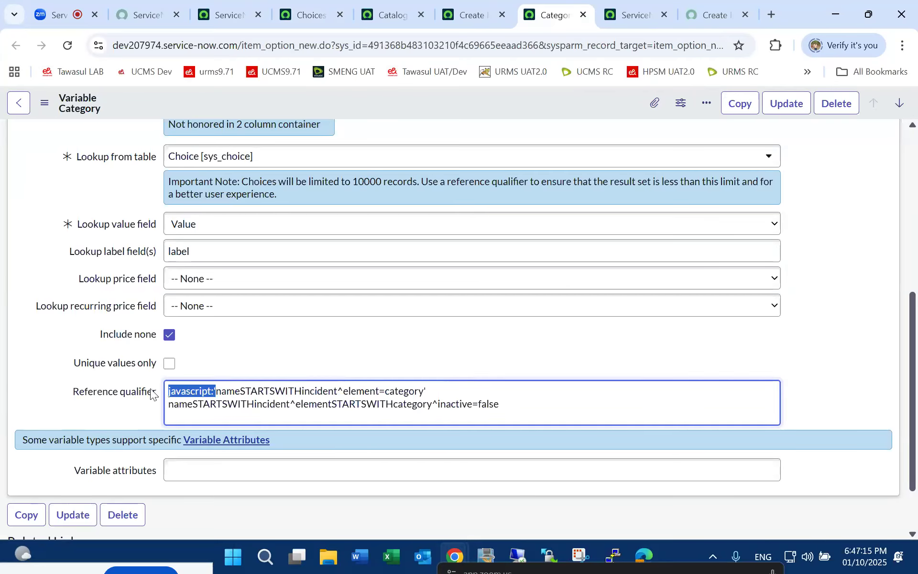
key(BackSpace)
click(166, 406)
text(javascript:')
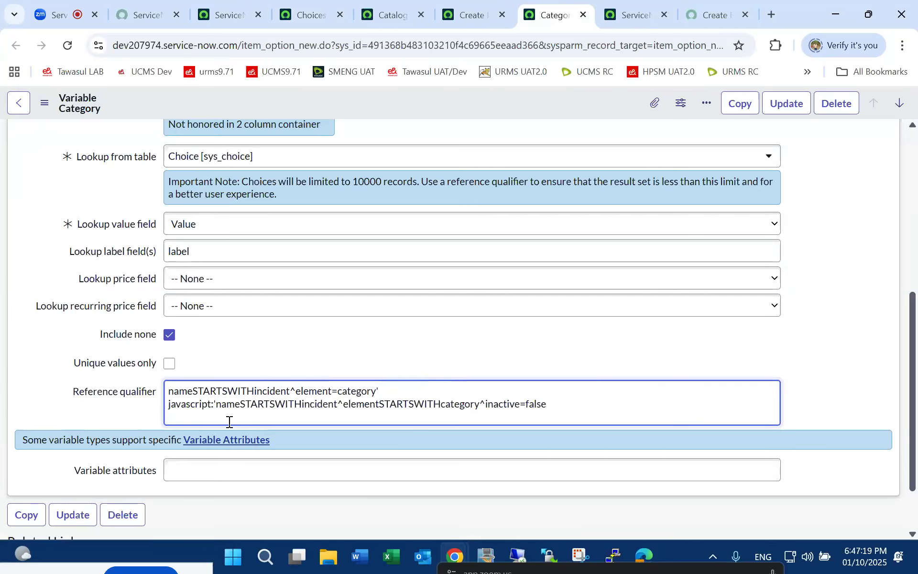
click(560, 401)
text(")
key(BackSpace)
text(')
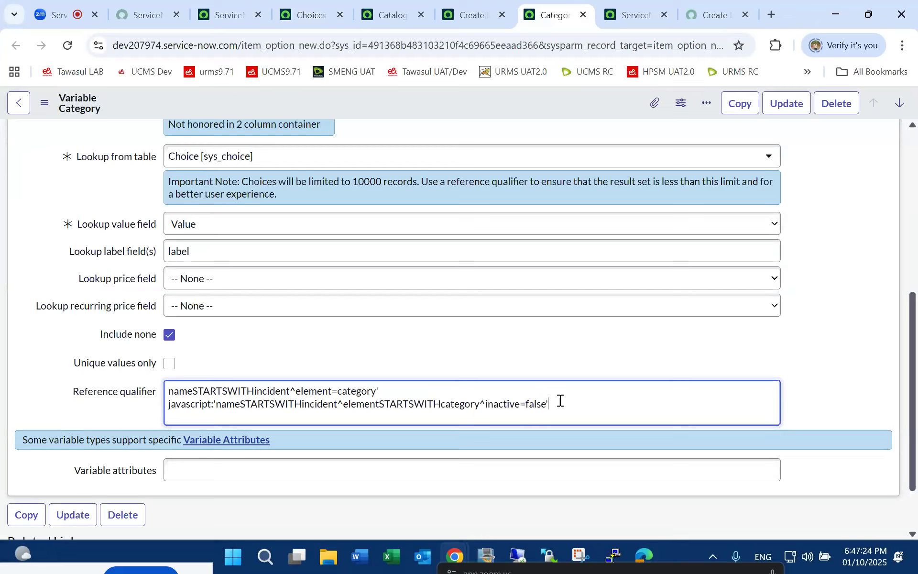
Remove the old element=category line from the reference qualifier, leaving no blank line, and save the Category variable.
click(394, 391)
key(shift+Home)
key(BackSpace)
click(169, 404)
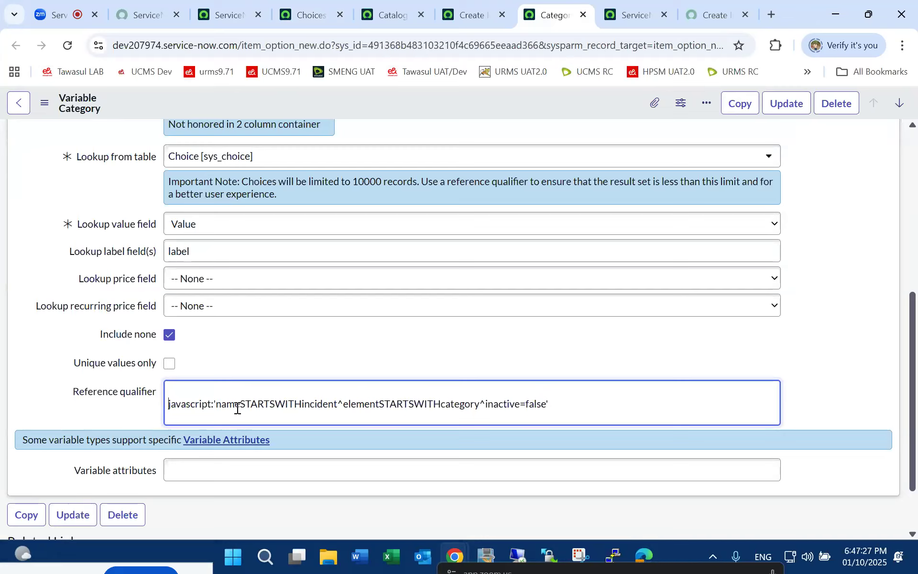
key(BackSpace)
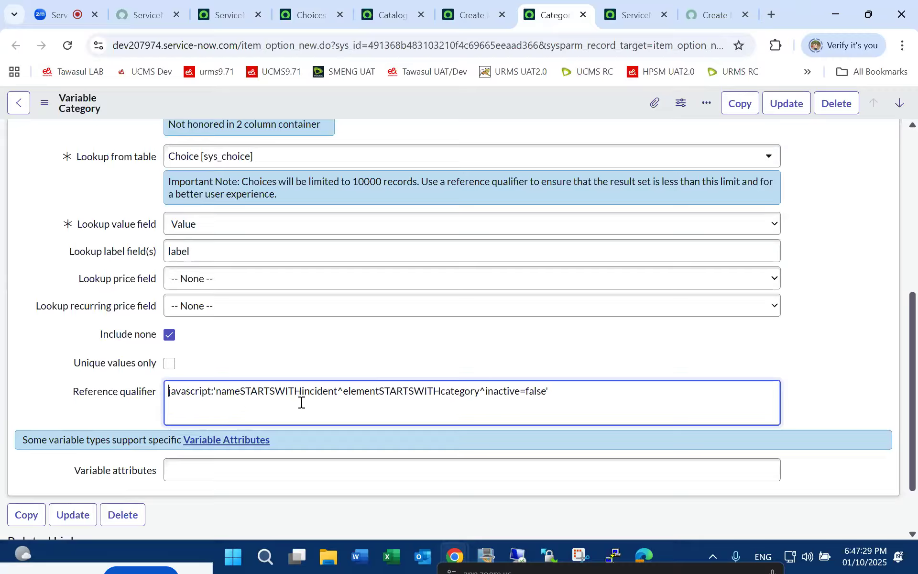
right_click(498, 101)
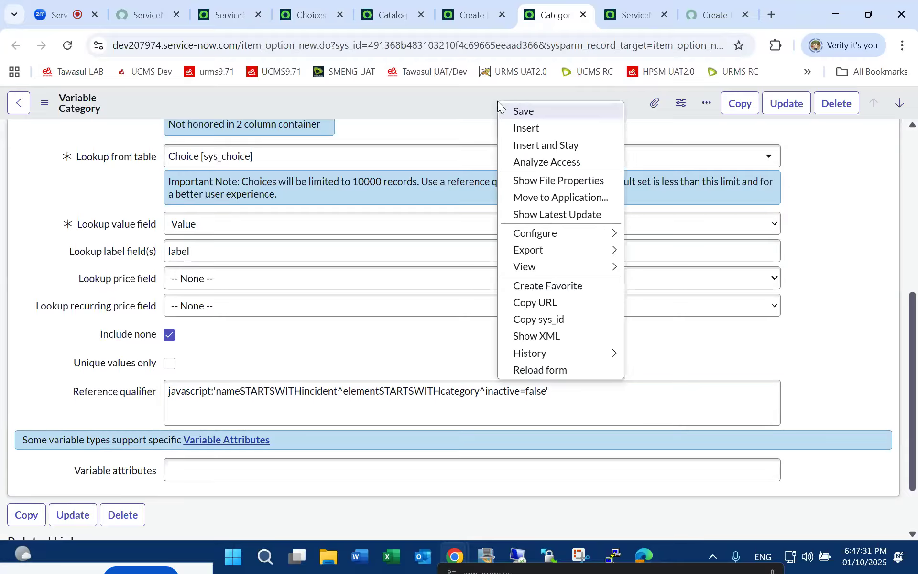
click(525, 111)
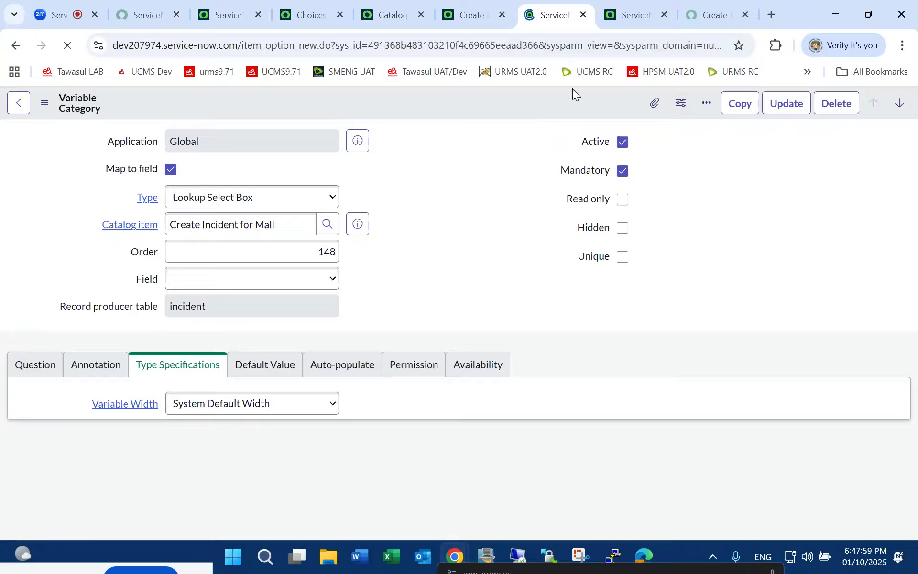
Reload the Create Incident for Mall portal form and check which options its Category field offers.
click(714, 12)
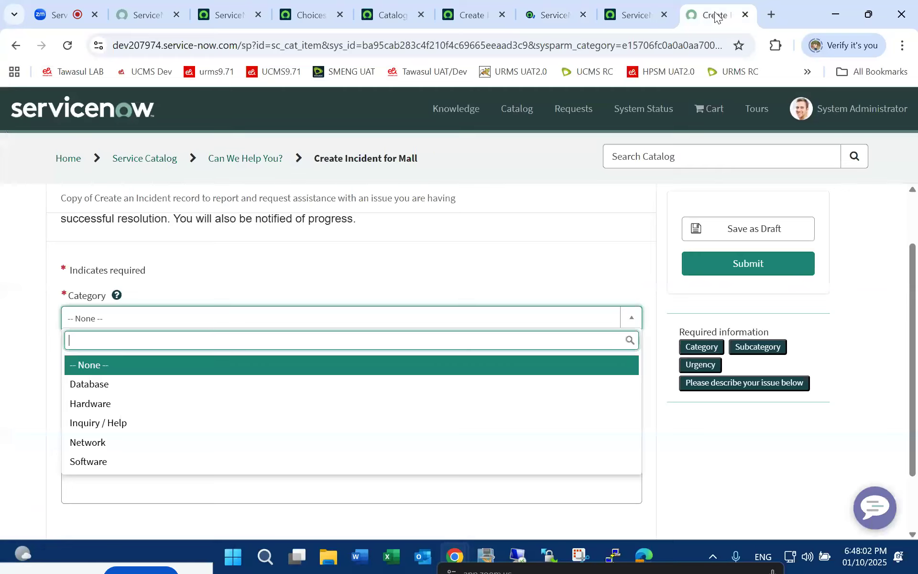
click(70, 45)
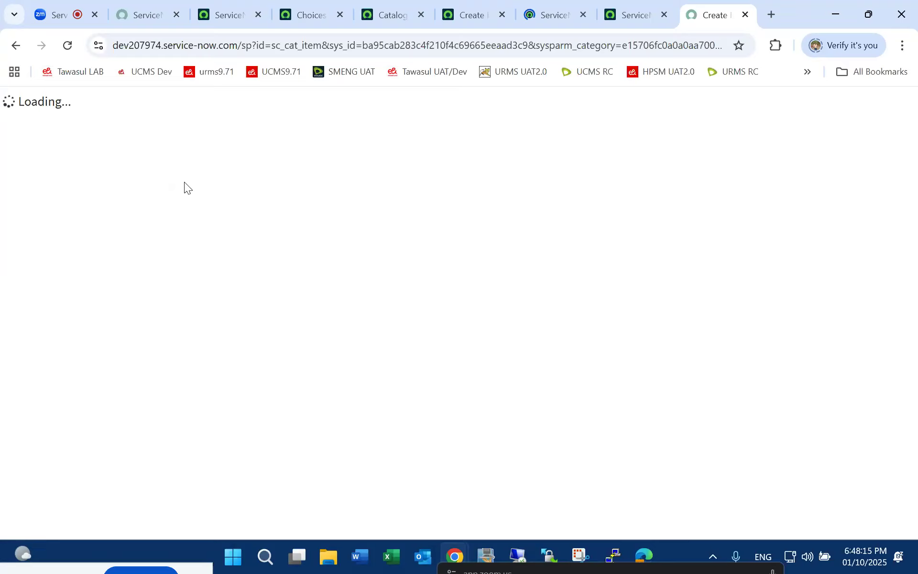
click(552, 15)
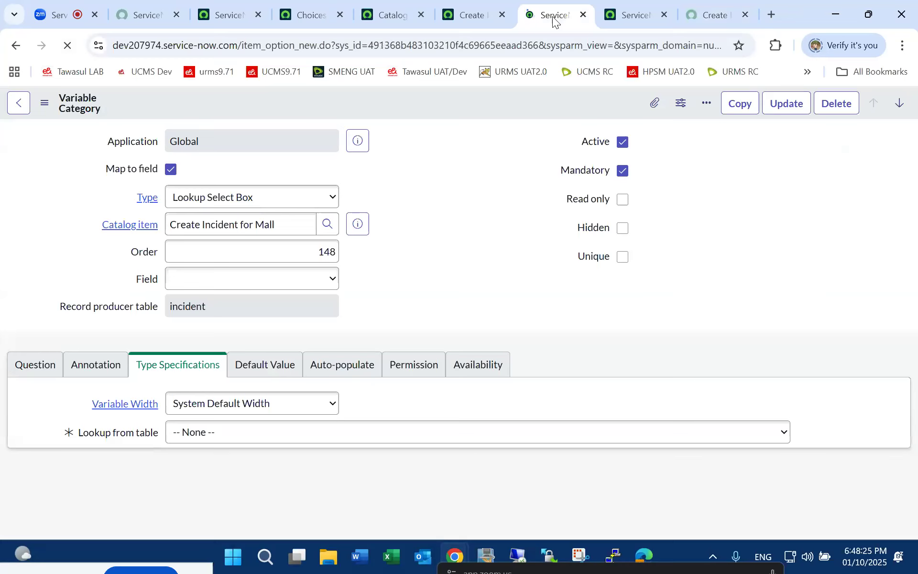
click(708, 10)
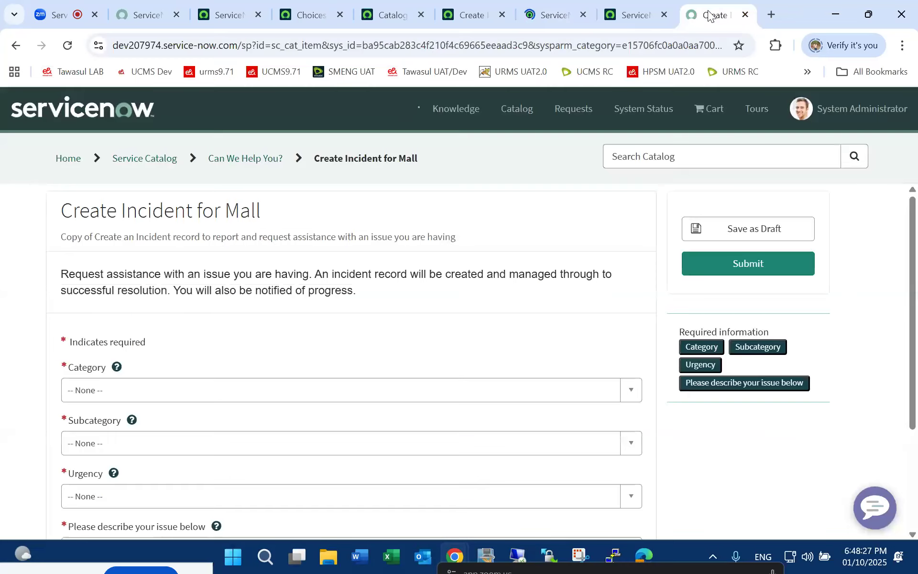
click(194, 389)
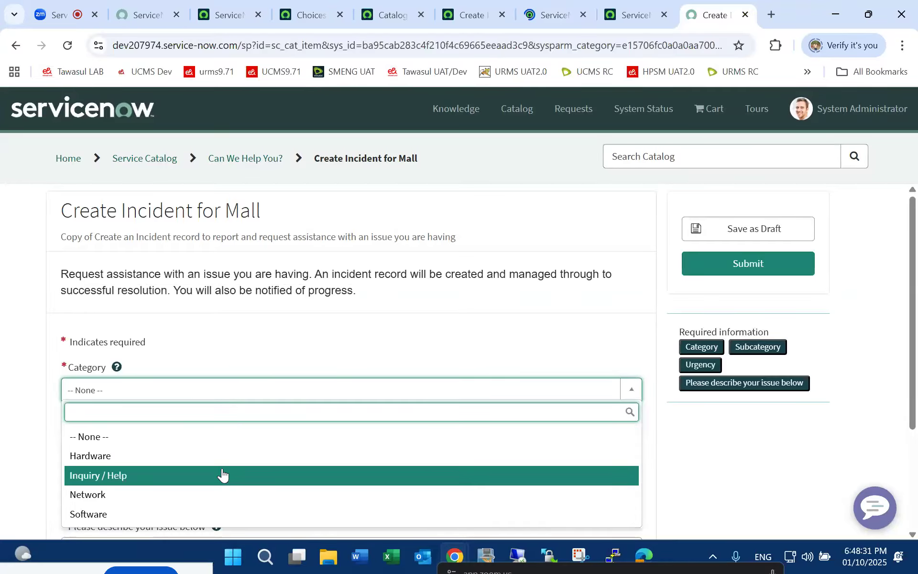
click(913, 382)
scroll(904, 390, down, 1)
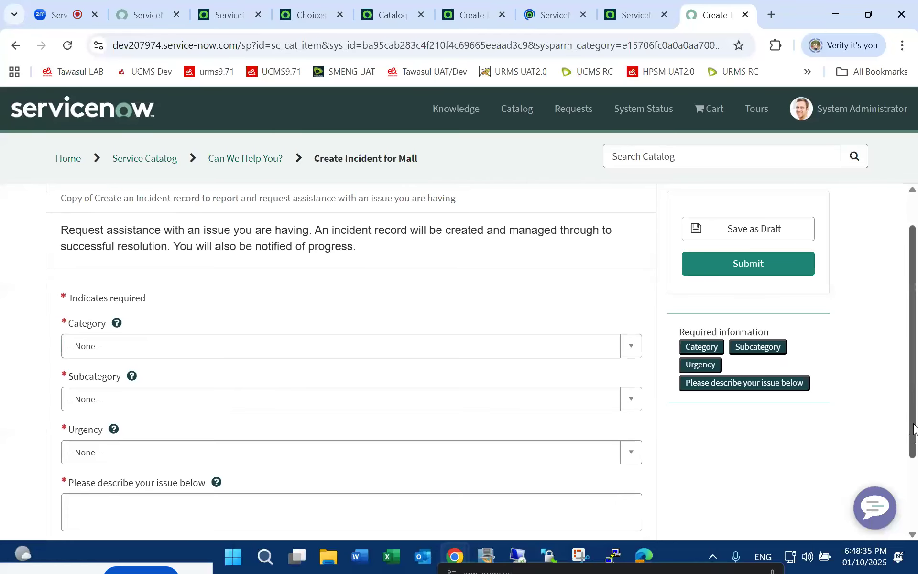
Check the Category options on the portal form, look over the opened Subcategory variable record, and close that record.
click(185, 333)
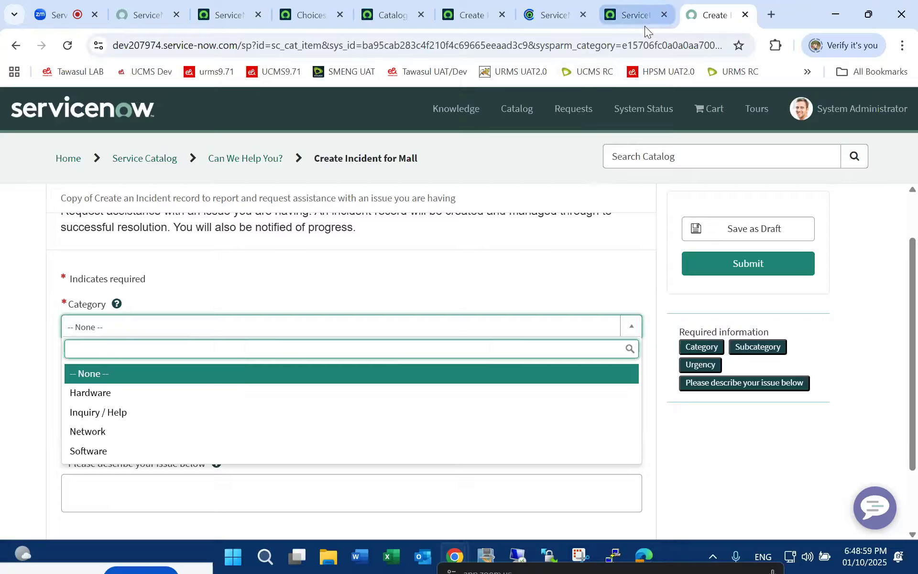
click(628, 12)
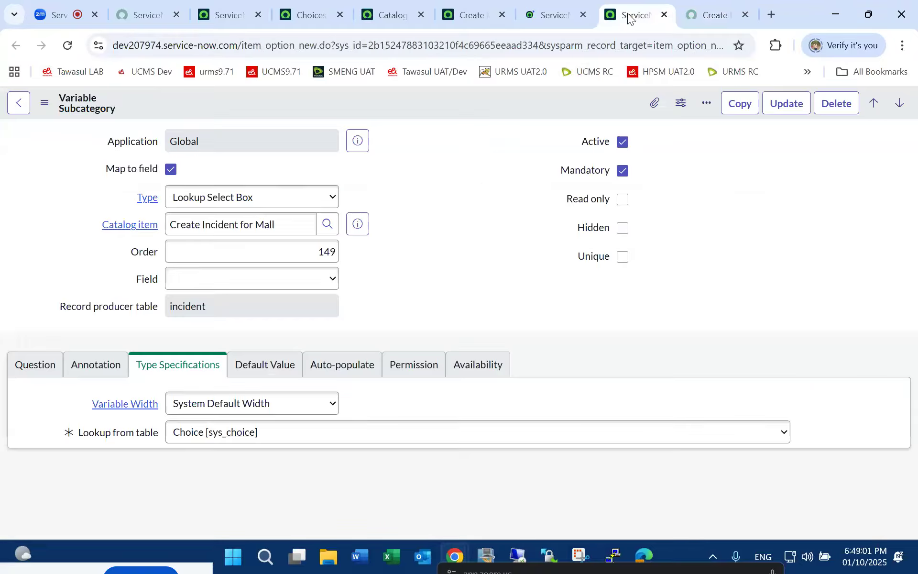
click(35, 376)
click(170, 374)
click(37, 371)
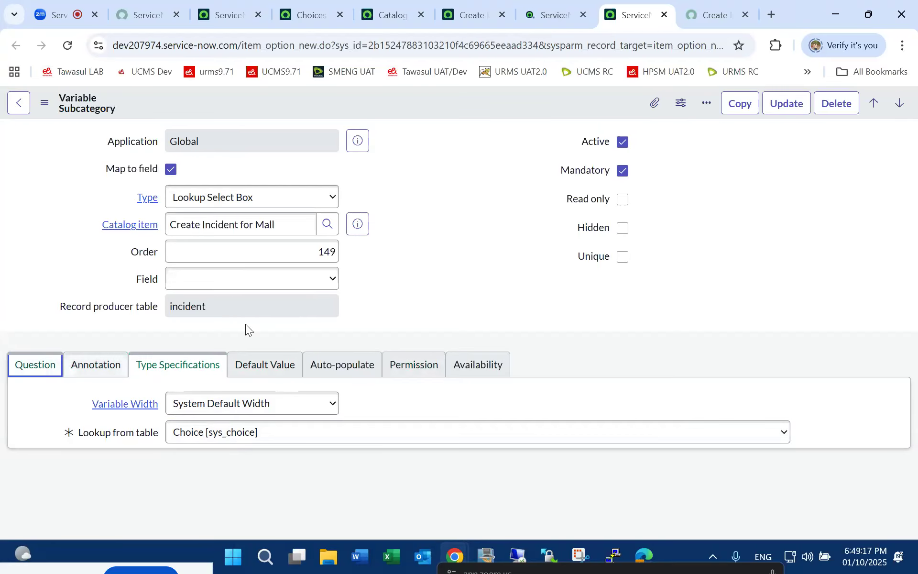
click(666, 13)
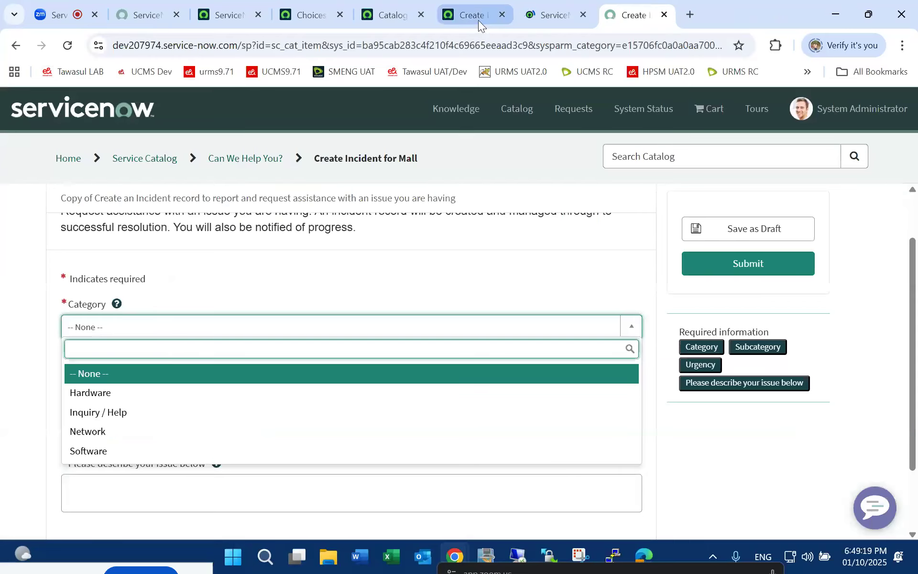
Open the Subcategory variable from the Create Incident for Mall record producer's variable list in two separate browser tabs.
click(478, 18)
scroll(231, 422, down, 5)
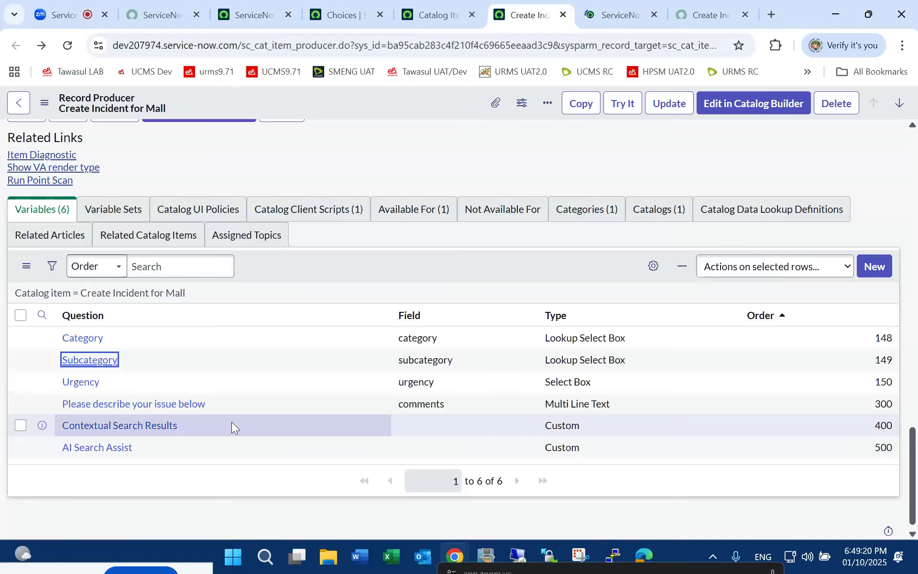
middle_click(91, 362)
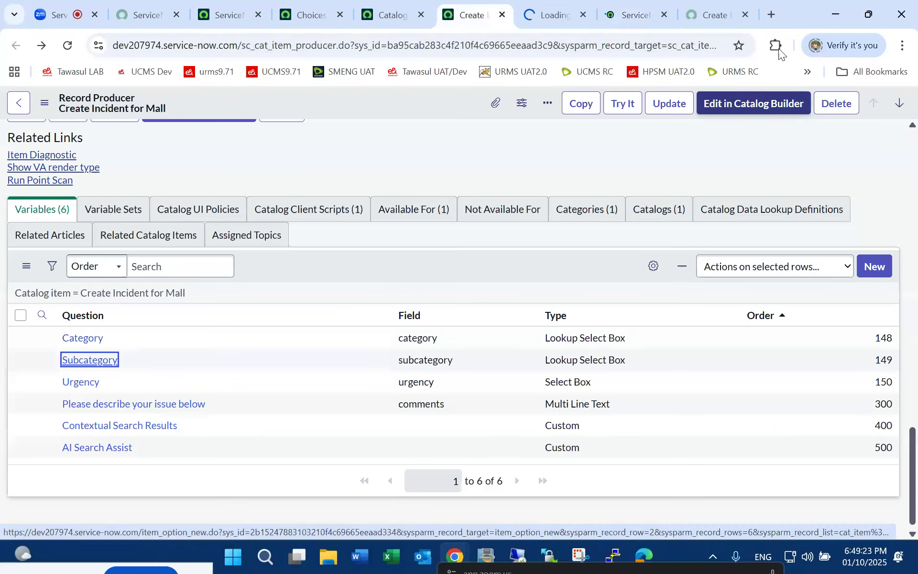
click(556, 16)
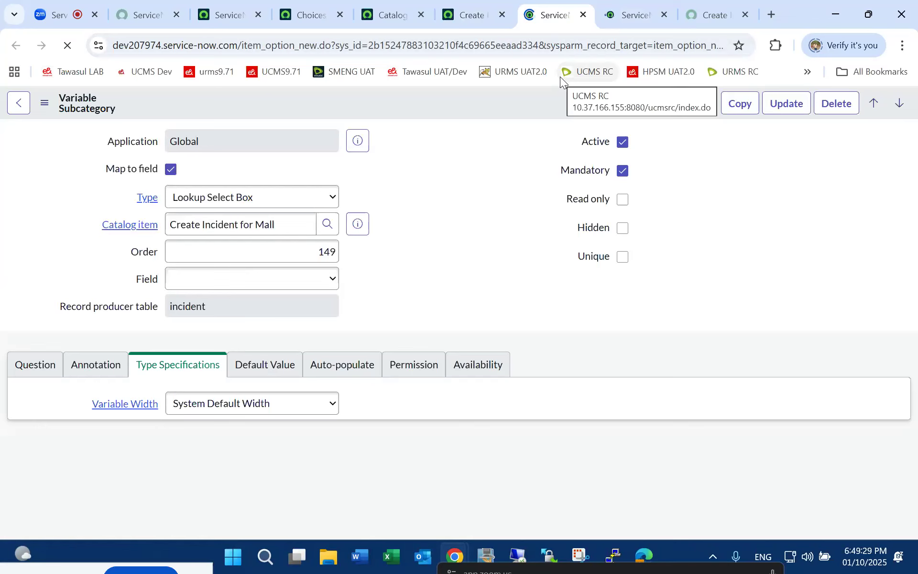
click(642, 20)
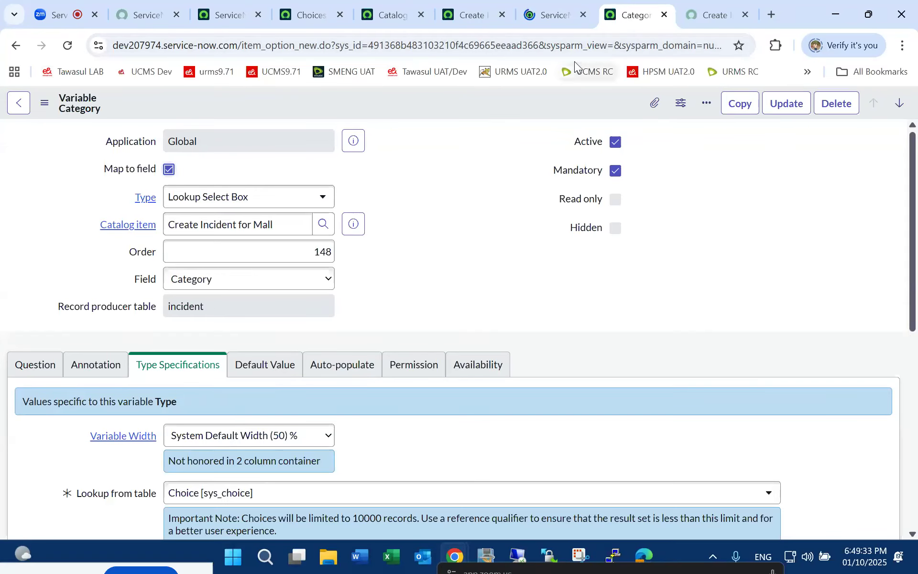
click(560, 18)
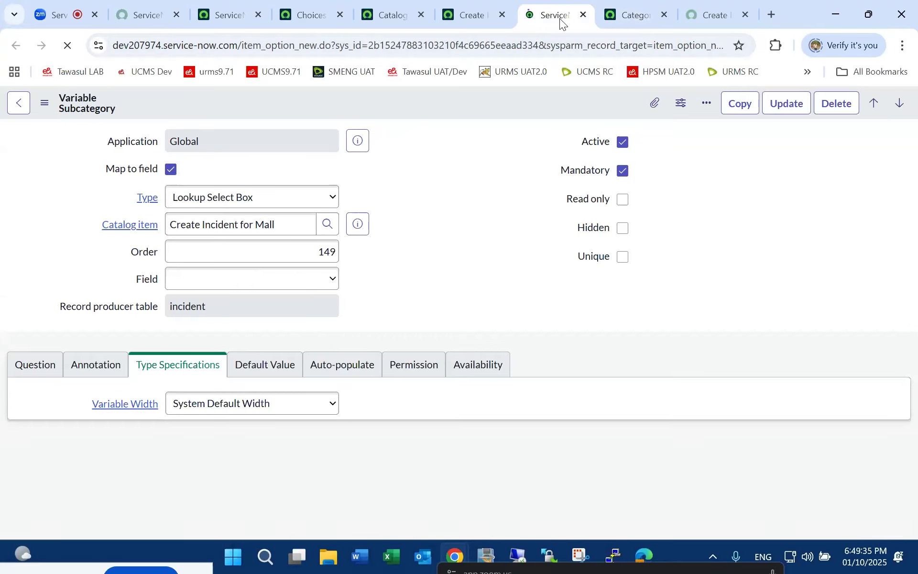
click(482, 12)
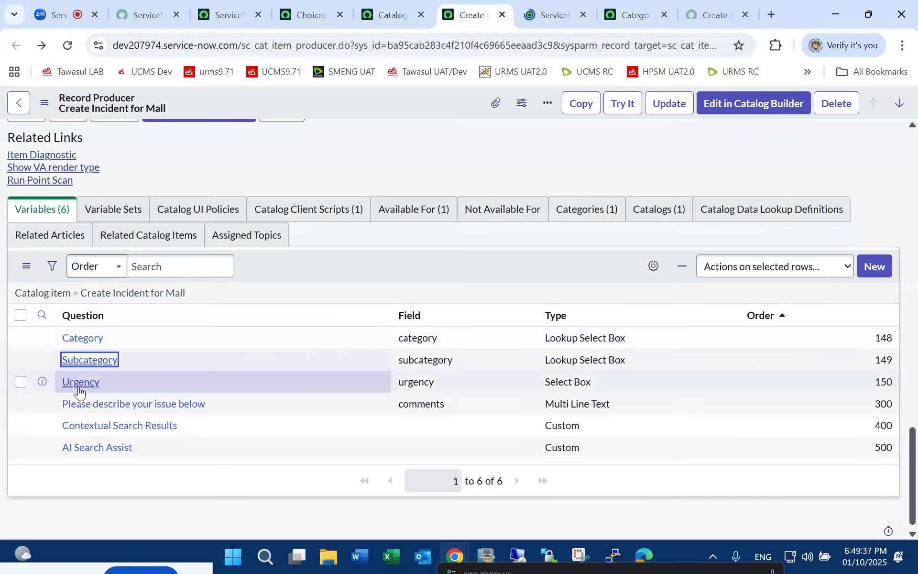
ctrl+click(98, 366)
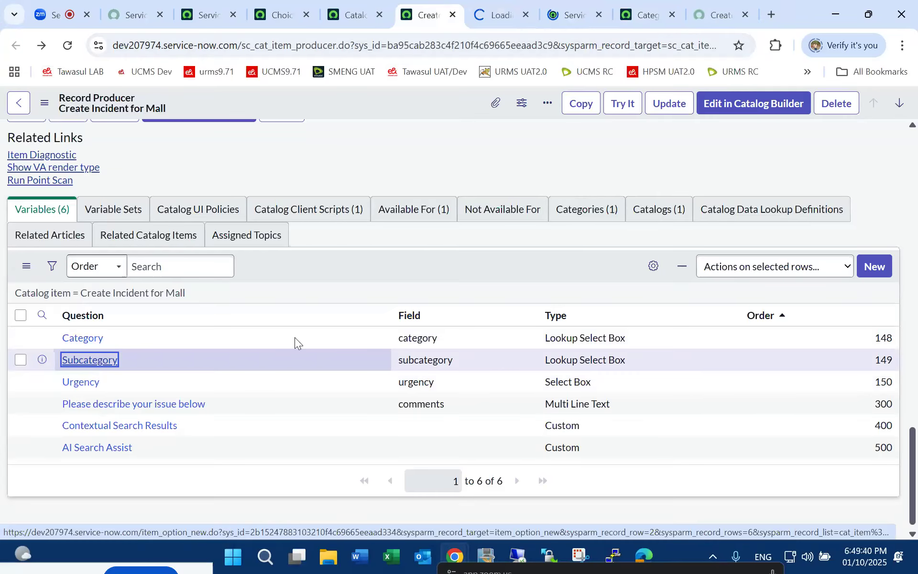
click(568, 14)
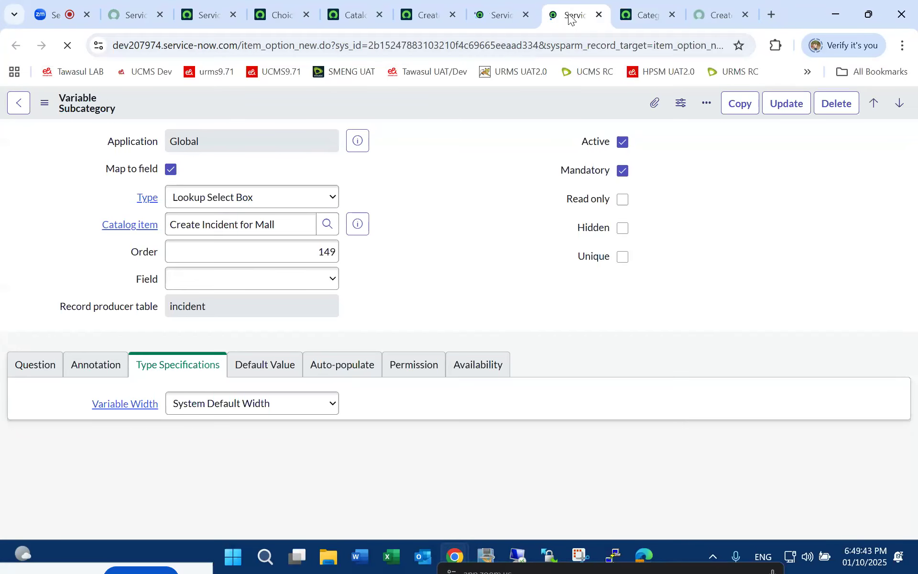
click(645, 21)
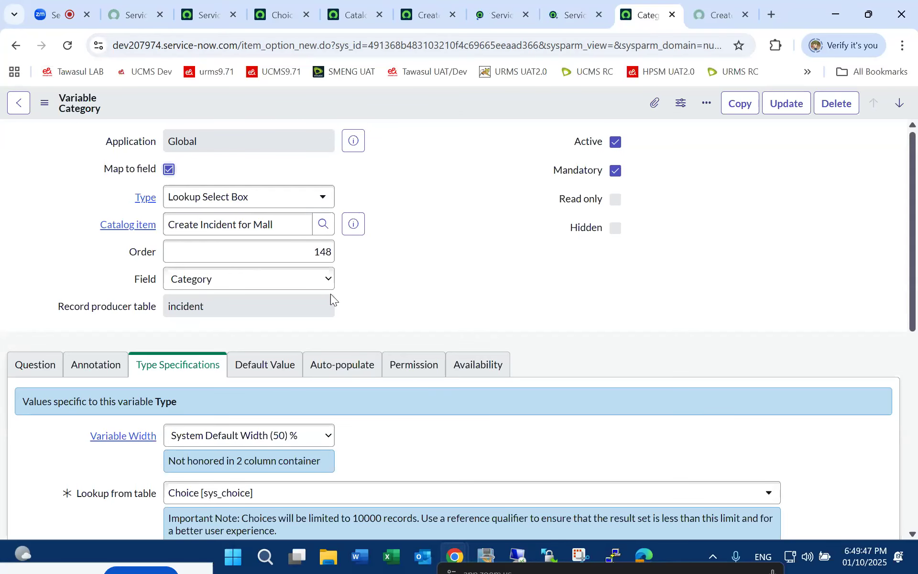
click(710, 15)
click(564, 16)
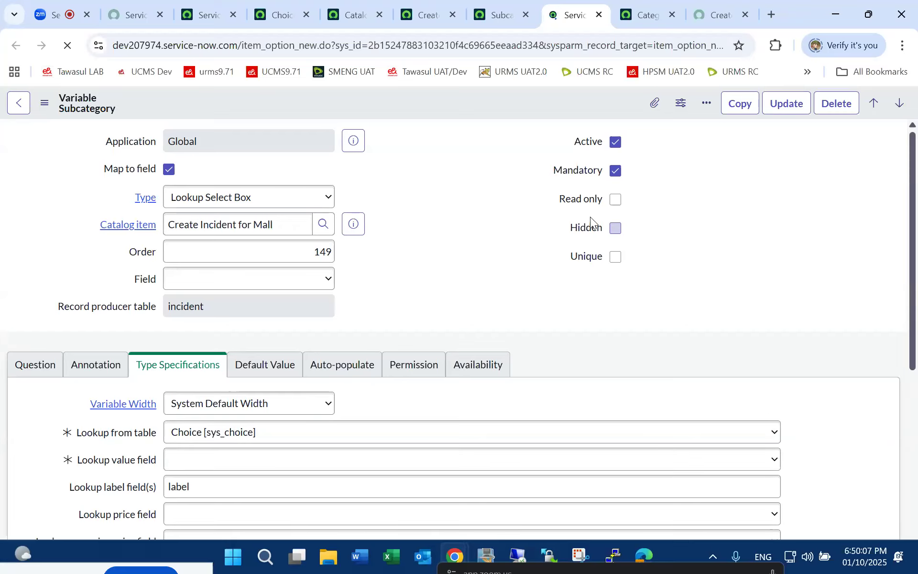
Examine the Subcategory variable's lookup table, lookup value and label fields, and its full reference qualifier.
click(498, 12)
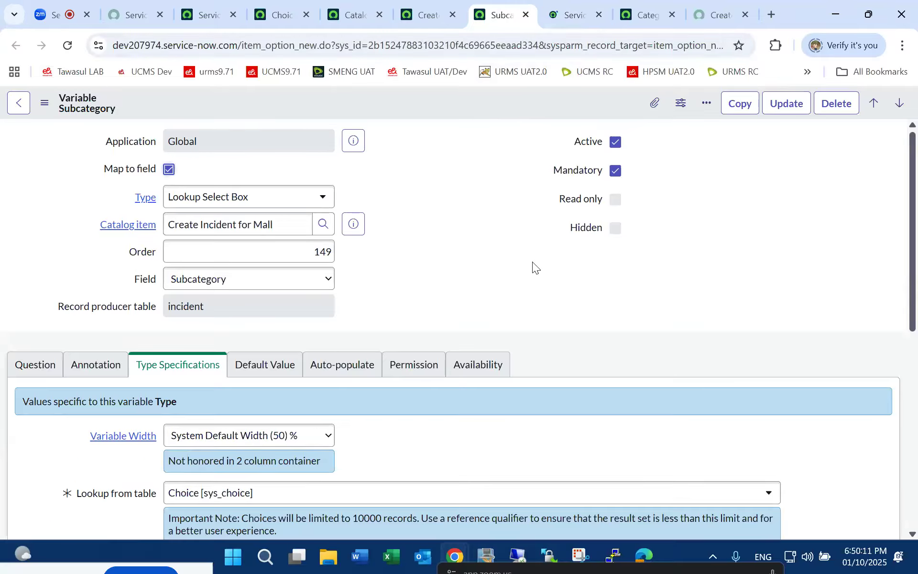
scroll(532, 262, down, 3)
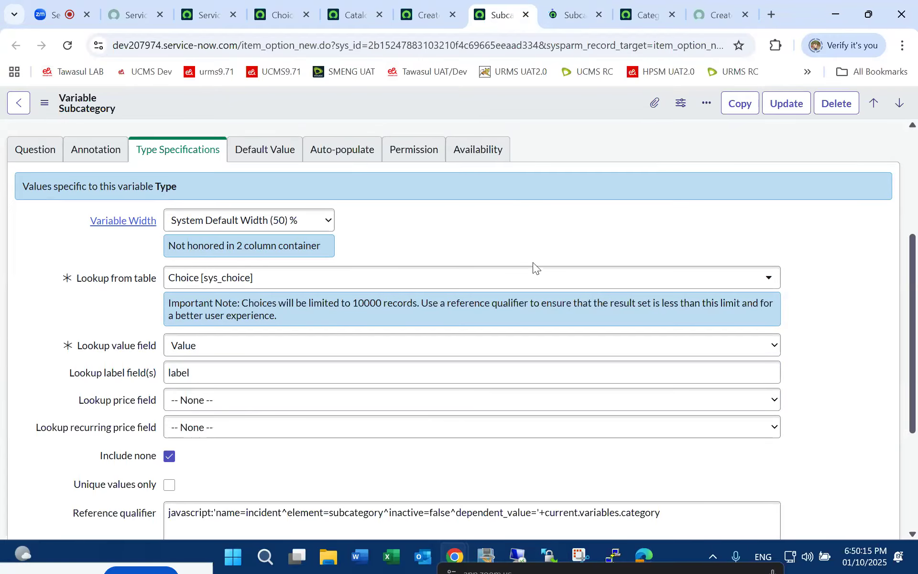
scroll(533, 262, up, 3)
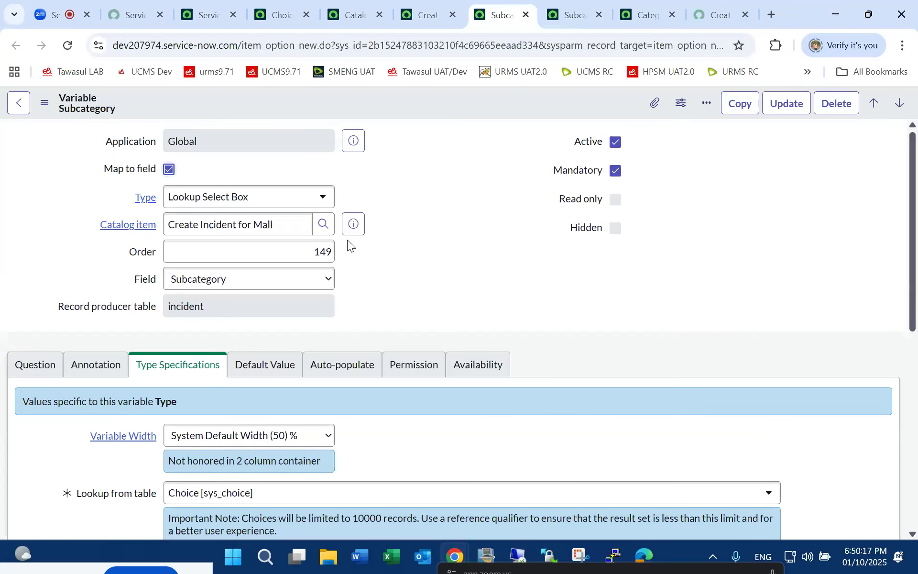
scroll(395, 338, down, 2)
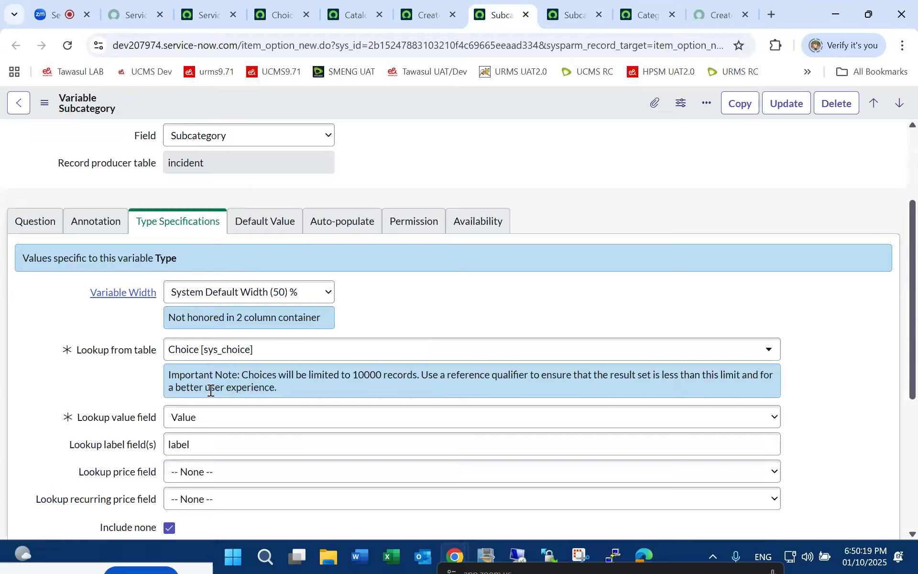
scroll(235, 412, down, 1)
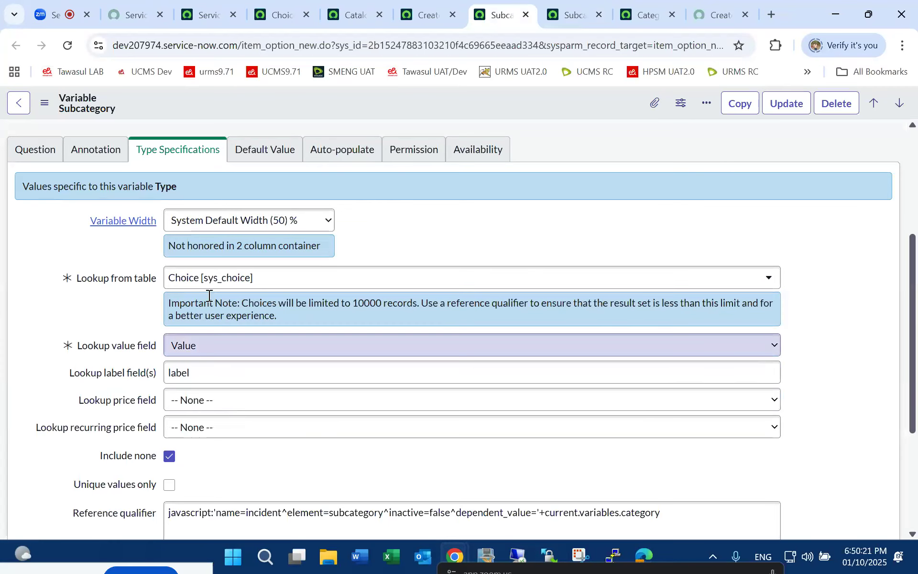
scroll(334, 391, down, 2)
drag(693, 371, 138, 363)
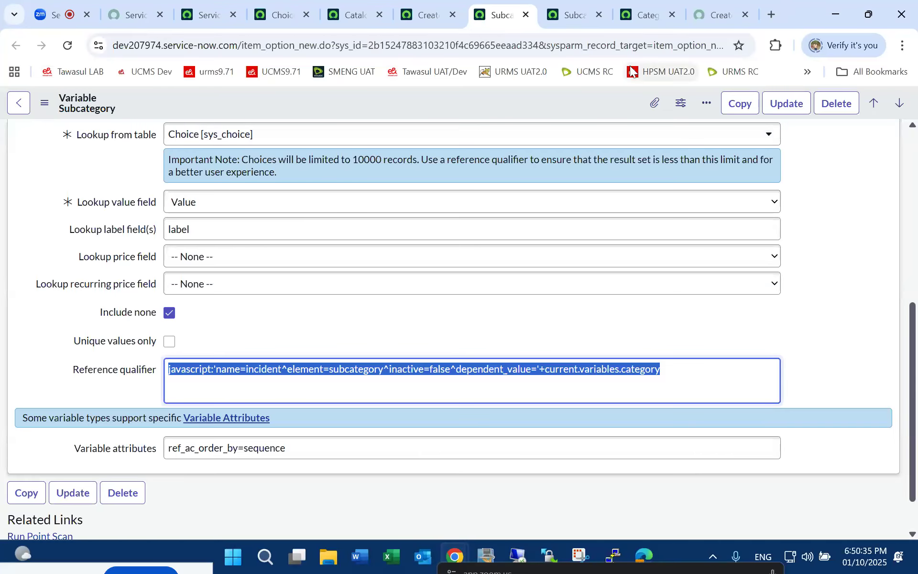
Try to filter the Choices list for the incident table by the element name subcatgory.
click(573, 15)
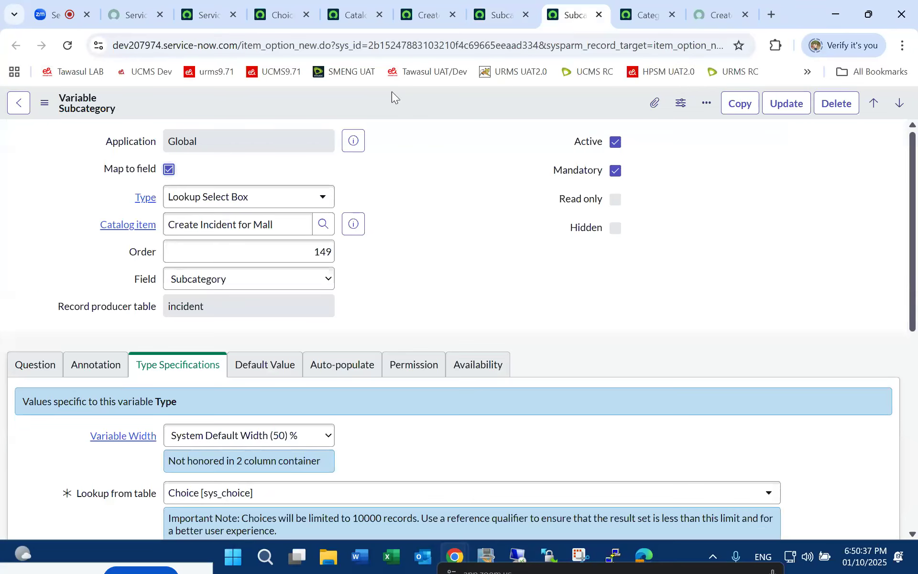
click(137, 12)
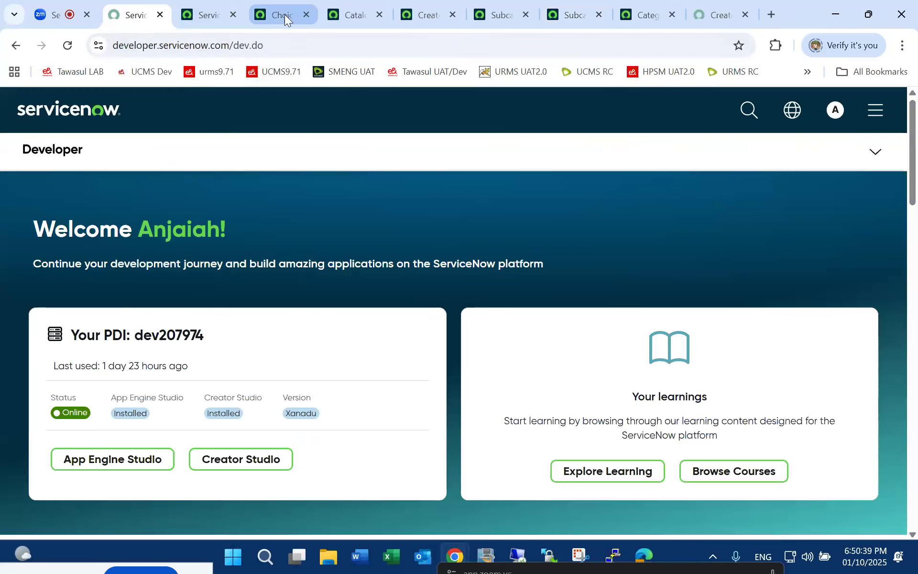
click(285, 15)
click(215, 180)
drag(206, 177, 171, 172)
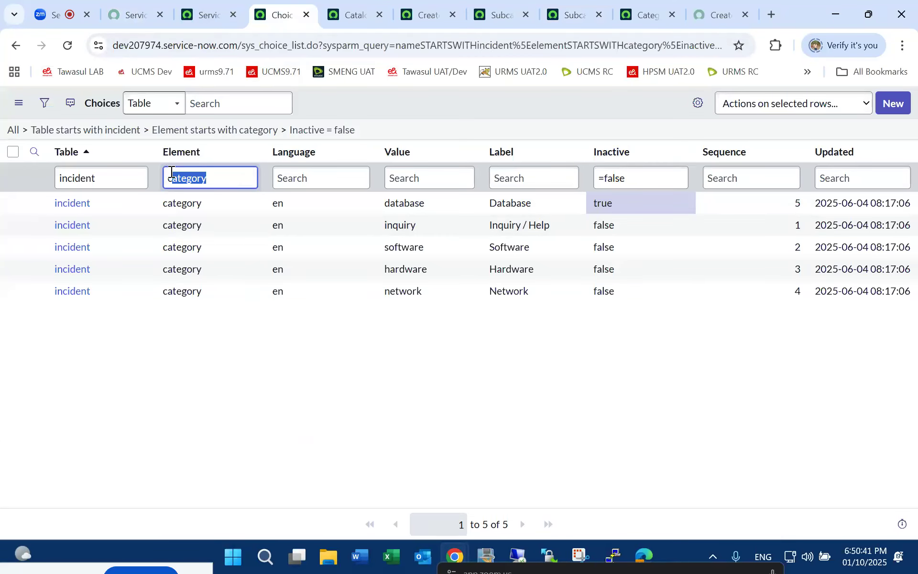
click(224, 182)
drag(225, 181, 157, 179)
text(subcatgeory)
key(BackSpace)
key(BackSpace)
key(BackSpace)
text(ry)
key(BackSpace)
key(BackSpace)
key(BackSpace)
text(ory)
key(Return)
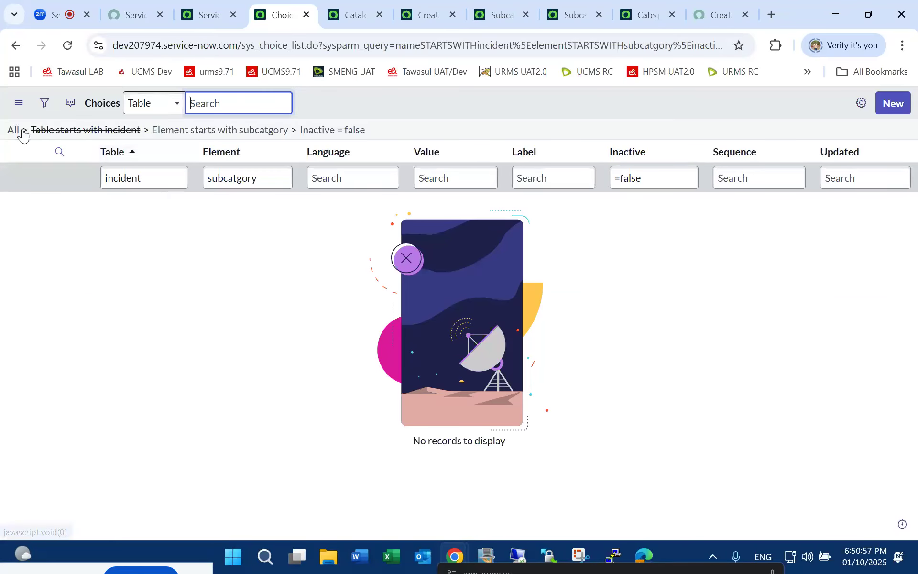
Clear all conditions from the Choices list and filter it by table incident and element subcategory.
click(13, 129)
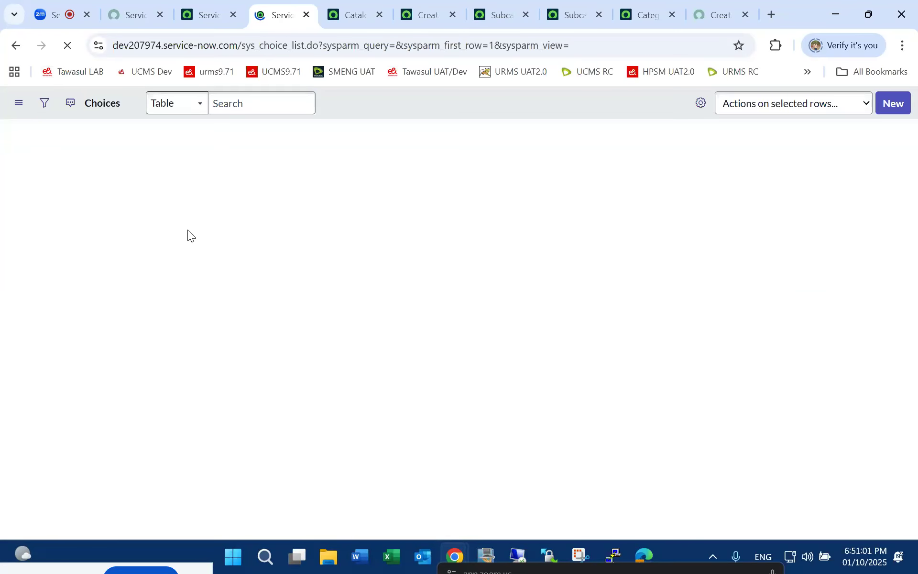
click(100, 176)
text(i)
click(130, 210)
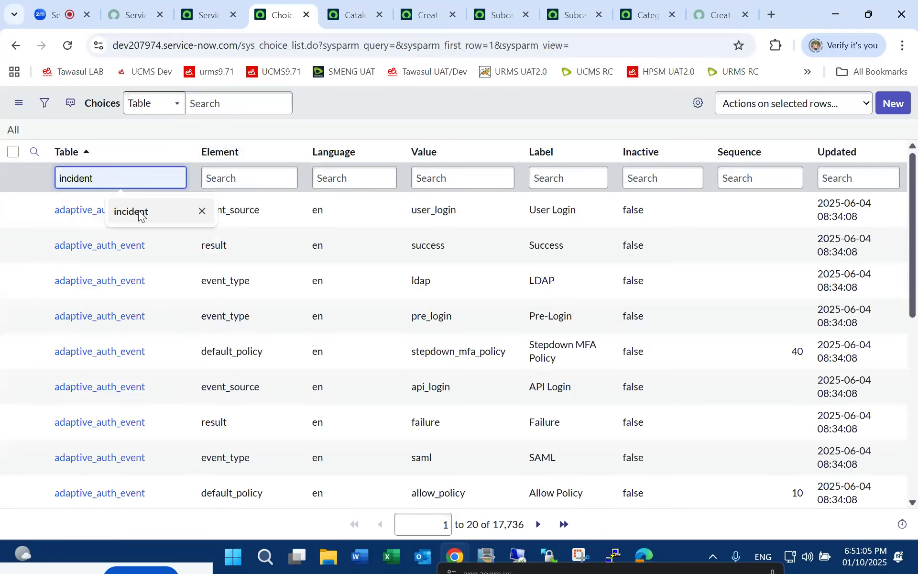
click(236, 178)
text(sub)
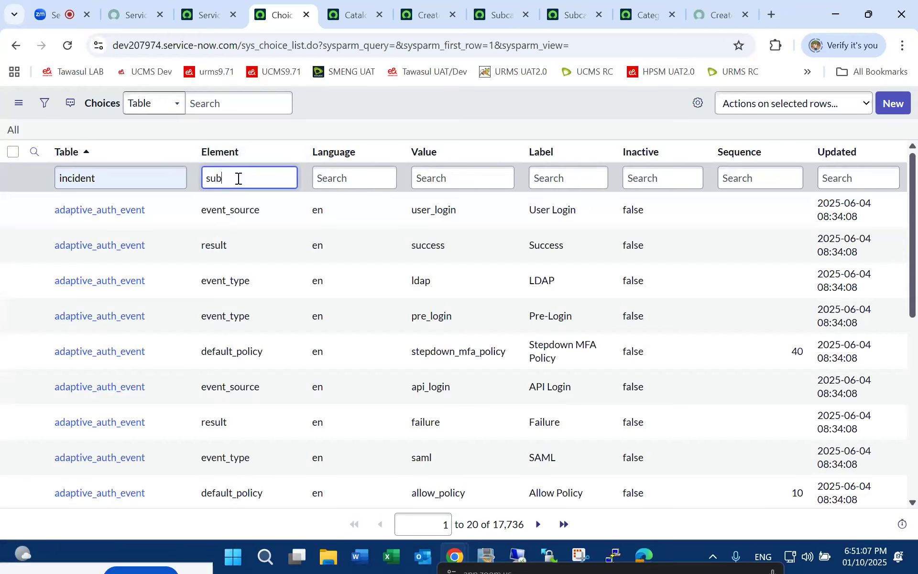
text(category)
key(Return)
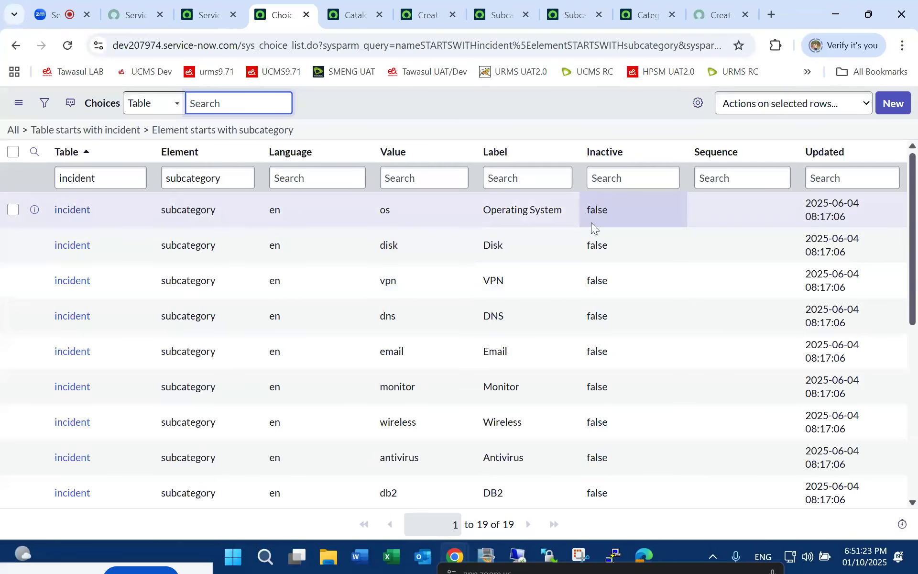
Copy the filtered Choices query and paste nameSTARTSWITHincident^elementSTARTSWITHsubcategory below the existing line in the Subcategory variable's reference qualifier.
right_click(276, 136)
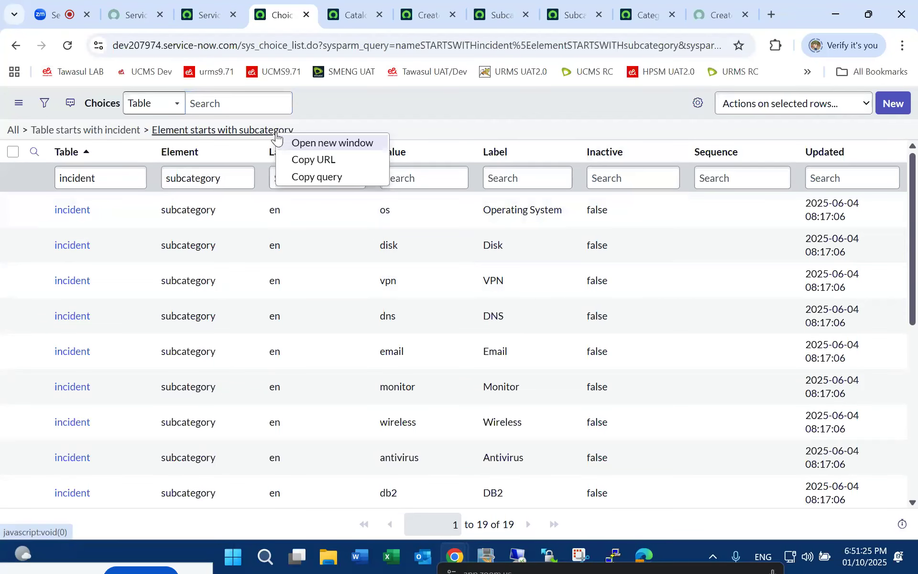
click(322, 177)
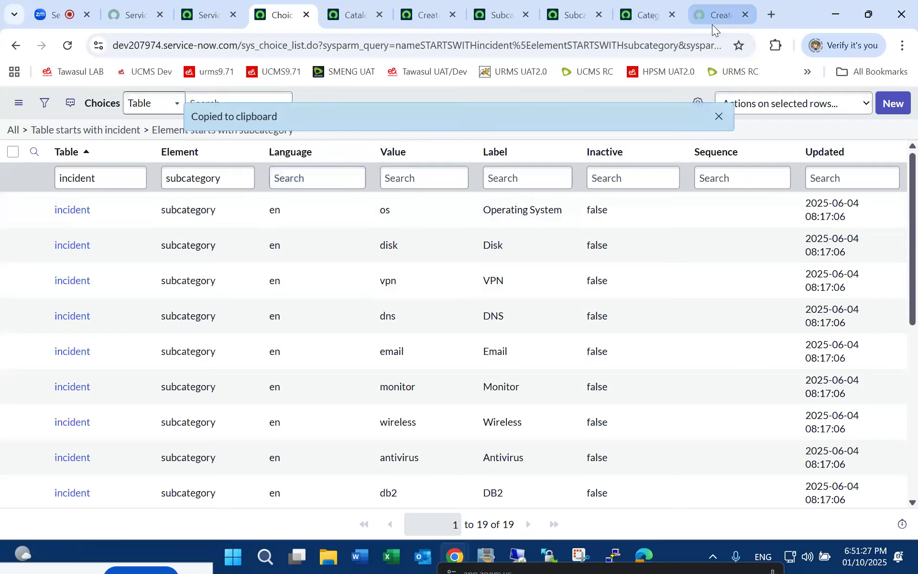
click(569, 13)
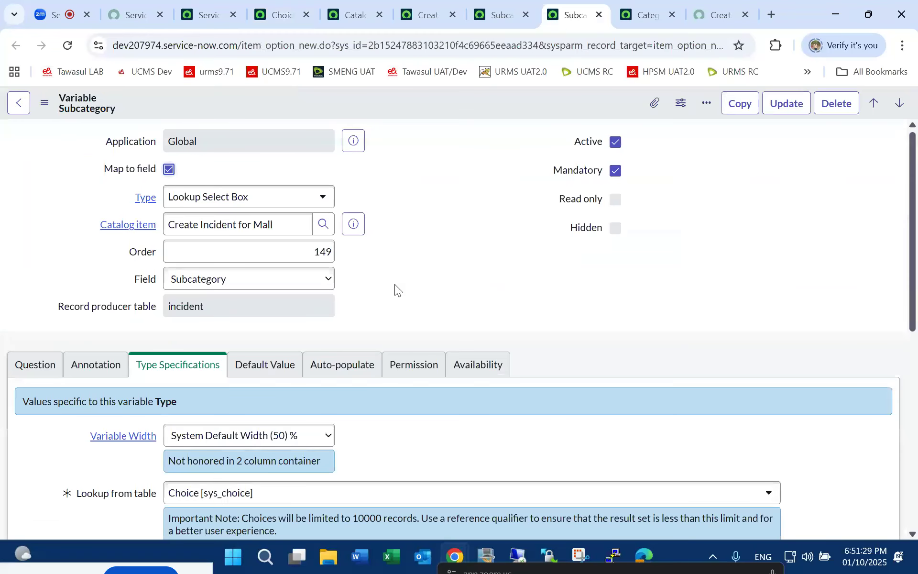
scroll(403, 348, down, 6)
click(685, 376)
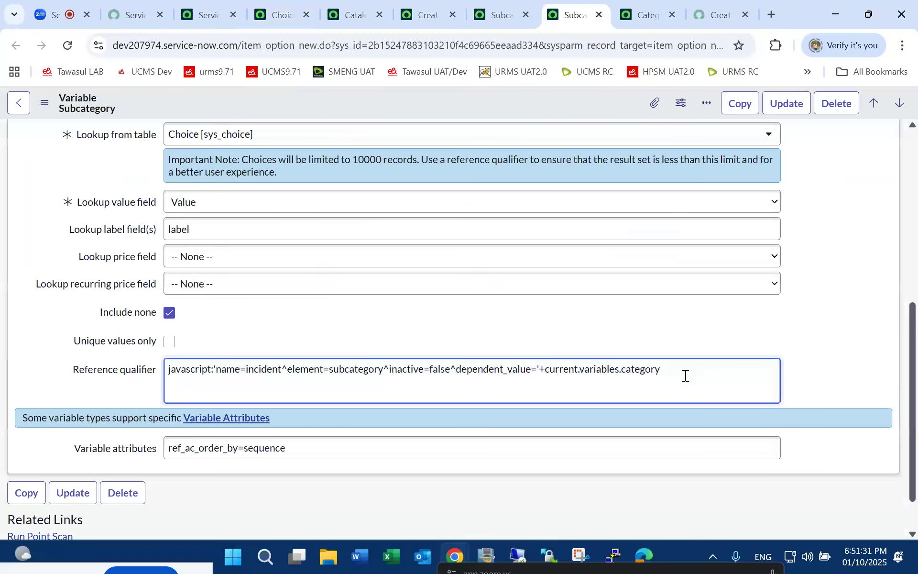
key(Return)
key(ctrl+v)
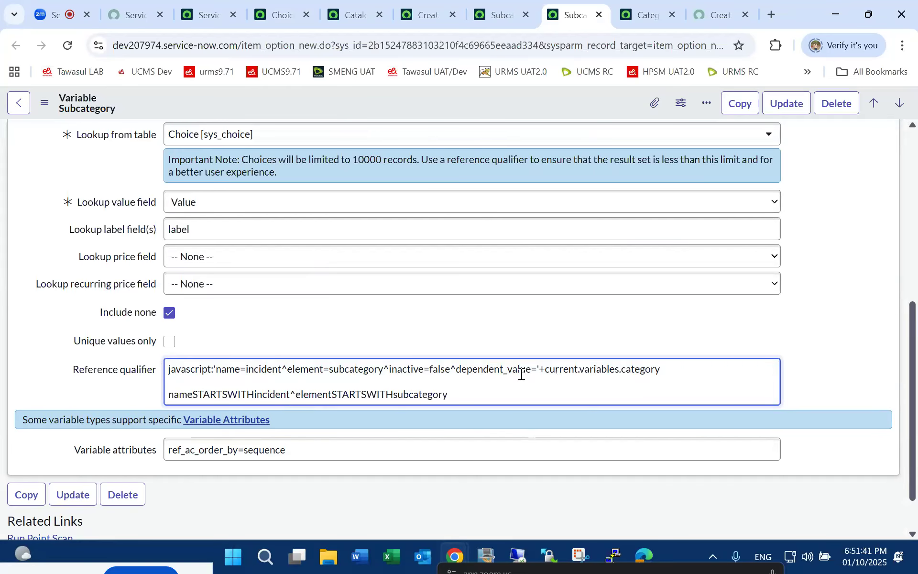
Return to the filtered Choices list and copy its query through the Element starts with subcategory condition.
click(652, 14)
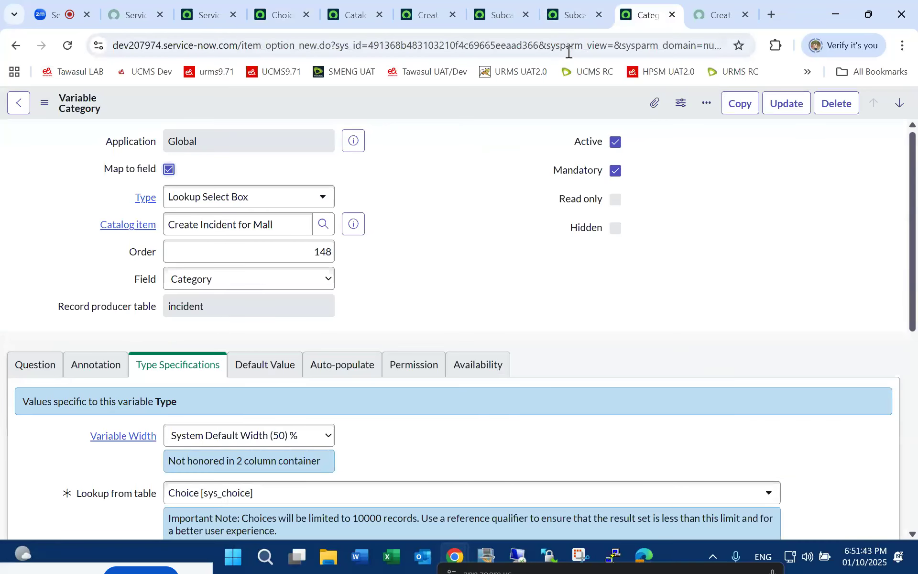
click(353, 14)
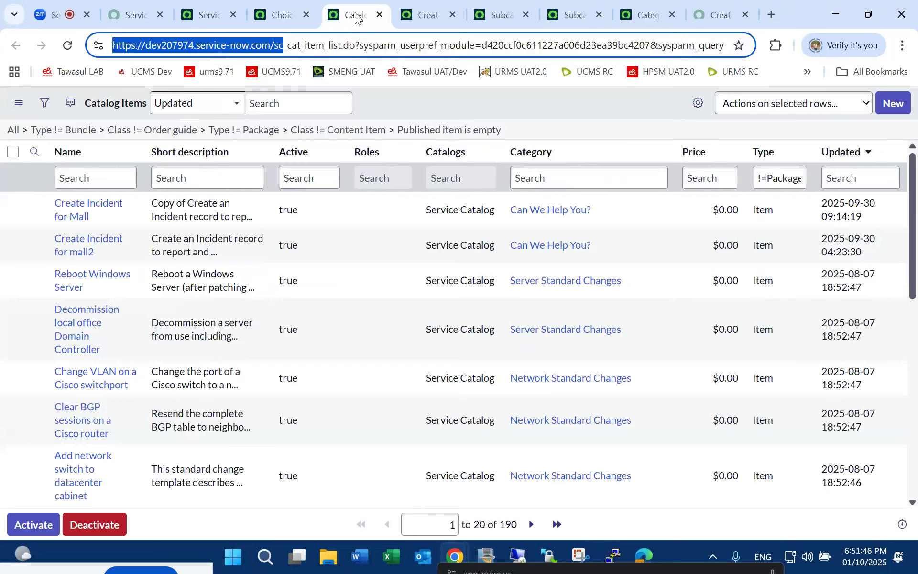
click(281, 15)
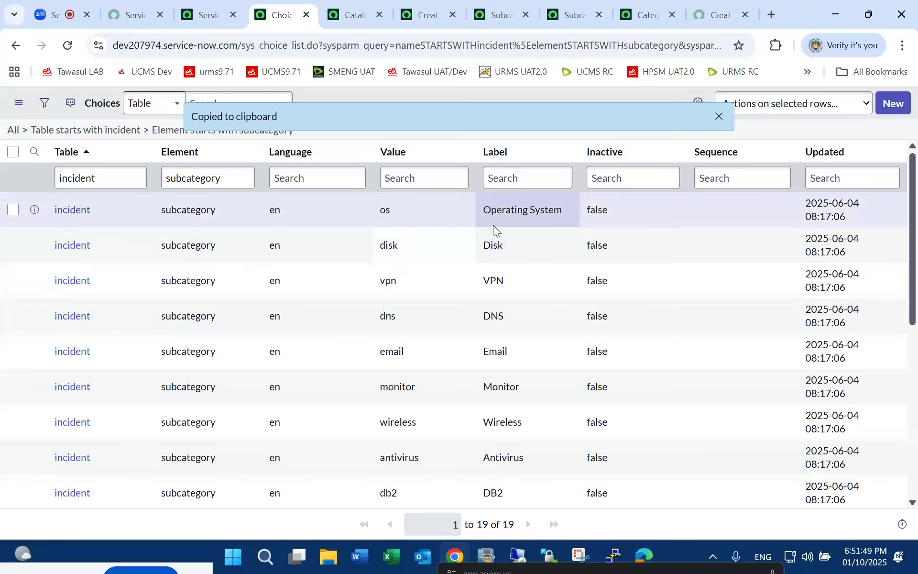
click(719, 116)
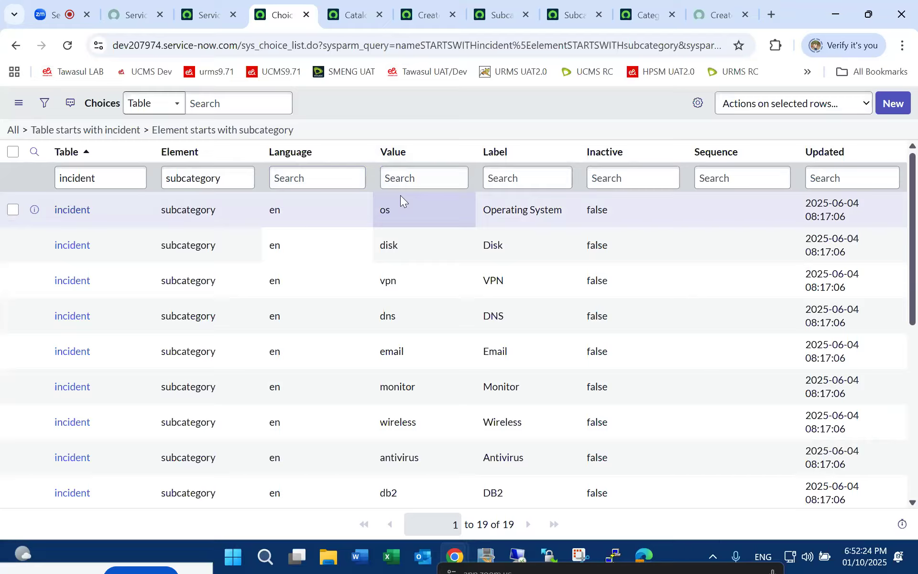
right_click(261, 132)
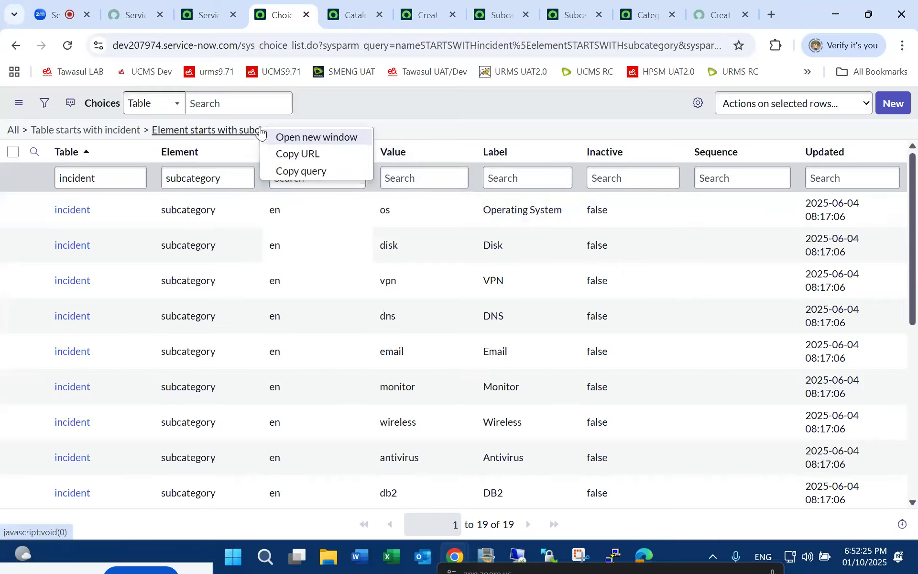
click(299, 171)
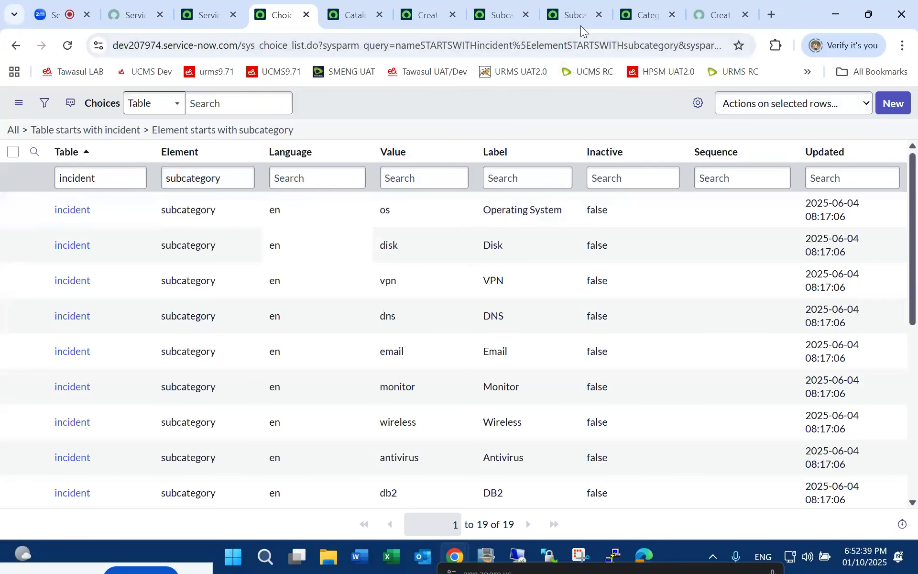
Examine the inactive=false and dependent_value='+current.variables.category conditions in the Subcategory variable's reference qualifier.
click(572, 9)
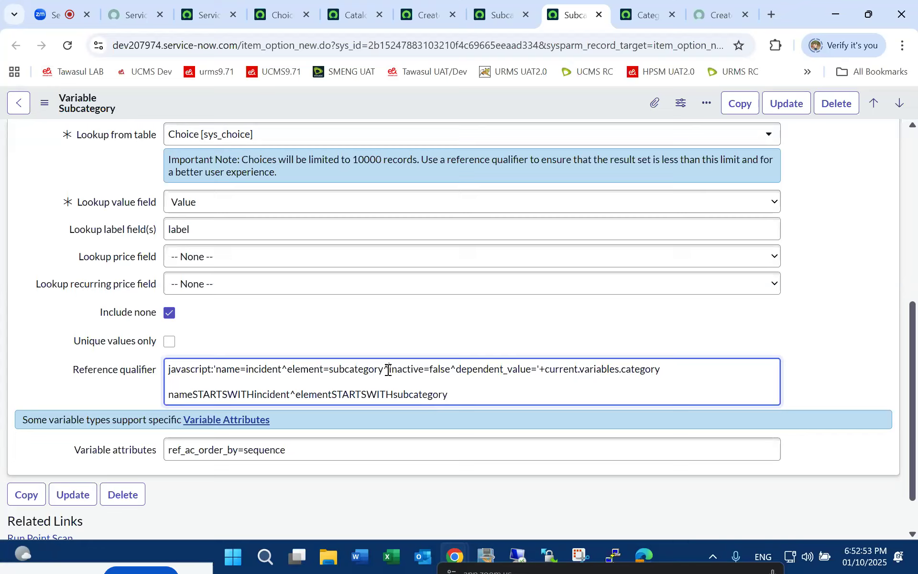
drag(390, 369, 451, 369)
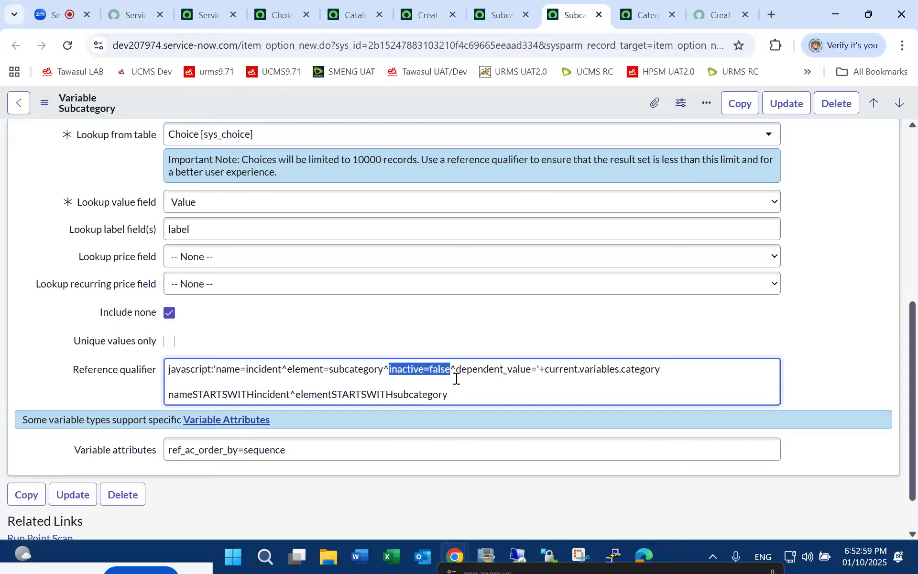
drag(455, 369, 659, 369)
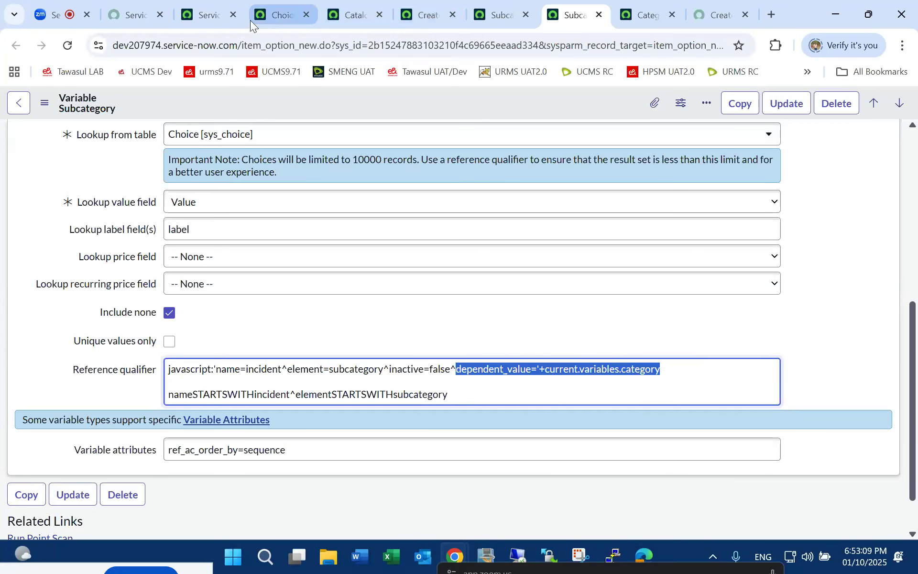
Add the Dependent value column to the Choices list and place it directly before the Value column.
click(280, 11)
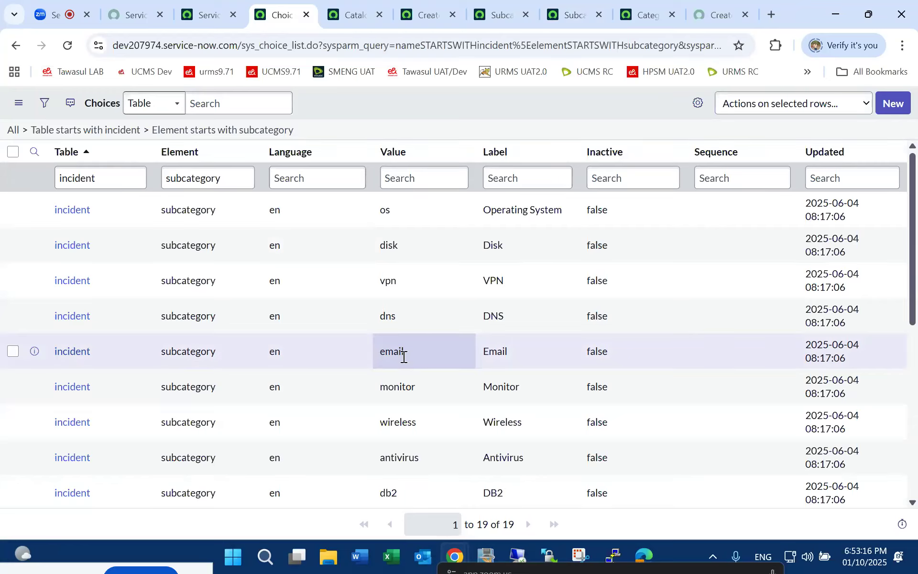
click(698, 106)
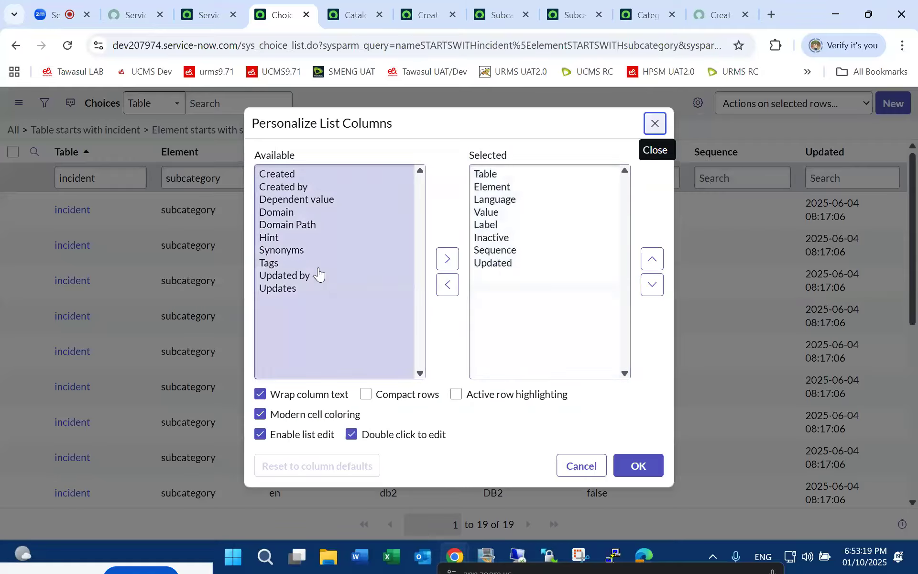
click(314, 201)
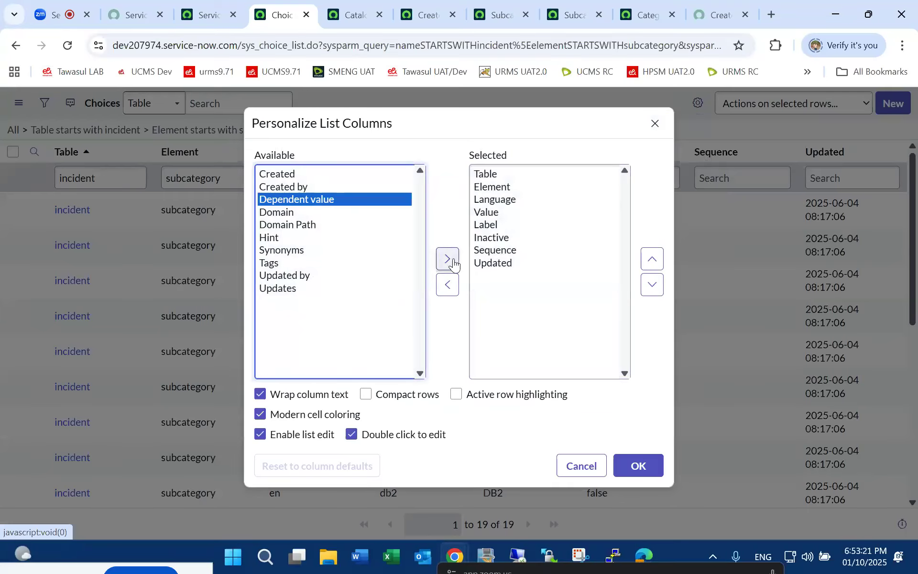
click(448, 260)
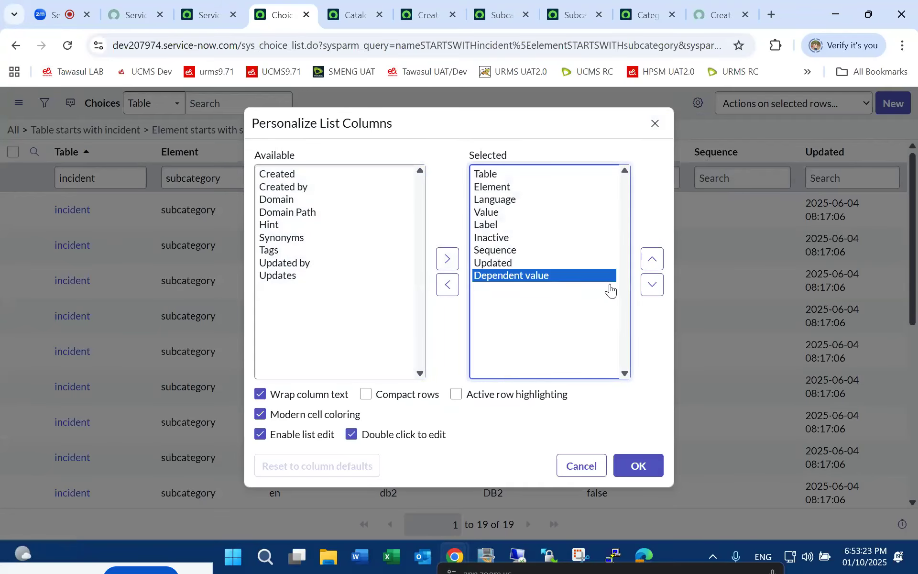
click(652, 259)
click(651, 259)
click(652, 259)
click(652, 259)
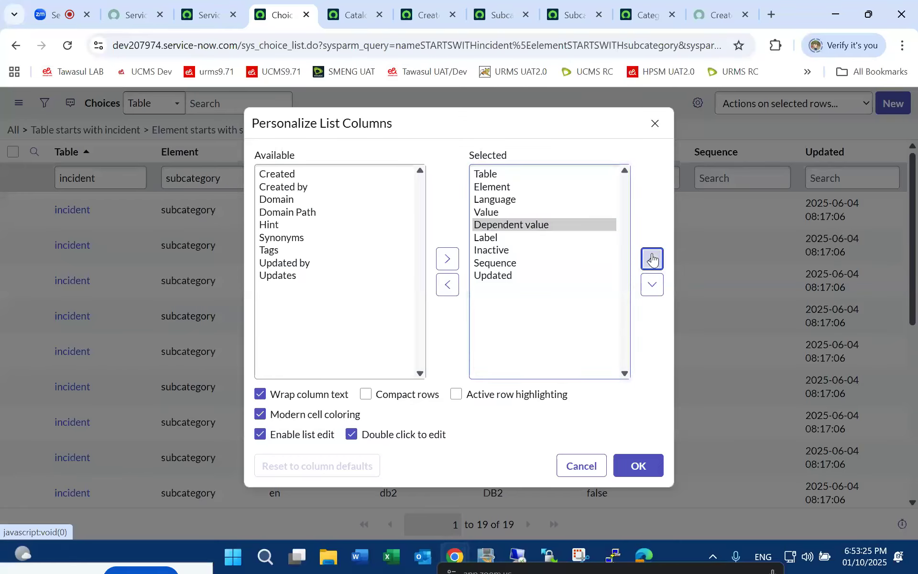
click(652, 258)
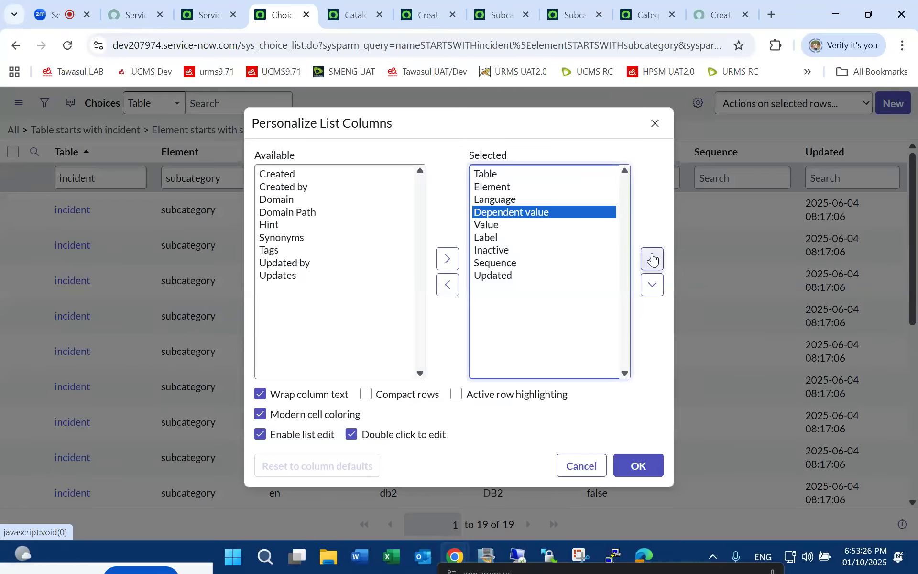
click(636, 459)
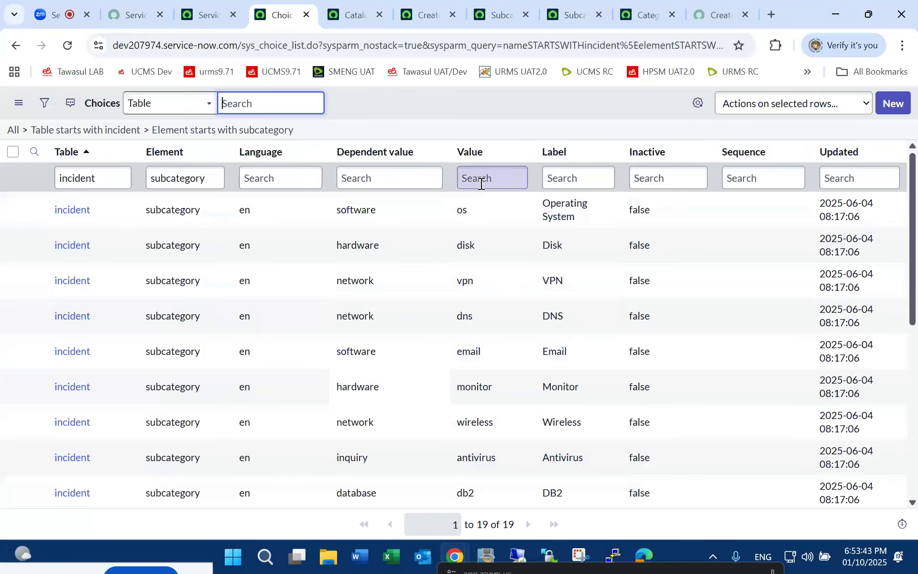
Bring the floating Zoom meeting window into view over the Choices list and toggle its microphone.
drag(562, 568, 669, 276)
mouse_move(660, 492)
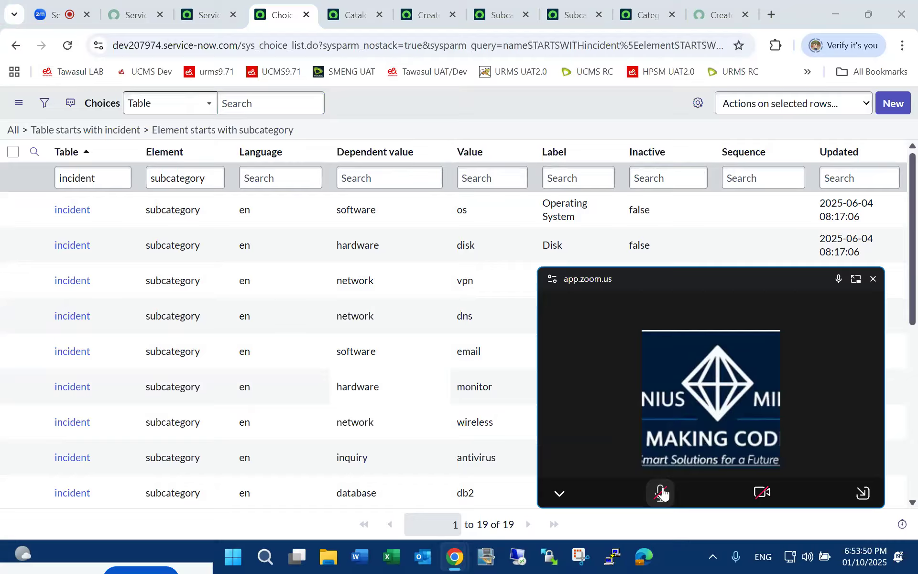
click(662, 493)
click(662, 492)
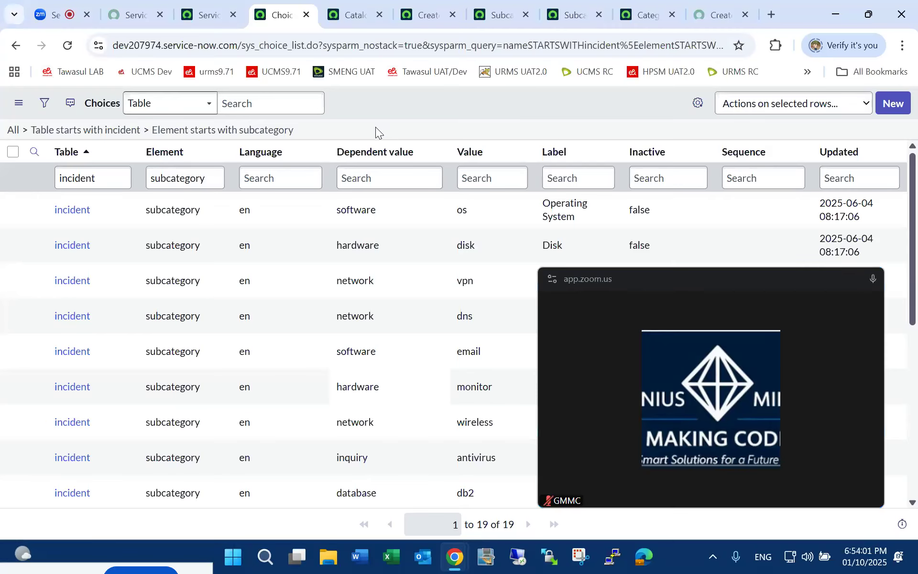
Enter false as the Inactive search value in the Choices list and activate the Dependent value search.
click(655, 182)
text(false)
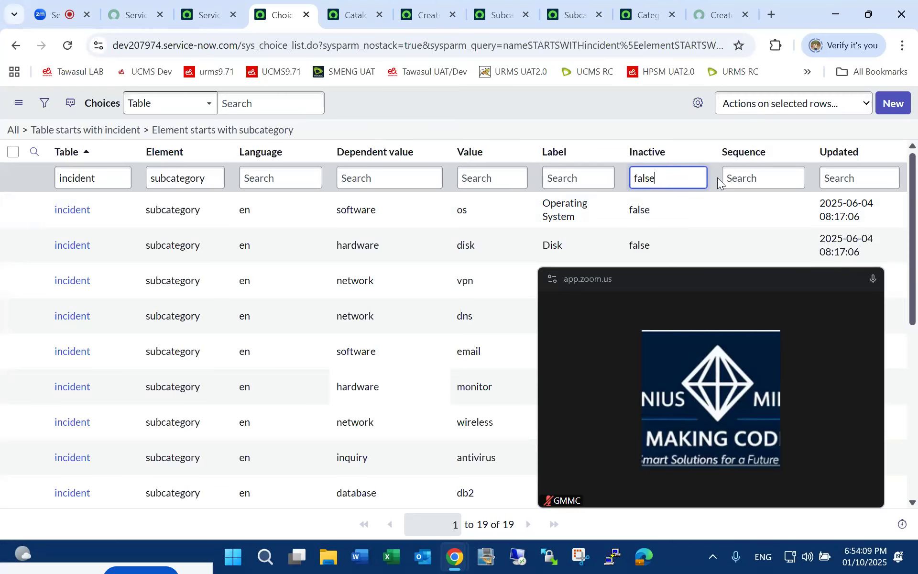
click(395, 177)
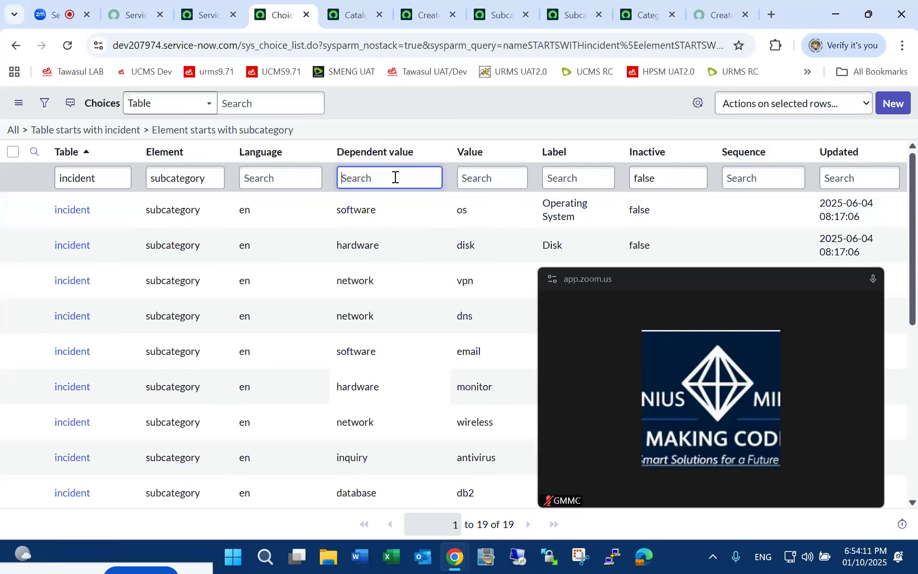
Mute the Zoom meeting microphone and return from the floating window to the meeting tab.
mouse_move(553, 492)
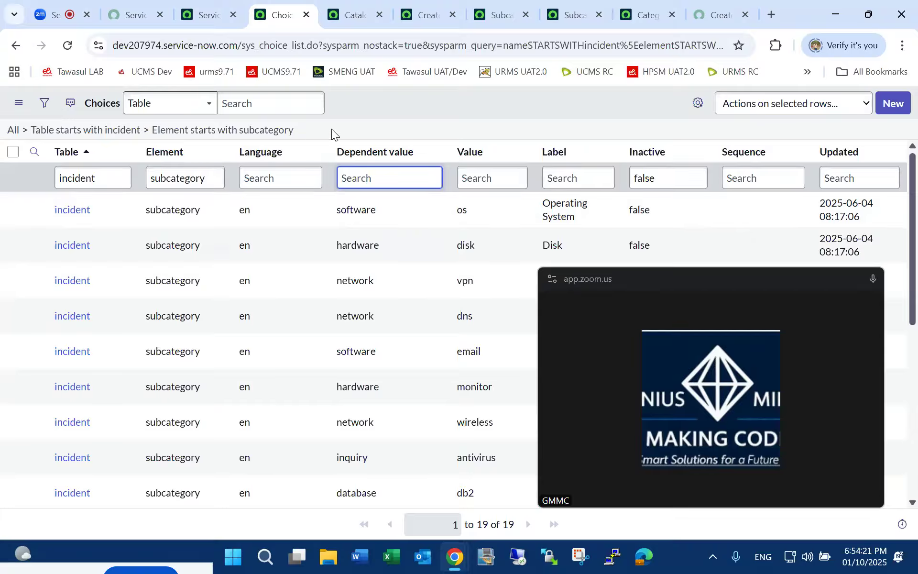
mouse_move(619, 497)
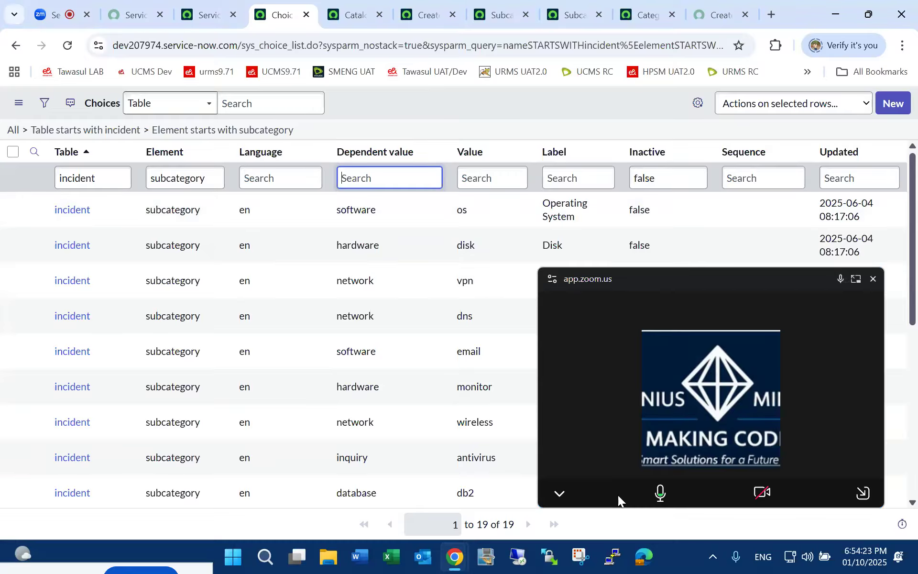
click(659, 498)
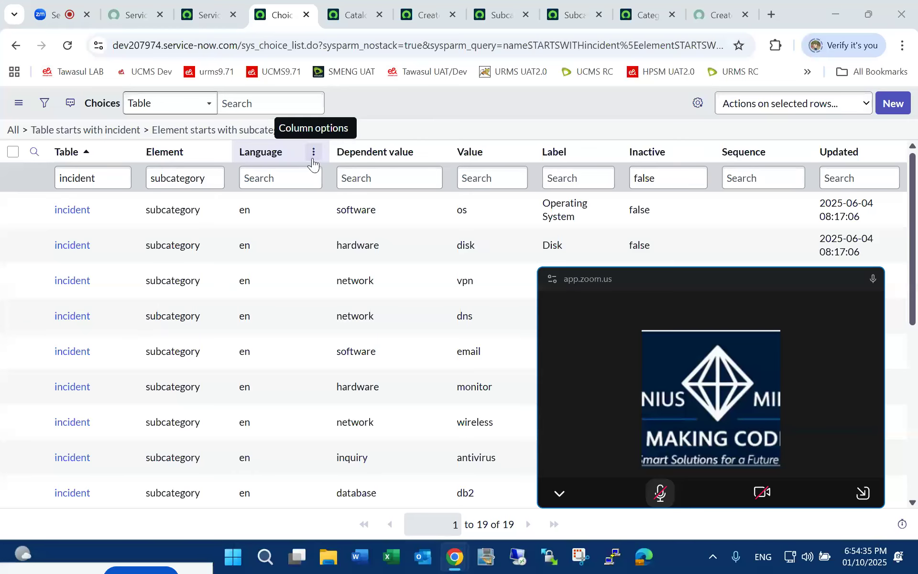
mouse_move(728, 443)
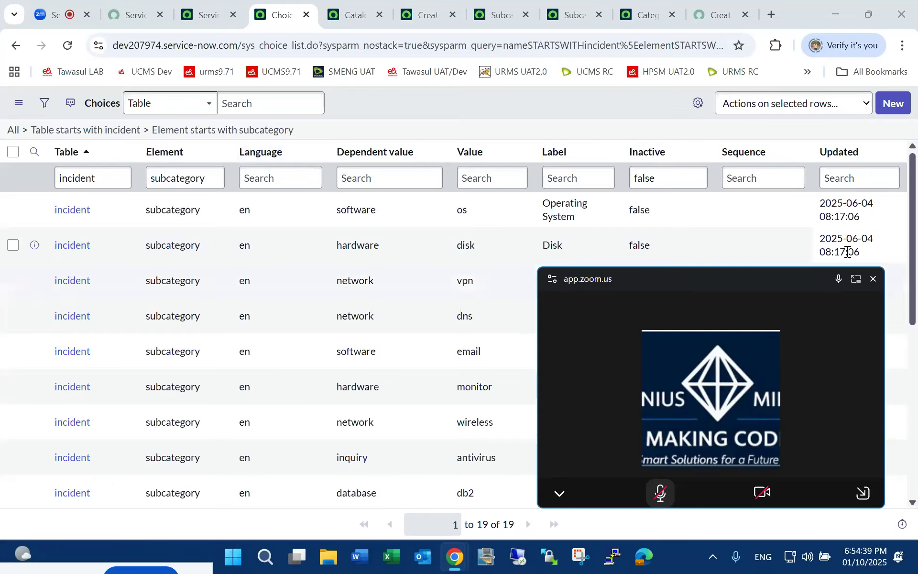
click(855, 280)
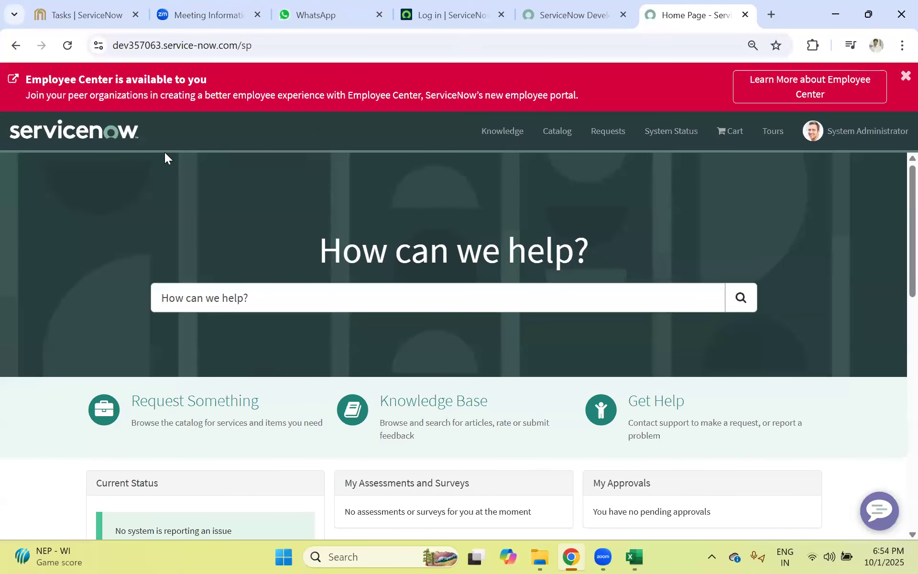
Duplicate the browser tab showing the Service Portal home page.
click(559, 16)
click(476, 13)
click(673, 8)
click(462, 14)
click(695, 15)
right_click(684, 15)
key(Return)
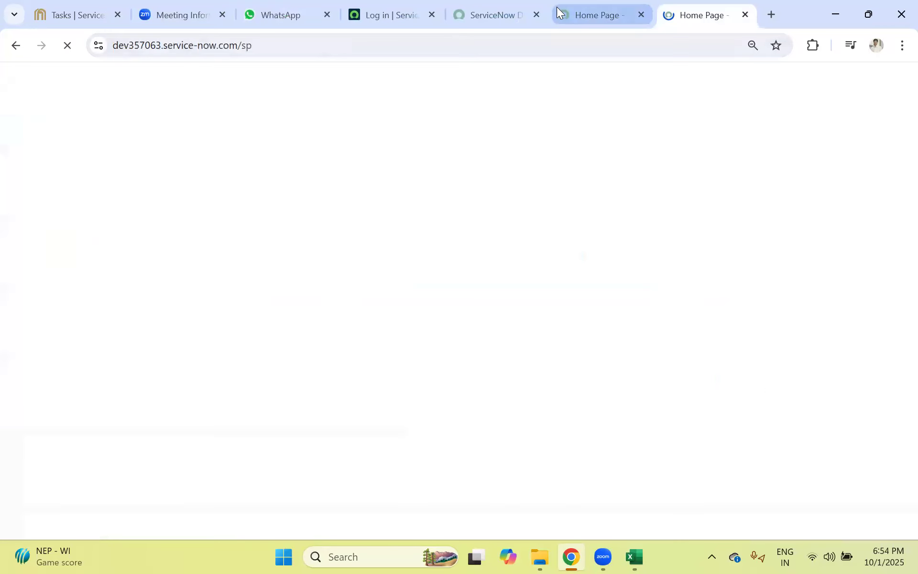
Open the instance's main ServiceNow page in the original portal tab by removing sp from its address.
drag(280, 49, 400, 49)
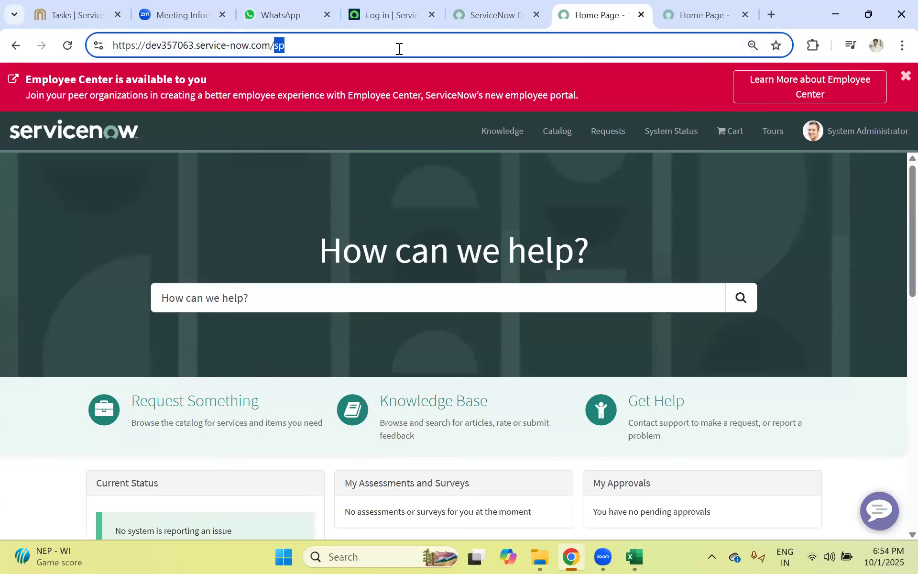
key(BackSpace)
key(BackSpace)
key(Return)
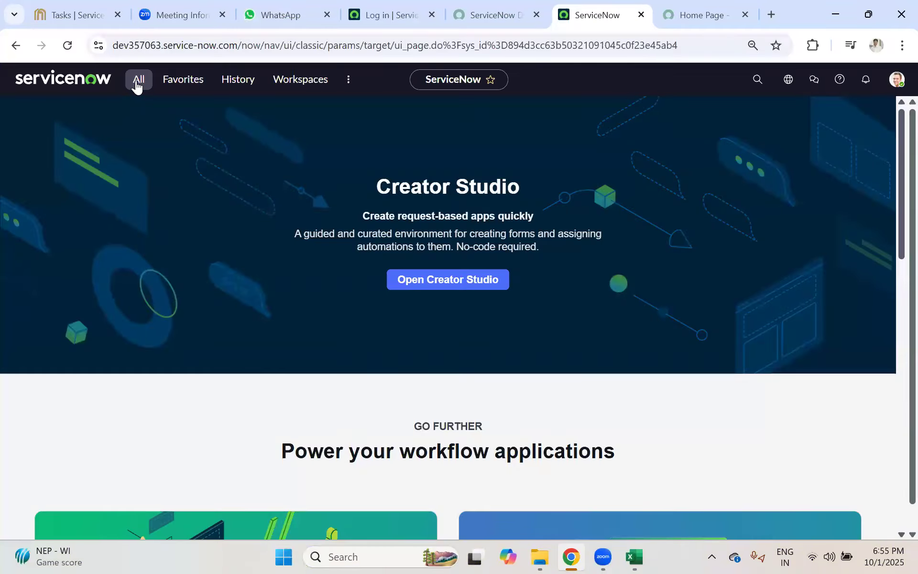
Find Maintain Items in the application navigator with n item and open it in a new browser tab.
click(136, 85)
text(n)
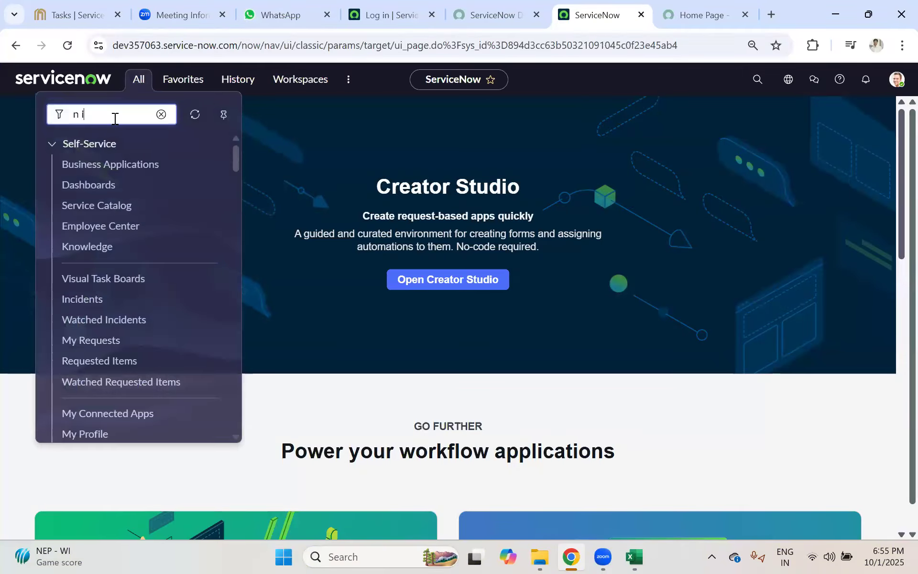
text( ite)
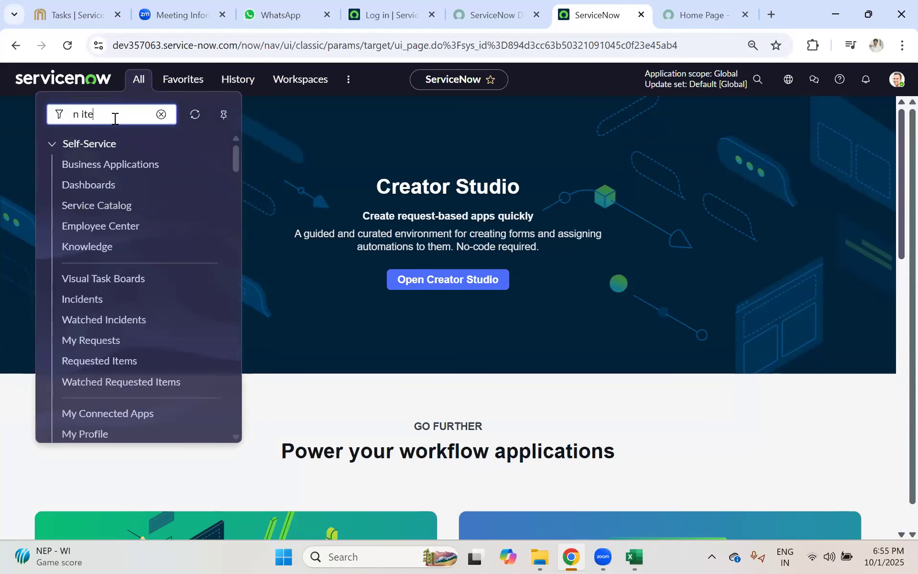
text(m)
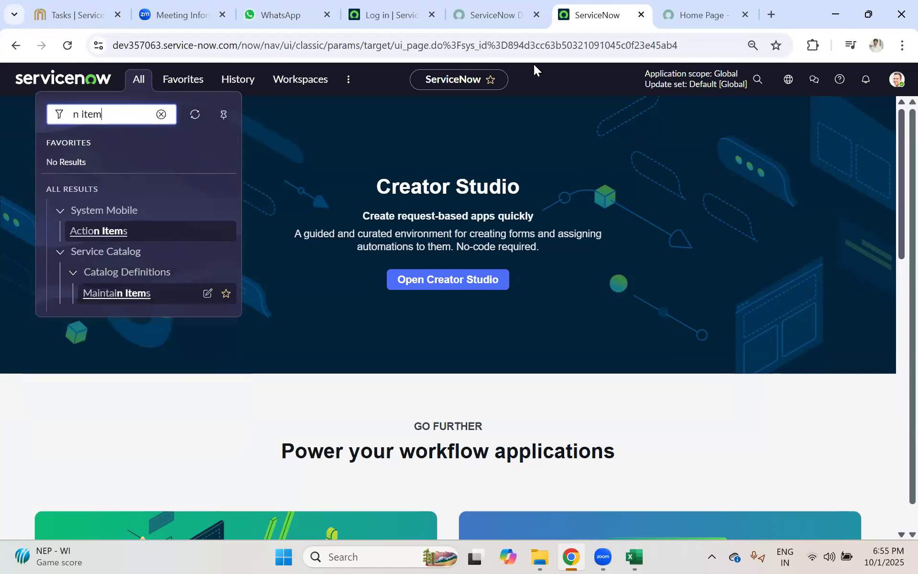
ctrl+click(117, 293)
click(597, 13)
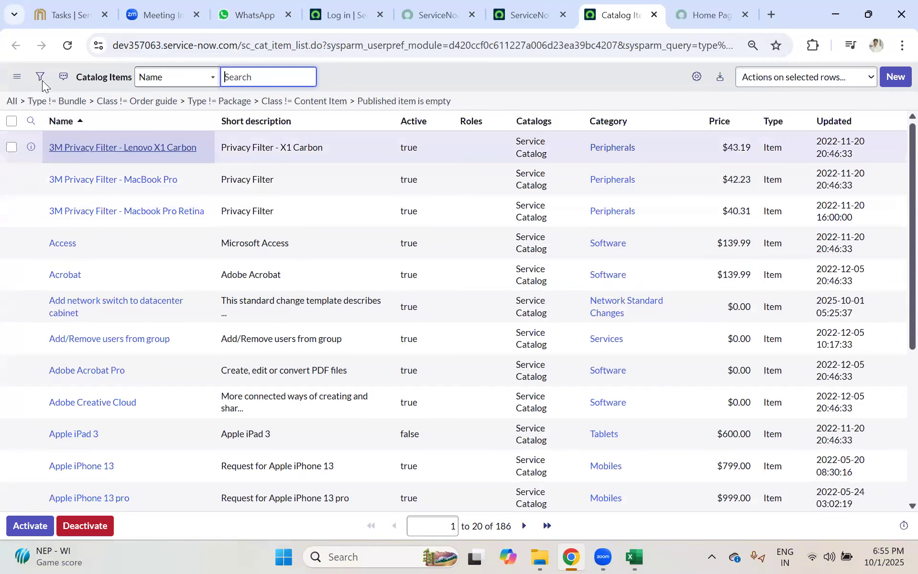
Turn on column search in the Catalog Items list and filter the Name column by Incident.
click(31, 121)
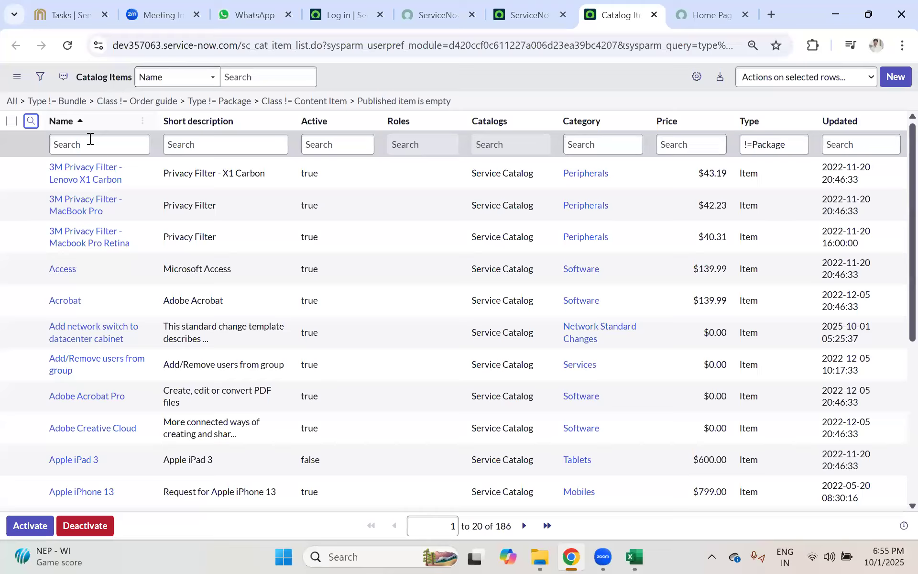
click(90, 139)
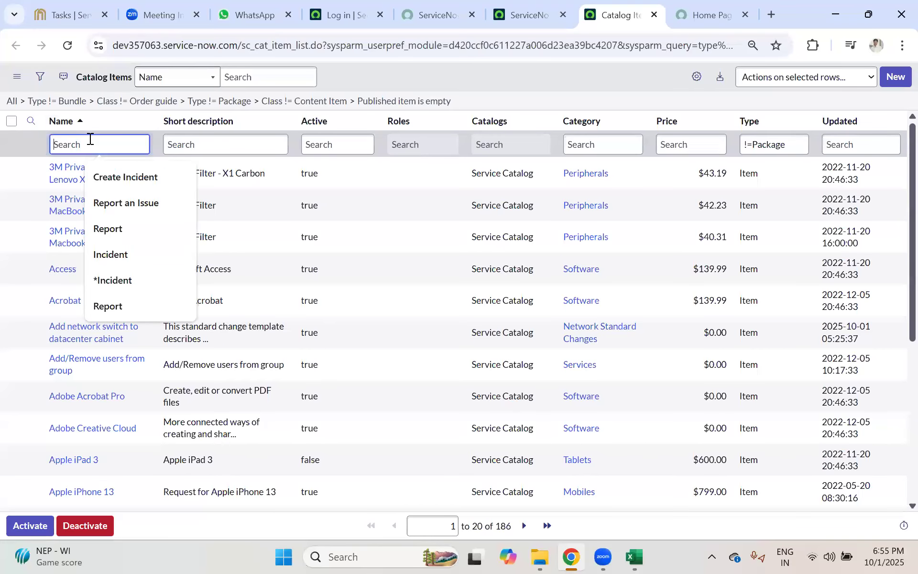
text(Incident)
key(Return)
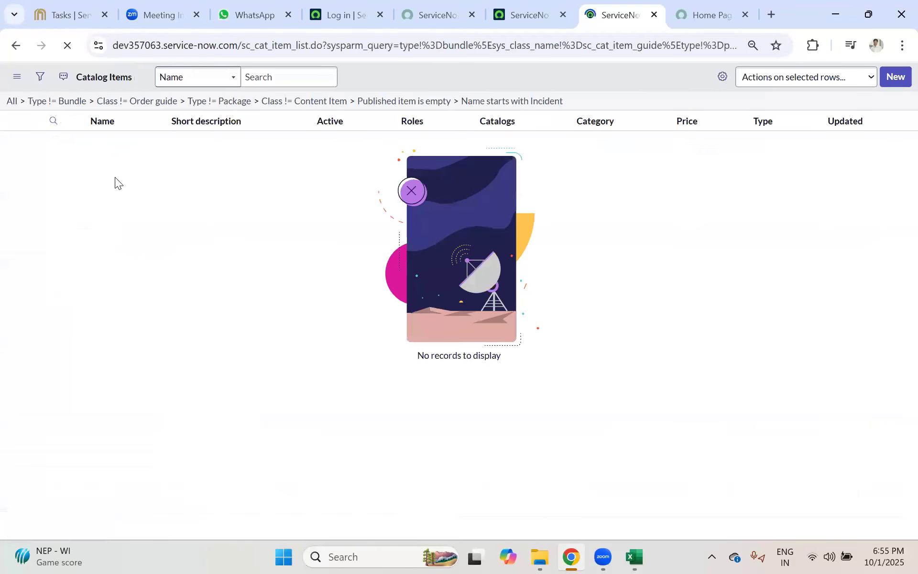
Filter the catalog items by name containing Incident using *Incident, and open the Create Incident record producer.
click(113, 145)
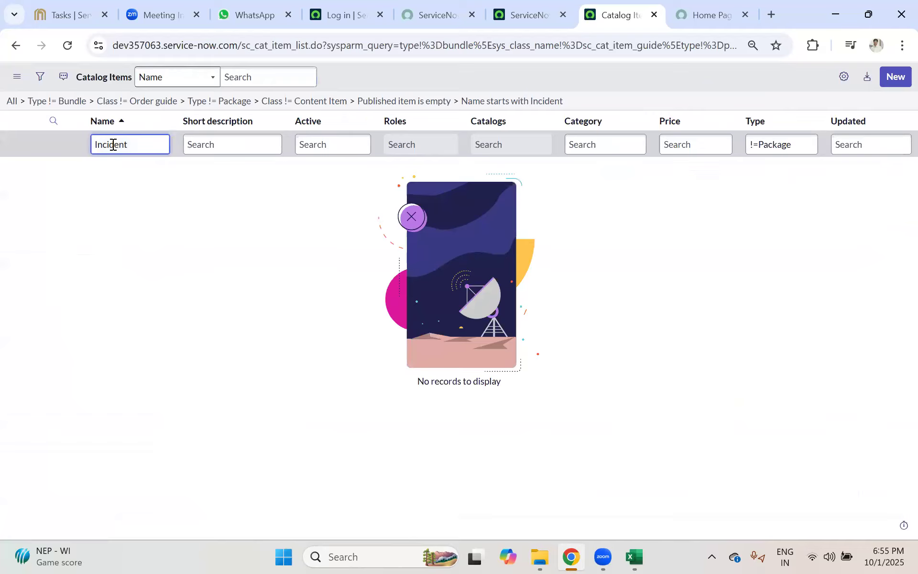
key(Home)
text(*)
key(Return)
click(69, 176)
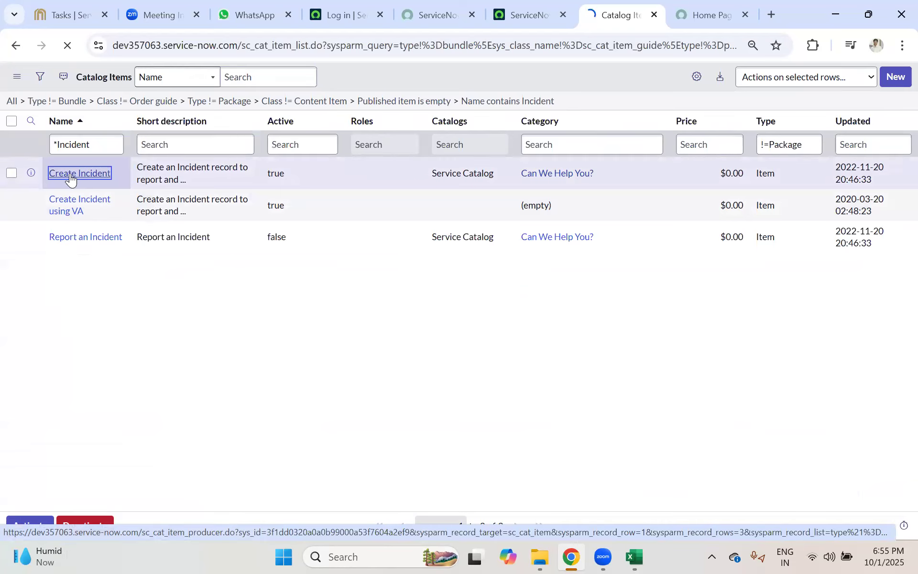
click(686, 16)
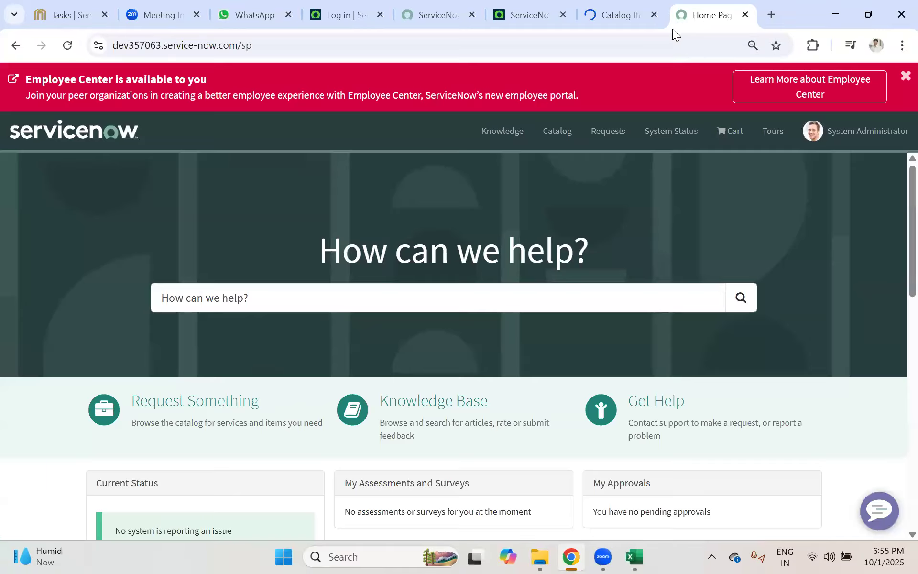
click(621, 14)
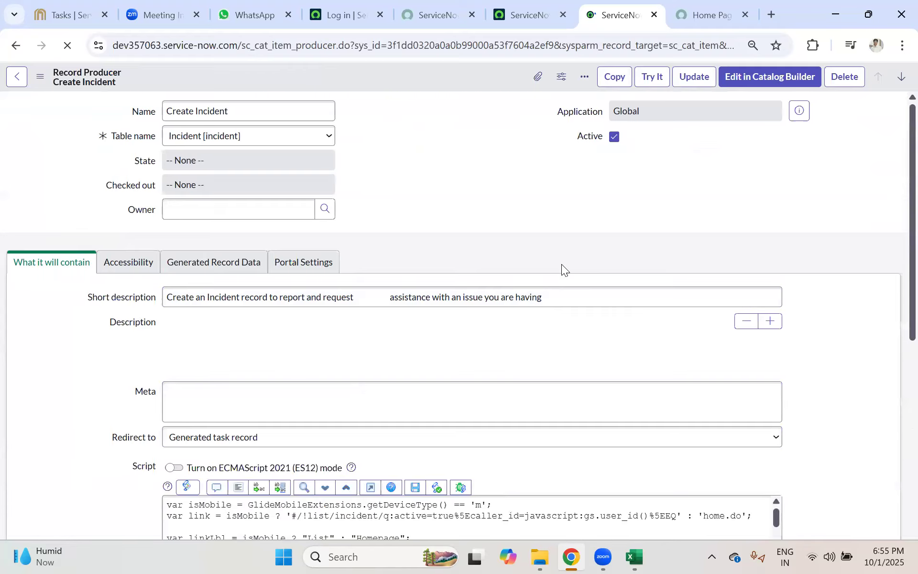
Start a new variable for Create Incident, enable Map to field, and set its type to Lookup Select Box.
scroll(561, 264, down, 10)
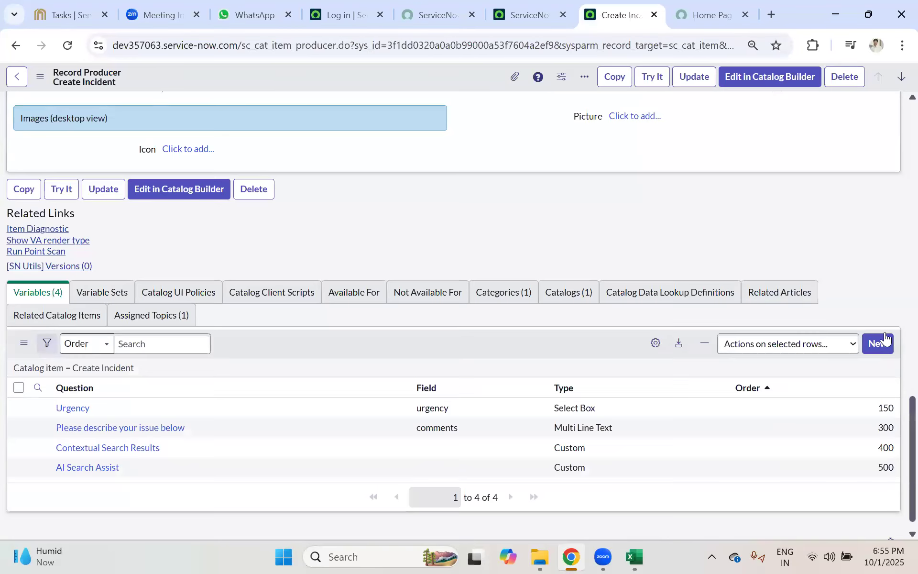
click(871, 343)
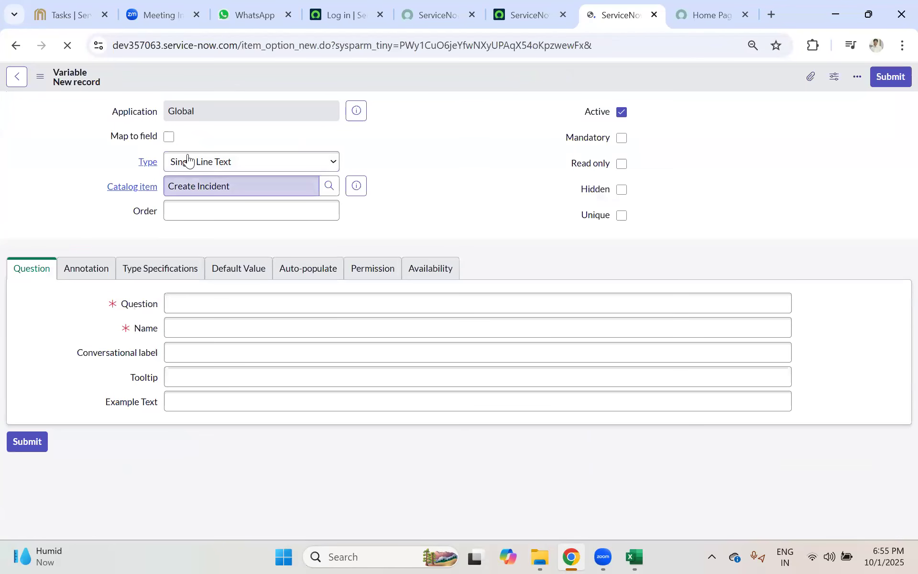
click(169, 137)
click(200, 164)
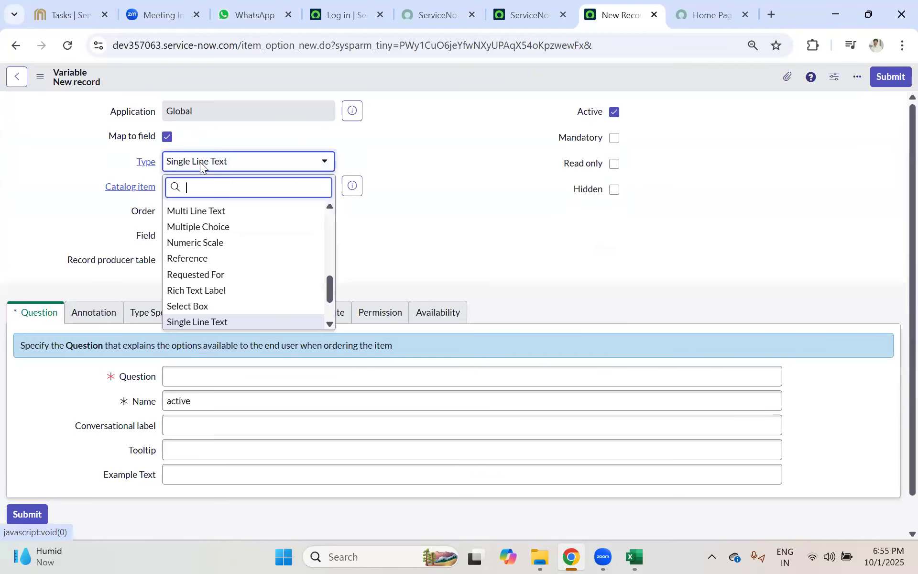
text(lo)
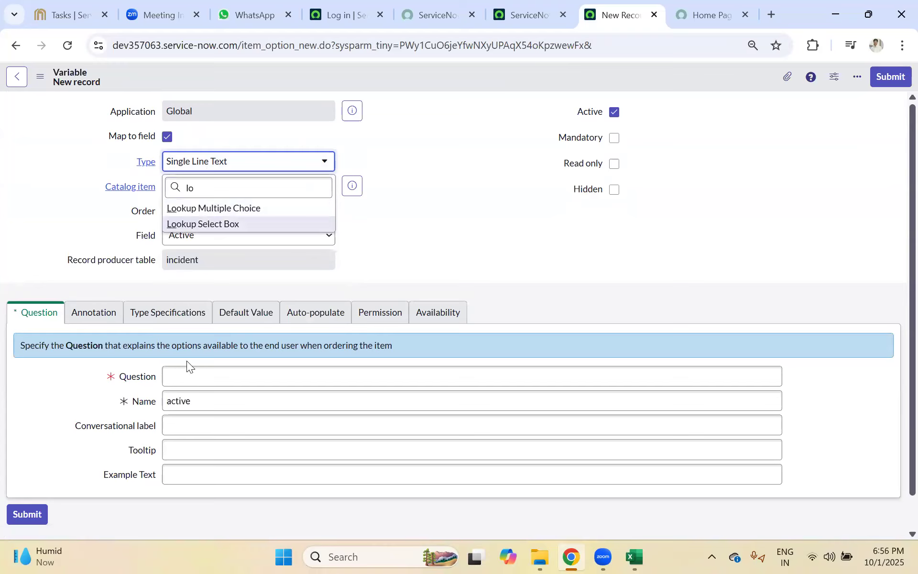
key(Return)
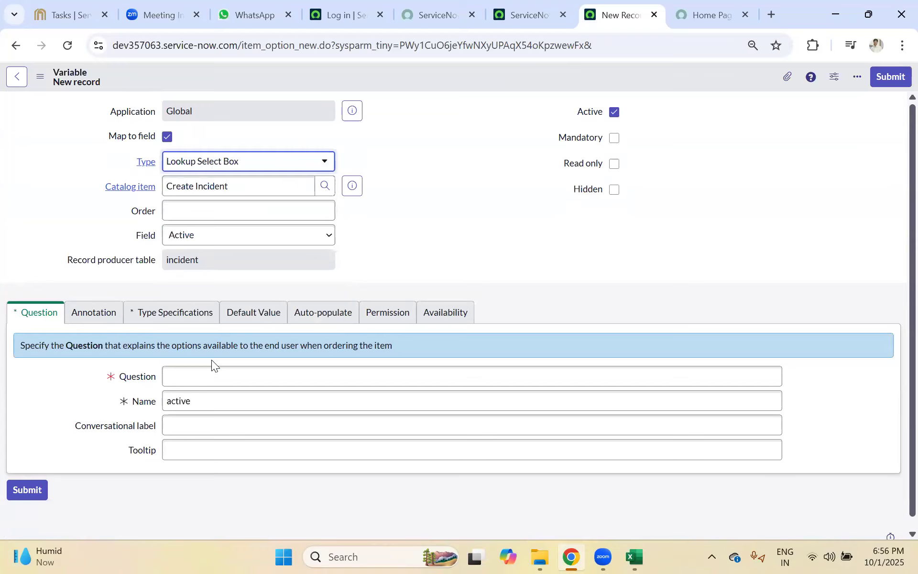
Map the variable to the Category field and enter Category as its question.
click(197, 239)
text(cat)
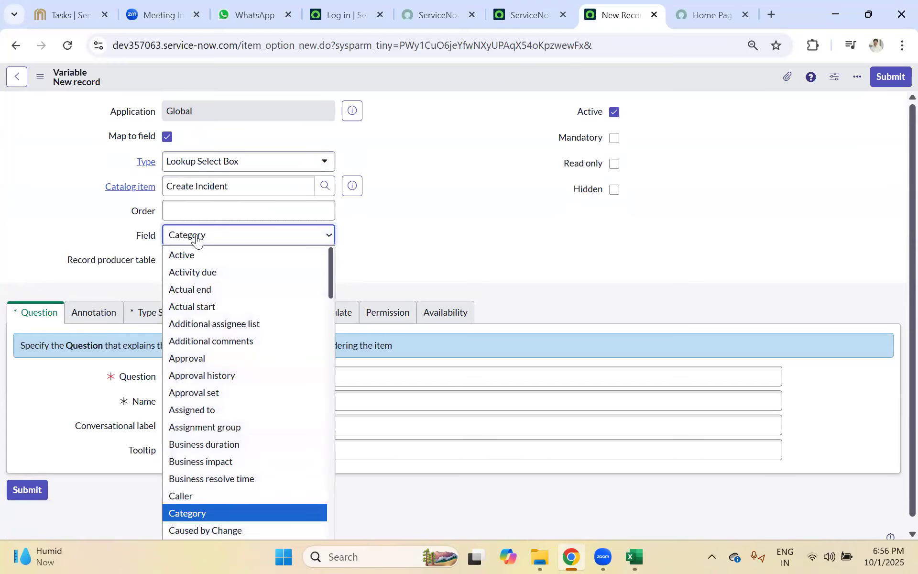
key(Return)
click(186, 375)
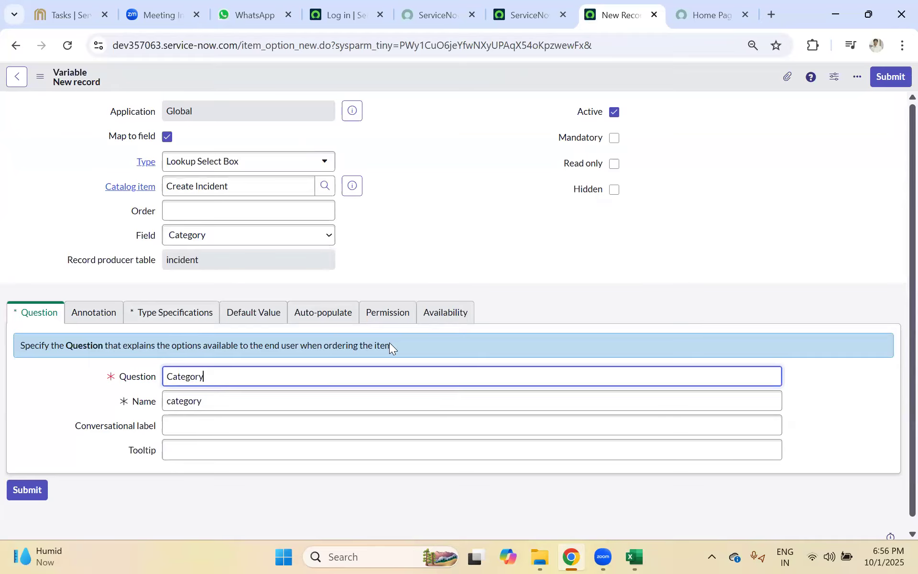
click(633, 257)
In the variable's type specifications, set the lookup table to Choice [sys_choice].
click(172, 318)
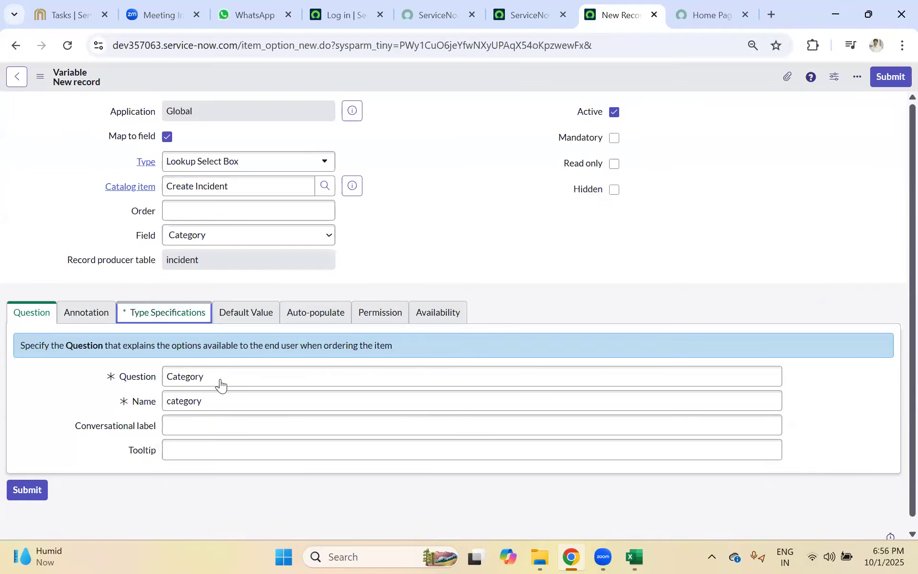
scroll(186, 286, down, 3)
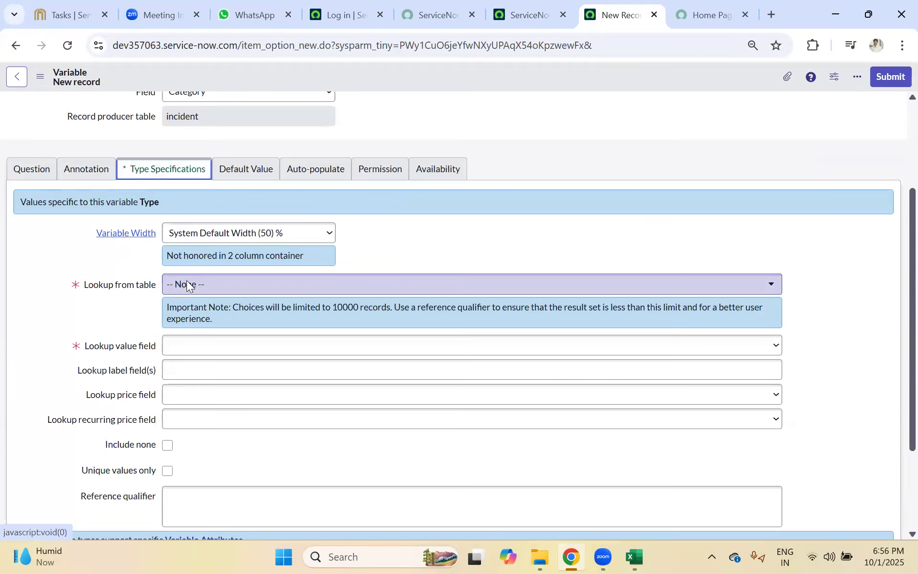
click(187, 286)
text(sys_choic)
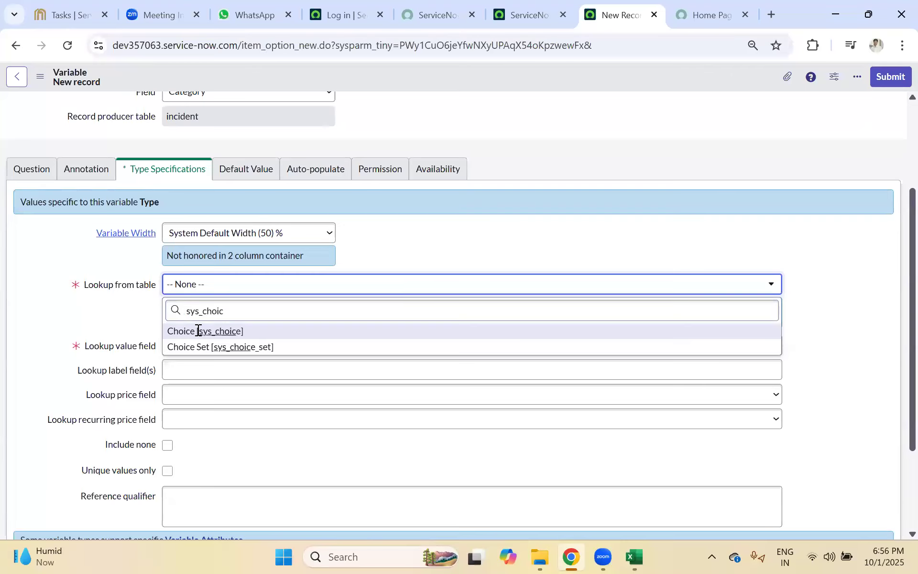
click(196, 330)
Try Label as the lookup value field.
click(190, 311)
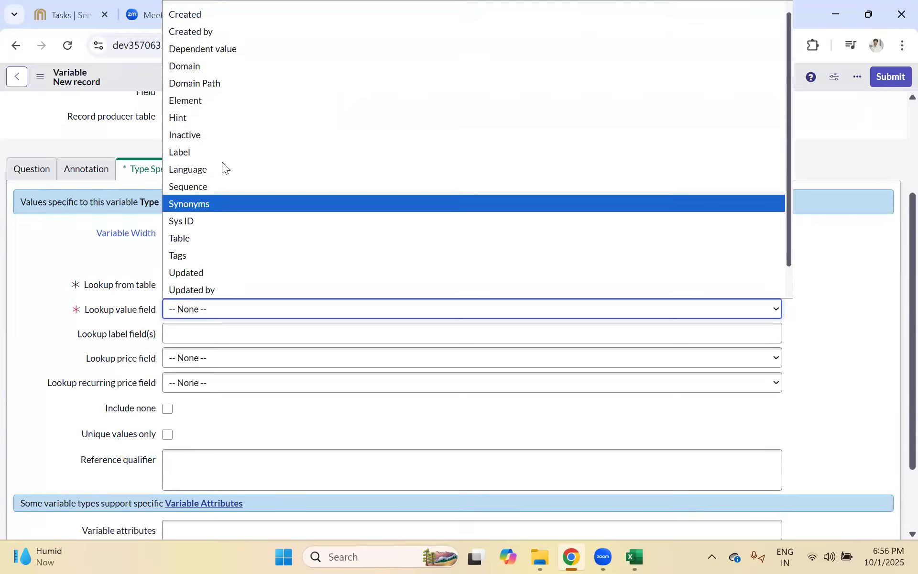
click(203, 153)
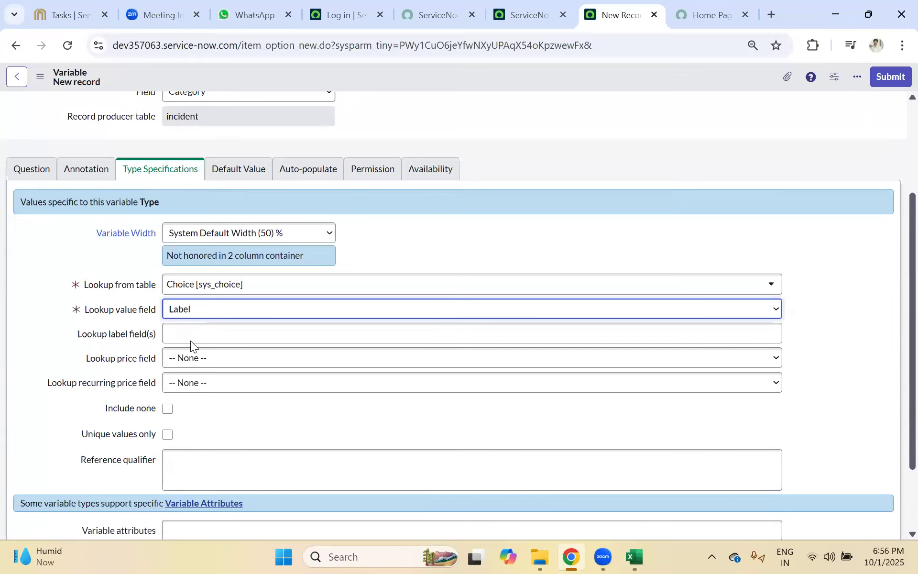
click(195, 316)
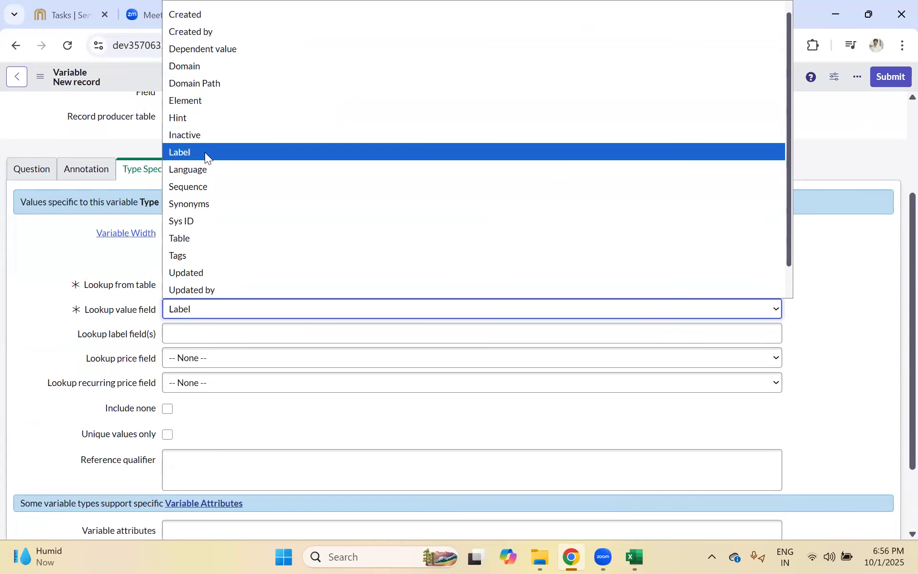
click(192, 152)
click(178, 326)
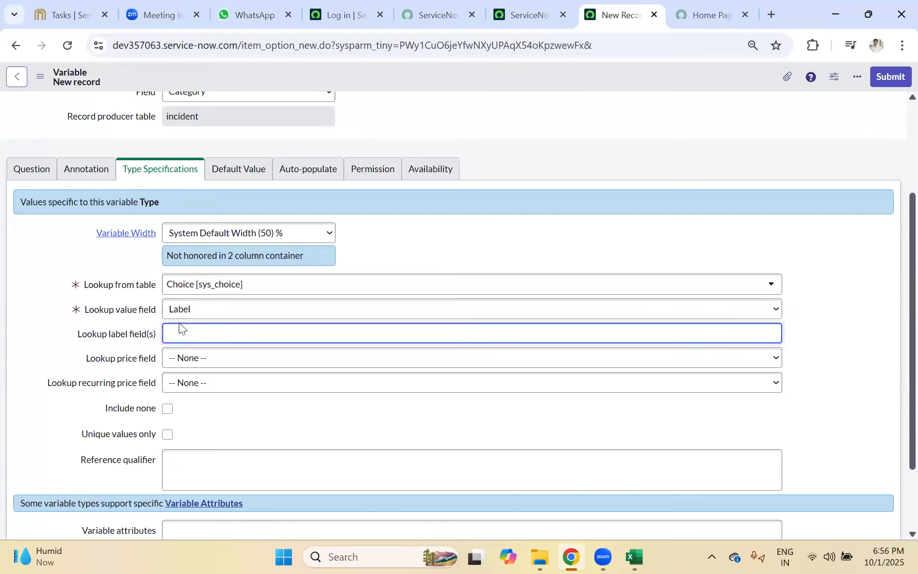
Set the lookup value field to Value and the lookup label field to label.
click(188, 311)
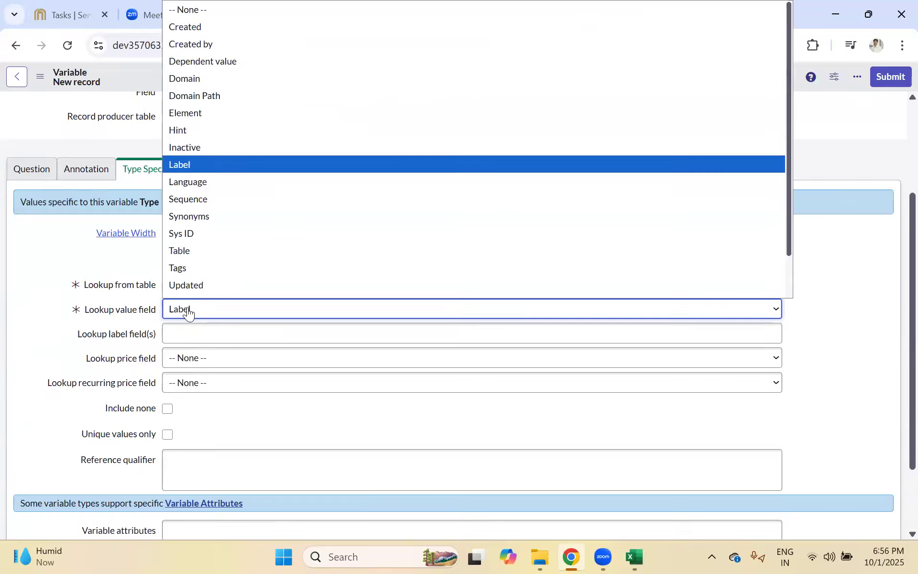
key(v)
key(Return)
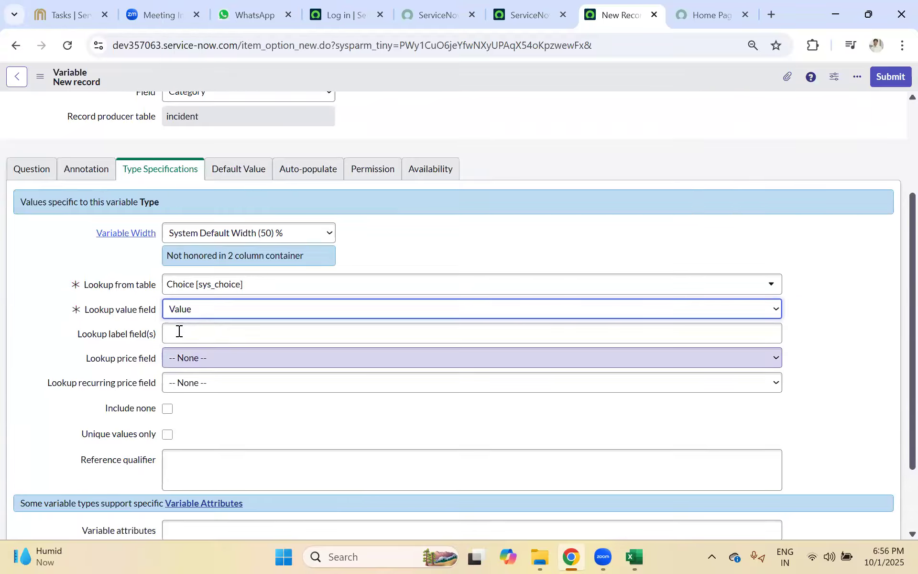
click(178, 331)
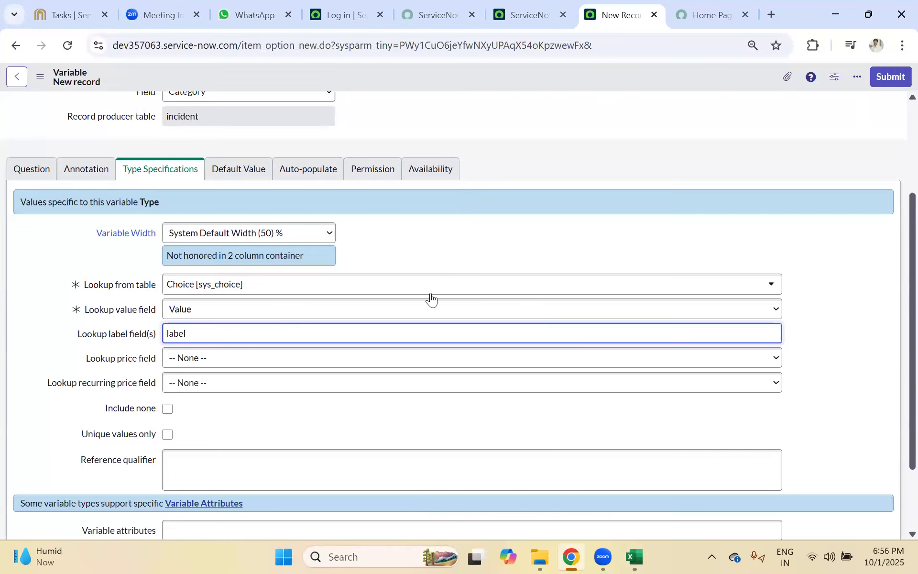
click(568, 142)
Find Choice Lists in the instance's application navigator with choic and open it in a new browser tab.
key(ctrl+shift+Tab)
click(148, 82)
text(choic)
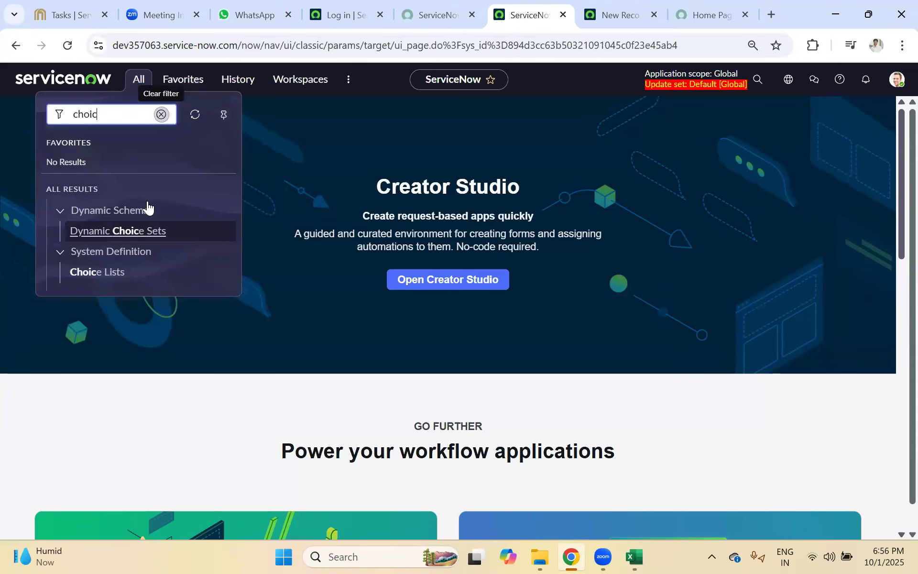
middle_click(99, 271)
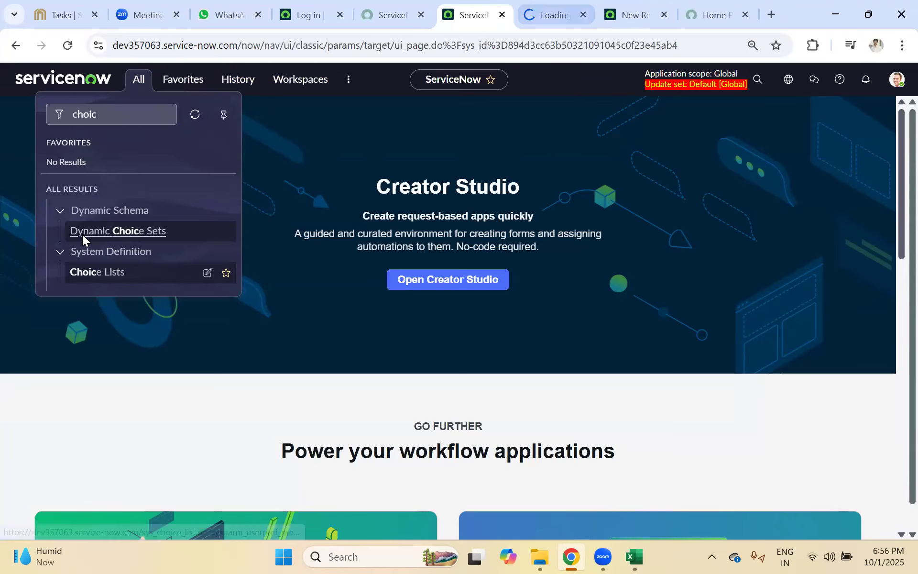
key(ctrl+Tab)
Filter the Choices list's Table column by incident and group the records by Element.
click(88, 147)
text(incident)
key(Return)
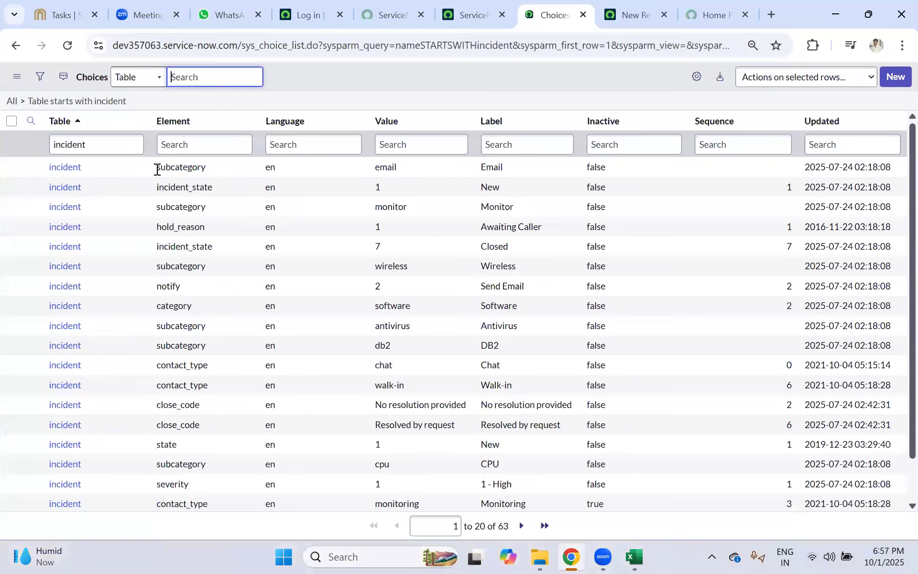
click(245, 121)
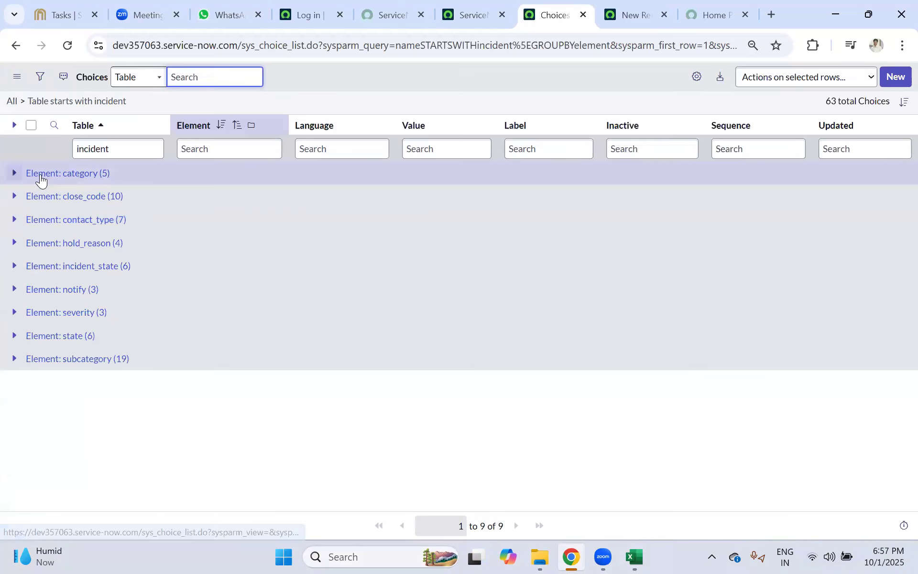
Open the category element group in a new browser tab and copy its filter query.
click(77, 179)
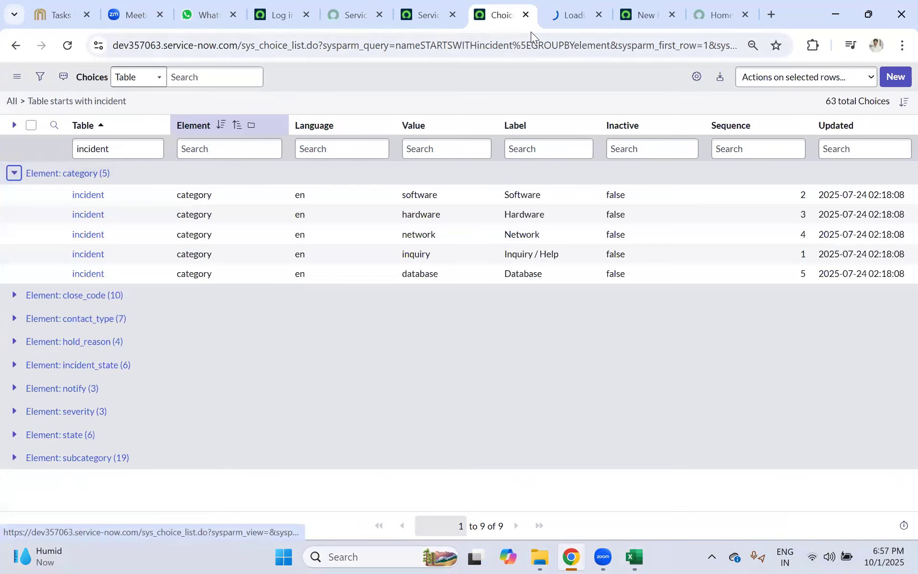
click(552, 18)
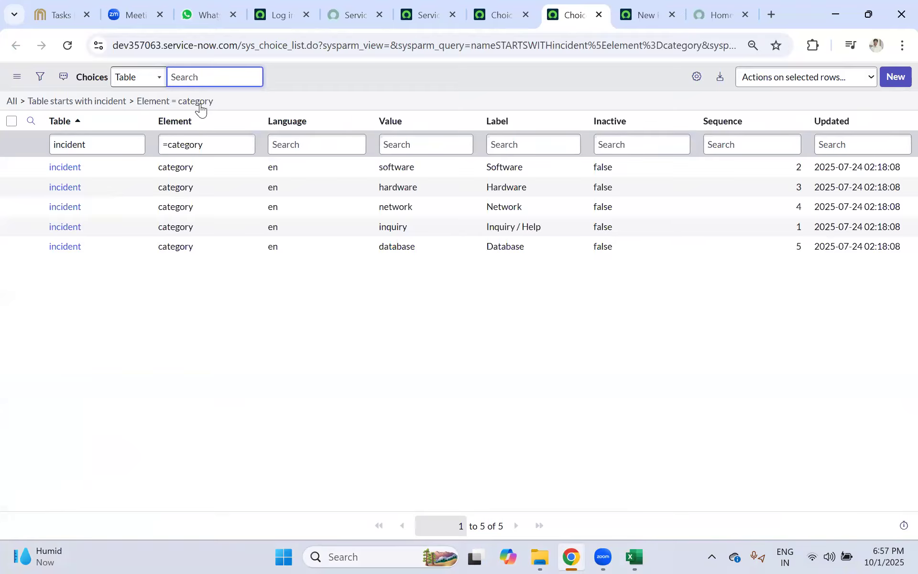
right_click(215, 122)
click(242, 142)
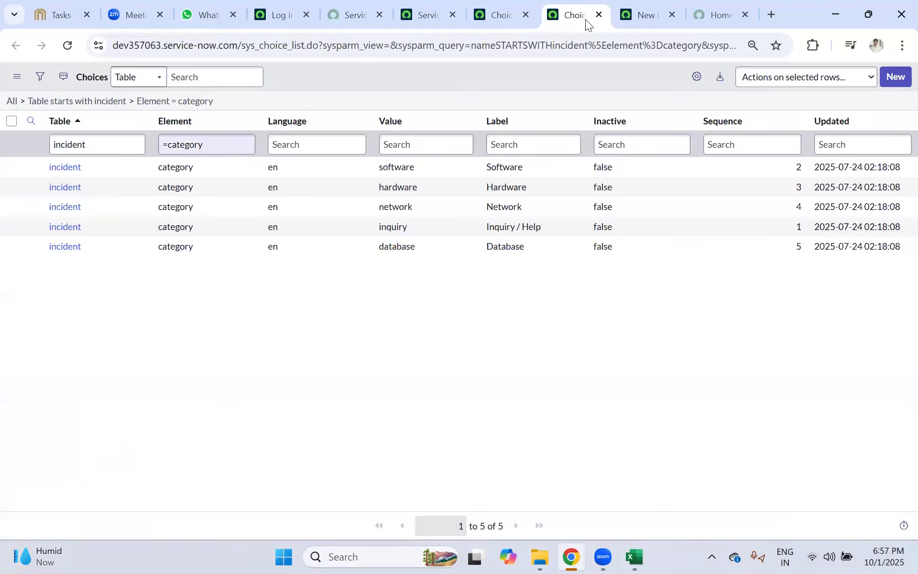
Enable Include none on the new variable and paste nameSTARTSWITHincident^element=category as its reference qualifier.
click(636, 19)
scroll(196, 338, down, 3)
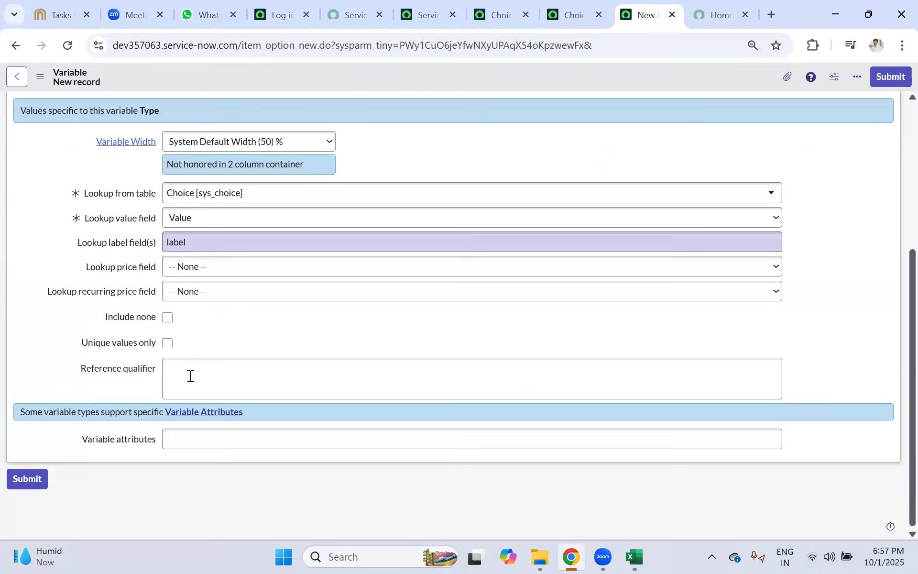
click(189, 377)
click(168, 317)
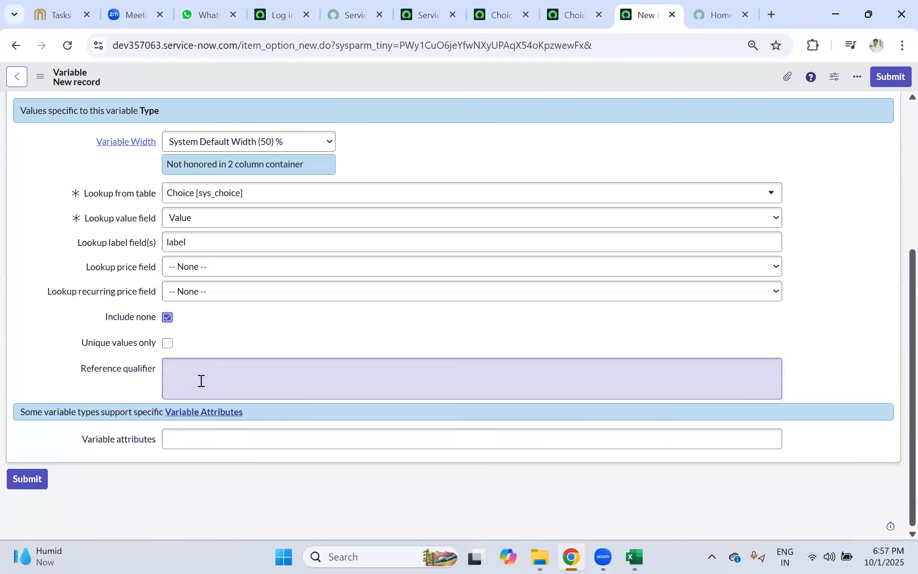
key(ctrl+v)
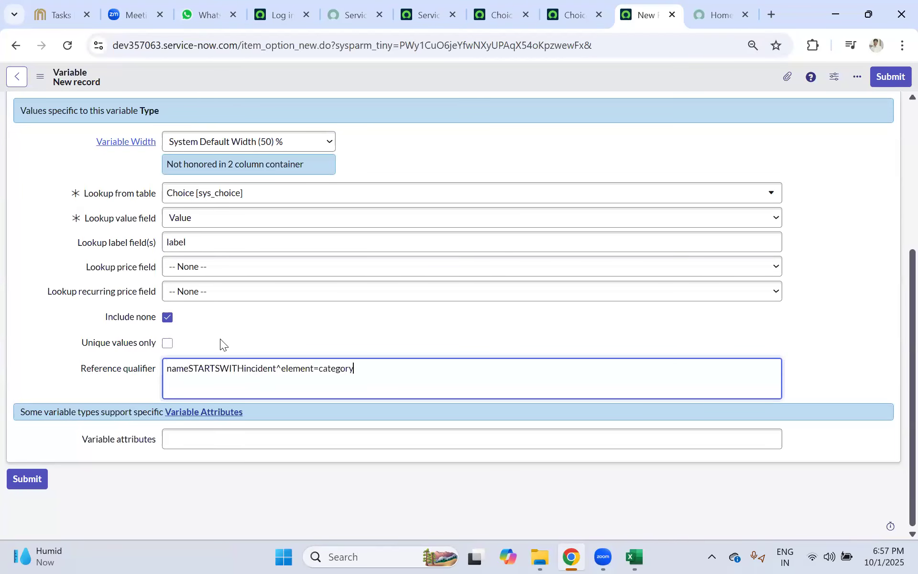
Prefix the reference qualifier with javascript: and an opening single quote before the query.
text(javascript)
text(:)
text(:)
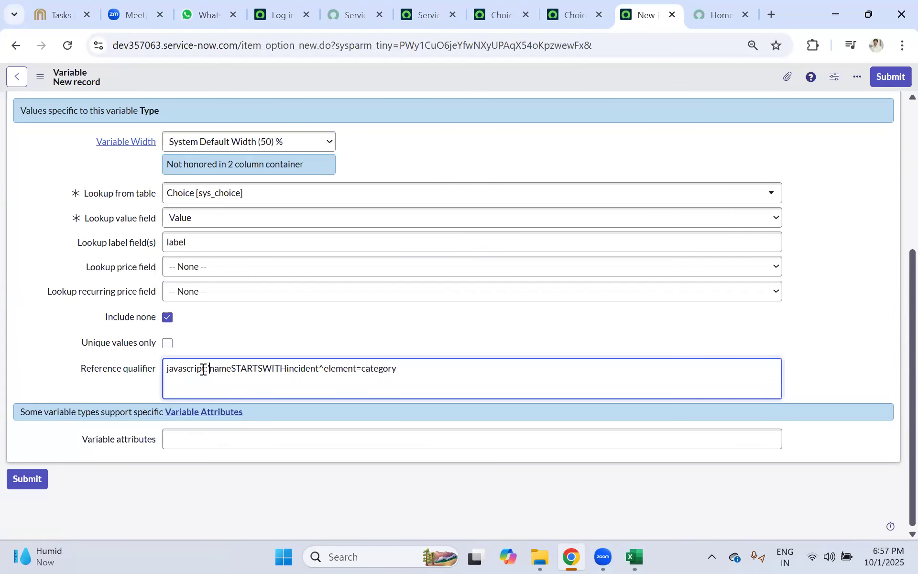
text(')
click(410, 367)
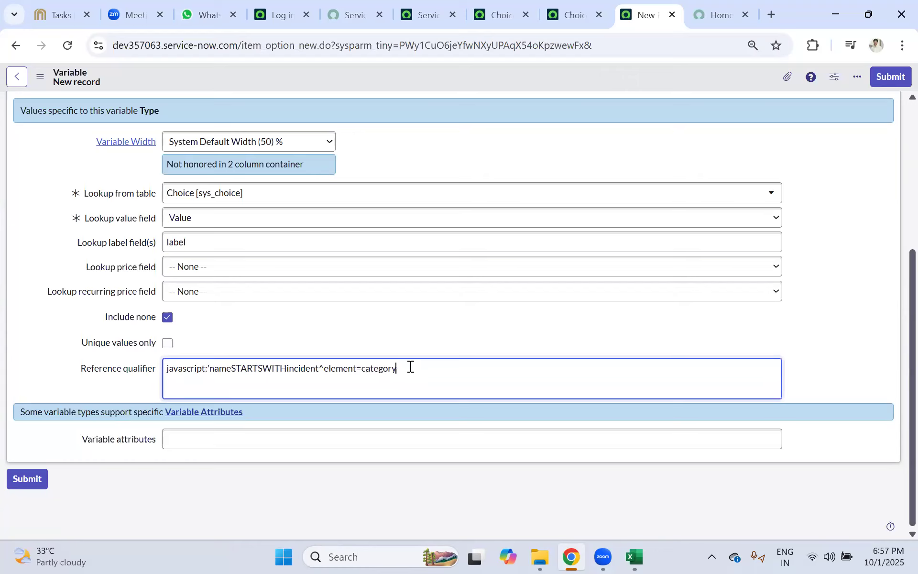
Narrow the incident category choices to Inactive = false, copy the extended query, and return to the variable form.
click(572, 14)
right_click(600, 166)
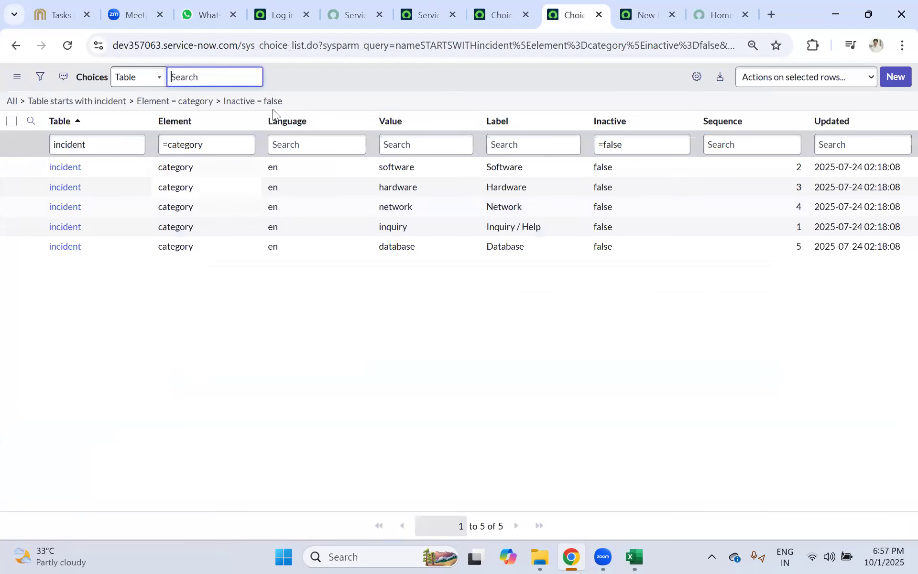
right_click(273, 103)
click(312, 140)
click(644, 14)
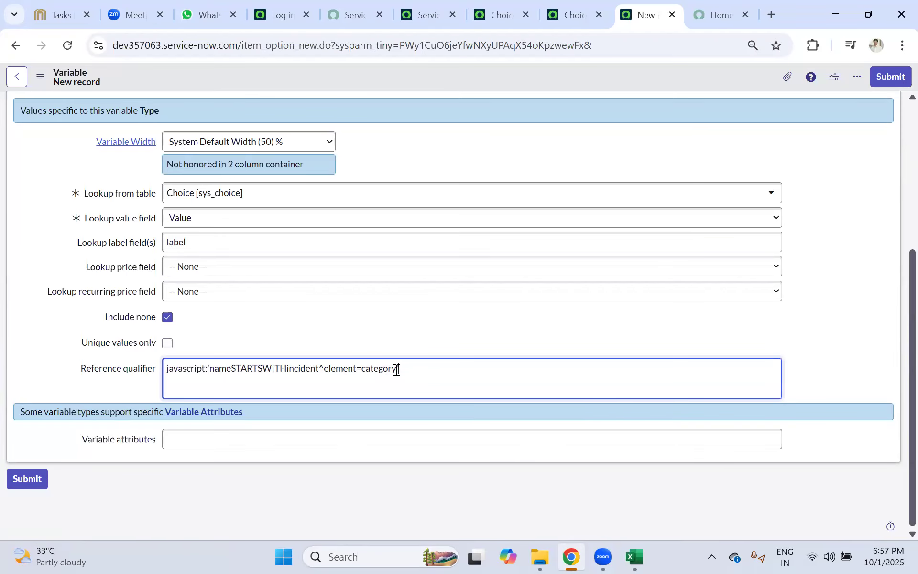
Replace the query inside the reference qualifier's quotes with nameSTARTSWITHincident^element=category^inactive=false and save the Category variable.
drag(397, 369, 222, 368)
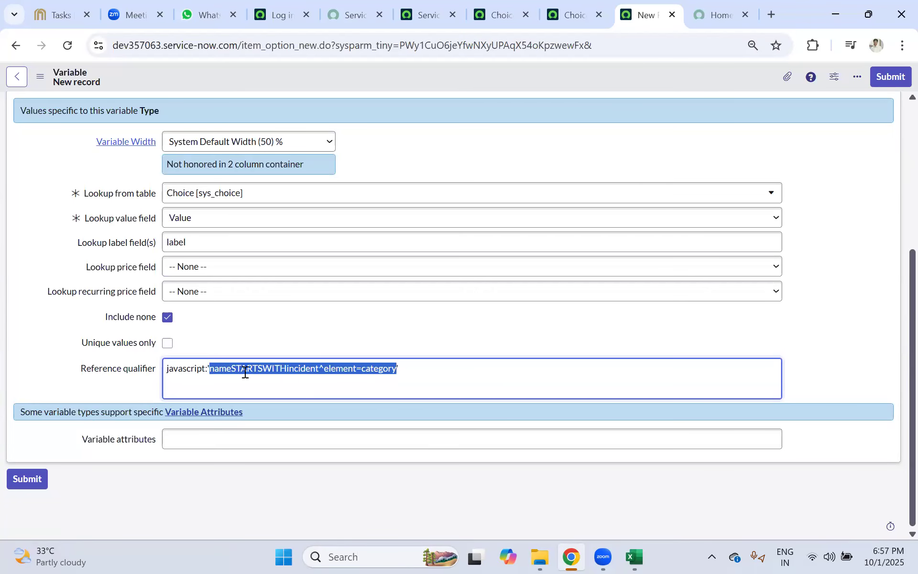
key(ctrl+v)
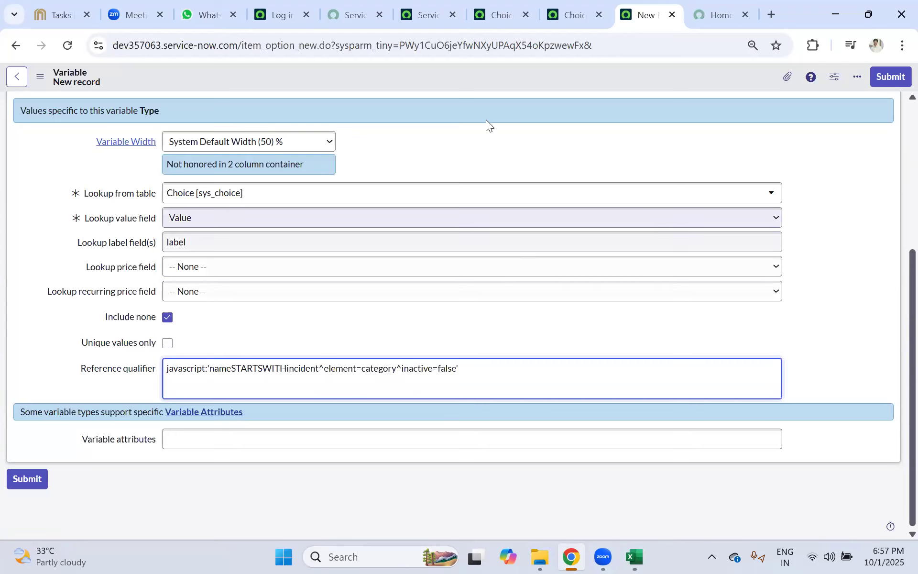
scroll(348, 256, up, 1)
scroll(347, 257, up, 1)
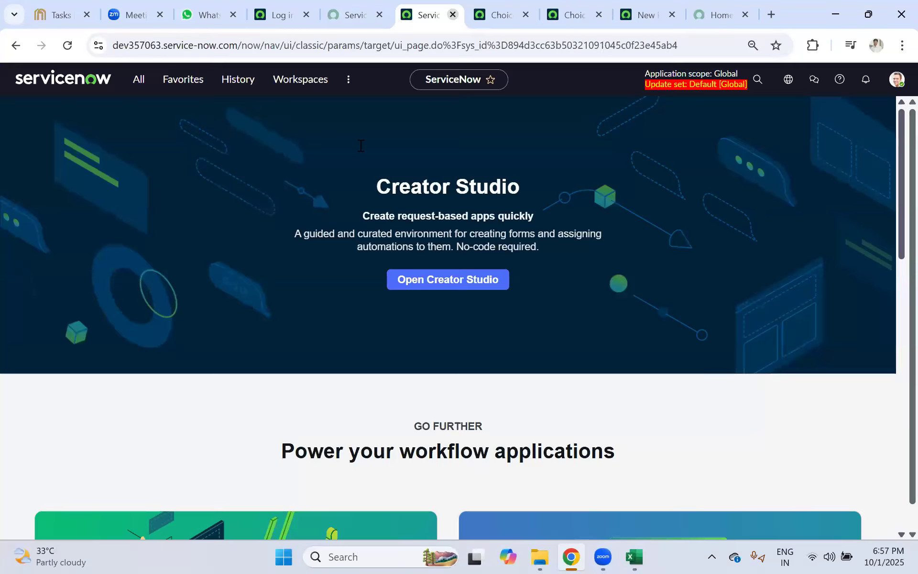
click(485, 13)
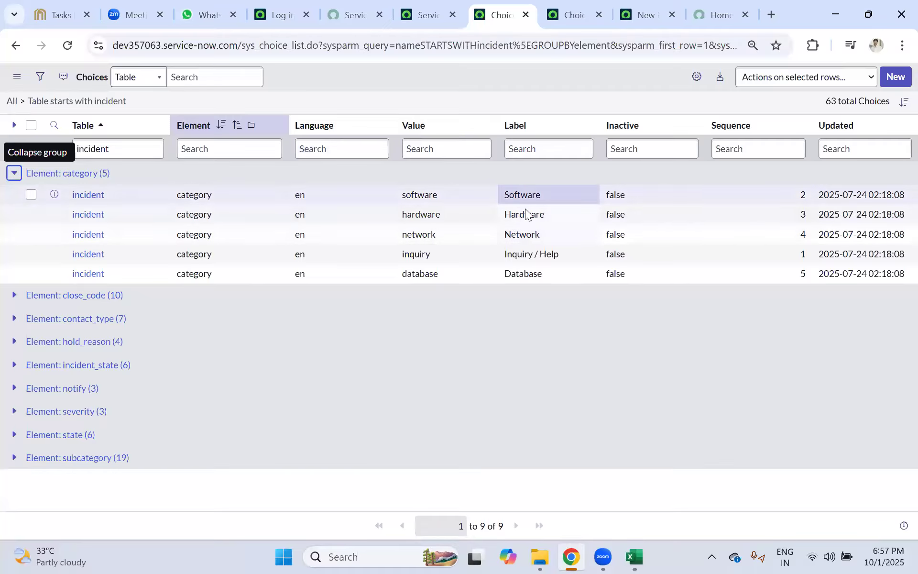
click(643, 15)
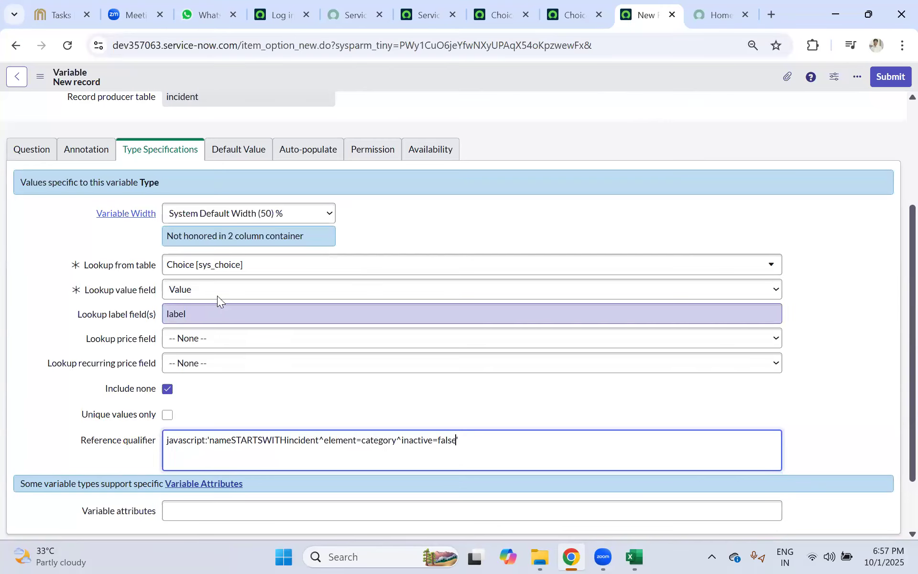
click(557, 16)
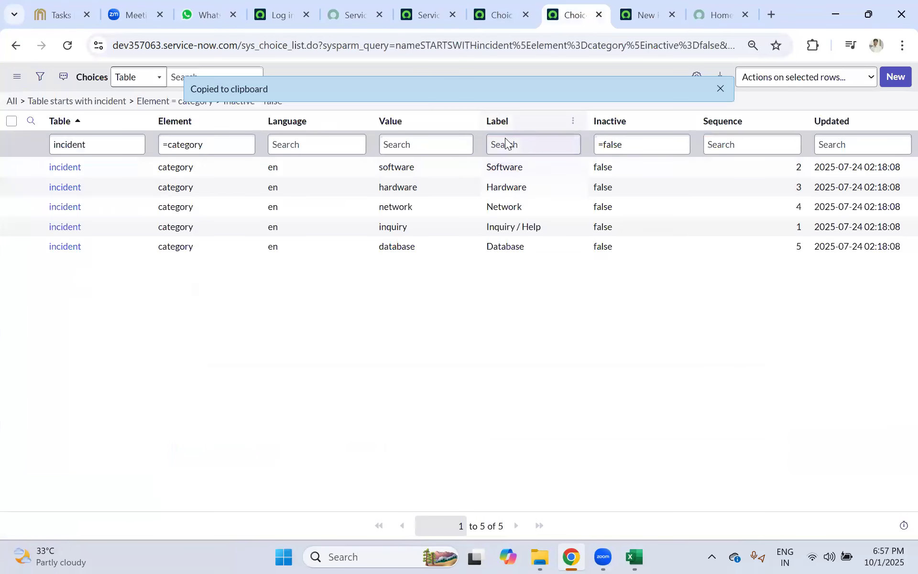
click(712, 15)
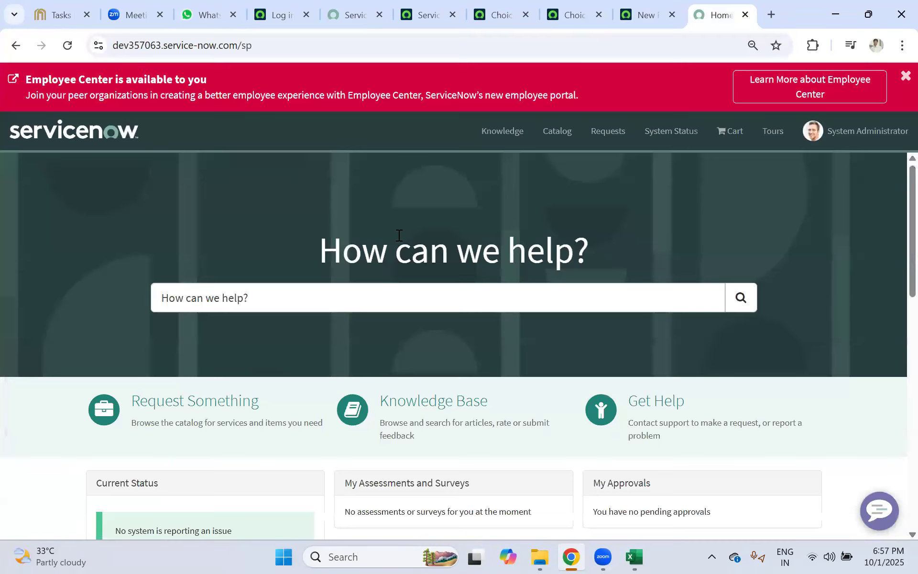
click(643, 15)
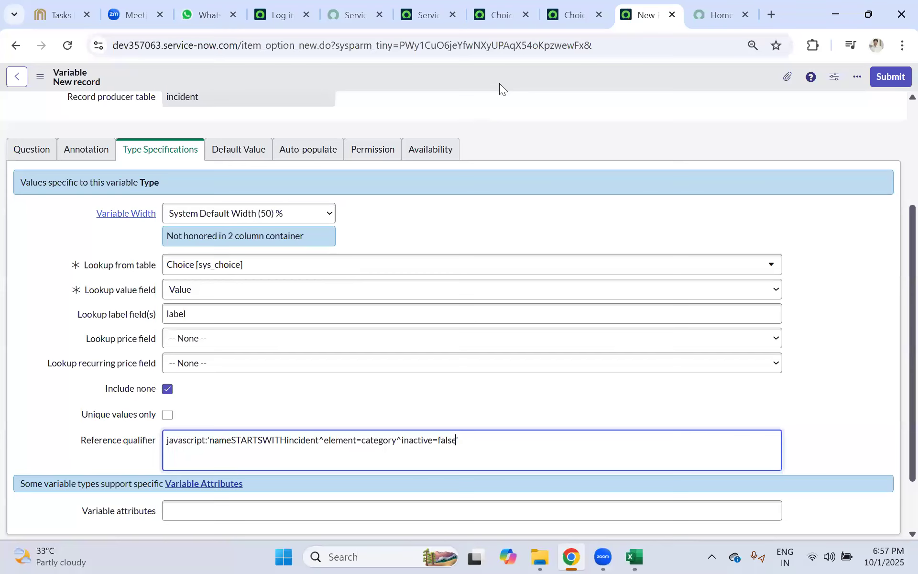
right_click(493, 76)
click(514, 86)
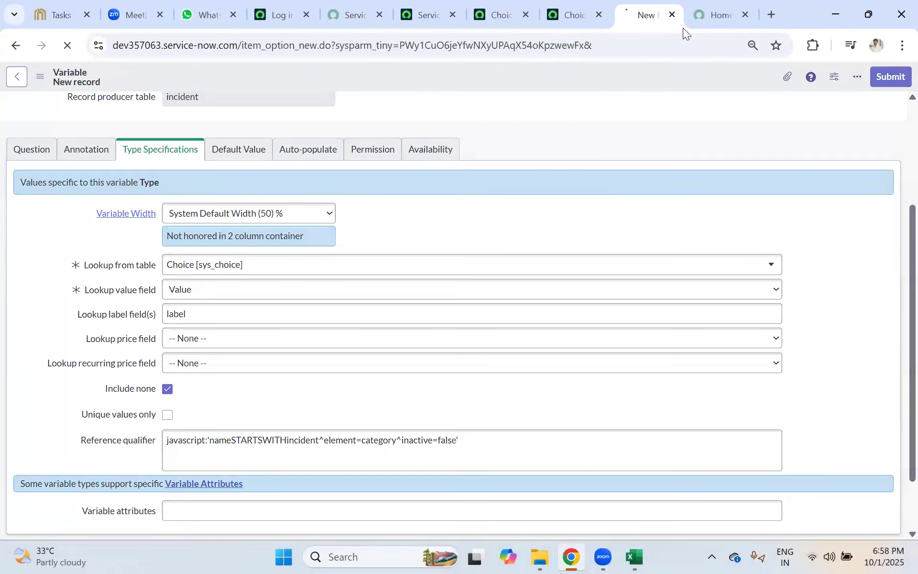
Open Create Incident under Get Help in the service portal and test the Category field by choosing Database.
key(ctrl+Tab)
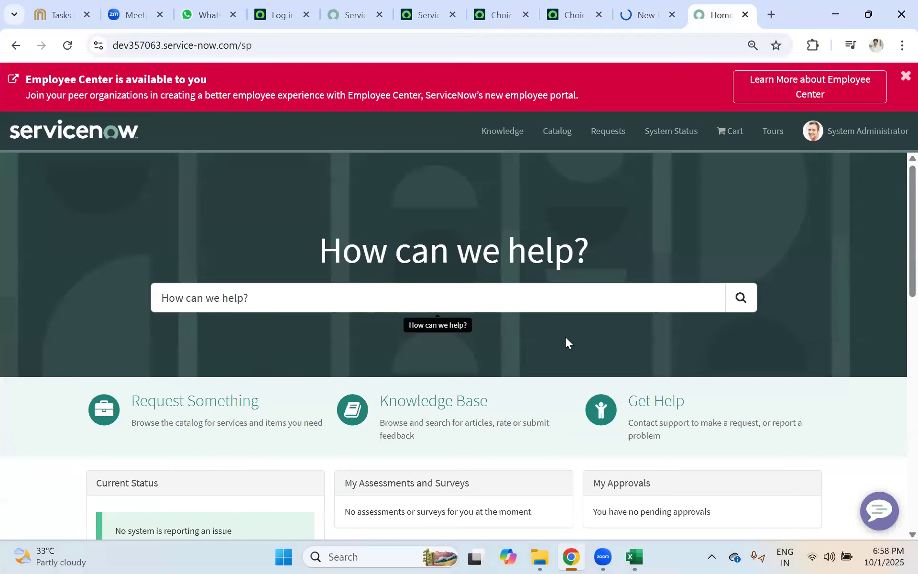
click(646, 396)
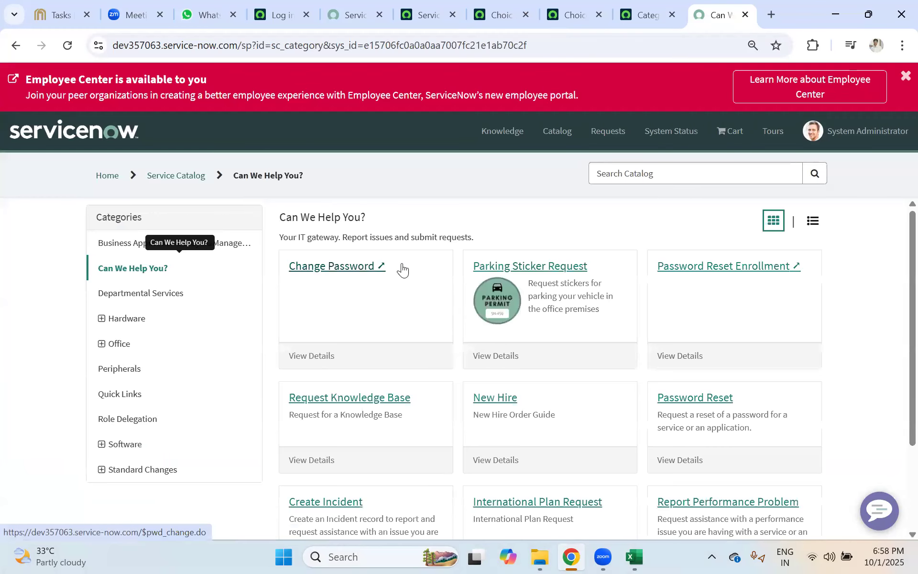
scroll(586, 296, down, 2)
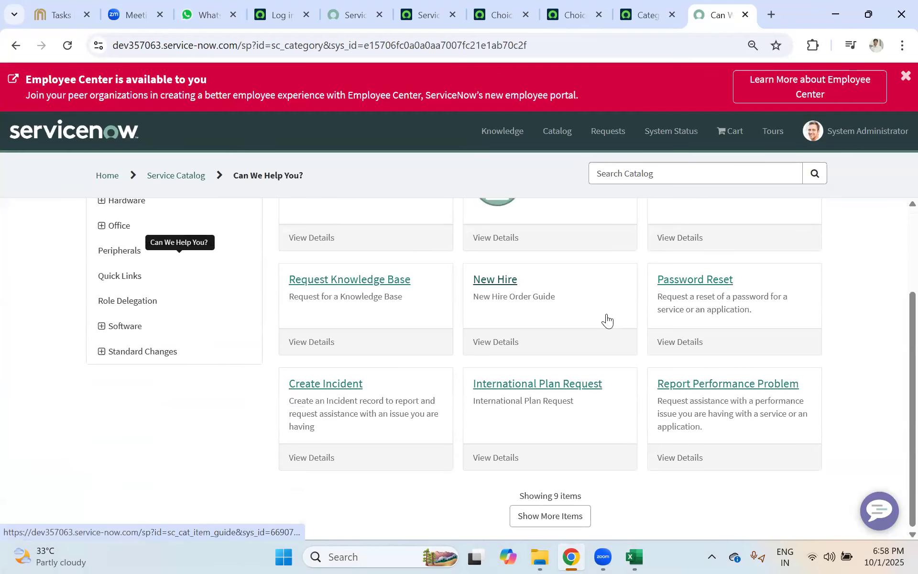
click(334, 386)
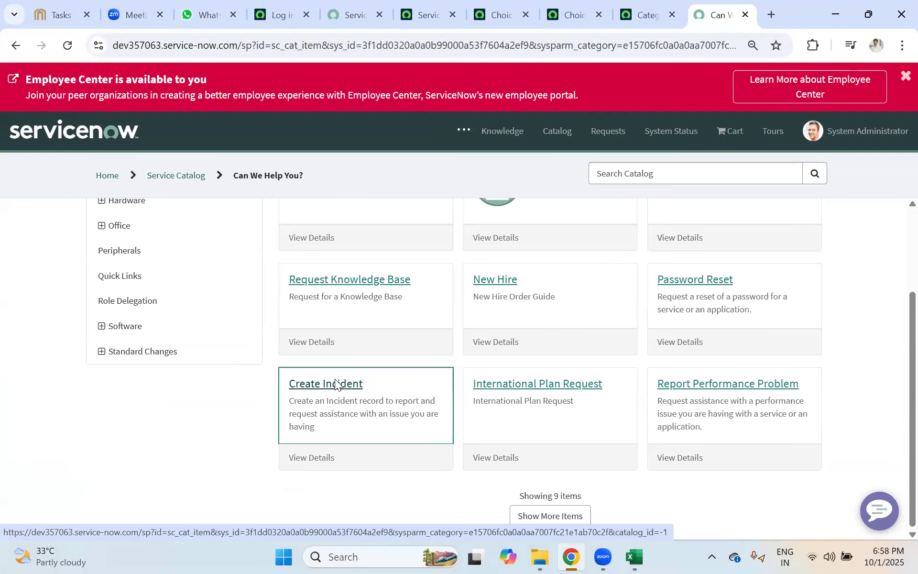
scroll(349, 294, down, 2)
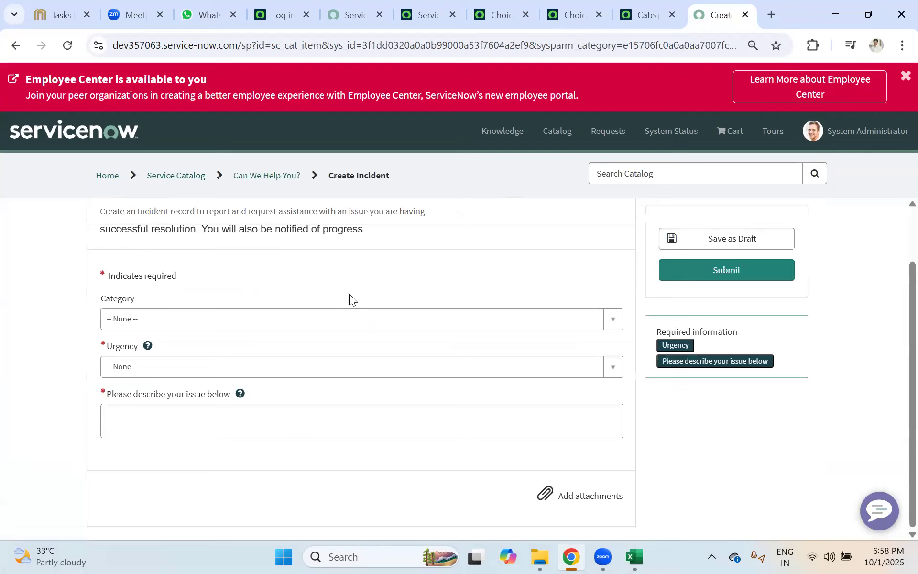
click(142, 319)
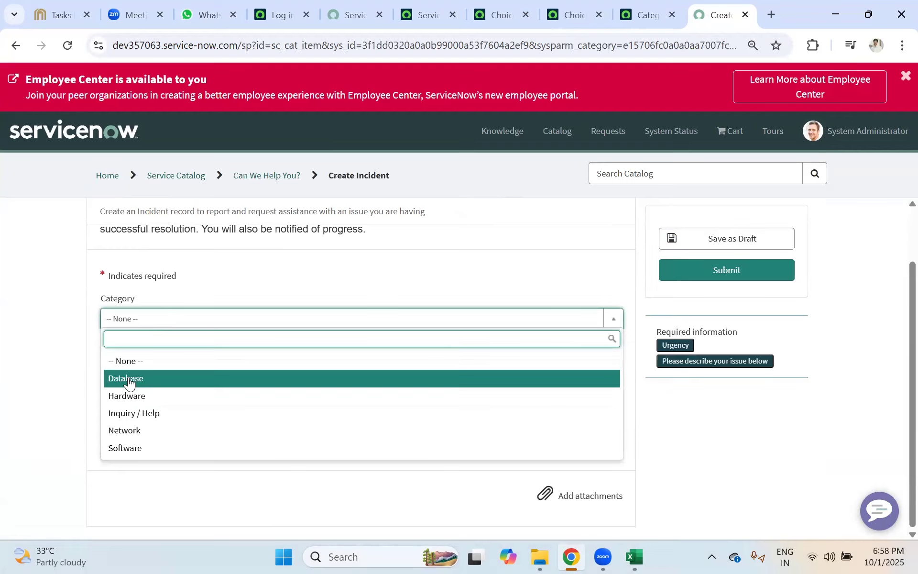
click(128, 381)
Open the incident subcategory choices in a new browser tab and narrow them to Inactive = false.
click(570, 10)
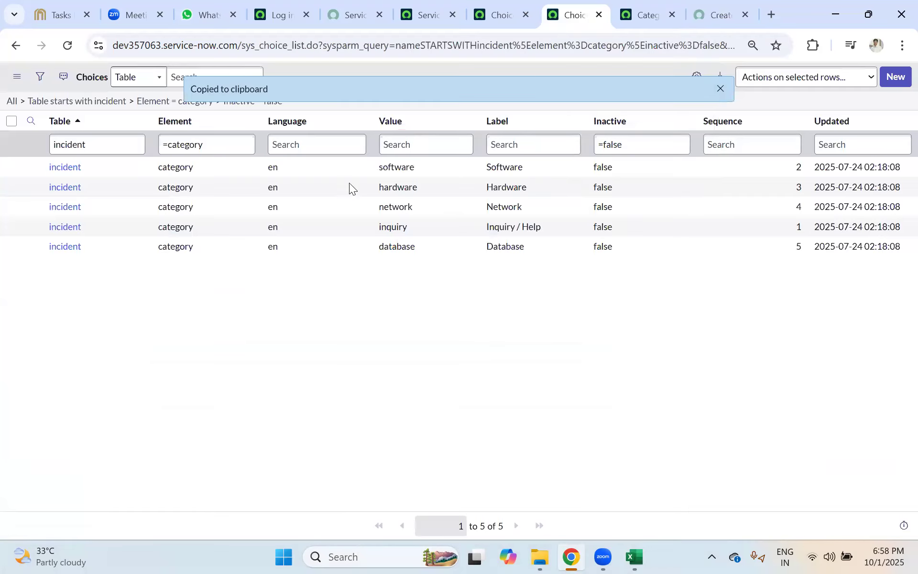
click(499, 15)
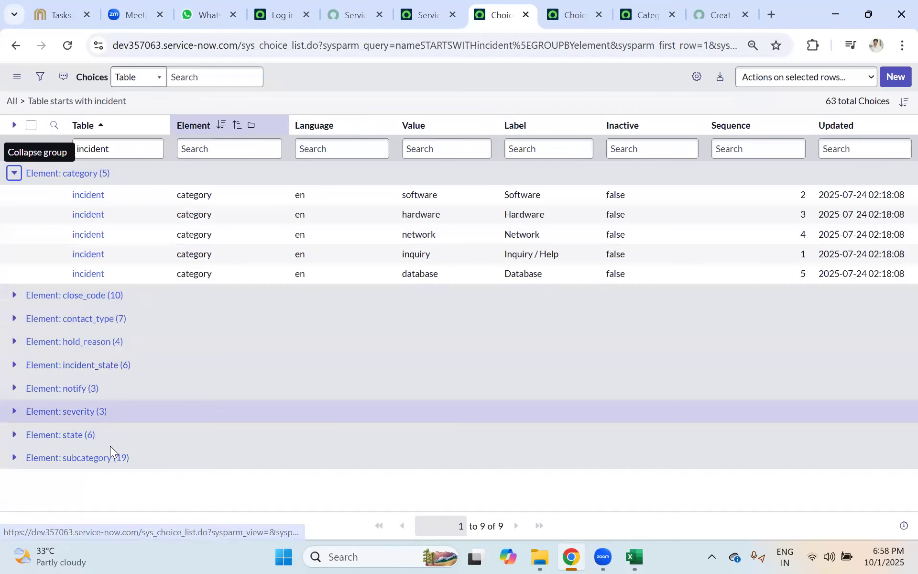
ctrl+click(101, 460)
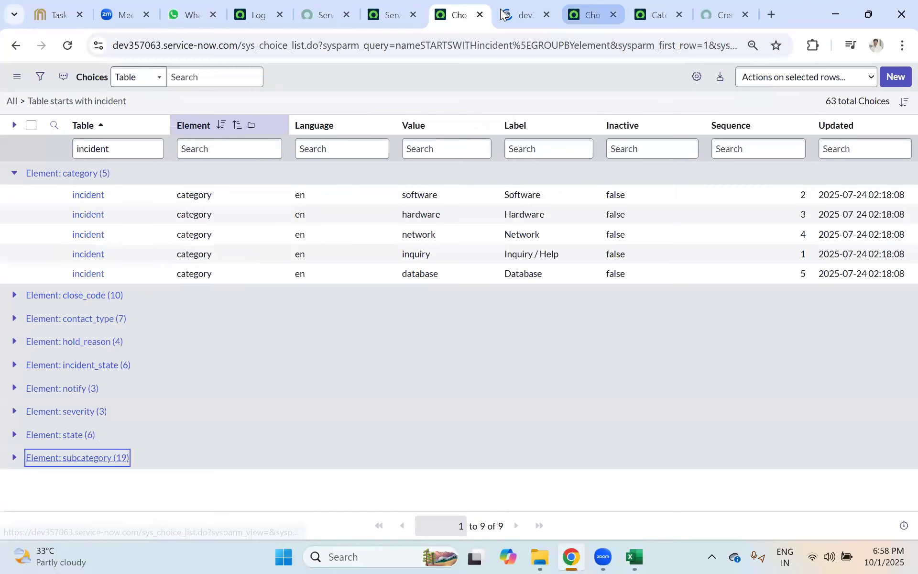
click(524, 15)
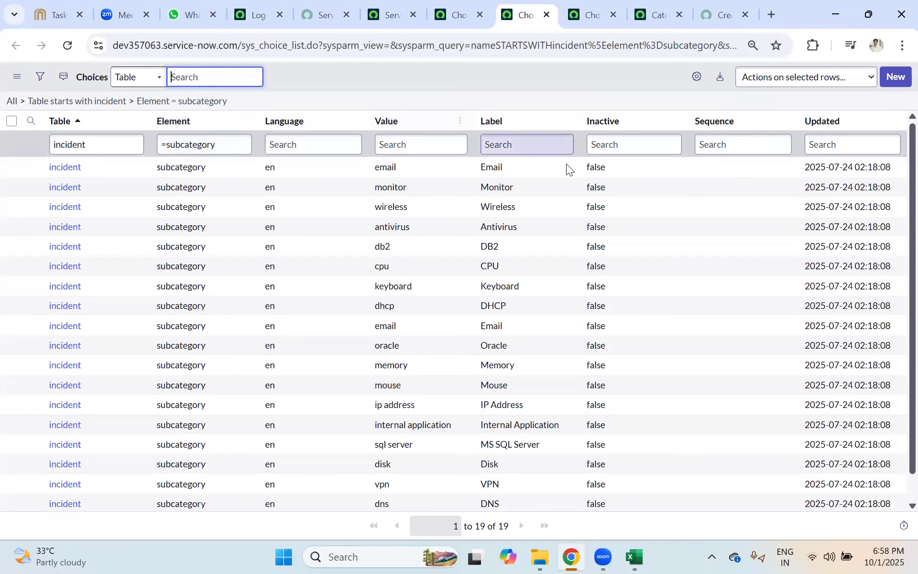
right_click(609, 169)
click(621, 177)
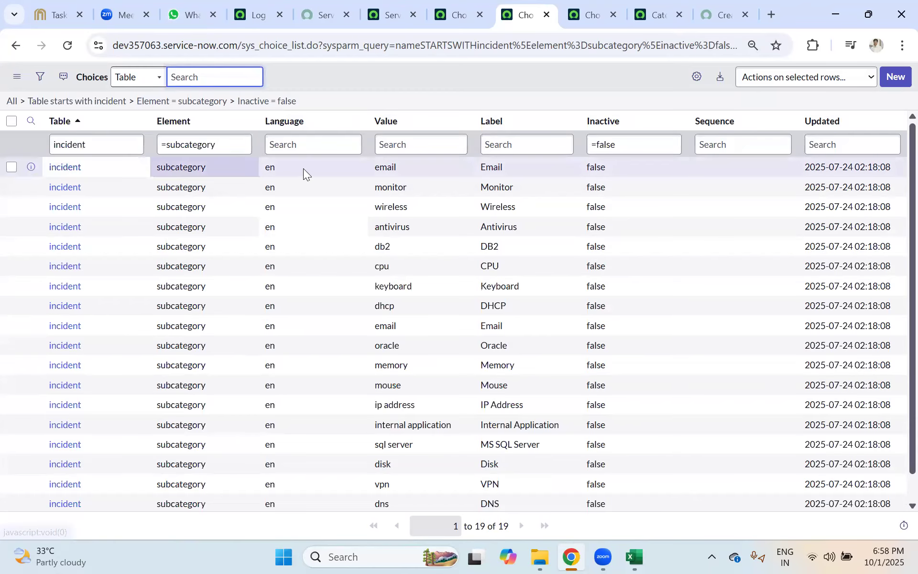
Close the browser tab holding the saved Category variable.
click(590, 14)
click(643, 14)
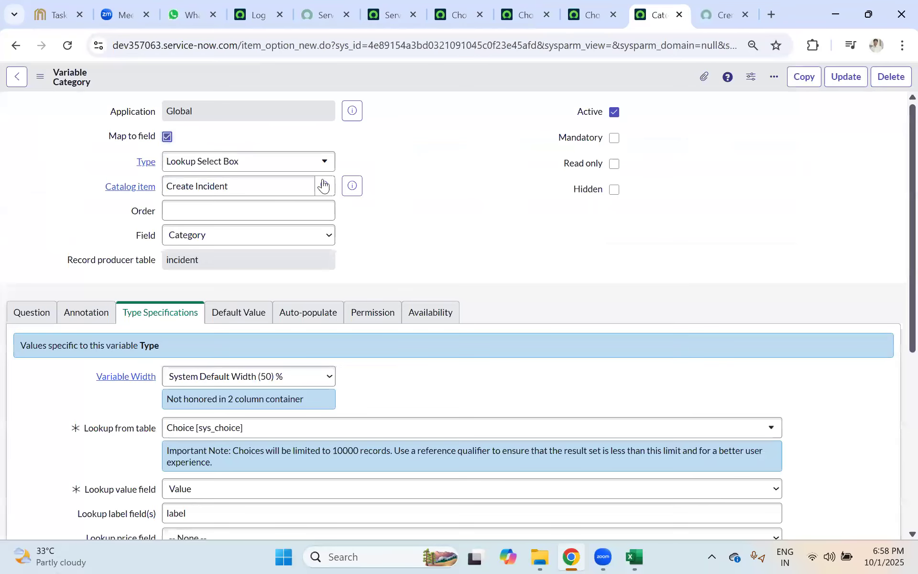
click(593, 14)
click(653, 15)
click(679, 15)
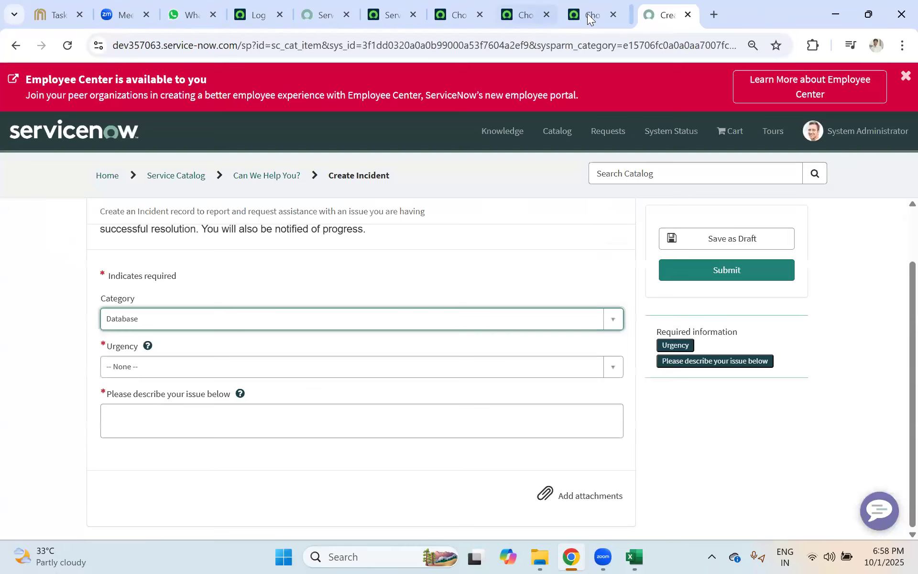
click(590, 13)
click(512, 11)
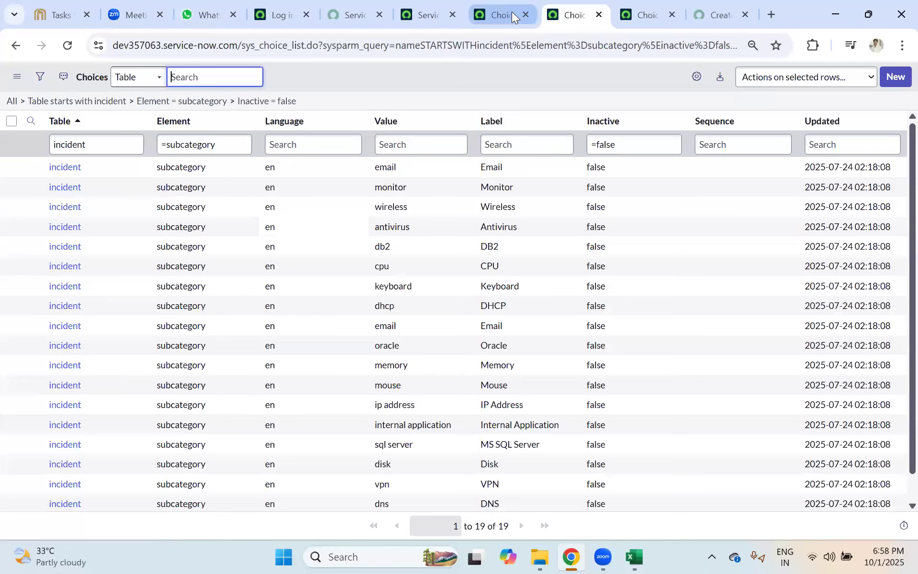
Search the application navigator for "n item" and open Maintain Items in a new browser tab.
click(426, 14)
click(144, 82)
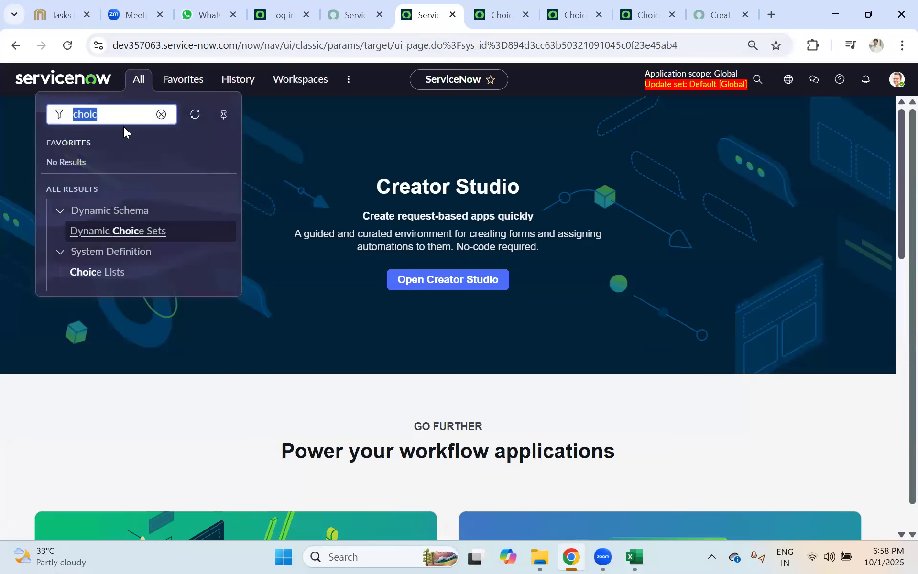
text(n)
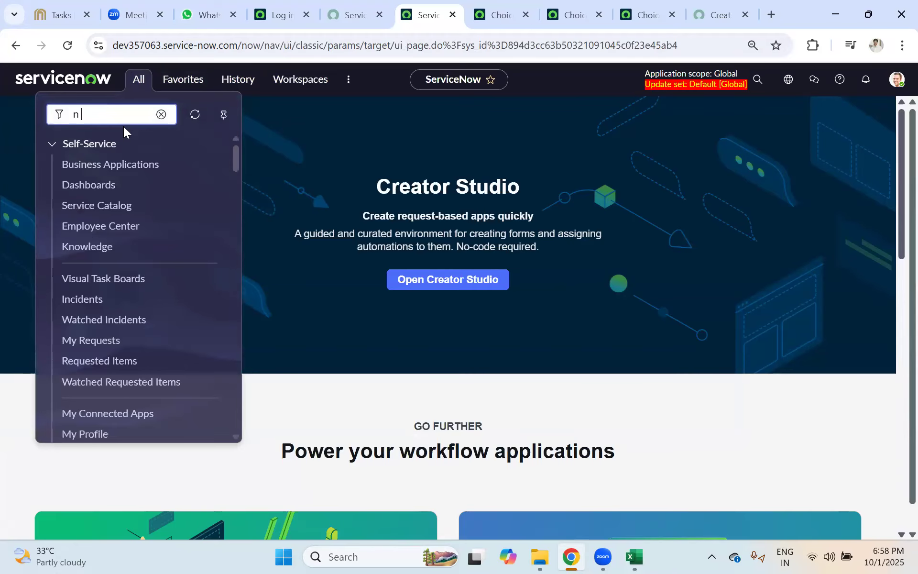
text( item)
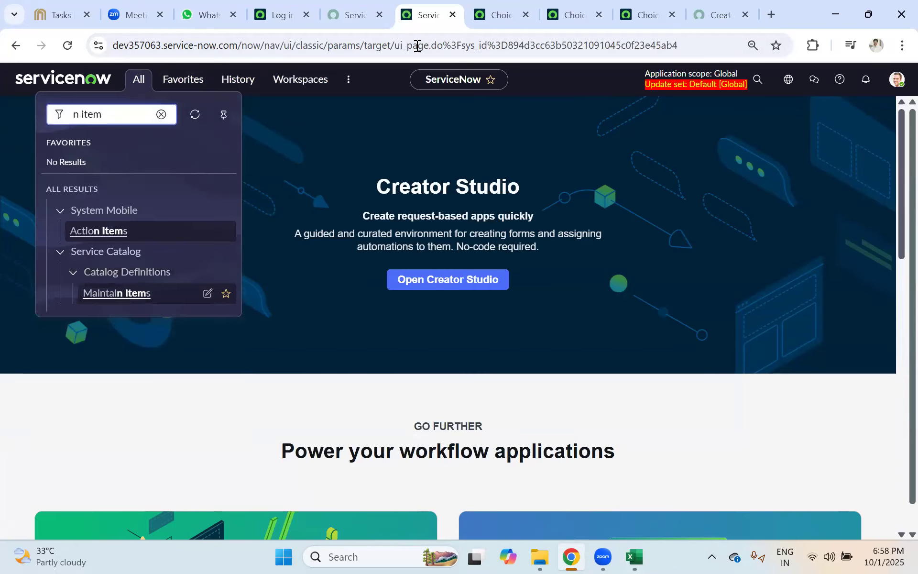
click(125, 293)
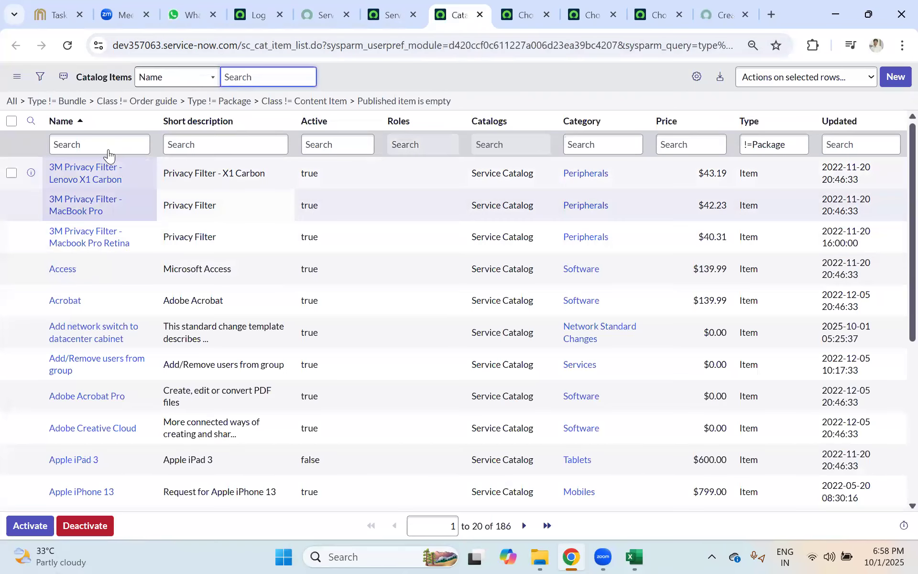
Filter the catalog items by the name Create Incident and open that record producer in a new browser tab.
click(107, 146)
click(118, 177)
key(Return)
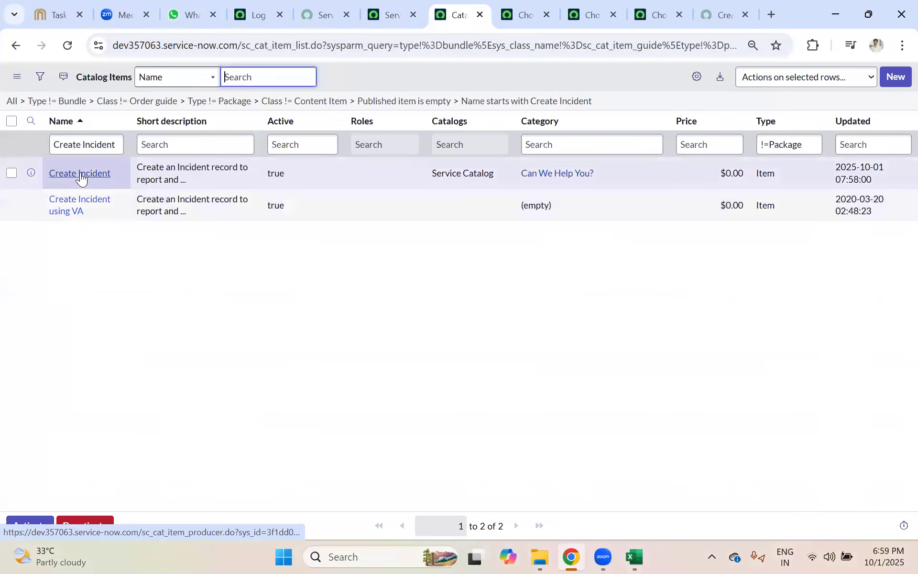
click(82, 180)
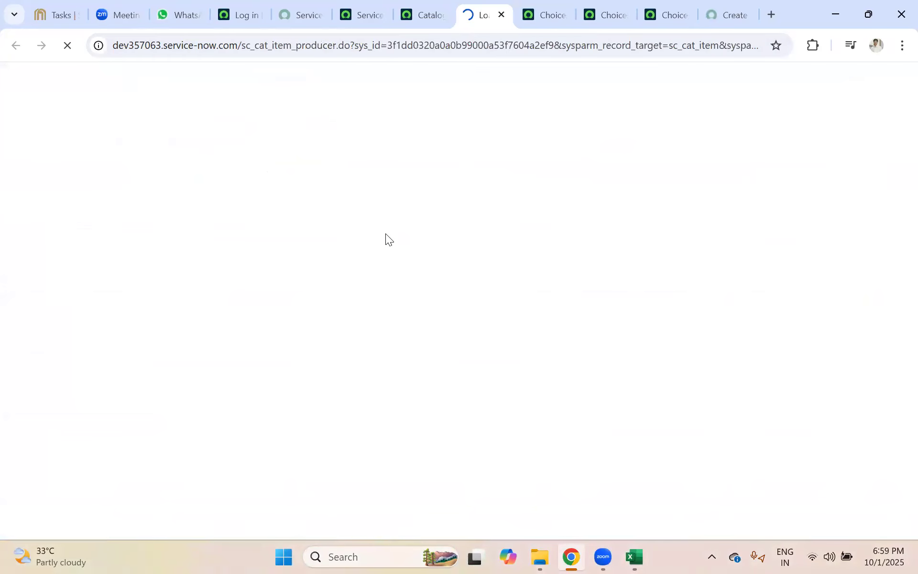
Set the Category variable's order to 200 in the record producer's variables list.
scroll(358, 271, down, 20)
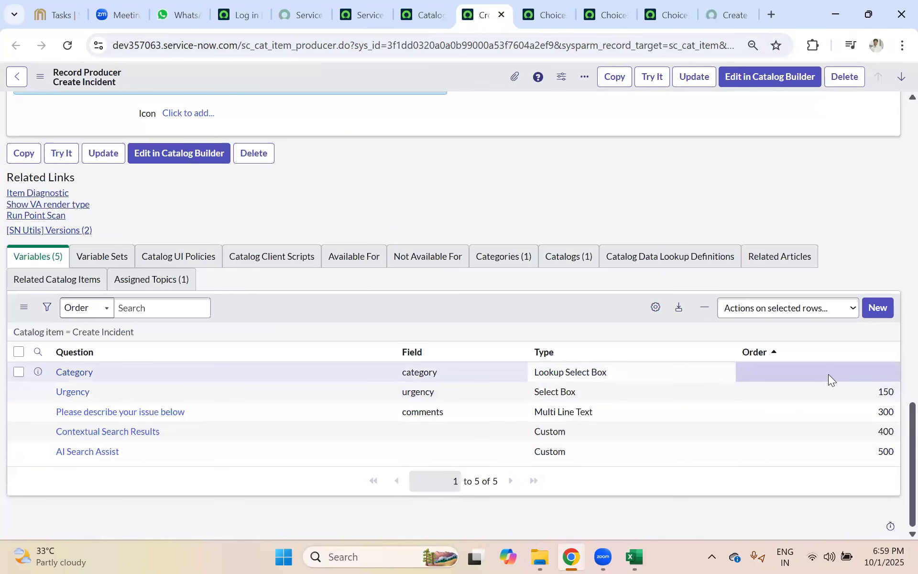
click(853, 372)
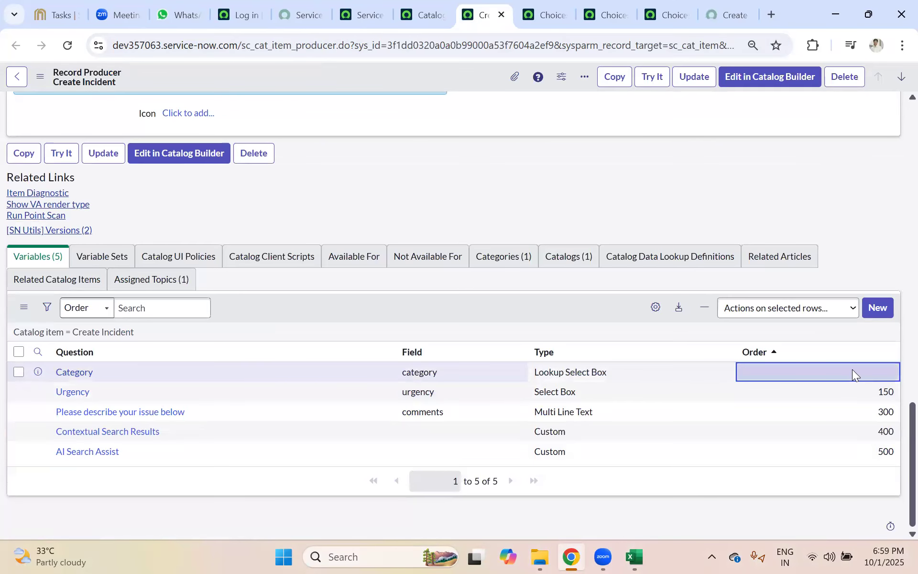
click(823, 373)
click(823, 373)
text(200)
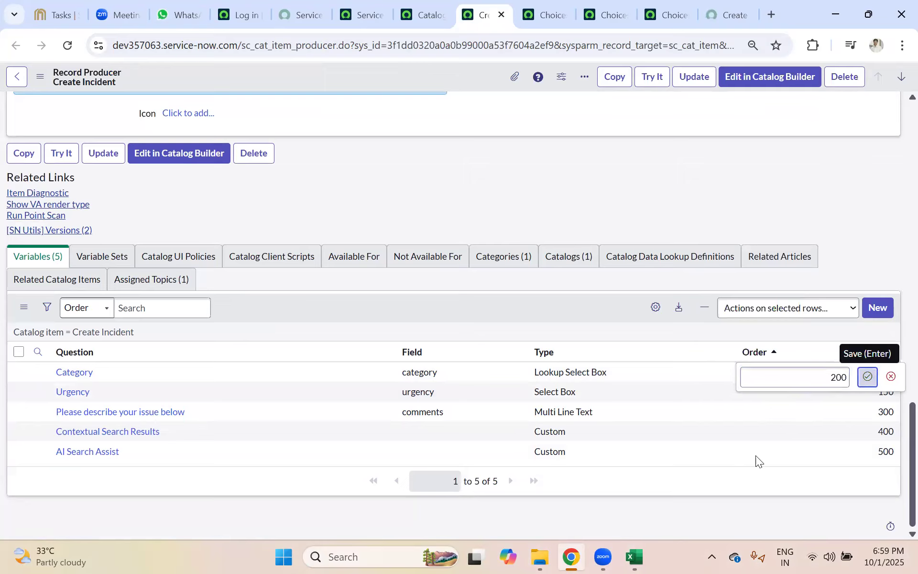
click(869, 376)
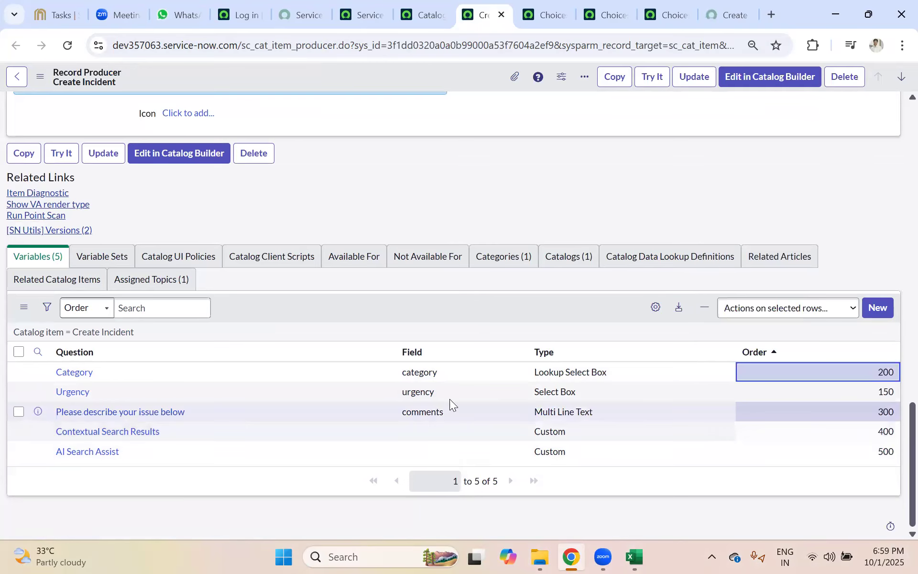
Create a new variable for the record producer, mapped to the Subcategory field with order 250.
click(876, 310)
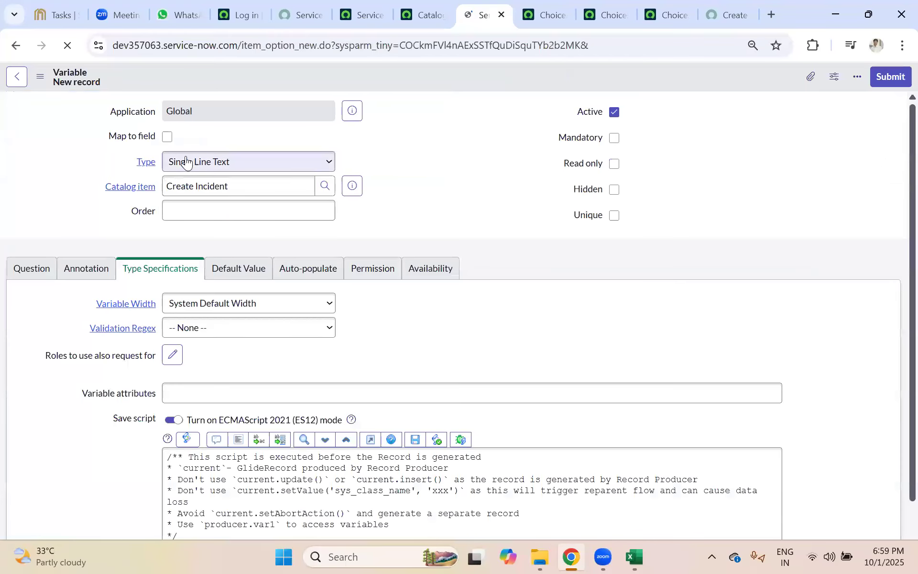
click(169, 137)
click(201, 210)
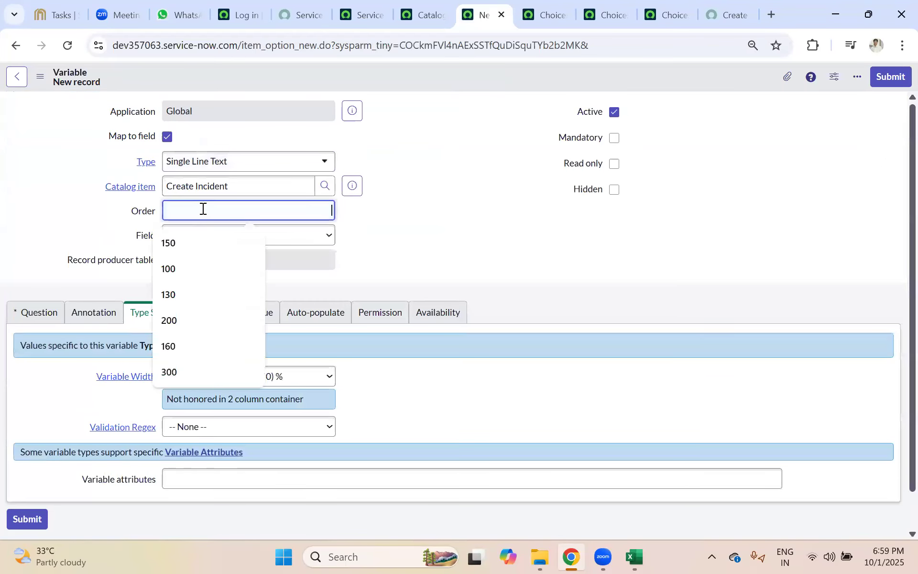
text(250)
click(214, 225)
click(208, 237)
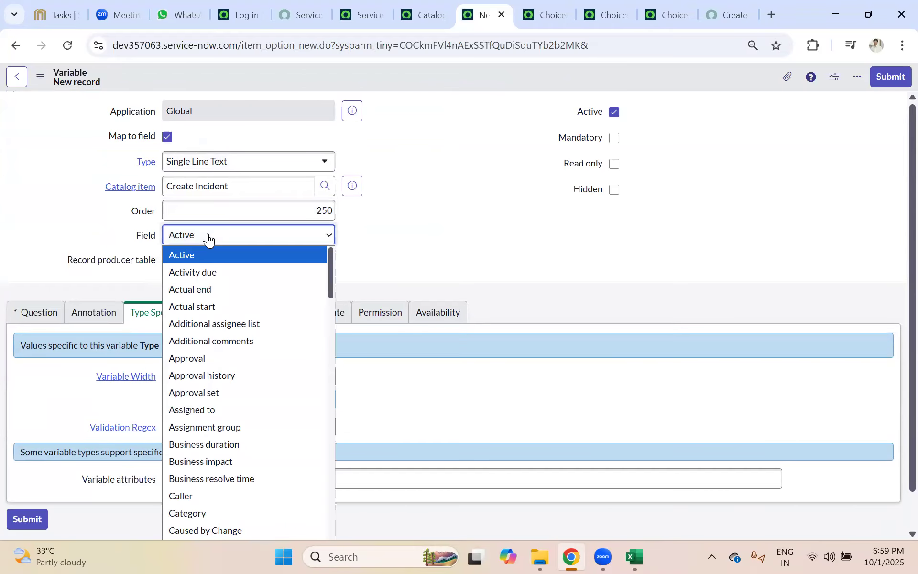
key(s)
key(u)
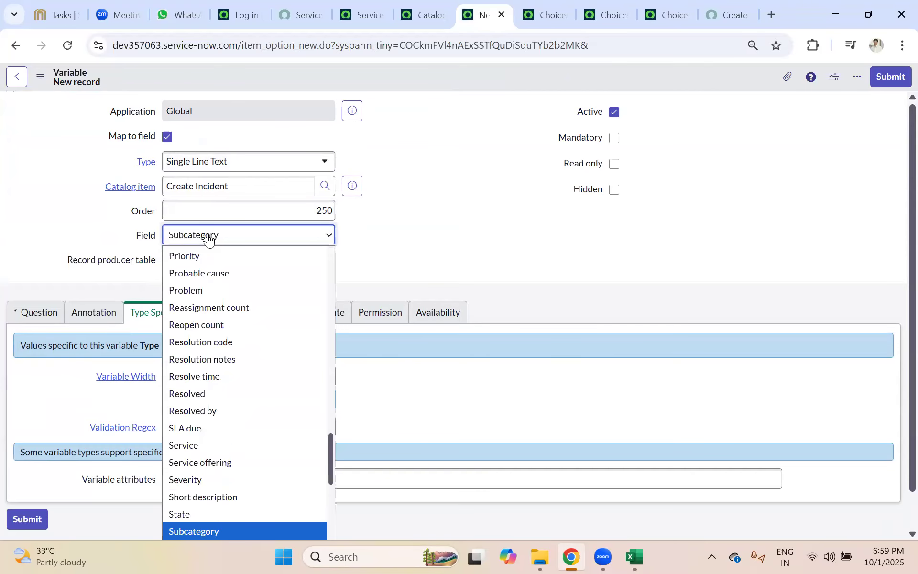
key(Return)
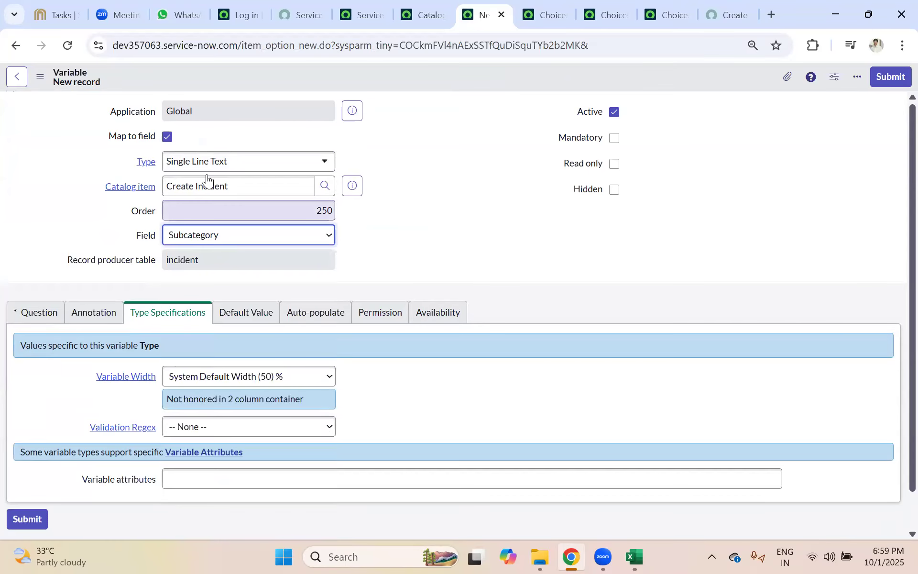
Set the new variable's type to Lookup Select Box.
click(206, 166)
text(lo)
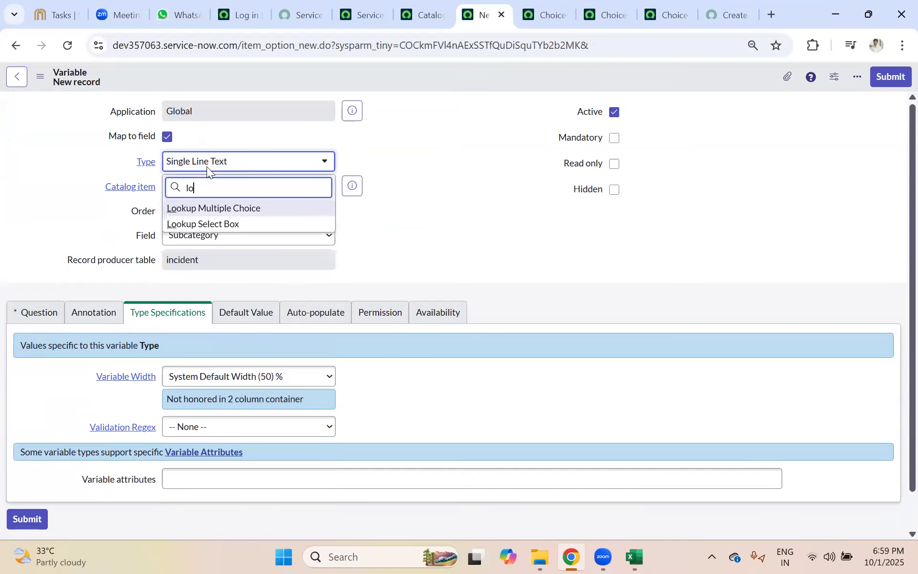
click(211, 223)
Enter Subcategory as the new variable's question text and correct its spelling.
scroll(94, 257, down, 5)
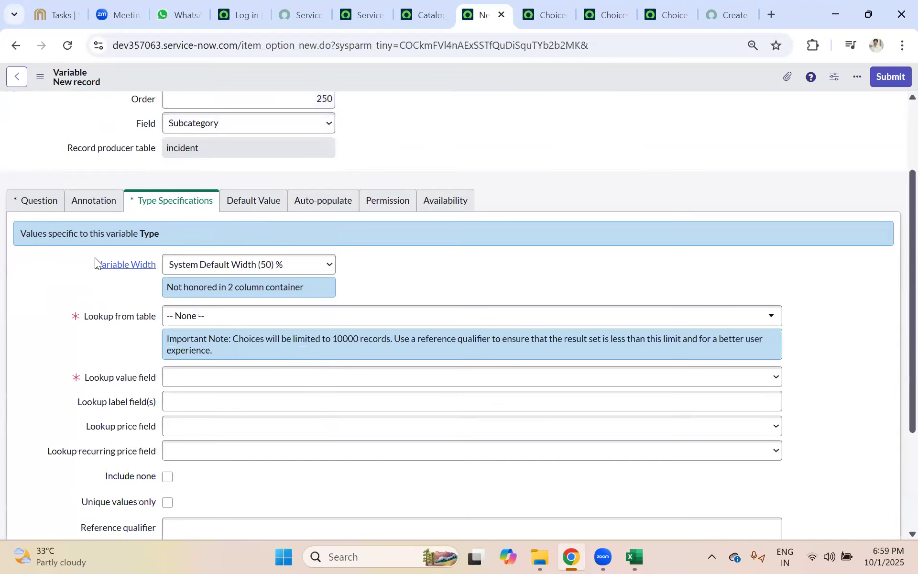
scroll(45, 124, up, 3)
click(32, 215)
click(187, 363)
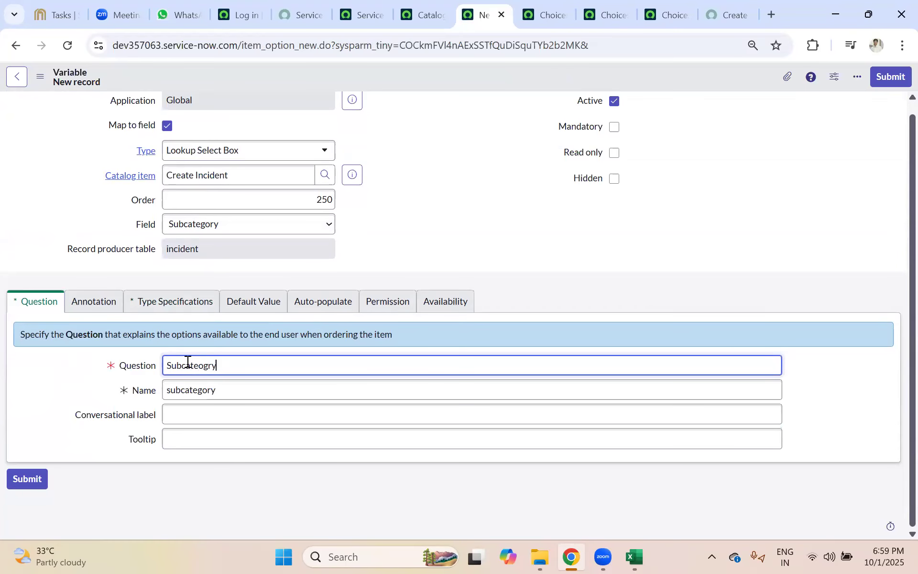
key(shift+Left)
key(shift+Left)
key(shift+Left)
key(shift+Left)
text(go)
Set the table the variable looks up from to Choice [sys_choice] in its type specifications.
click(185, 312)
scroll(243, 407, down, 2)
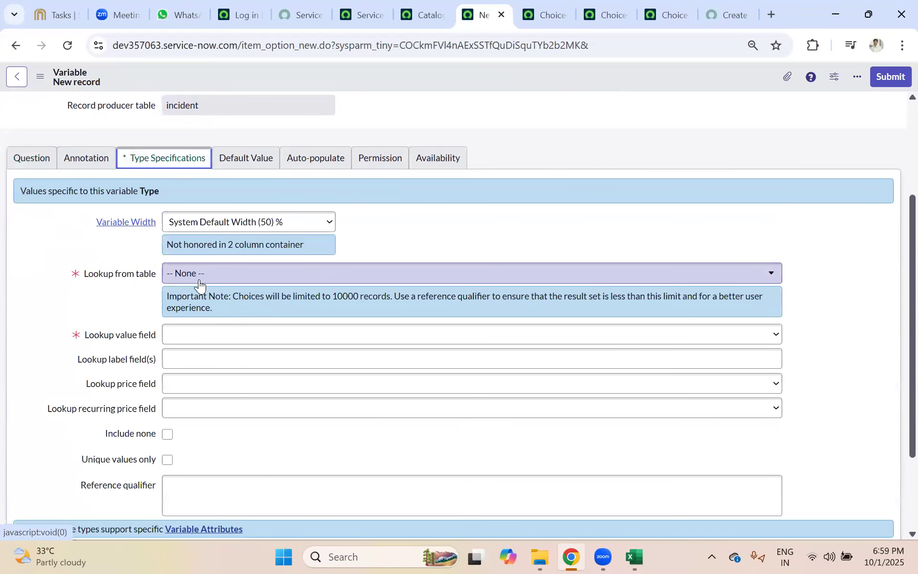
double_click(192, 270)
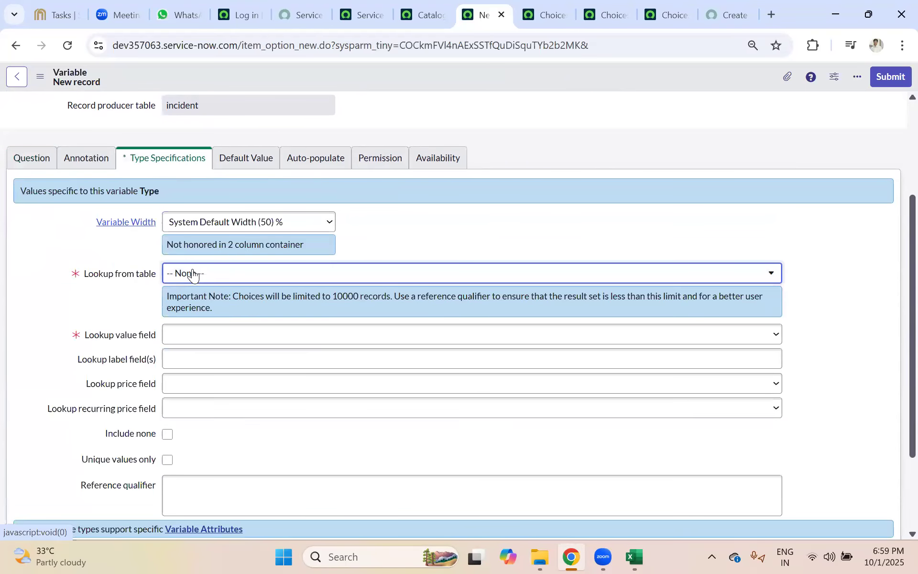
click(193, 269)
text(sy)
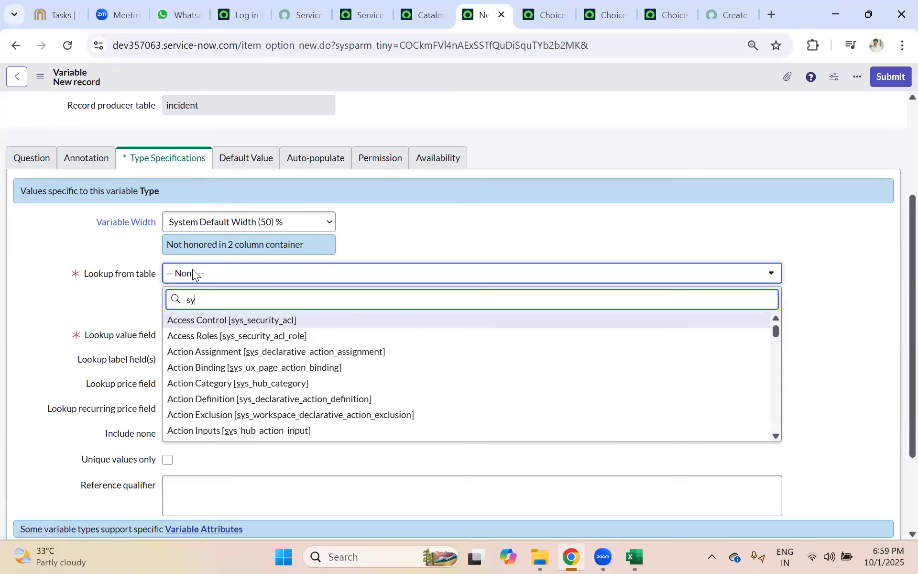
text(s_ch)
click(195, 318)
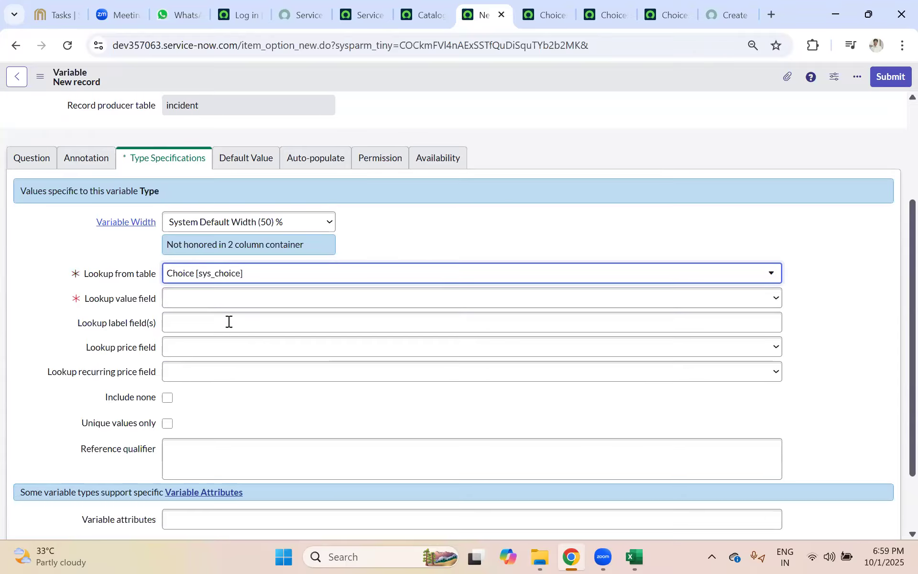
Try Label as the lookup value field and check it against the incident subcategory choices list.
click(180, 299)
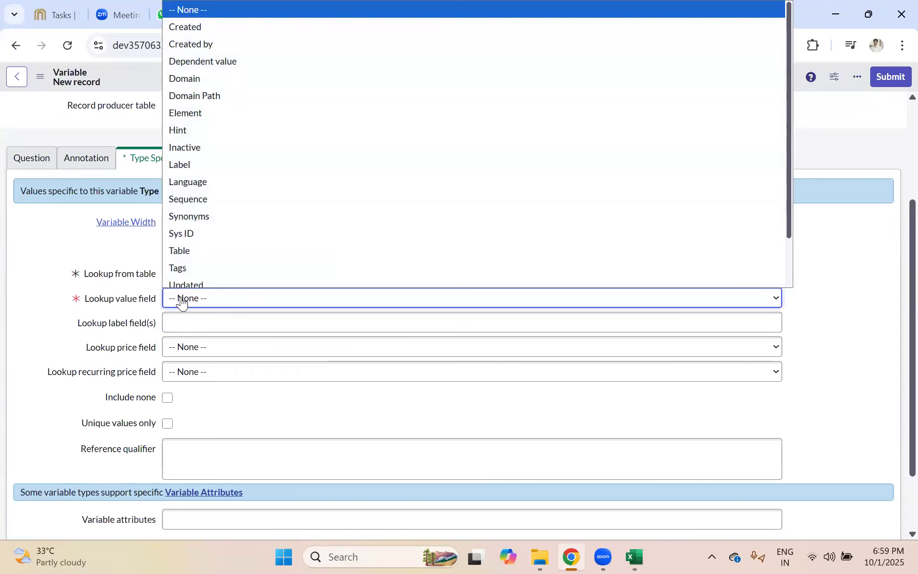
key(l)
key(Return)
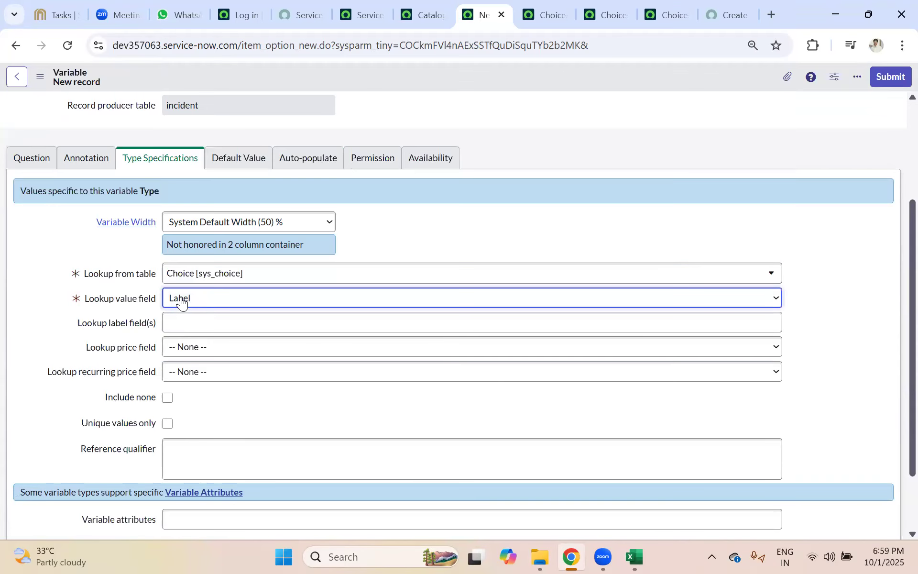
click(550, 10)
click(615, 15)
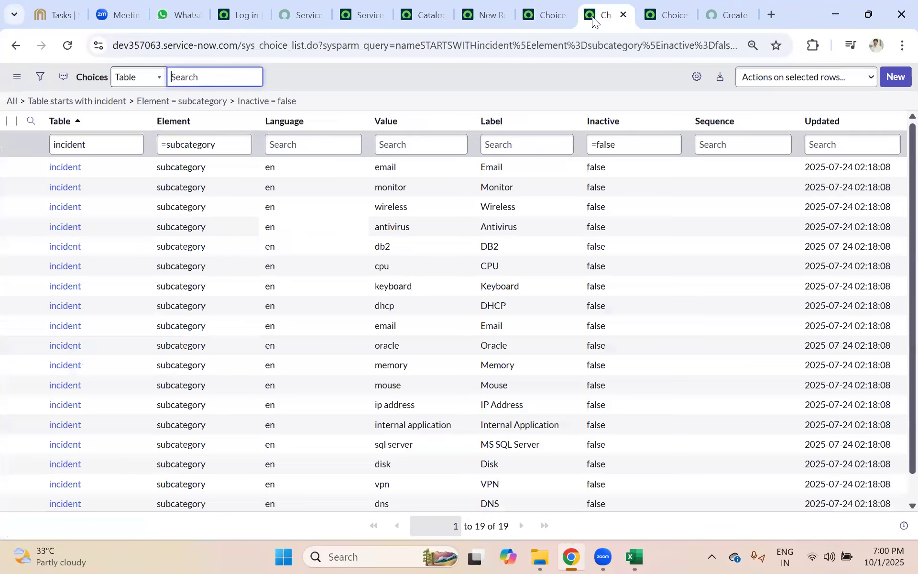
click(549, 10)
click(469, 14)
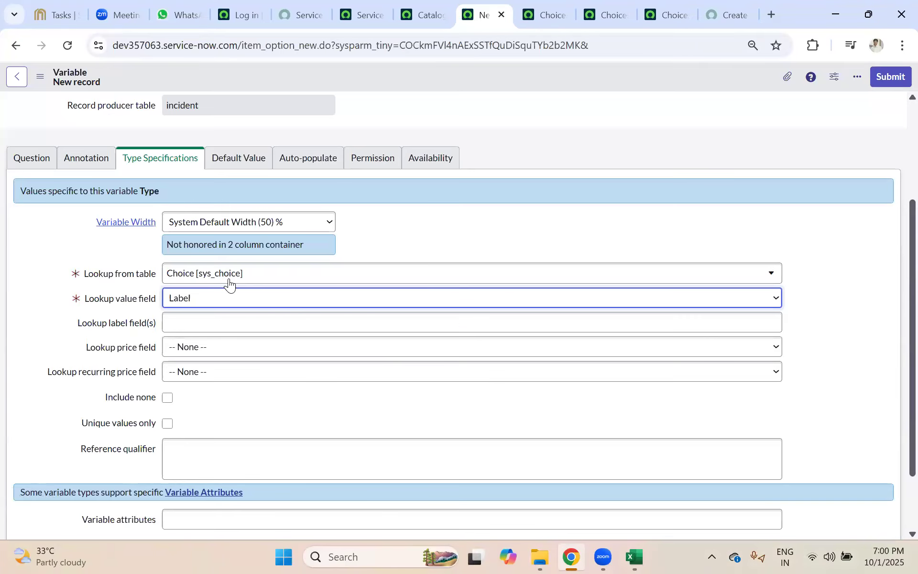
Set the lookup value field to Value and the lookup label field to label, and include a none option.
click(195, 296)
key(v)
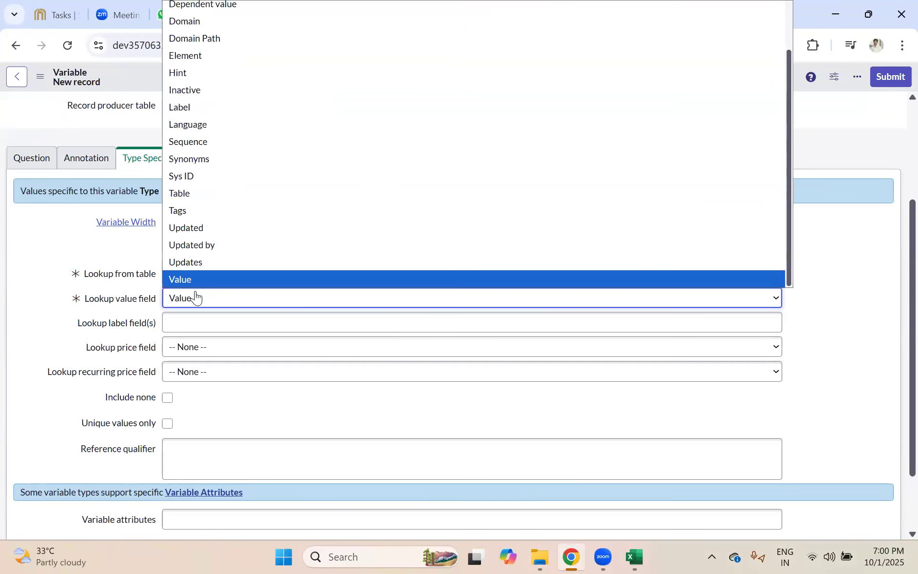
key(Return)
click(185, 322)
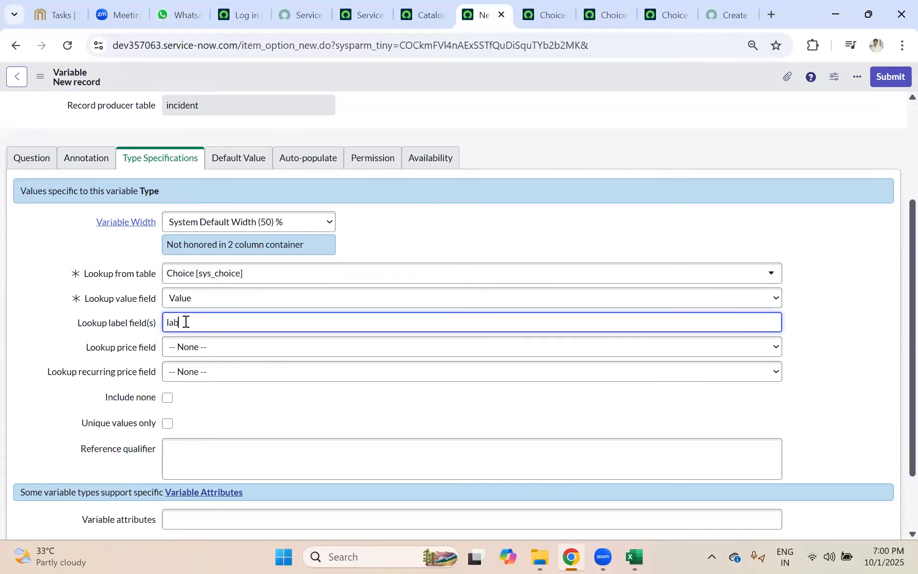
click(166, 398)
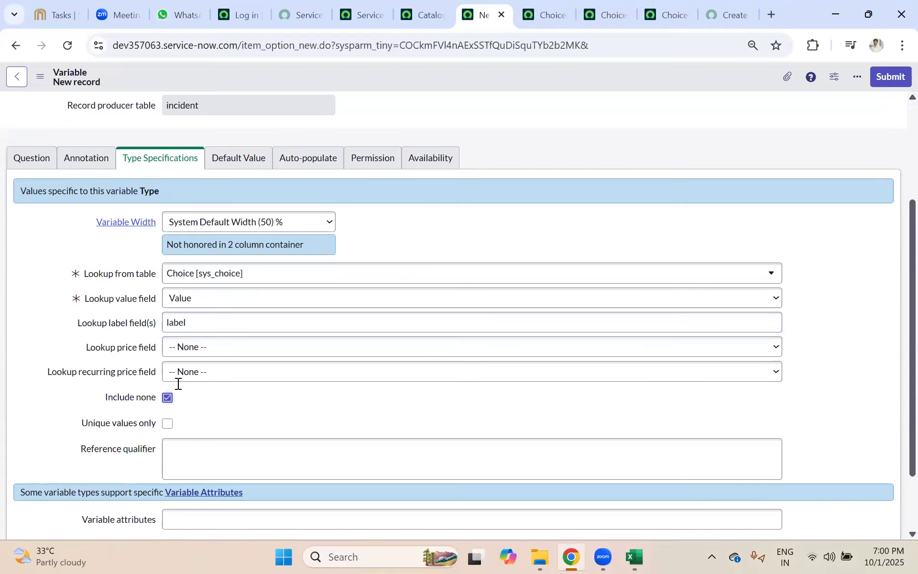
Open the Create Incident record producer in a separate browser tab and open its Category variable.
scroll(178, 384, down, 2)
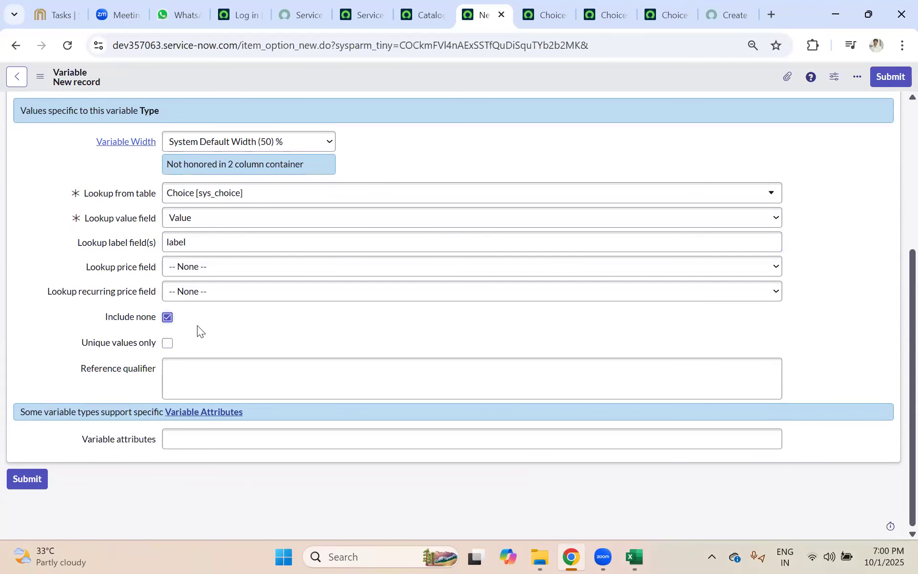
click(192, 374)
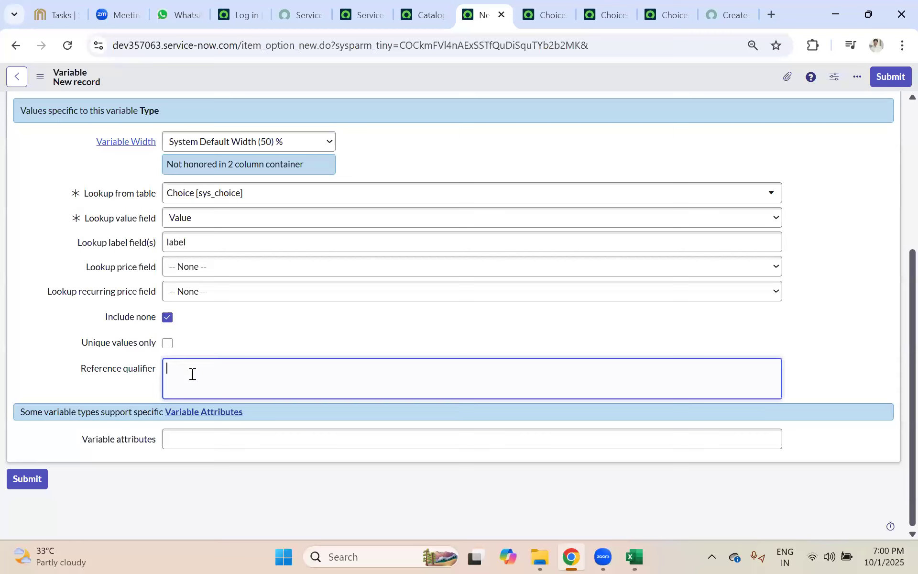
click(564, 19)
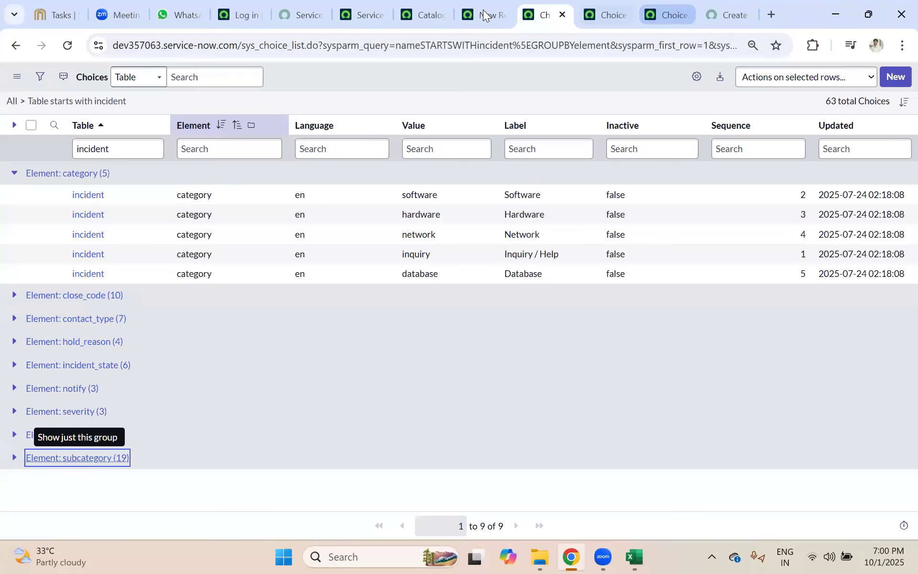
click(476, 14)
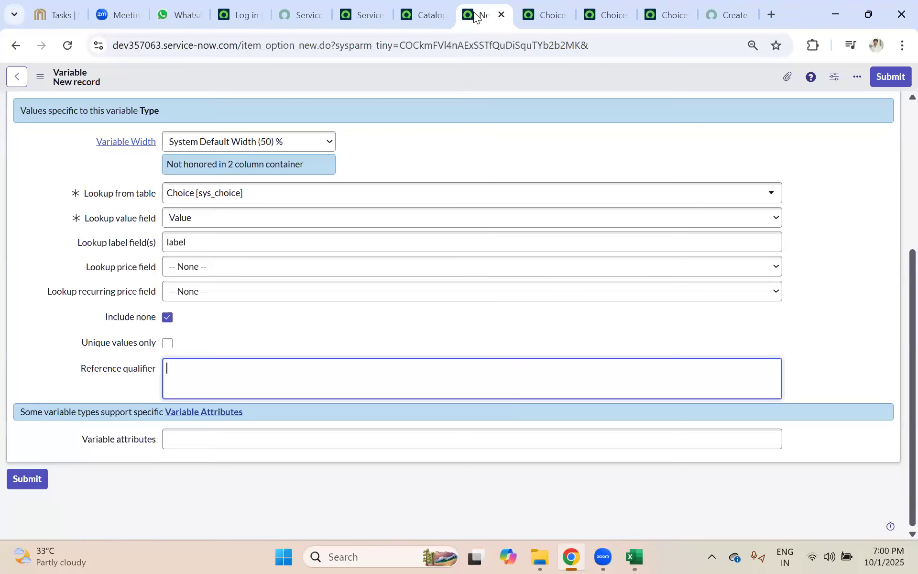
click(428, 17)
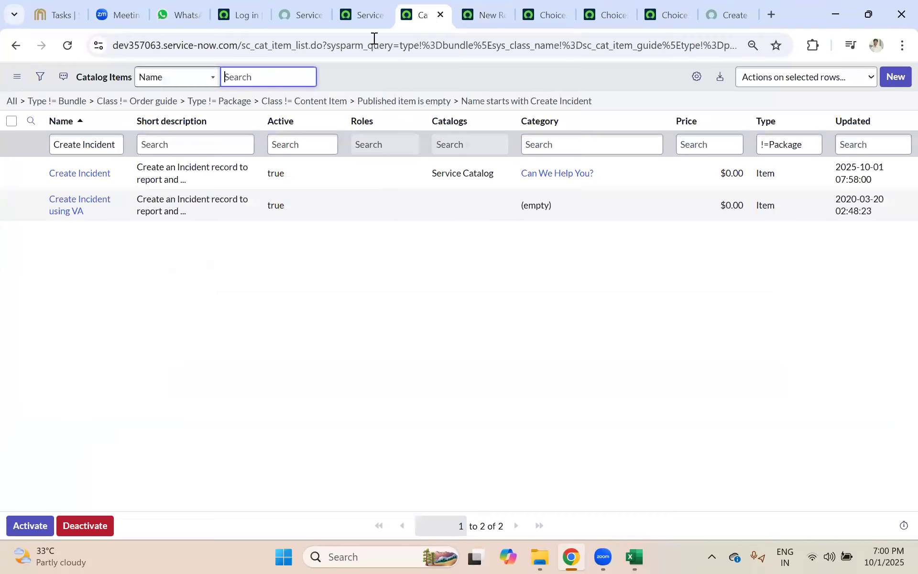
ctrl+click(106, 175)
key(ctrl+Tab)
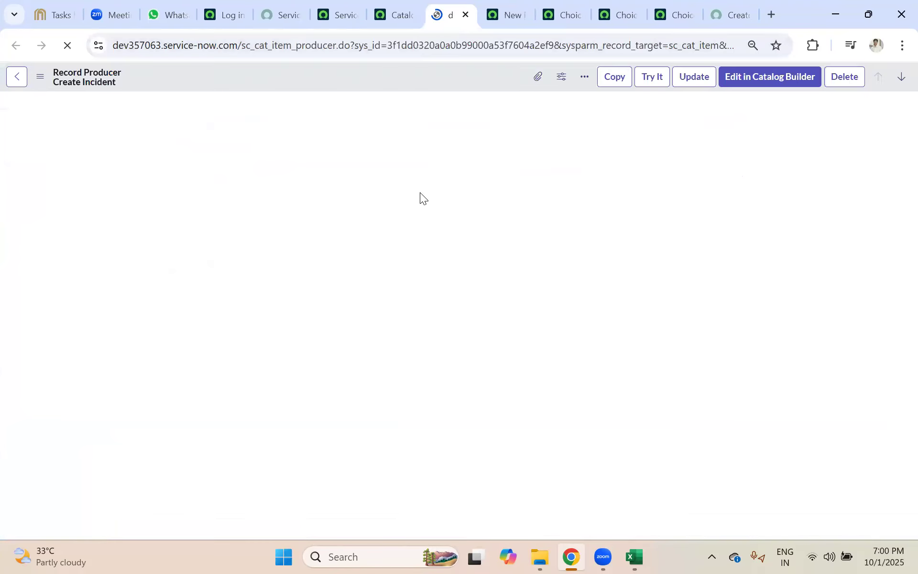
scroll(253, 328, down, 20)
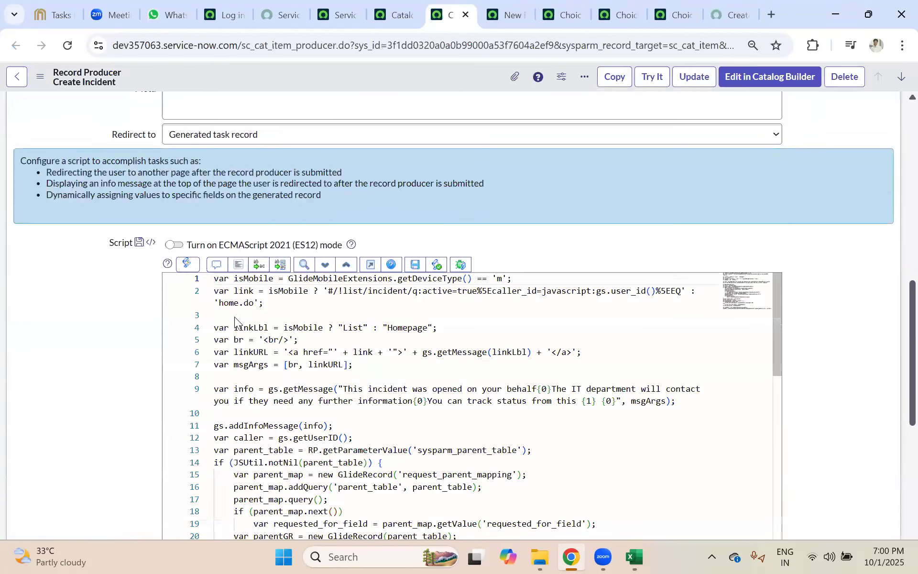
click(83, 372)
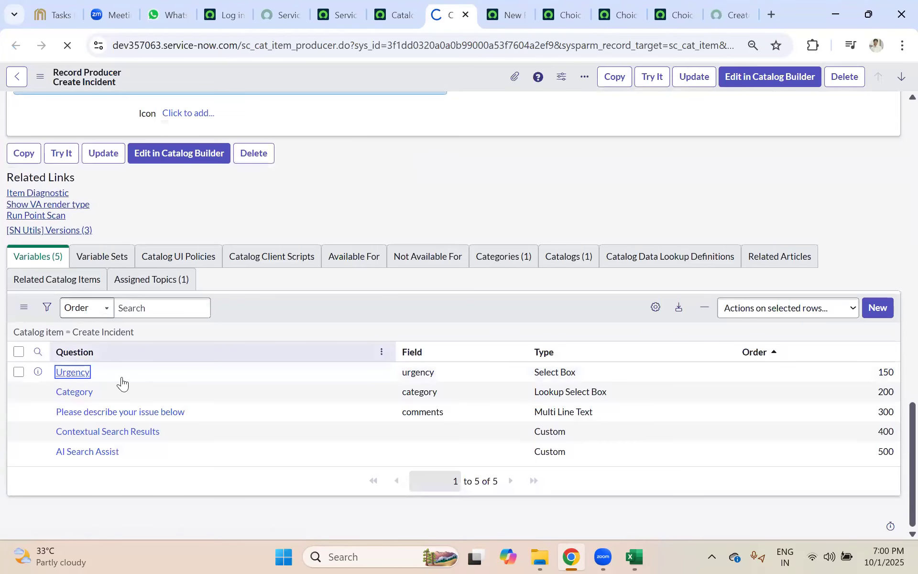
click(86, 391)
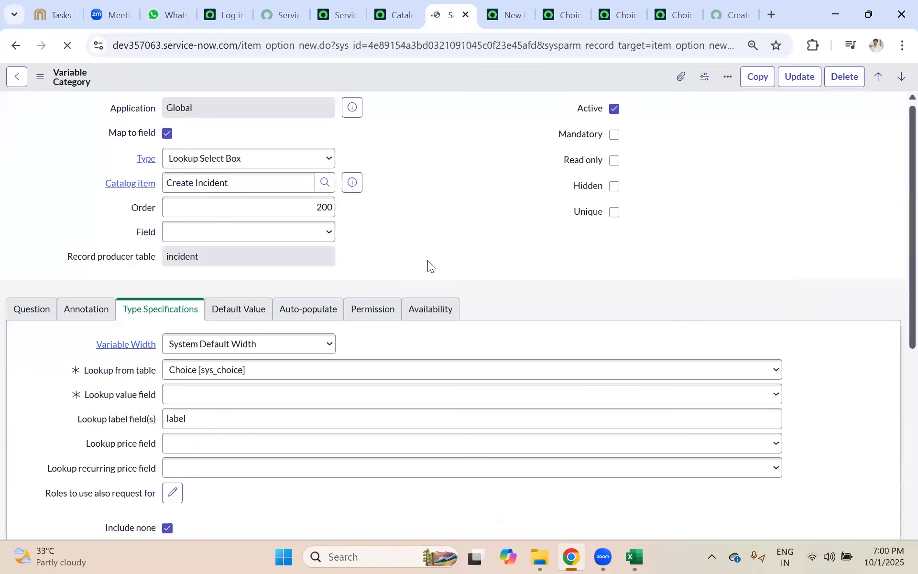
Copy the Category variable's reference qualifier and paste it into the new Subcategory variable's reference qualifier.
scroll(463, 313, down, 5)
drag(482, 338, 167, 339)
key(ctrl+c)
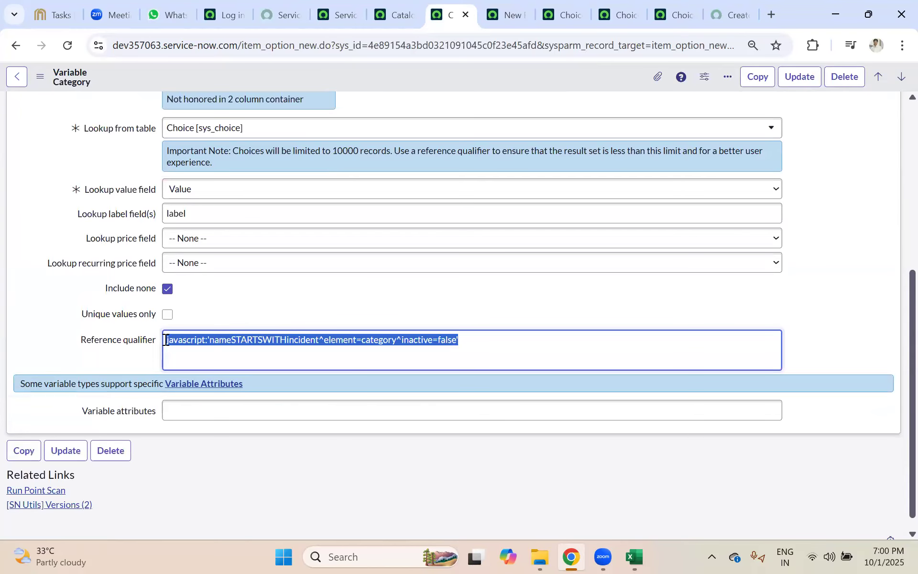
click(507, 15)
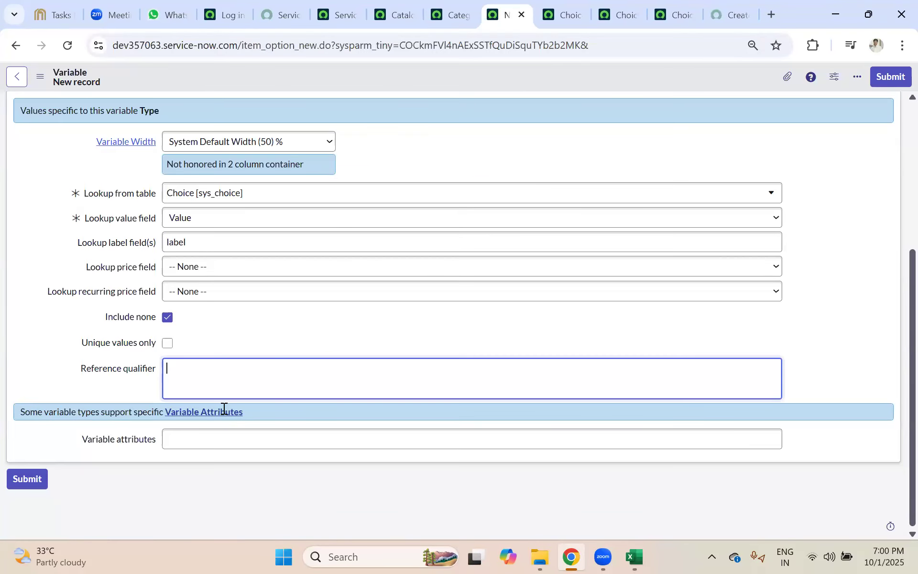
key(ctrl+v)
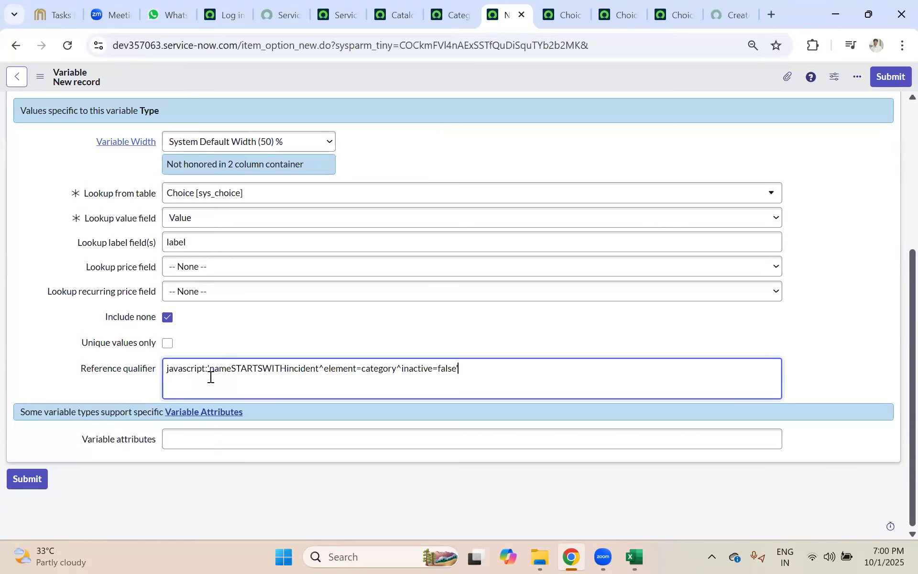
Select the query between the quotes in the Subcategory reference qualifier and copy the filter query from the incident subcategory choices list.
drag(209, 368, 456, 367)
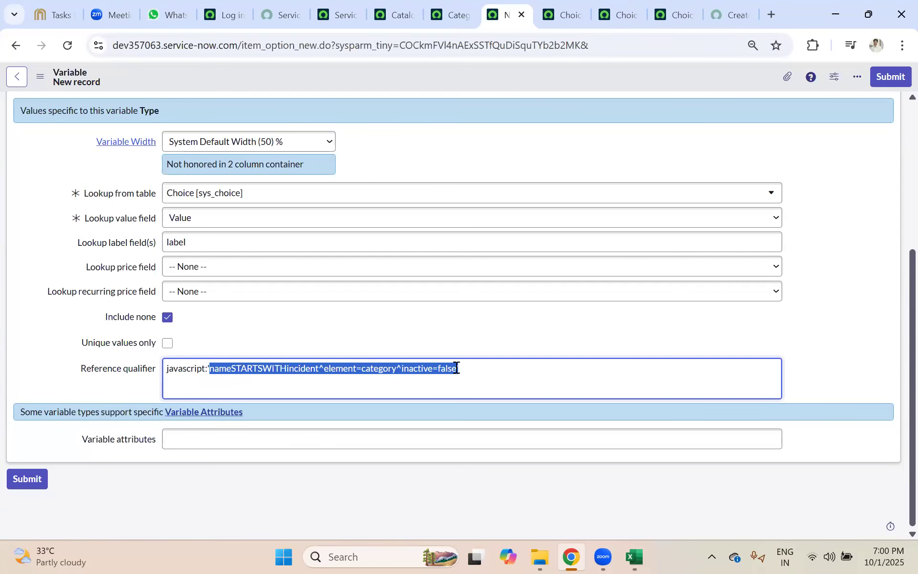
click(452, 7)
click(385, 16)
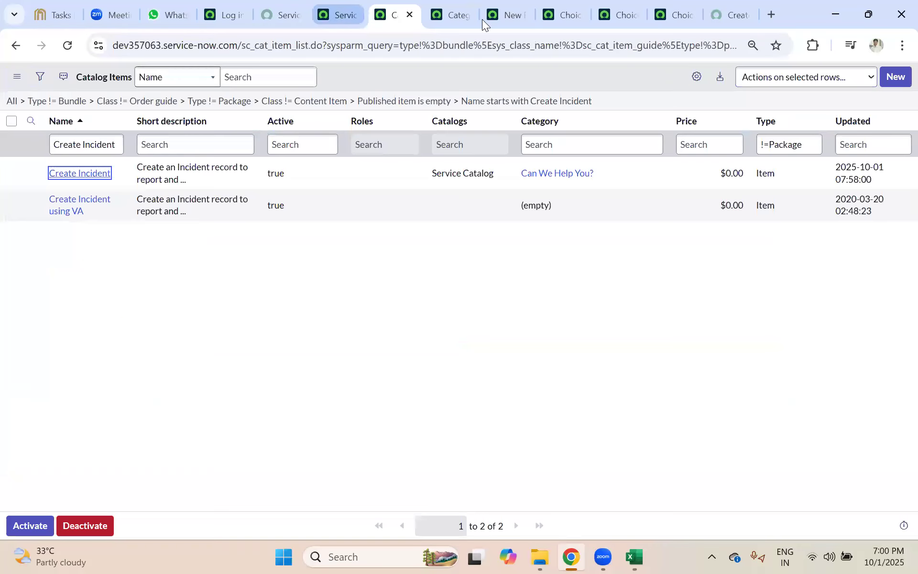
click(557, 17)
click(621, 14)
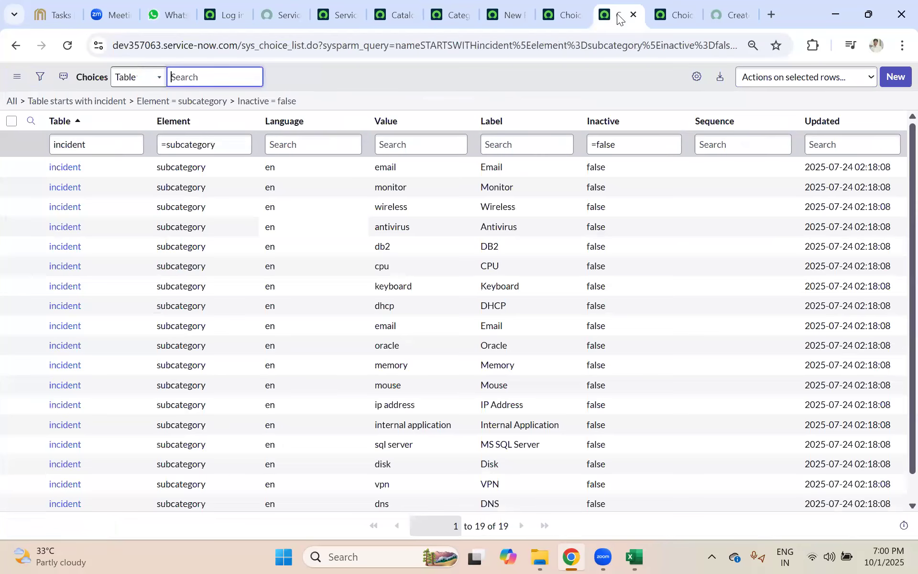
right_click(290, 108)
click(316, 141)
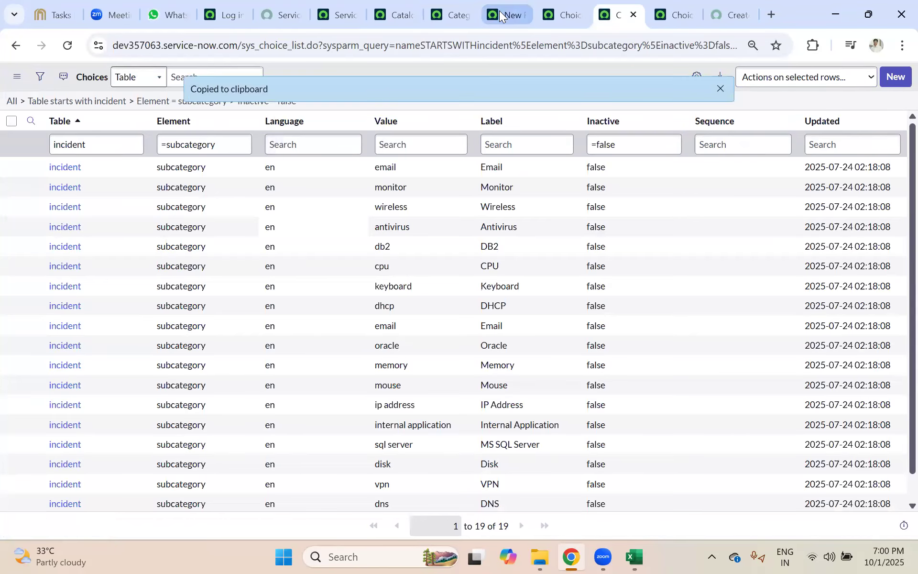
Replace the quoted query in the new Subcategory variable's reference qualifier with the copied nameSTARTSWITHincident^element=subcategory^inactive=false.
click(499, 10)
click(465, 365)
drag(457, 369, 209, 368)
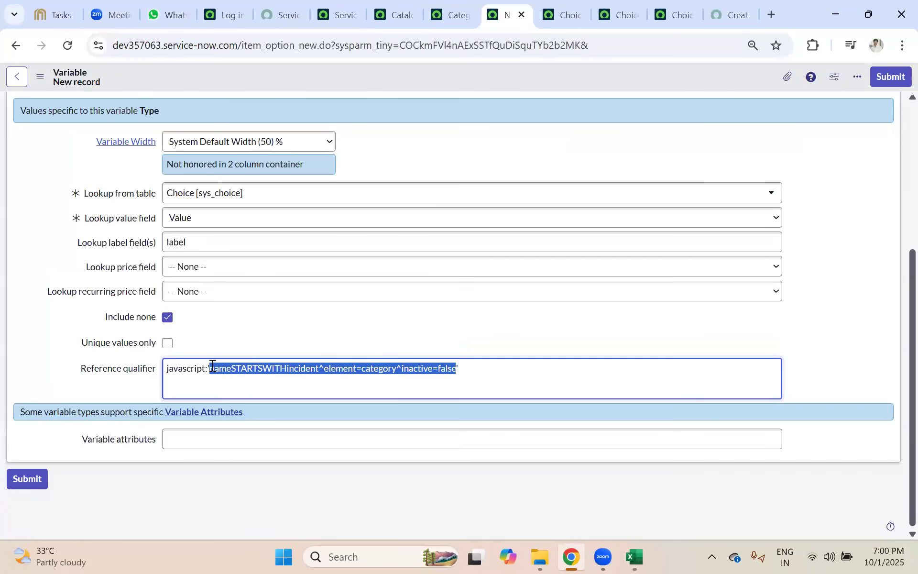
key(ctrl+v)
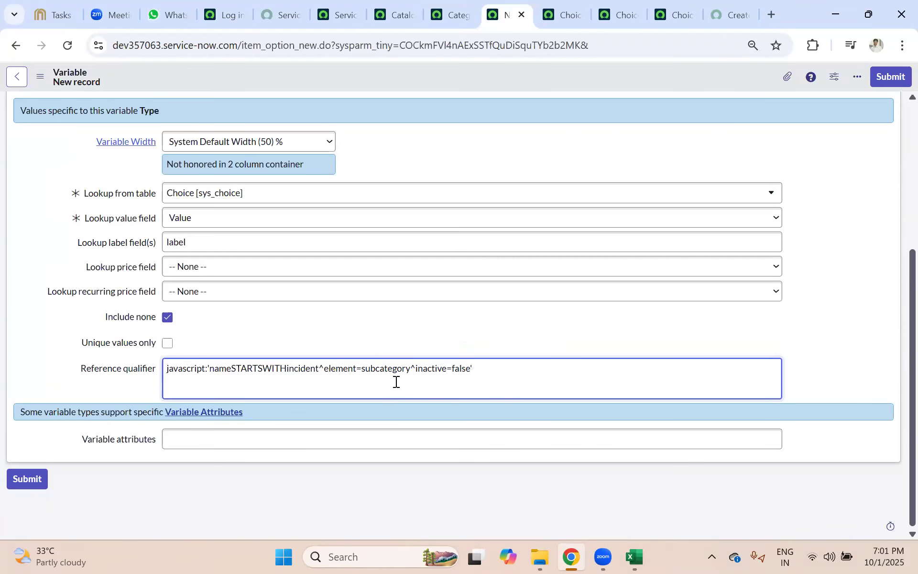
Add the Dependent value column directly after Label in the incident subcategory choices list.
click(439, 14)
click(398, 15)
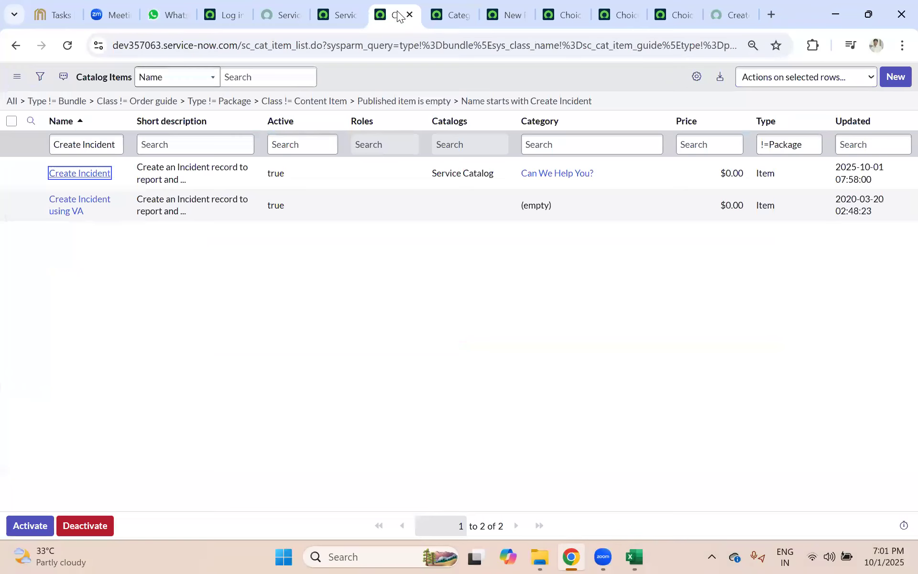
click(348, 12)
click(511, 15)
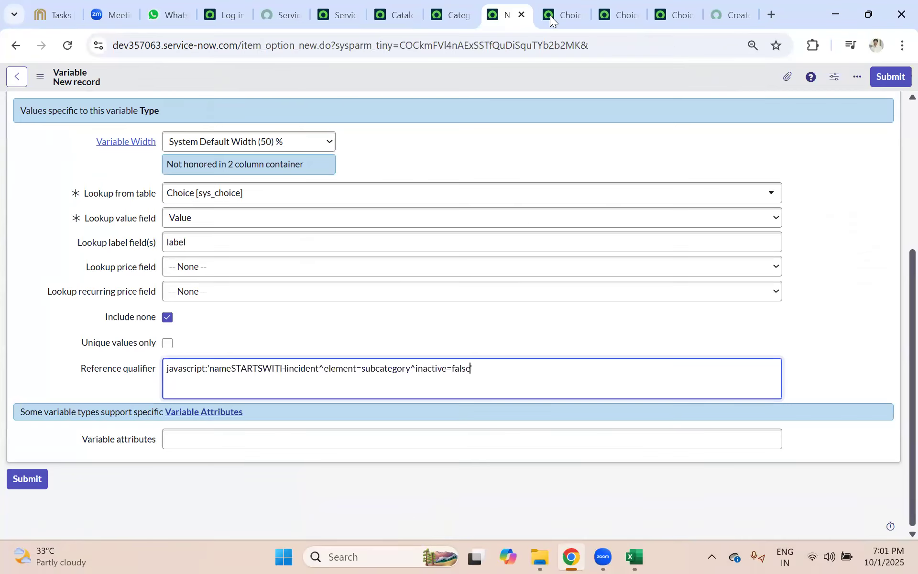
click(550, 15)
click(624, 14)
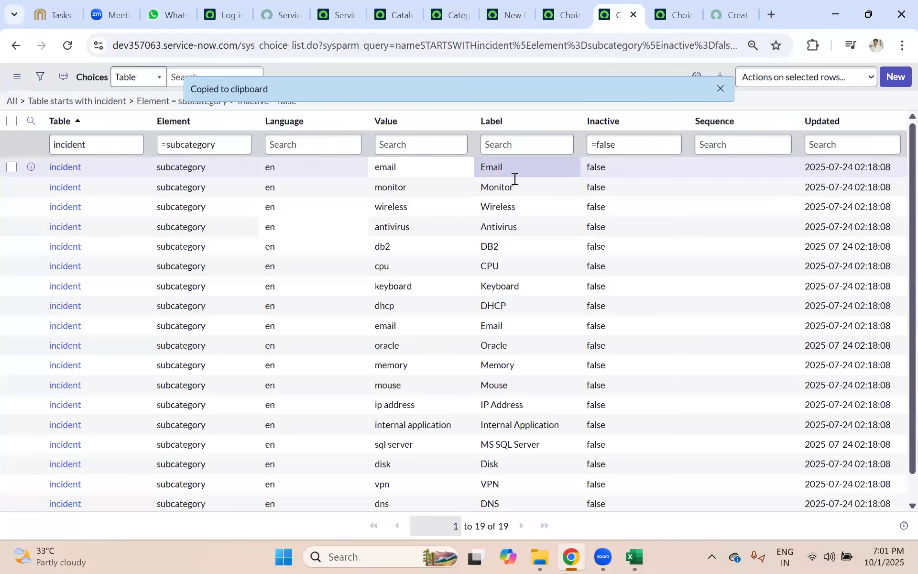
click(697, 78)
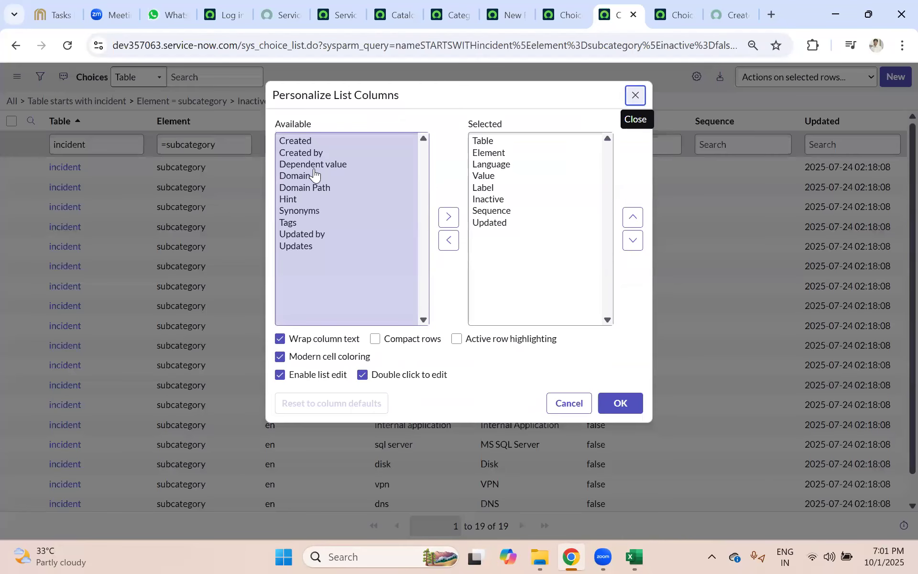
click(358, 168)
click(442, 216)
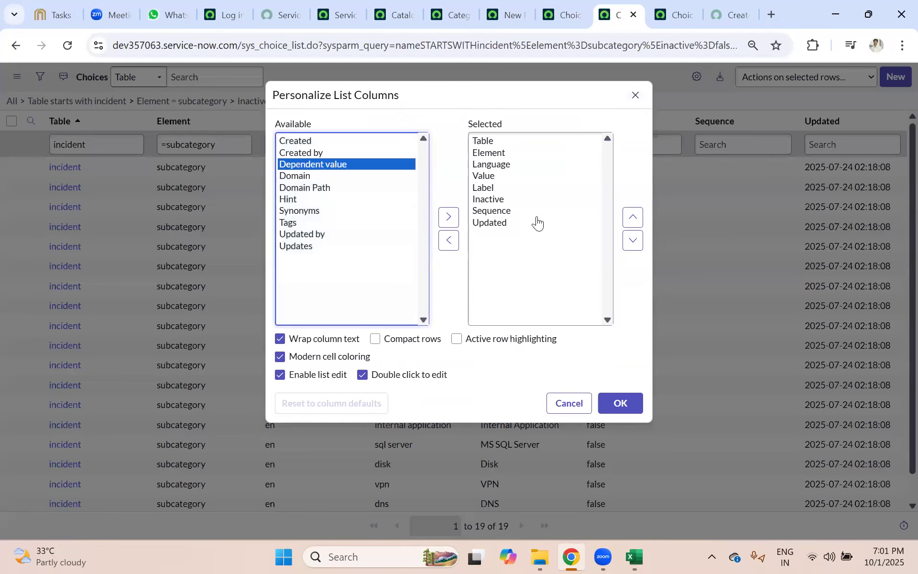
click(626, 220)
click(625, 220)
click(626, 220)
click(625, 220)
click(626, 220)
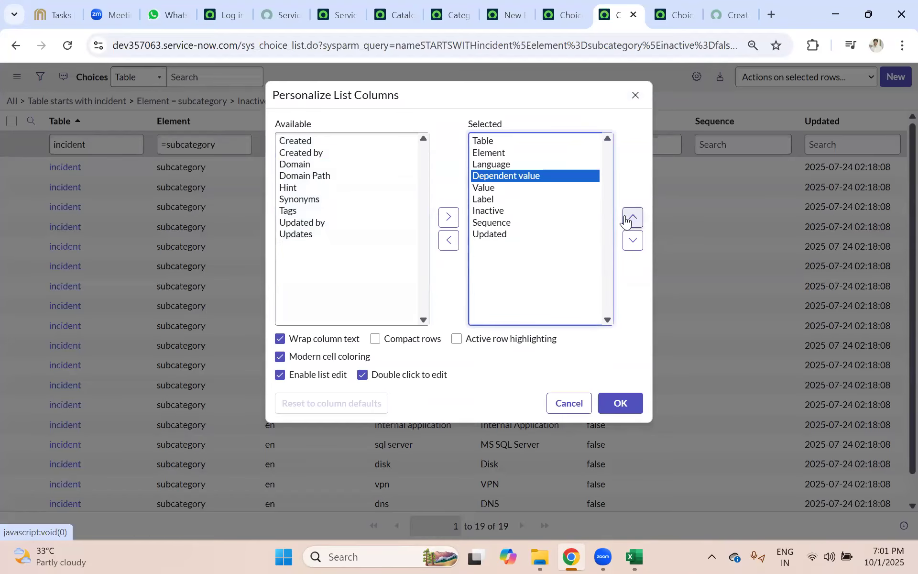
click(633, 241)
click(621, 402)
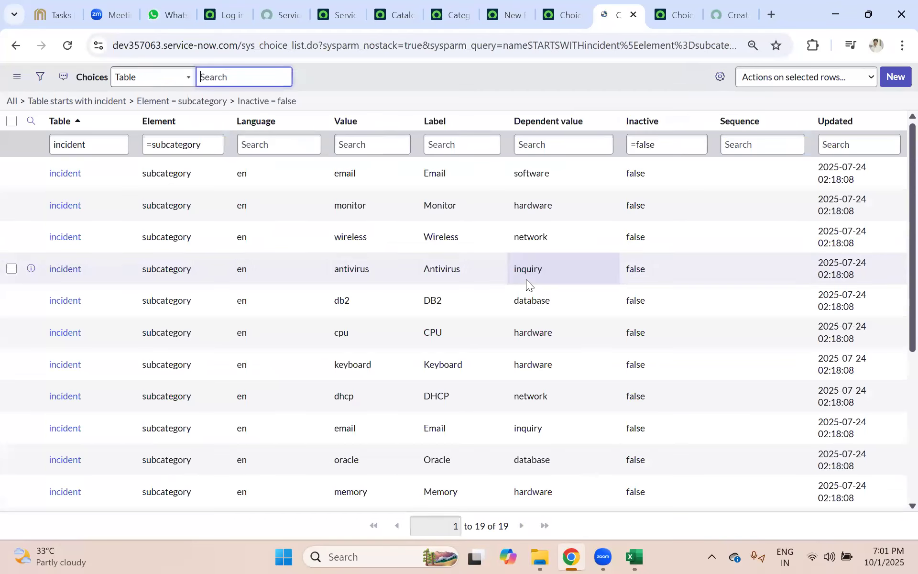
Examine how the dependent values of subcategories such as Email and Monitor relate to the entries in the incident category choices list.
double_click(559, 174)
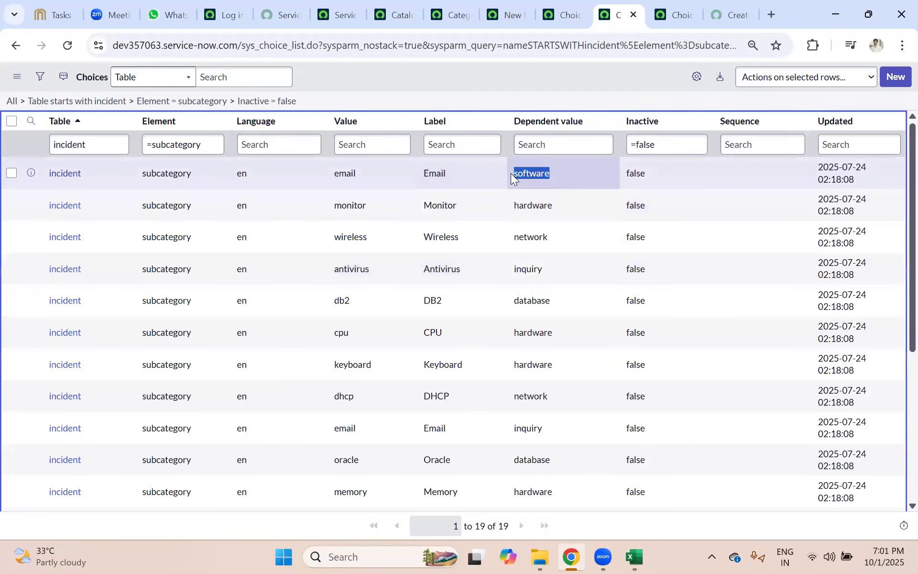
drag(452, 175, 410, 173)
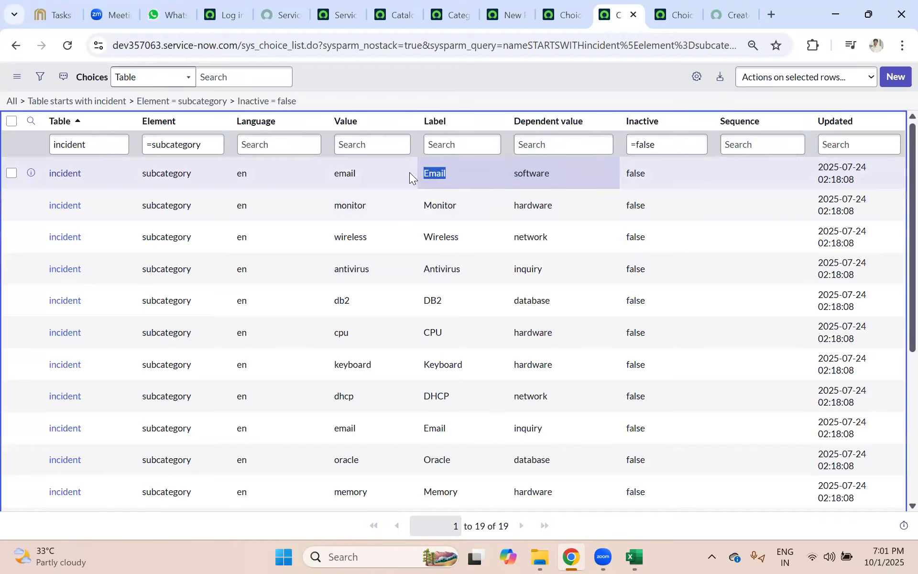
drag(561, 208, 519, 207)
drag(457, 206, 416, 203)
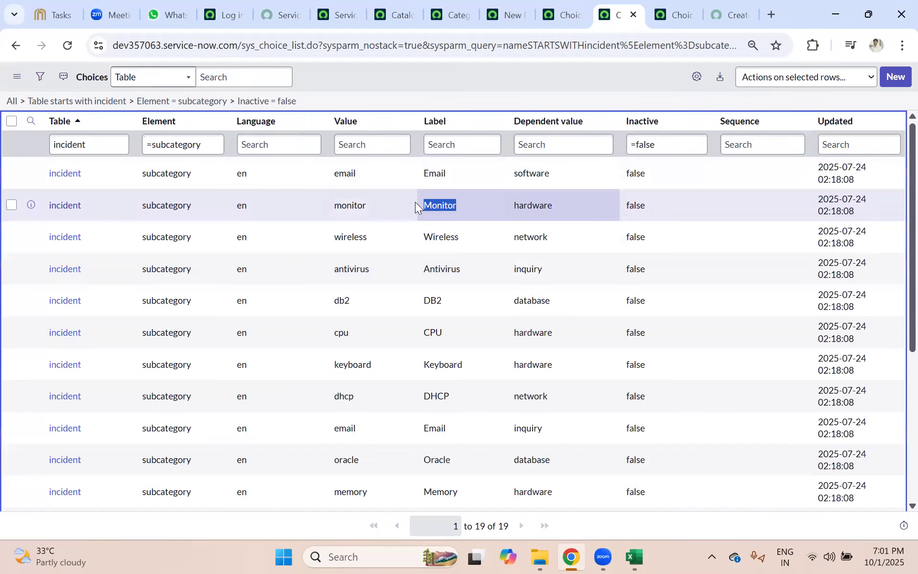
click(520, 204)
double_click(520, 205)
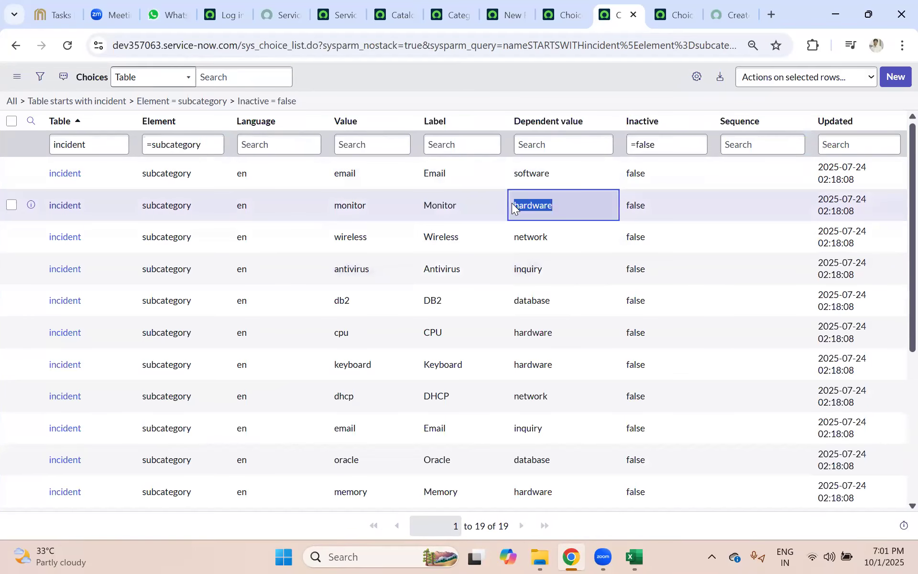
drag(478, 204, 422, 204)
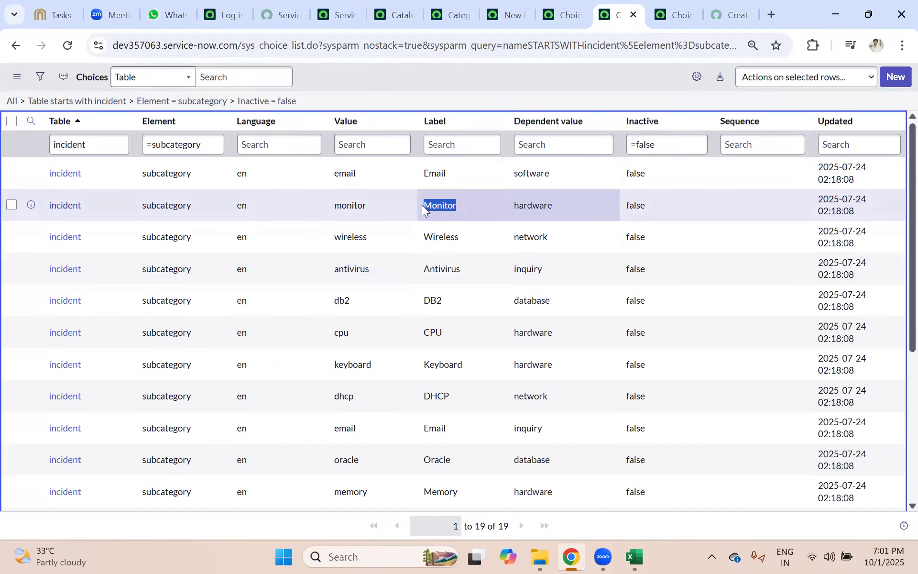
click(673, 14)
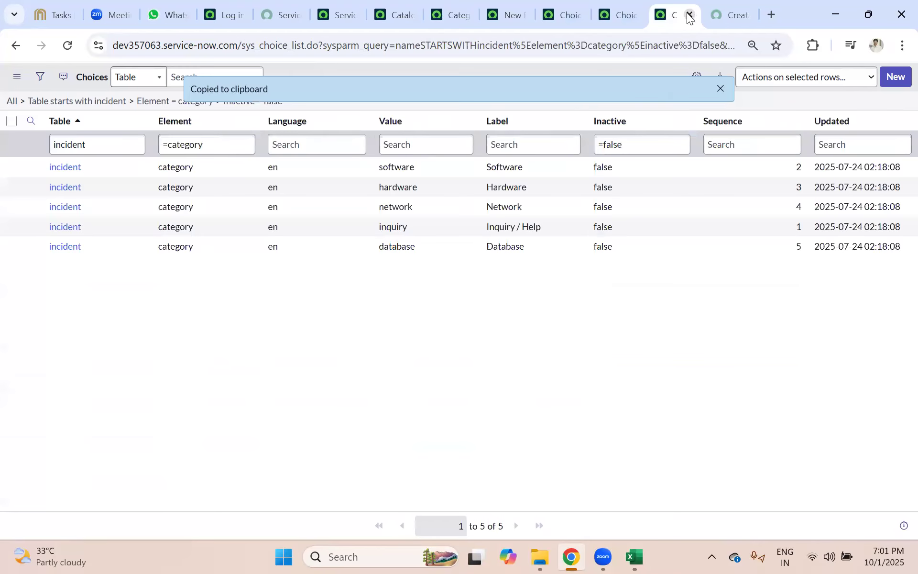
Close the Catalog Items, Category variable and spare choices browser tabs, keeping the subcategory choices open, and return to the new Subcategory variable.
click(497, 17)
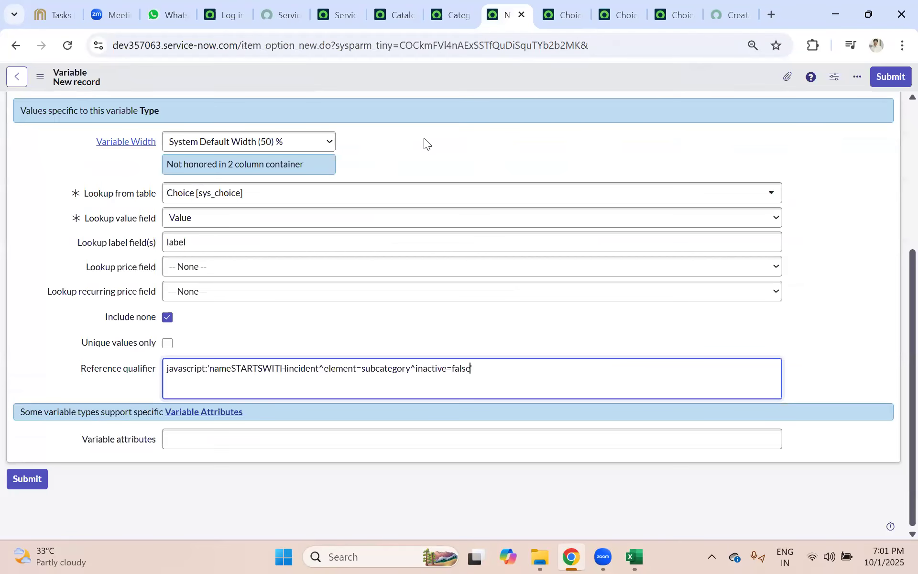
scroll(400, 213, up, 4)
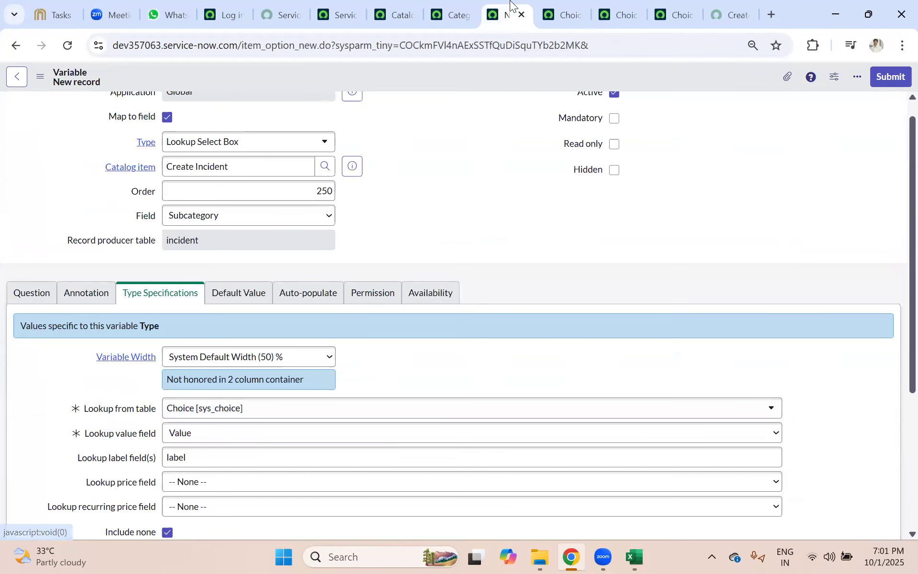
click(564, 14)
click(577, 14)
click(466, 14)
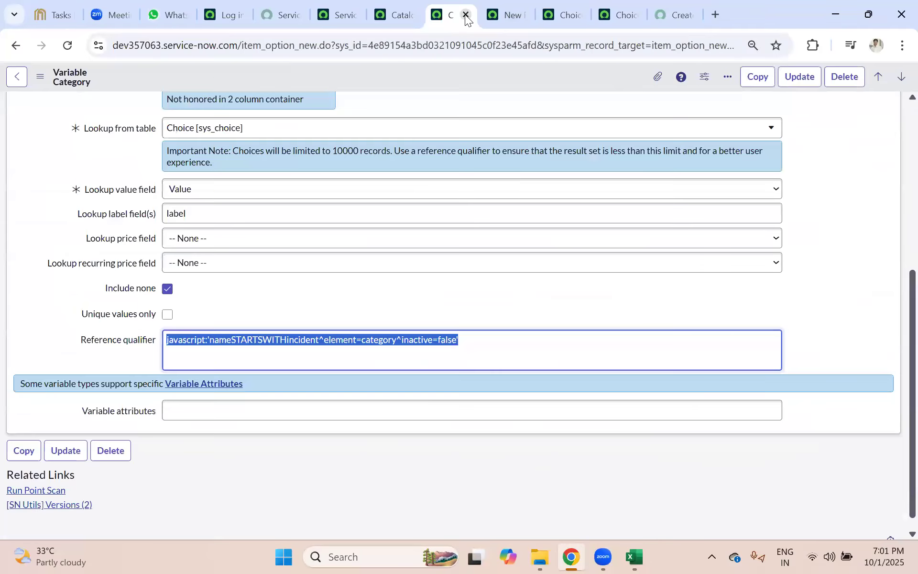
click(466, 14)
click(397, 14)
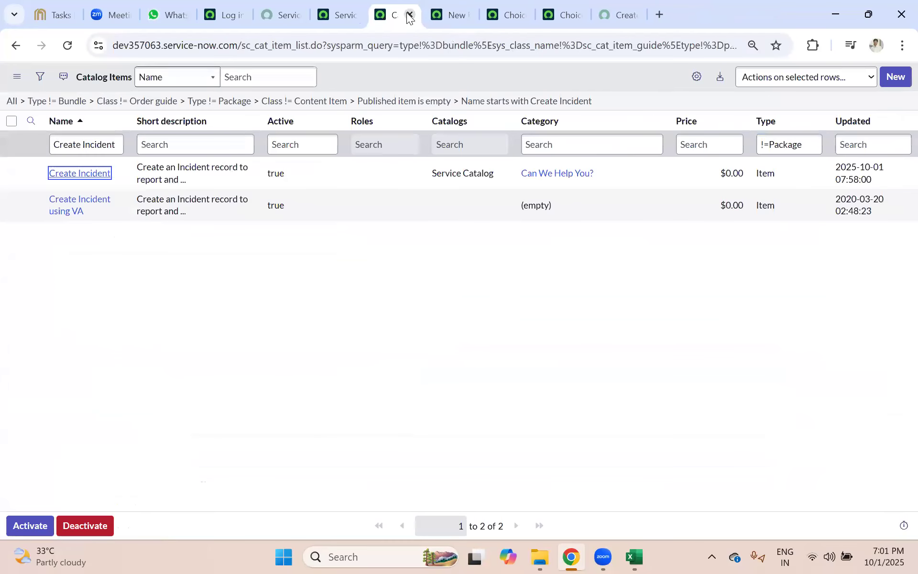
click(409, 16)
click(448, 15)
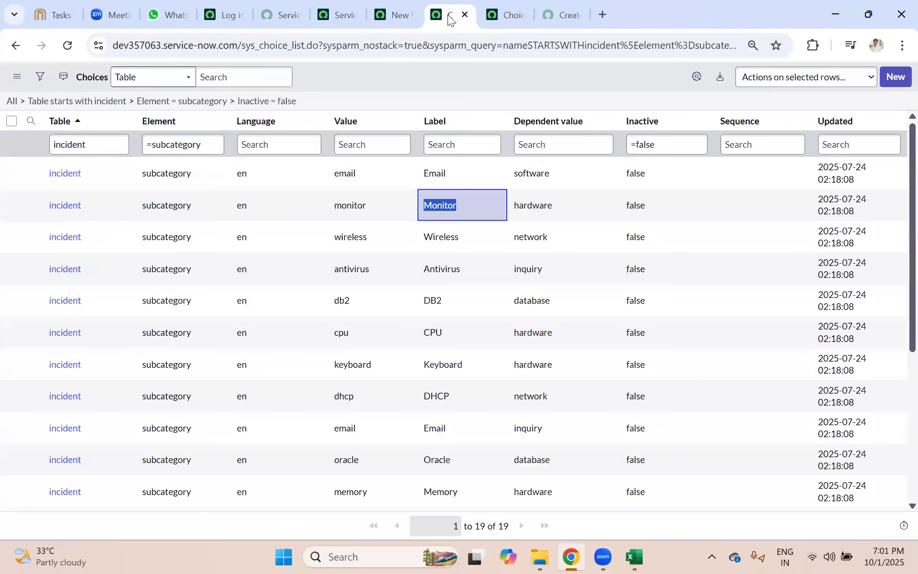
click(507, 16)
click(525, 14)
click(448, 14)
click(404, 16)
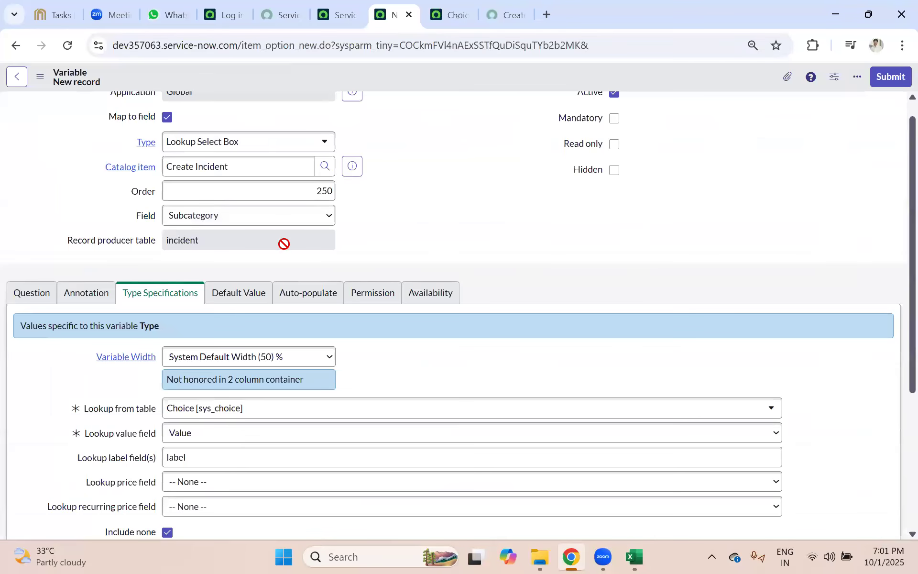
Append +current.variables.category after inactive=false in the Subcategory variable's reference qualifier.
scroll(336, 256, down, 3)
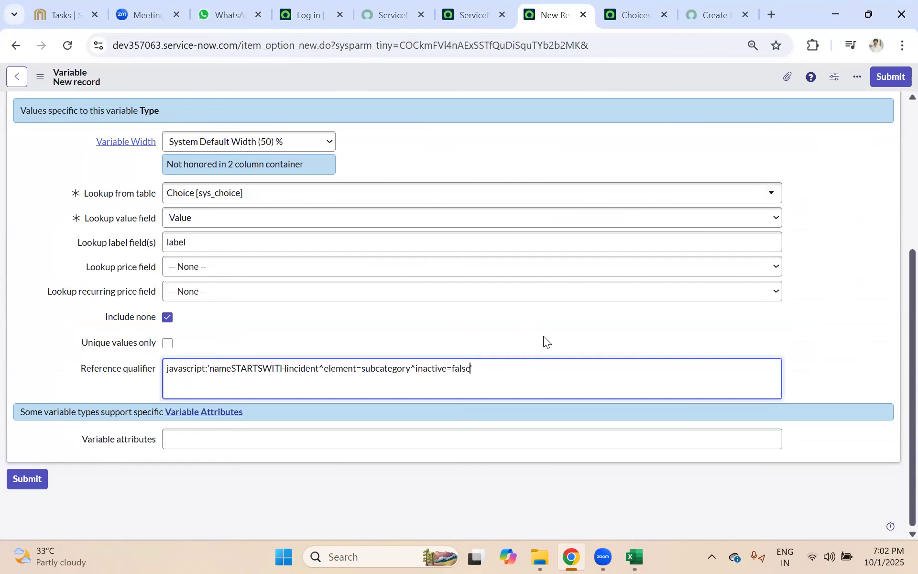
text(+)
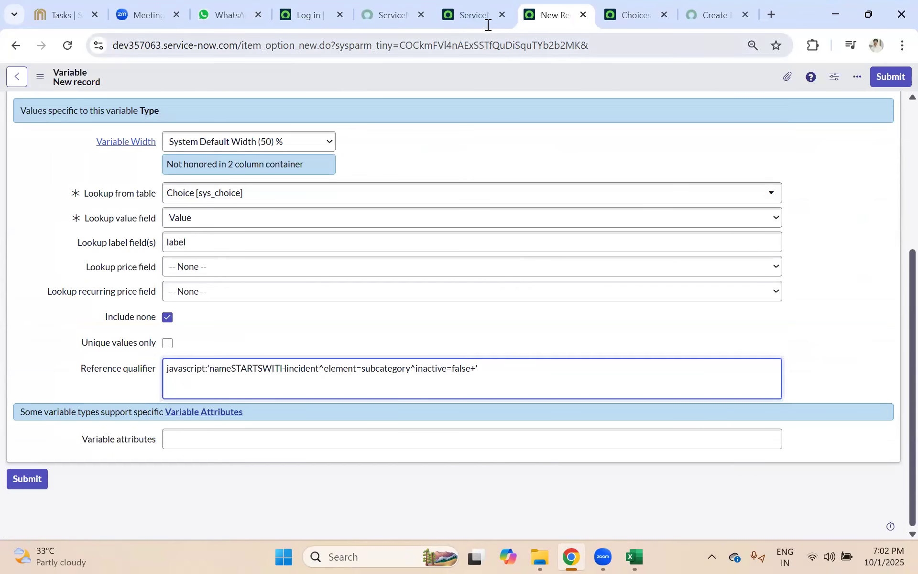
click(641, 12)
click(556, 11)
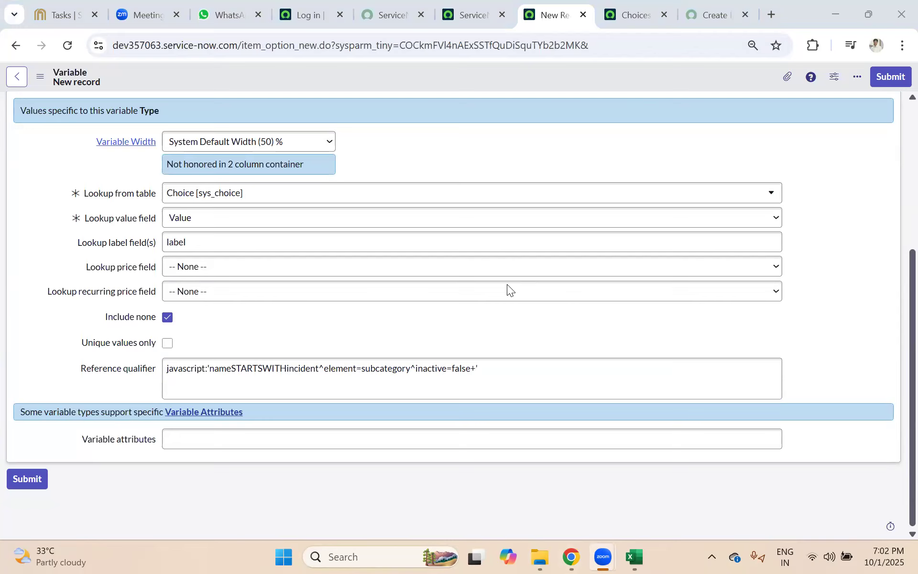
click(605, 381)
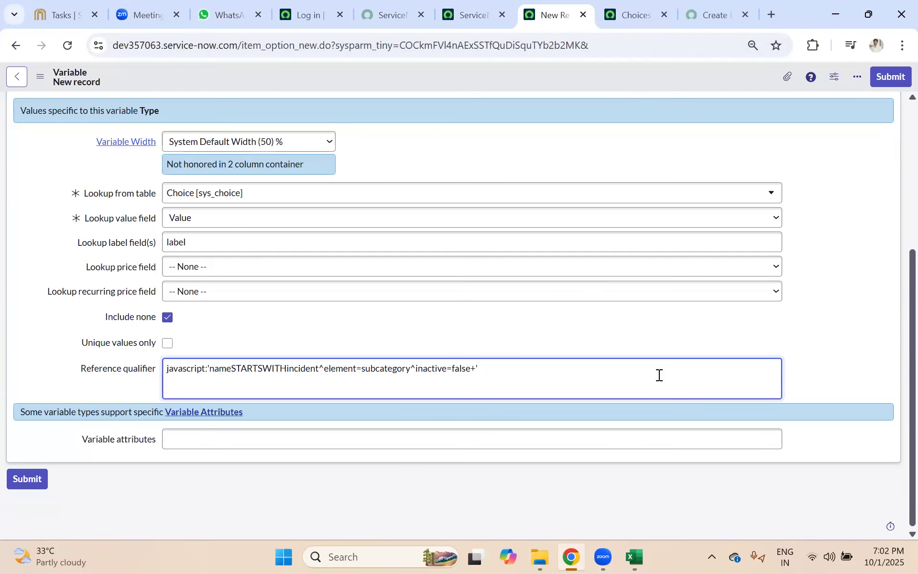
click(476, 368)
text(current.variables.category)
click(480, 365)
key(BackSpace)
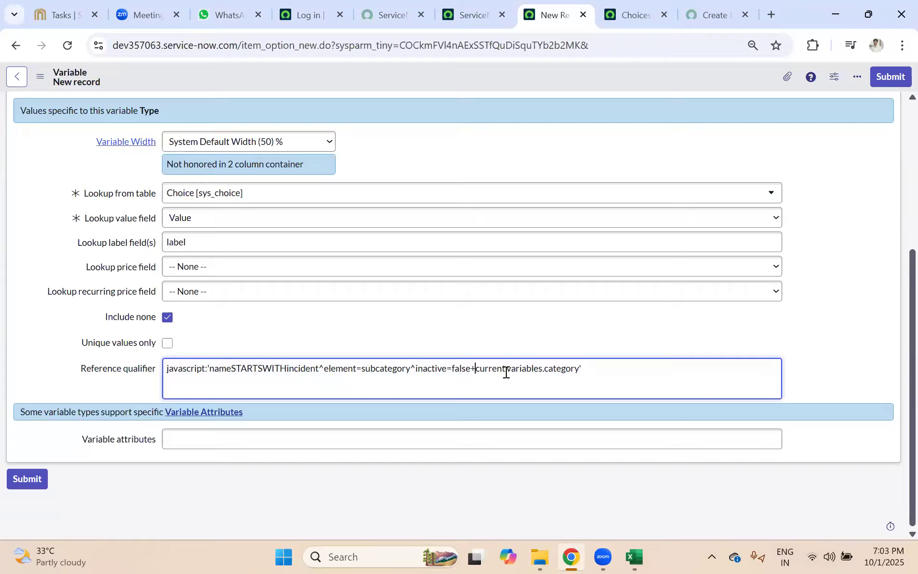
Check the current.variables.category expression in the reference qualifier against the Category field on the portal's Create Incident form.
double_click(550, 369)
click(684, 7)
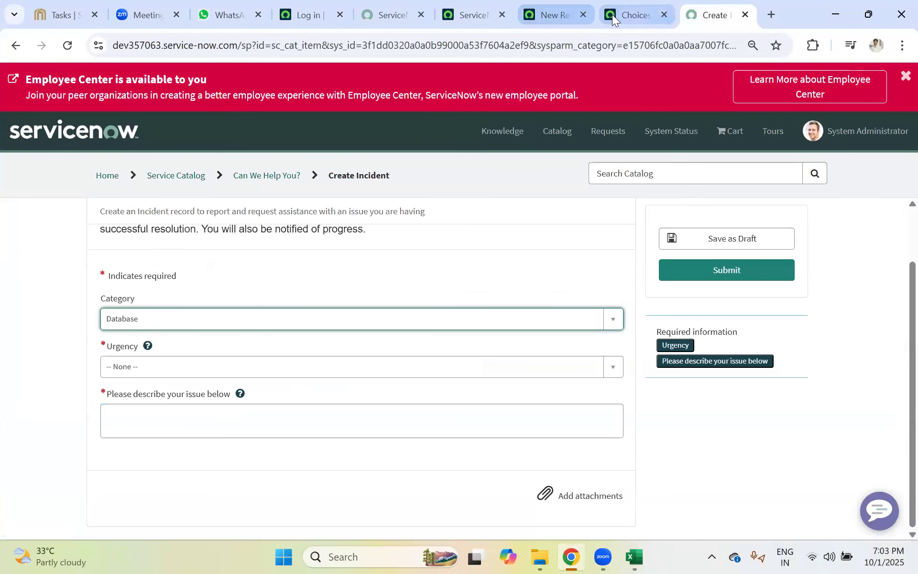
click(626, 14)
click(558, 10)
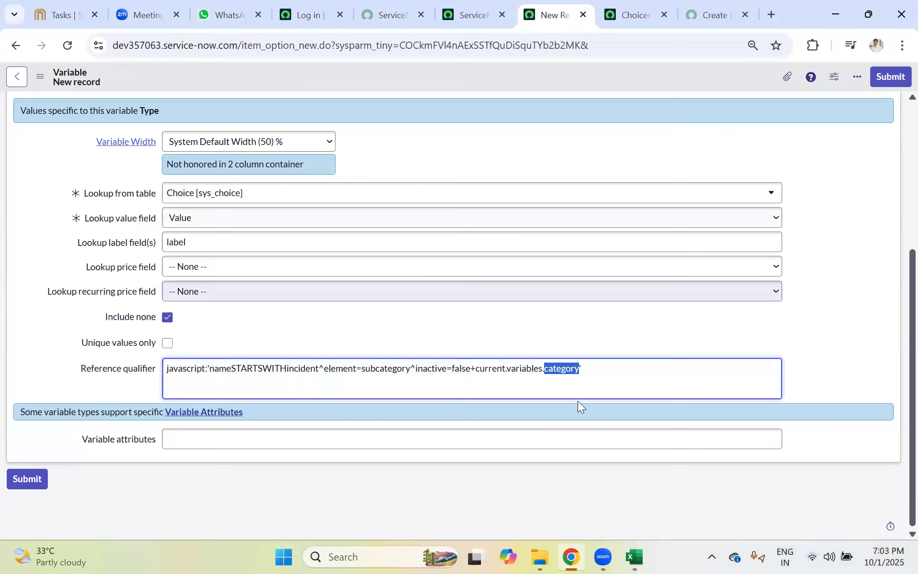
double_click(515, 369)
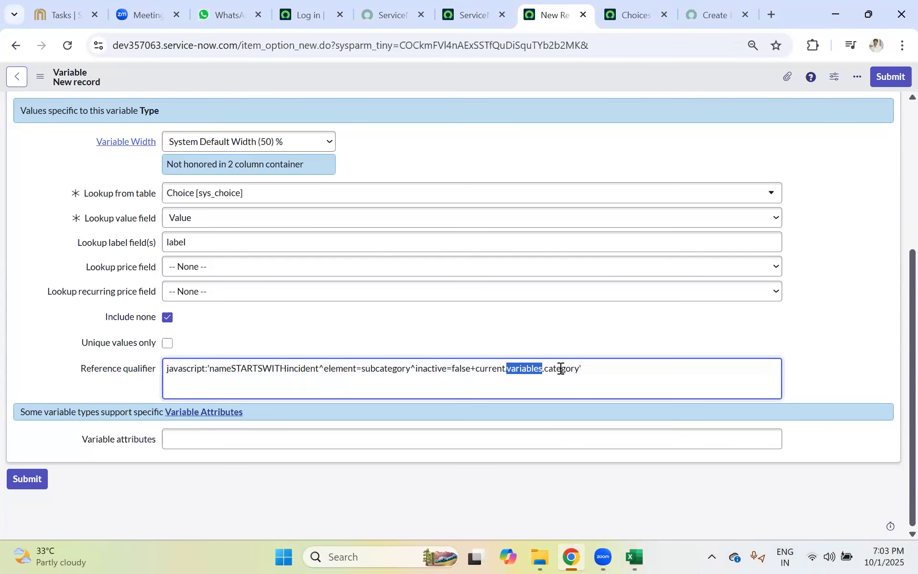
double_click(560, 369)
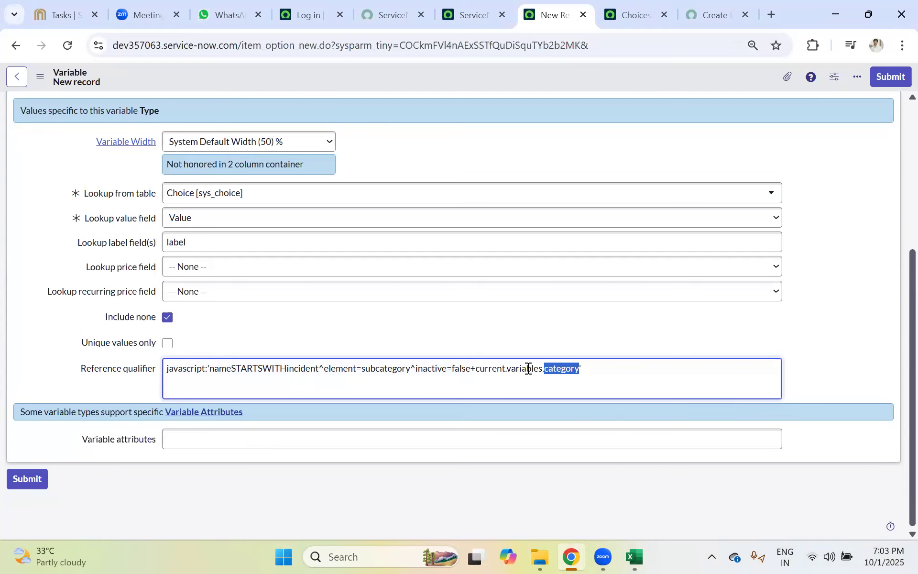
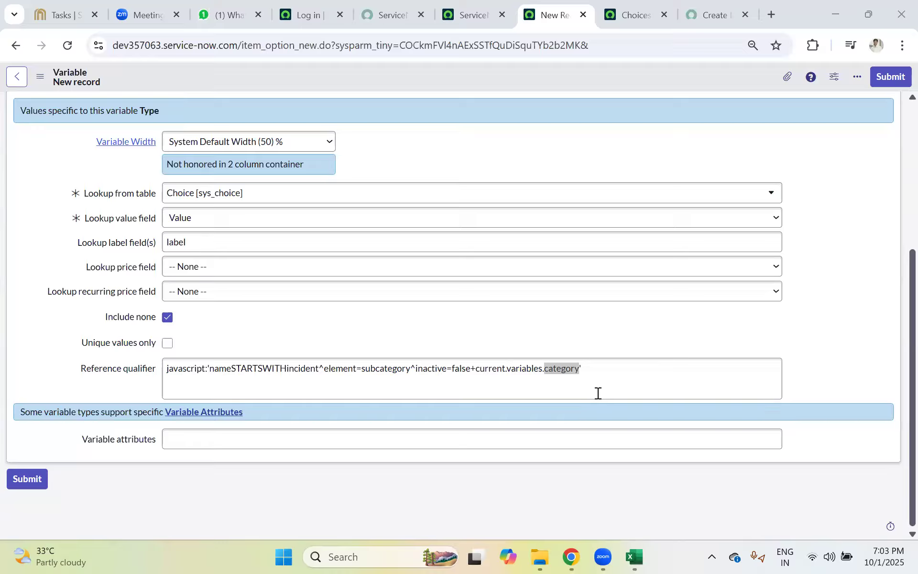
click(629, 381)
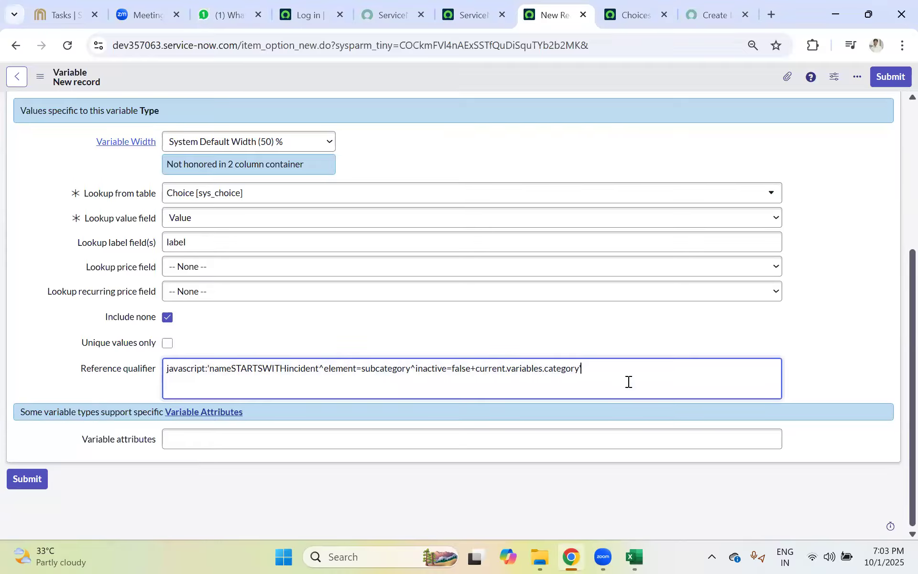
Insert ^dependent_value=' between inactive=false and +current.variables.category in the Subcategory variable's reference qualifier.
click(470, 371)
drag(471, 371, 579, 369)
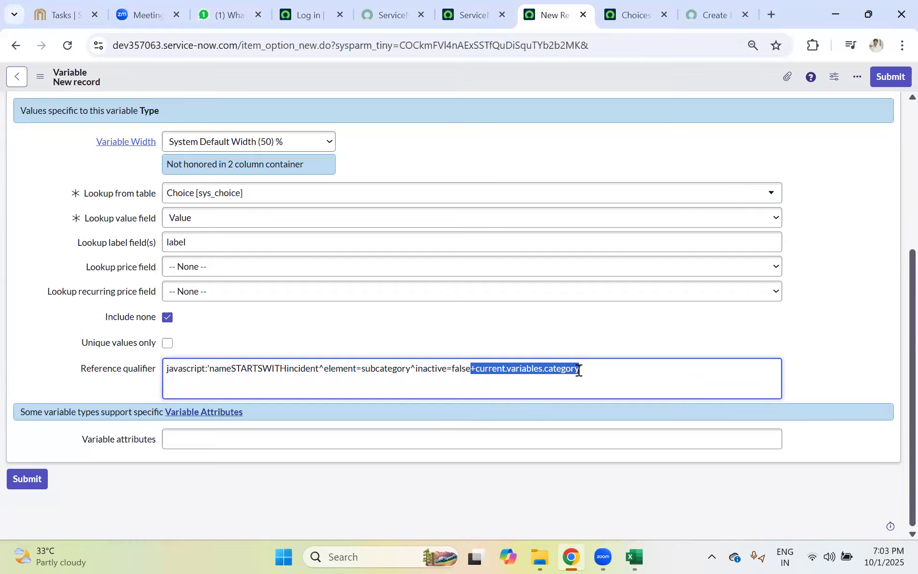
text(dependent_value='+current.variables.category')
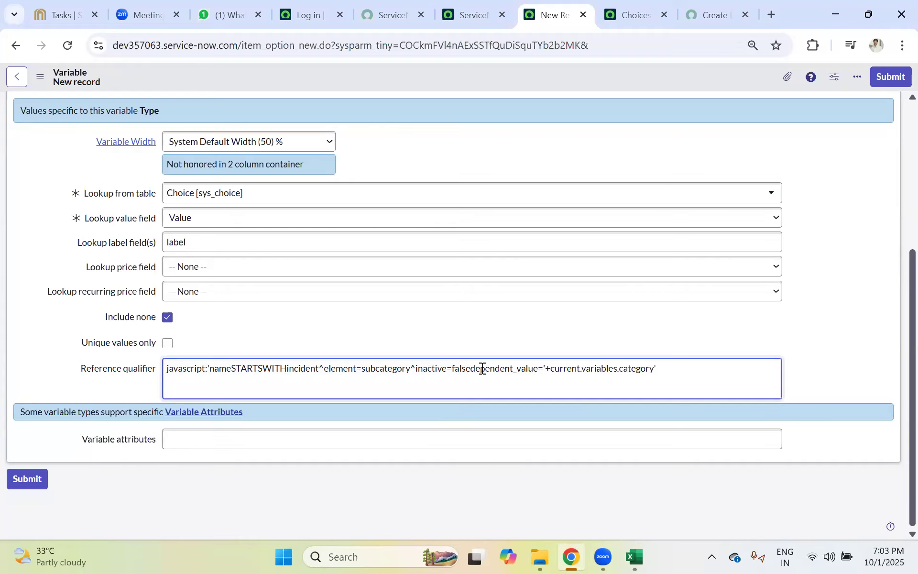
double_click(414, 368)
key(ctrl+c)
click(472, 369)
key(ctrl+v)
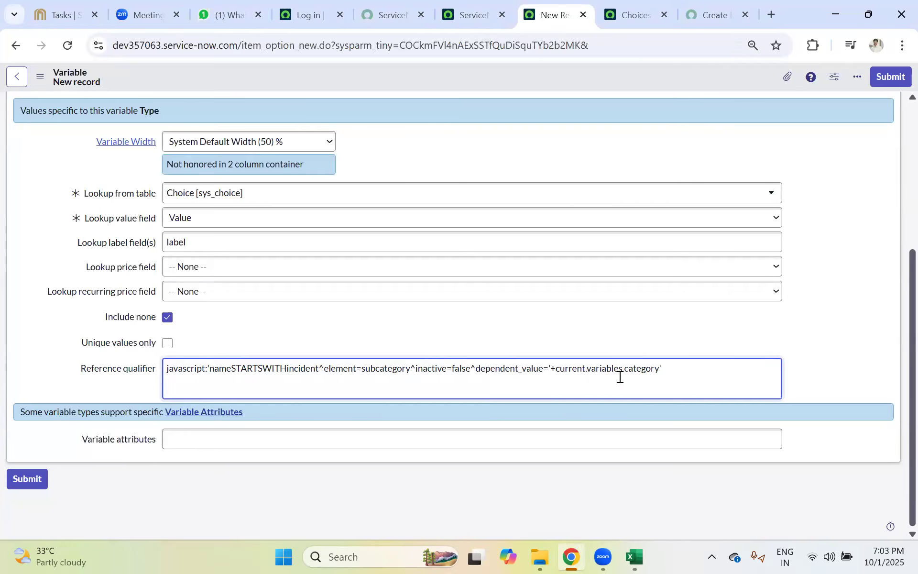
Save the new Subcategory variable and stay on its record.
click(698, 370)
key(ctrl+a)
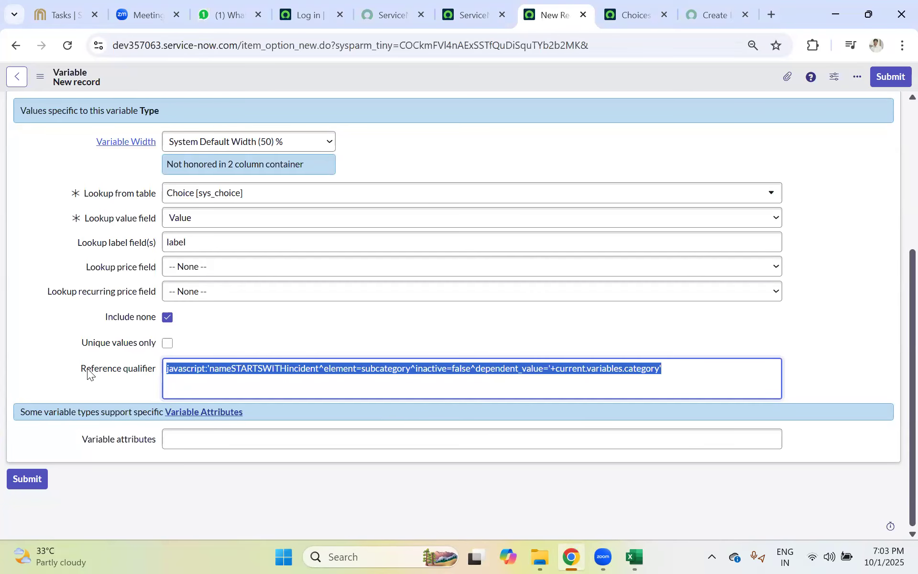
click(475, 85)
right_click(476, 85)
click(480, 85)
Reload the portal's Create Incident form and set Urgency to 1 - High.
click(700, 11)
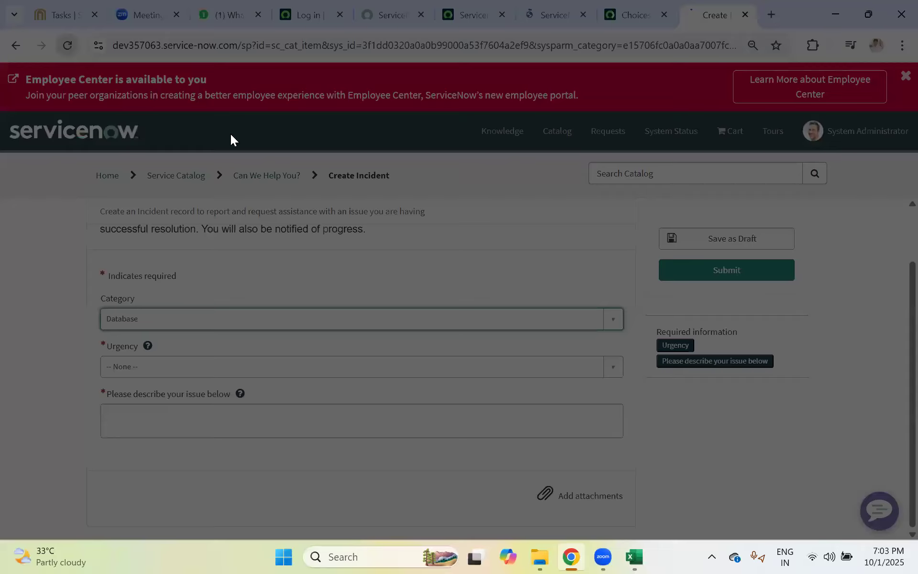
click(507, 137)
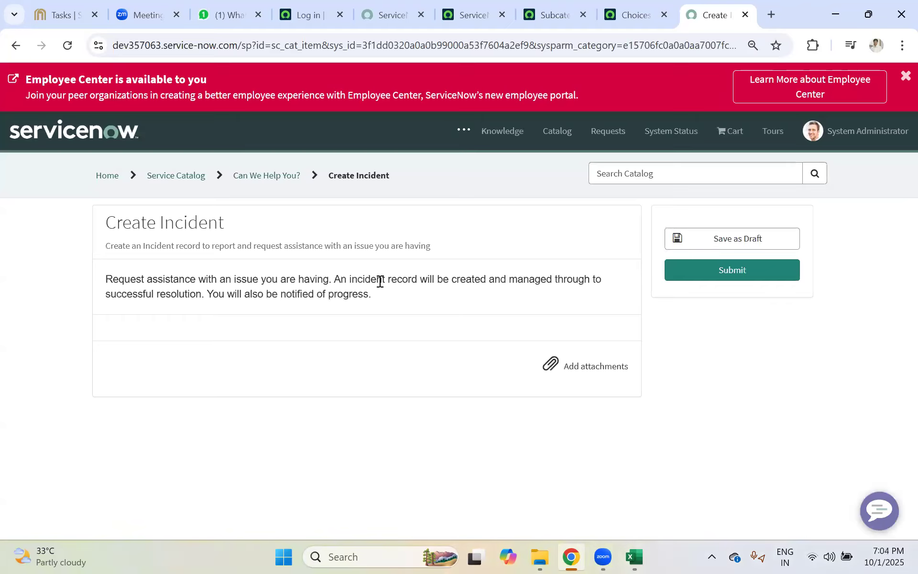
scroll(380, 282, down, 2)
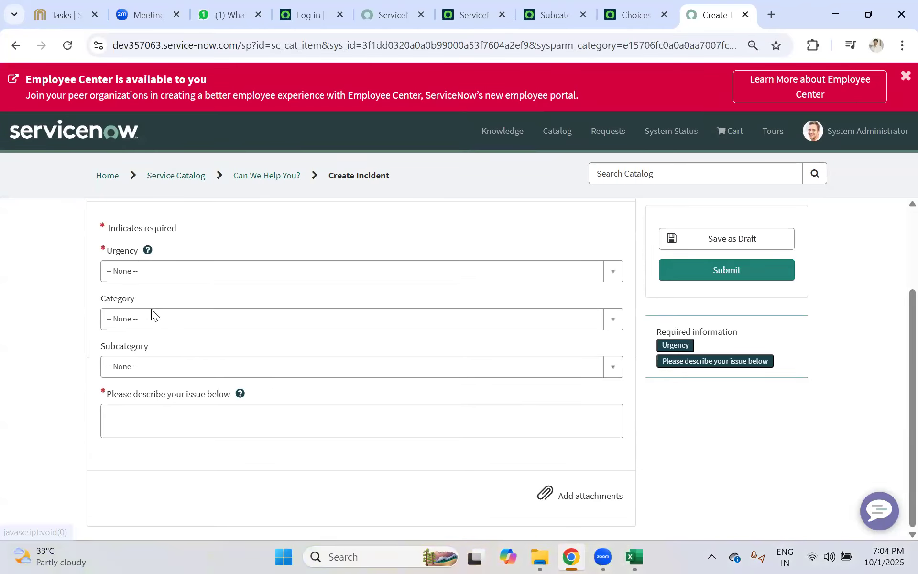
click(138, 272)
click(146, 333)
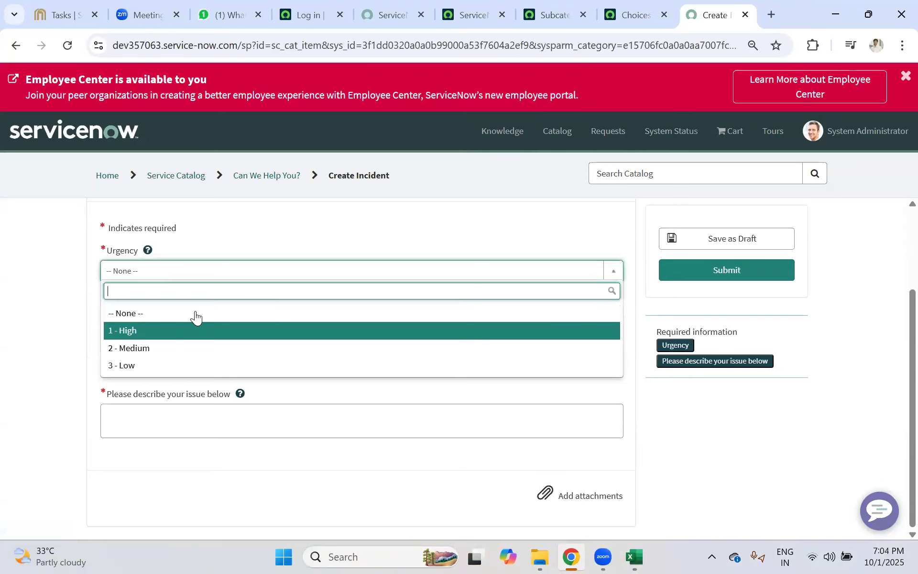
Choose Database as the Category on the portal form and list the available Subcategory choices.
click(141, 317)
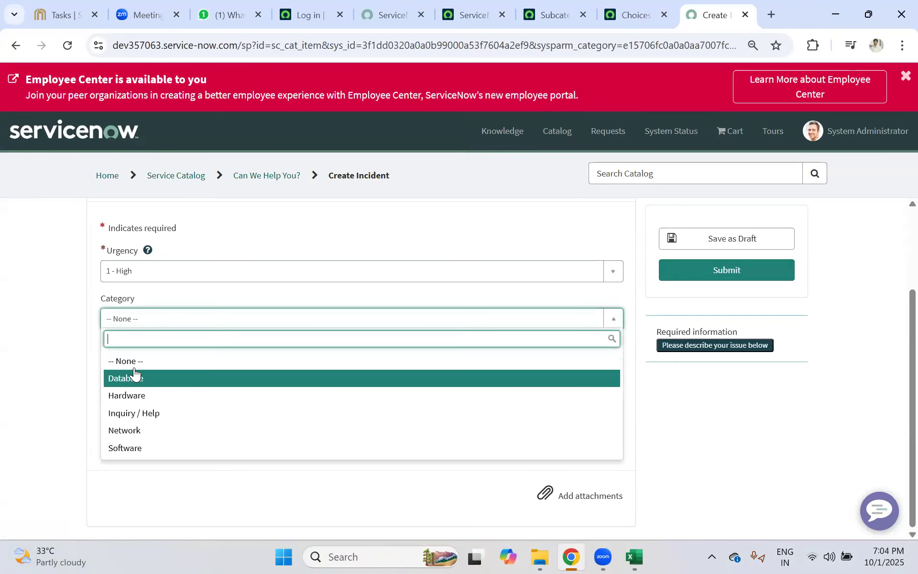
click(129, 378)
click(151, 368)
click(160, 411)
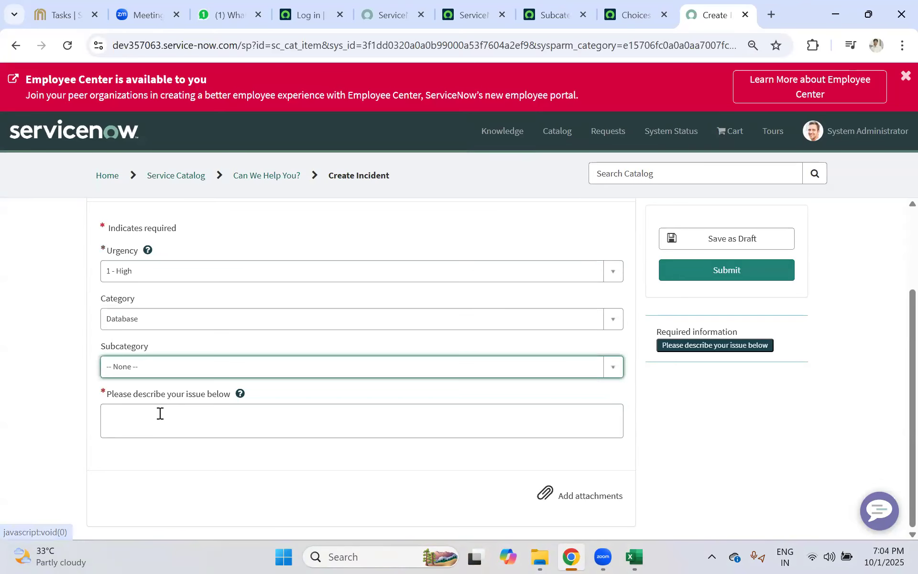
click(135, 367)
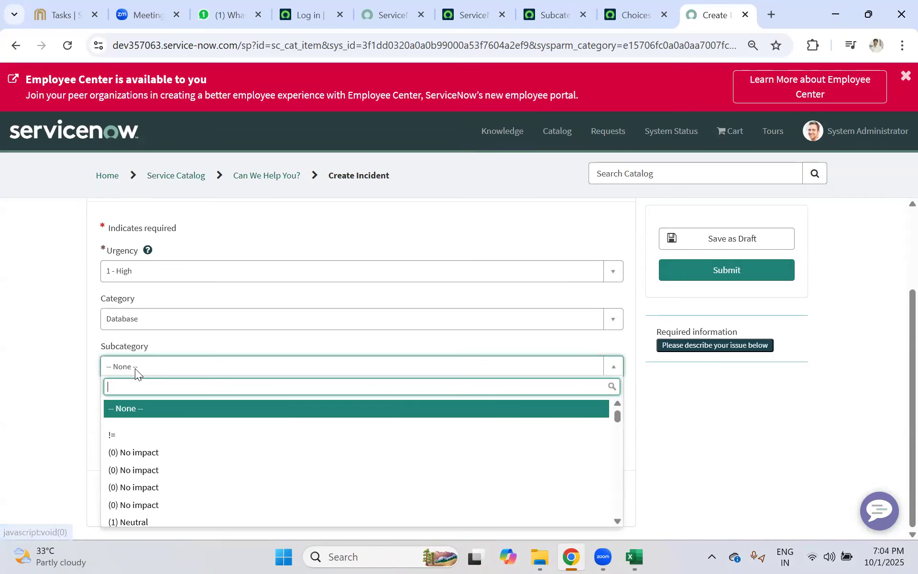
Add a second line to Subcategory's reference qualifier: javascript:'name=incident^element=subcategory^inactive=false^dependent_value='+current.variables.category.
click(624, 12)
click(556, 11)
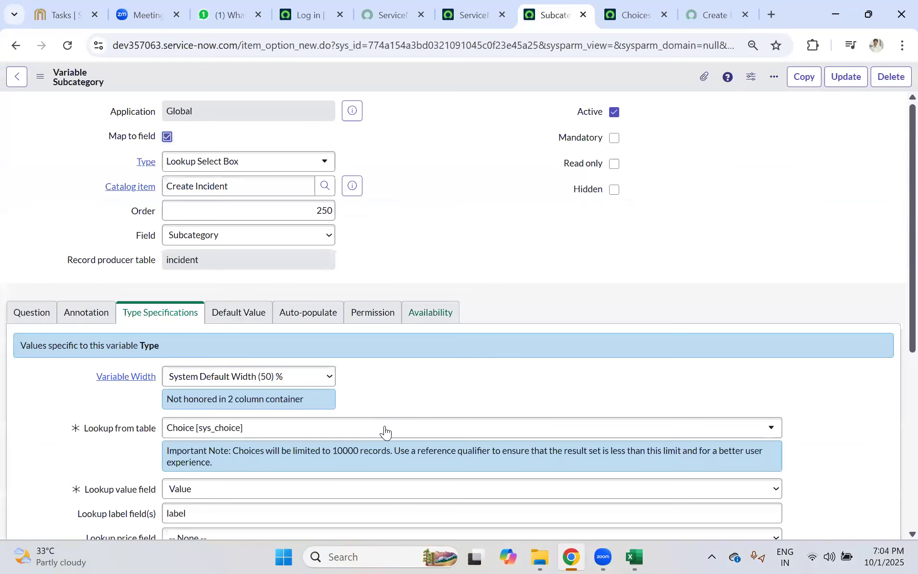
scroll(386, 432, down, 4)
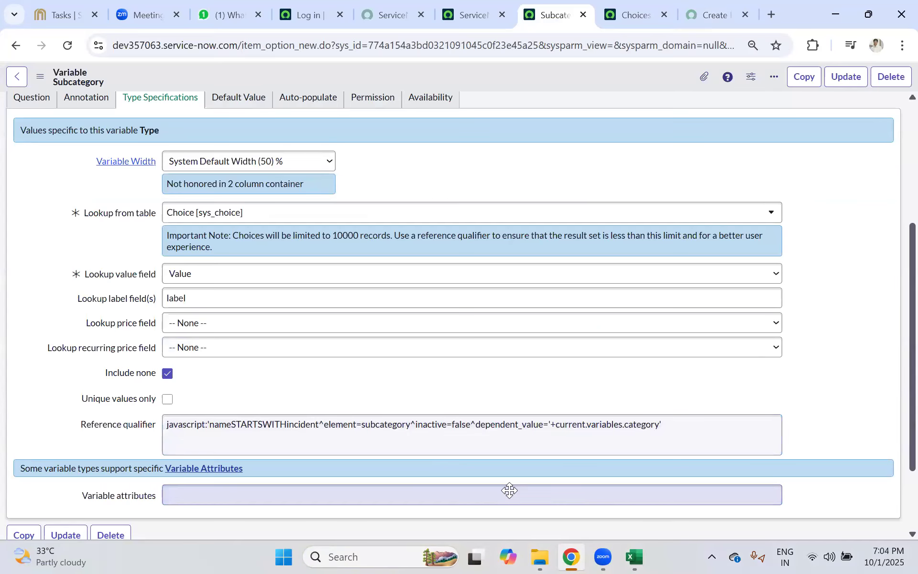
click(264, 424)
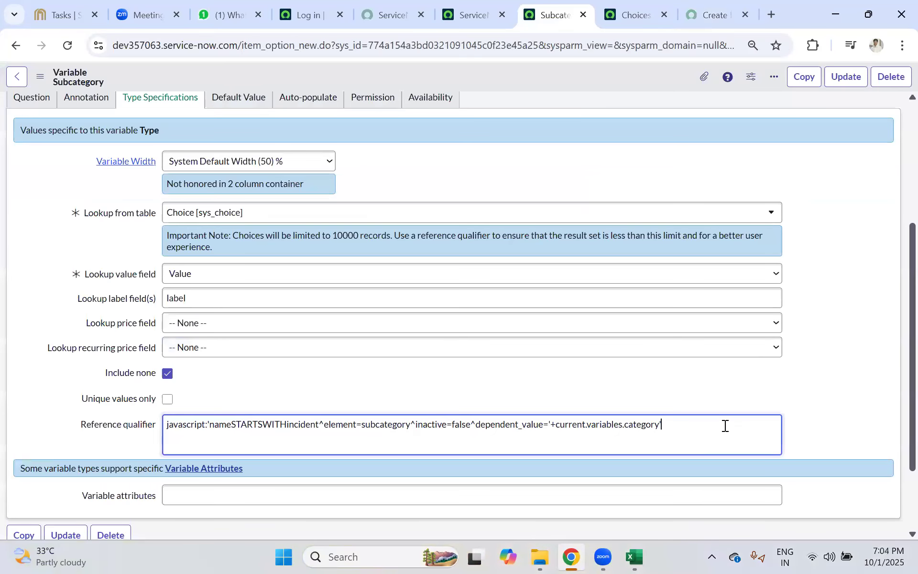
key(Return)
text(javascript:'name=incident^element=subcategory^inactive=false^dependent_value='+current.variables.category)
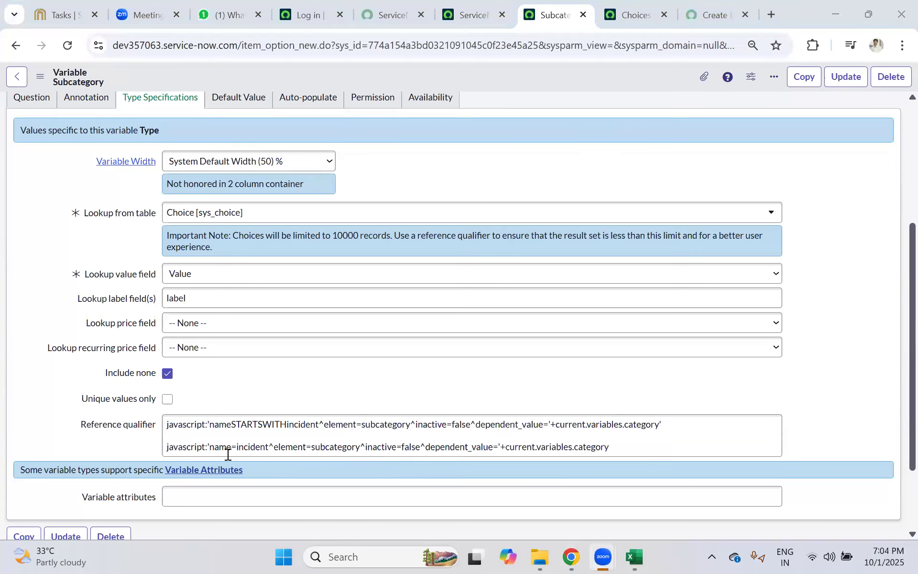
Compare the two reference qualifier lines part by part, from the table condition to the closing current.variables.category expression.
click(286, 442)
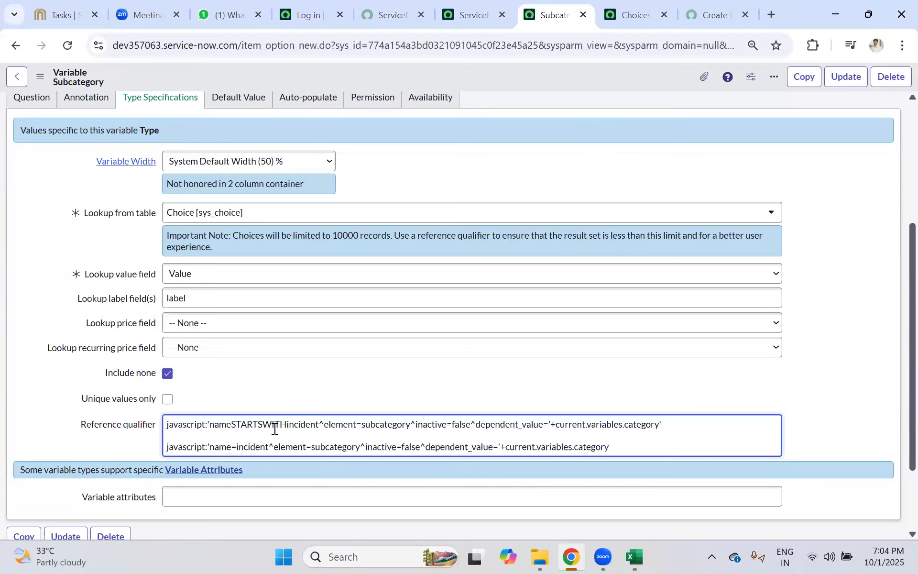
click(334, 447)
click(441, 424)
drag(413, 447, 417, 446)
click(484, 446)
click(430, 446)
drag(498, 447, 501, 447)
click(606, 448)
Replace everything after javascript:' in the first qualifier line with the matching part of the second line, starting at name=incident.
drag(235, 446, 613, 445)
key(ctrl+c)
click(281, 447)
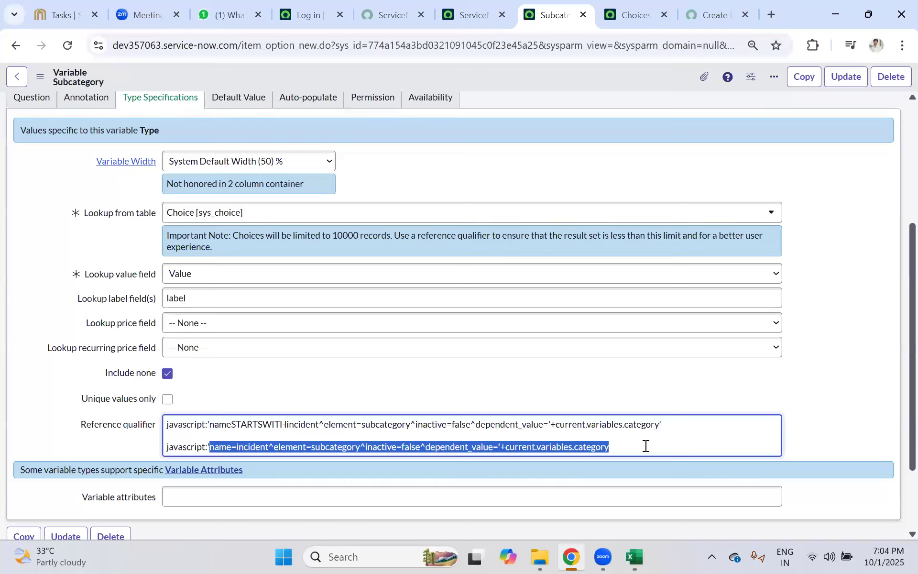
click(325, 420)
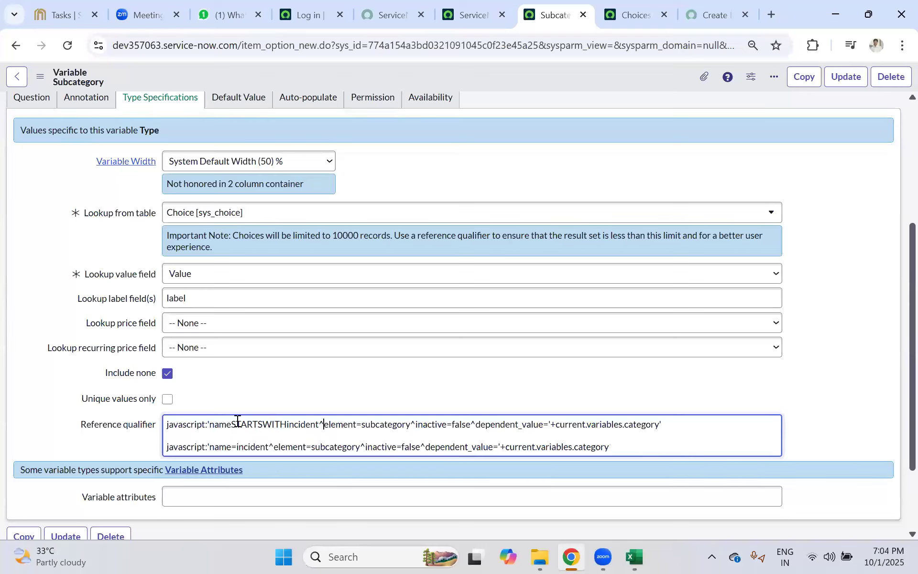
drag(212, 424, 850, 436)
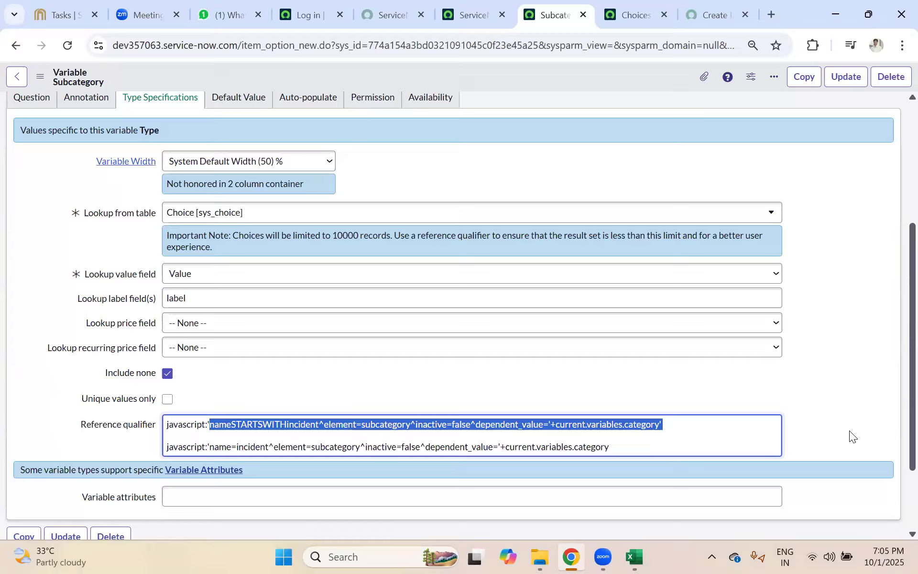
key(ctrl+v)
click(624, 436)
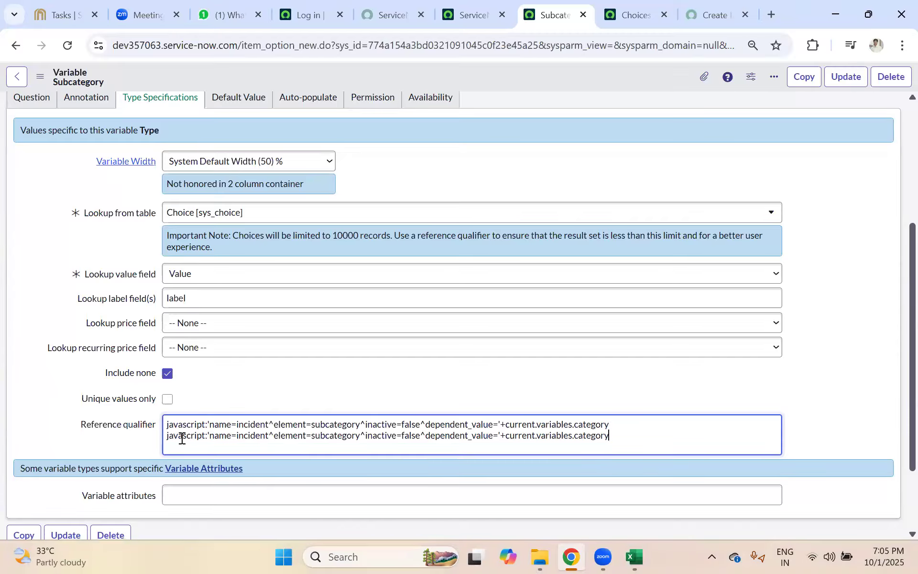
Remove the duplicate second line from the reference qualifier and save the Subcategory variable.
shift+click(166, 438)
key(BackSpace)
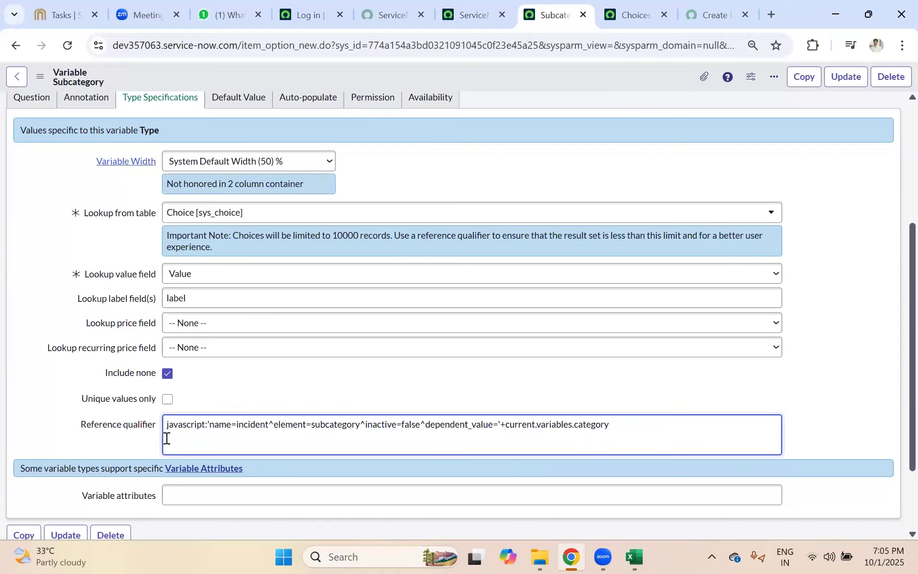
text(y)
click(549, 425)
click(623, 428)
right_click(557, 79)
click(565, 80)
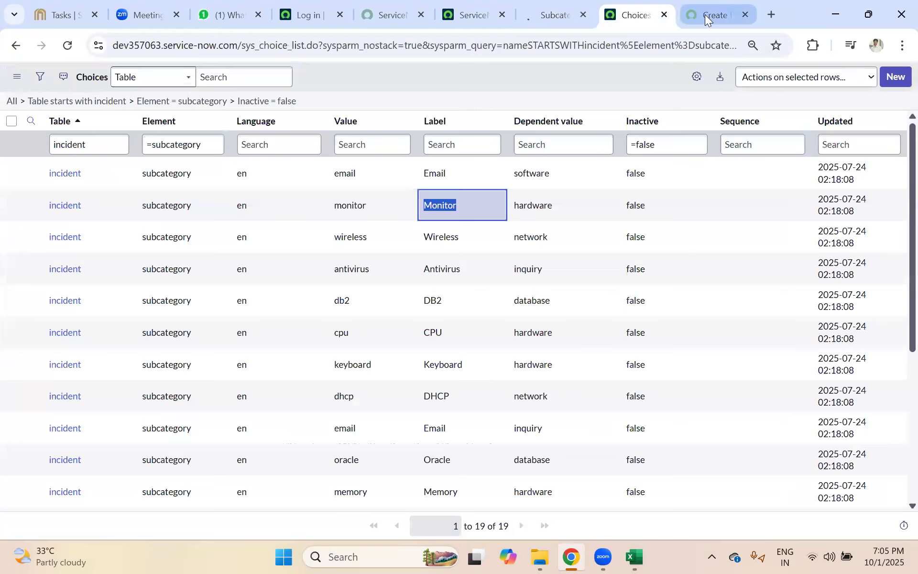
Reload the portal's Create Incident form and test it with Category Database and Subcategory DB2.
click(708, 14)
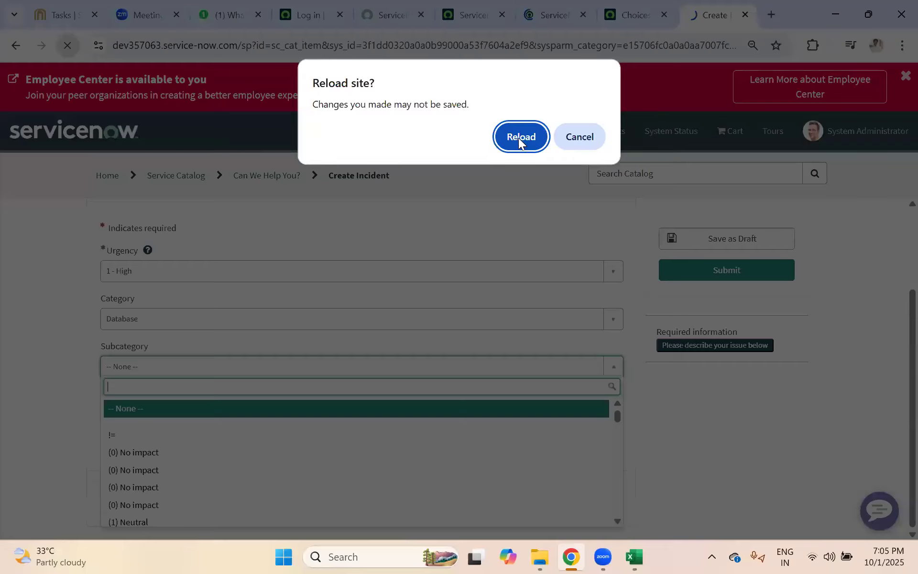
click(519, 137)
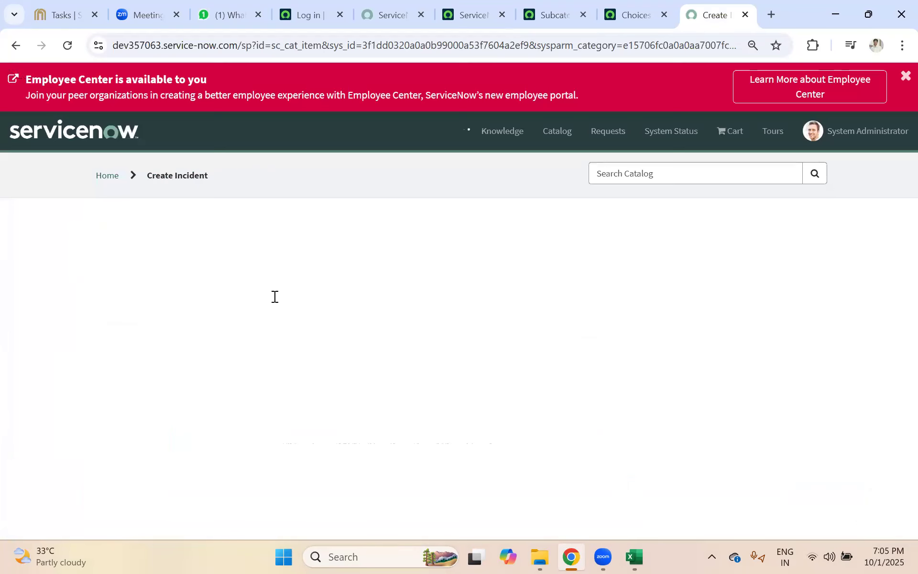
scroll(256, 316, down, 3)
click(133, 319)
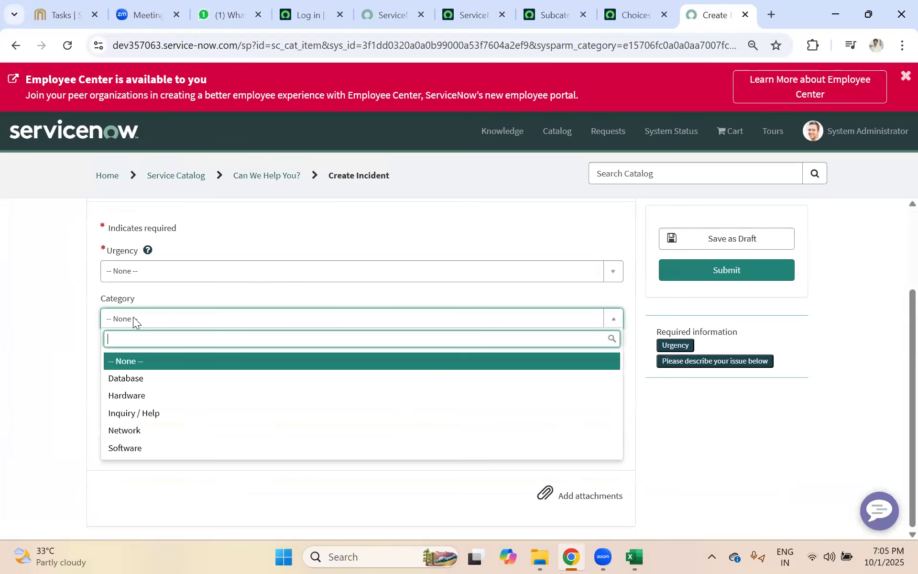
click(139, 377)
click(140, 366)
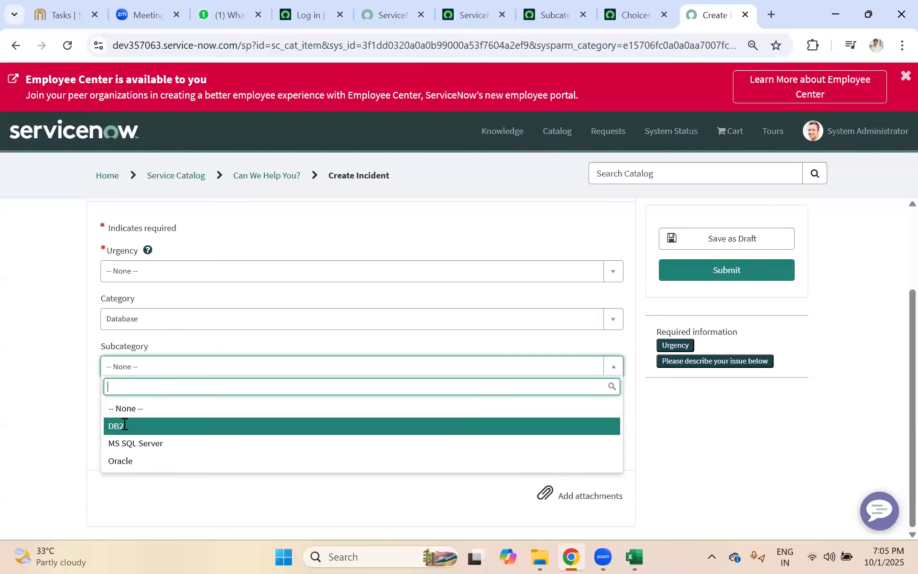
click(123, 426)
Test the dependency again with Category Hardware and Subcategory CPU on the portal form.
click(132, 325)
click(138, 394)
click(140, 366)
click(120, 427)
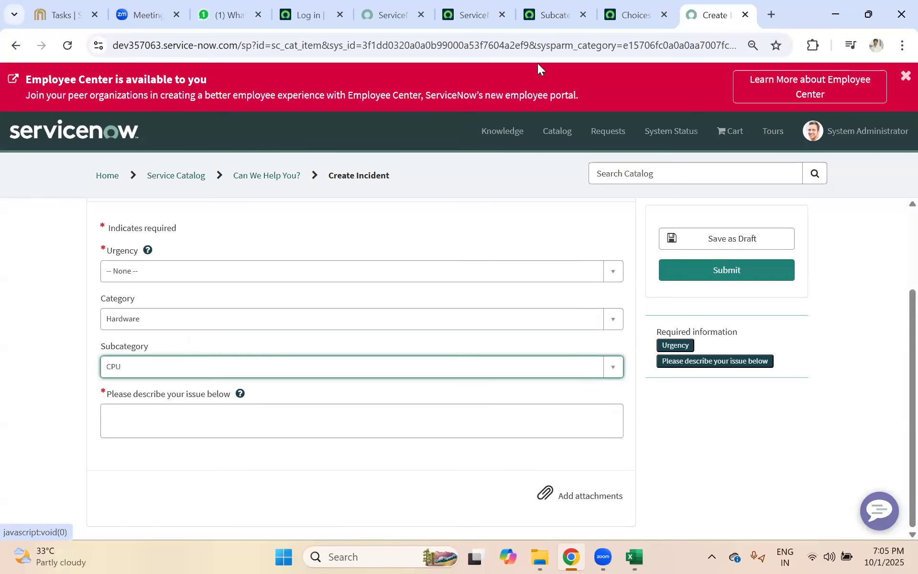
Return to the Subcategory variable and review its reference qualifier, separating the javascript: prefix from the query after it.
click(626, 6)
click(546, 7)
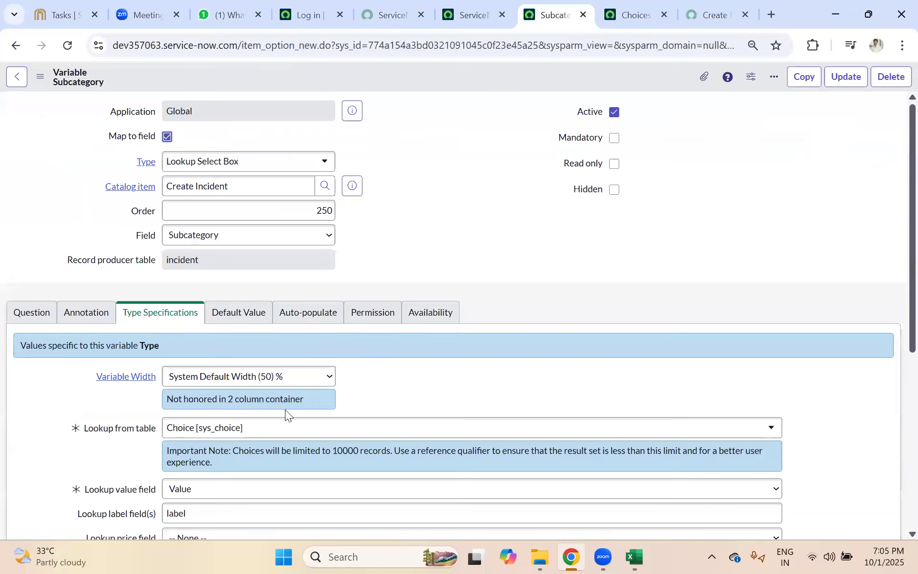
scroll(222, 390, down, 5)
drag(664, 358, 152, 359)
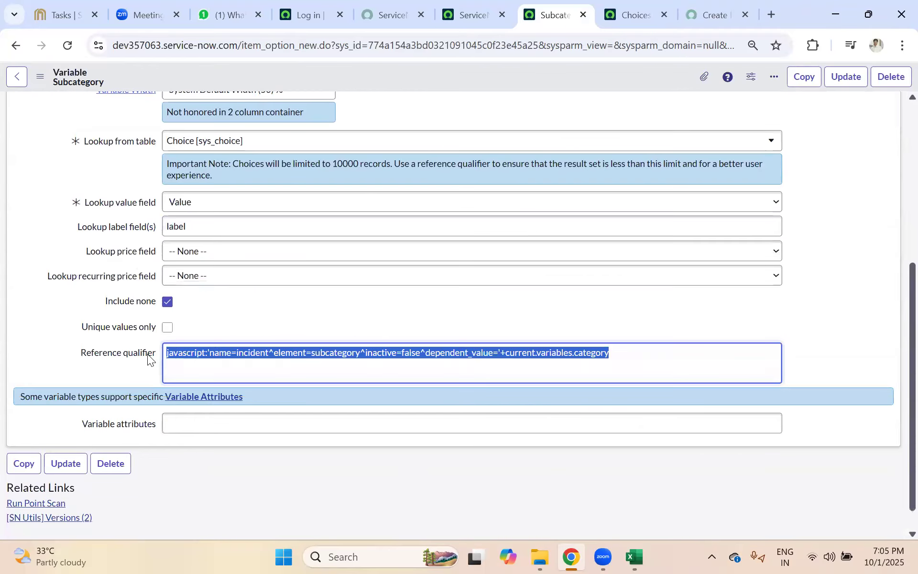
click(209, 353)
drag(209, 354, 147, 356)
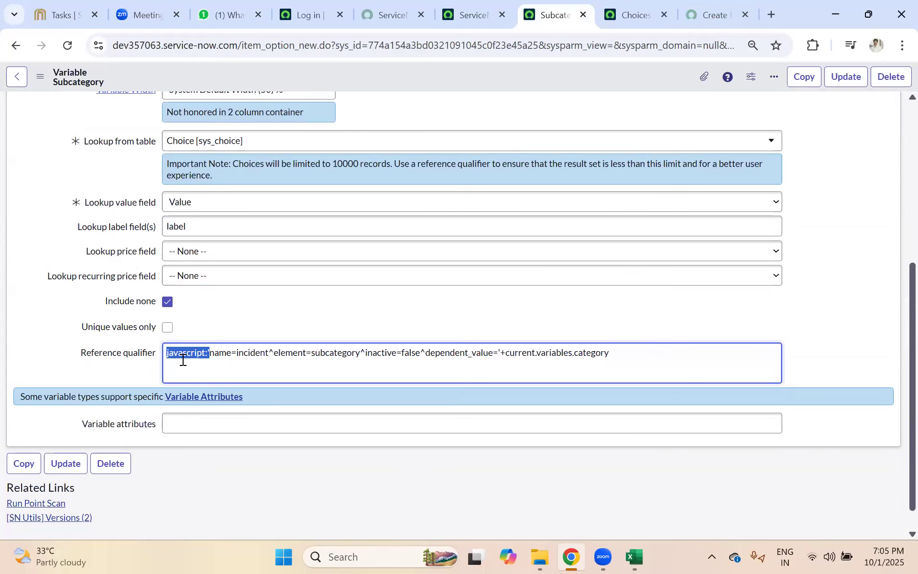
click(210, 355)
drag(211, 355, 610, 353)
Find Choice Lists by searching the navigator for choice, and open it in a new browser tab.
click(477, 8)
click(141, 81)
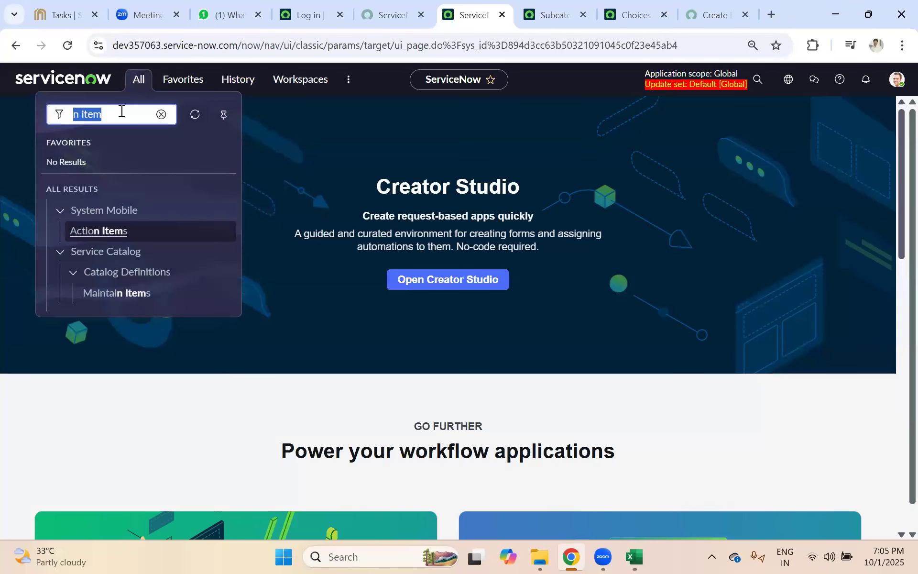
text(choice)
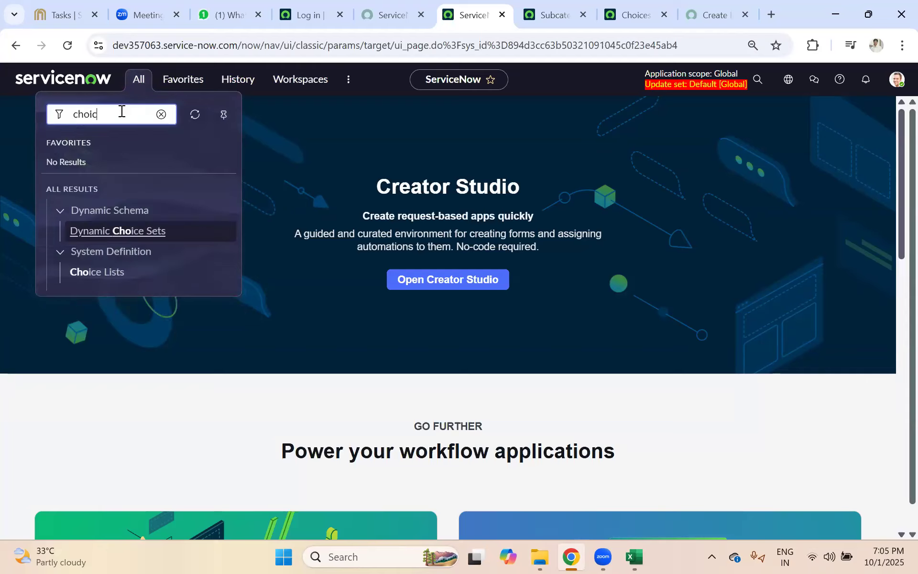
middle_click(104, 273)
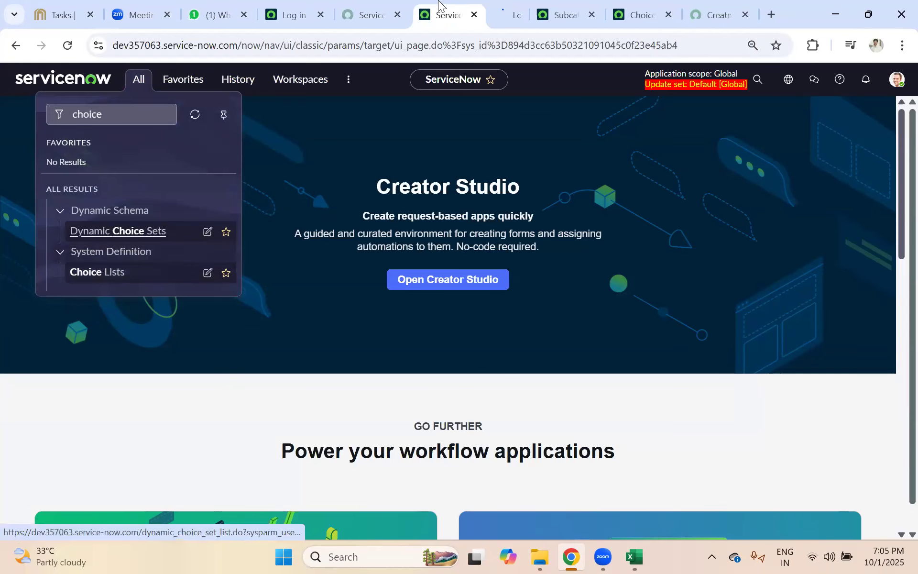
click(485, 18)
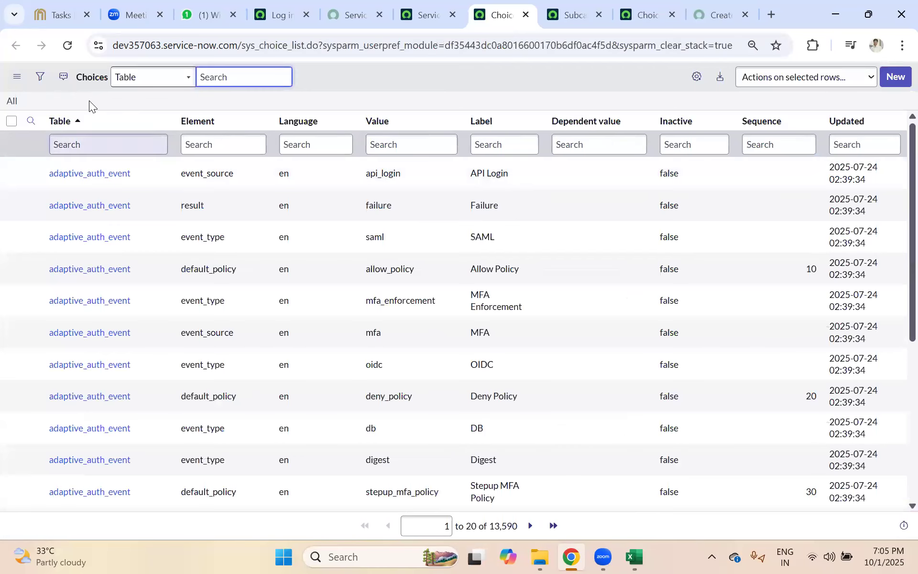
Filter the choices to tables starting with incident and copy the filter's query.
click(111, 146)
click(128, 168)
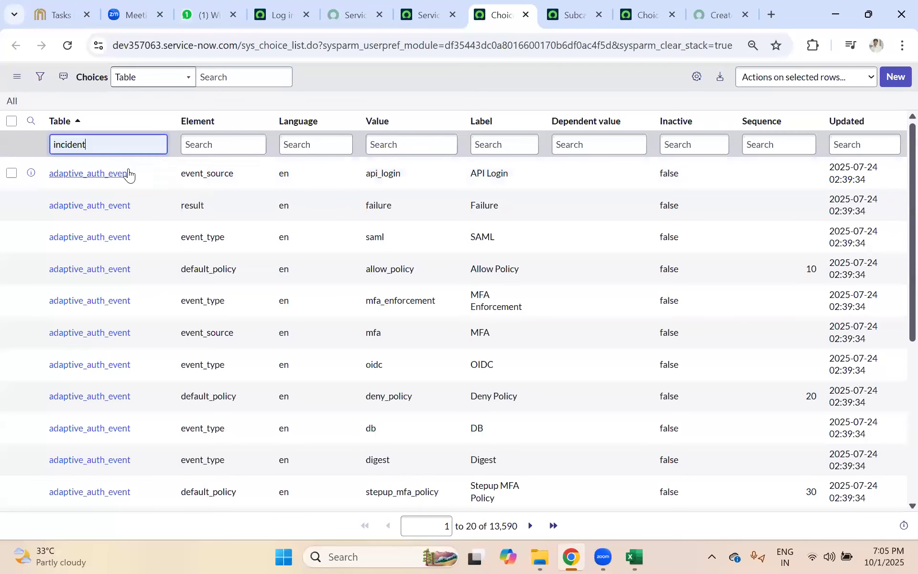
key(Return)
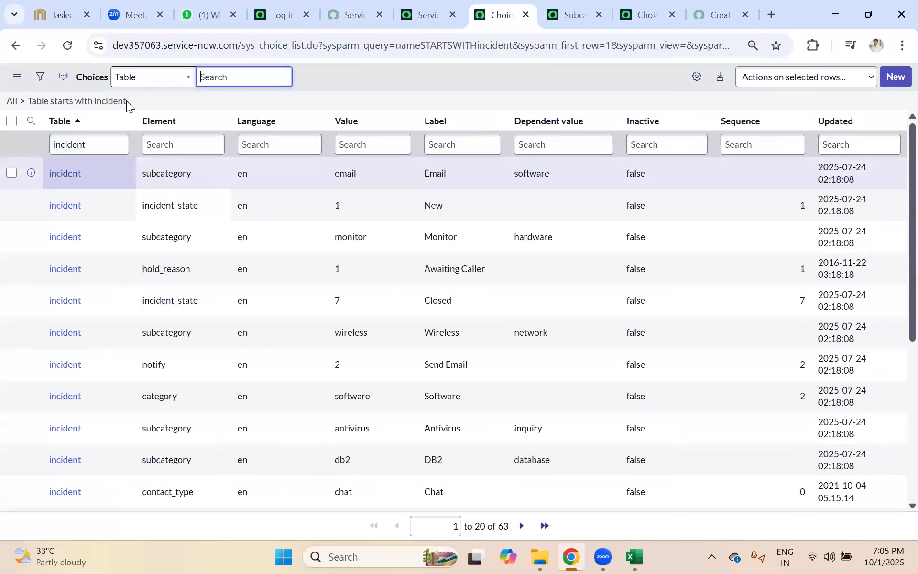
right_click(112, 103)
click(141, 130)
Replace the query after javascript:' in Subcategory's reference qualifier with the copied nameSTARTSWITHincident, ending with a single quote.
click(633, 12)
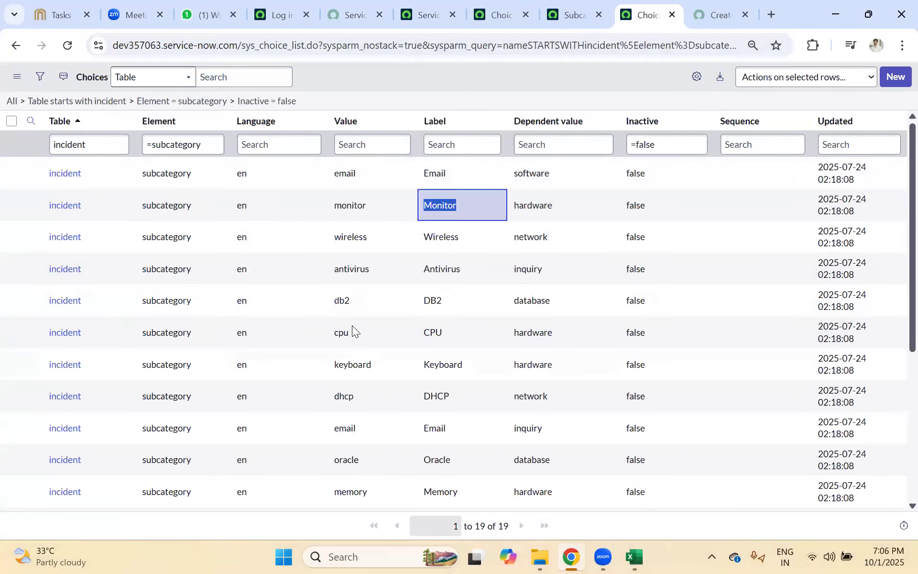
click(574, 7)
click(372, 353)
drag(212, 352, 614, 352)
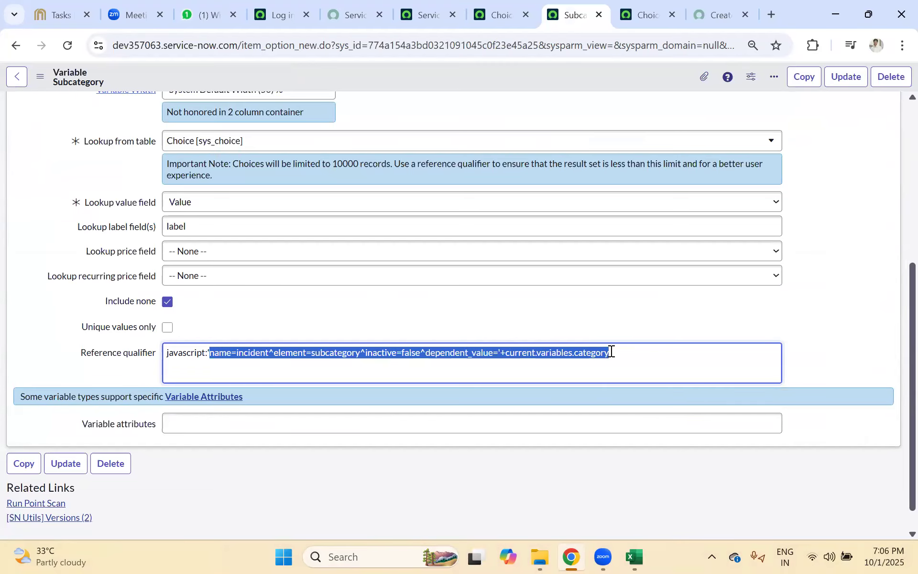
key(ctrl+v)
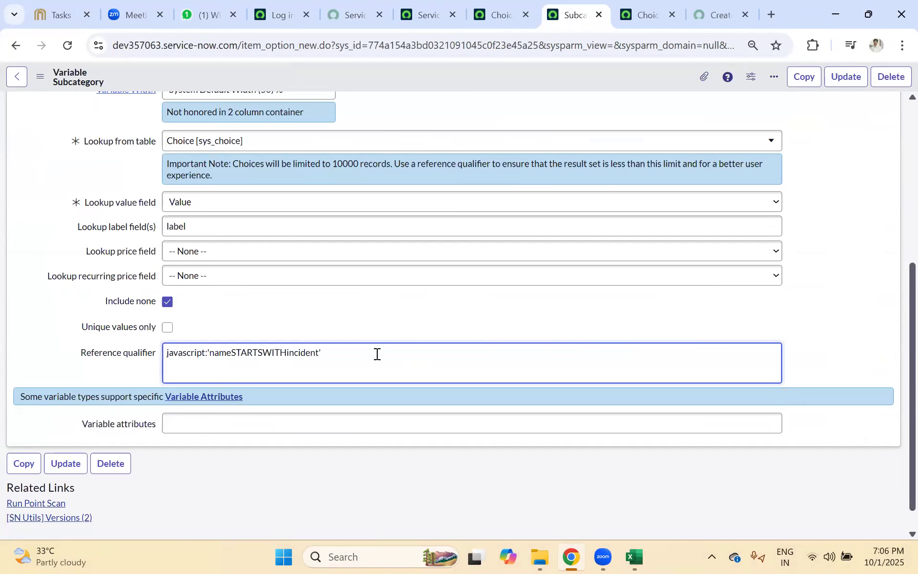
drag(355, 355, 168, 353)
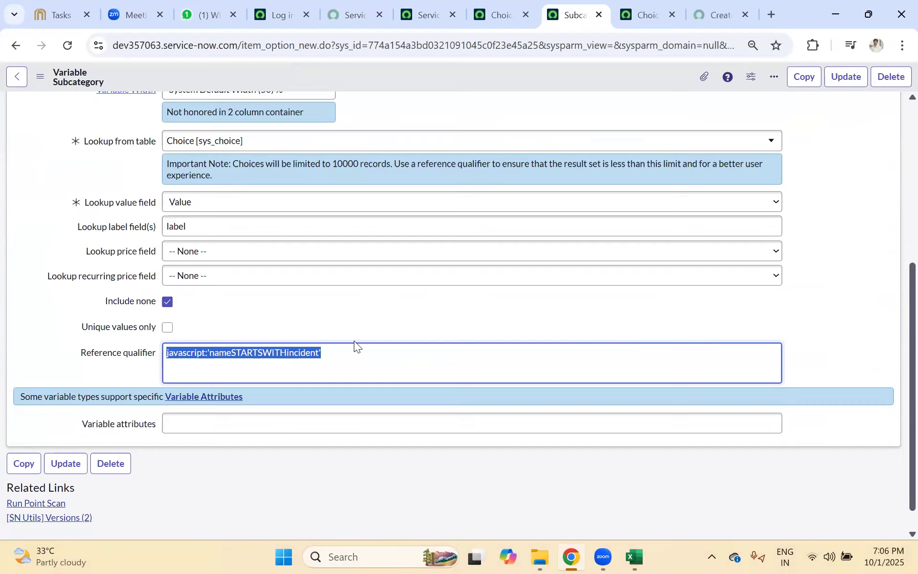
drag(383, 351, 164, 351)
click(375, 352)
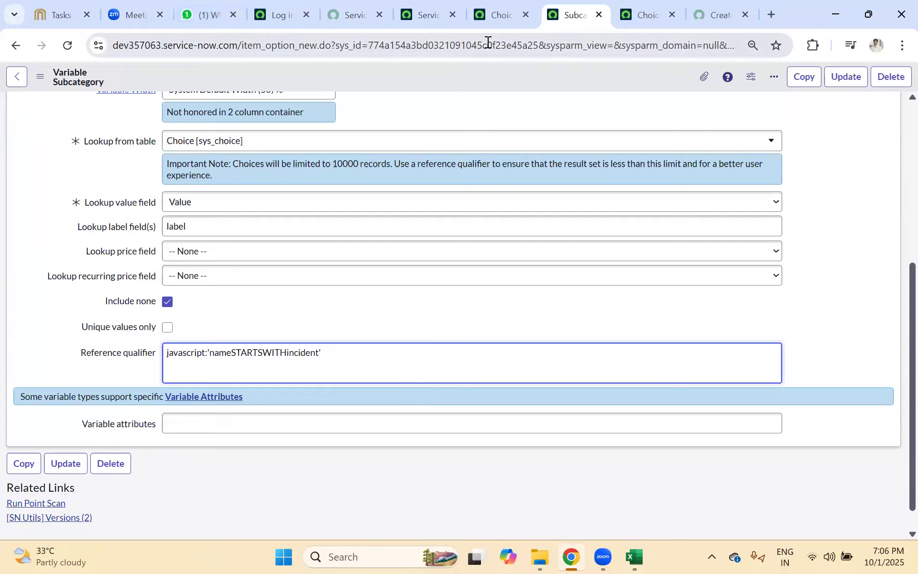
Check the filtered incident subcategory choices and reload the Subcategory variable form, discarding the unsaved reference qualifier edit.
click(495, 14)
click(574, 14)
click(634, 17)
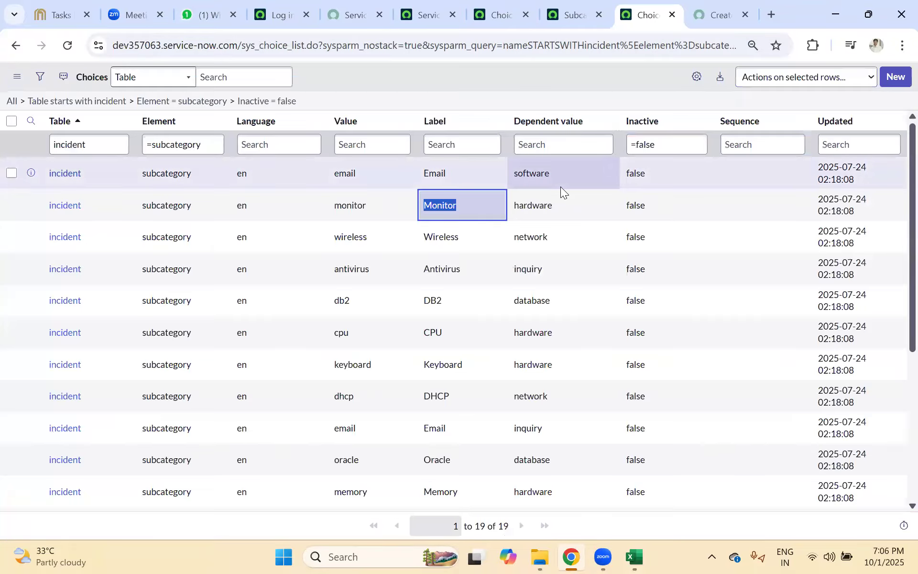
click(578, 12)
click(67, 45)
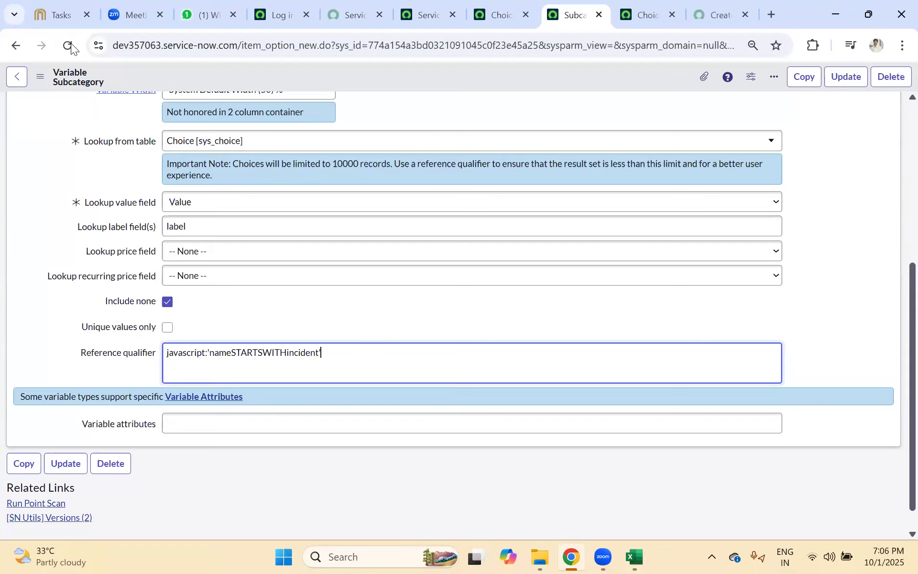
click(508, 142)
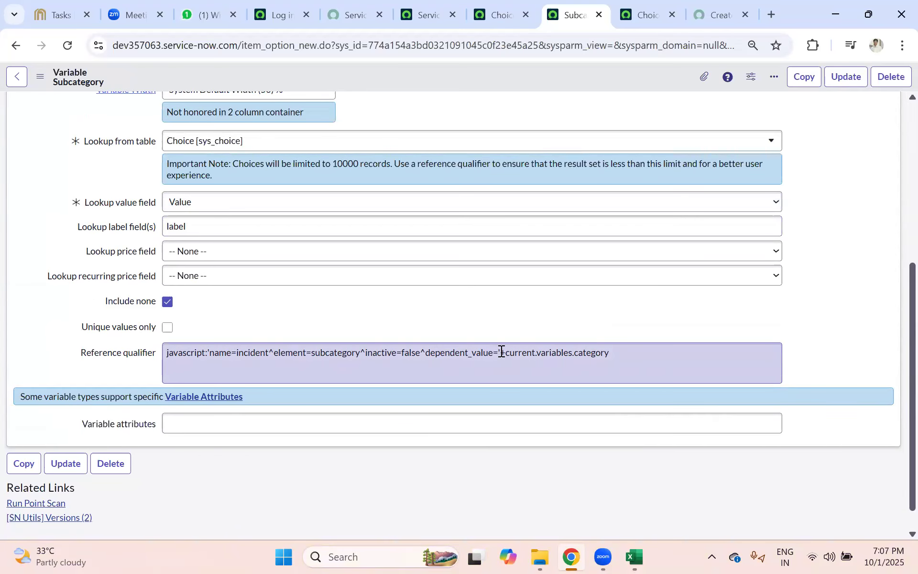
Examine the dependent_value='+current.variables.category condition at the end of the Subcategory variable's reference qualifier.
click(500, 351)
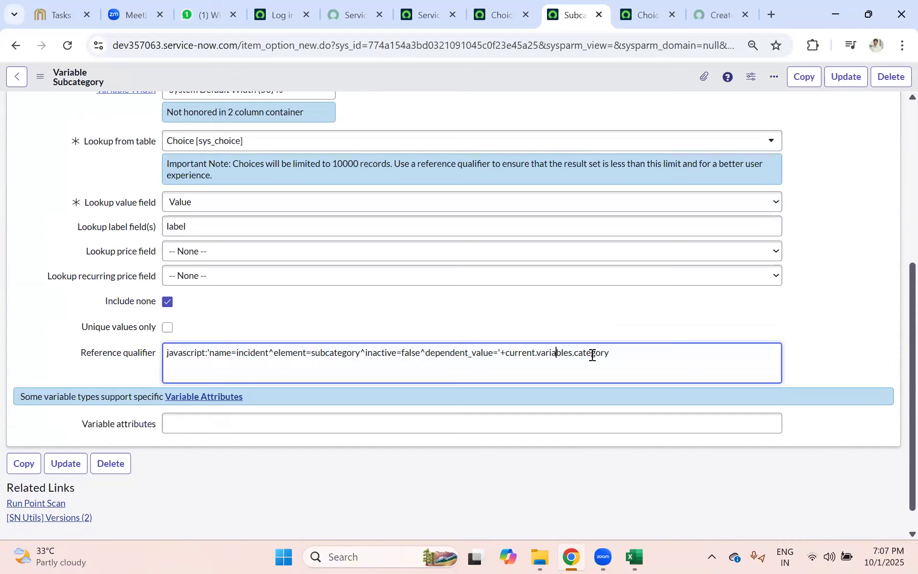
drag(623, 353, 425, 352)
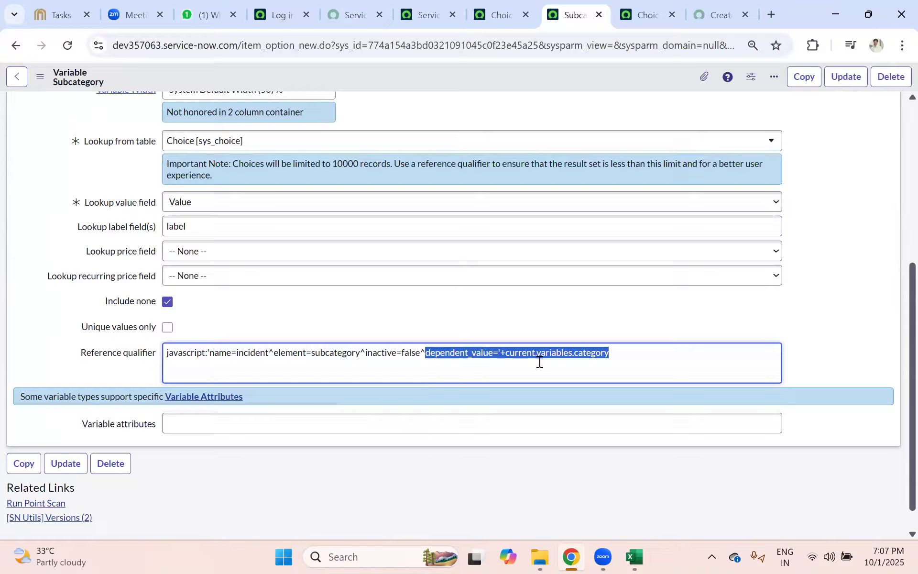
click(493, 355)
drag(493, 355, 426, 354)
drag(494, 354, 633, 353)
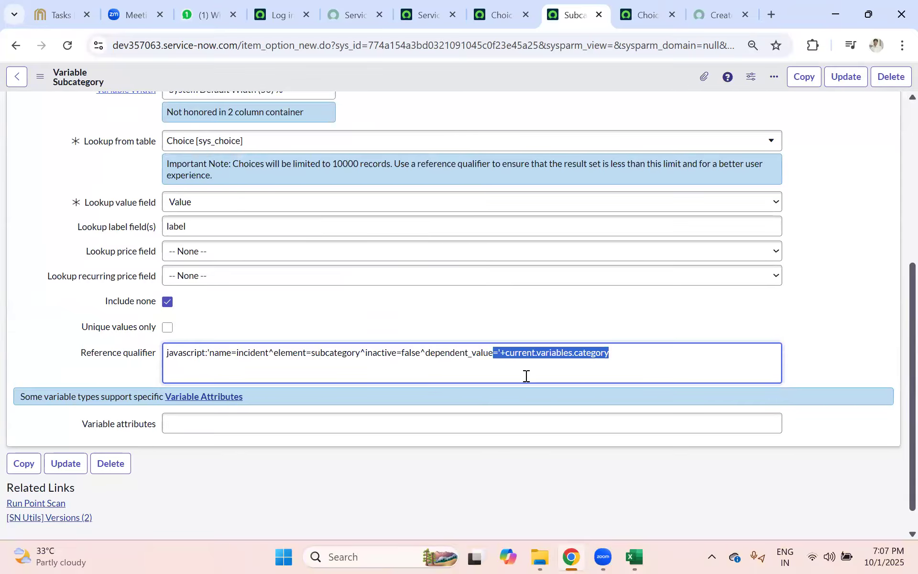
click(551, 375)
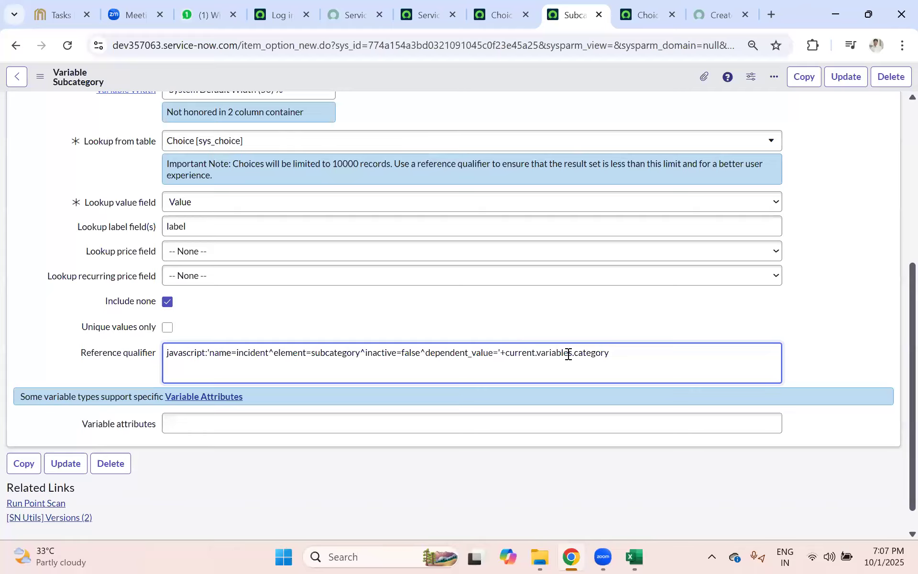
drag(574, 353, 631, 354)
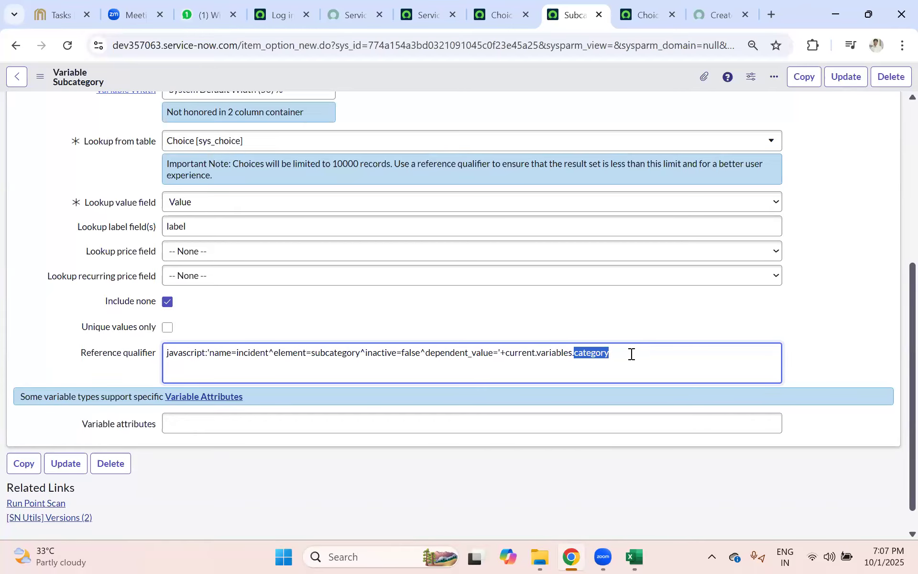
Check the Category field's variable name on the Create Incident catalog form.
click(647, 14)
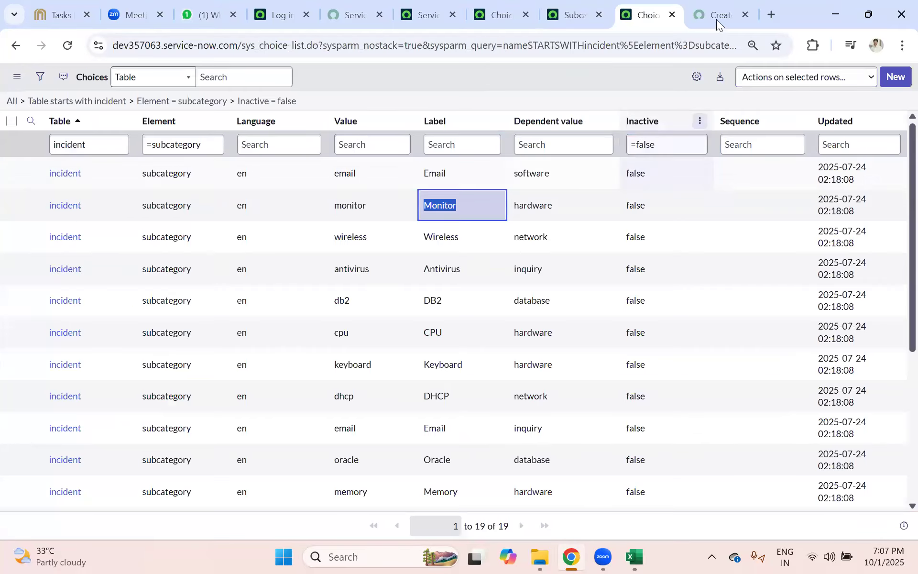
click(716, 16)
double_click(687, 430)
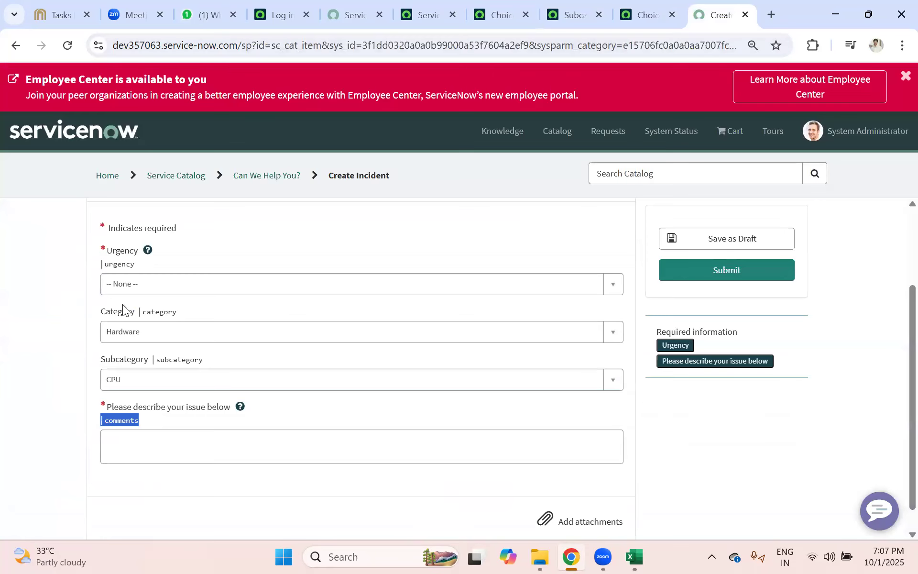
drag(186, 311, 101, 313)
drag(178, 312, 147, 312)
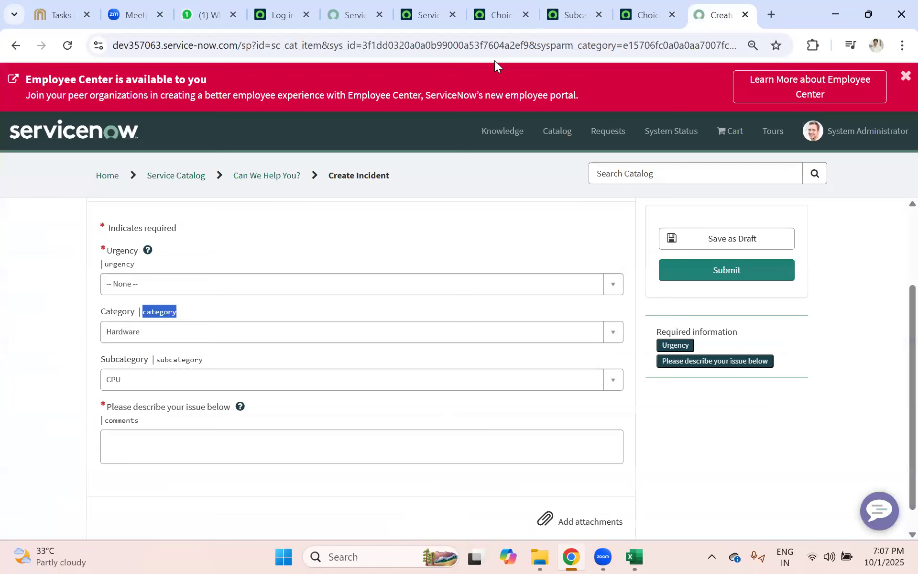
Return to the Subcategory variable form and select its entire reference qualifier expression for review.
click(635, 12)
click(566, 8)
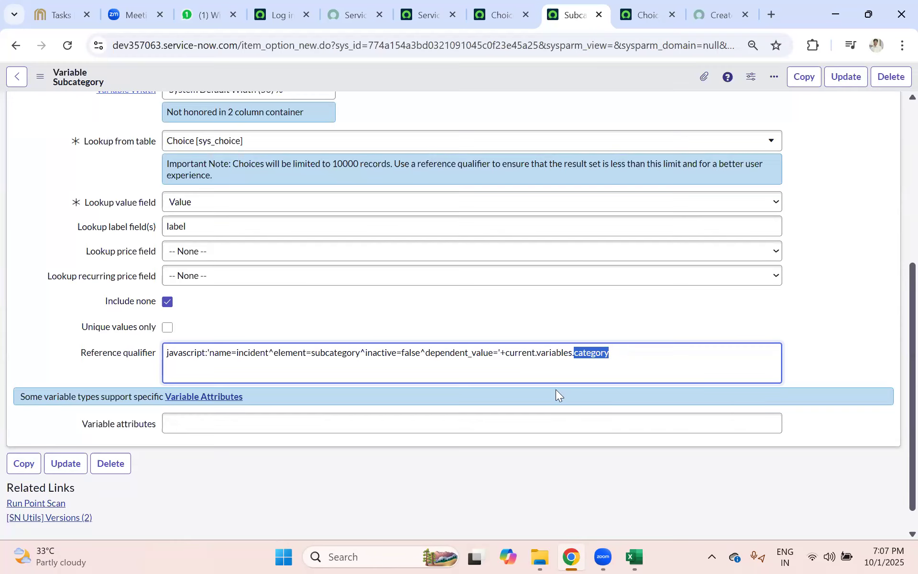
click(665, 355)
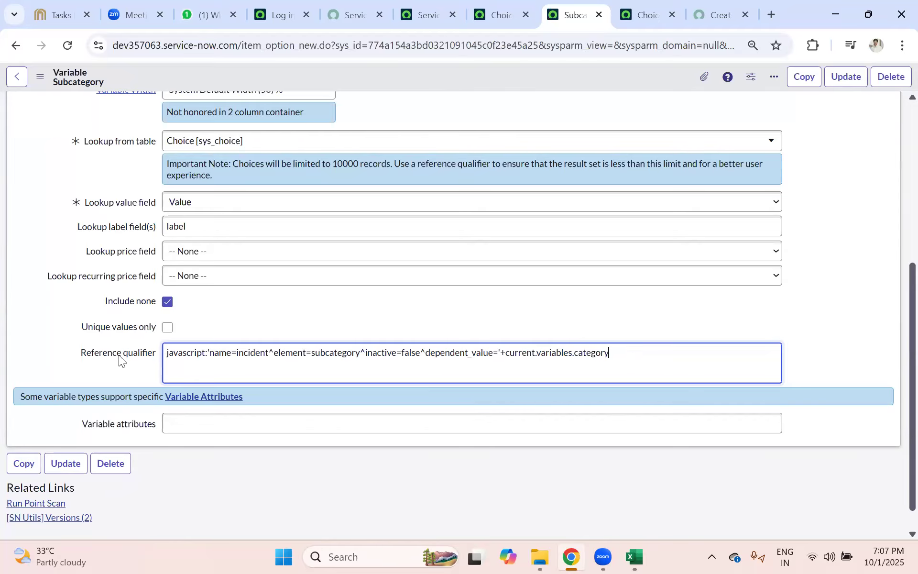
key(ctrl+a)
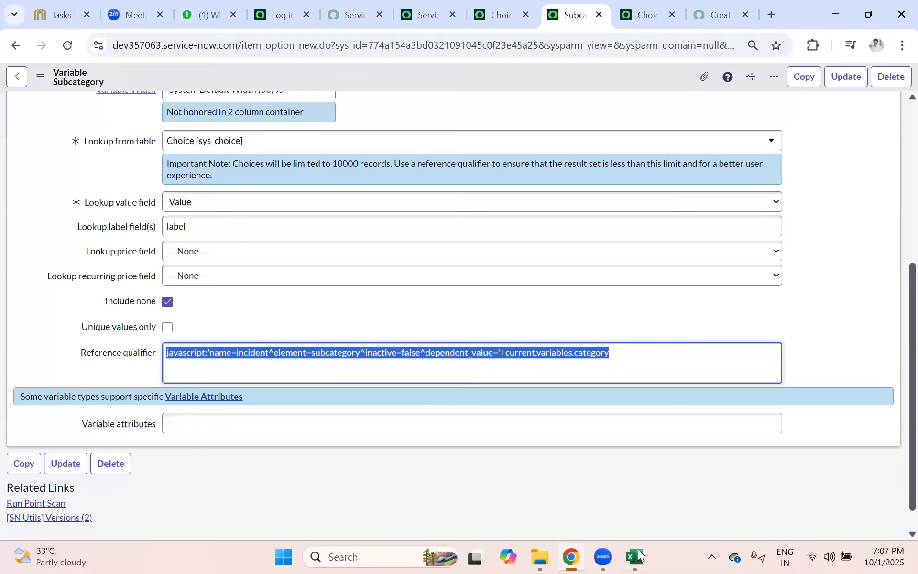
key(alt+Tab)
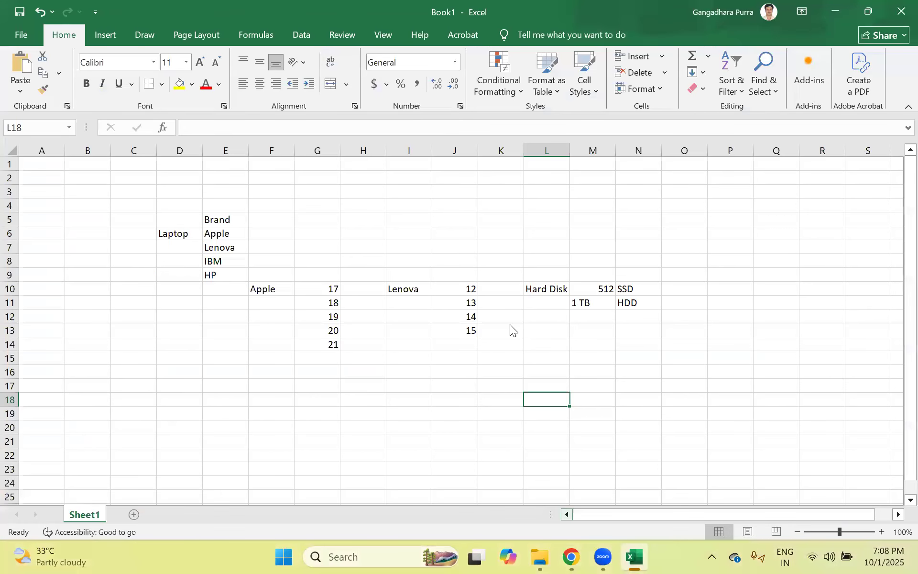
key(alt+Tab)
click(563, 14)
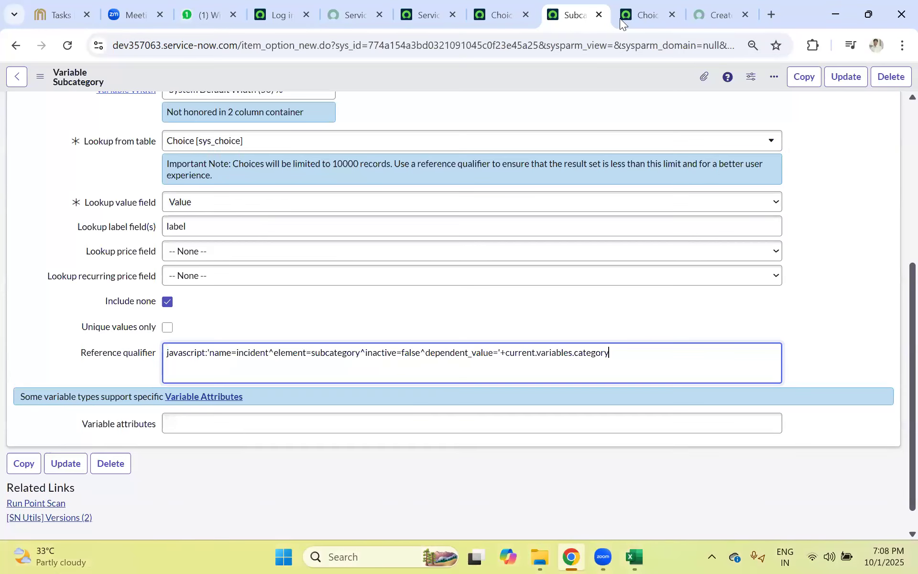
click(647, 14)
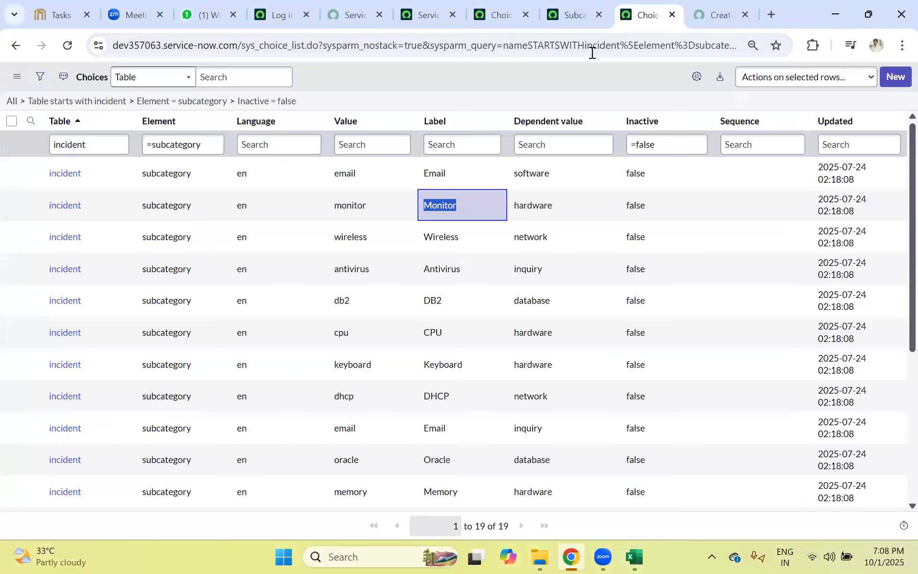
click(572, 13)
click(503, 4)
click(555, 14)
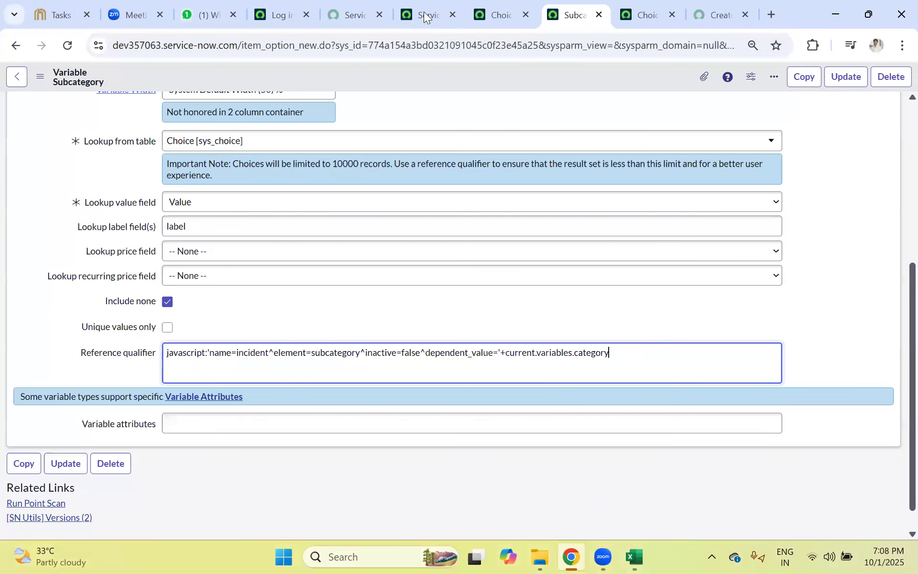
click(491, 12)
click(437, 12)
click(498, 14)
click(572, 15)
click(646, 14)
click(500, 15)
click(413, 9)
click(492, 12)
click(569, 13)
click(634, 12)
click(570, 14)
click(421, 14)
click(500, 14)
click(569, 14)
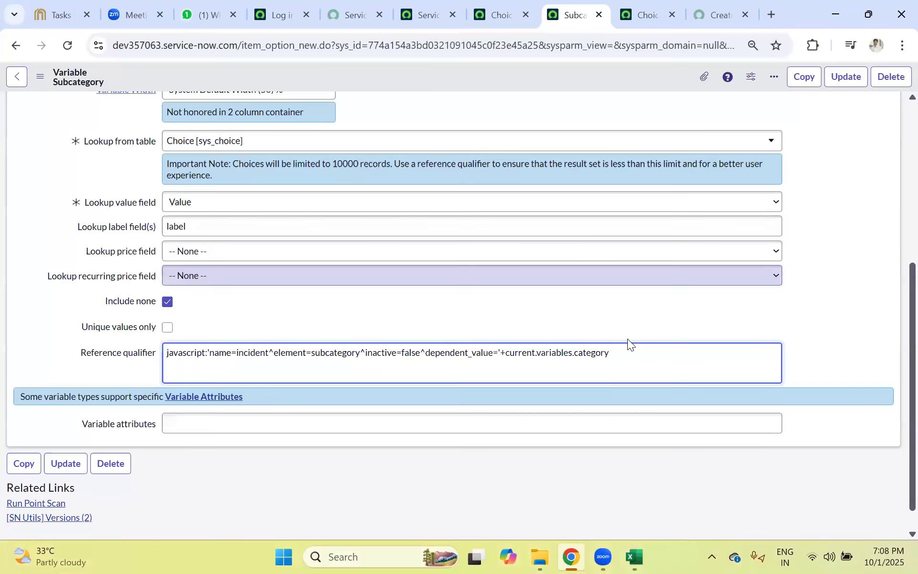
Review the Subcategory variable's full reference qualifier against the Create Incident form and the list of choices whose table starts with incident.
drag(667, 353, 150, 351)
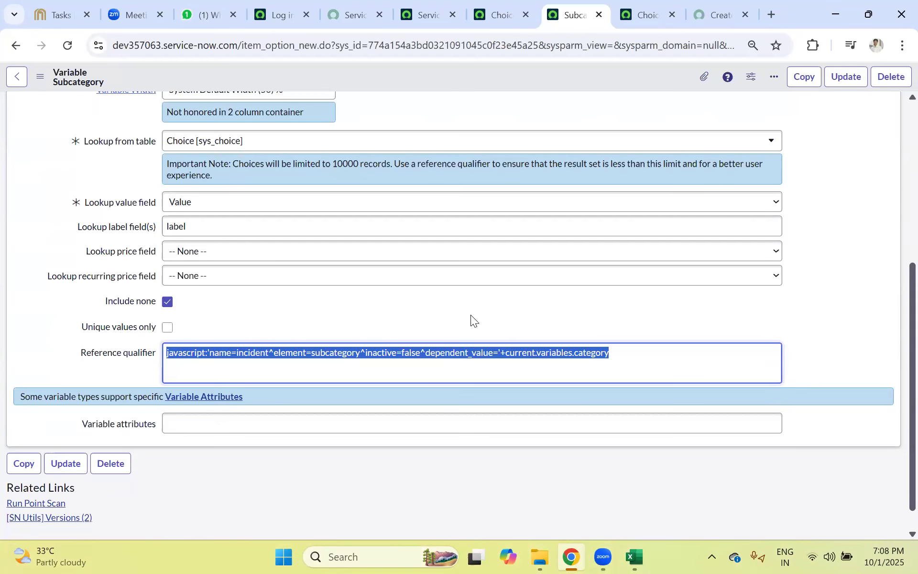
key(alt+Tab)
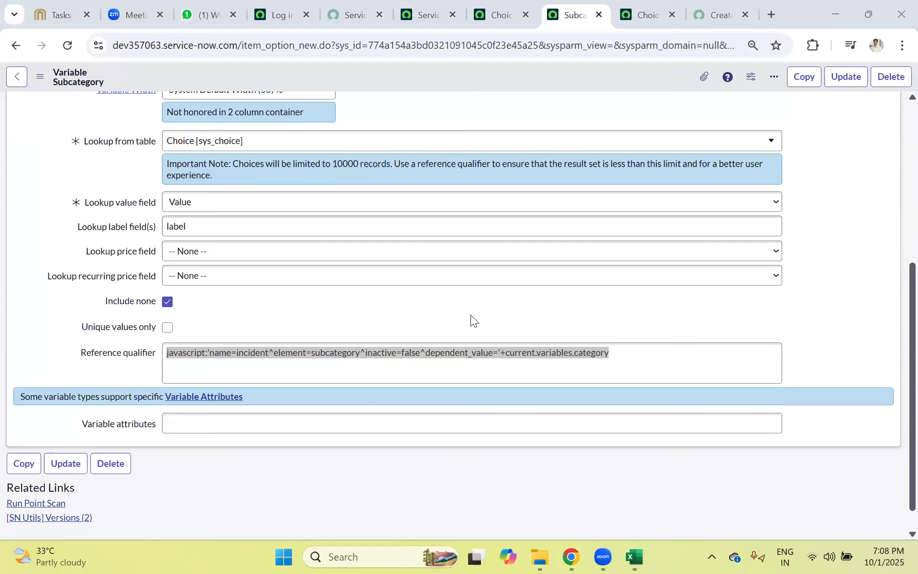
click(811, 298)
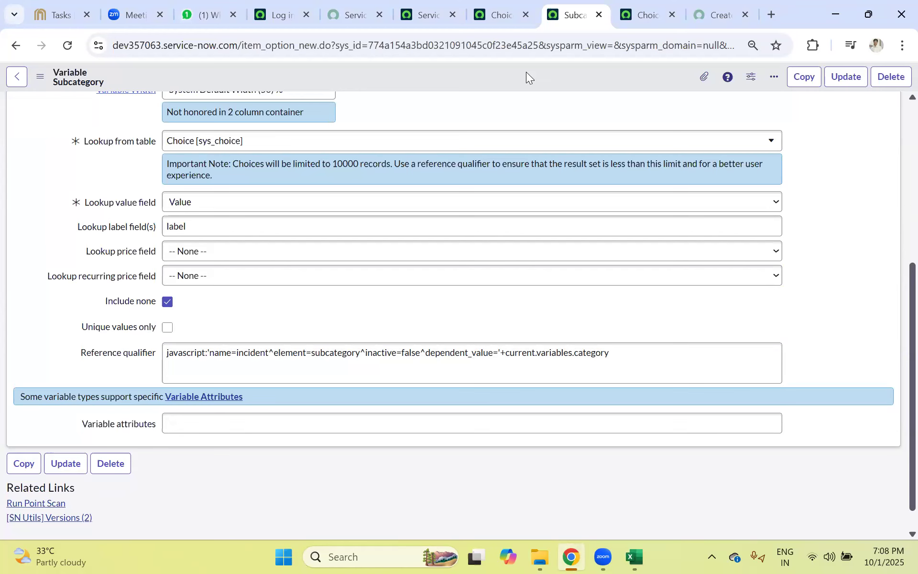
click(506, 17)
click(573, 17)
click(639, 16)
click(717, 16)
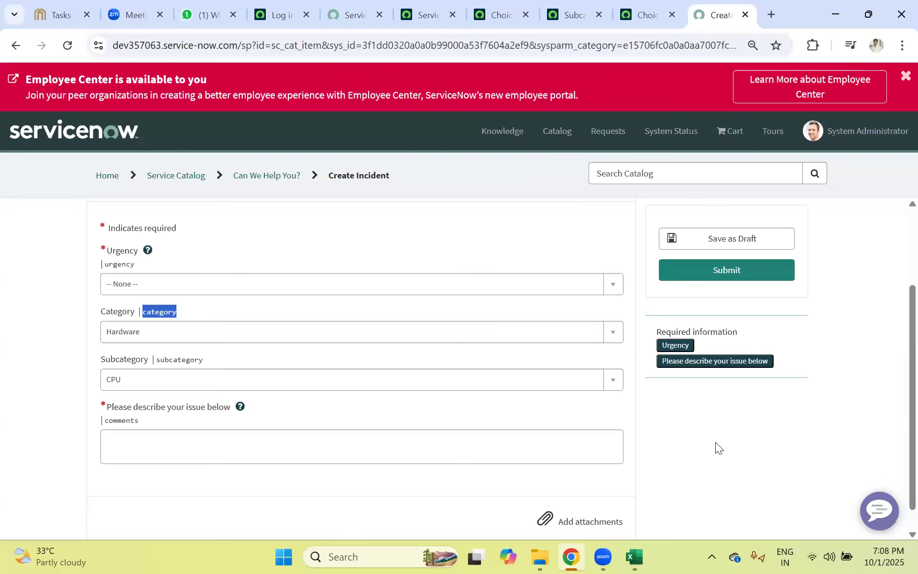
click(501, 16)
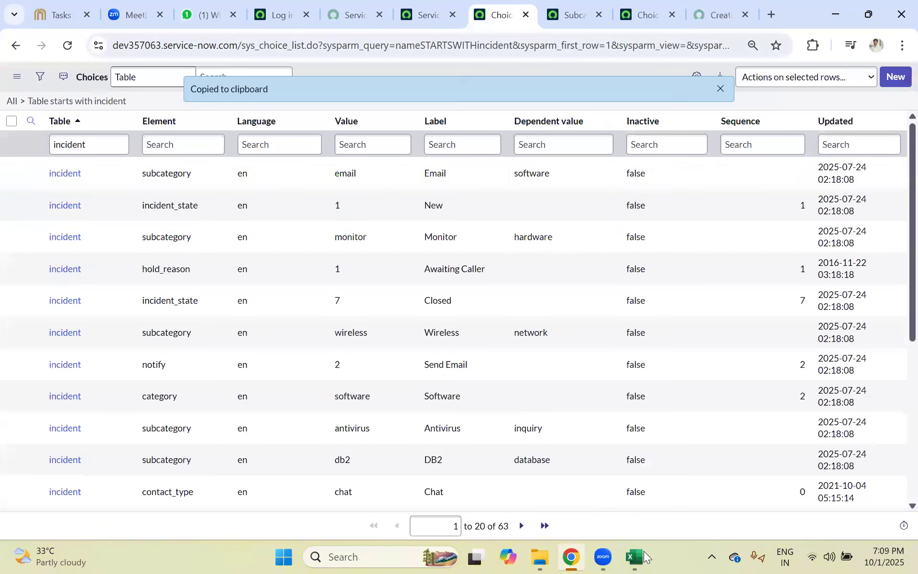
click(636, 558)
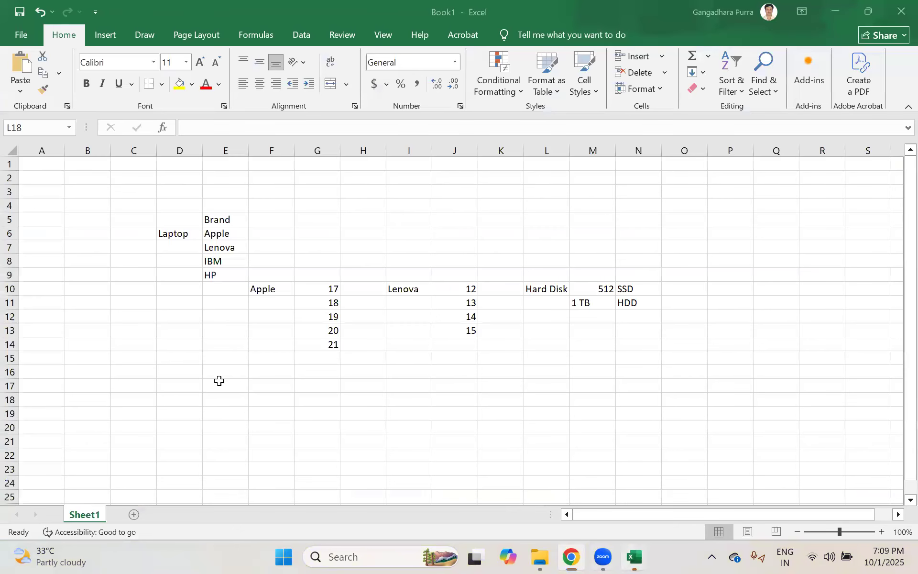
click(231, 398)
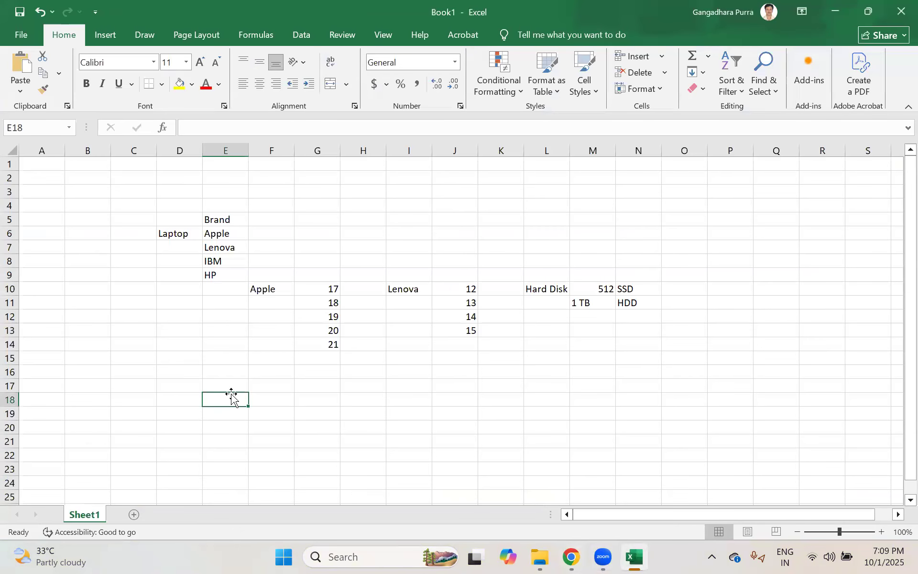
click(451, 371)
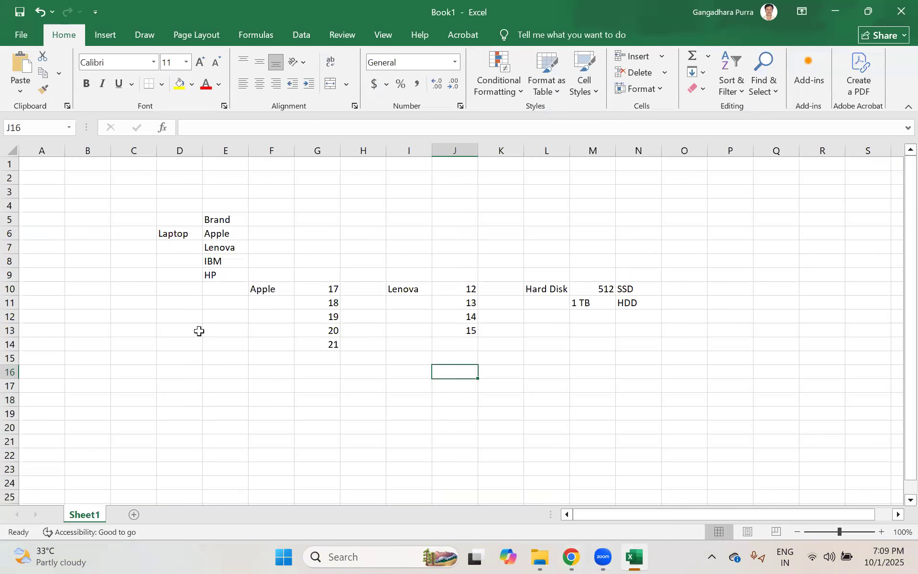
click(251, 355)
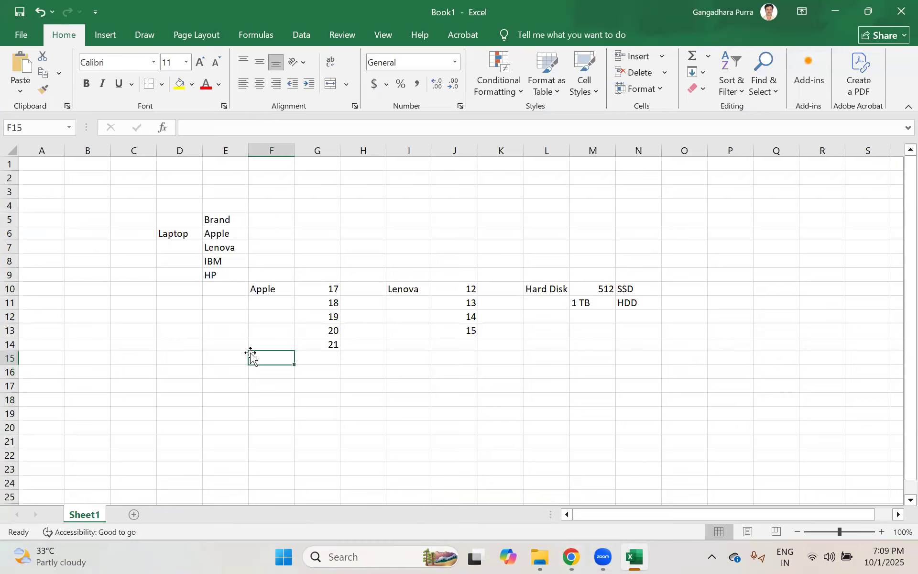
click(271, 400)
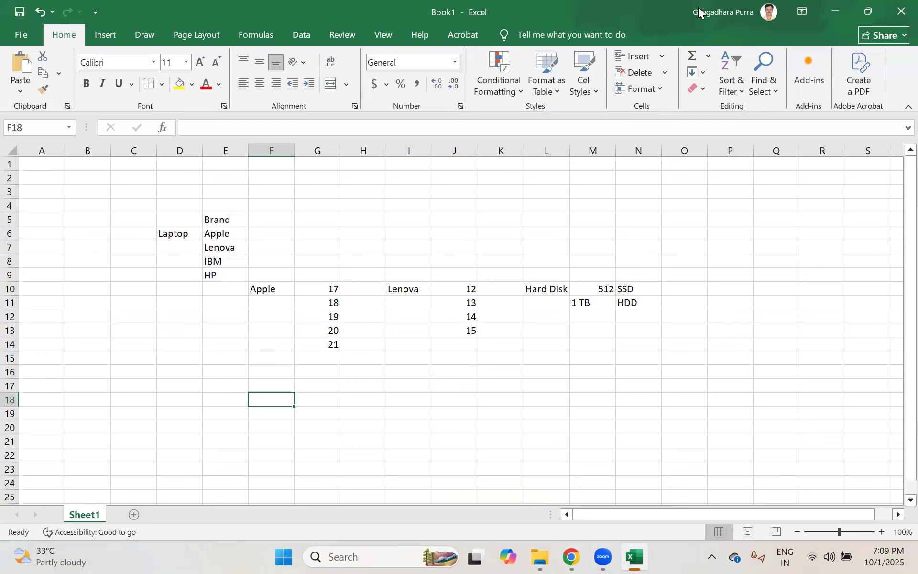
Switch to Chrome and open the amazon.in shopping site in a new tab, closing the surplus blank tabs.
key(alt+Tab)
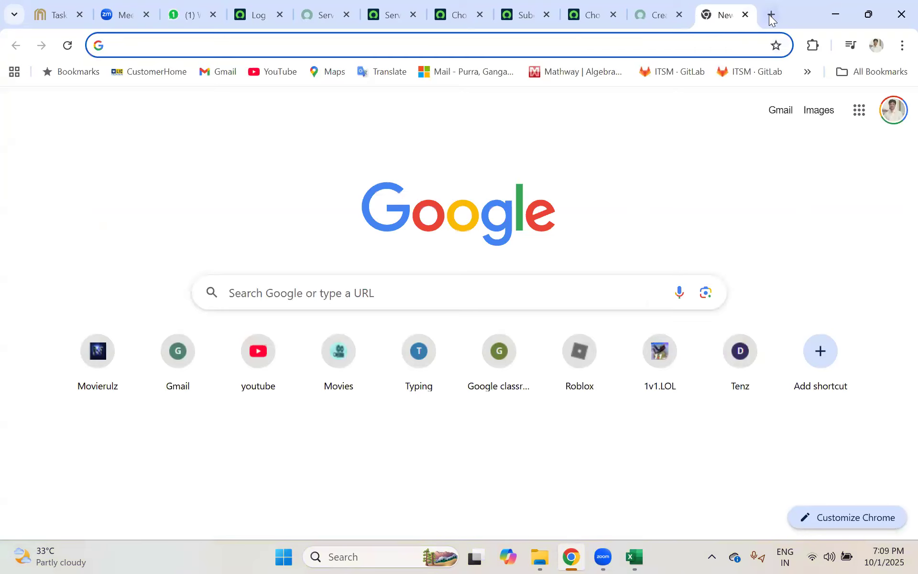
click(771, 14)
click(771, 15)
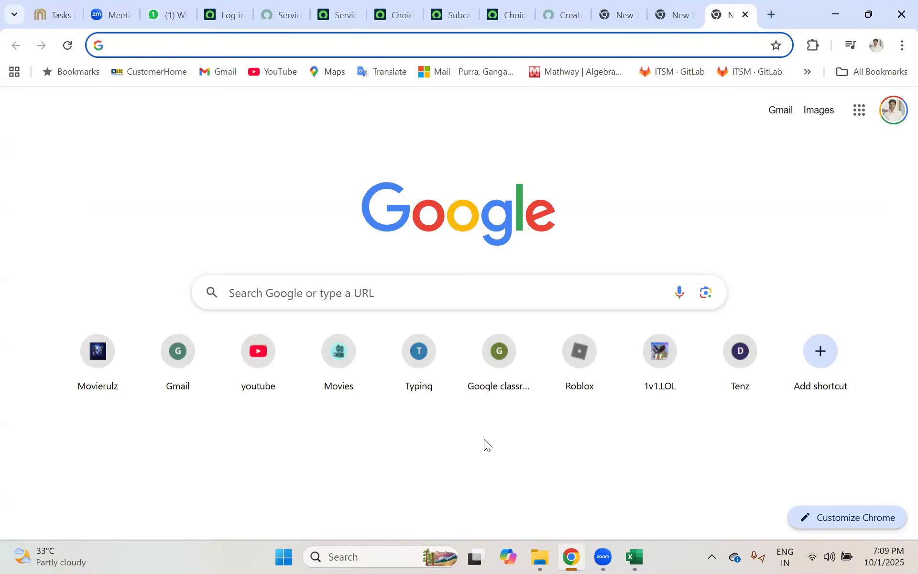
click(342, 279)
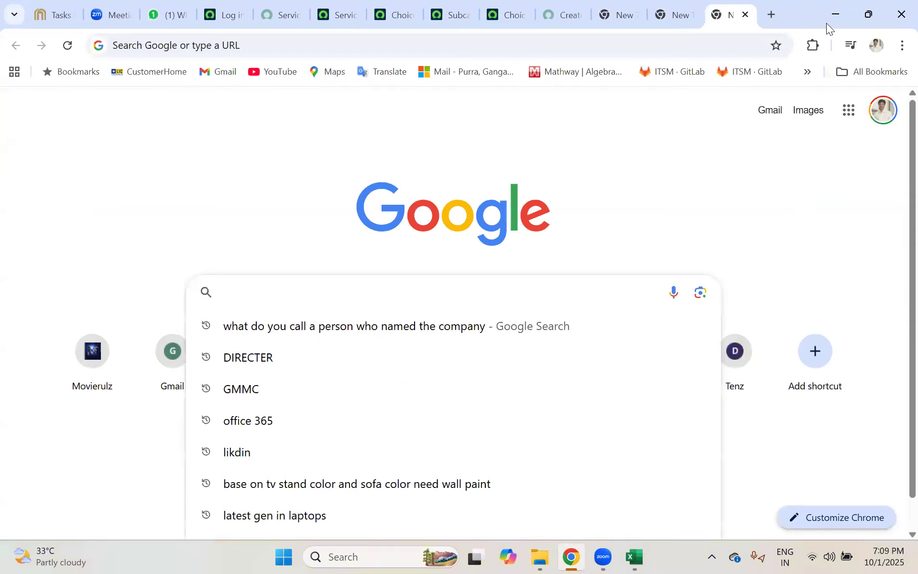
click(771, 14)
click(692, 15)
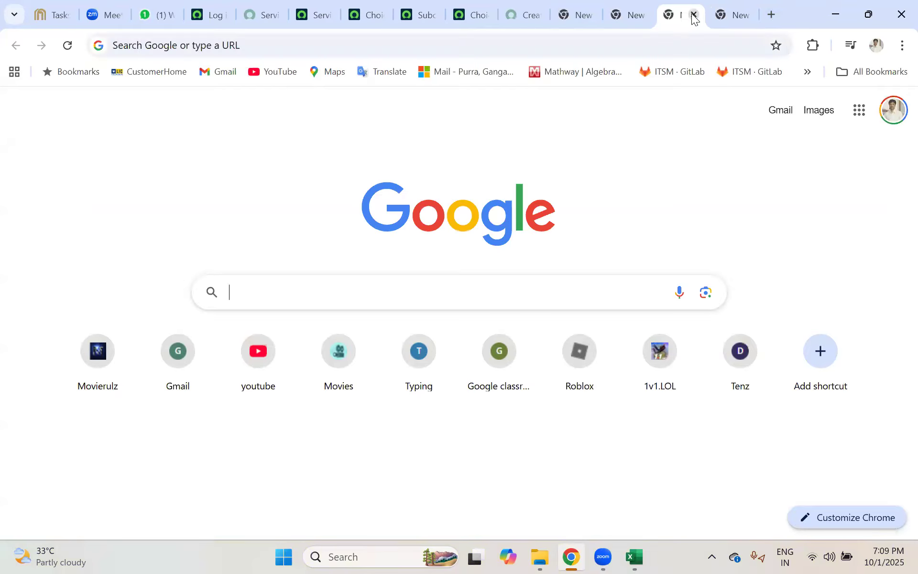
click(694, 15)
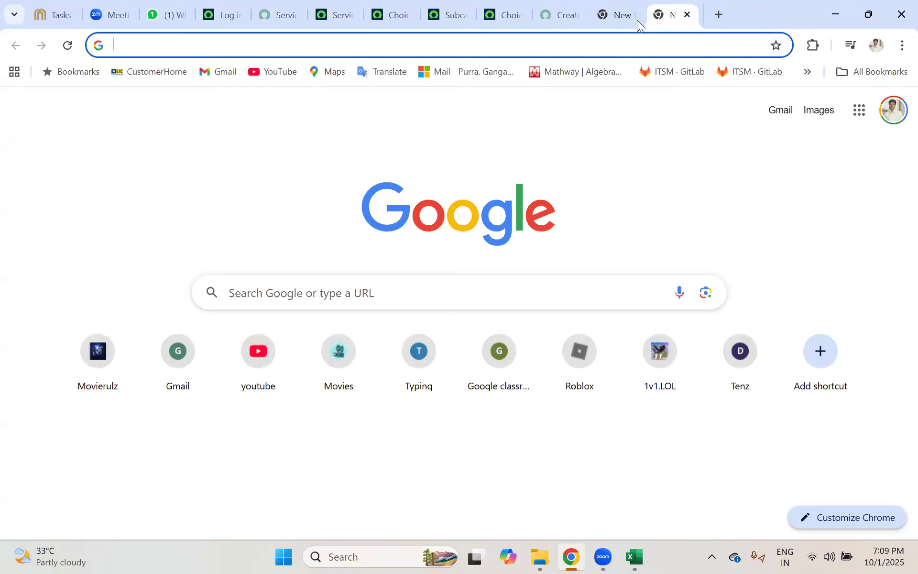
click(689, 18)
click(612, 42)
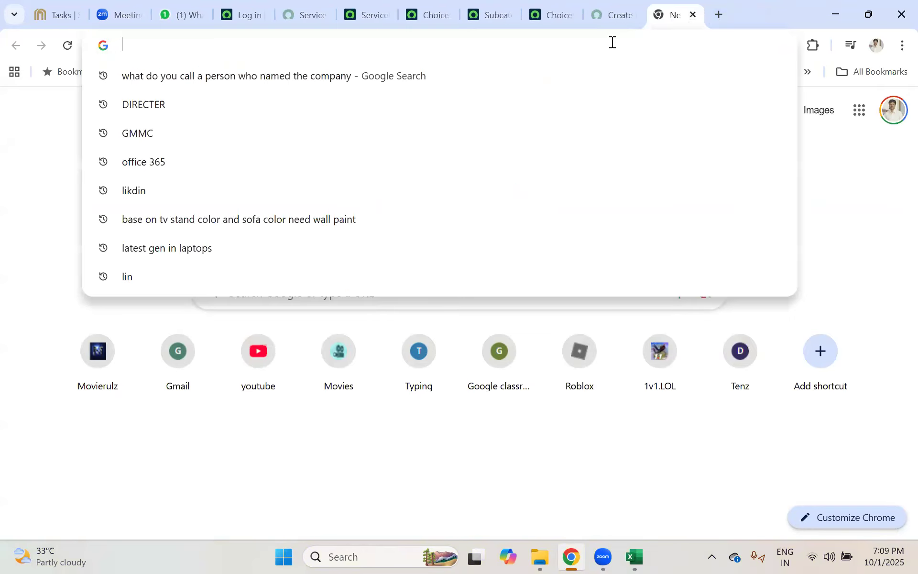
text(am)
key(Return)
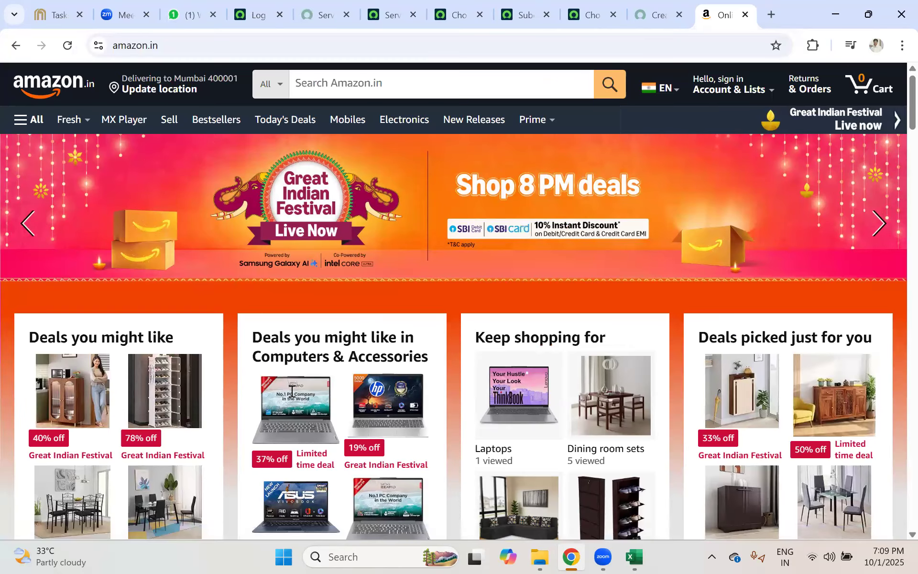
Open the Lenovo IdeaPad Slim 3 12th Gen laptop from the computer deals and add it to the cart.
scroll(292, 392, down, 9)
scroll(302, 213, up, 5)
click(306, 213)
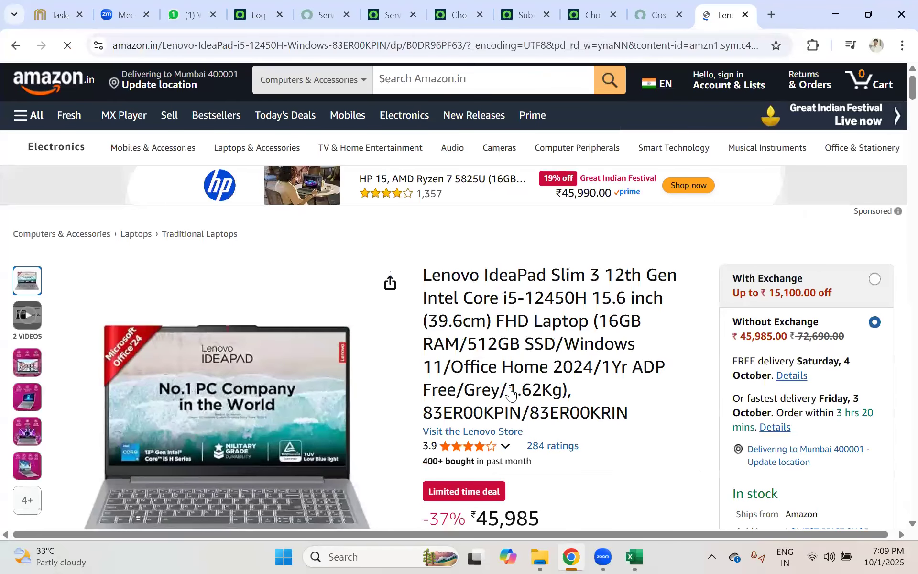
scroll(511, 393, down, 4)
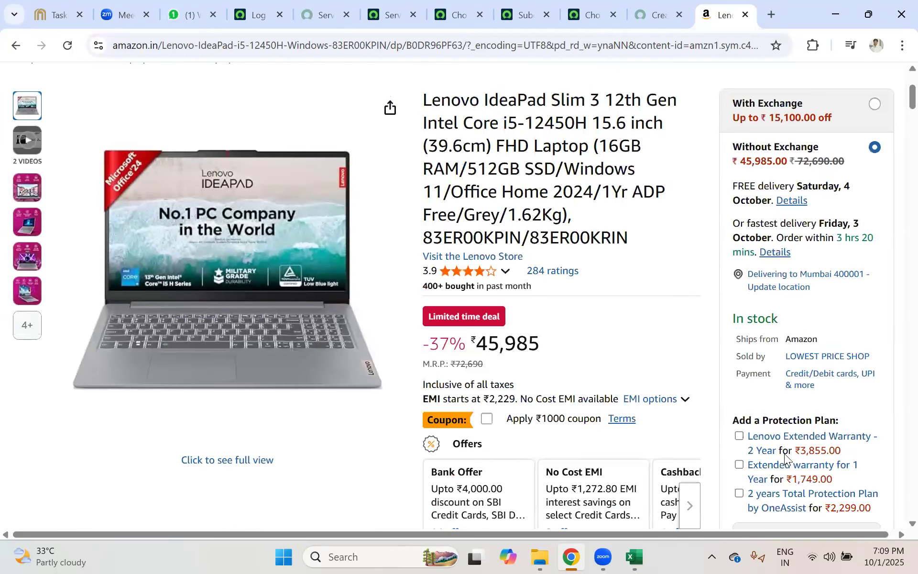
scroll(784, 457, down, 2)
click(784, 457)
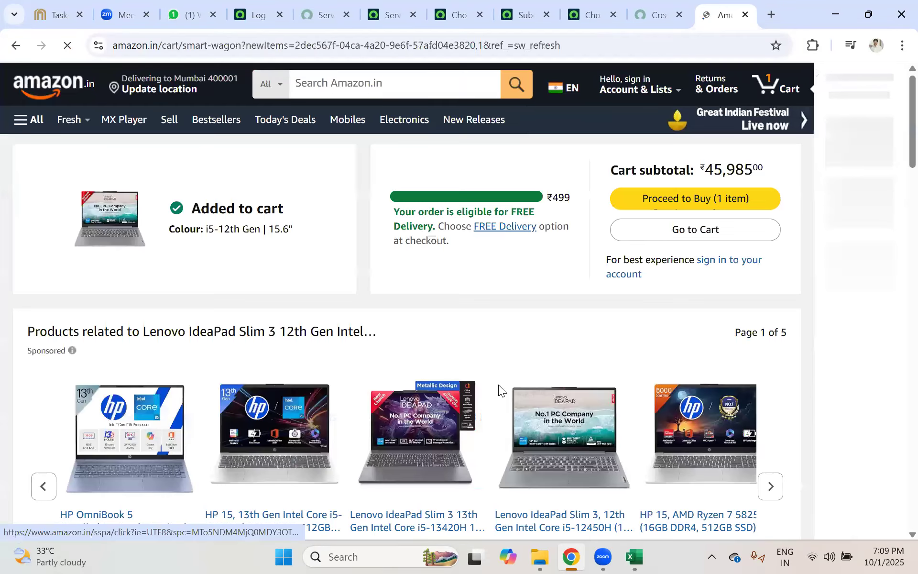
Add the recommended Lenovo 530 Wireless Mouse and Samsung Galaxy M36 5G phone to the cart.
scroll(483, 324, down, 10)
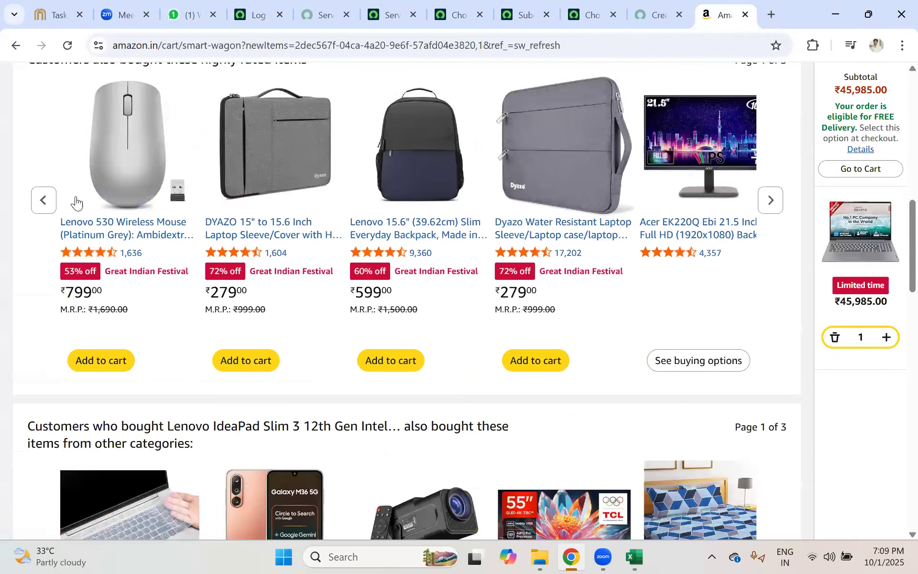
click(100, 362)
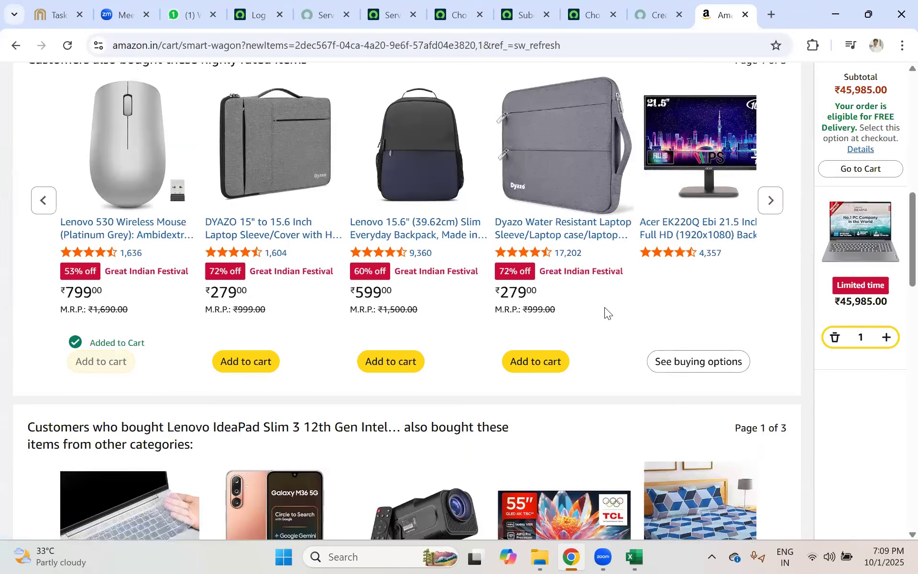
scroll(435, 352, down, 7)
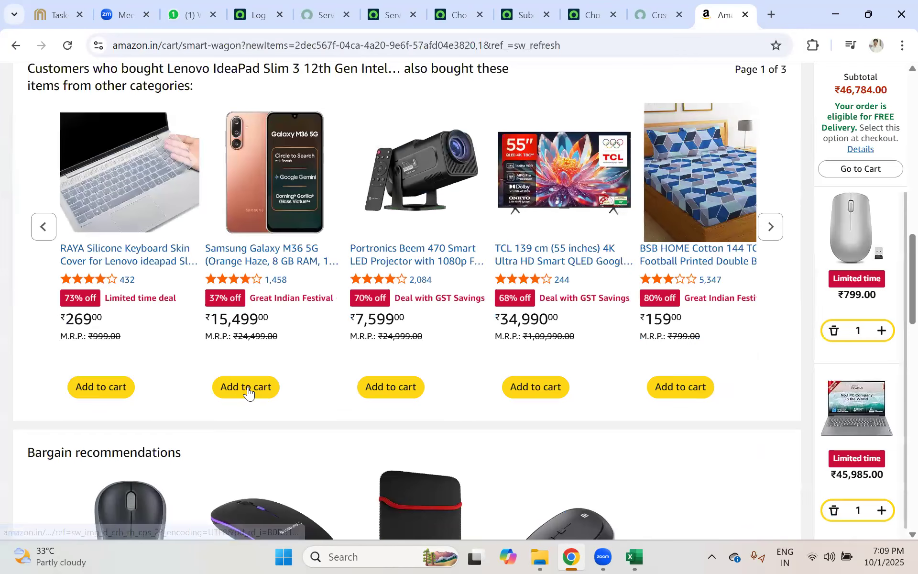
click(247, 389)
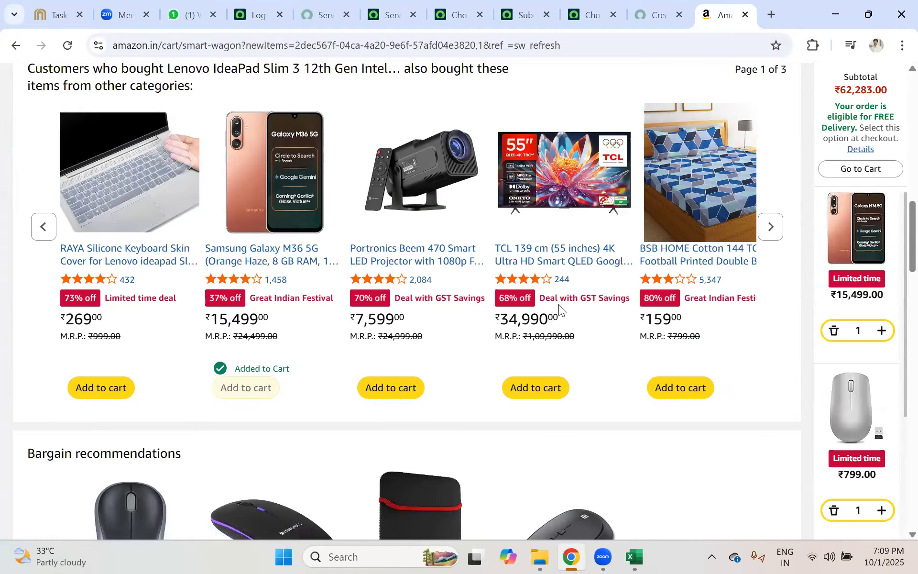
Review the phone, mouse and laptop listed in the cart summary and open the full cart.
scroll(559, 304, up, 10)
scroll(885, 254, down, 3)
scroll(883, 297, up, 3)
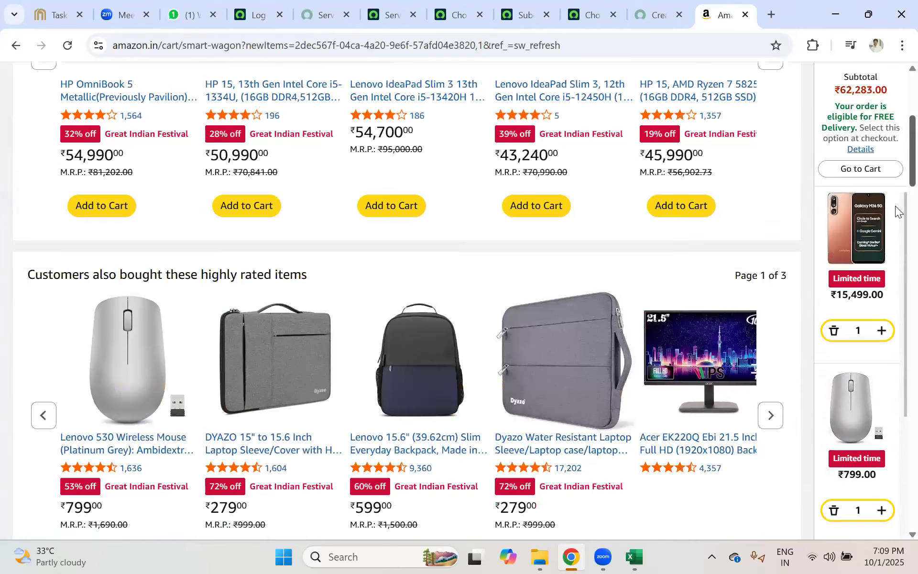
scroll(850, 359, down, 1)
scroll(850, 358, up, 2)
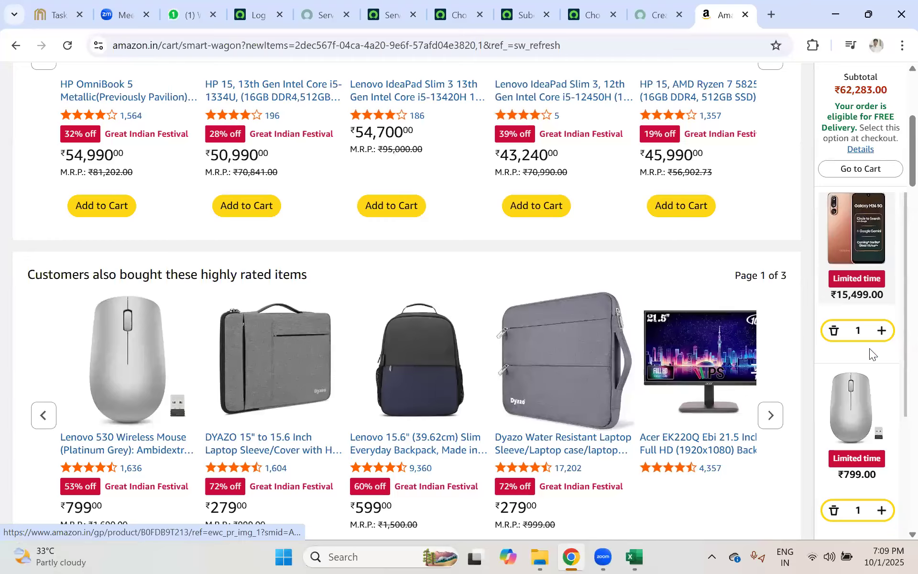
scroll(856, 379, down, 3)
scroll(854, 378, up, 3)
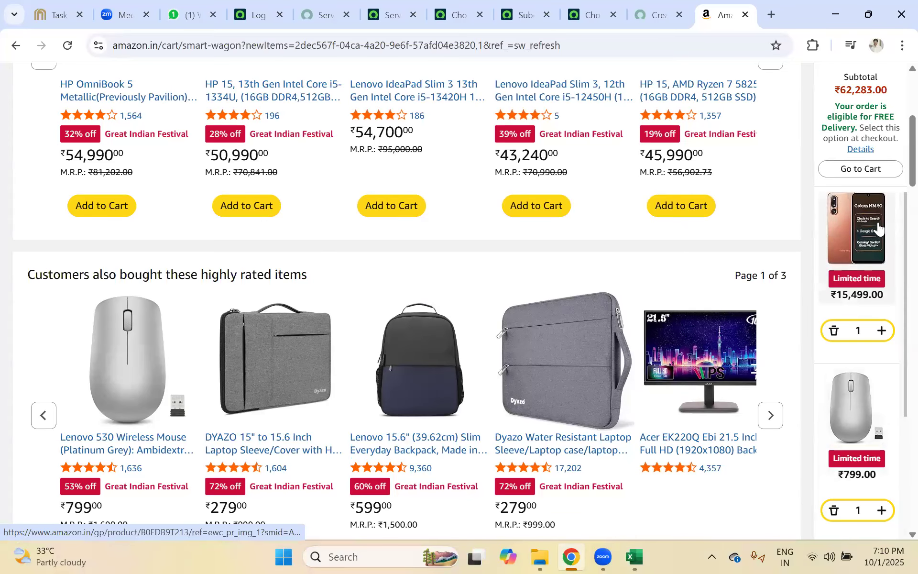
scroll(877, 424, down, 3)
scroll(875, 416, up, 3)
scroll(854, 234, up, 2)
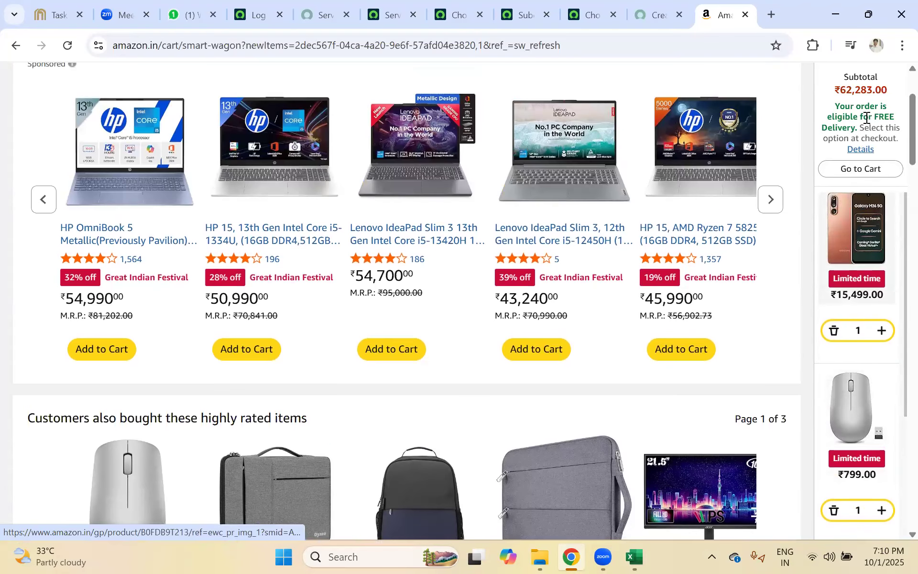
scroll(868, 387, down, 5)
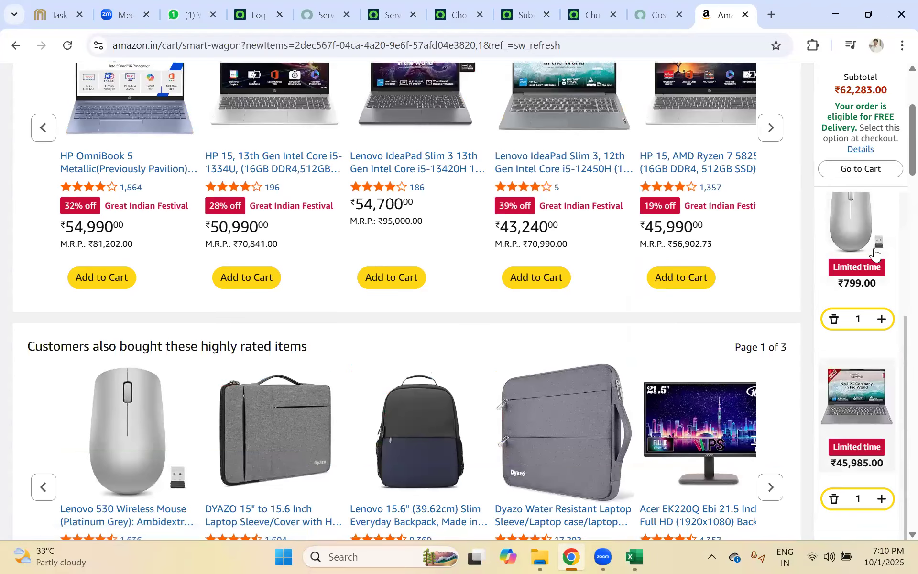
scroll(868, 382, up, 3)
scroll(857, 174, up, 3)
click(856, 171)
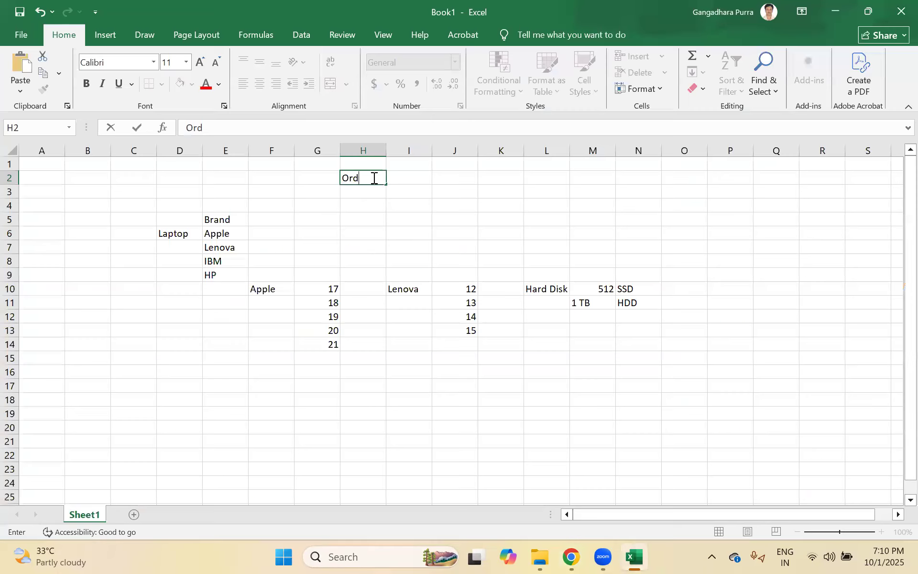
Switch to Excel and enter the headings Order, REQ, RITM and Line Items in cells H2 to K2.
text(er)
text(REQ)
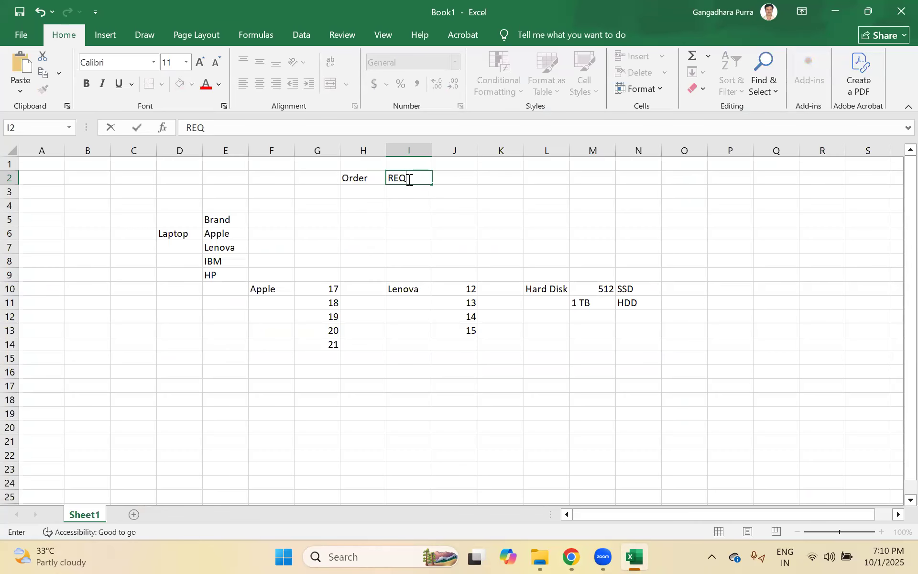
key(Return)
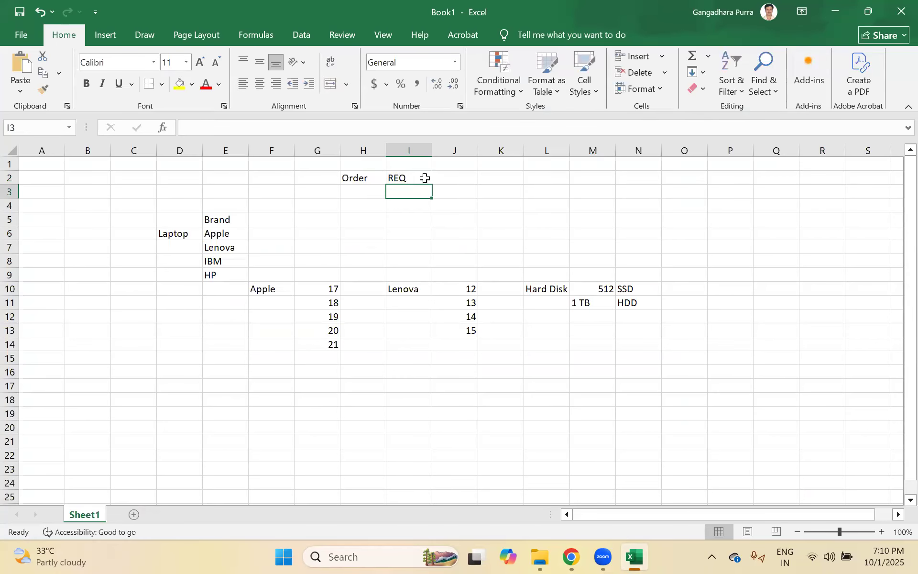
click(443, 180)
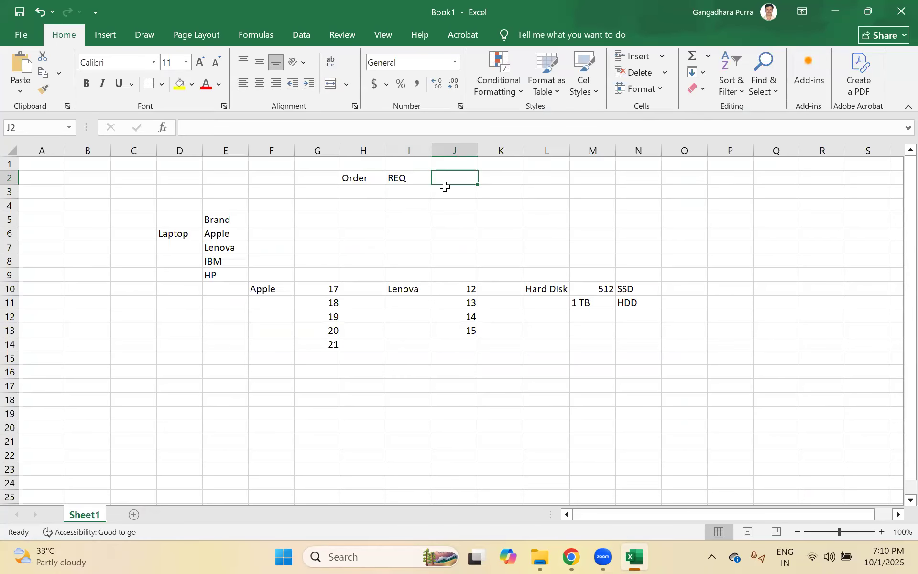
text(RITM)
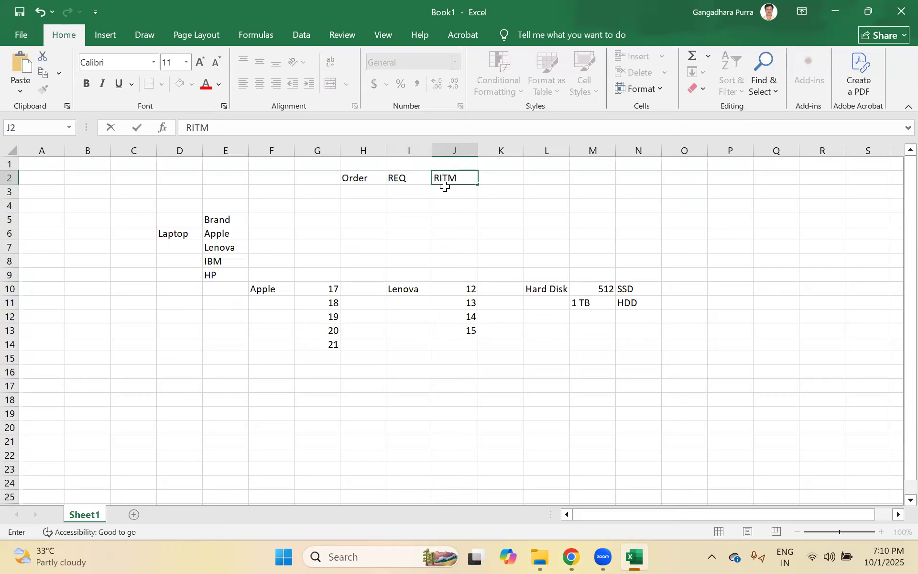
click(504, 180)
text(Line)
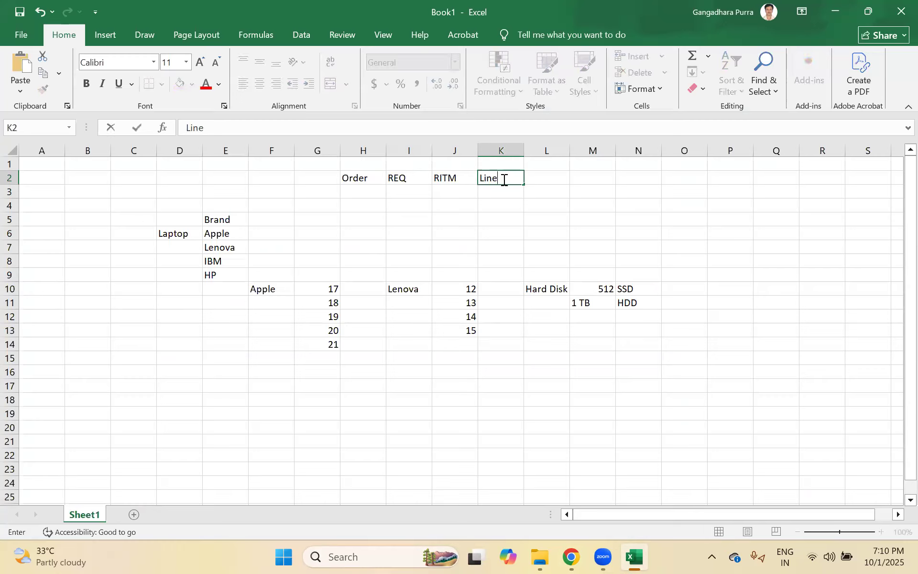
text( Items)
key(Return)
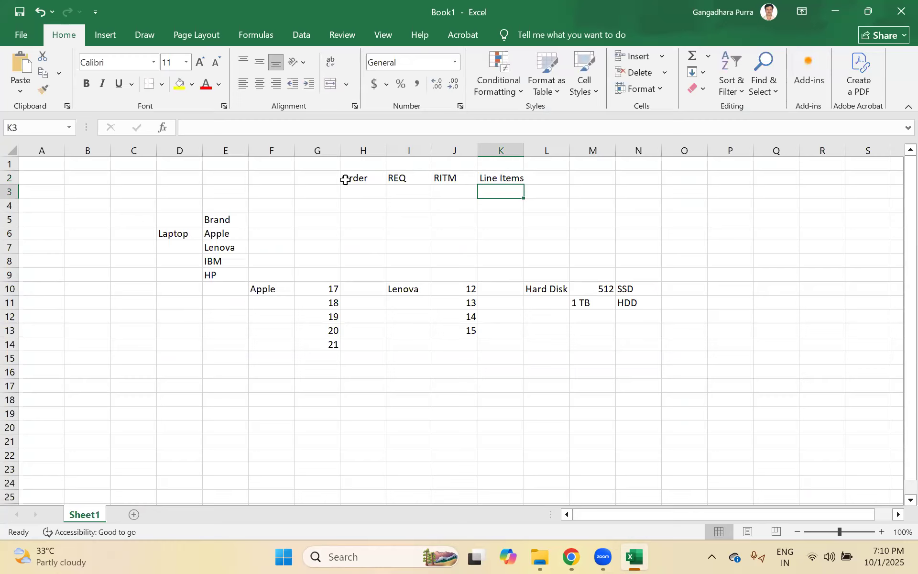
Enter Phone in cell J3, directly below the RITM heading.
click(460, 200)
text(Phone)
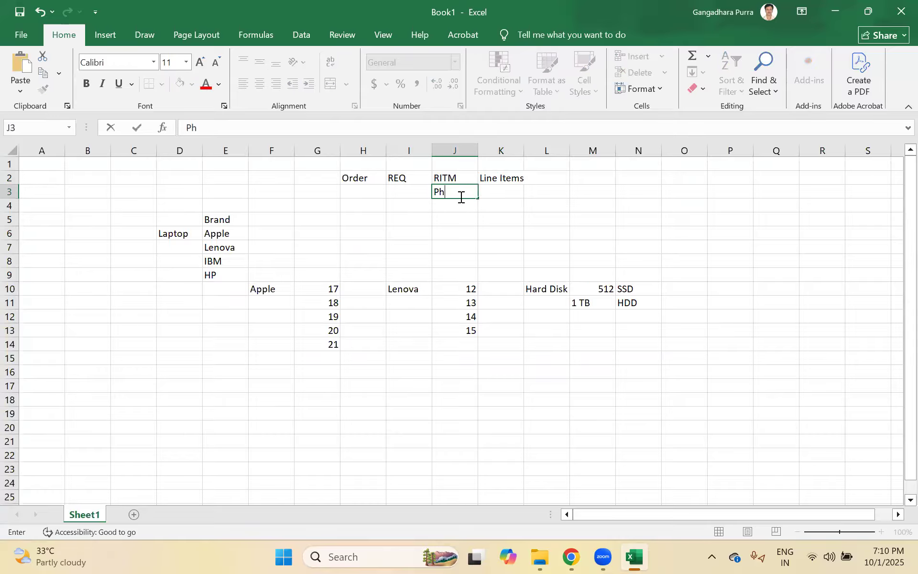
key(Return)
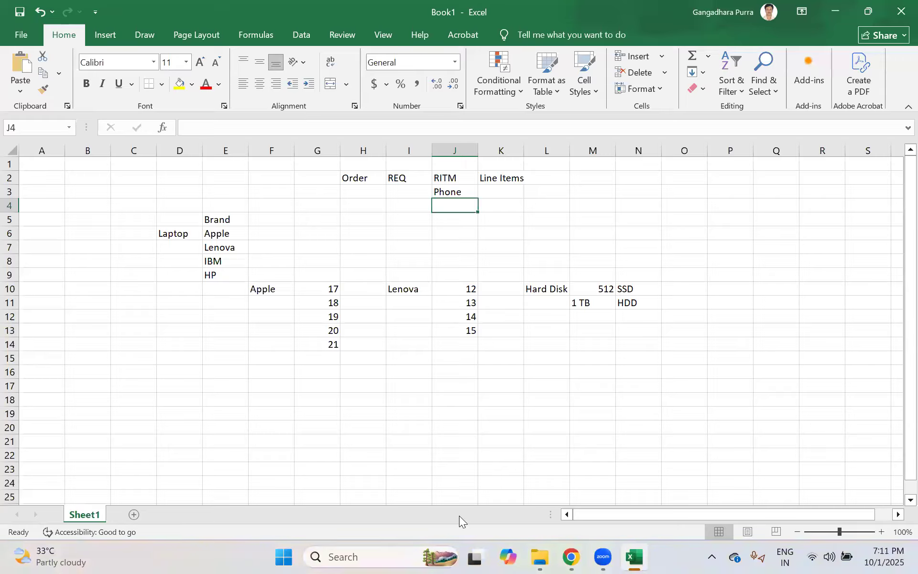
Examine the Order, REQ, RITM and Line Items headings in row 2 together with the Phone entry.
click(257, 514)
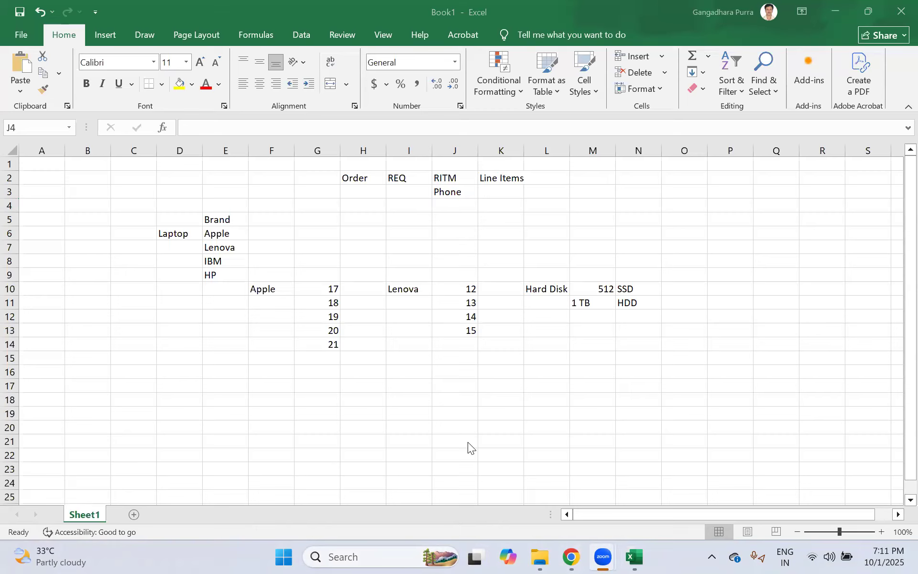
click(396, 461)
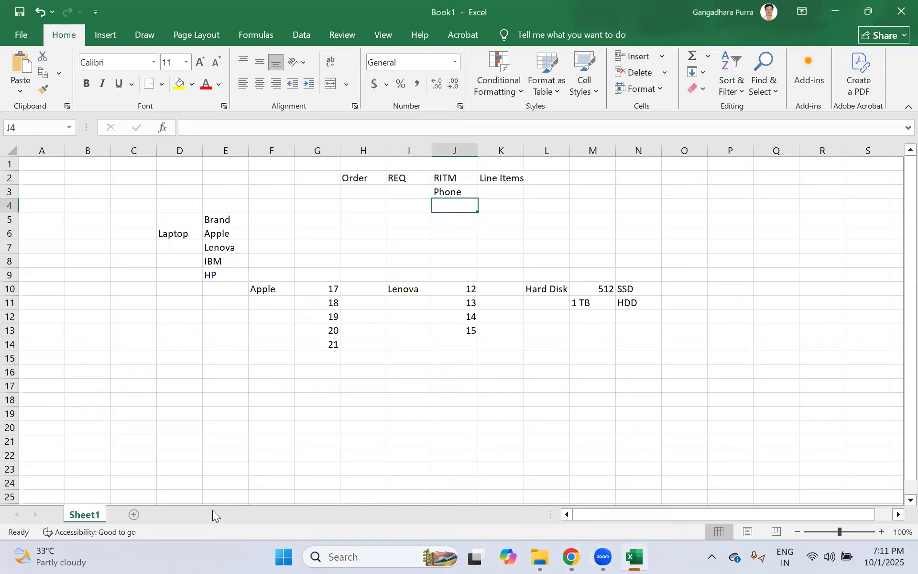
key(Right)
key(Right)
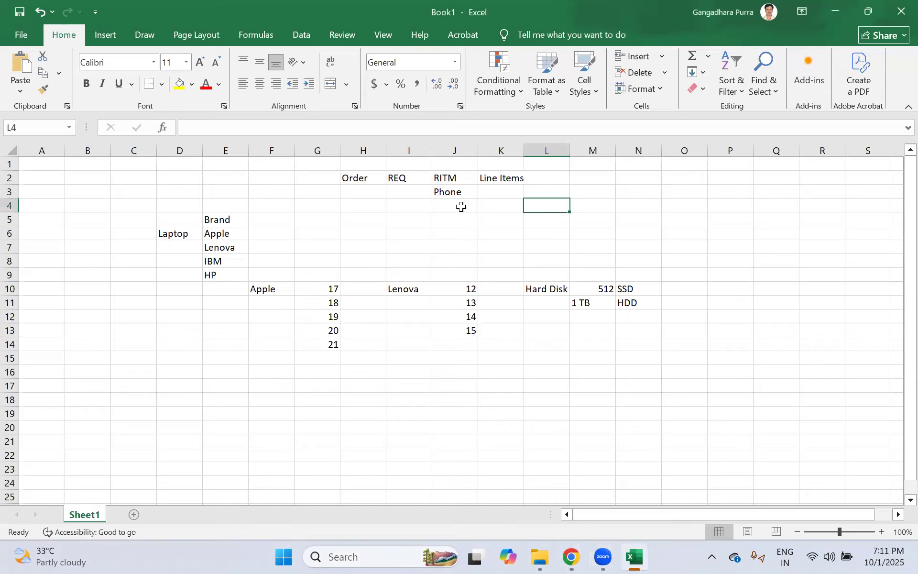
click(491, 192)
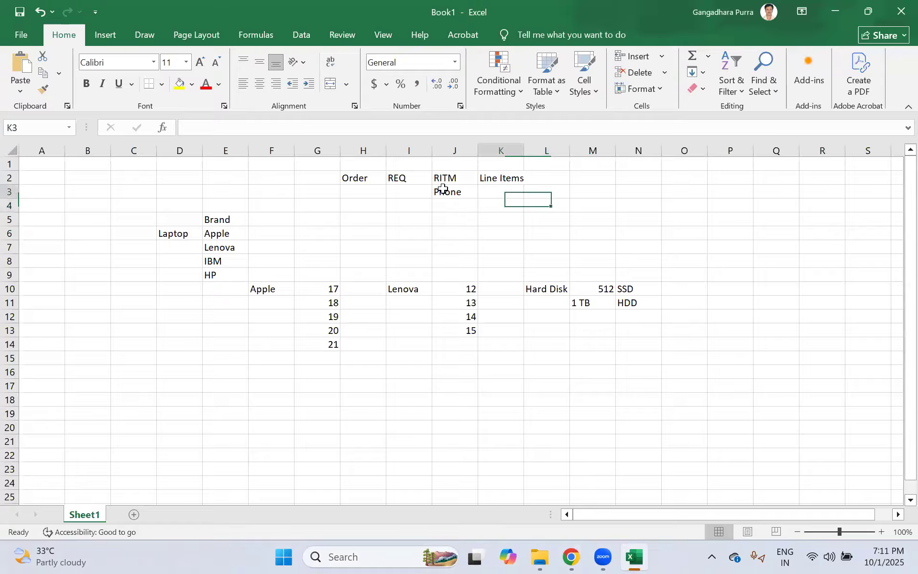
click(390, 182)
drag(346, 182, 403, 183)
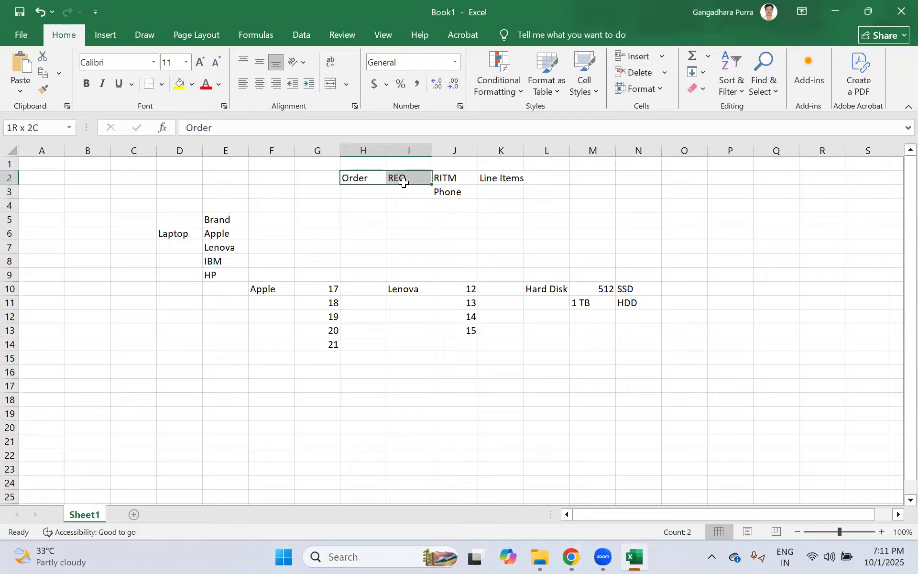
click(396, 219)
click(396, 178)
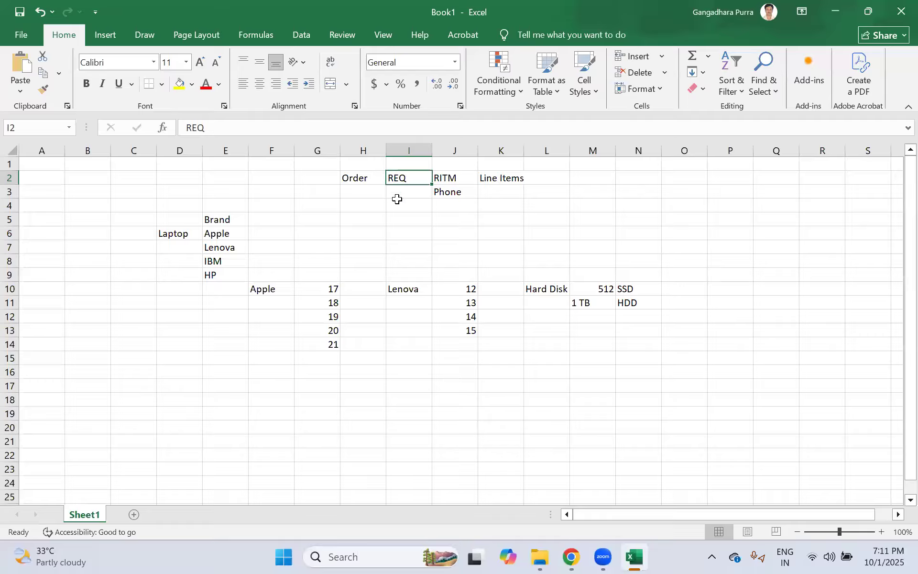
click(517, 206)
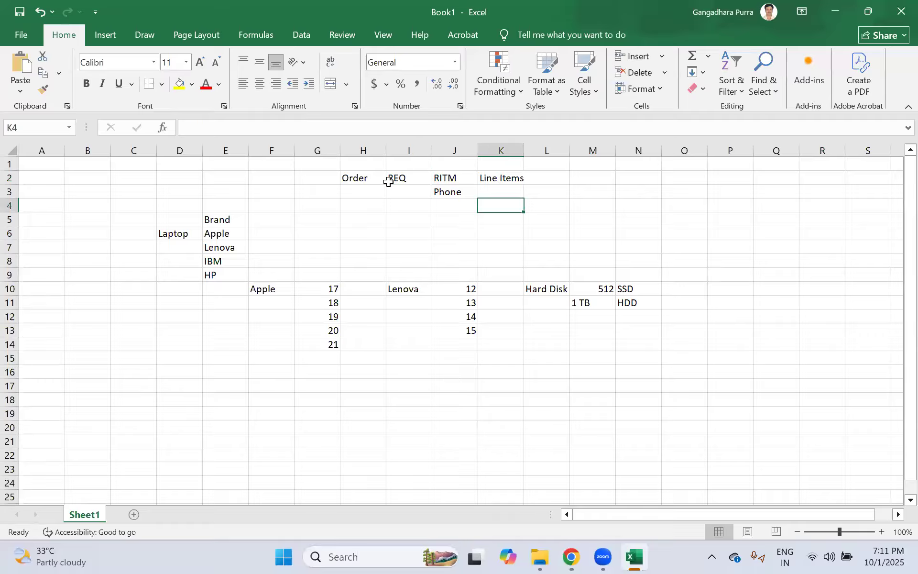
Enter Laptop in cell J4, directly below the Phone entry.
click(396, 178)
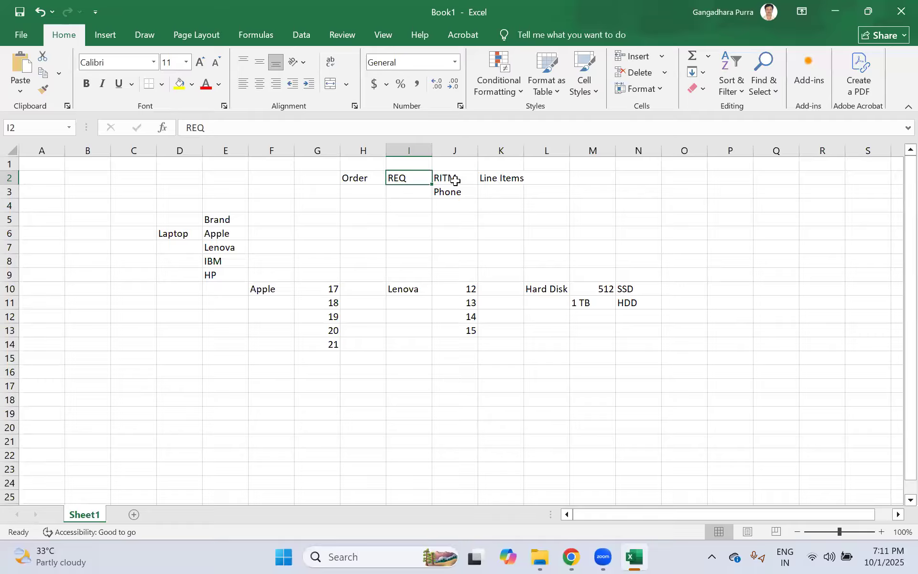
click(453, 205)
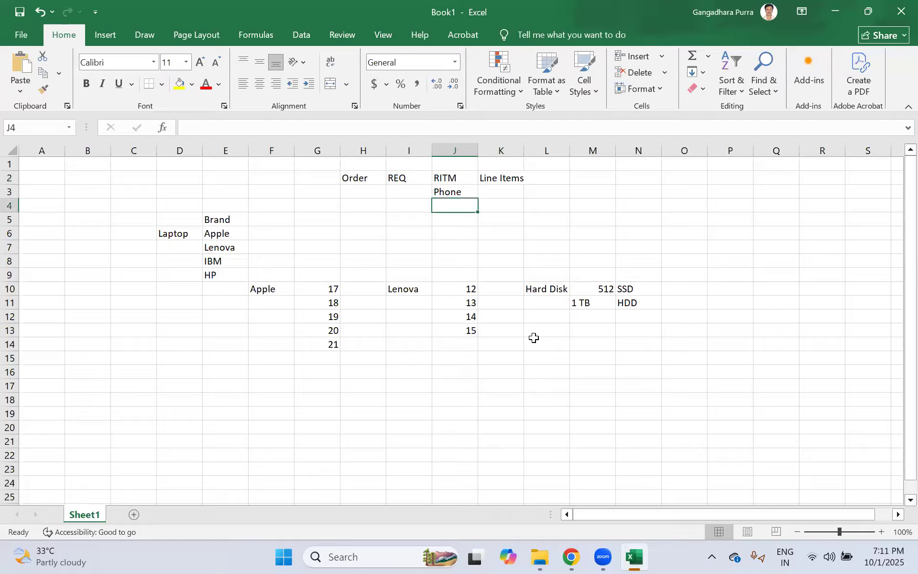
text(Laptop)
key(Return)
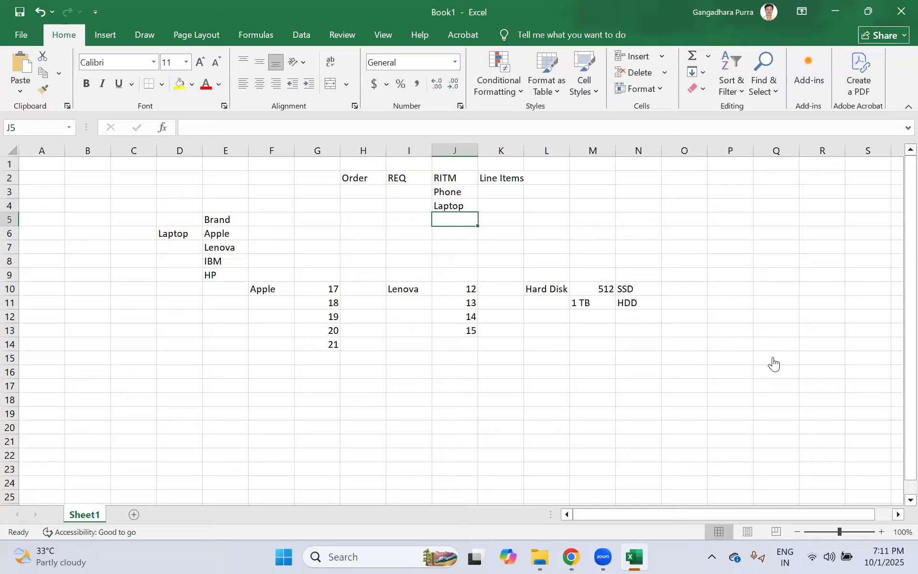
Check the products in the Amazon cart in Chrome, return to Excel and enter Mouse in cell J5 below Laptop.
key(alt+Tab)
scroll(809, 306, up, 10)
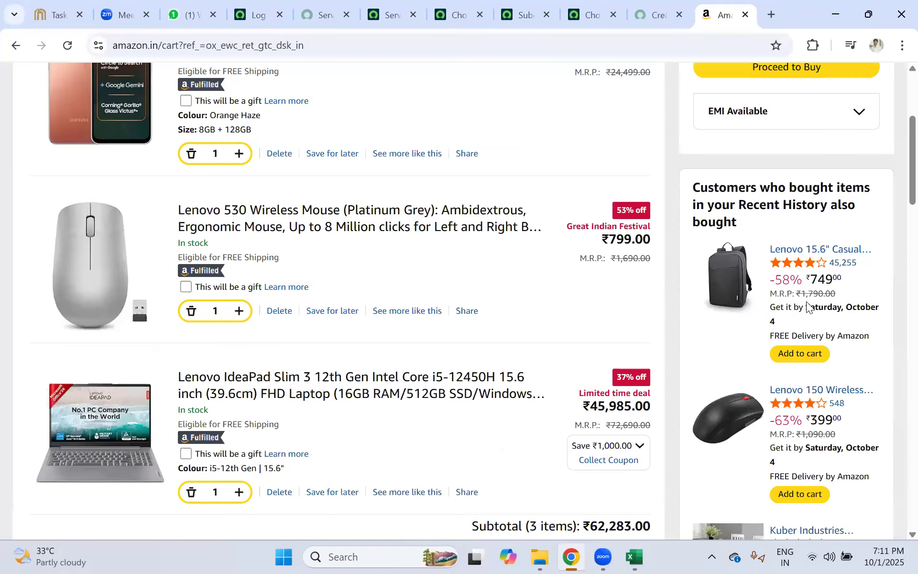
scroll(504, 474, down, 9)
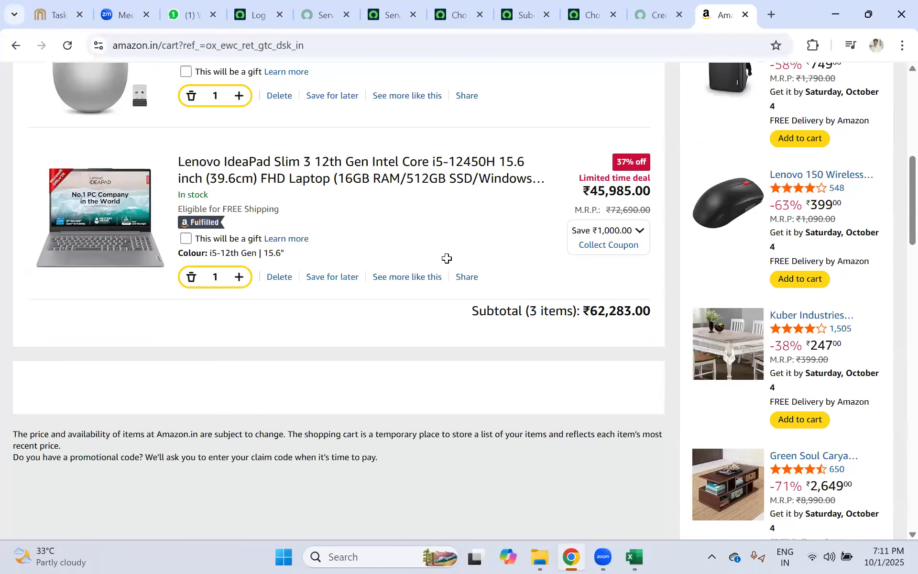
key(alt+Tab)
drag(447, 191, 455, 220)
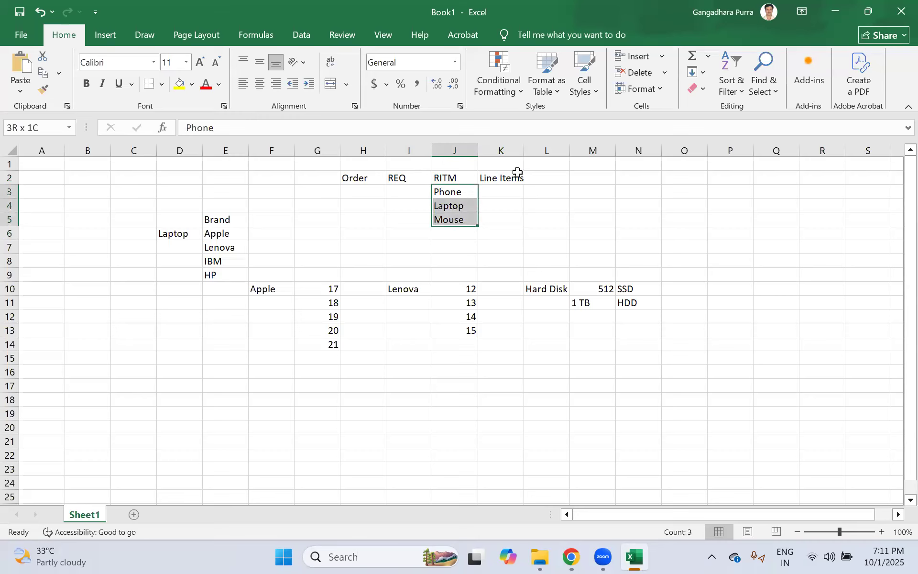
Clear the Line Items heading from cell K2.
click(498, 150)
right_click(498, 150)
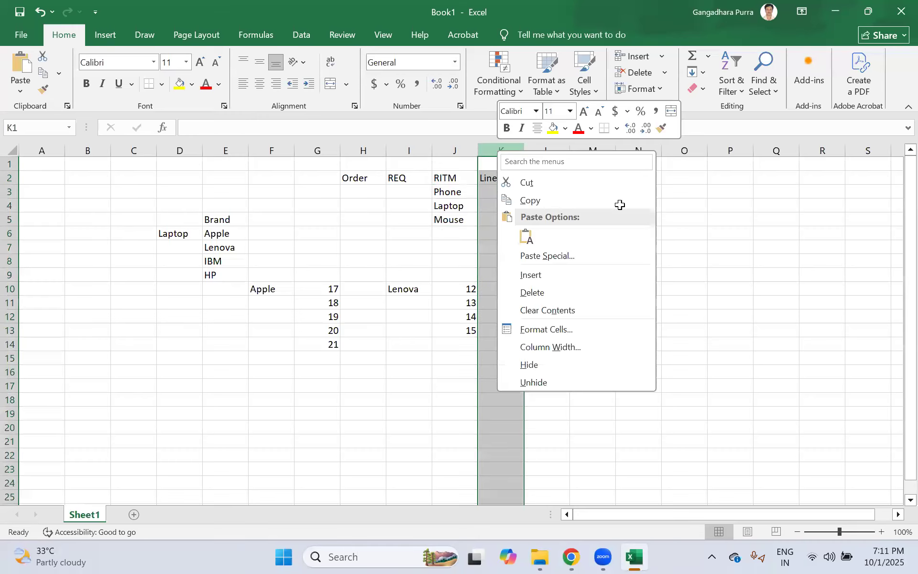
key(Escape)
key(Down)
key(Delete)
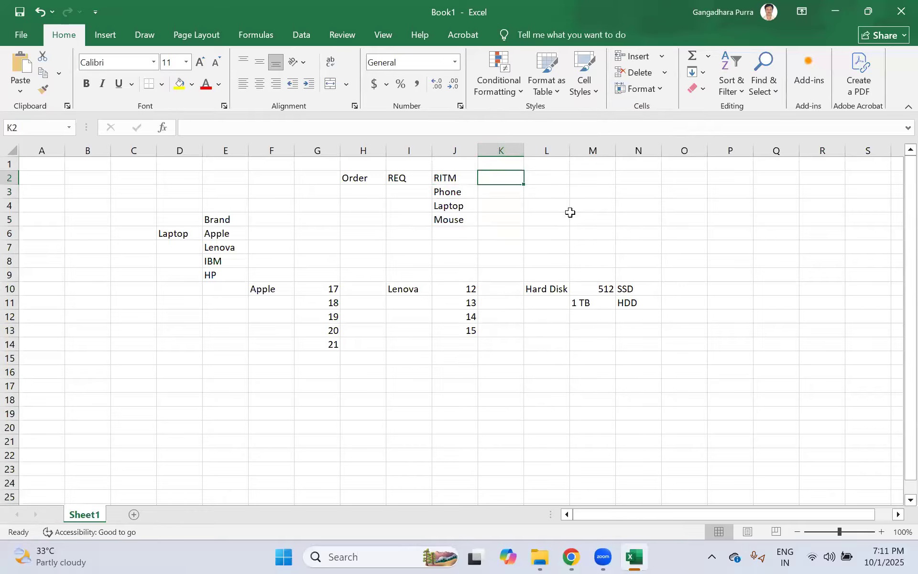
Clear the Order heading from cell H2 and enter Order in cell I1, directly above REQ.
click(399, 178)
click(356, 182)
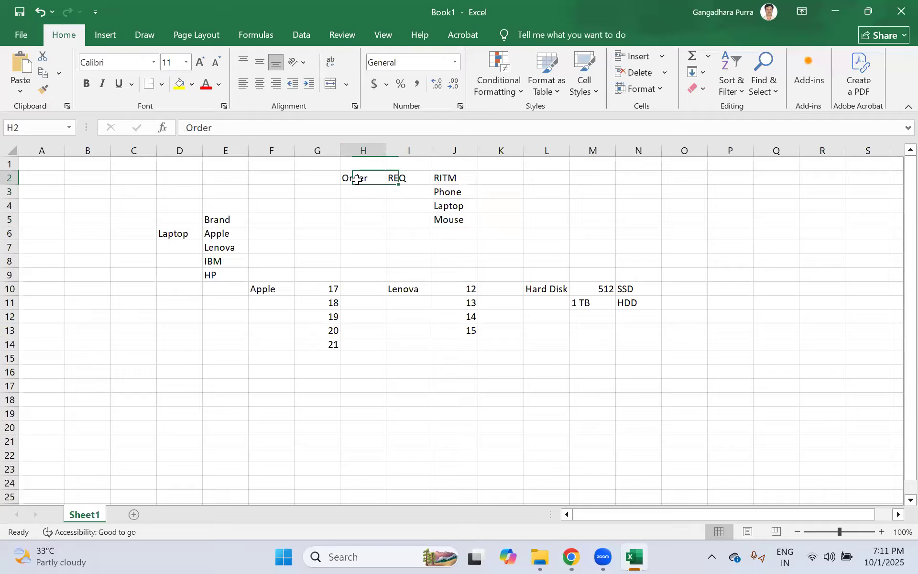
key(Delete)
click(394, 161)
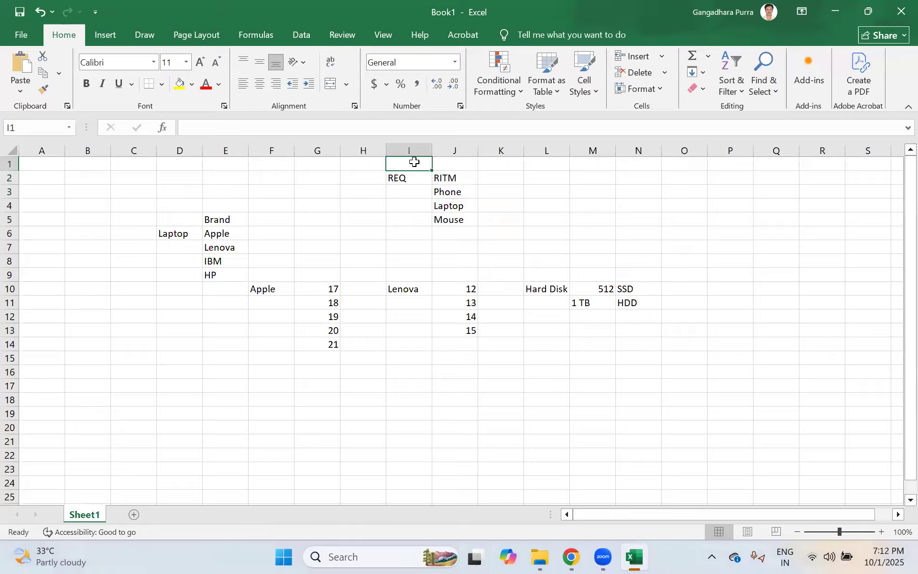
text(Order)
key(Return)
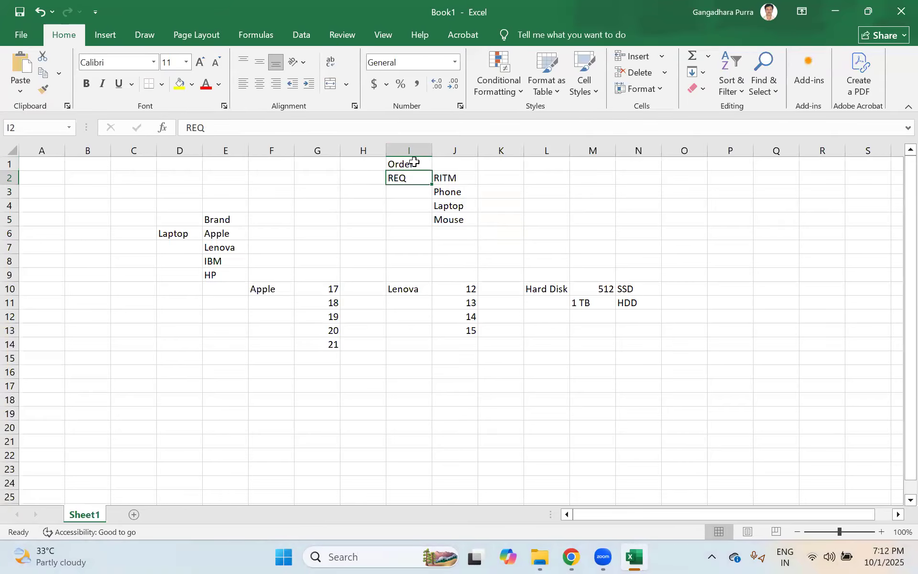
Enter Line Items in cell J1 above RITM and fit the width of column J to its text.
click(447, 165)
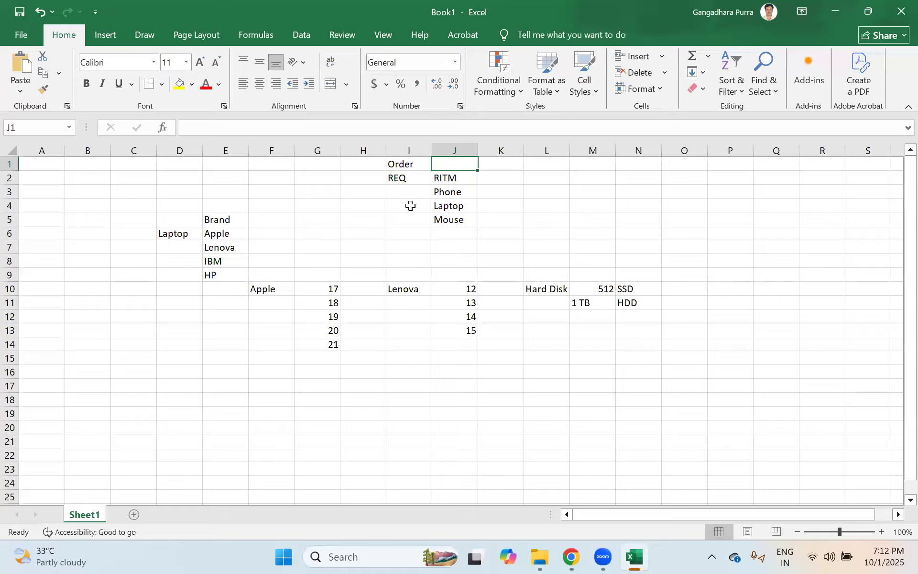
text(Line)
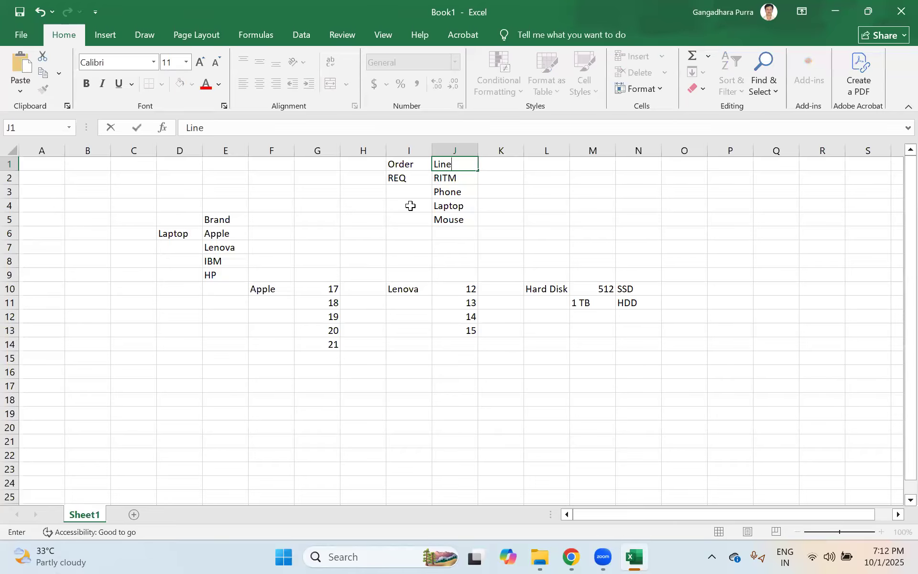
text( Items)
key(Return)
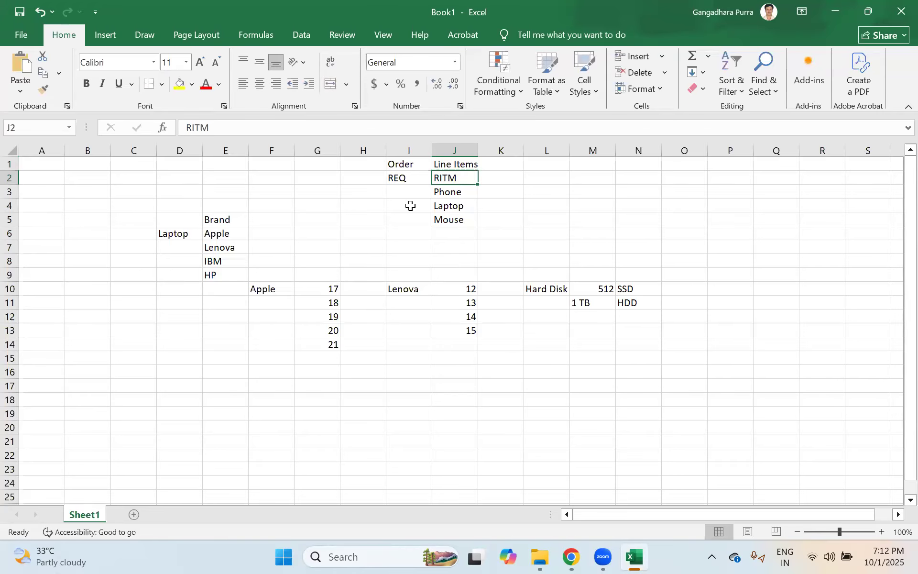
click(489, 162)
double_click(479, 151)
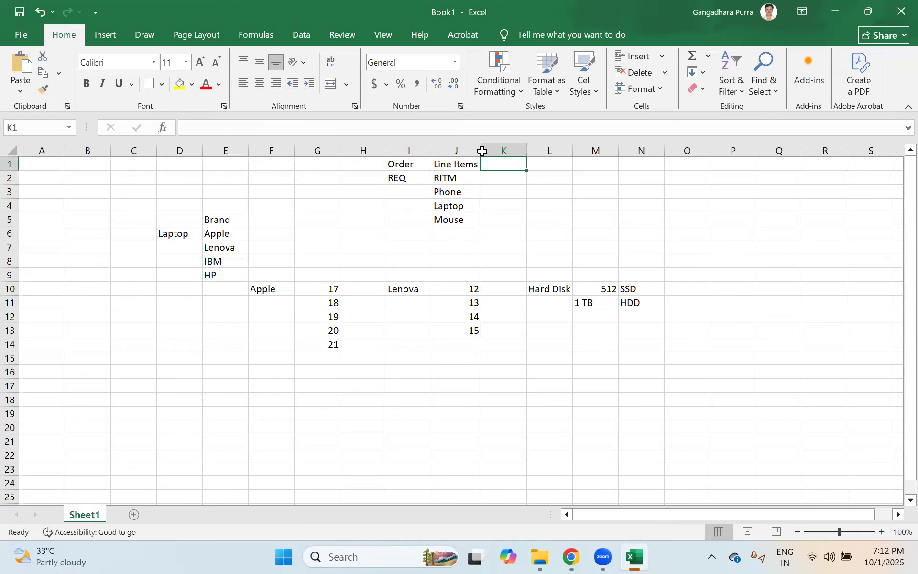
Enter Sctask/Catalog Task in cell K3 beside Phone and fit the width of column K to its text.
click(487, 188)
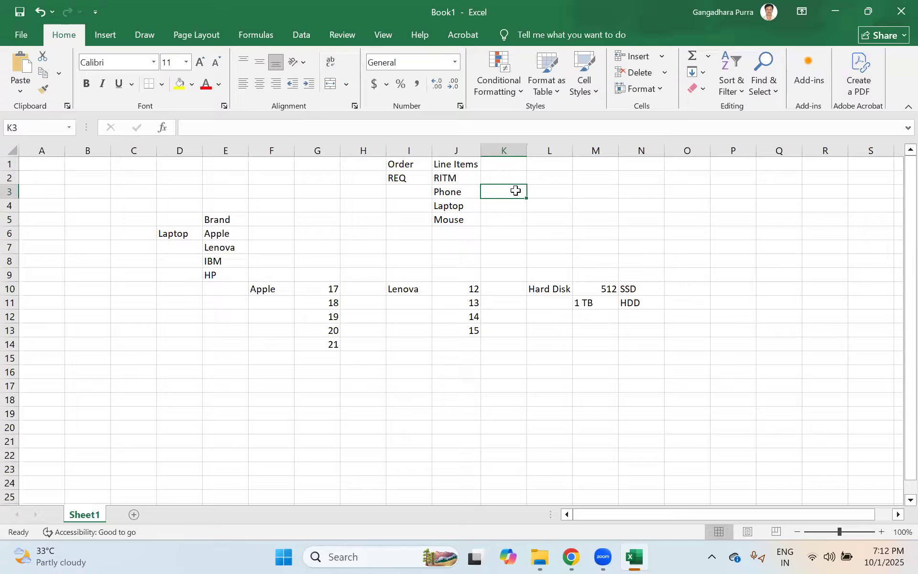
text(Sctask)
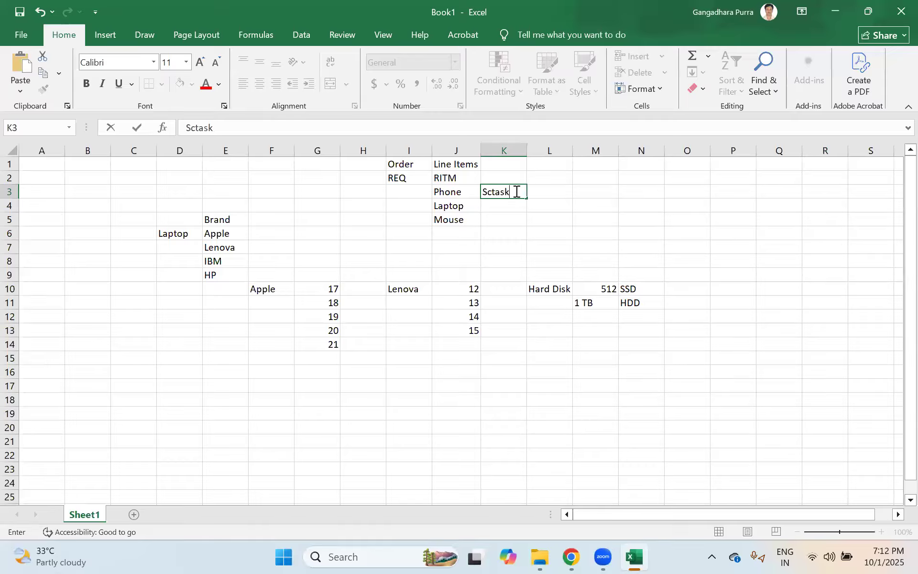
text(/Catalog It)
text(em)
key(BackSpace)
key(BackSpace)
key(BackSpace)
key(BackSpace)
text(Task)
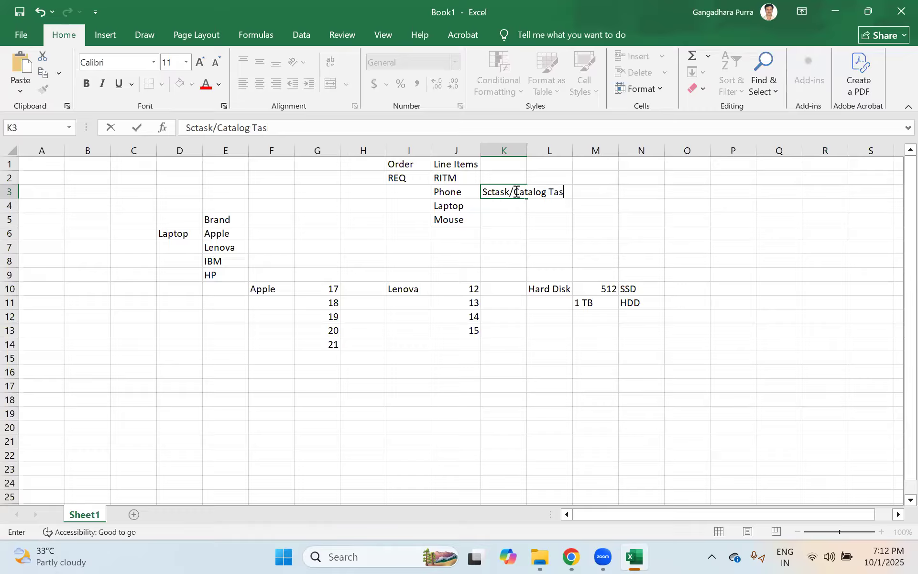
key(Return)
double_click(527, 150)
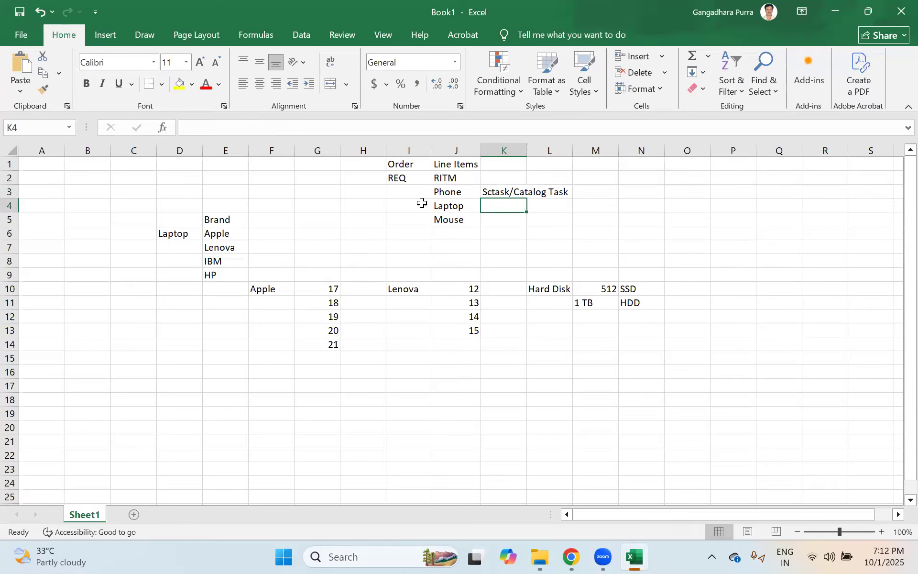
Examine how REQ and RITM relate to the Phone, Laptop and Mouse items and to the Sctask/Catalog Task entry beside Phone.
click(397, 175)
click(449, 177)
click(448, 192)
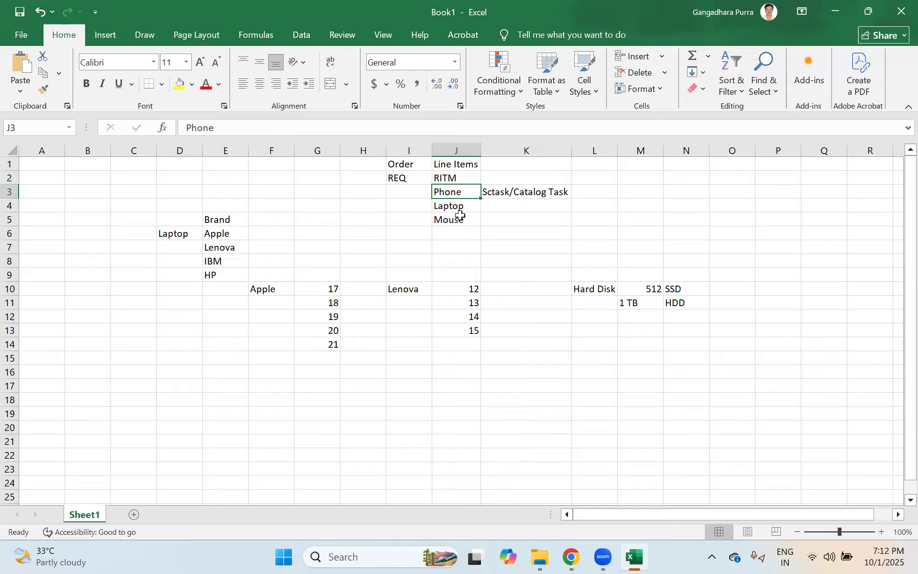
click(461, 209)
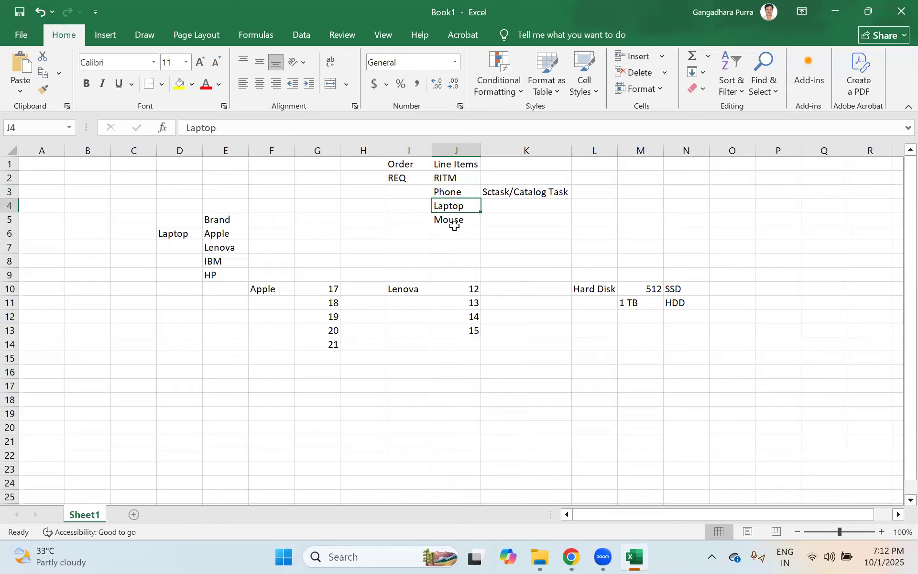
click(453, 220)
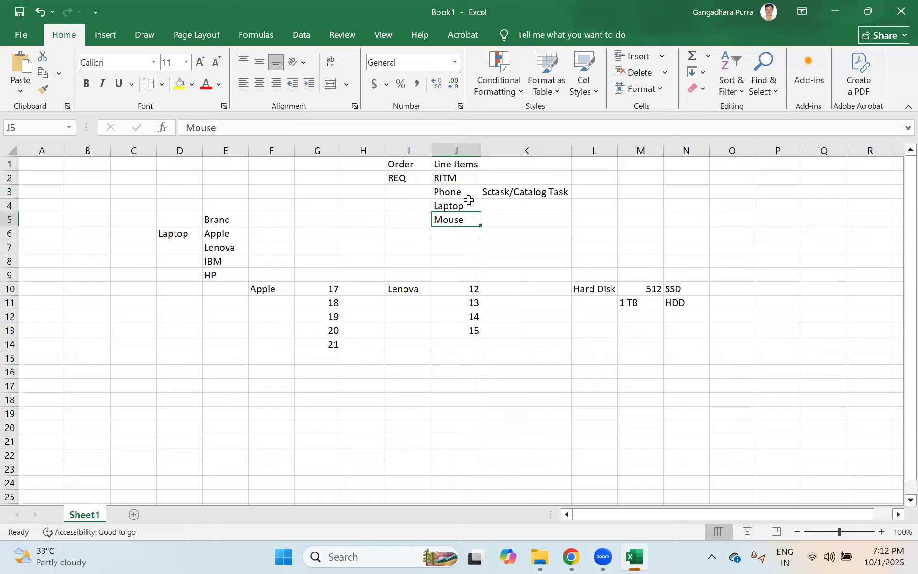
key(Up)
key(Up)
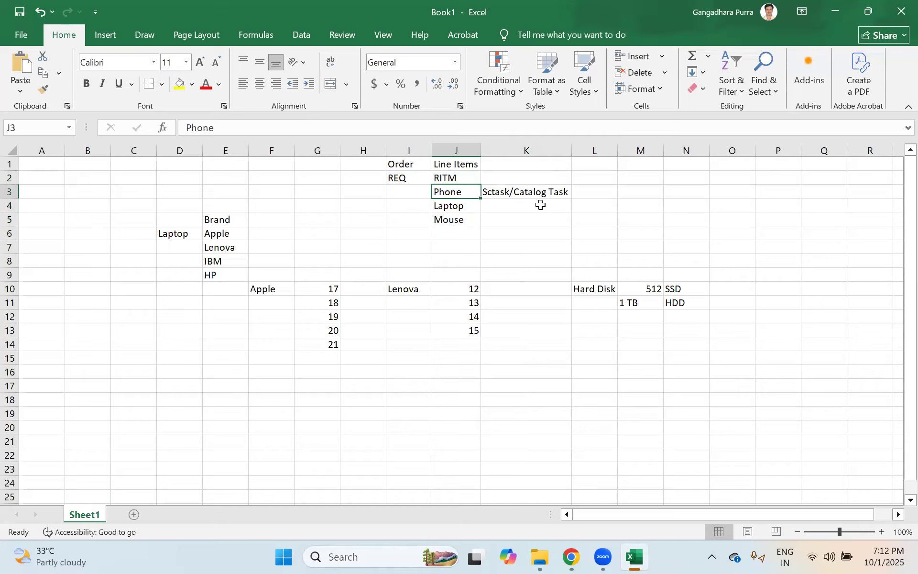
click(508, 191)
click(509, 180)
click(449, 193)
click(515, 192)
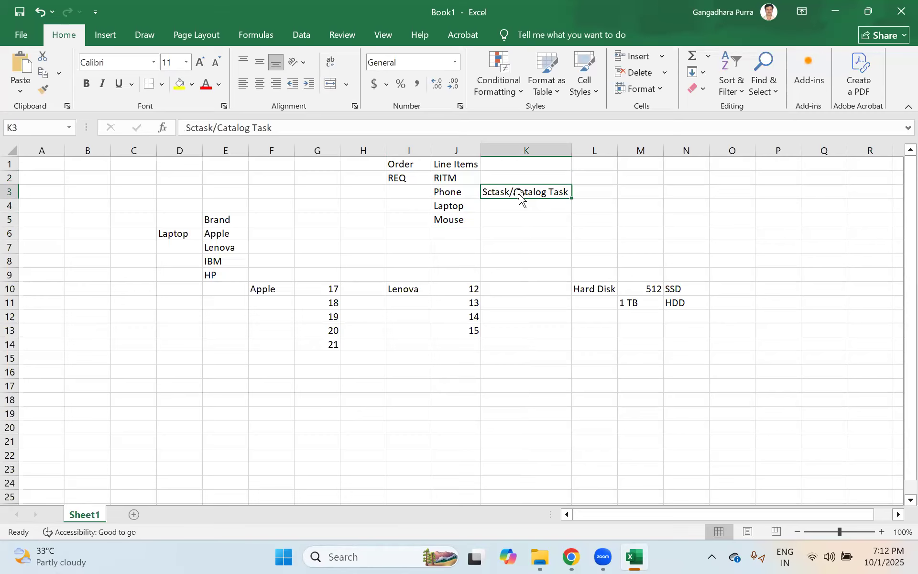
click(593, 193)
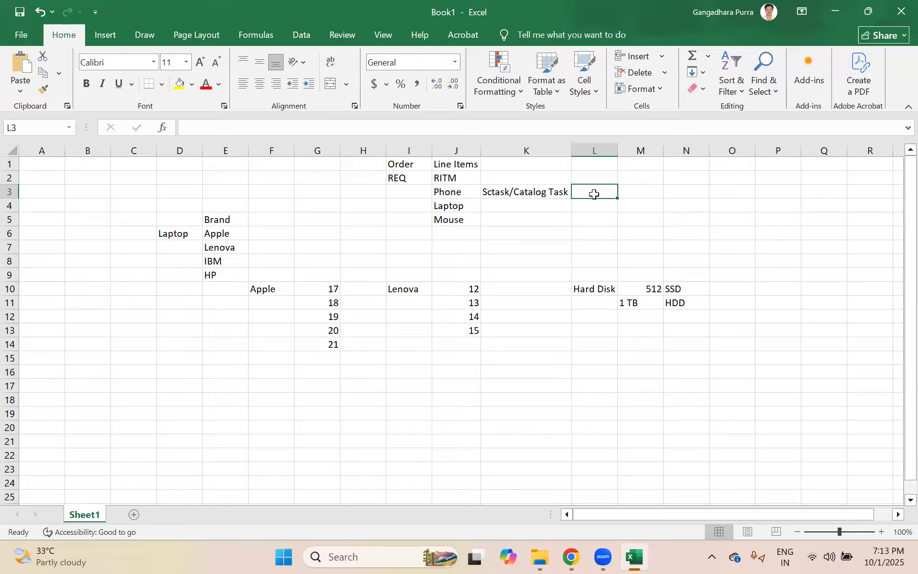
drag(457, 178, 543, 194)
click(508, 194)
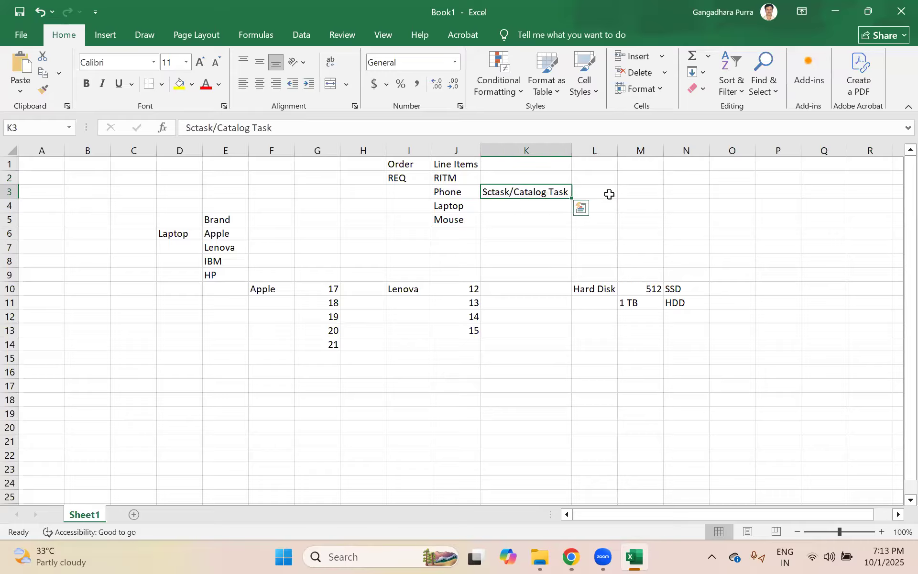
Enter ABC in cell L3, beside the Sctask/Catalog Task entry.
click(599, 192)
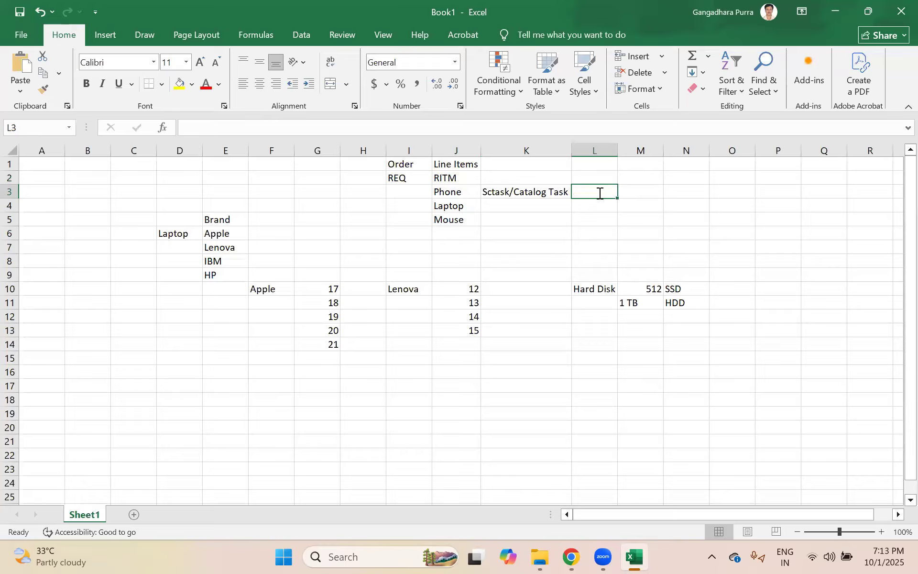
text(ABX)
key(BackSpace)
text(X)
key(BackSpace)
text(C)
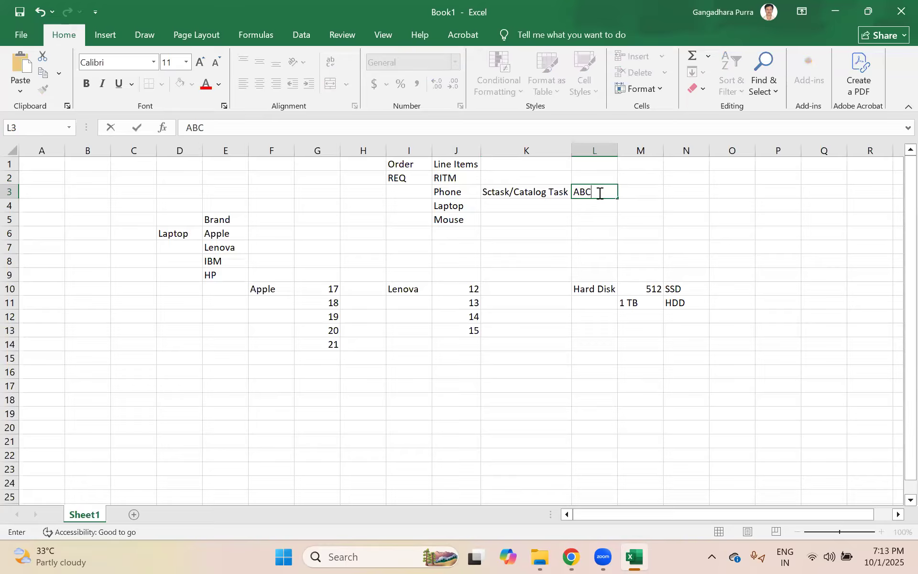
key(Return)
Examine the relationship between Phone, Sctask/Catalog Task and ABC across row 3.
drag(450, 190, 570, 190)
click(594, 194)
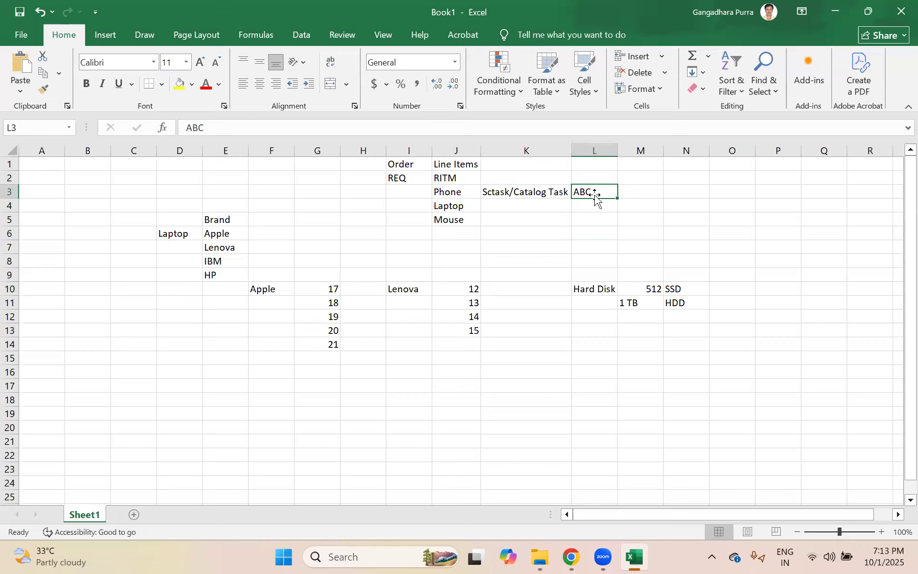
click(531, 193)
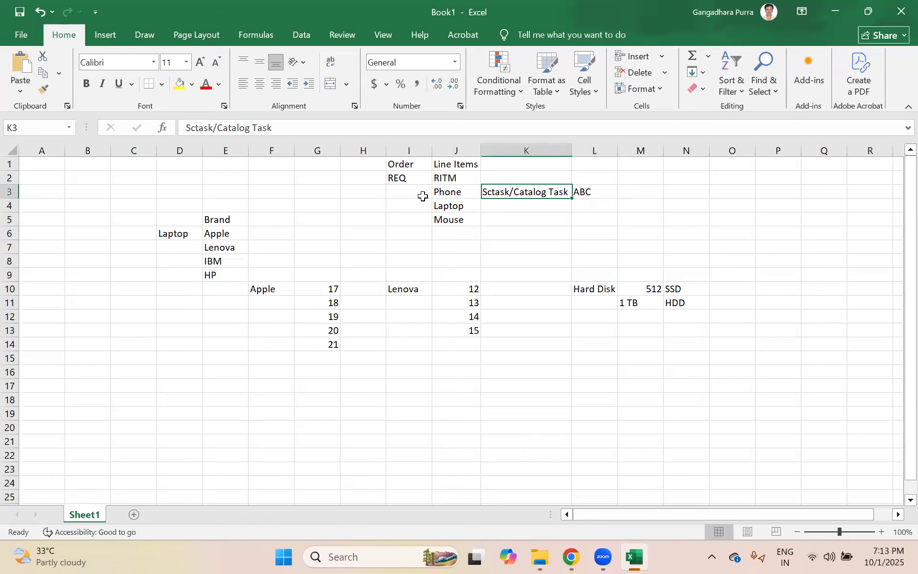
click(451, 194)
click(587, 191)
click(517, 194)
click(588, 191)
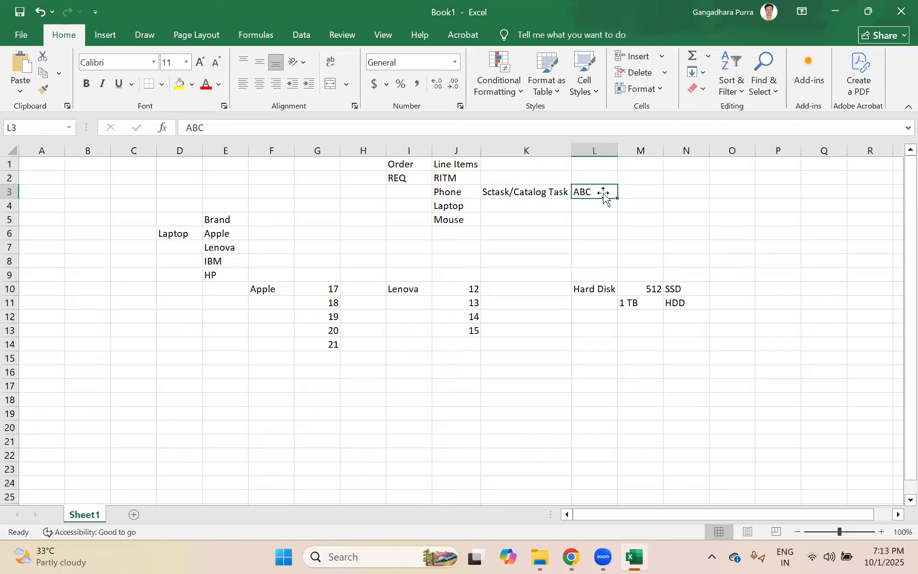
Continue row 3 after ABC with He Pack in cell M3 and Sctask task in cell N3.
click(631, 192)
text(He Pack)
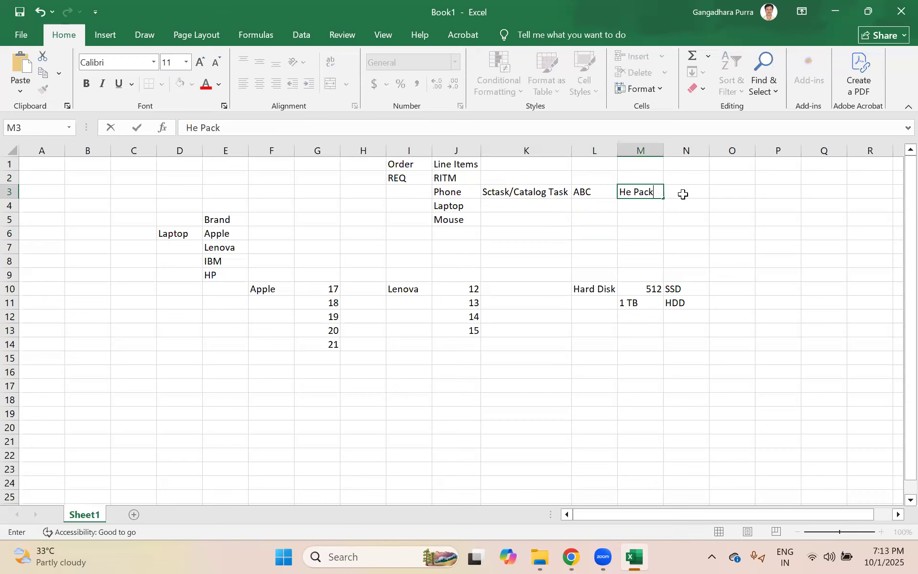
click(684, 194)
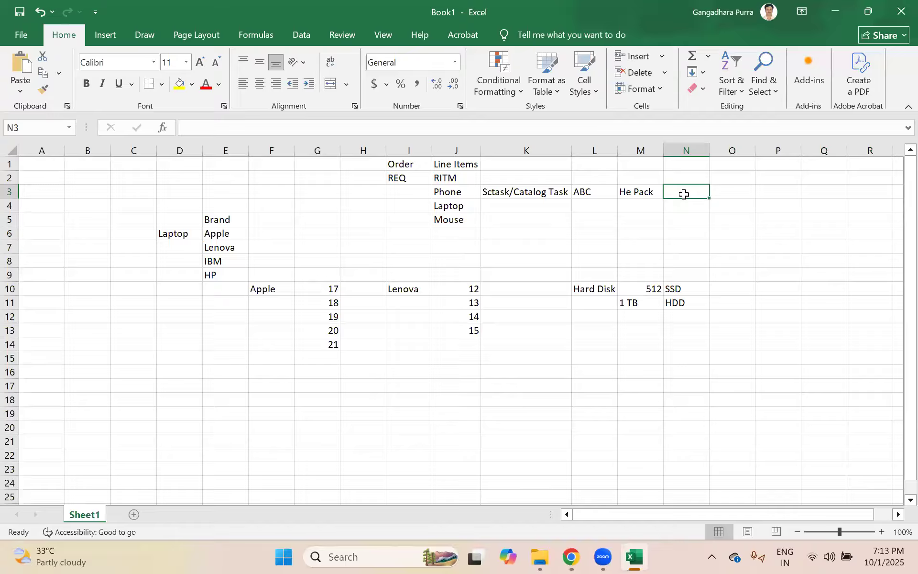
text(Sctask)
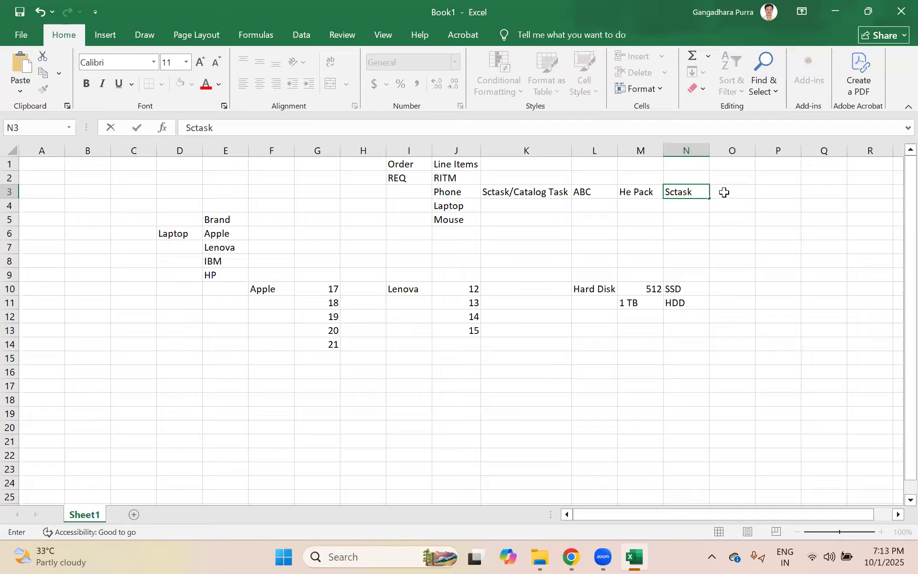
text( task)
click(732, 247)
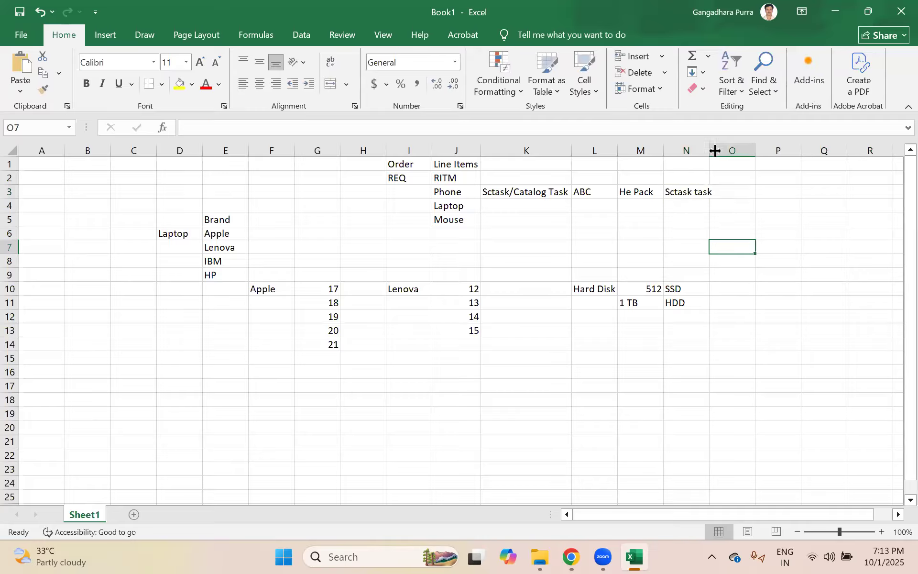
Widen column N slightly and enter Sctask102 in cell O3, beside the Sctask task entry.
drag(711, 146, 717, 146)
click(731, 190)
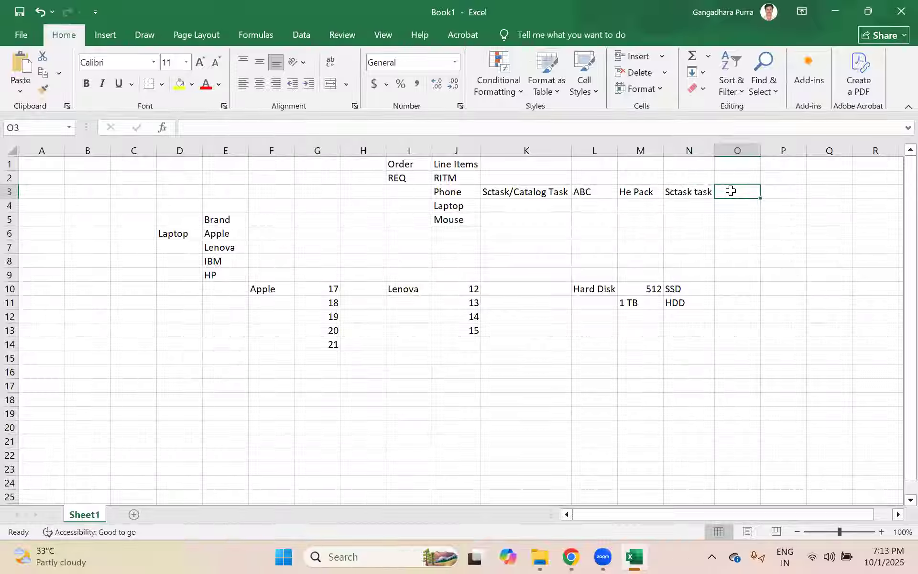
text(Sct)
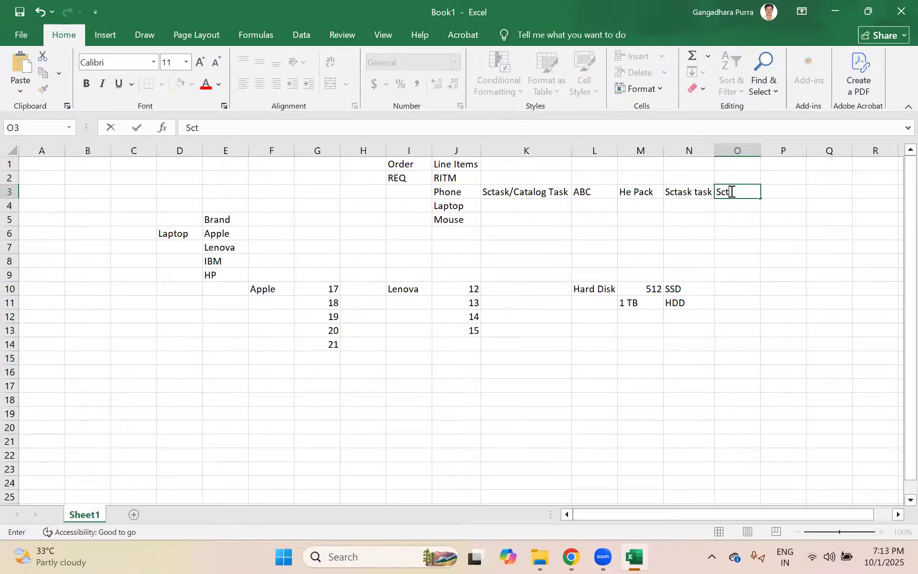
text(ask101)
key(BackSpace)
text(2)
click(647, 191)
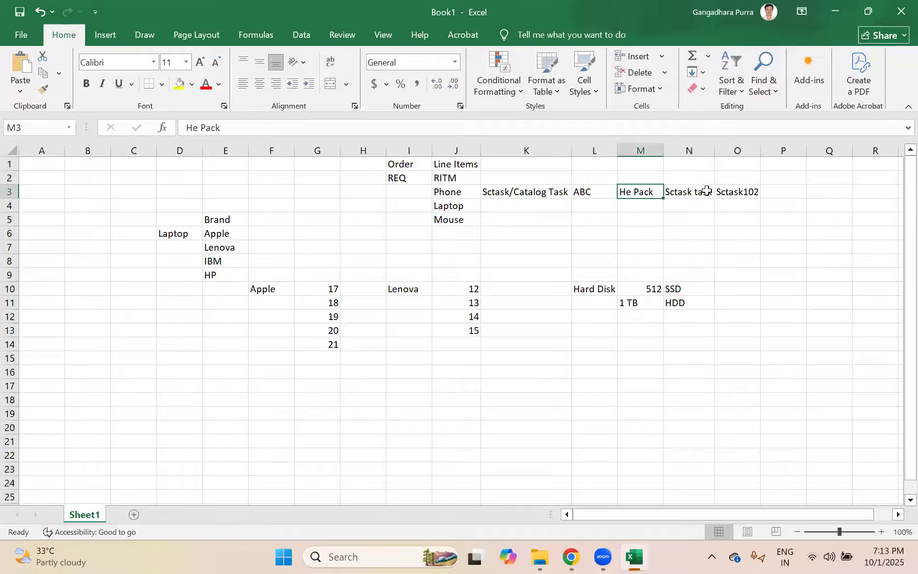
Clear the row 3 entries after ABC, in cells M3 to O3.
click(594, 189)
click(643, 192)
click(592, 191)
drag(654, 188, 744, 200)
key(Delete)
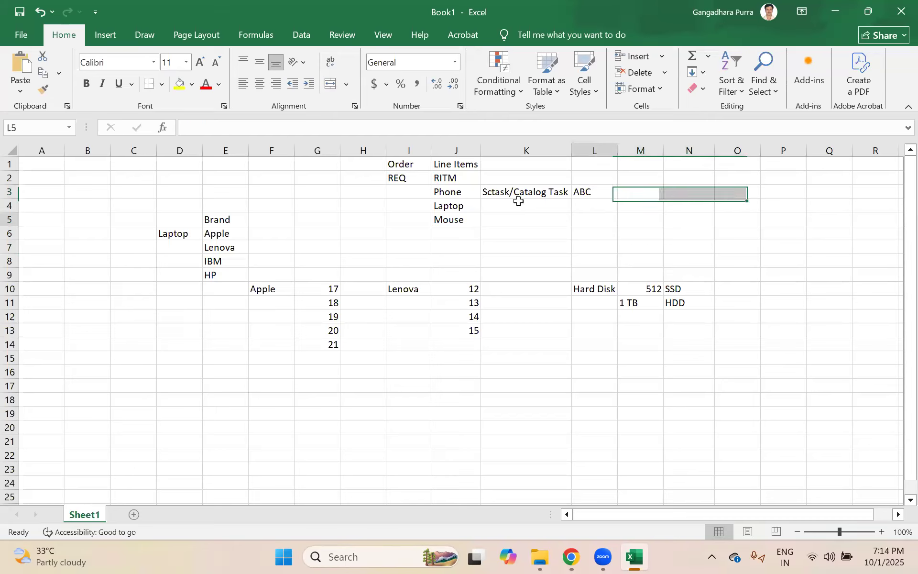
Replace ABC in cell L3 with Sctask101.
click(514, 186)
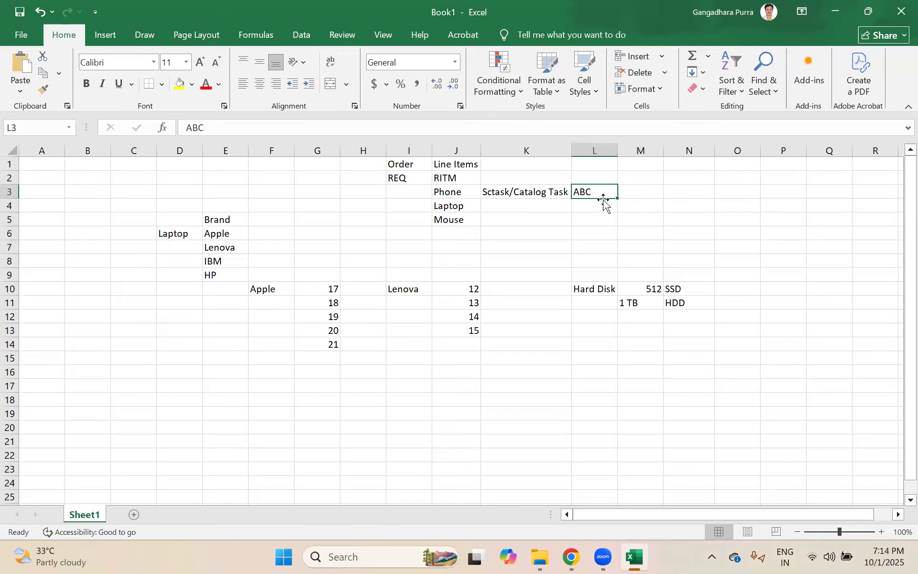
key(Delete)
text(Sctask101)
key(Return)
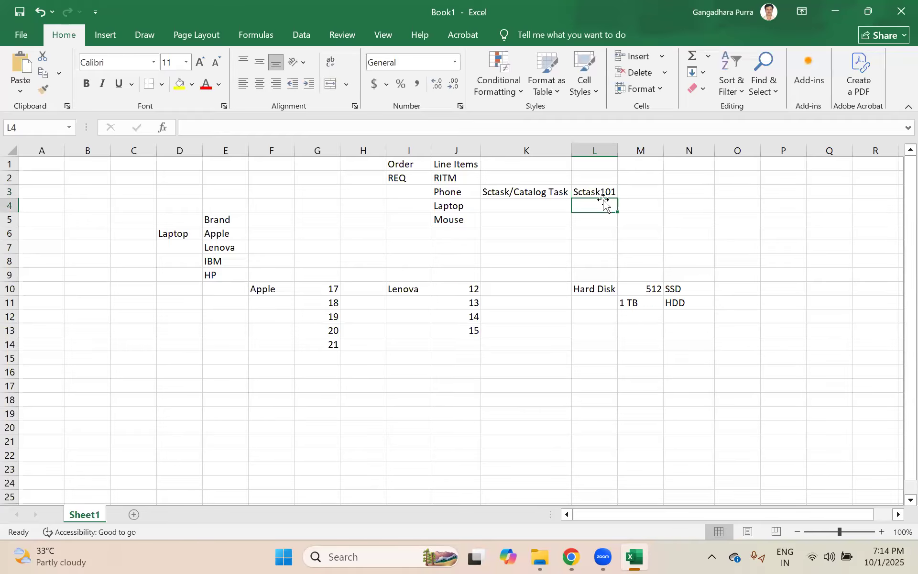
Label the fulfilment stages above row 3 with Packing in cell L2 and Courier in cell M2.
click(601, 181)
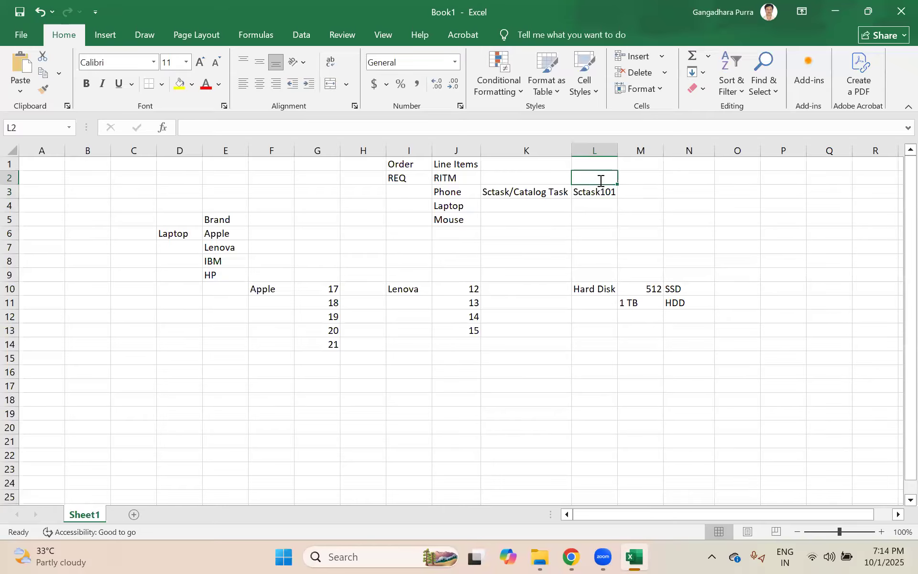
text(Packing)
click(649, 181)
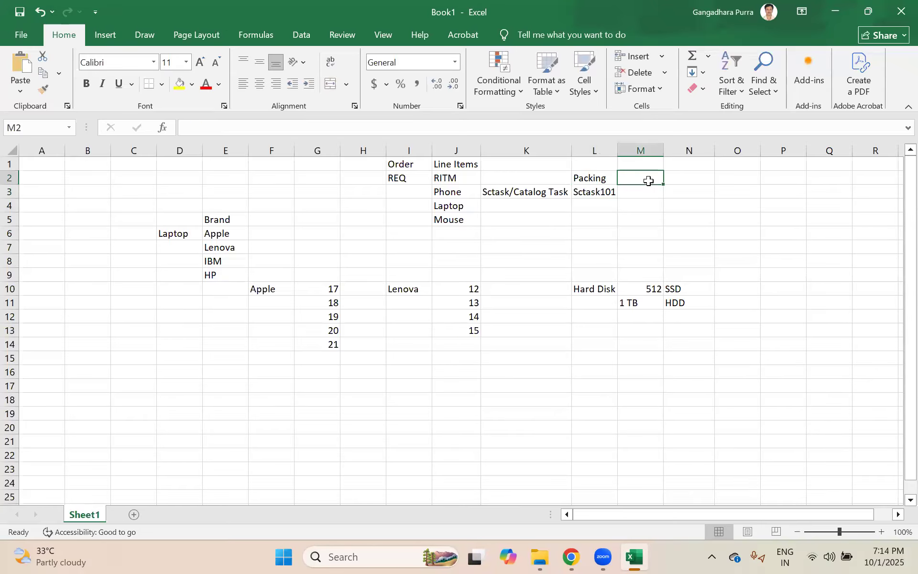
text(Courier)
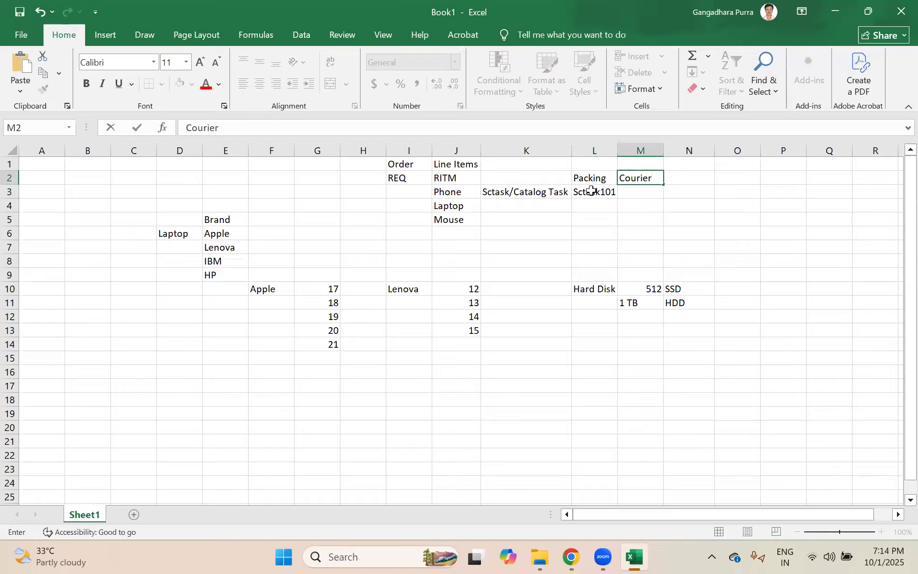
Enter Sctask102 in cell M3 under Courier and widen column M slightly to fit it.
click(641, 192)
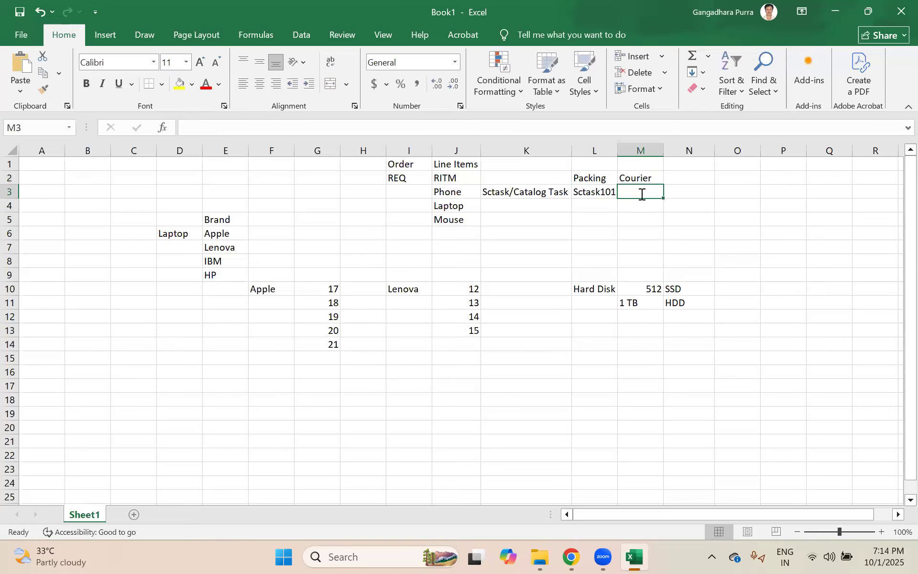
text(Sctask)
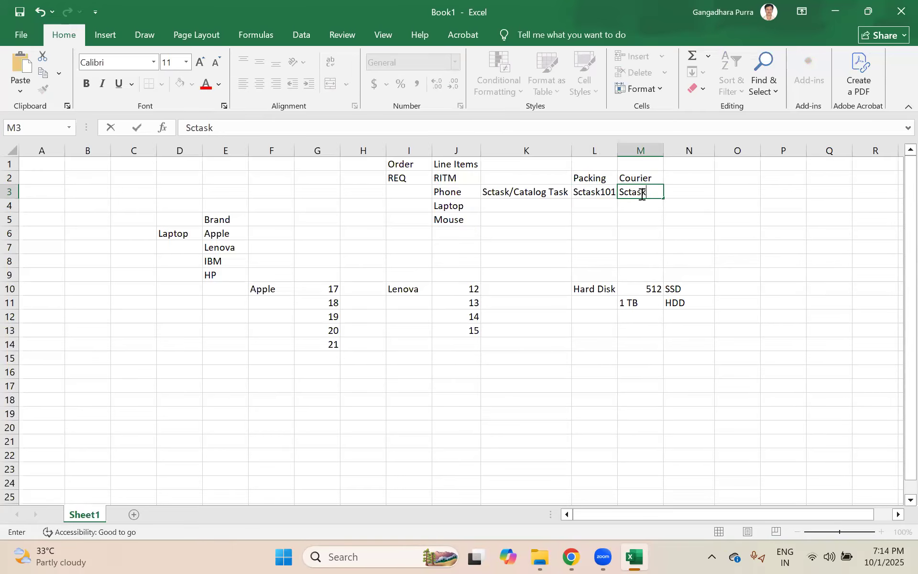
text(101)
key(BackSpace)
text(2)
key(Return)
drag(668, 151, 669, 152)
Add the Delivery stage in cell N2 with its task Sctask103 in cell N3.
click(678, 180)
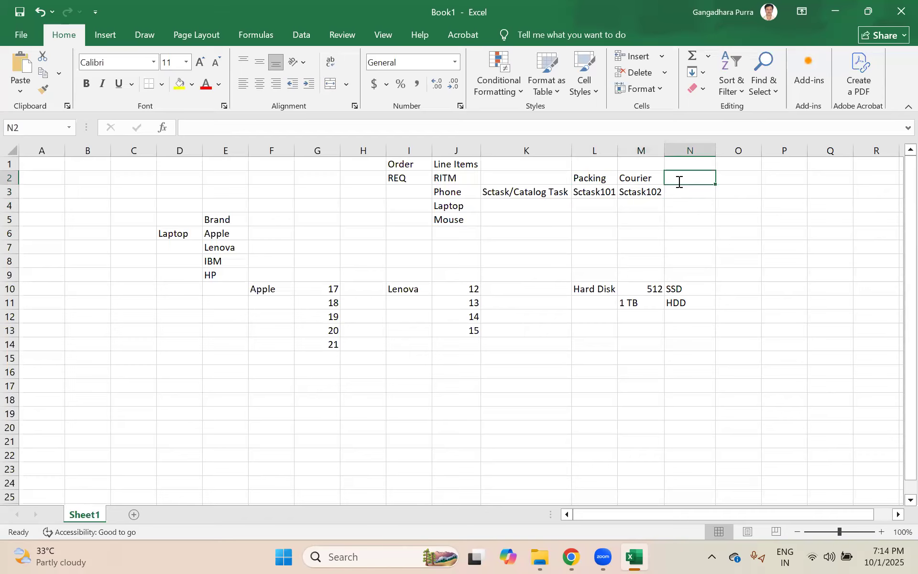
text(Deli)
text(v)
key(BackSpace)
text(ivery)
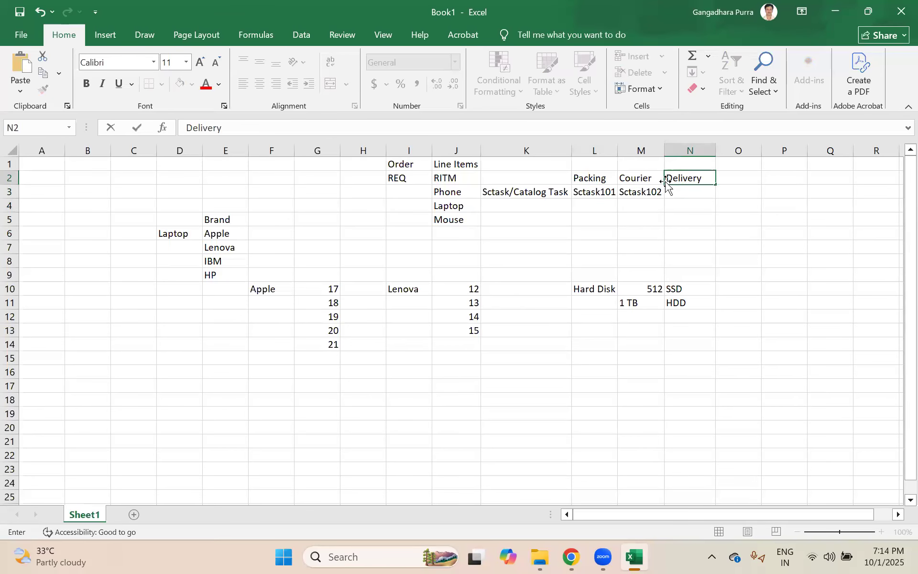
click(685, 191)
text(S)
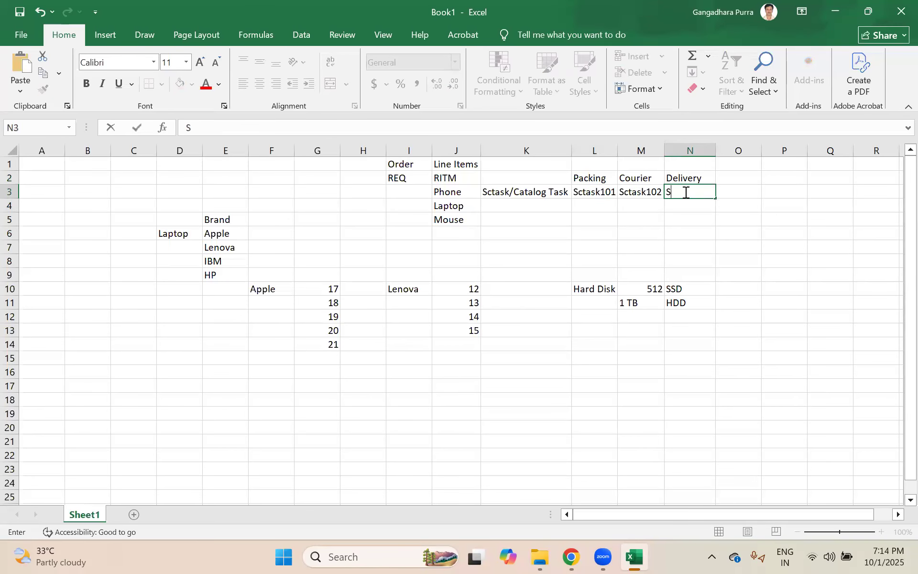
text(ctask103)
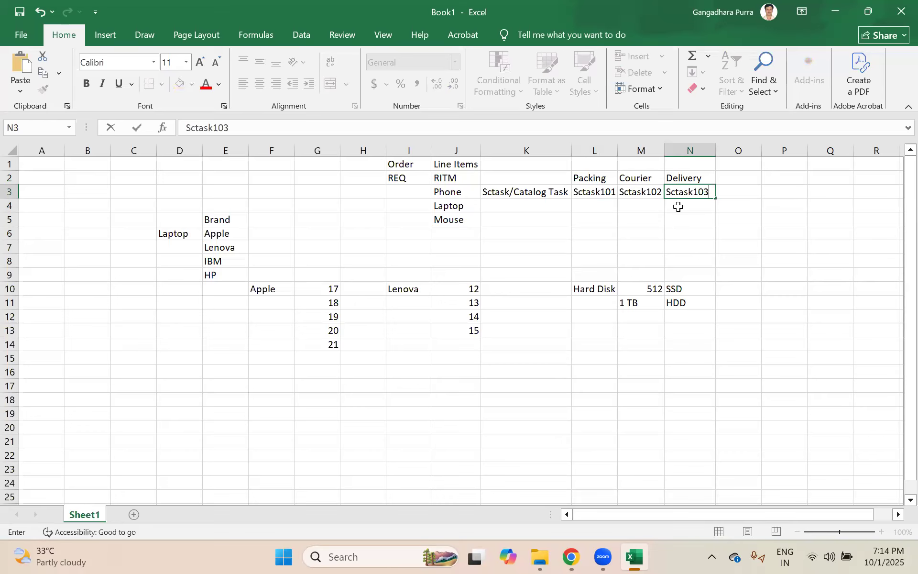
key(Return)
End the Phone row with Your destination in cell O3 and fit column O to the text.
drag(440, 191, 668, 193)
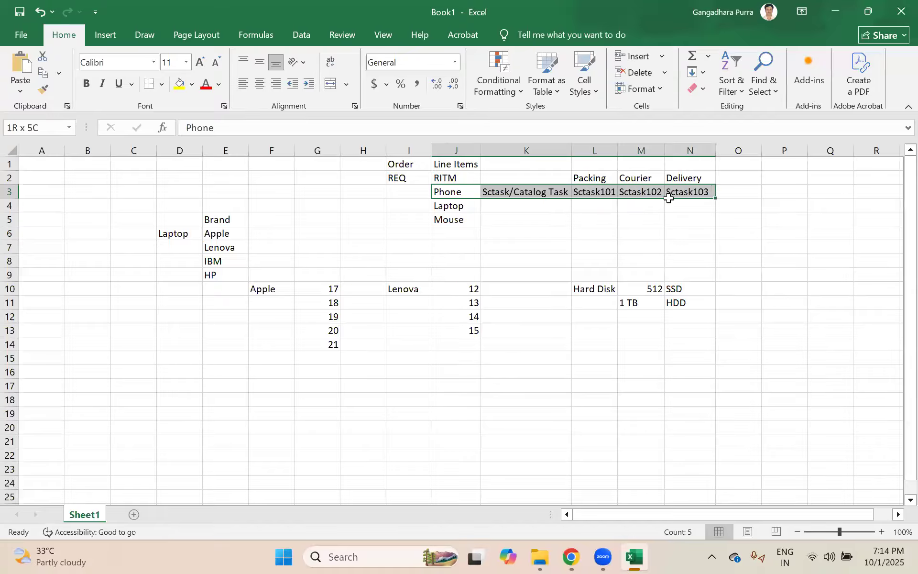
click(604, 221)
drag(465, 189, 712, 190)
click(730, 190)
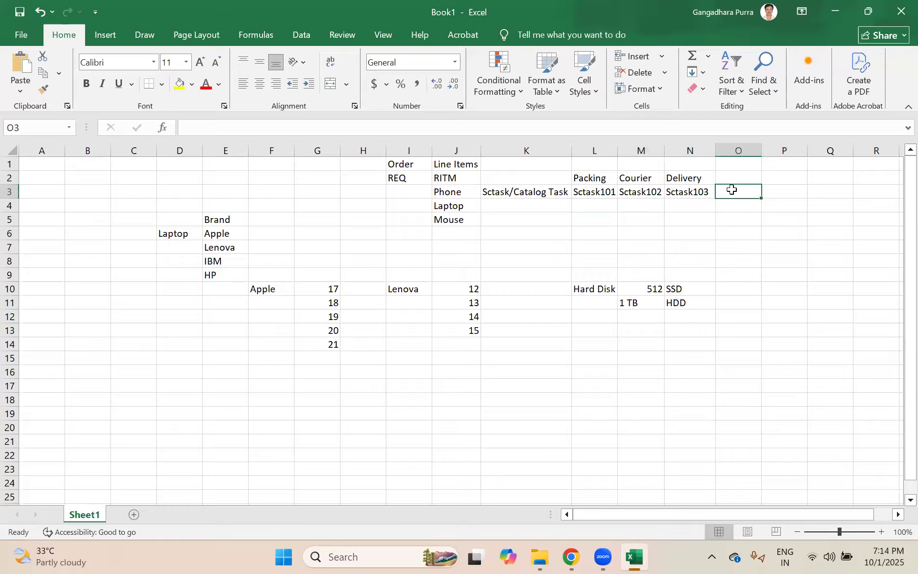
text(Your)
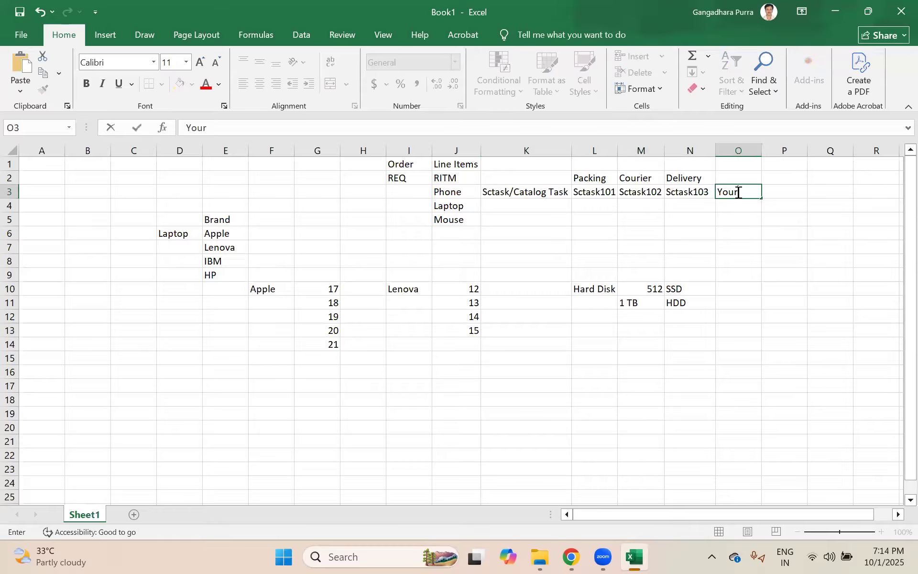
text( destination)
key(Return)
double_click(762, 150)
Examine the flow from Order and REQ through the line items to the Phone's catalog tasks and destination.
drag(681, 247, 656, 247)
drag(397, 164, 748, 191)
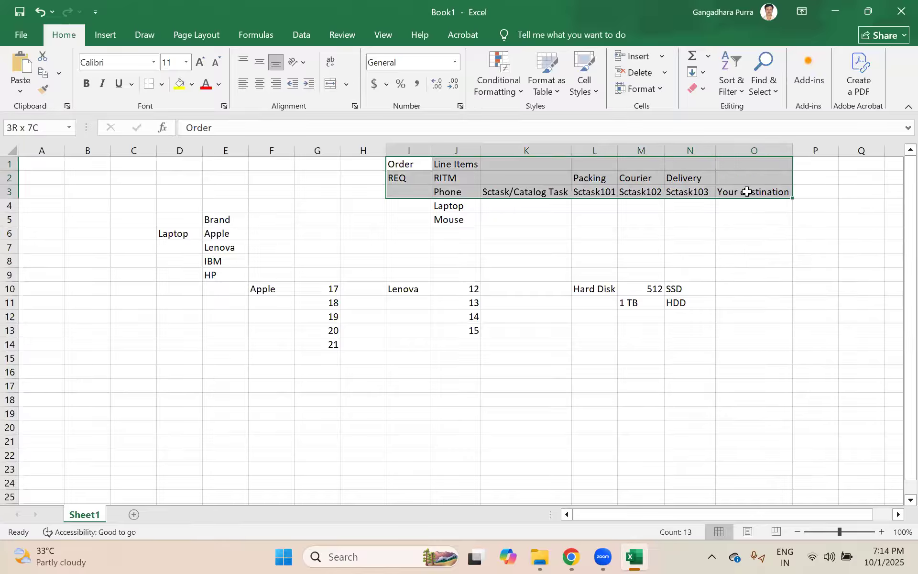
click(405, 178)
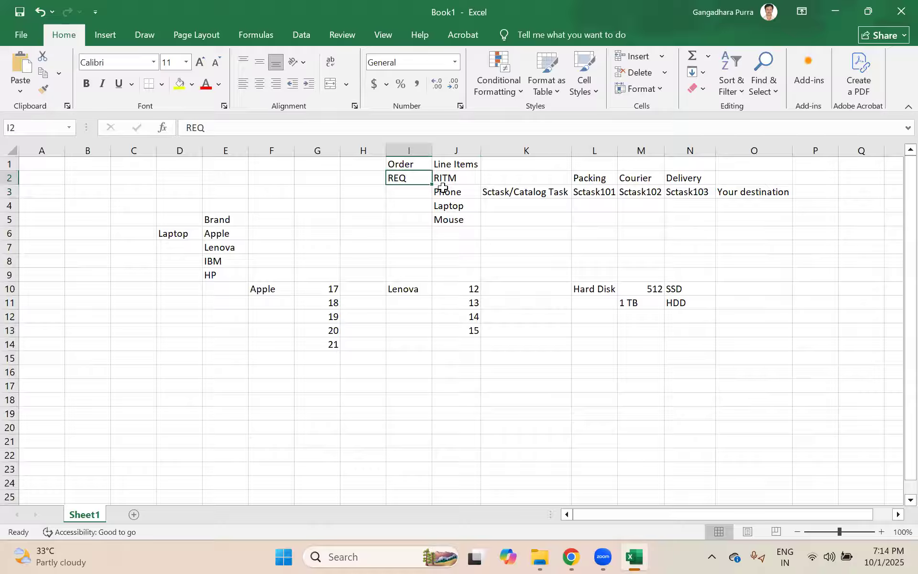
drag(443, 191, 442, 217)
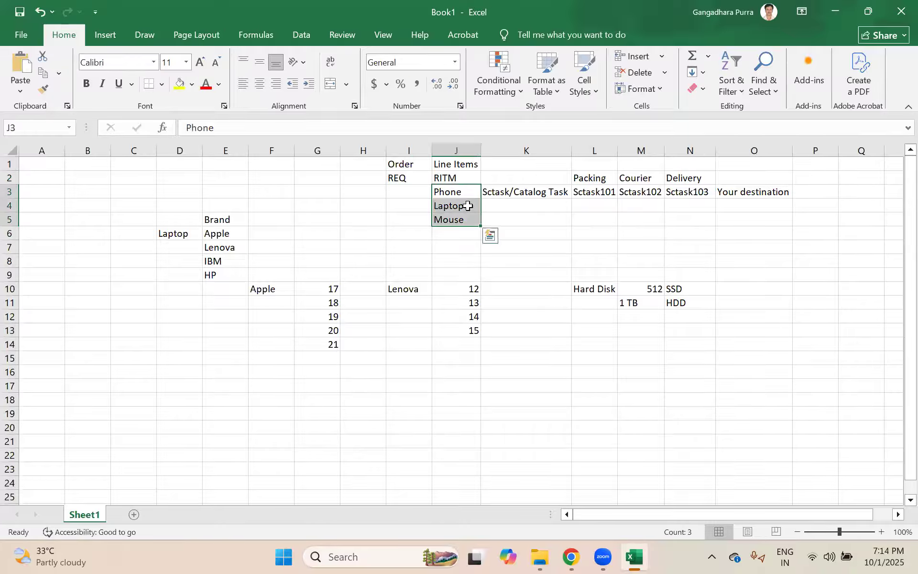
click(467, 191)
drag(494, 190, 737, 193)
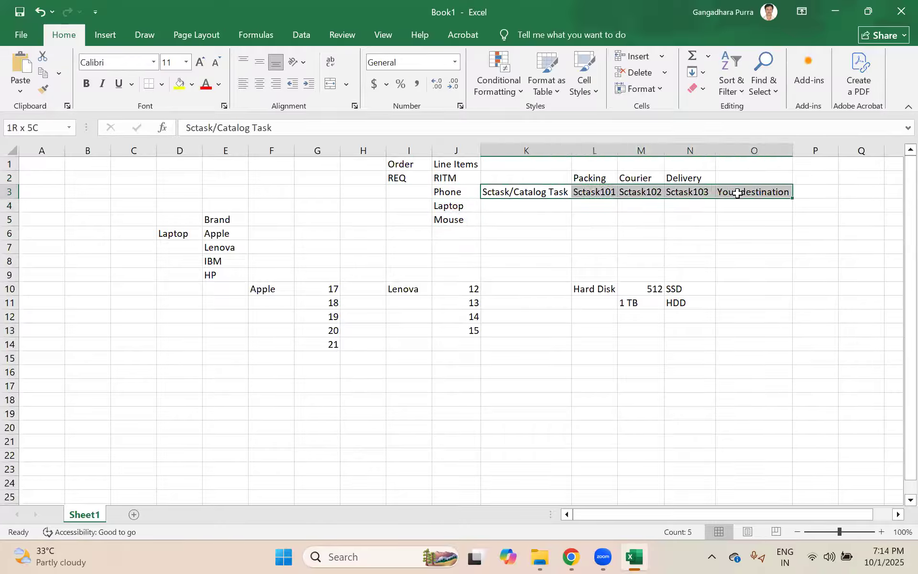
click(725, 231)
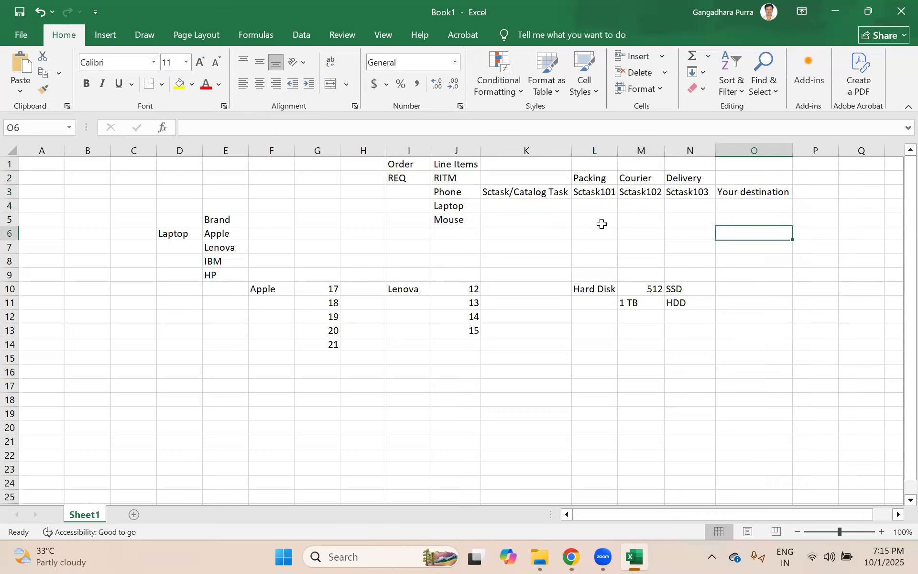
click(744, 191)
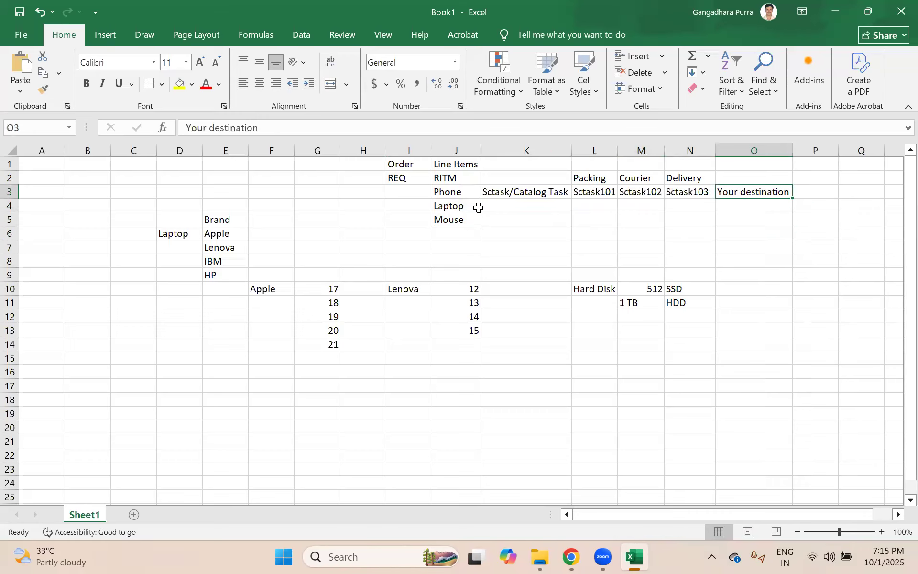
Examine the Laptop and Mouse rows against the Phone row as separate line items with their own fulfilment tasks.
drag(501, 207, 736, 205)
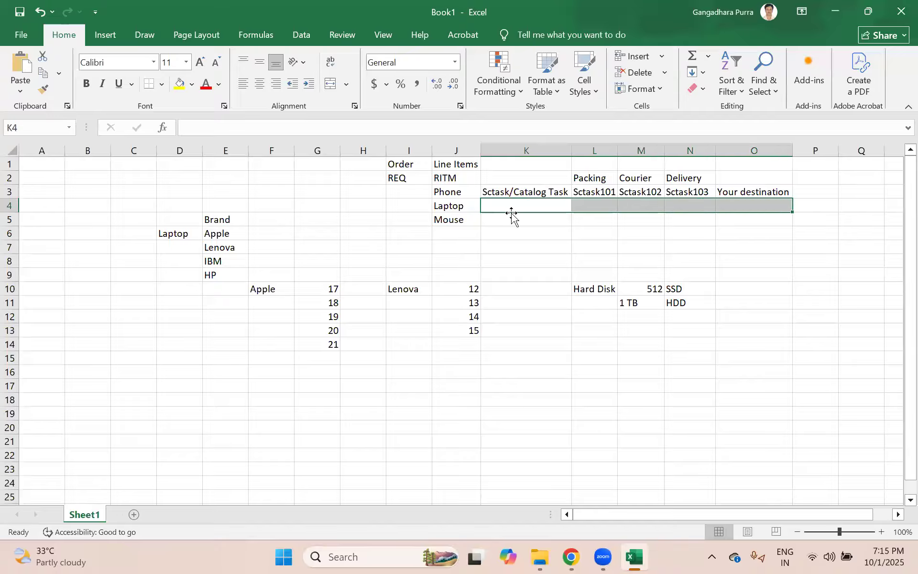
drag(498, 219, 748, 218)
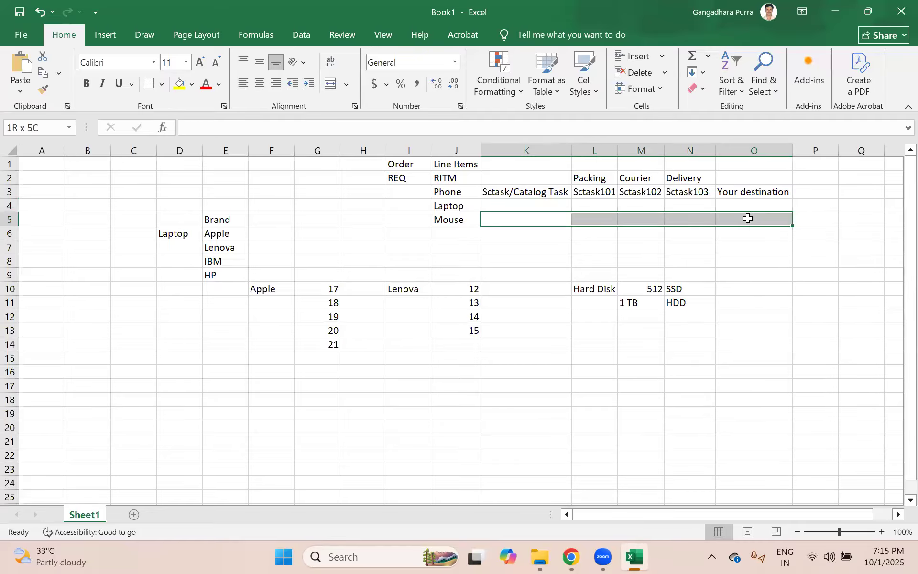
click(563, 242)
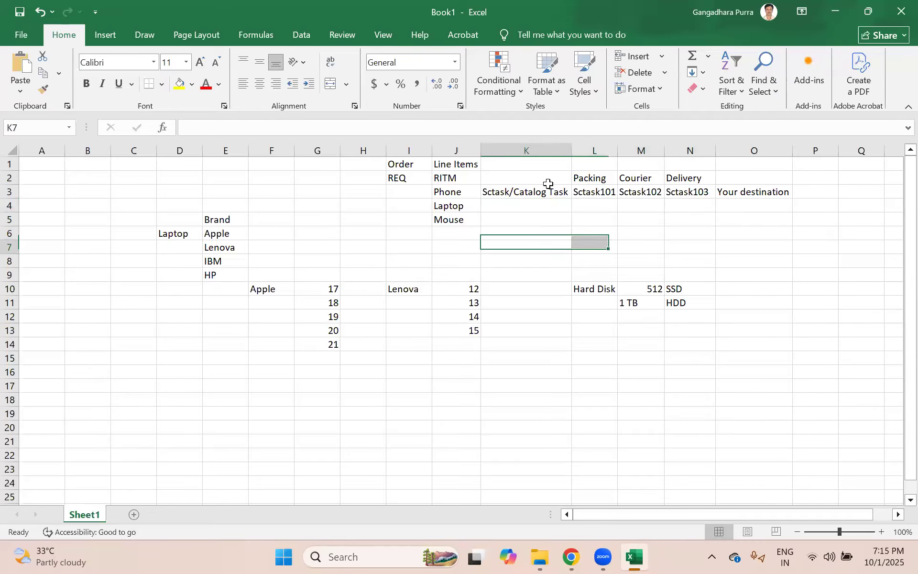
click(453, 192)
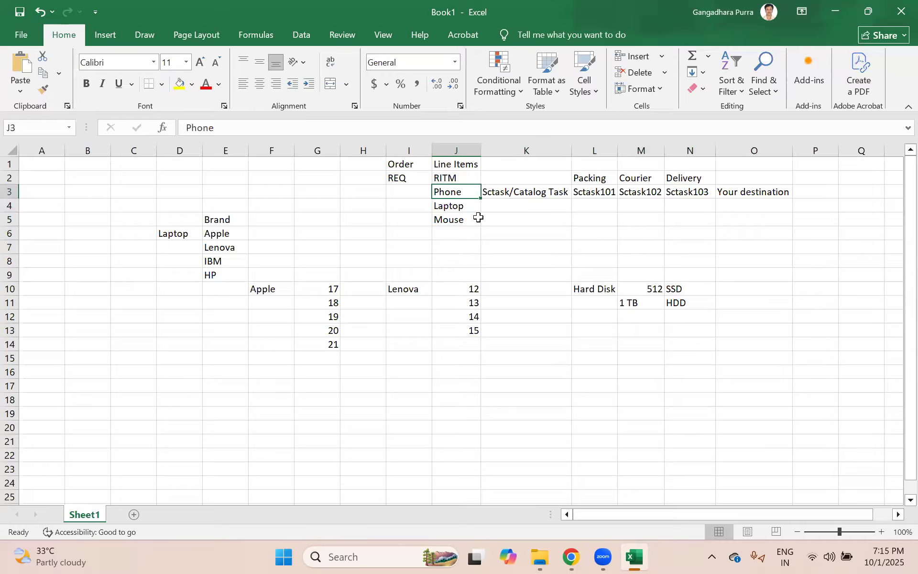
click(453, 206)
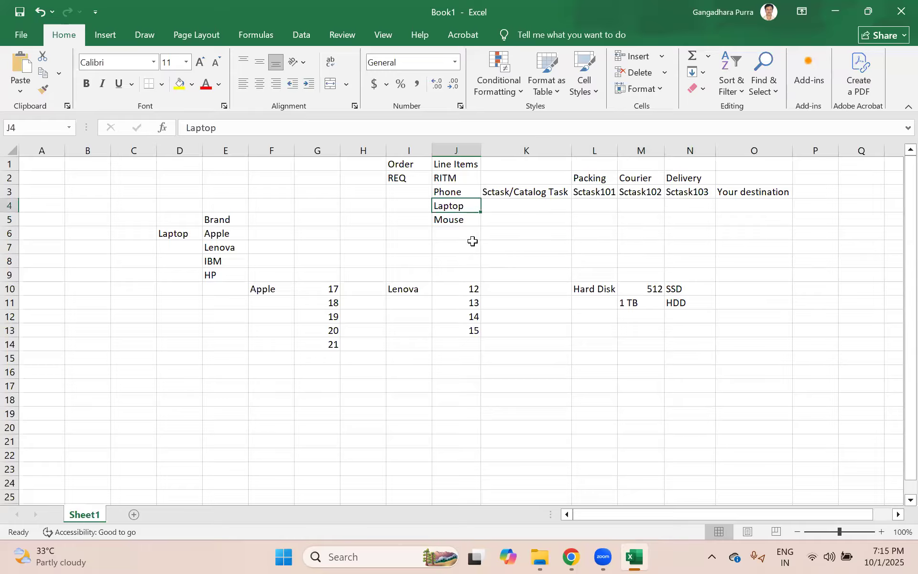
click(457, 219)
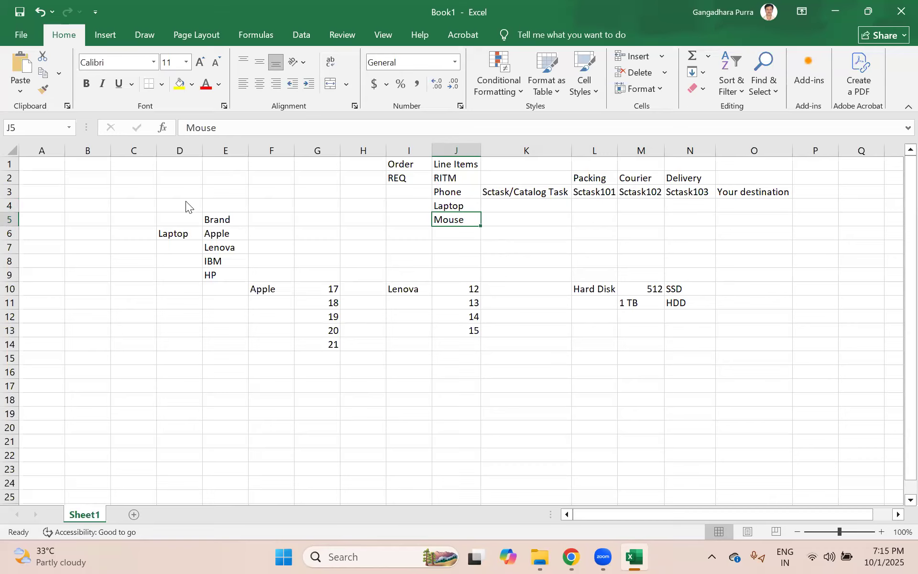
click(477, 552)
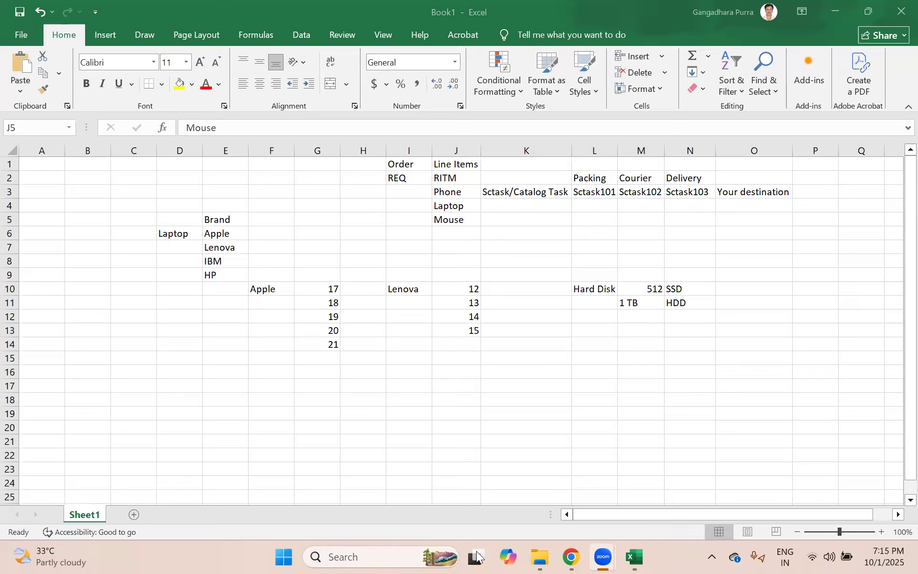
click(532, 224)
click(534, 230)
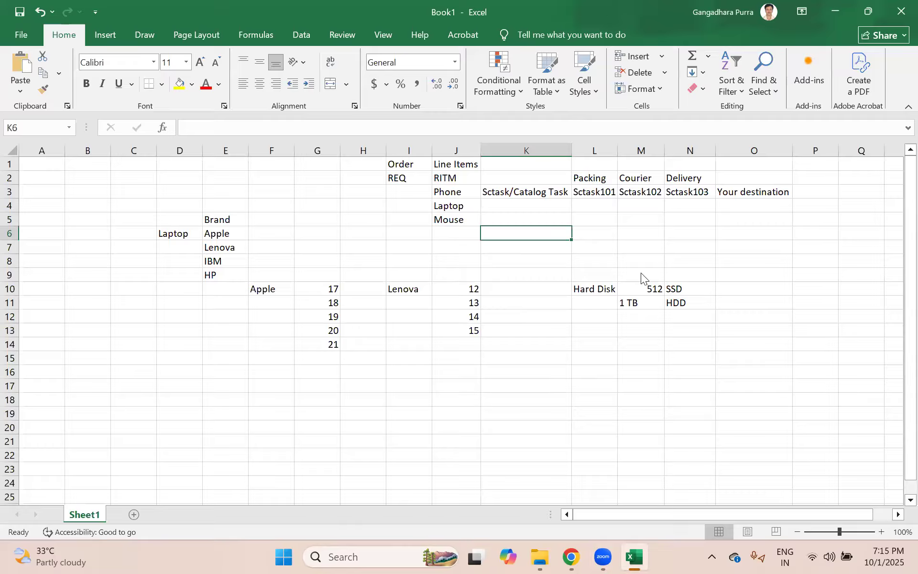
Review the whole order structure in I1:O5, including the line items and the REQ and RITM entries.
click(518, 204)
drag(448, 192, 735, 213)
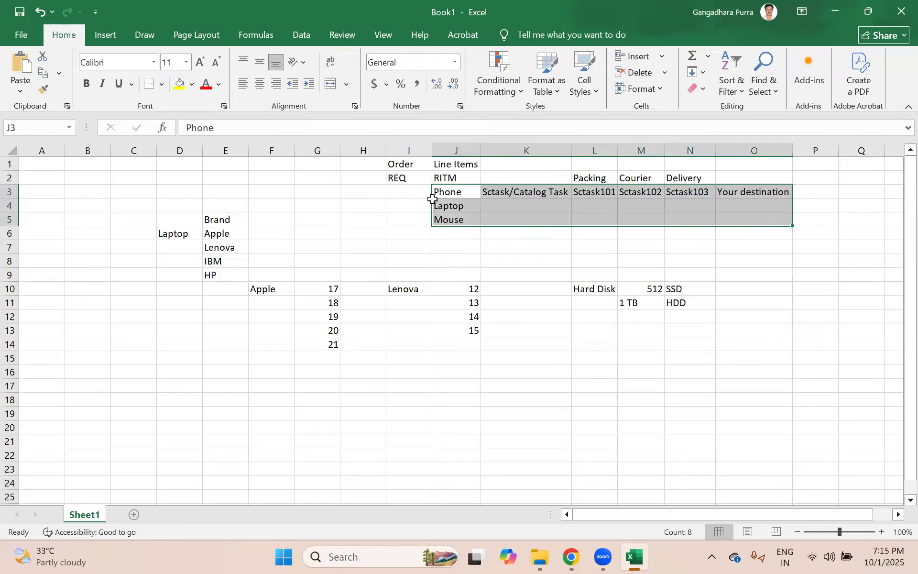
click(501, 256)
click(402, 165)
drag(426, 194, 758, 215)
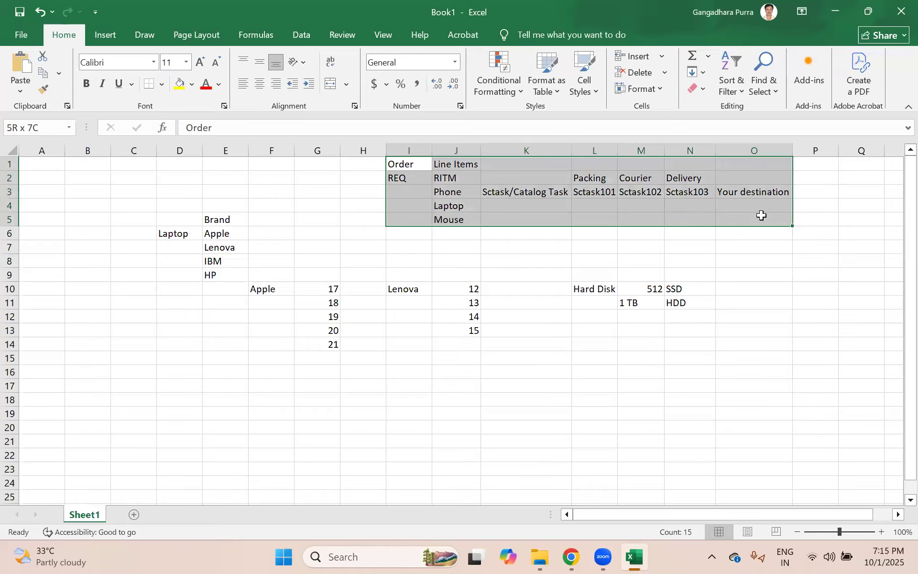
click(408, 177)
click(455, 179)
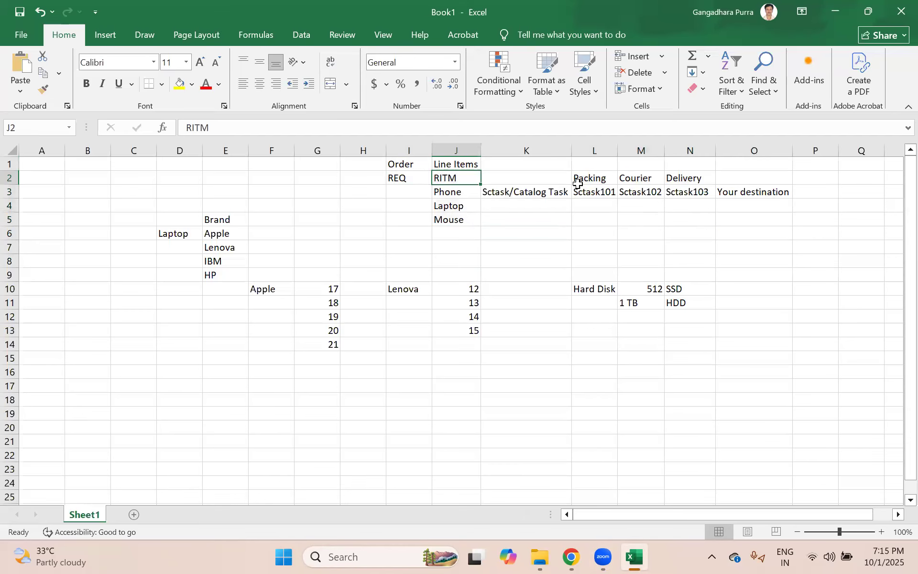
Examine the Phone row's catalog tasks and destination together with the surrounding order block I1:O5.
click(515, 192)
drag(790, 190, 789, 191)
drag(391, 164, 736, 216)
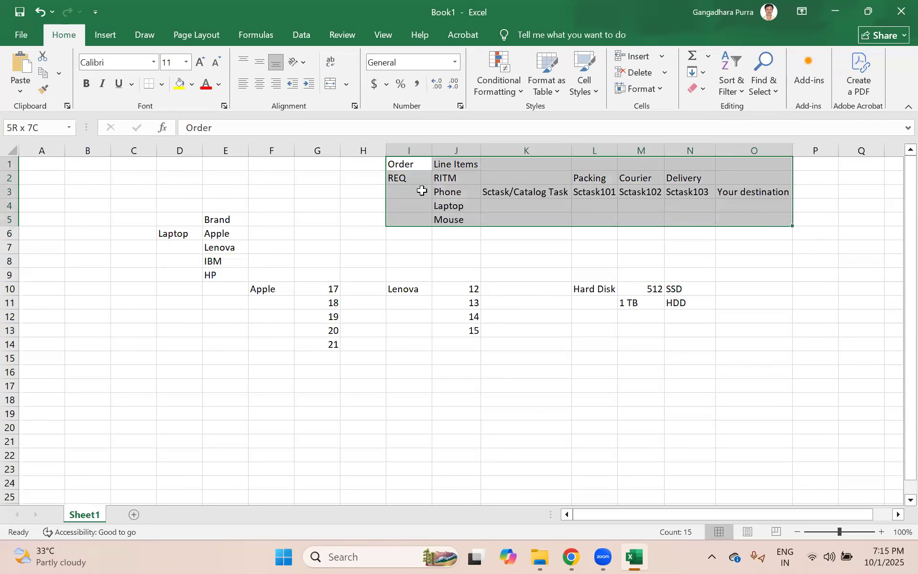
drag(404, 164, 765, 219)
click(473, 257)
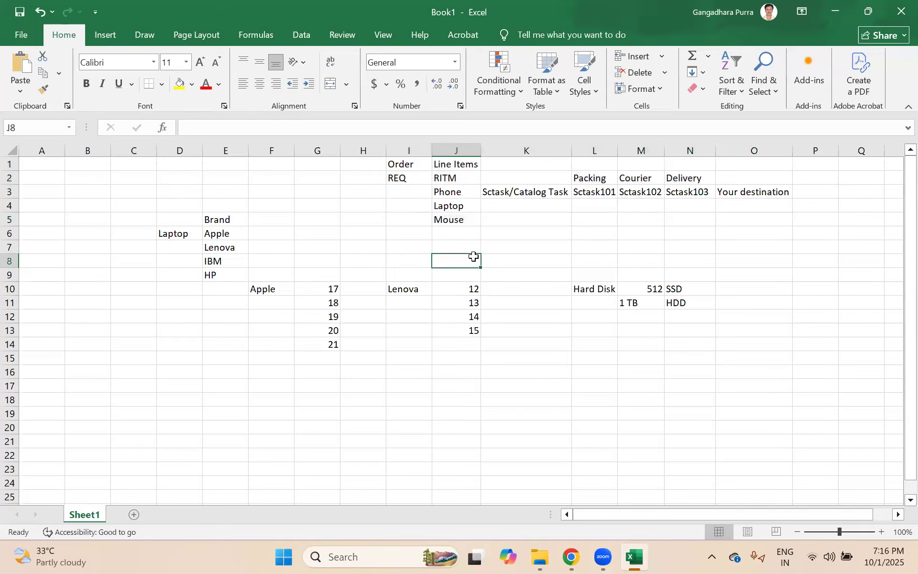
click(338, 251)
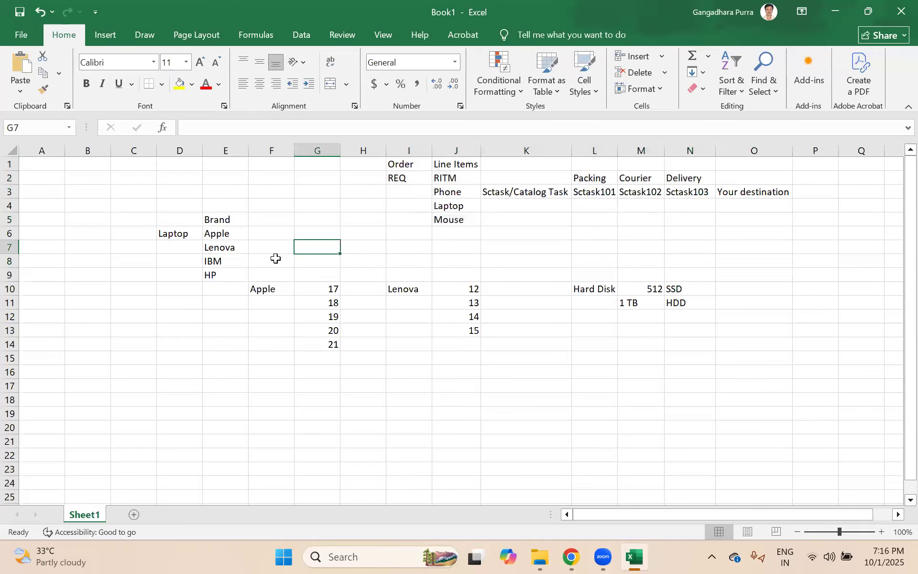
click(259, 217)
click(375, 245)
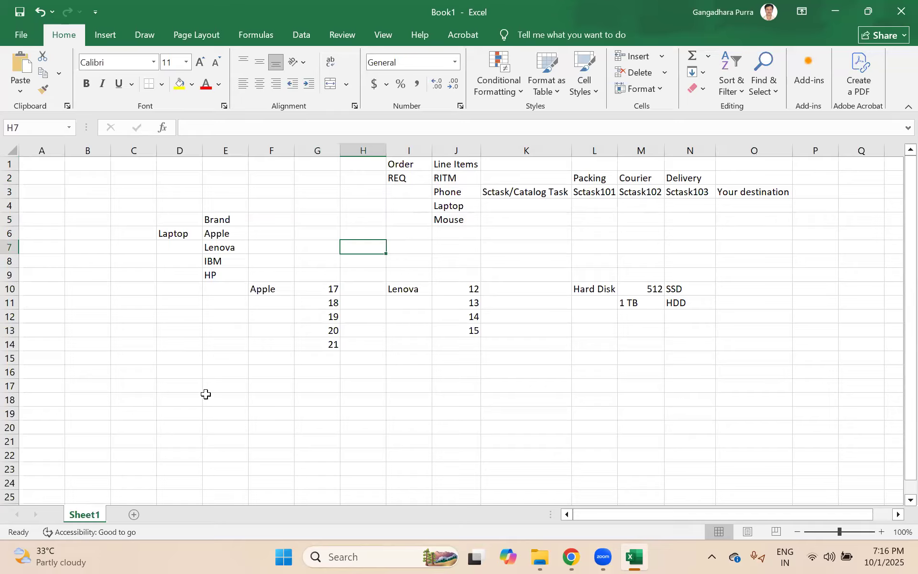
click(256, 209)
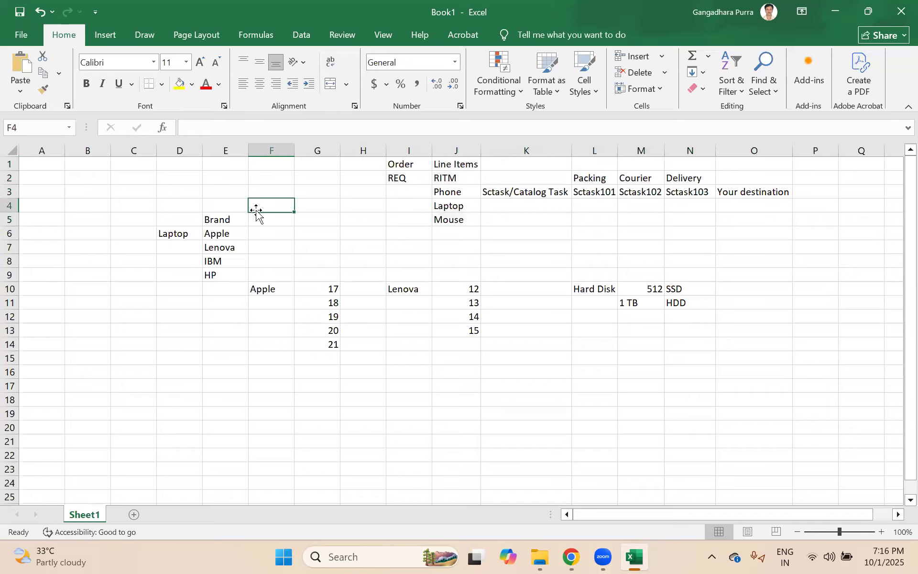
click(307, 238)
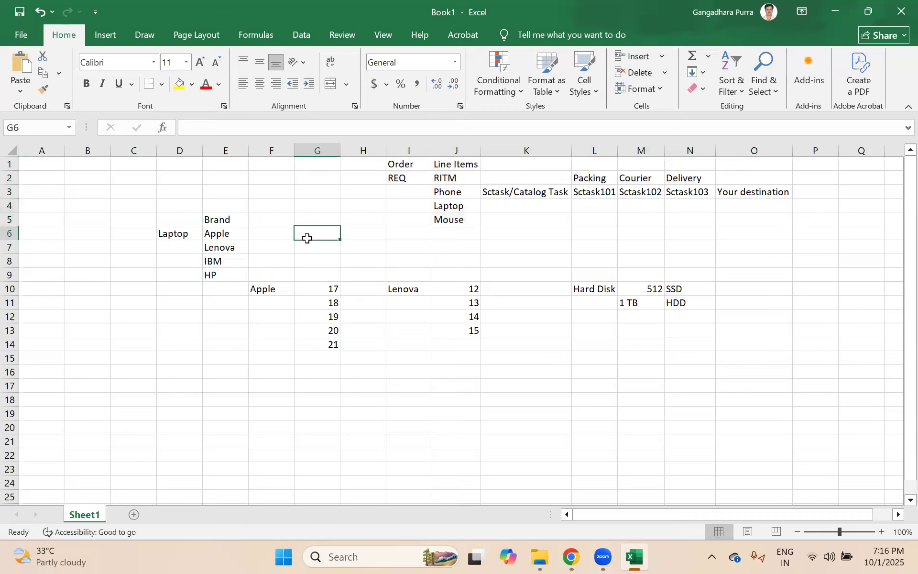
click(254, 215)
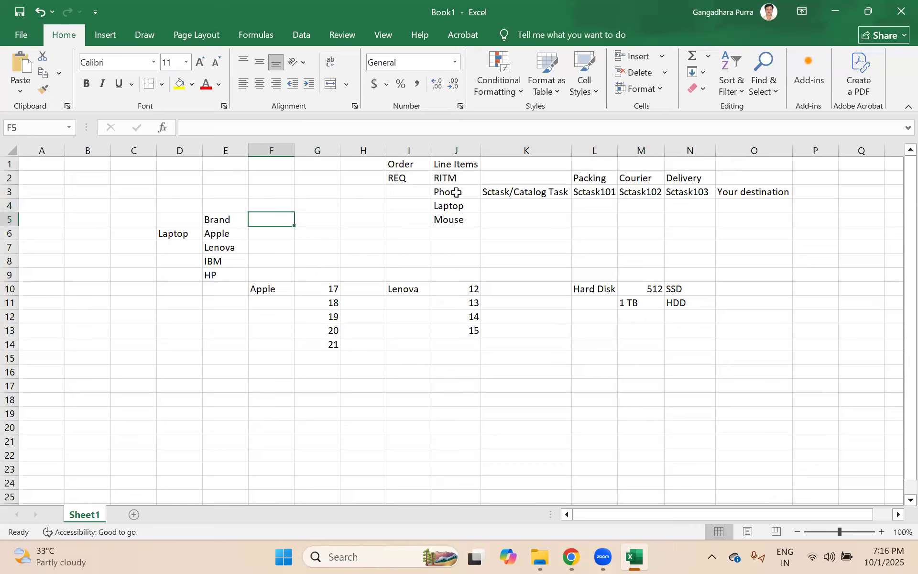
click(498, 231)
click(312, 252)
Examine the Laptop entry in D6 and its Brand list in column E.
click(176, 233)
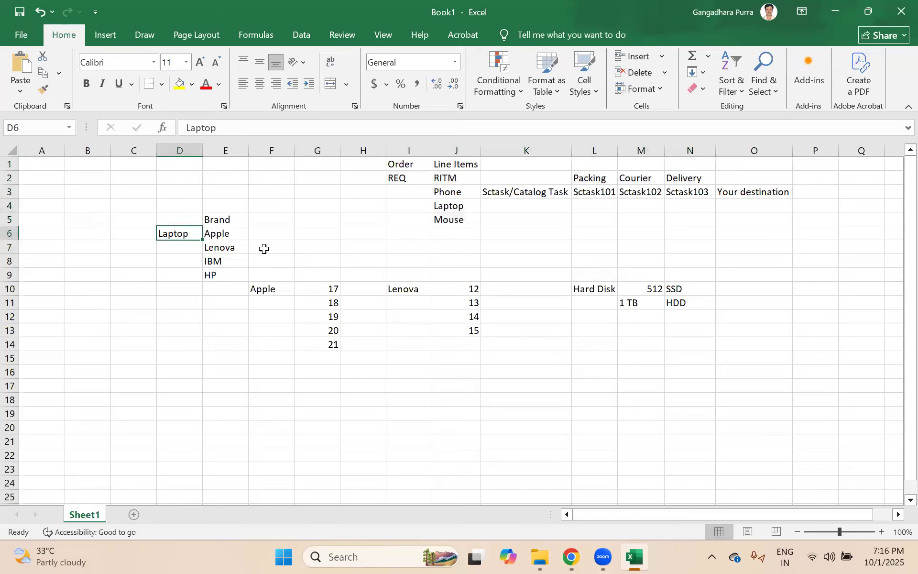
click(299, 246)
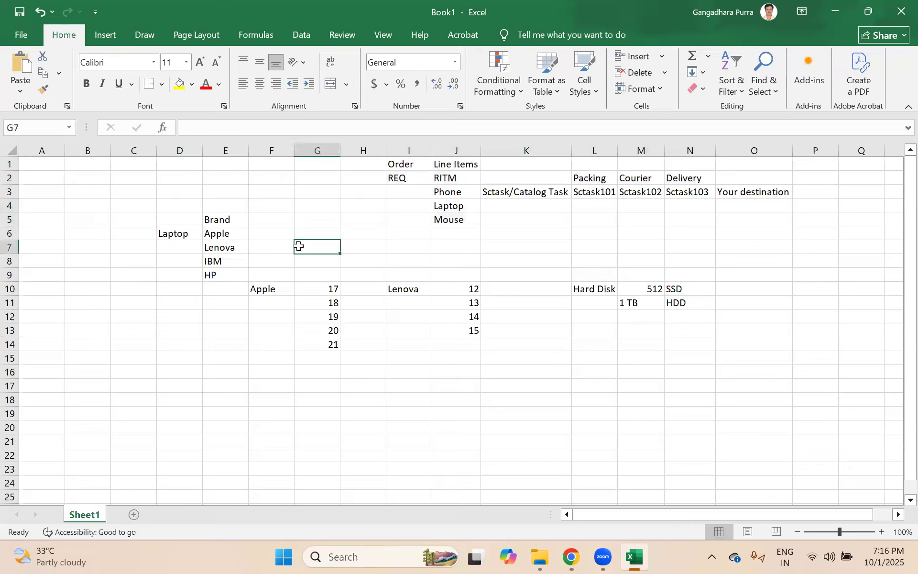
click(178, 233)
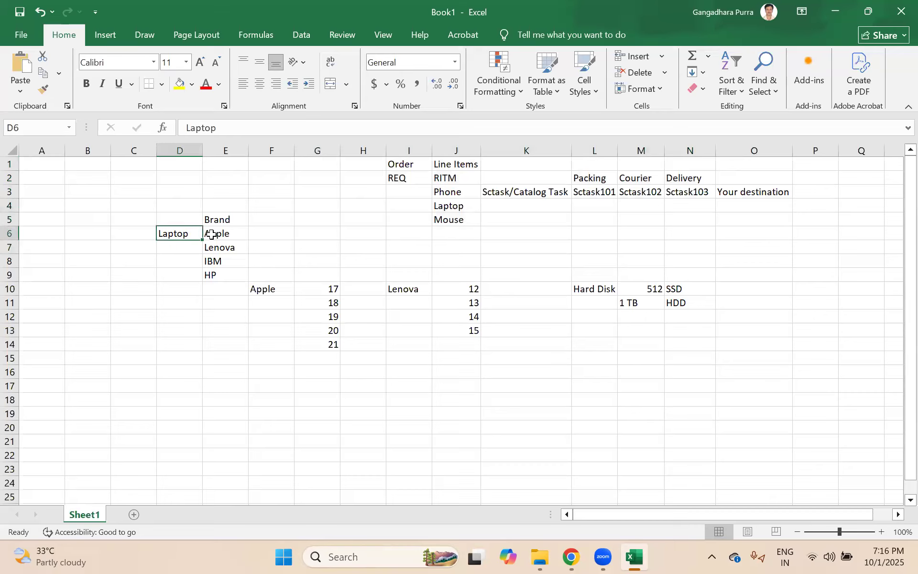
click(339, 251)
click(213, 219)
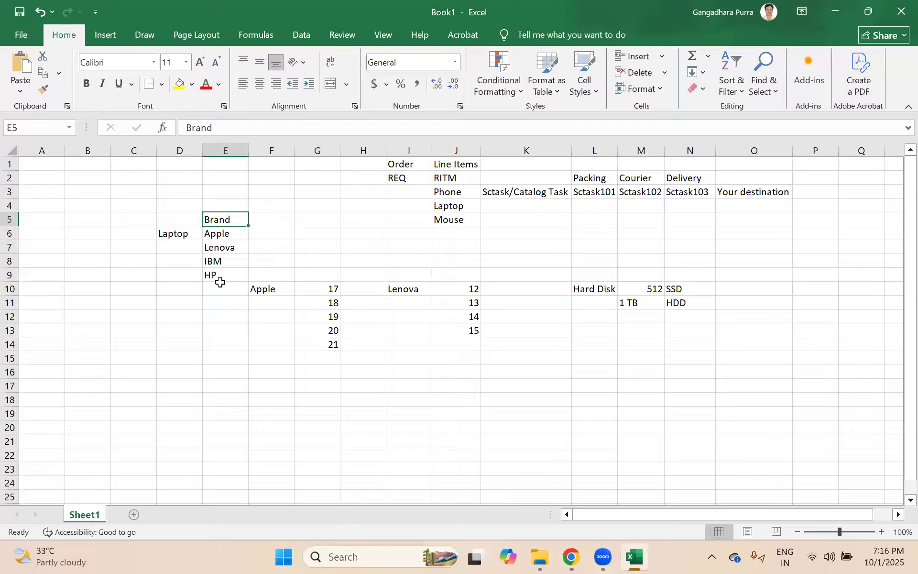
drag(220, 283, 221, 290)
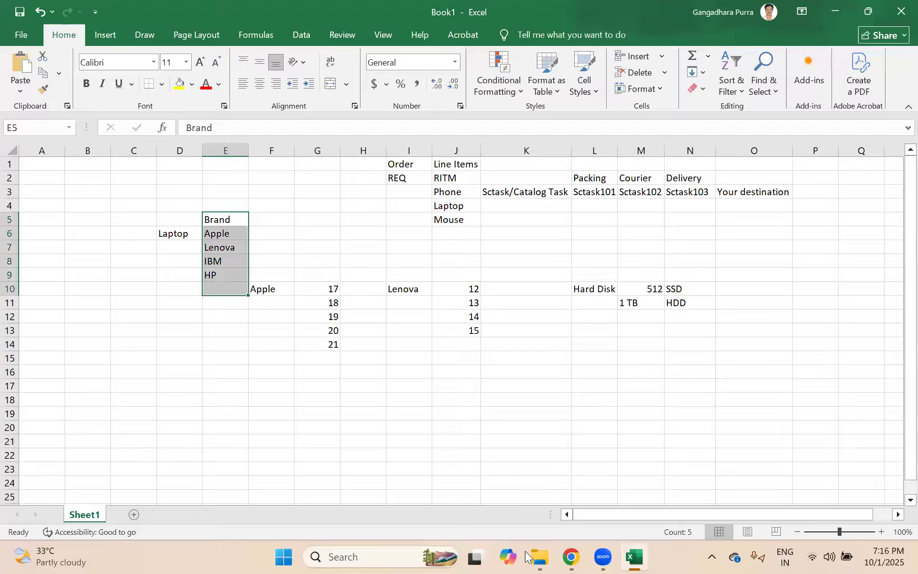
Switch to the Amazon cart in Chrome, open the Lenovo IdeaPad Slim 3 product page and view its options and specifications.
key(alt+Tab)
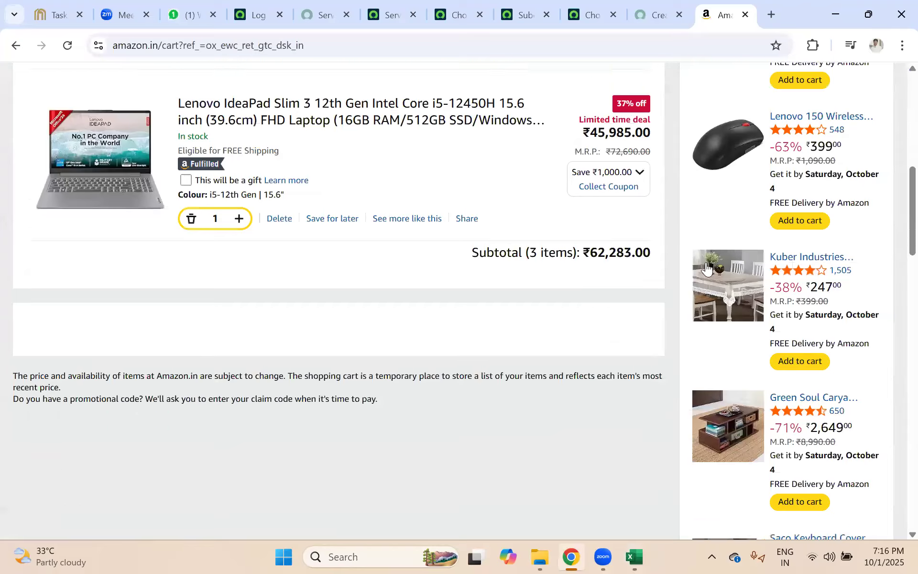
scroll(255, 430, up, 5)
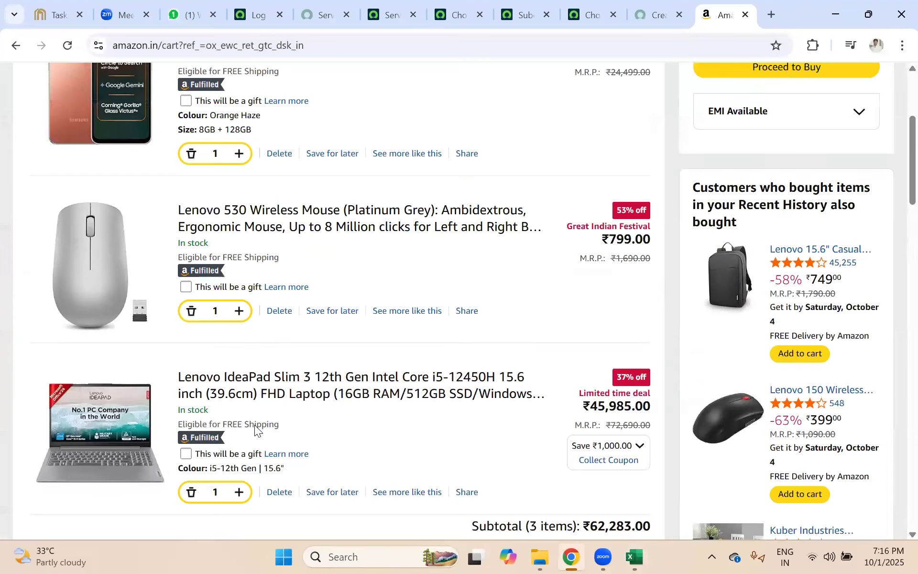
click(112, 407)
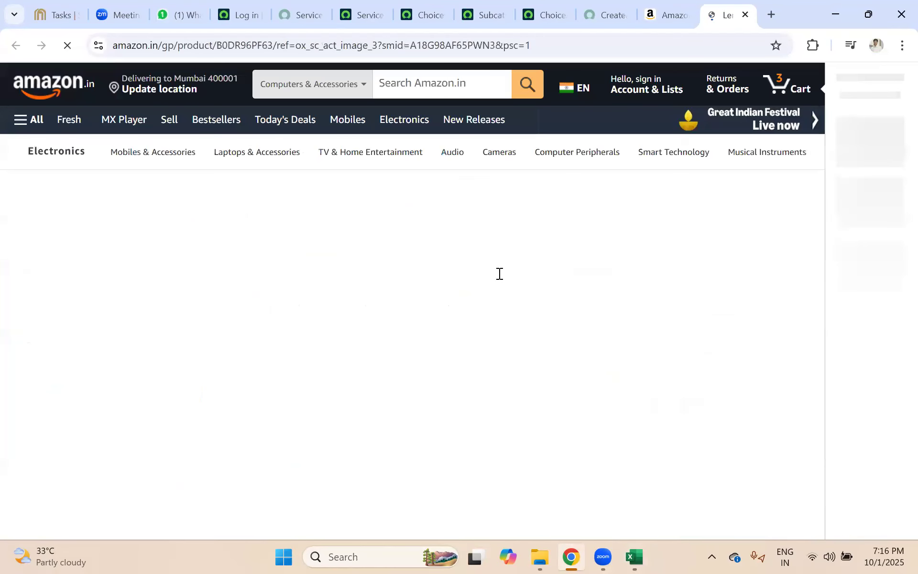
scroll(476, 313, down, 5)
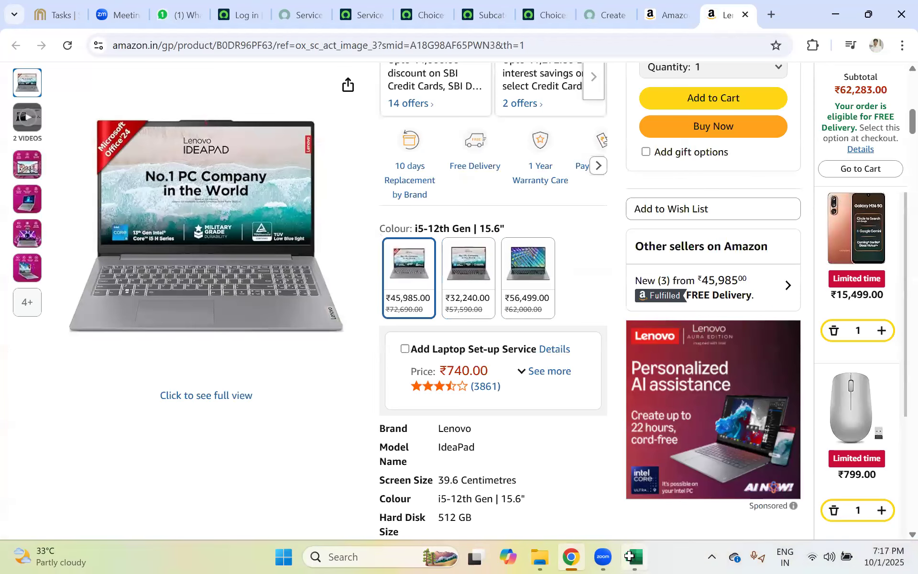
Return to the Excel workbook and review the laptop options block covering brands, versions and hard disk choices.
click(635, 558)
click(227, 397)
drag(227, 219, 438, 335)
click(338, 372)
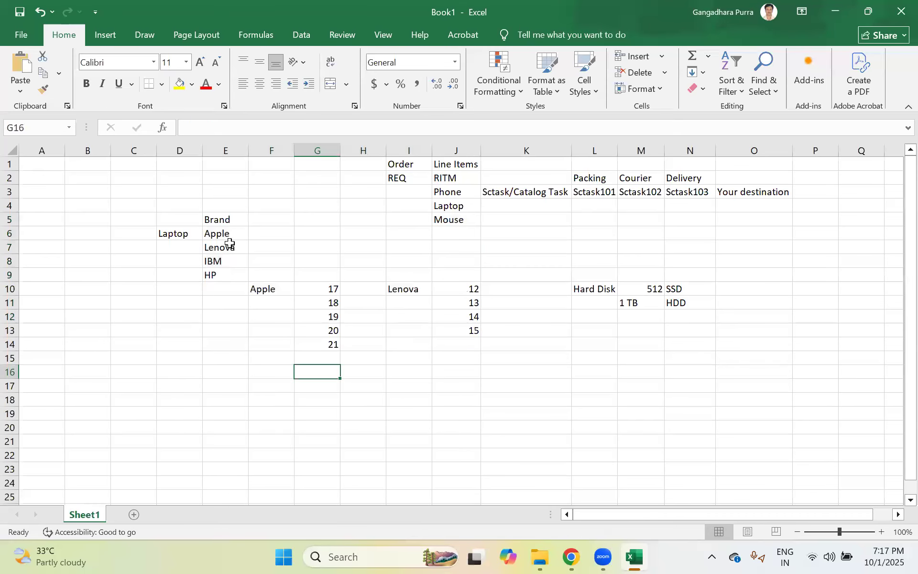
drag(180, 220, 689, 330)
click(369, 395)
drag(177, 222, 722, 354)
click(365, 344)
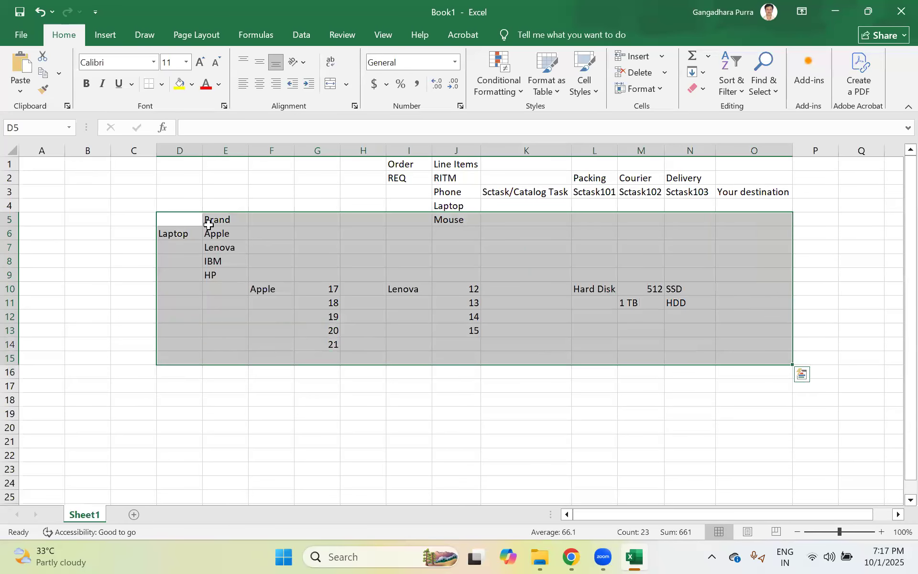
Examine the laptop's Brand choices in E6:E9 as options of the Laptop item.
click(177, 235)
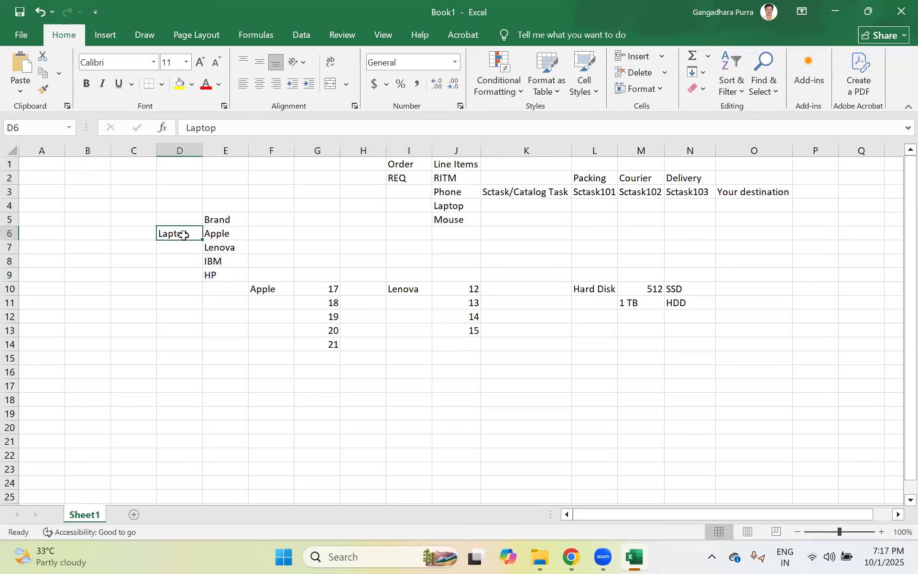
drag(220, 221, 224, 280)
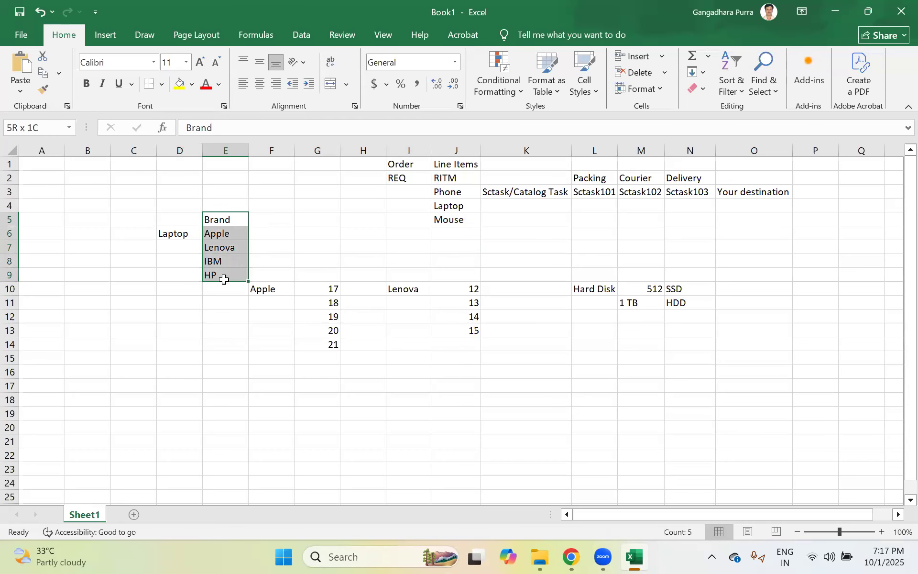
drag(233, 235, 227, 273)
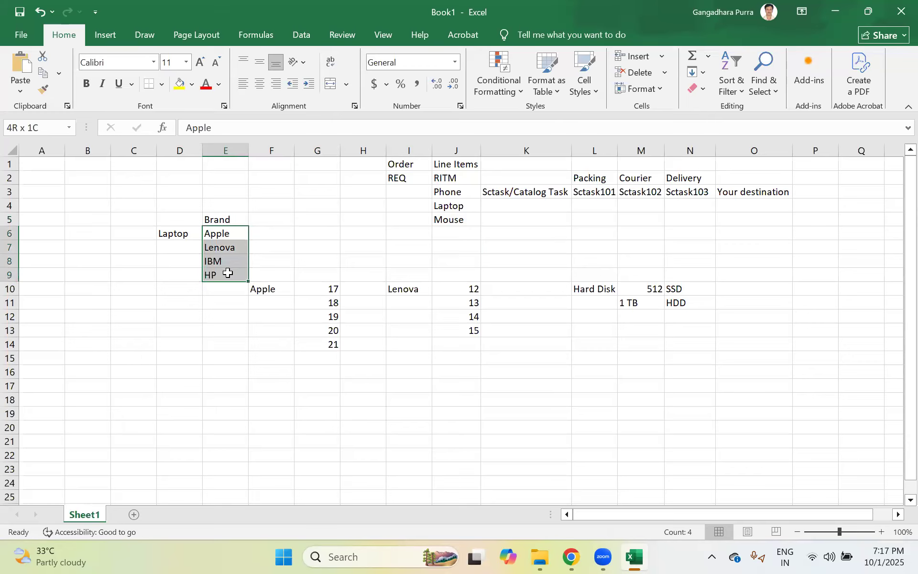
click(290, 244)
Compare the Apple version list in column G with the Lenova version list in column J.
click(265, 288)
drag(318, 292, 323, 349)
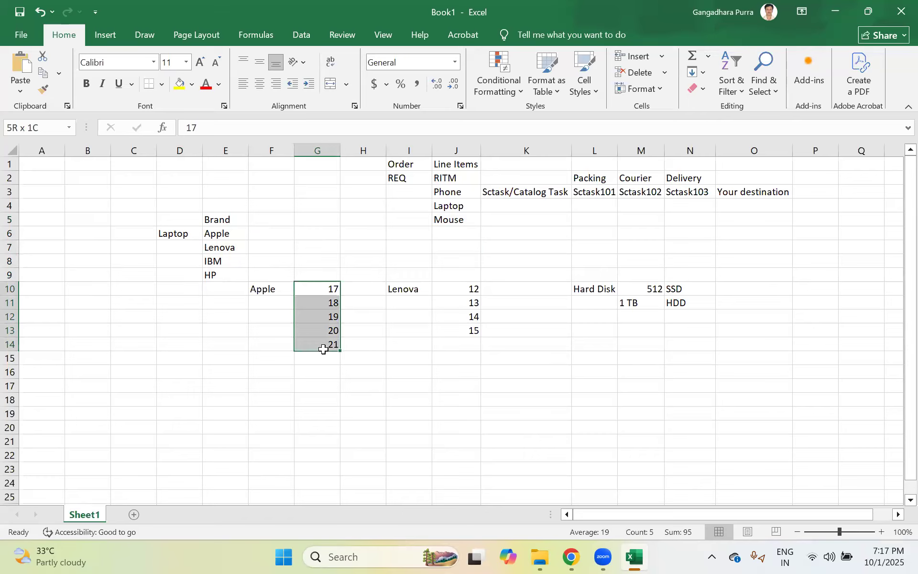
click(362, 297)
click(415, 287)
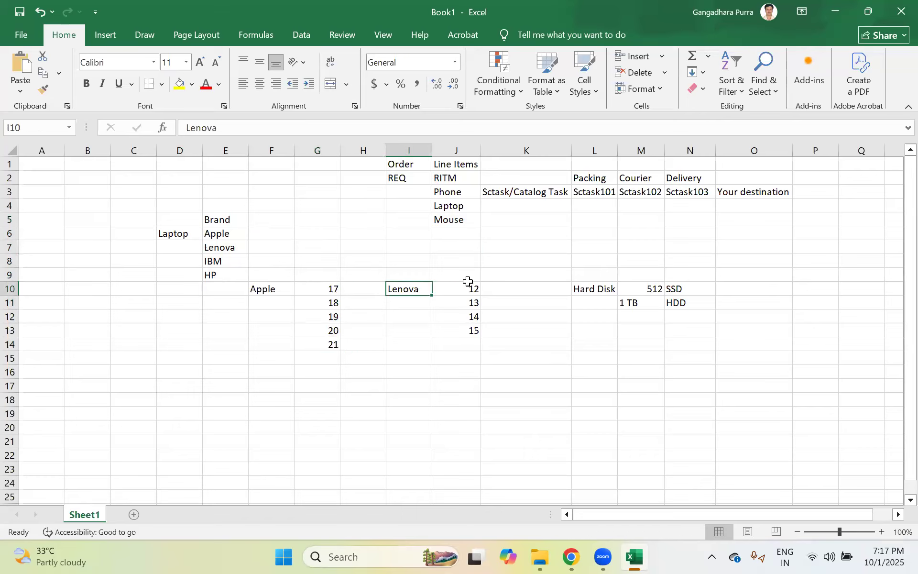
drag(469, 286, 464, 329)
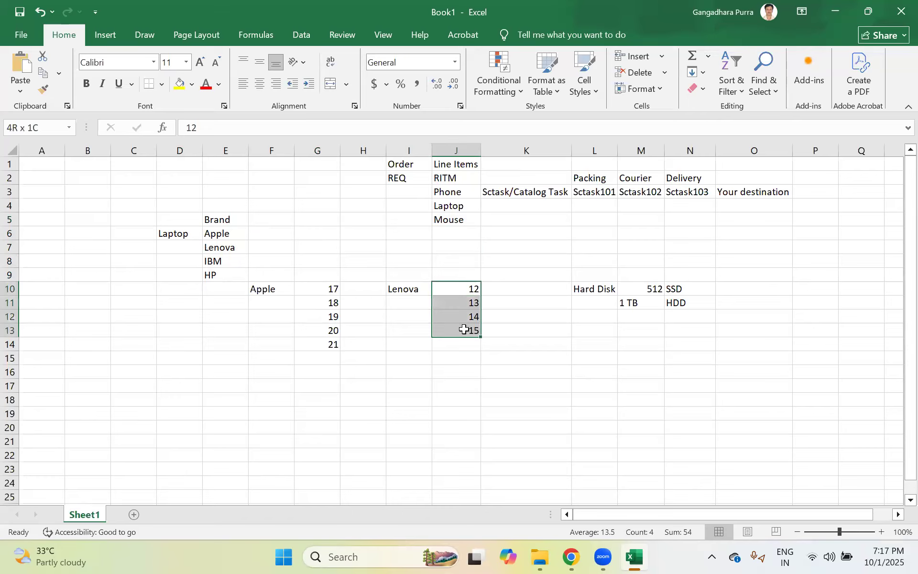
click(359, 302)
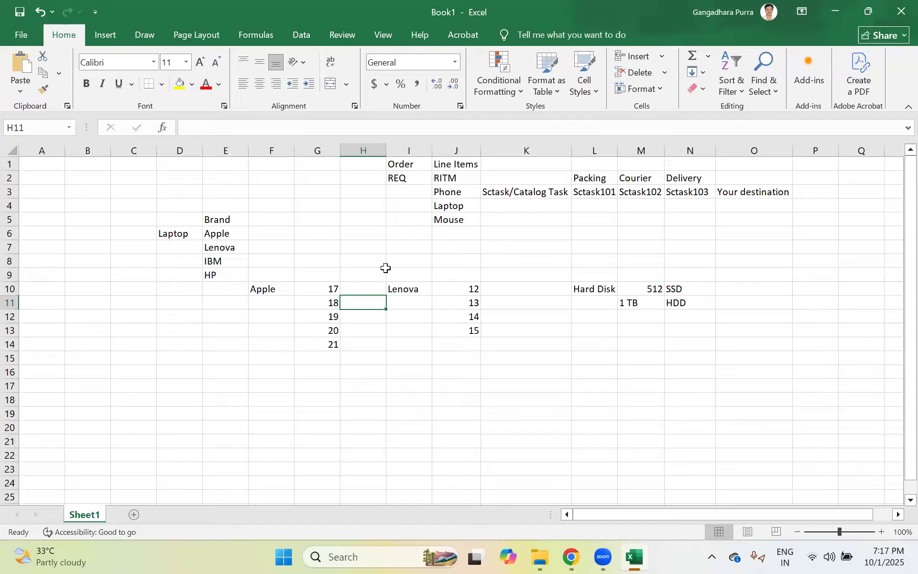
Examine the Hard Disk options in M10:N11, pairing each size with its SSD or HDD type.
click(656, 287)
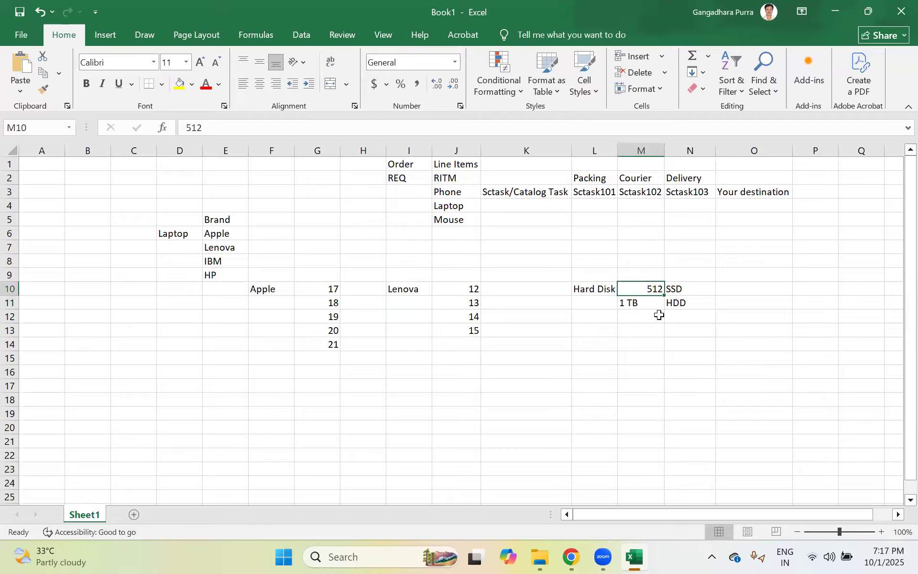
click(697, 287)
click(611, 344)
click(643, 302)
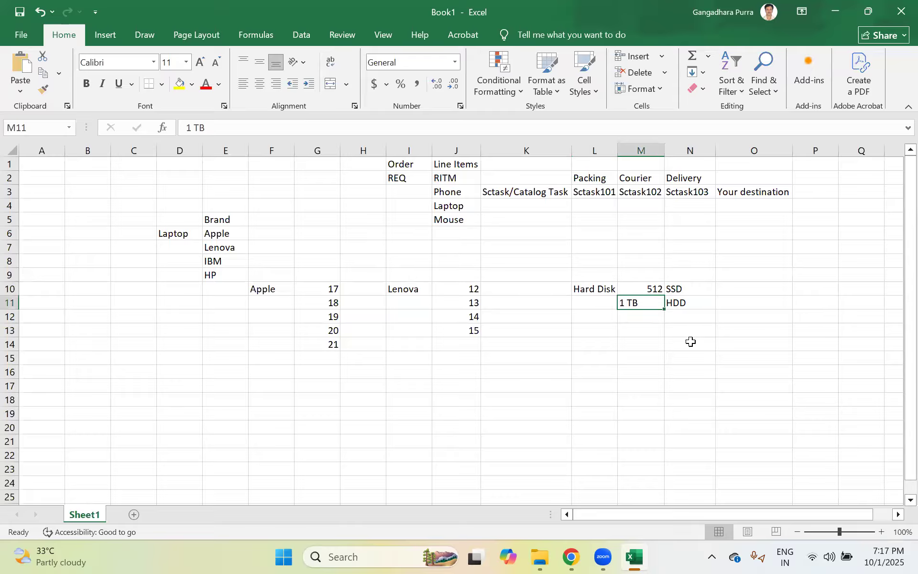
click(689, 343)
click(635, 302)
click(679, 305)
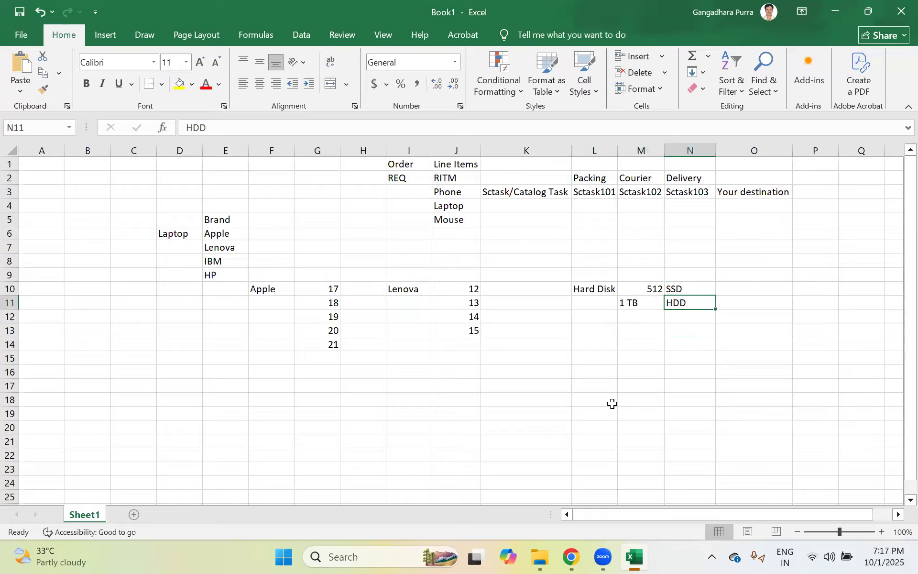
Review the Lenova version choices in column J and the complete set of laptop options from column D to N.
click(595, 331)
drag(468, 289, 458, 358)
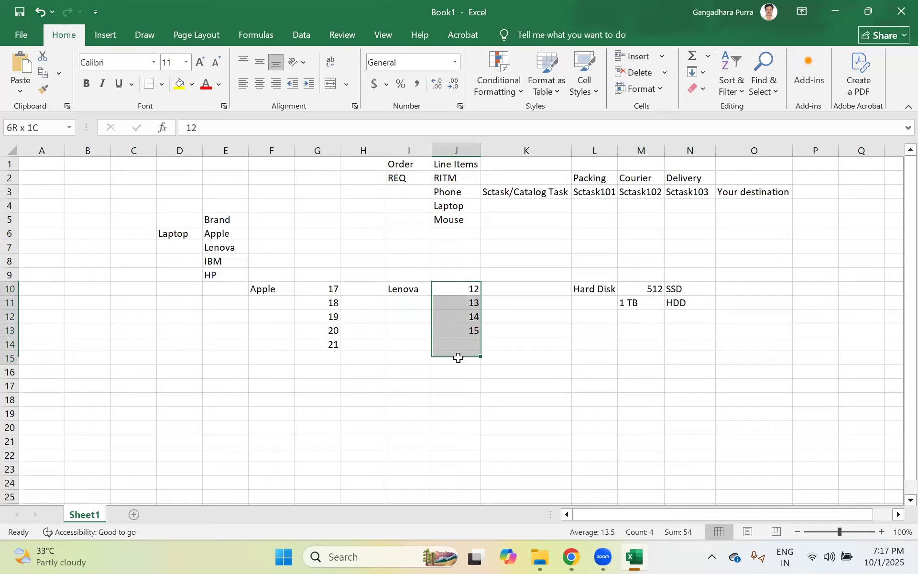
click(514, 302)
drag(467, 288, 471, 358)
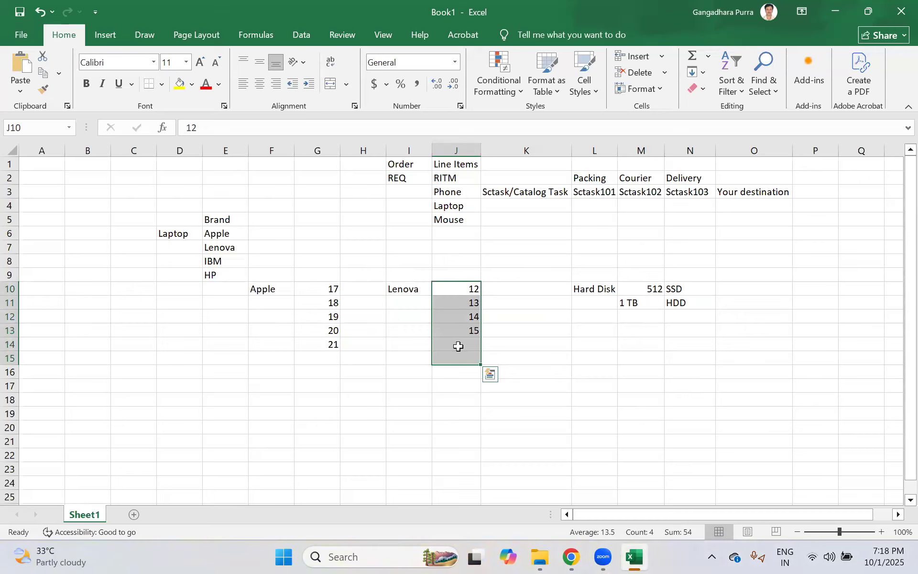
click(492, 316)
drag(152, 224, 687, 360)
click(340, 391)
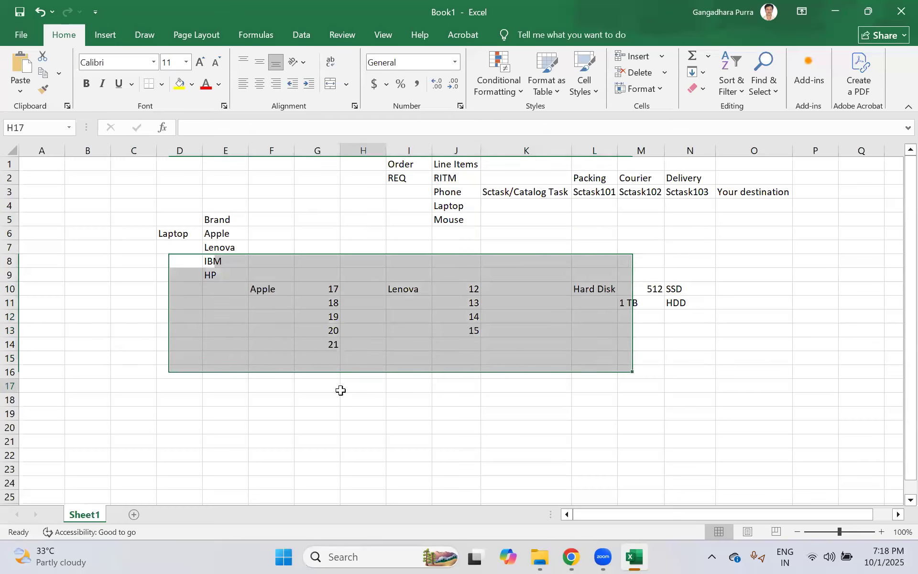
Enter Incident in cell F17 below the laptop options.
click(266, 386)
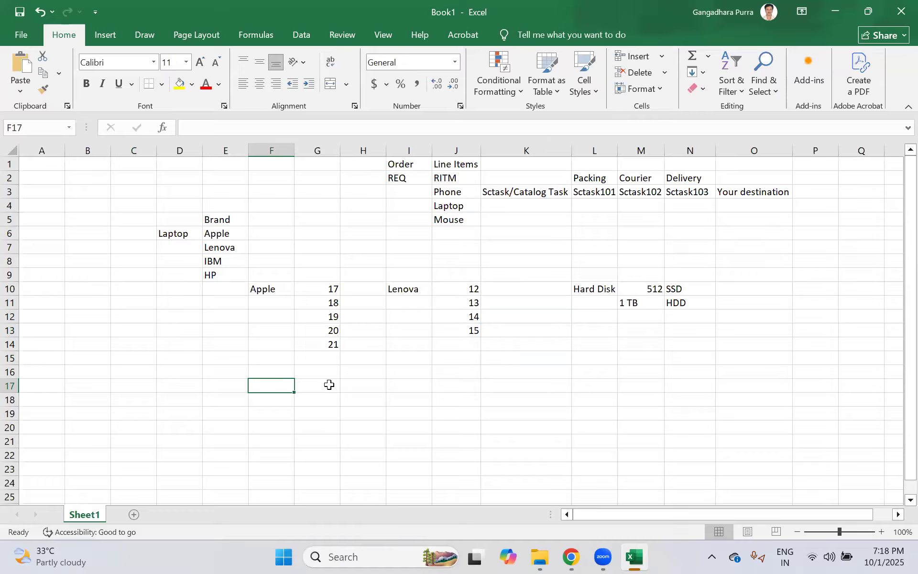
text(Incident)
key(Return)
Enter the incident field names Caller in G18 and Priority in H18.
click(315, 400)
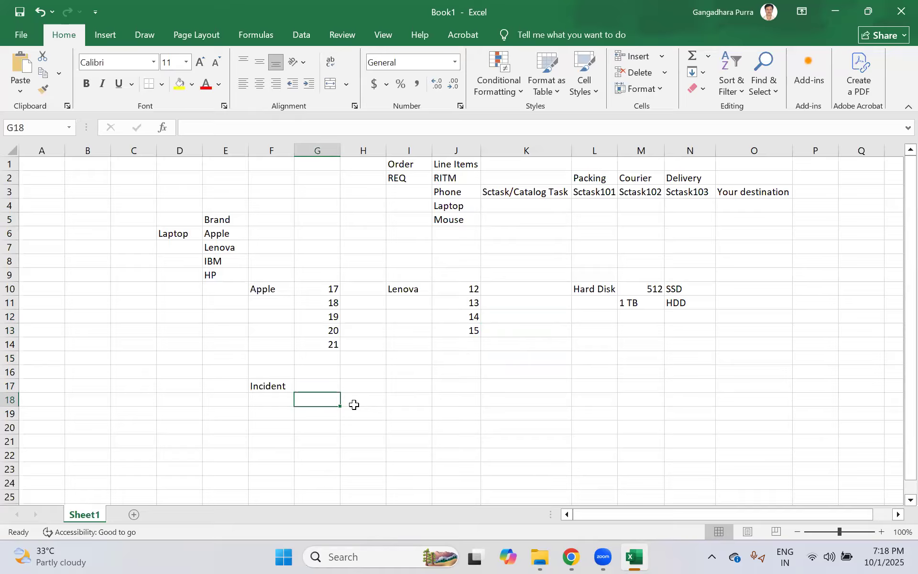
text(Caller)
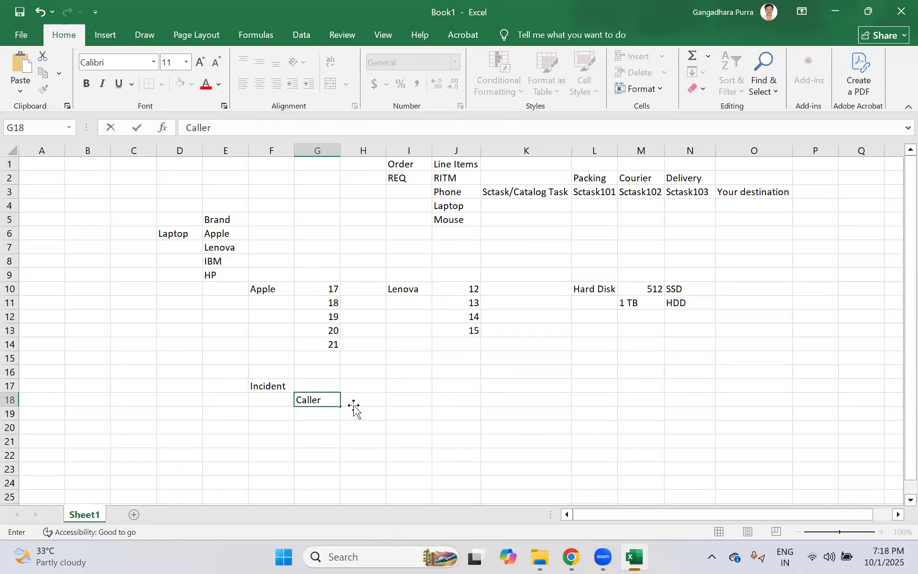
click(354, 407)
text(Prir)
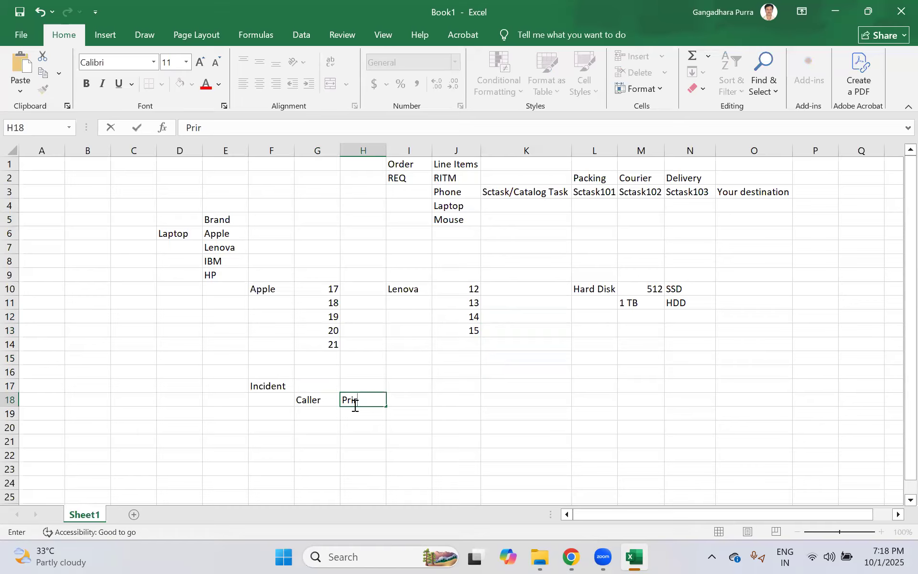
key(BackSpace)
text(ority)
key(Tab)
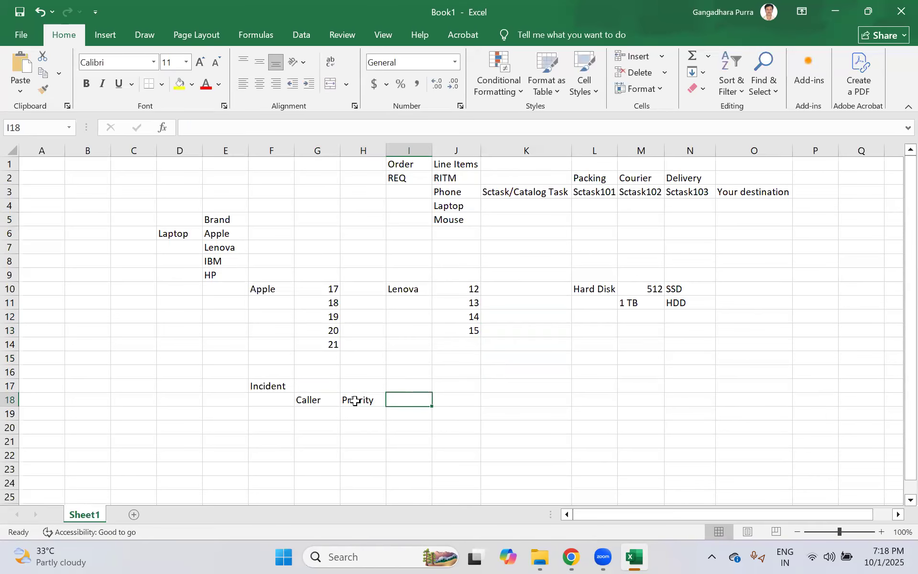
Add Assignment Group in I18 and Assigned to in K18 to the incident field row.
text(Assig)
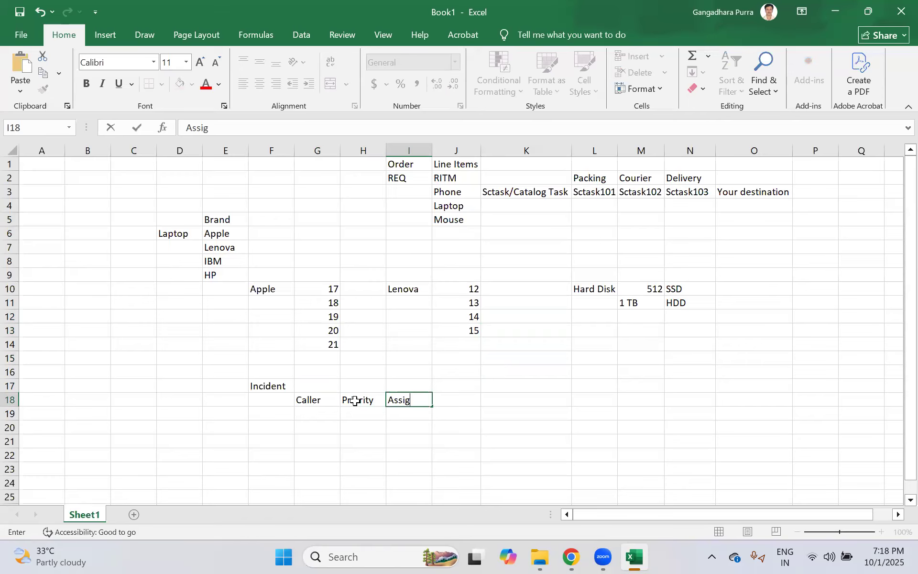
text(nment Group)
key(Tab)
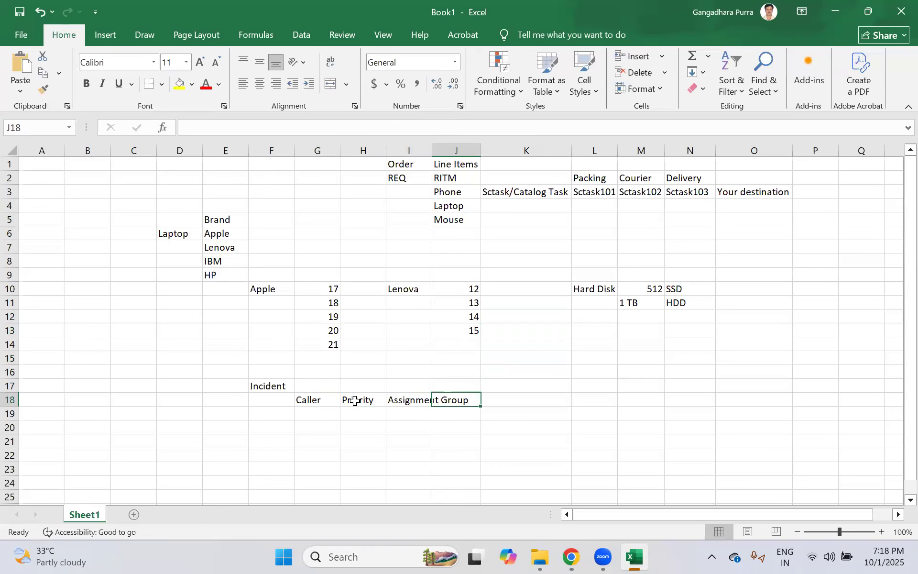
key(Tab)
text(A)
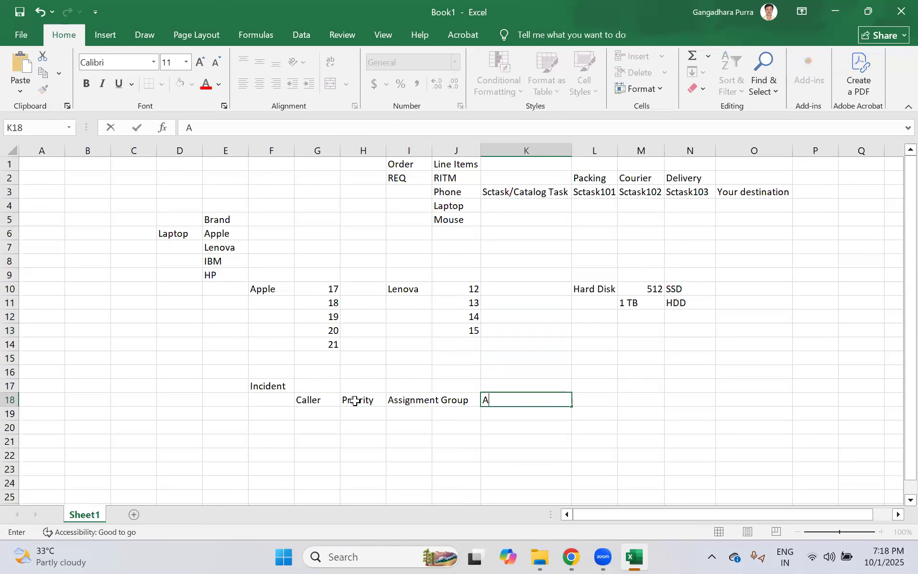
text(ssigned to)
key(Tab)
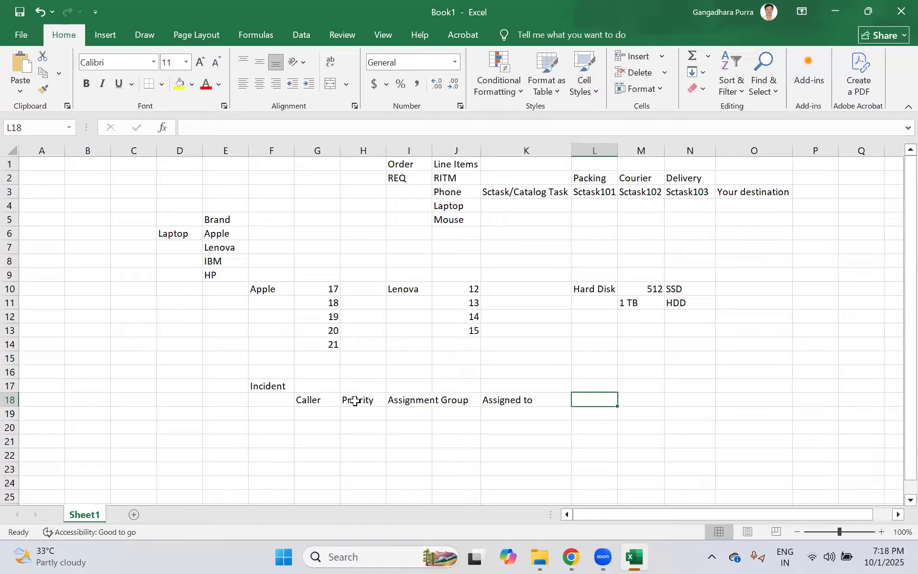
Complete the incident field row with SD, Des, Ur and Imact in cells L18 to O18.
text(Sch)
key(BackSpace)
key(BackSpace)
text(D)
key(Tab)
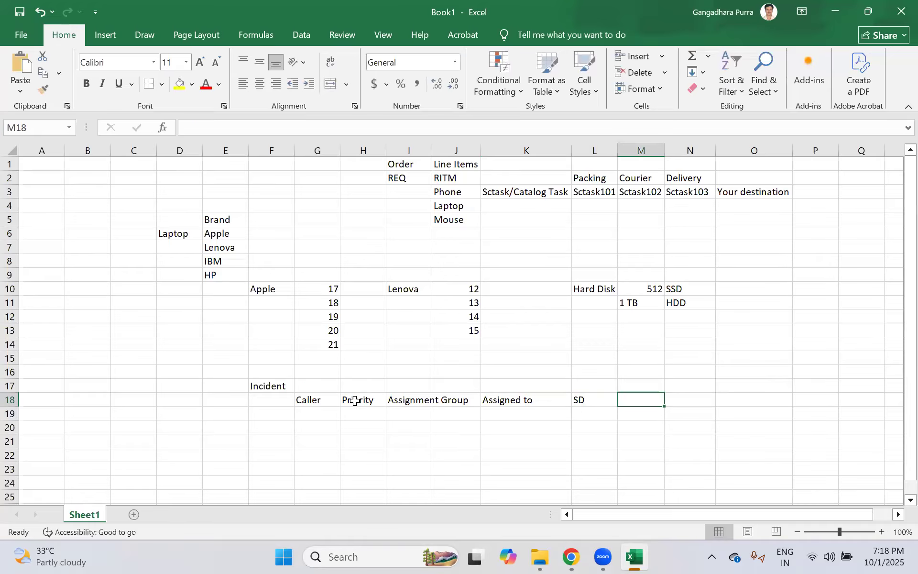
text(Des)
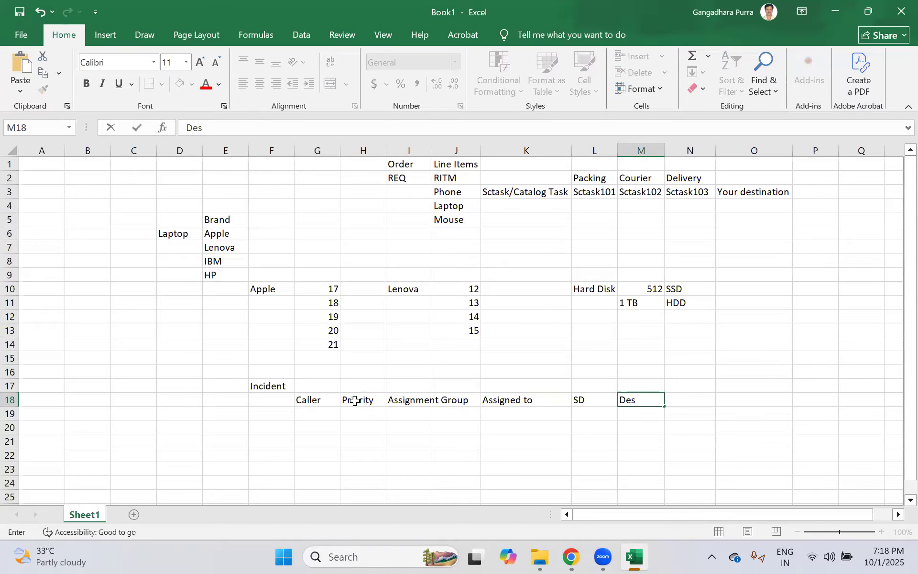
key(Tab)
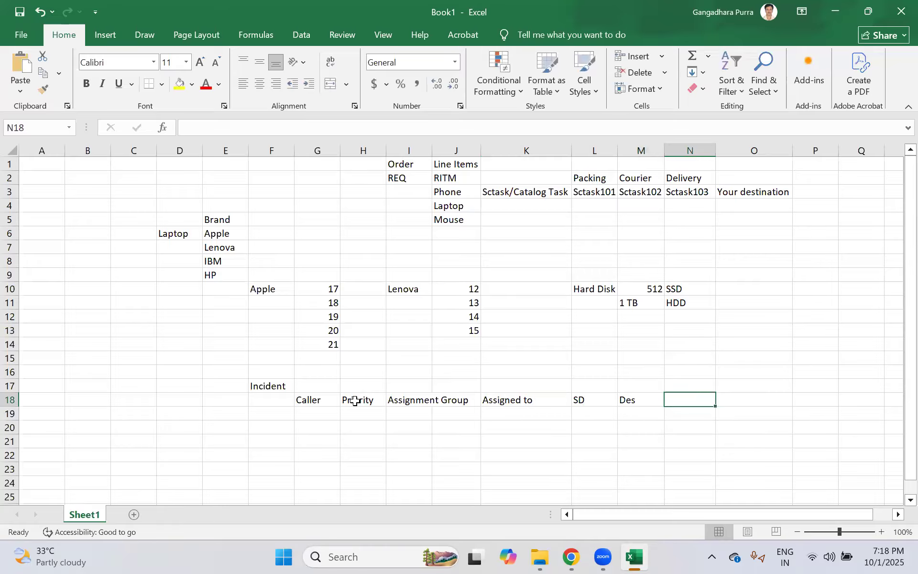
text(Ur)
key(Tab)
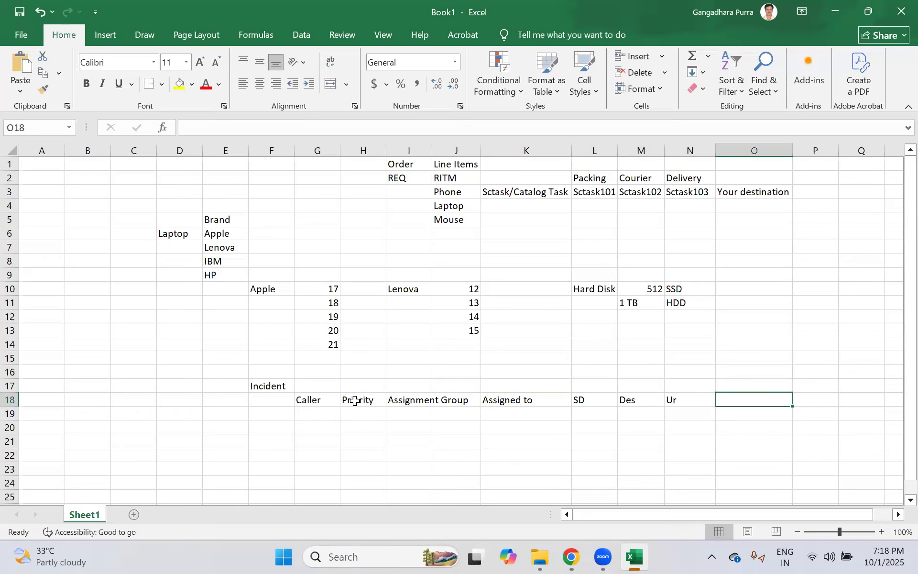
text(Imact)
key(Return)
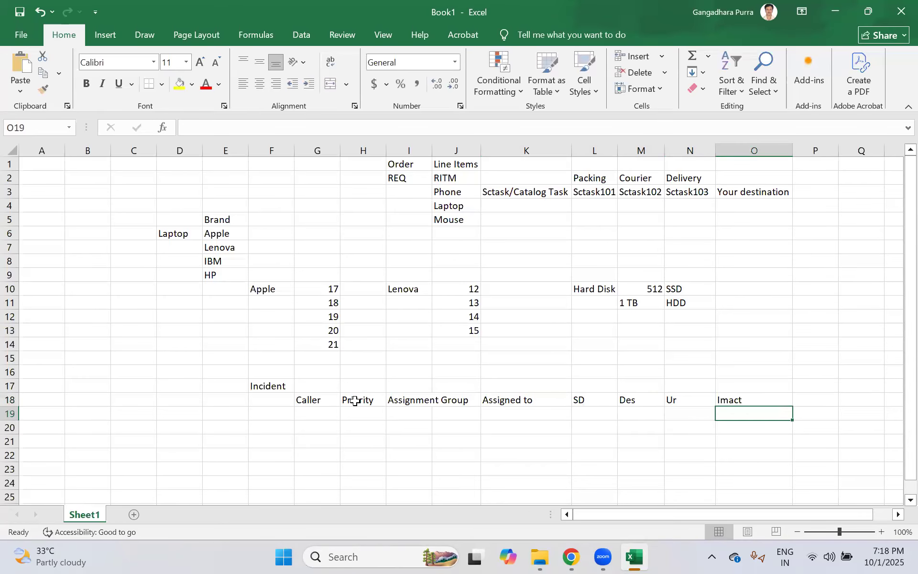
Compare the incident fields in row 18 with the block of laptop options spanning columns D to N.
drag(306, 399, 746, 399)
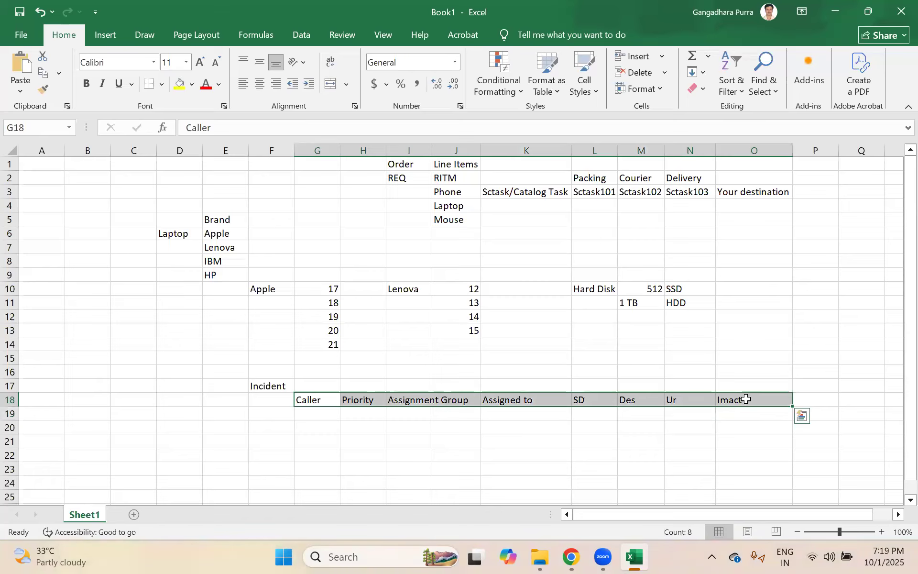
click(221, 316)
click(168, 219)
drag(257, 257, 710, 346)
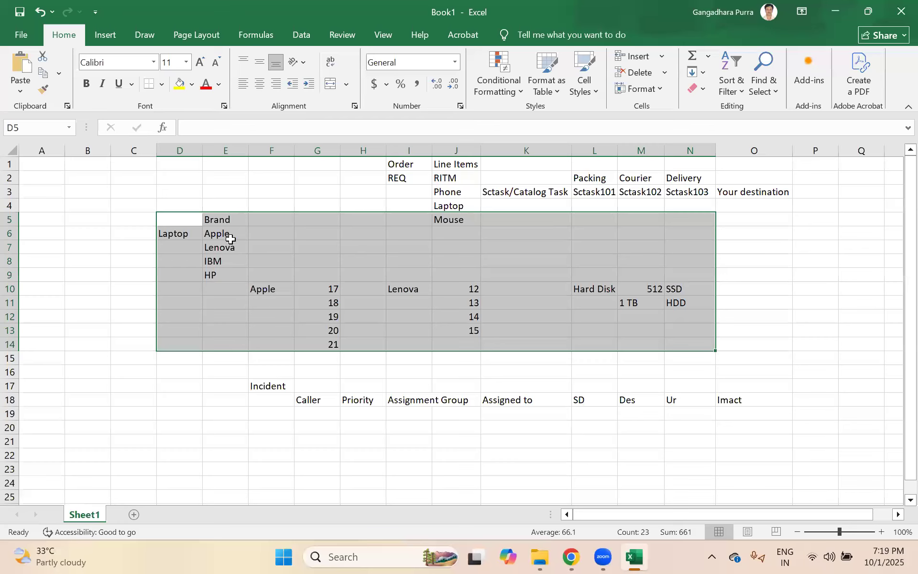
click(229, 238)
drag(199, 220, 714, 356)
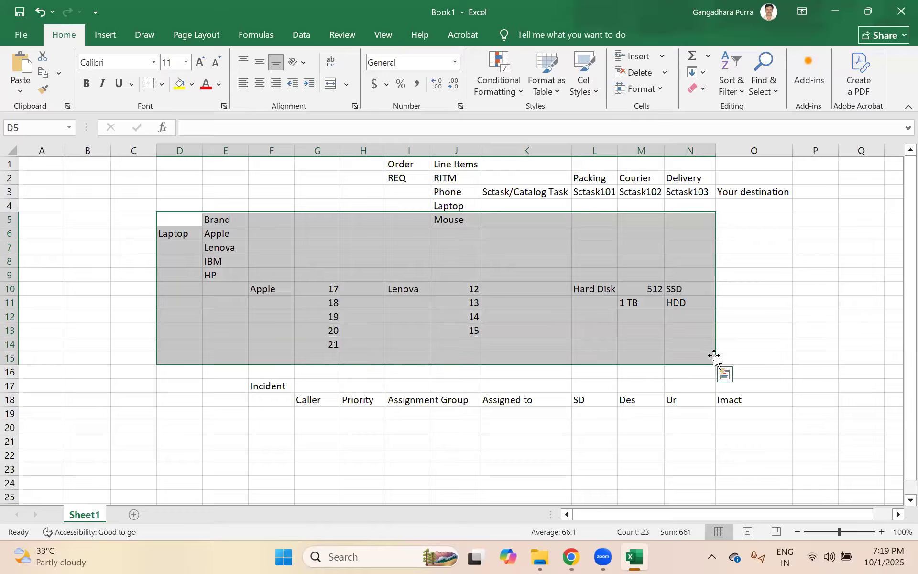
click(304, 274)
drag(165, 216, 712, 338)
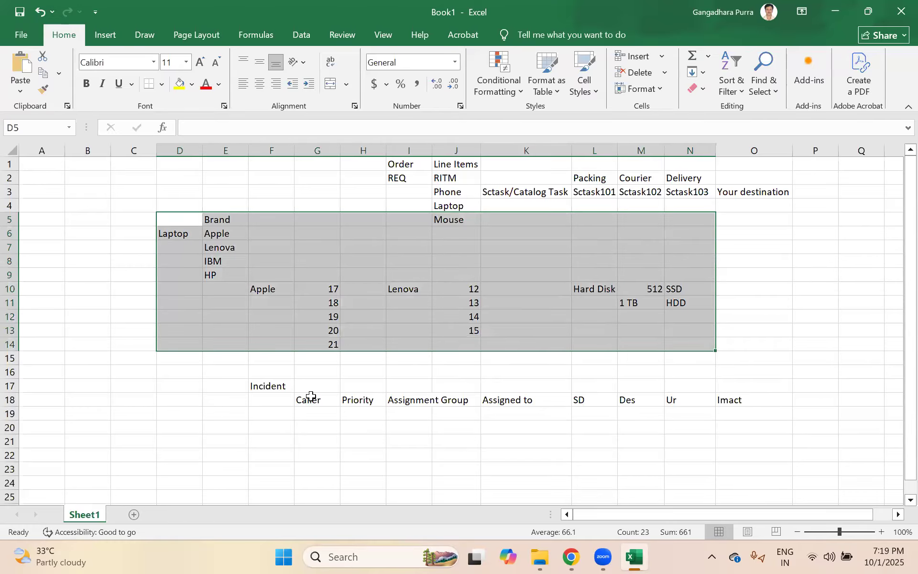
drag(279, 400, 751, 400)
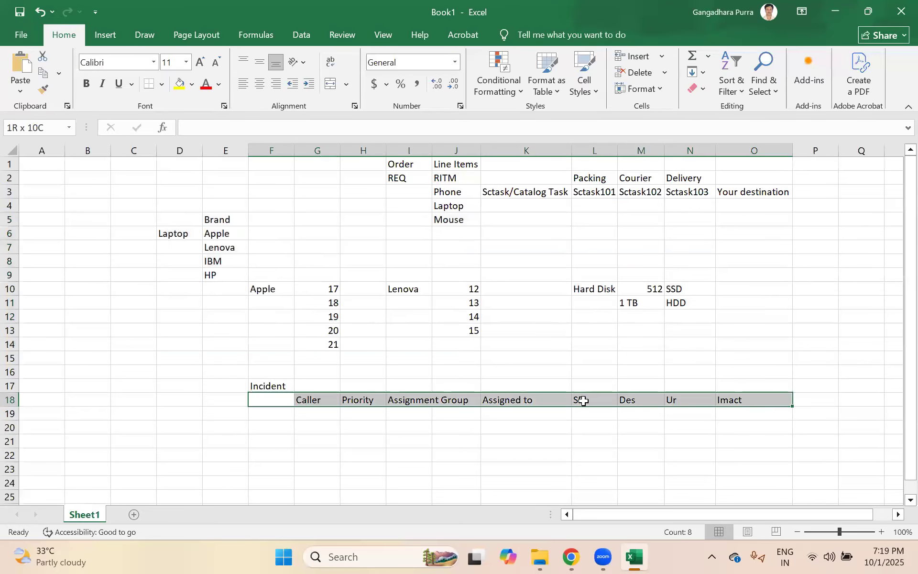
drag(176, 223, 713, 342)
click(272, 238)
drag(178, 211, 685, 340)
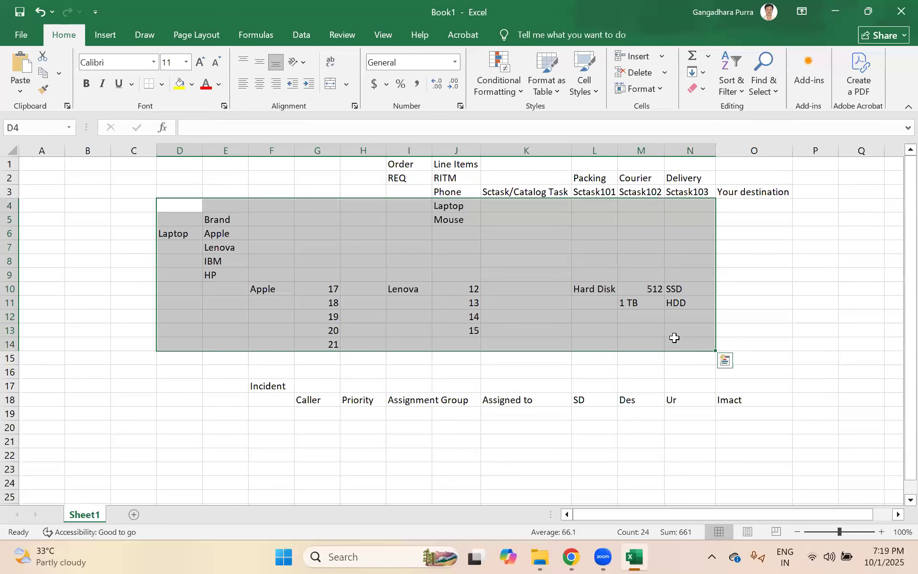
Label the laptop options by entering Variables in N14 and Request in M14.
click(677, 340)
text(Var)
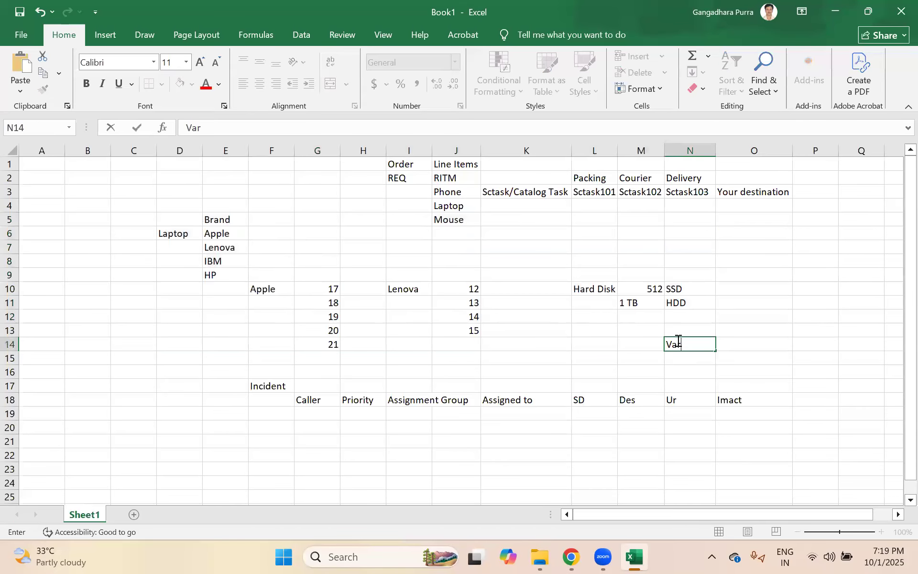
text(iables)
key(Return)
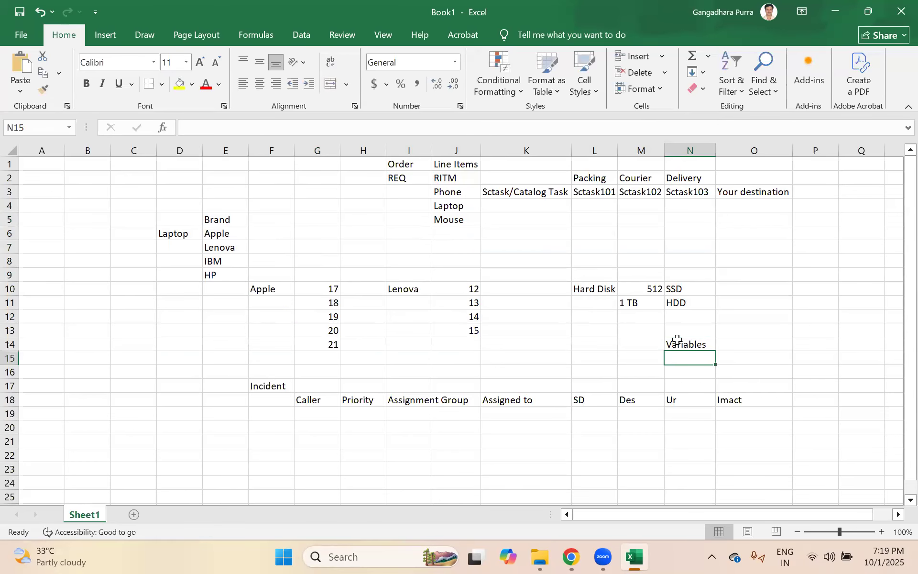
click(638, 344)
text(Request)
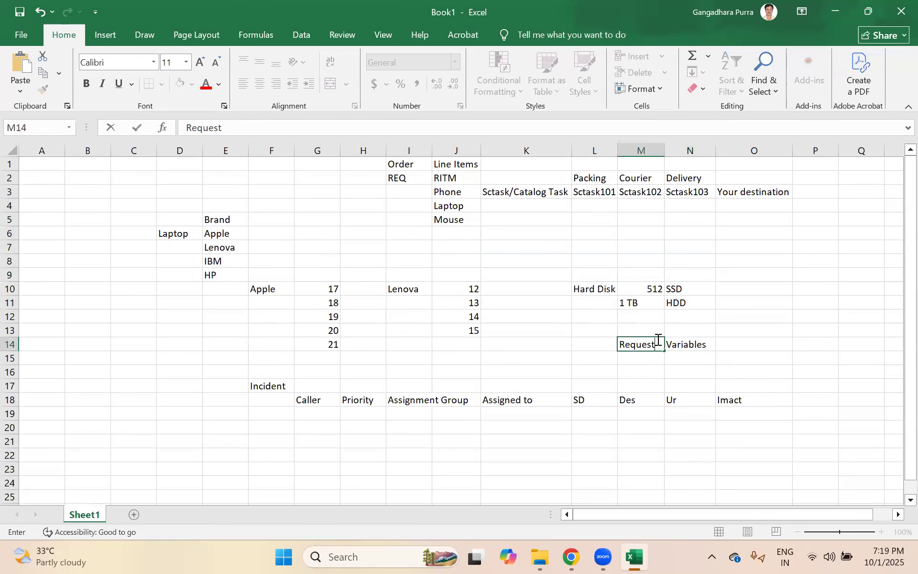
key(Return)
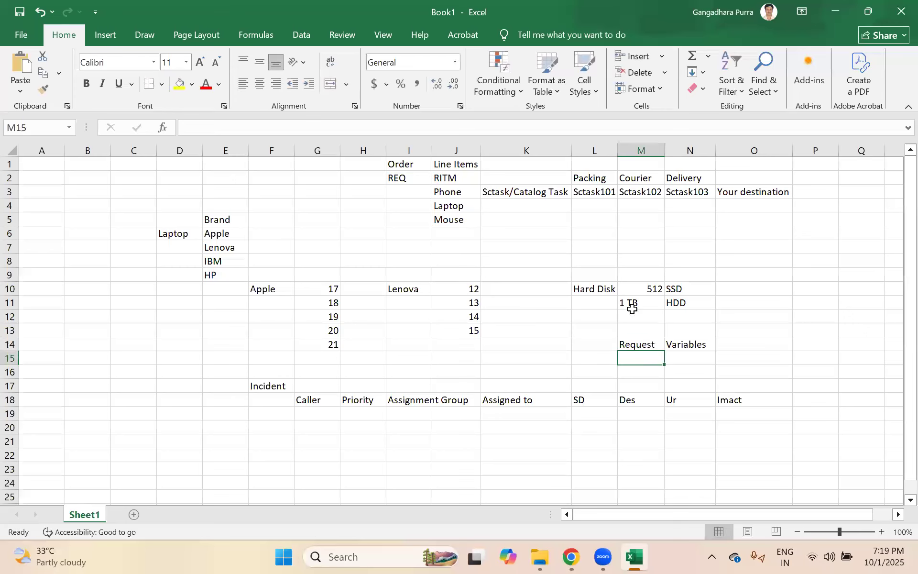
Enter the definition "Any column in Database Table" in O14 beside Variables.
click(689, 346)
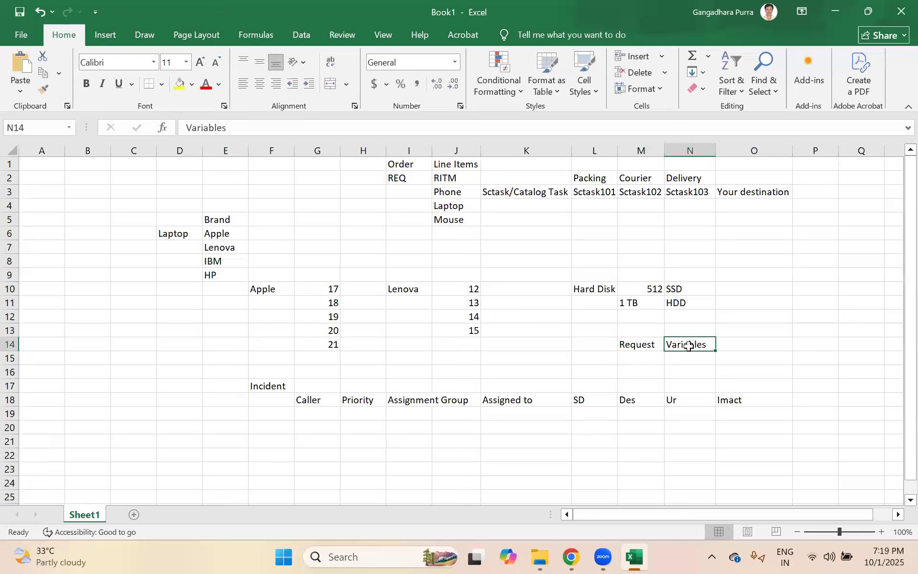
click(729, 345)
text(Any column)
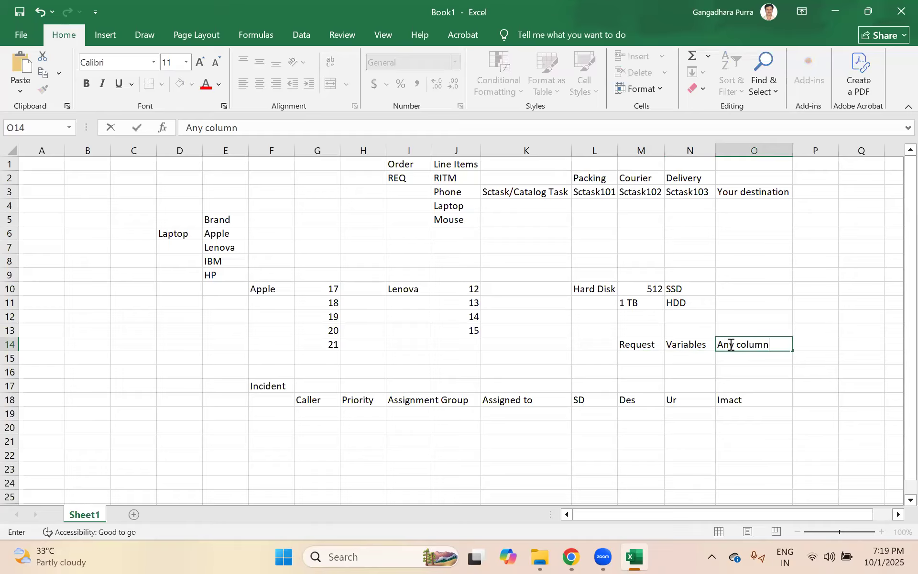
text( in Database Table)
key(Return)
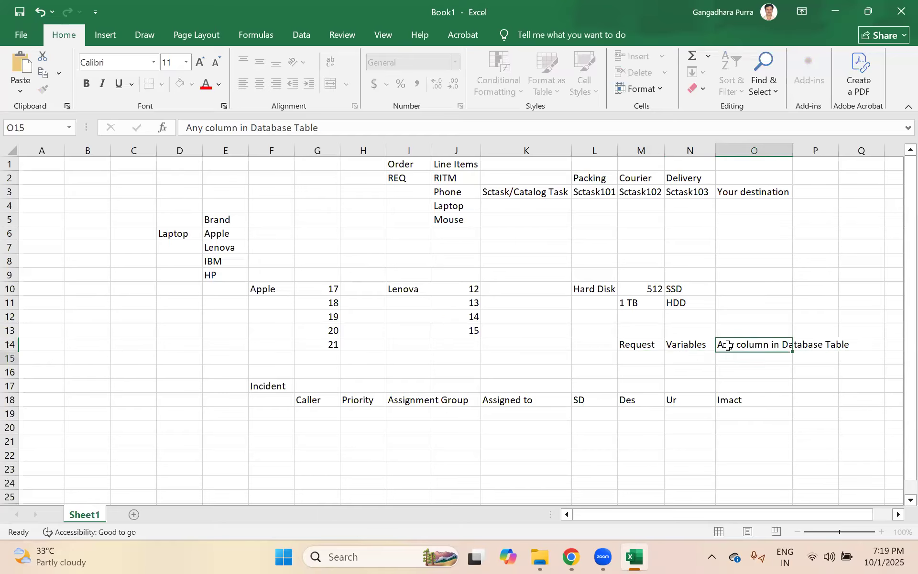
Autofit the widths of columns N and O to their contents.
click(686, 343)
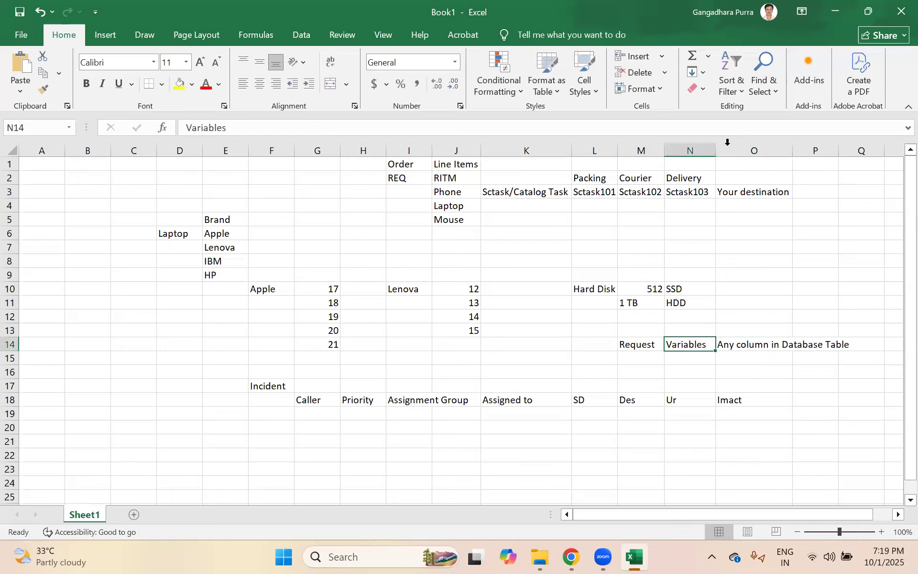
double_click(716, 149)
click(767, 375)
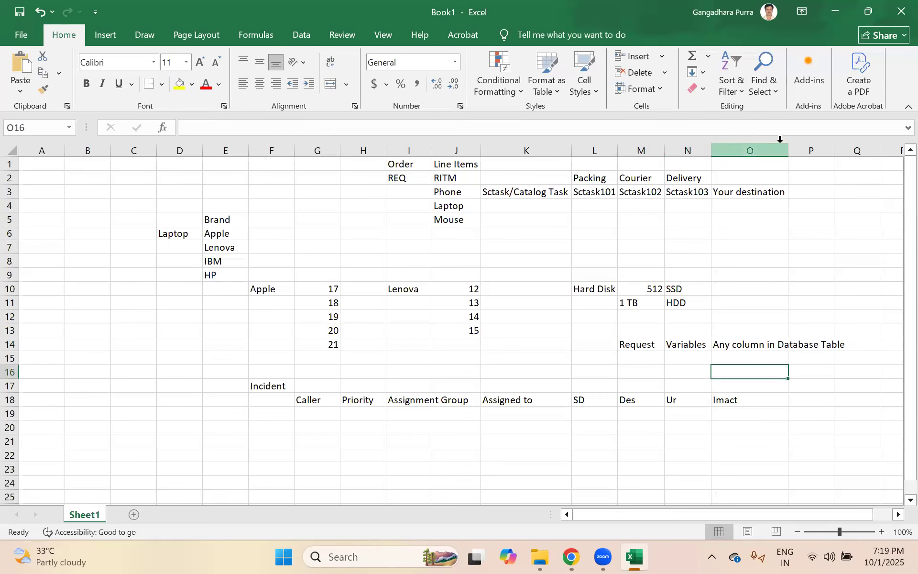
double_click(788, 150)
click(793, 383)
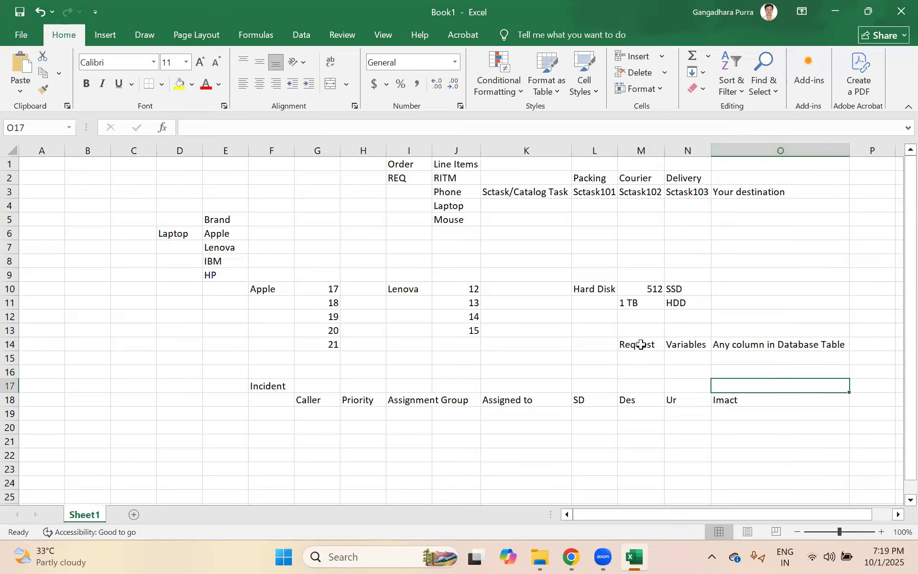
Enter "Ennumber Variables" in M16 below the Request and Variables labels.
drag(641, 344, 783, 342)
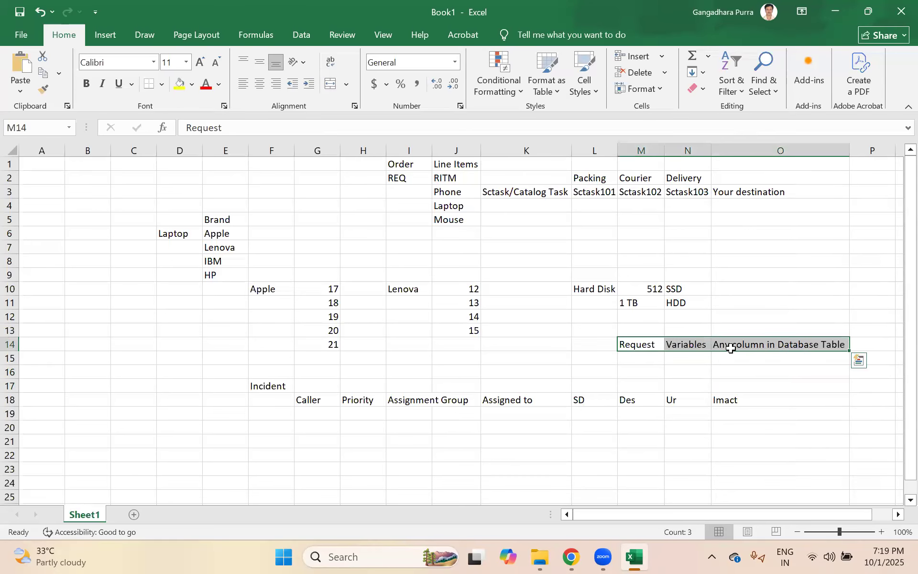
click(636, 372)
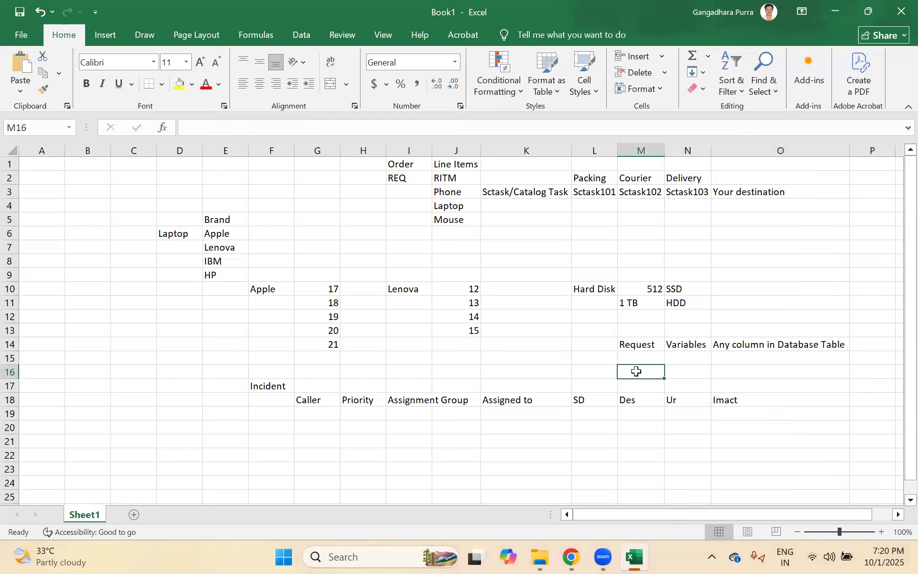
text(En)
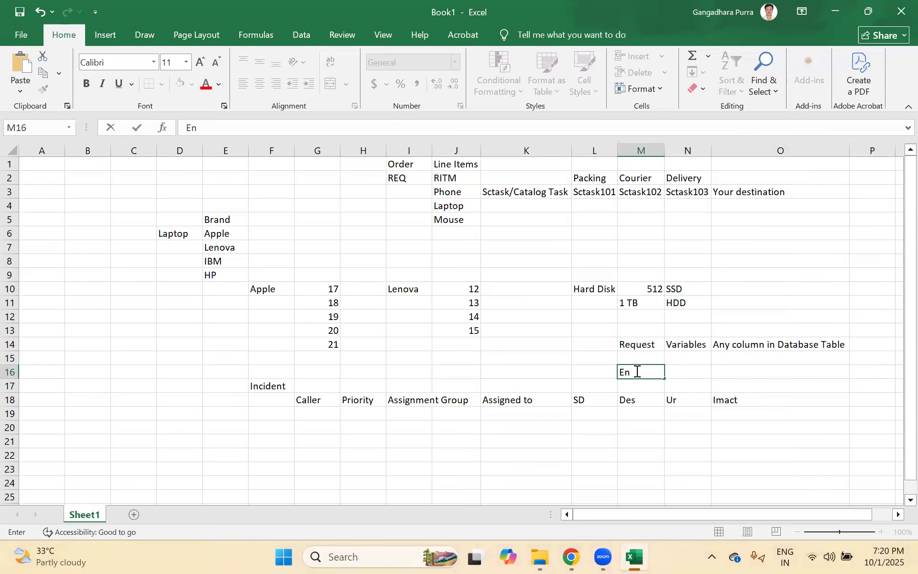
text(n)
key(BackSpace)
key(BackSpace)
text(nnumber Varia)
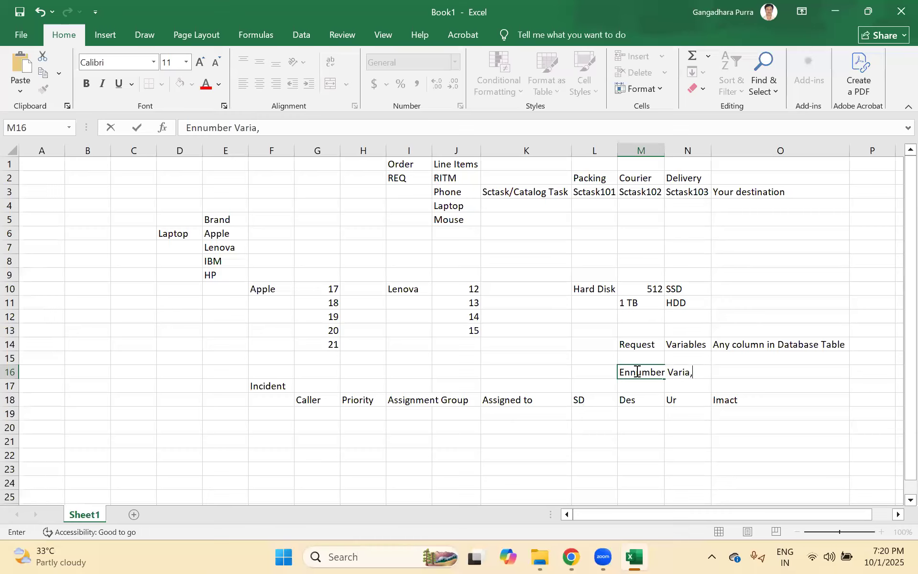
text(bles)
key(Return)
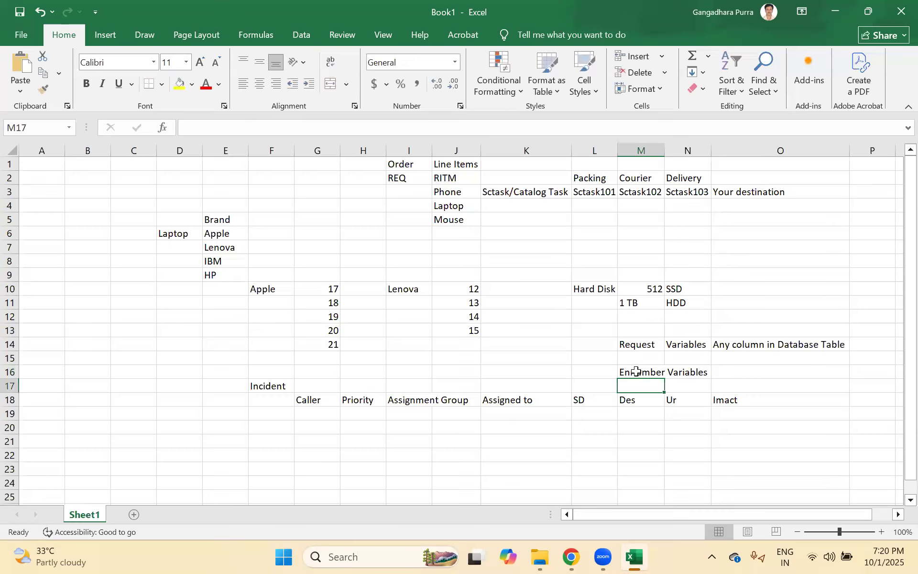
click(319, 418)
click(406, 425)
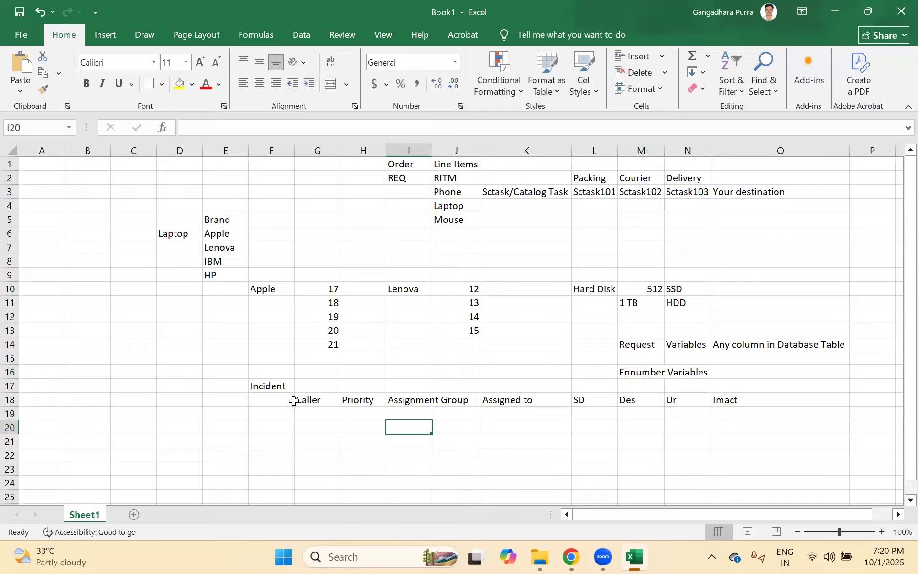
Extend the incident fields in row 18 by entering "more than 25" in P18, after Imact.
click(287, 401)
drag(350, 398, 751, 406)
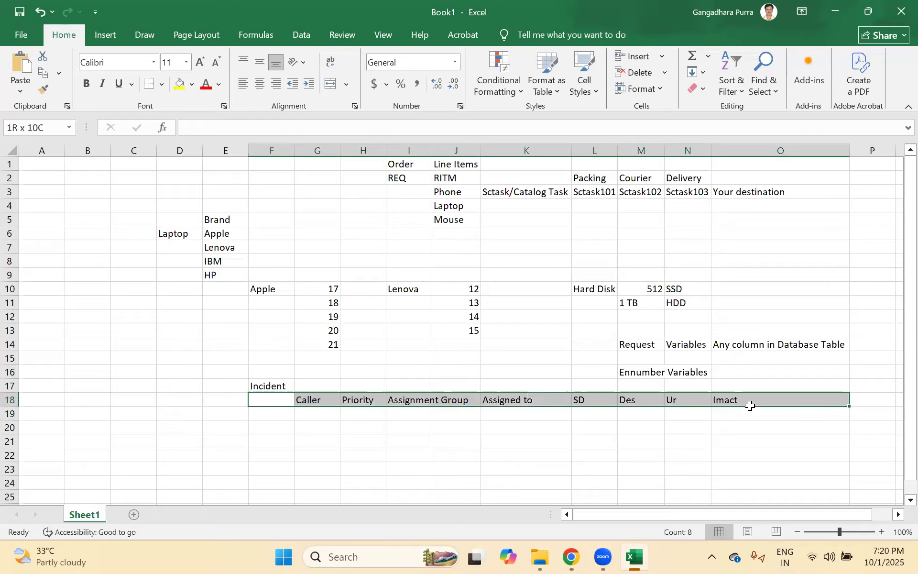
click(766, 440)
click(865, 400)
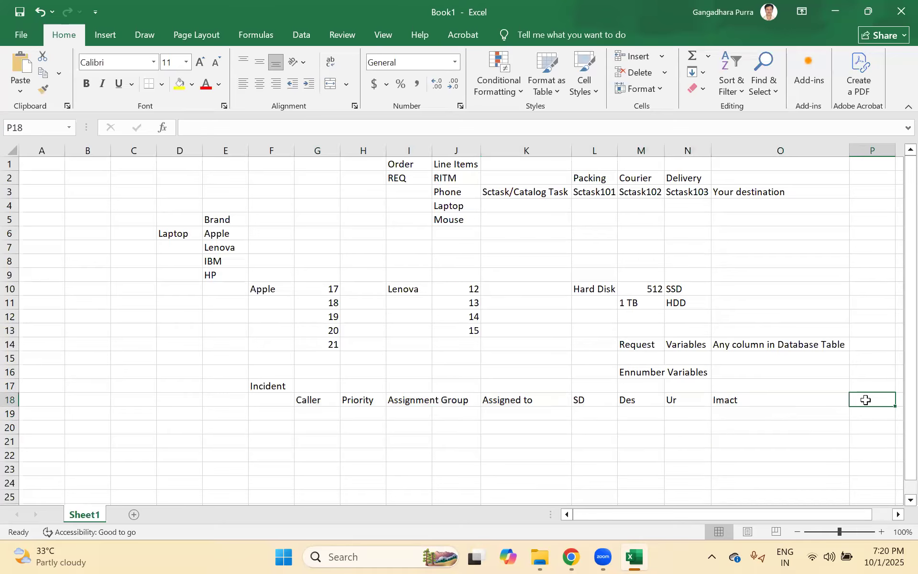
text(mo)
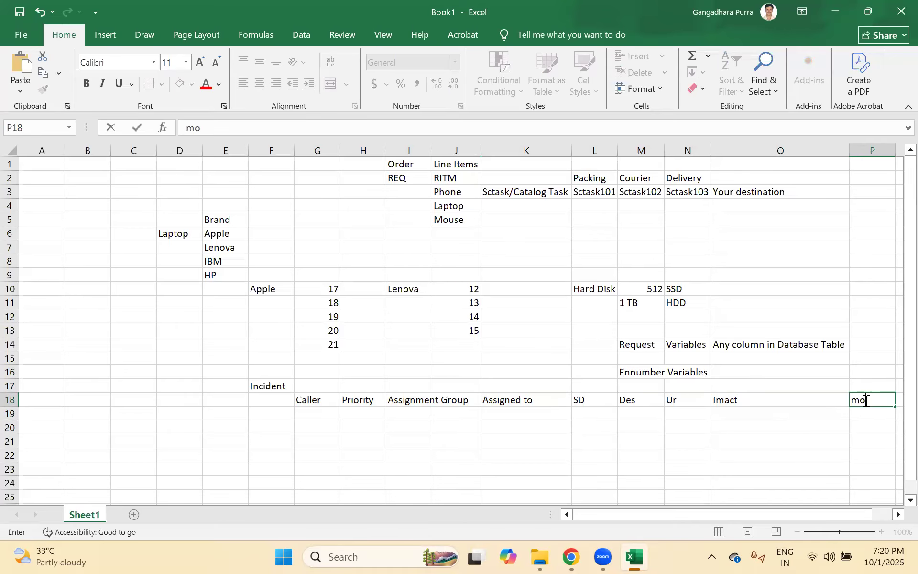
text(re than 25)
key(Return)
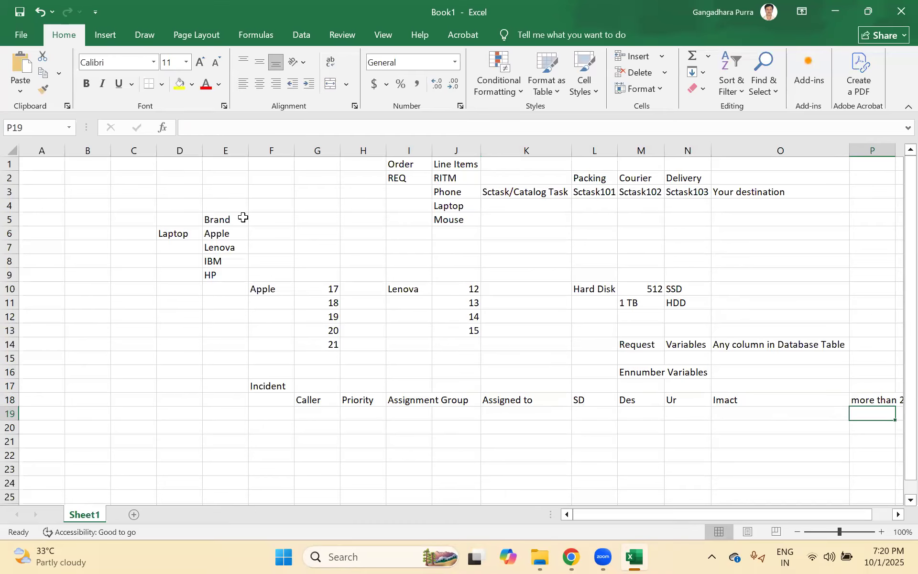
Examine the laptop options in D5:O16, including the Request and Variables definition in row 14 and each brand in column E.
drag(173, 219, 780, 369)
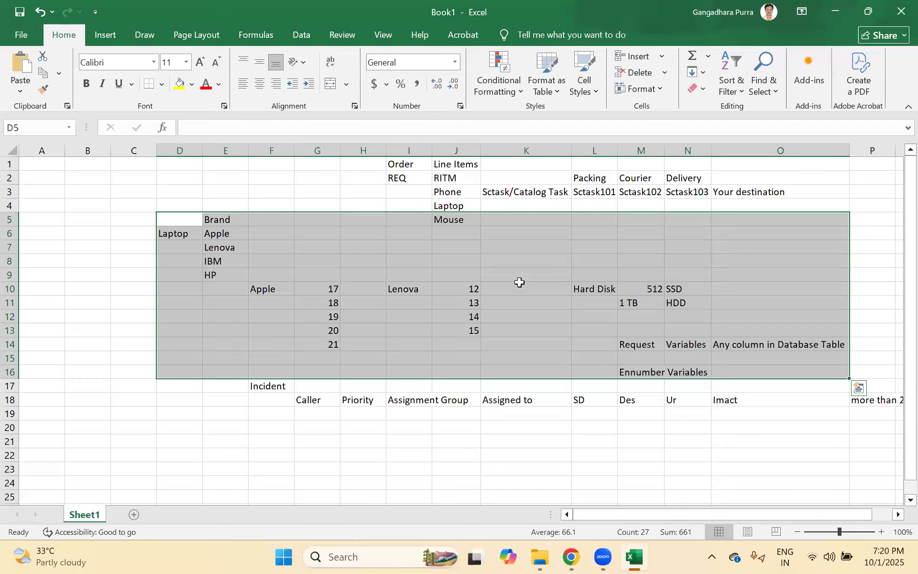
click(752, 346)
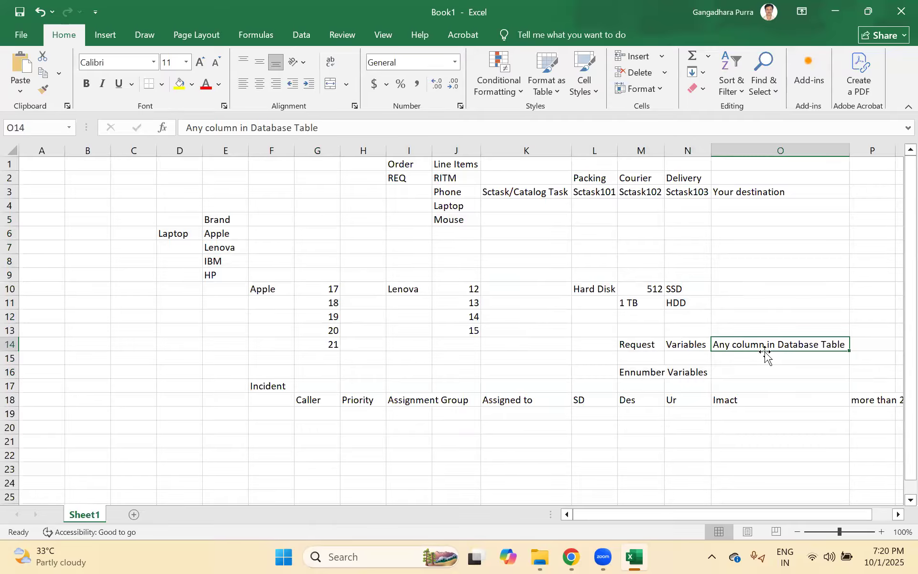
drag(637, 346, 758, 366)
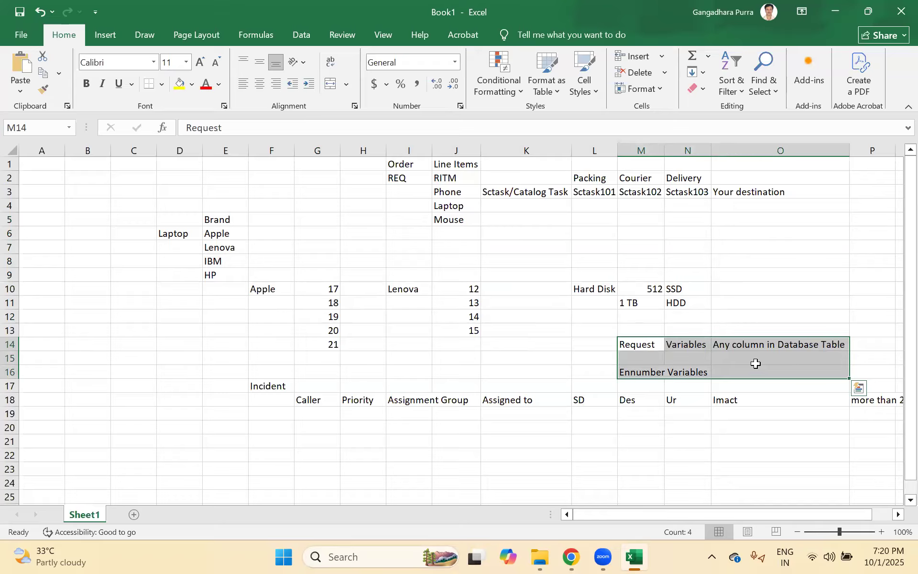
click(743, 313)
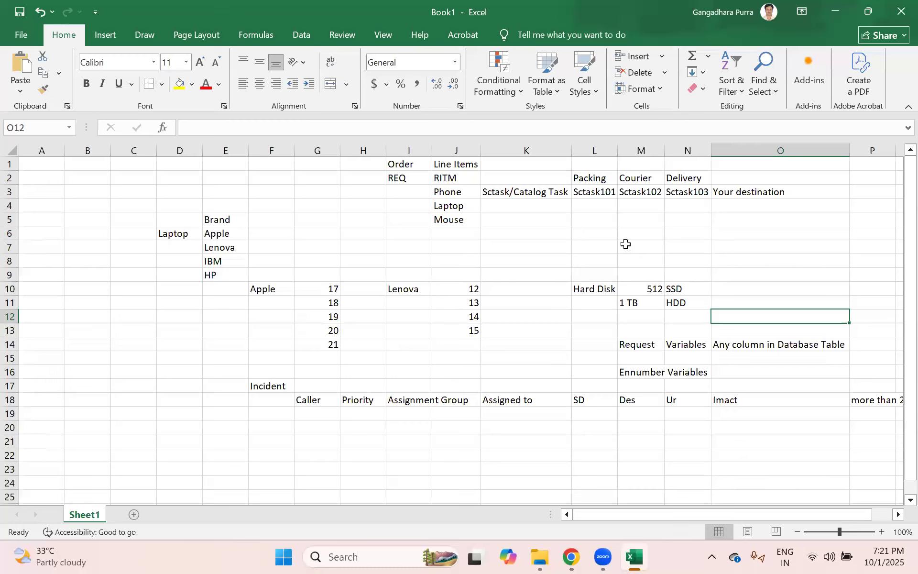
drag(626, 344, 730, 344)
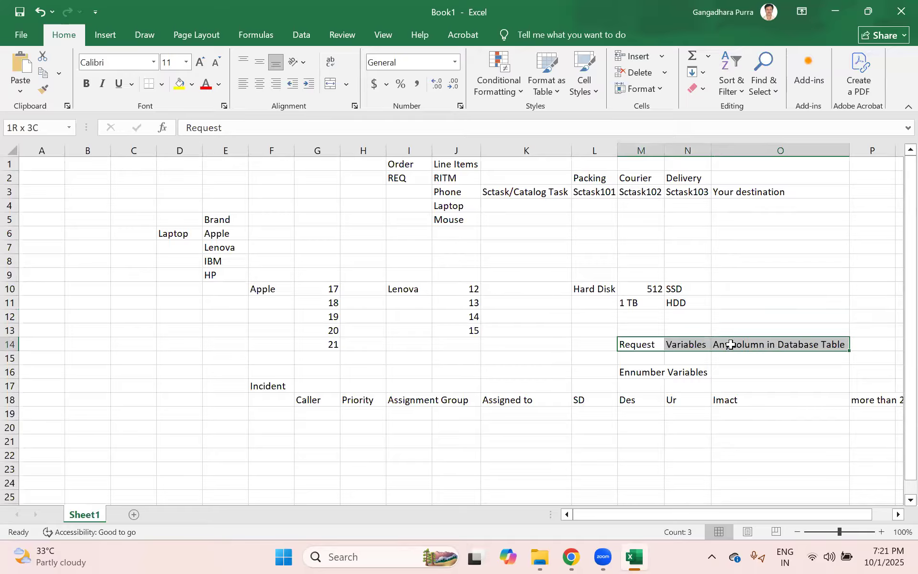
drag(731, 344, 731, 345)
click(178, 233)
click(231, 234)
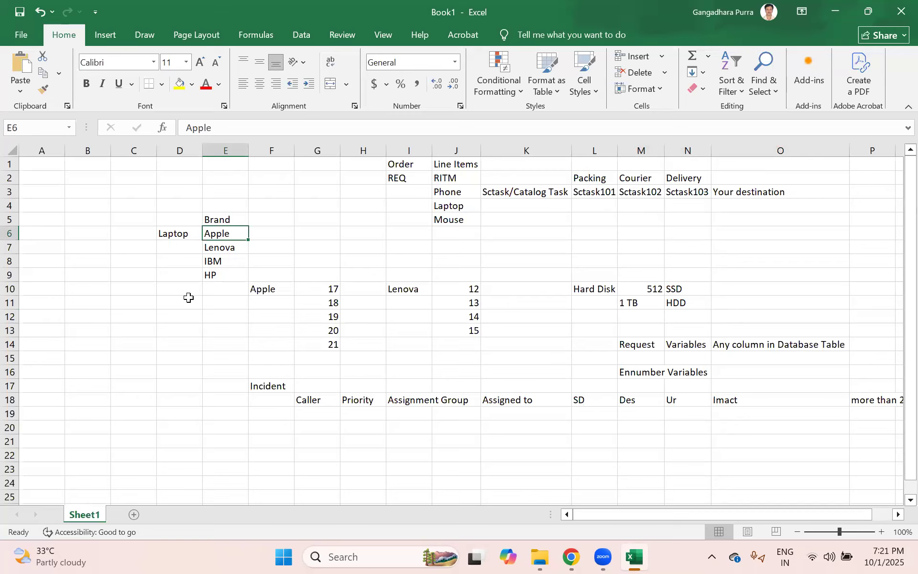
click(230, 249)
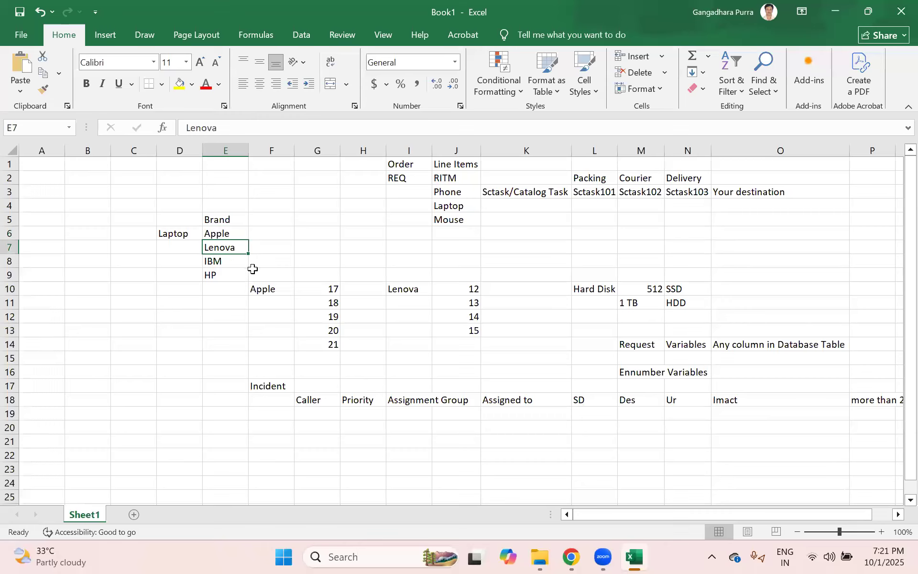
click(228, 261)
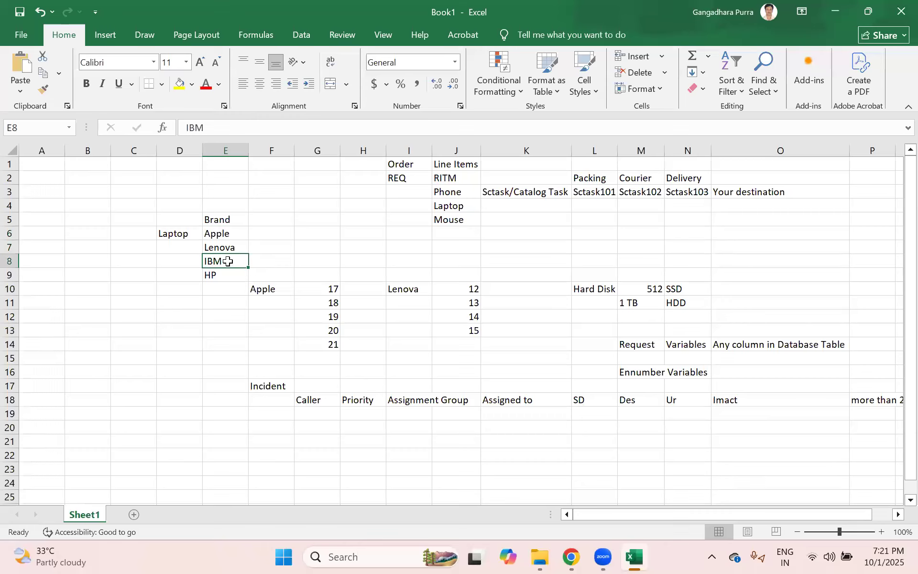
click(217, 275)
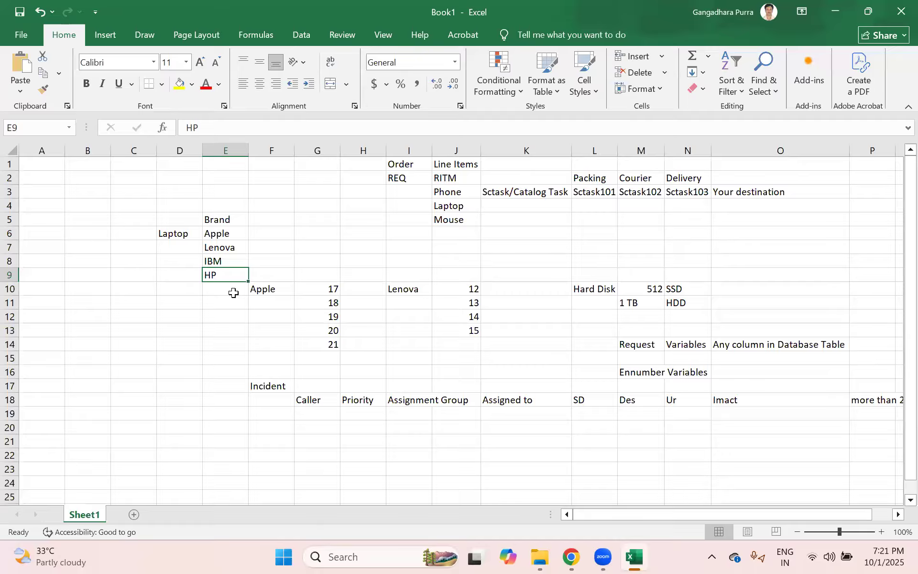
Compare the incident fields in rows 17 and 18 with the laptop options in D5:O16 and the RITM line items.
click(451, 354)
drag(292, 389, 715, 408)
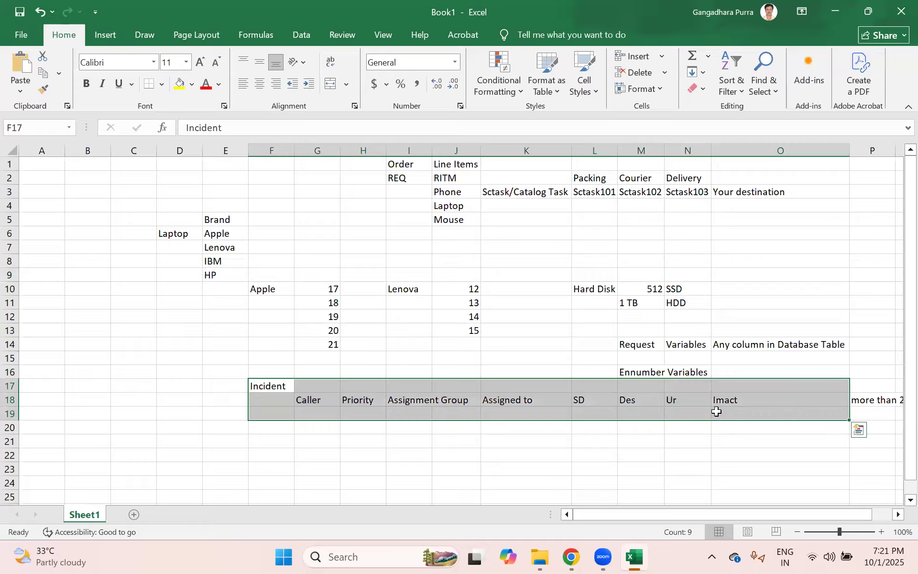
click(409, 440)
drag(272, 383, 790, 427)
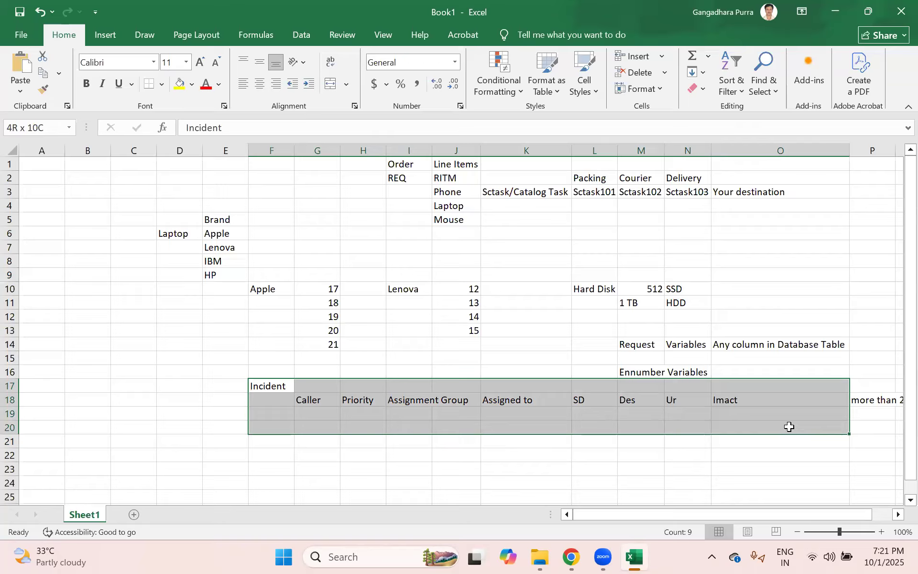
drag(182, 220, 728, 368)
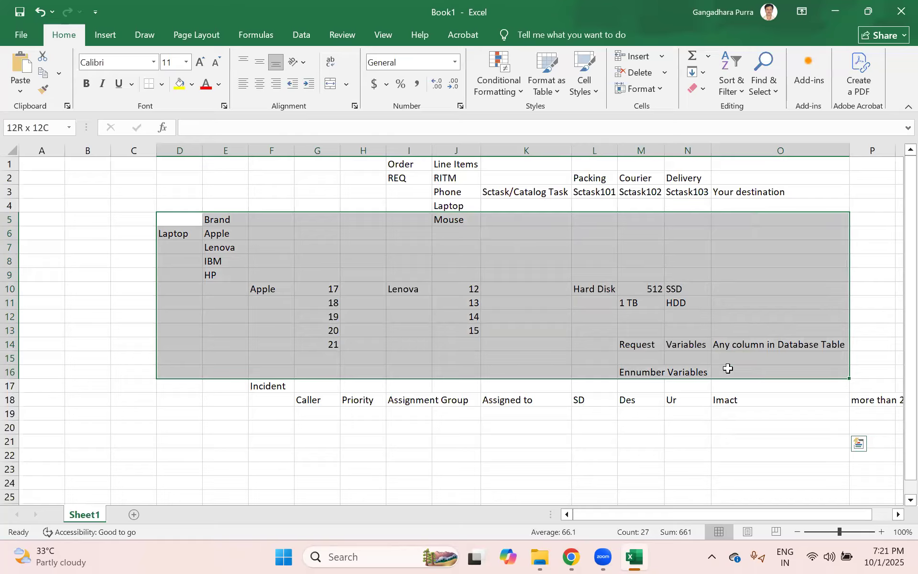
drag(728, 368, 717, 368)
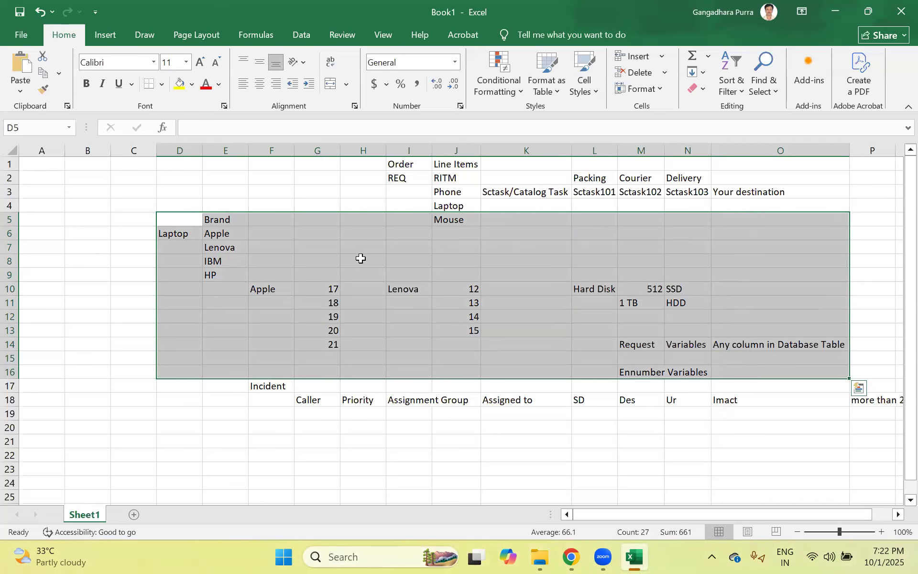
click(447, 193)
click(454, 219)
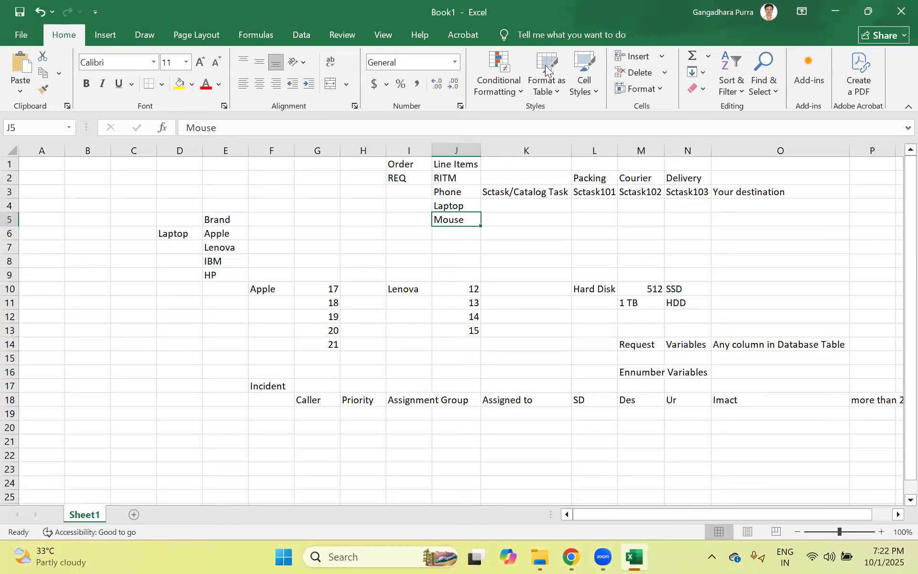
Switch to the ServiceNow portal in Chrome, discard the Create Incident form and browse the request catalog to Hardware > Mobiles.
key(alt+Tab)
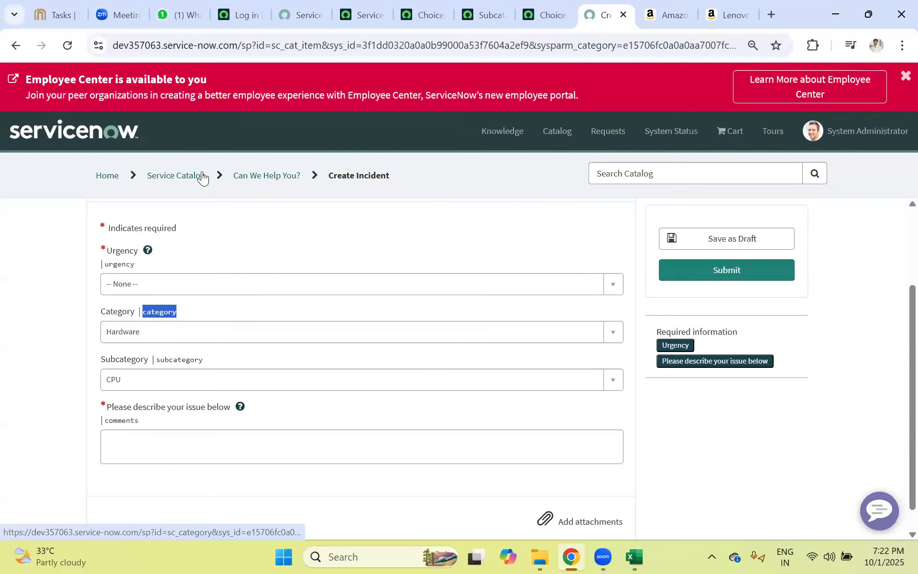
click(110, 177)
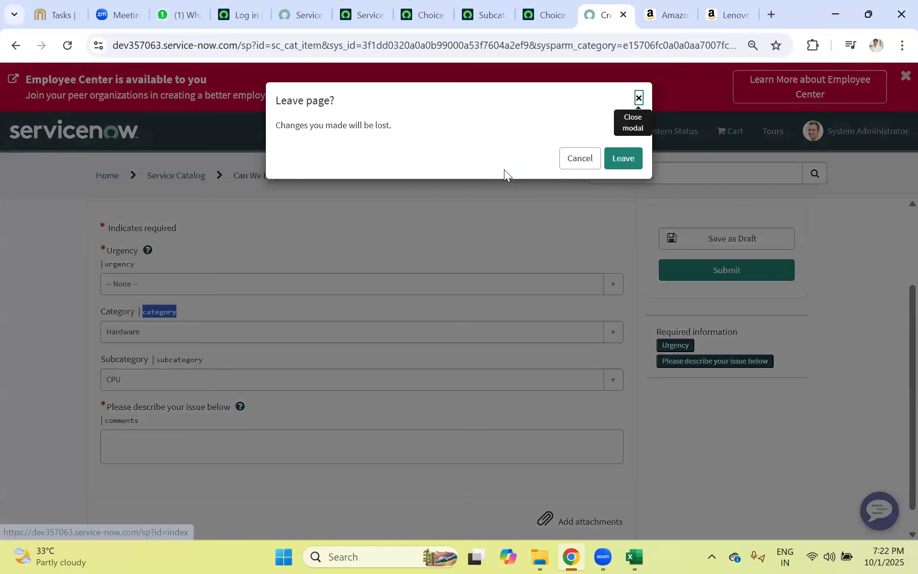
click(620, 159)
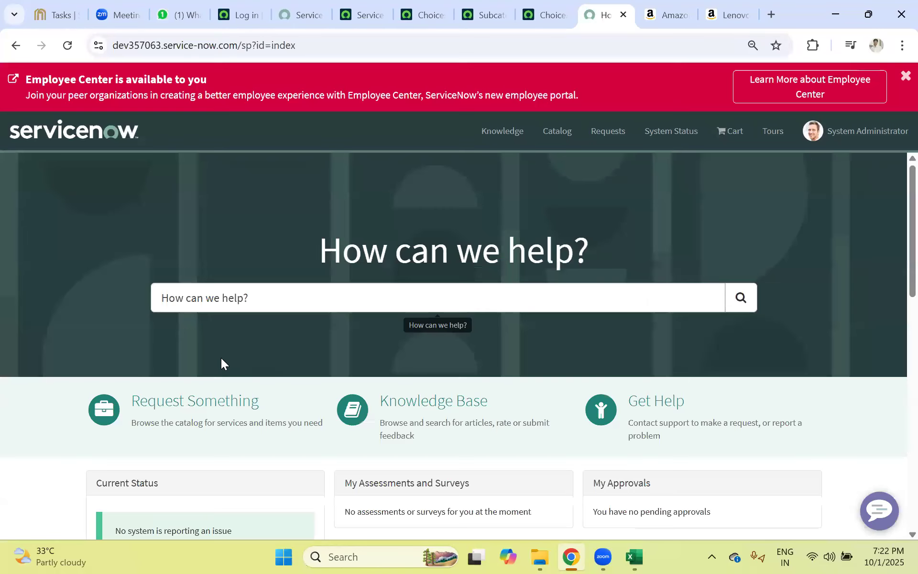
click(216, 405)
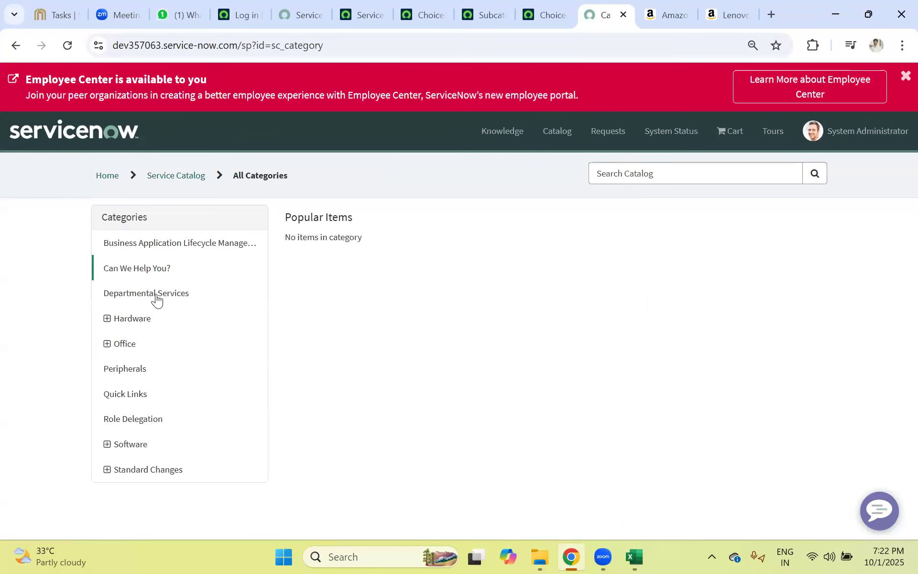
click(107, 319)
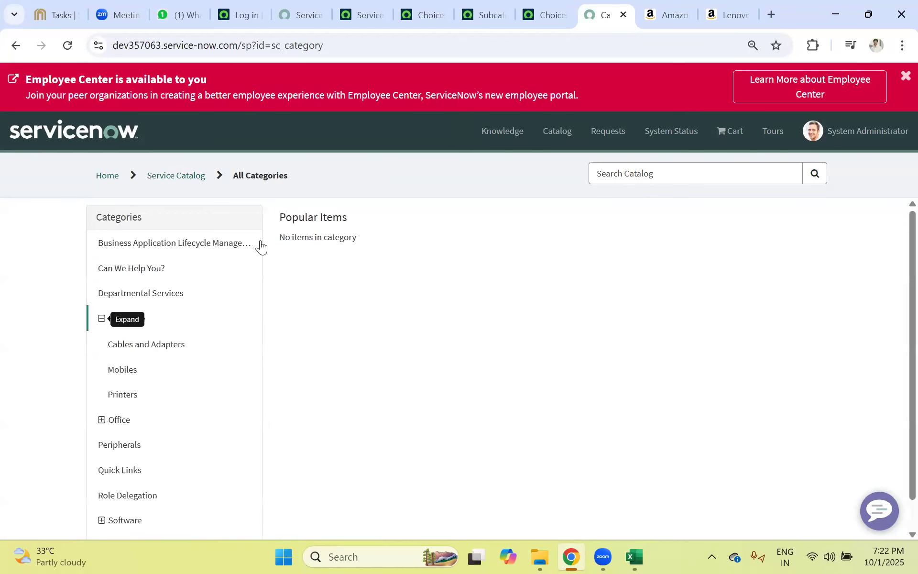
click(126, 370)
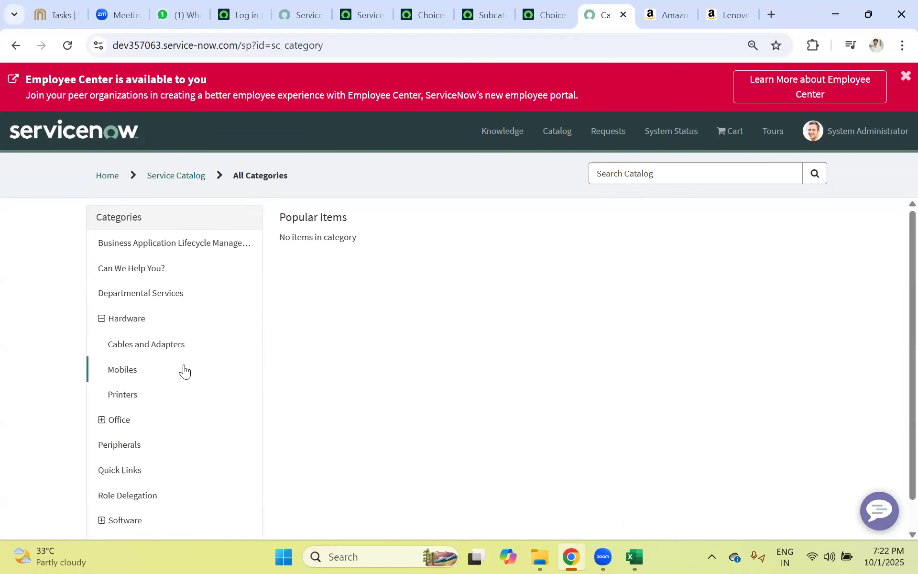
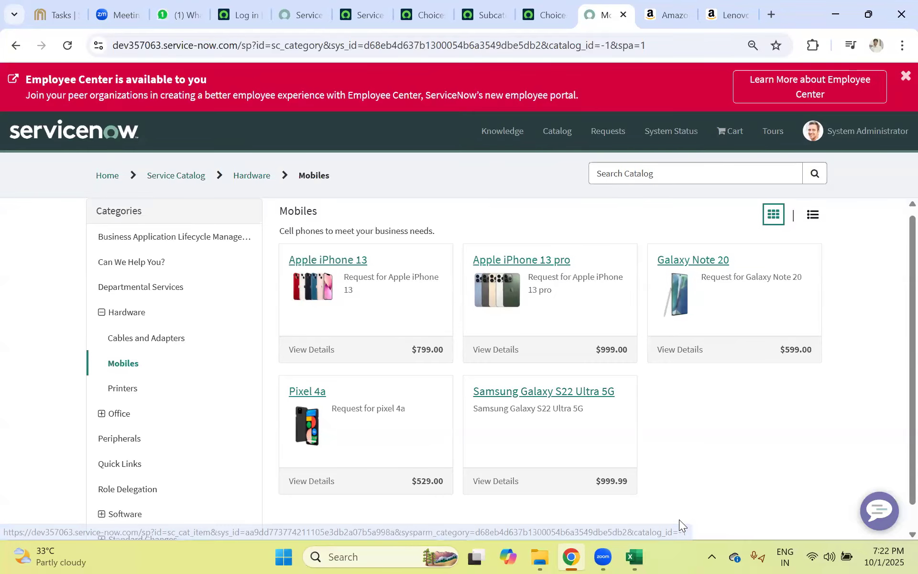
Switch back to the Excel workbook and review the Request, Variables and Ennumber Variables labels alongside the laptop options block.
click(634, 557)
click(630, 331)
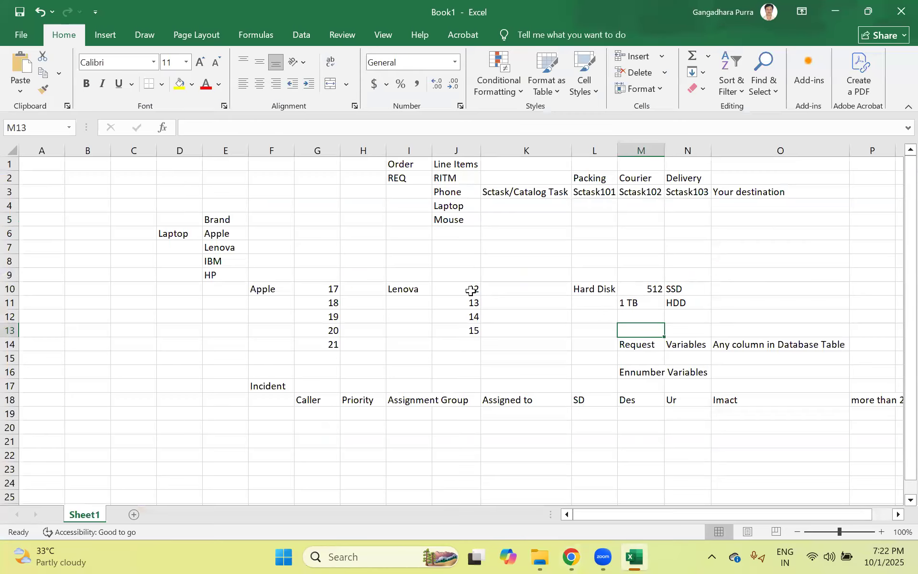
drag(526, 345, 723, 361)
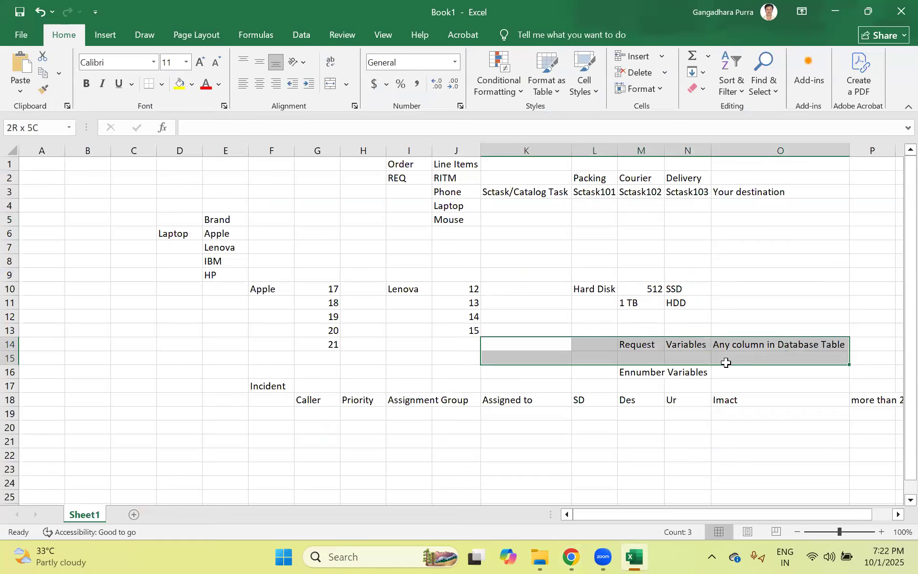
drag(606, 347, 780, 368)
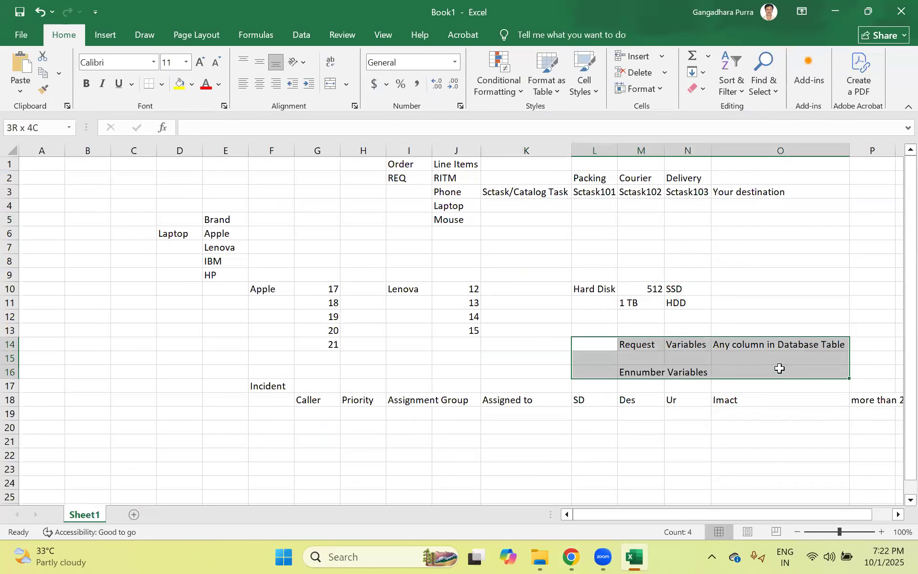
click(526, 342)
drag(173, 223, 731, 371)
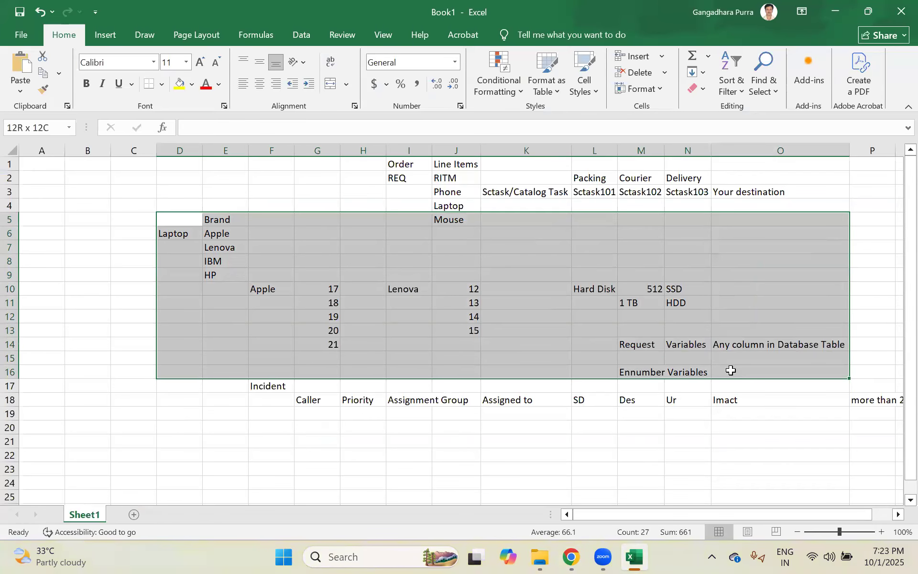
drag(731, 371, 722, 371)
click(537, 283)
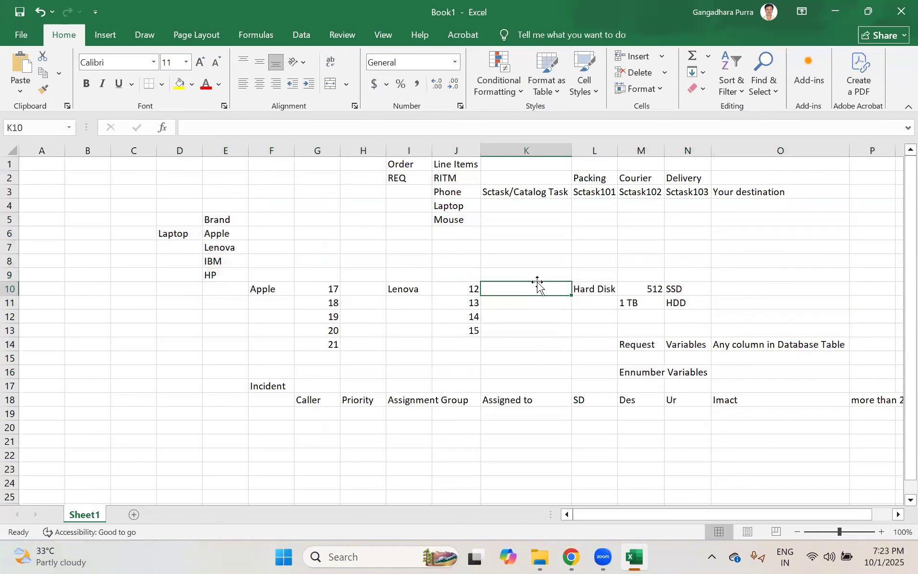
Examine the laptop options block D5:O16 again, going through the brands in column E and the Apple versions in G10:G14.
drag(177, 220, 688, 370)
click(306, 248)
drag(167, 218, 712, 366)
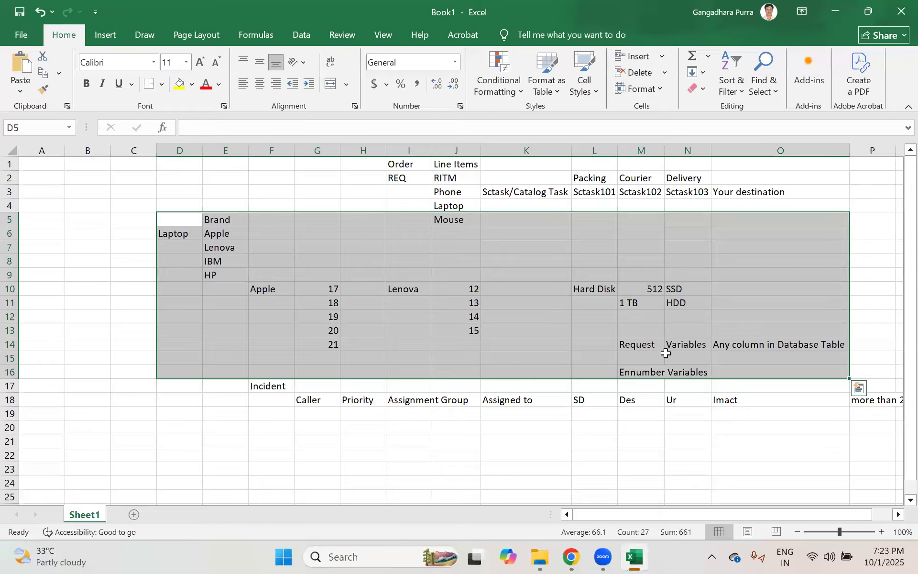
click(264, 250)
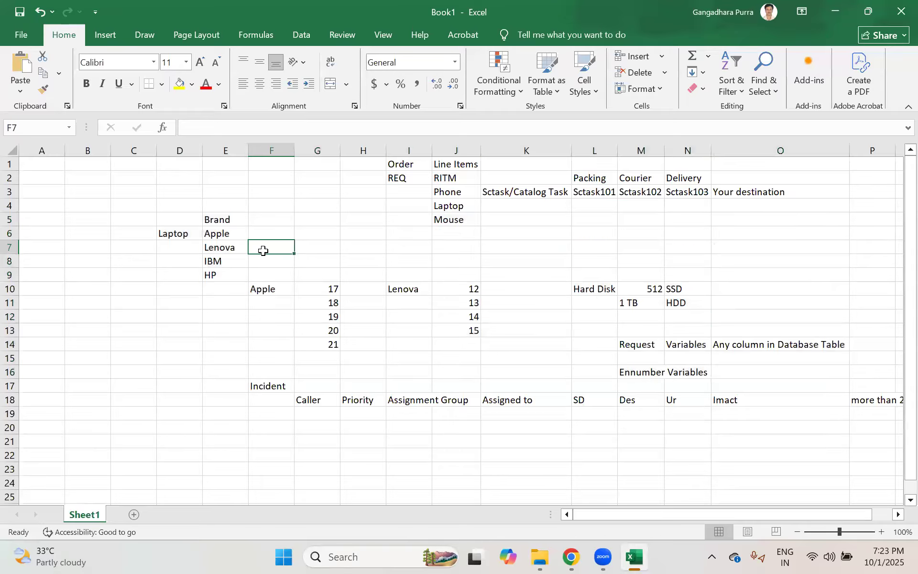
click(218, 249)
click(215, 262)
click(213, 277)
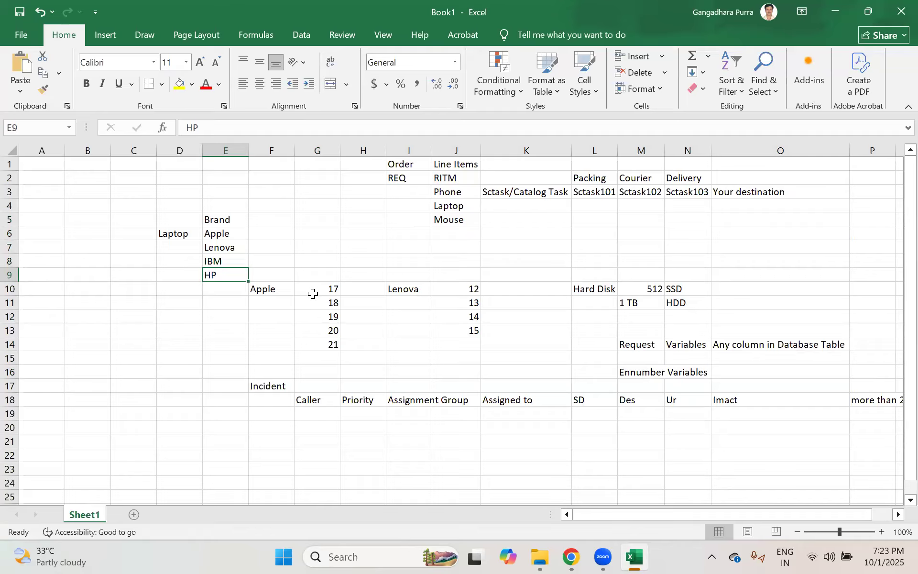
drag(312, 288, 331, 343)
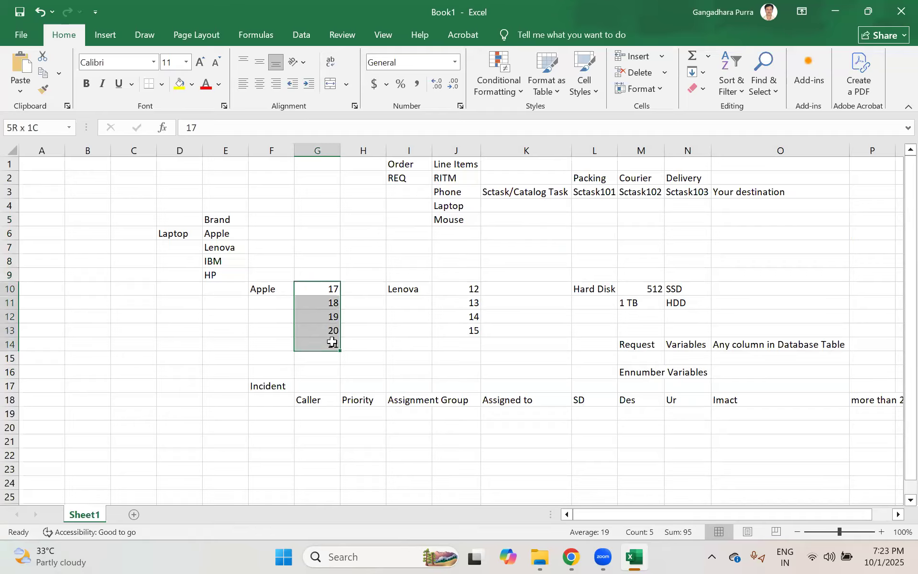
click(312, 289)
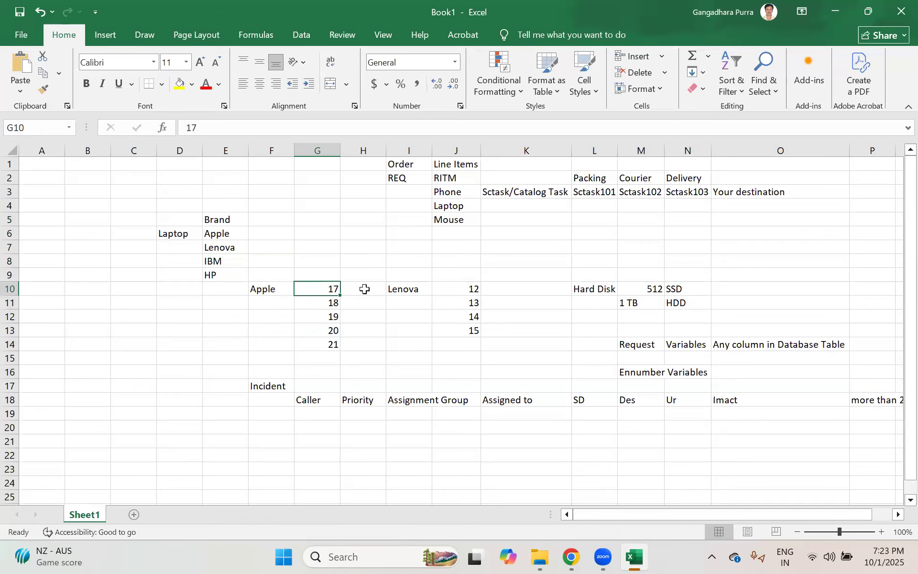
Review the Lenova versions in column J, the request and enumerated variable labels in M14:O16 and the laptop options block D5:O16.
click(437, 289)
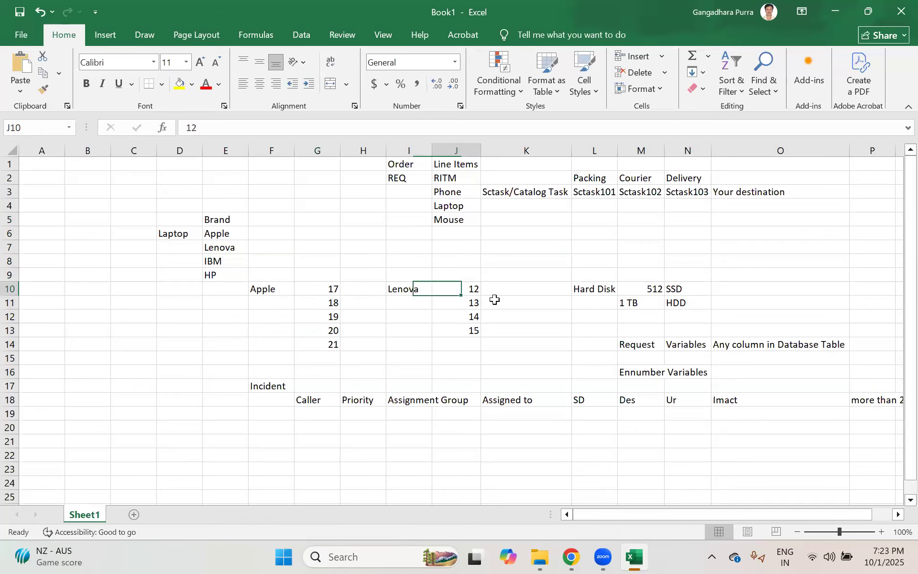
click(493, 318)
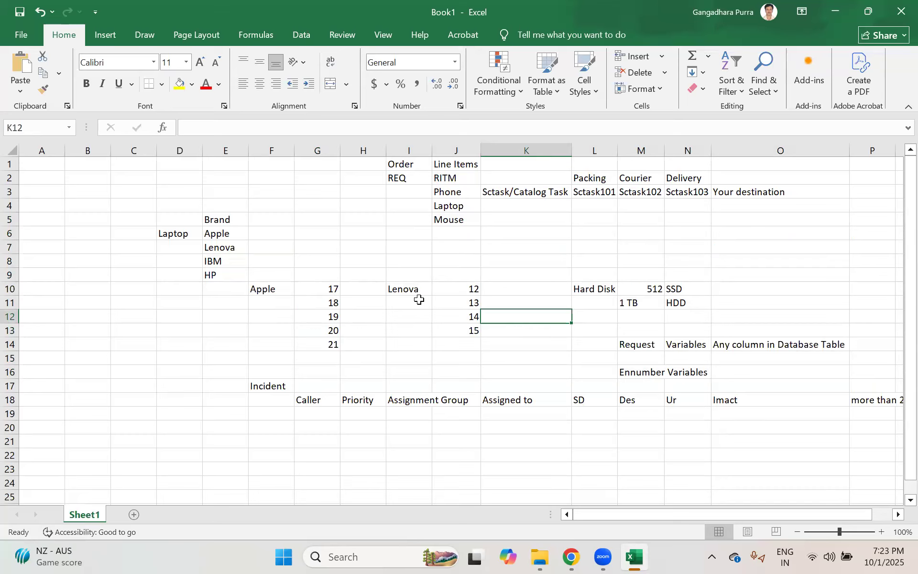
drag(636, 345, 751, 379)
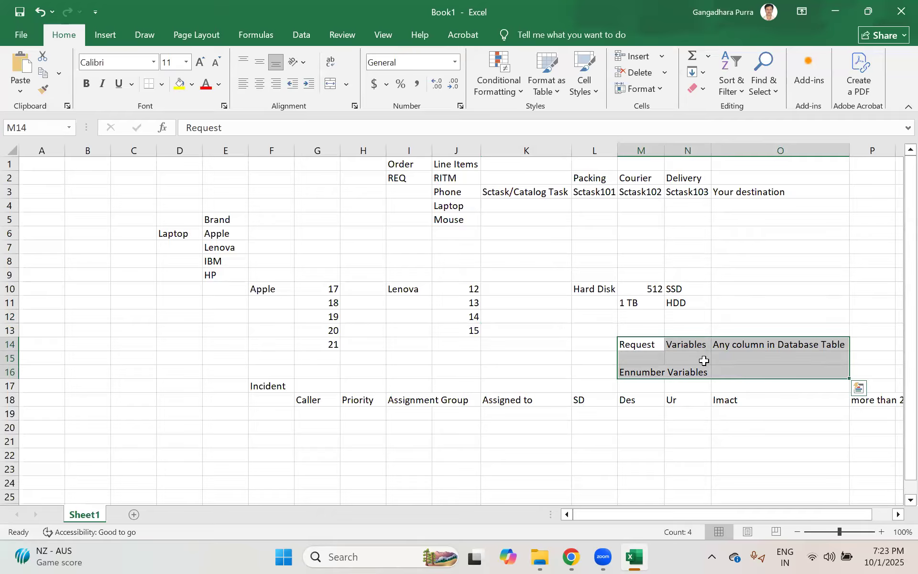
drag(191, 221, 717, 373)
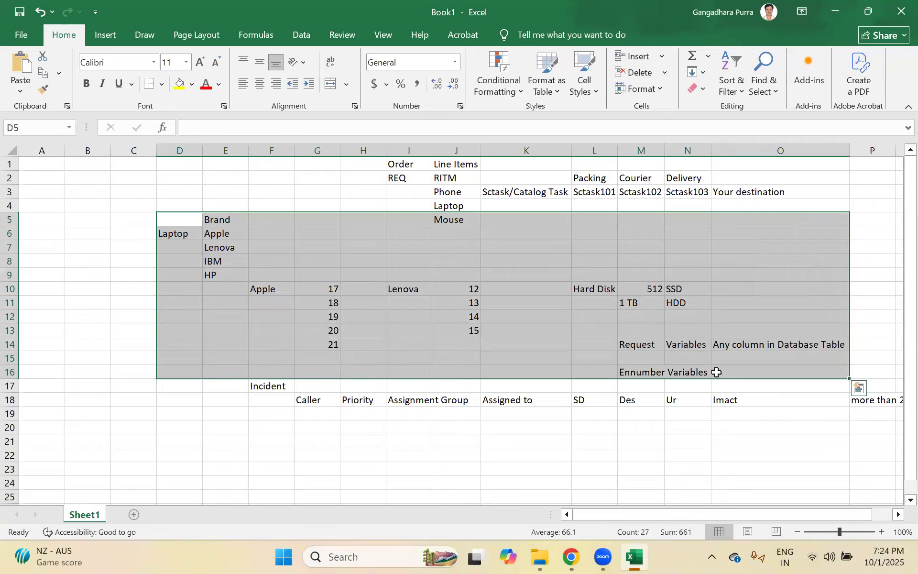
click(529, 273)
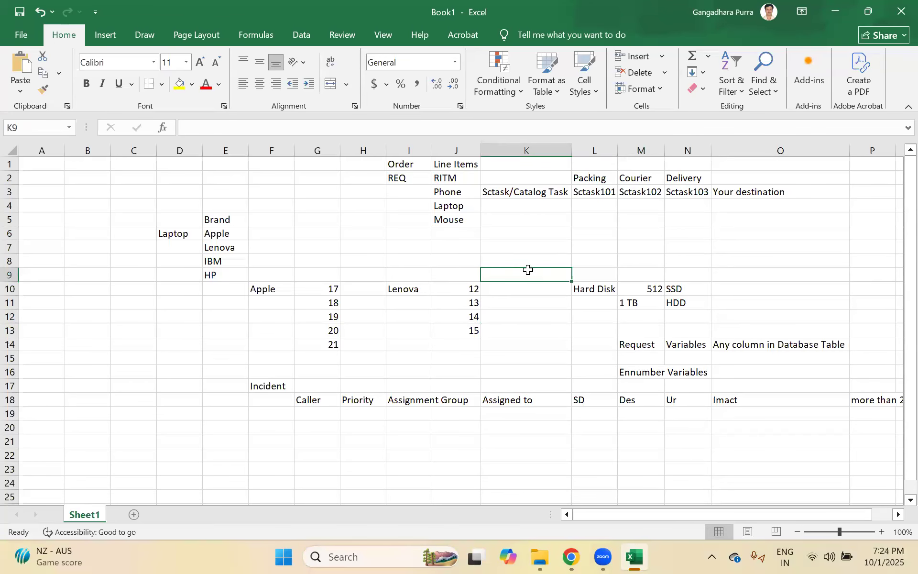
click(511, 304)
key(Up)
shift+click(511, 326)
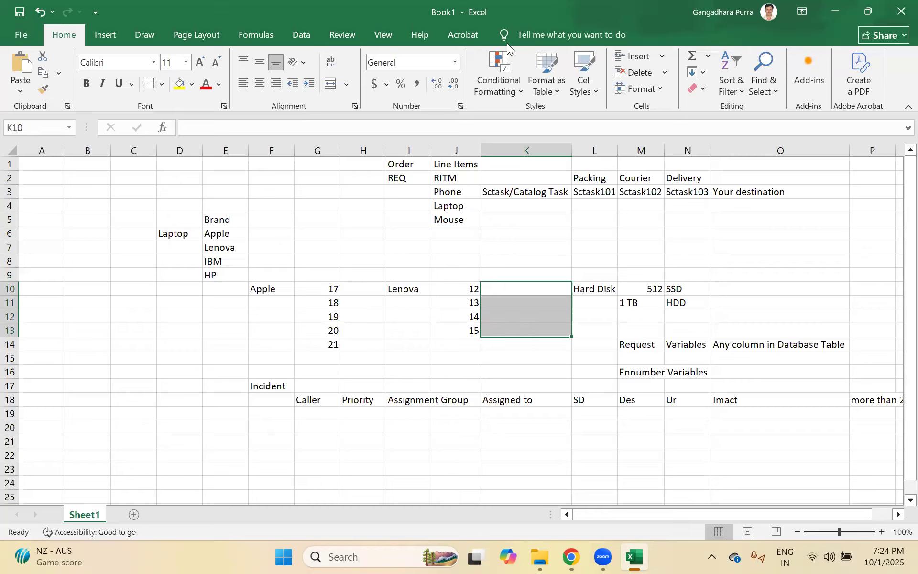
Switch to Chrome to view the Mobiles items in the ServiceNow catalog, and return to the Excel workbook.
key(alt+Tab)
click(484, 17)
click(538, 16)
click(595, 13)
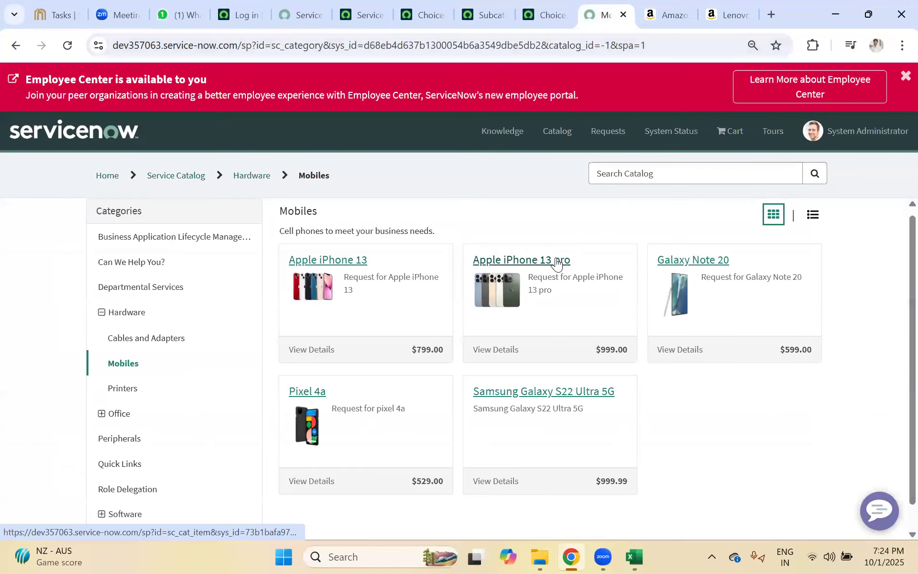
key(alt+Tab)
click(538, 341)
click(507, 289)
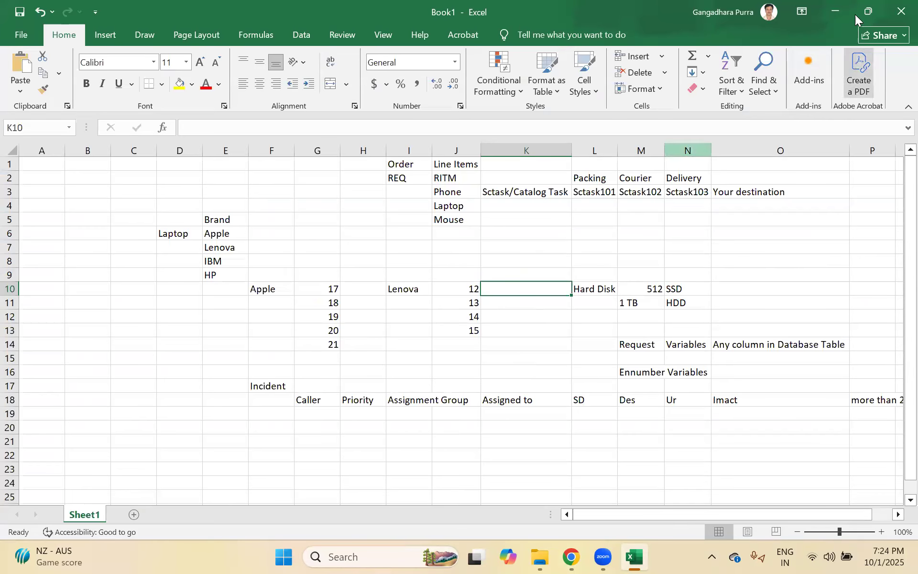
click(836, 11)
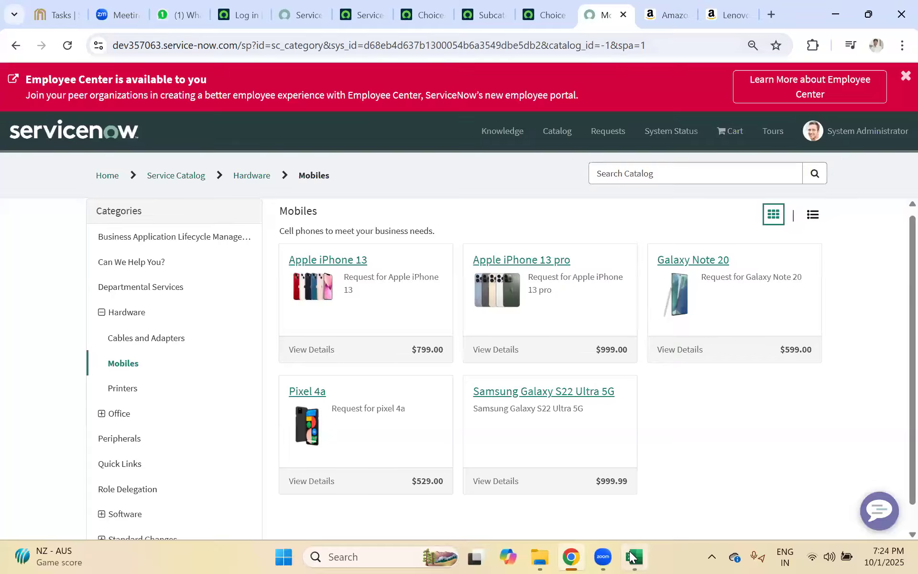
key(alt+Tab)
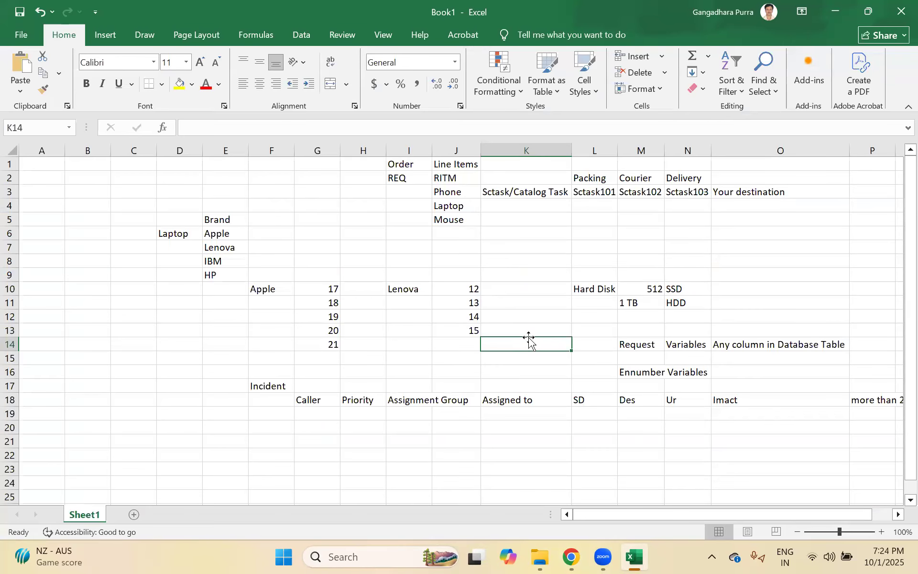
Examine the Apple, Lenova and hard disk options with their variable labels in F10:N16, including the blank cells K10:K14.
click(535, 288)
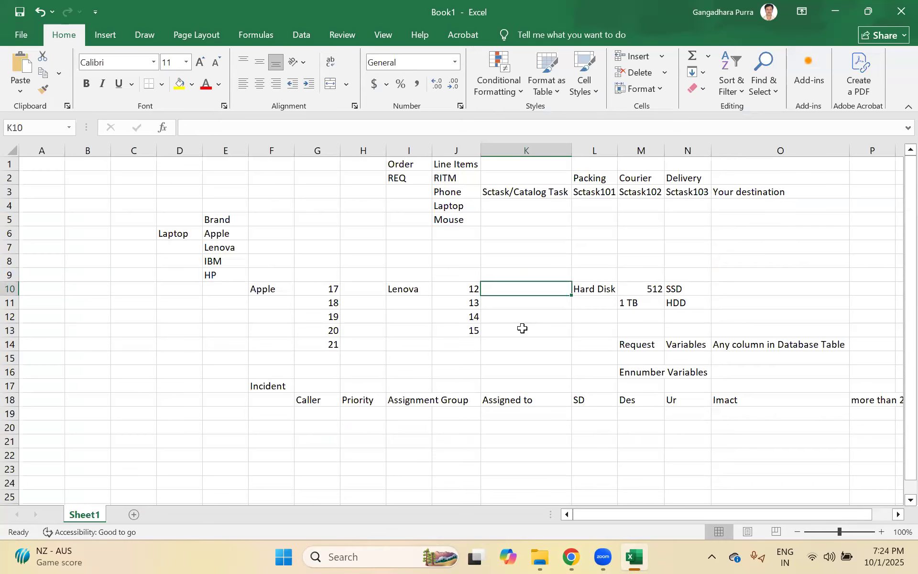
click(498, 328)
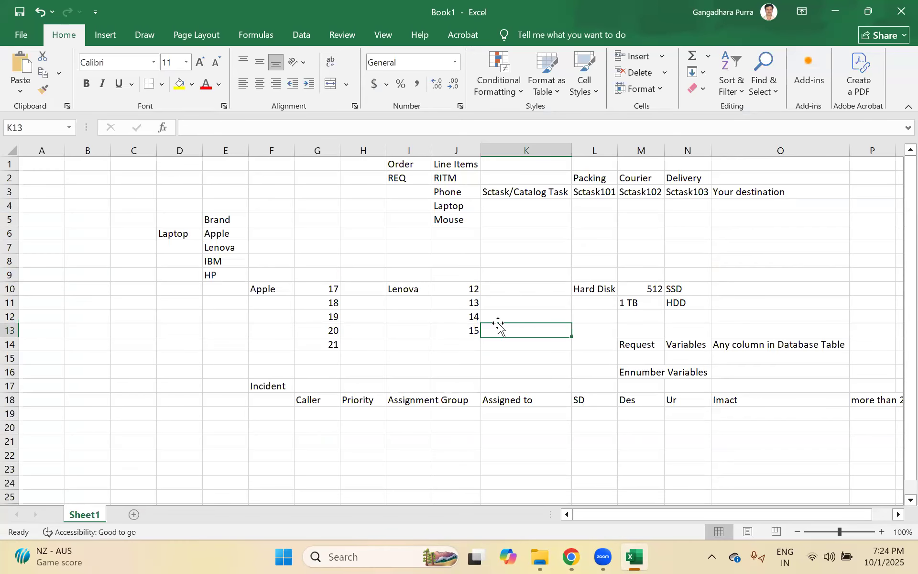
click(513, 290)
drag(271, 291, 695, 373)
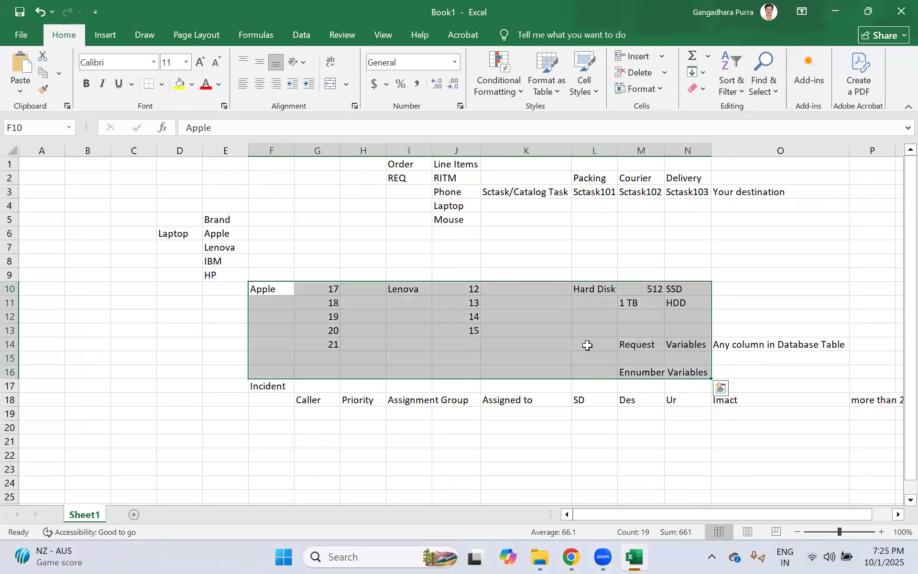
click(550, 342)
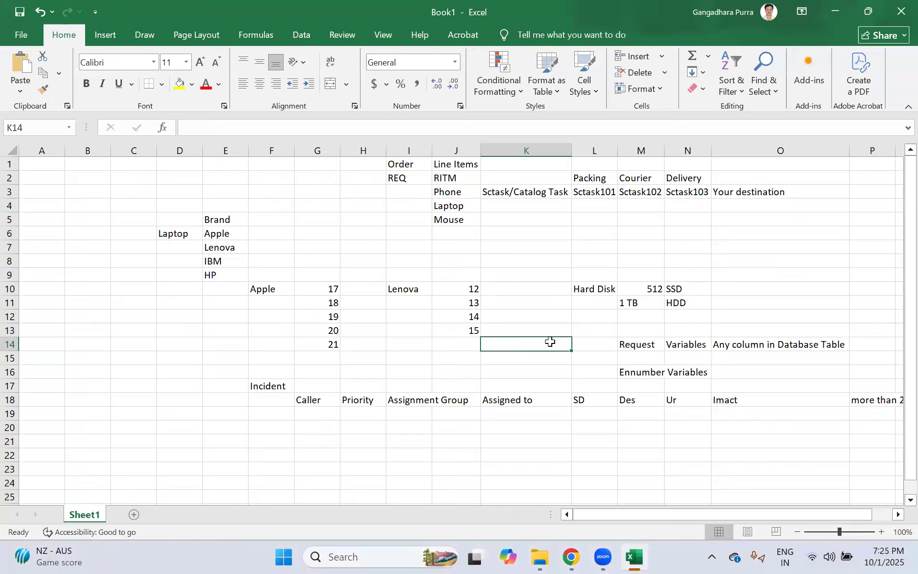
drag(505, 289, 522, 339)
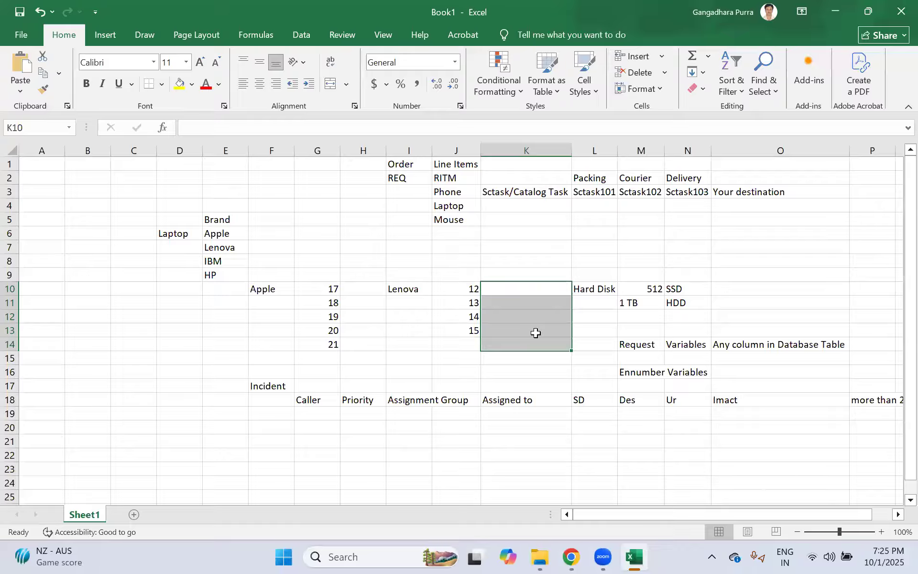
Clear the note in P18 at the end of the incident fields row.
click(506, 341)
mouse_move(172, 168)
mouse_down()
mouse_move(550, 192)
mouse_move(763, 421)
mouse_move(868, 402)
mouse_up()
click(867, 399)
key(Delete)
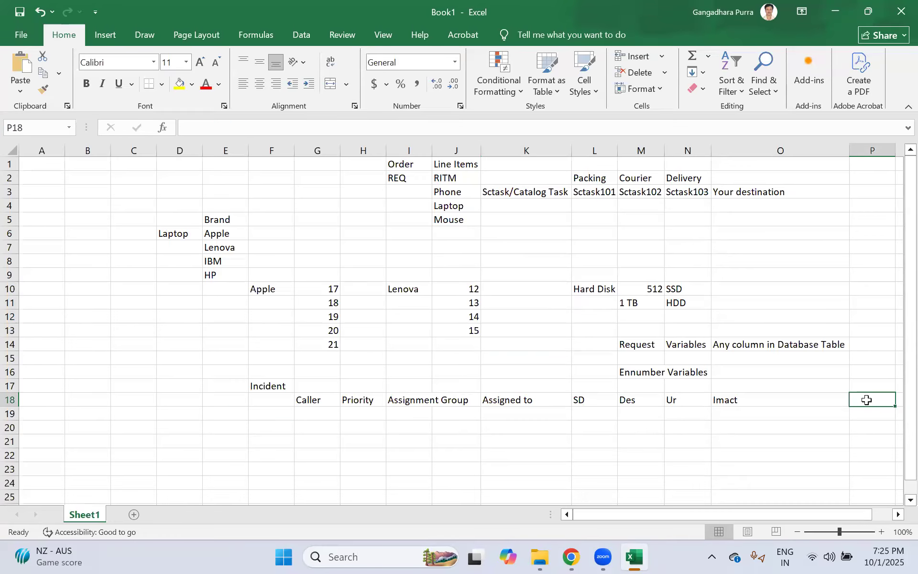
Review the complete set of order, laptop and incident notes in D1:O18.
click(409, 261)
mouse_move(170, 164)
mouse_down()
mouse_move(726, 399)
mouse_move(767, 410)
mouse_move(764, 400)
mouse_up()
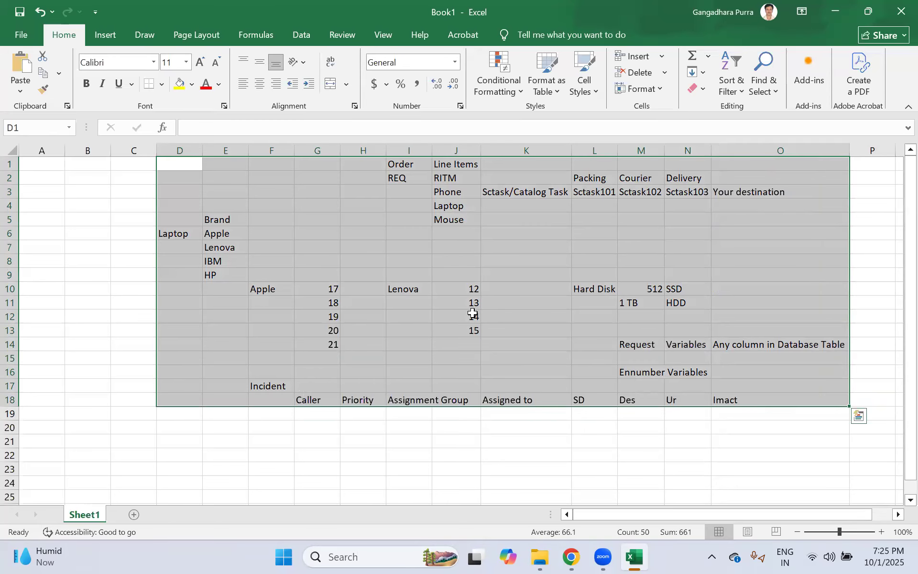
click(401, 443)
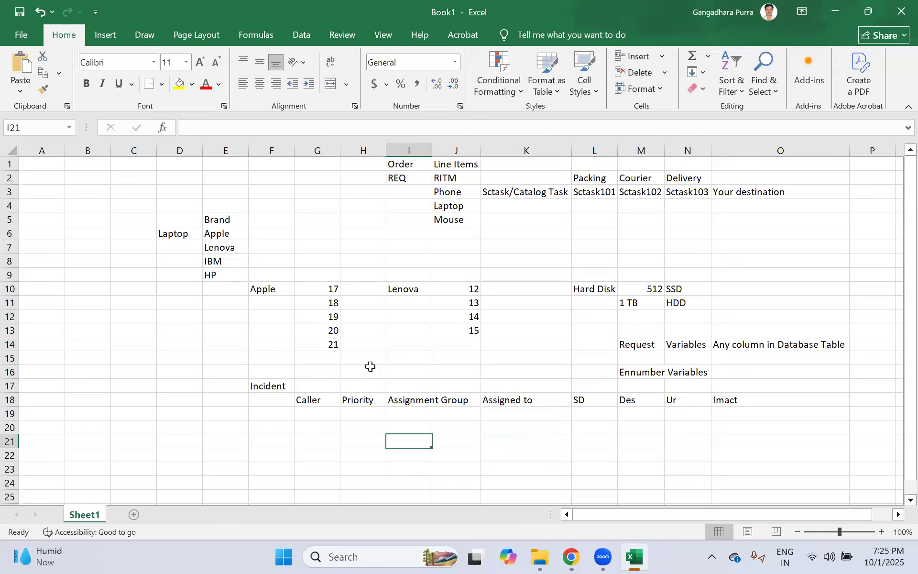
click(436, 341)
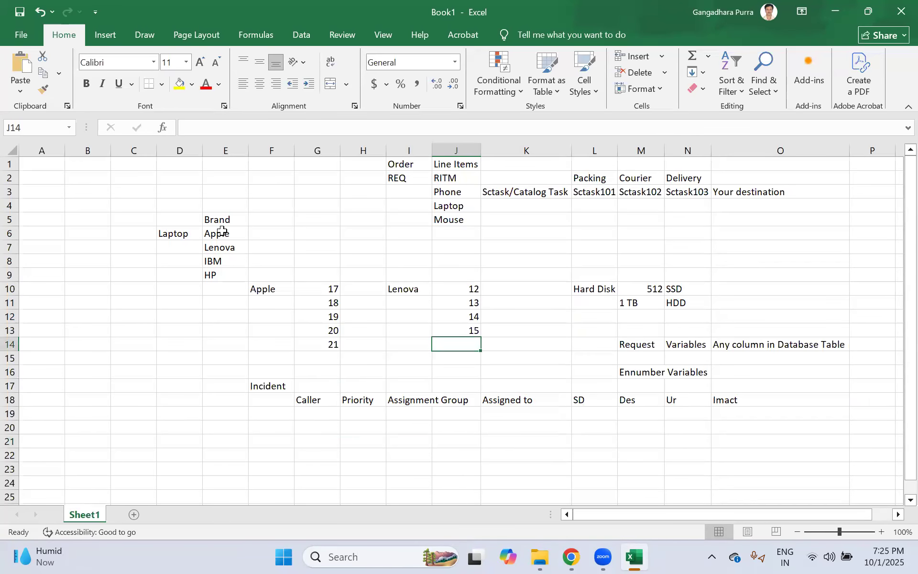
Compare the laptop brands in E6:E9 with the Apple versions in G10:G14 and the Lenova versions in J10:J13.
drag(183, 232, 283, 231)
drag(225, 231, 225, 276)
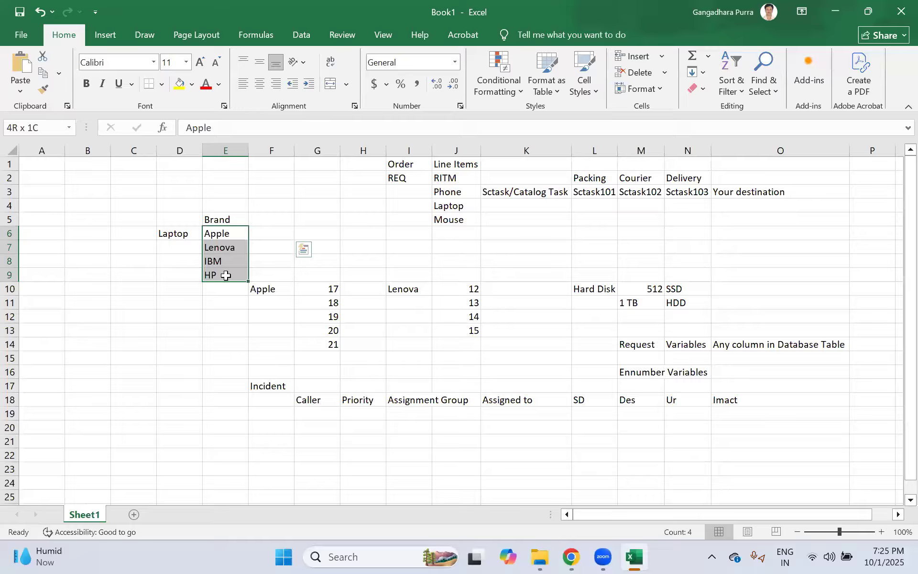
drag(226, 275, 226, 275)
click(351, 279)
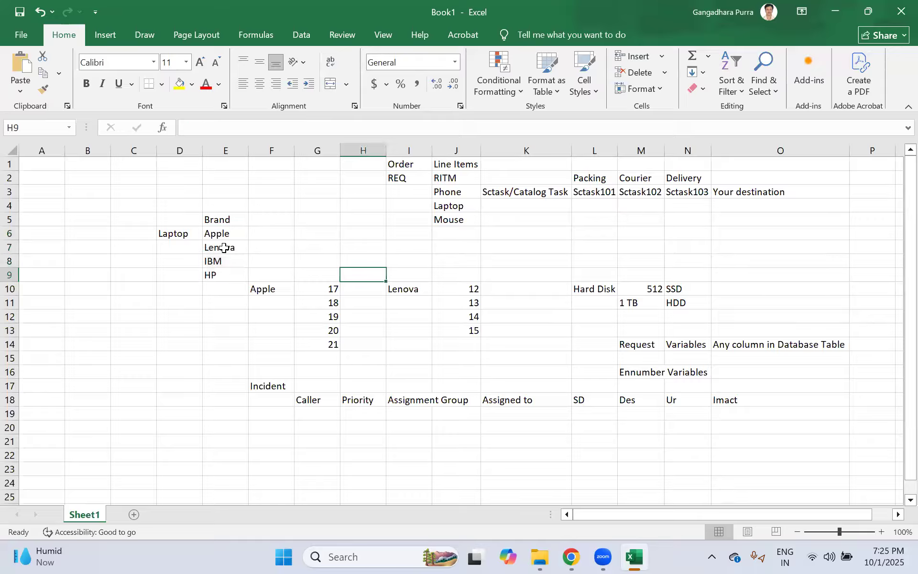
click(218, 232)
drag(317, 289, 328, 349)
click(216, 247)
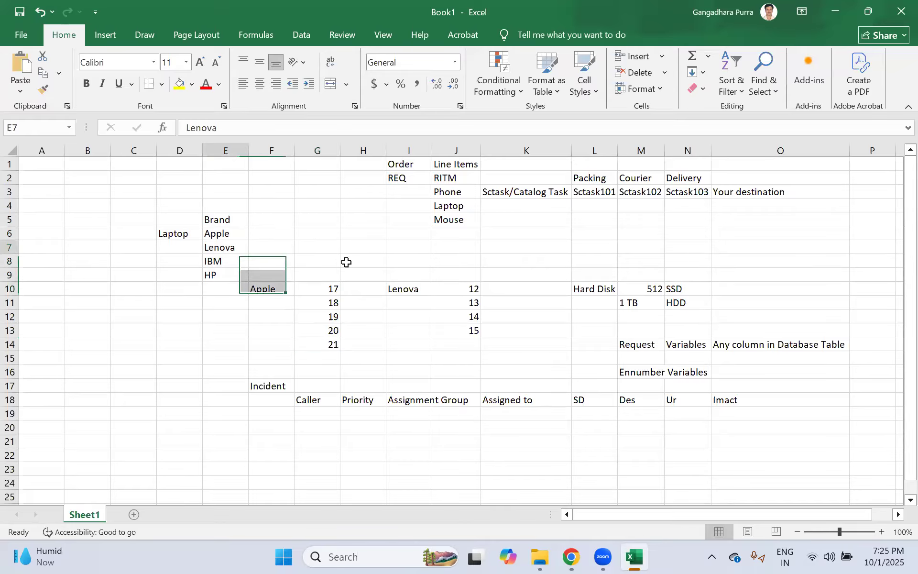
drag(452, 288, 462, 345)
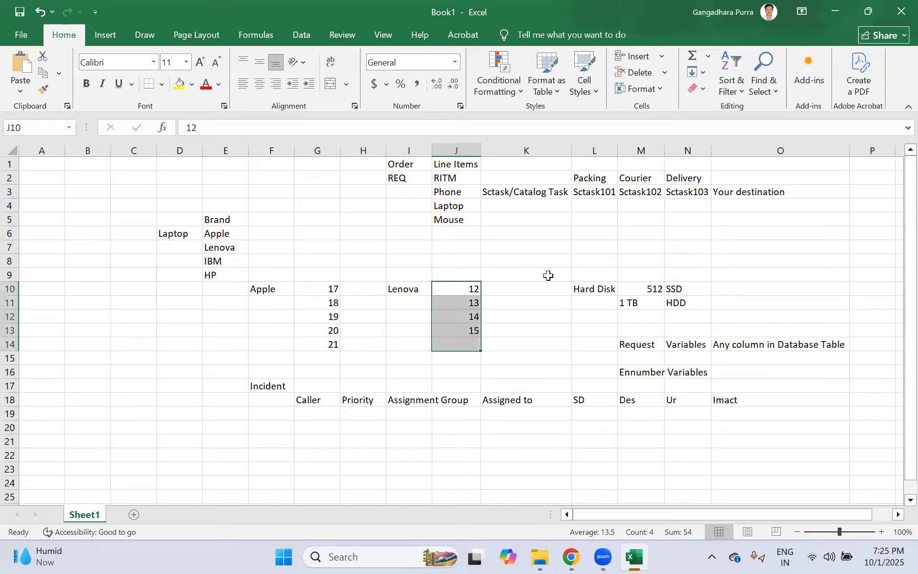
click(230, 246)
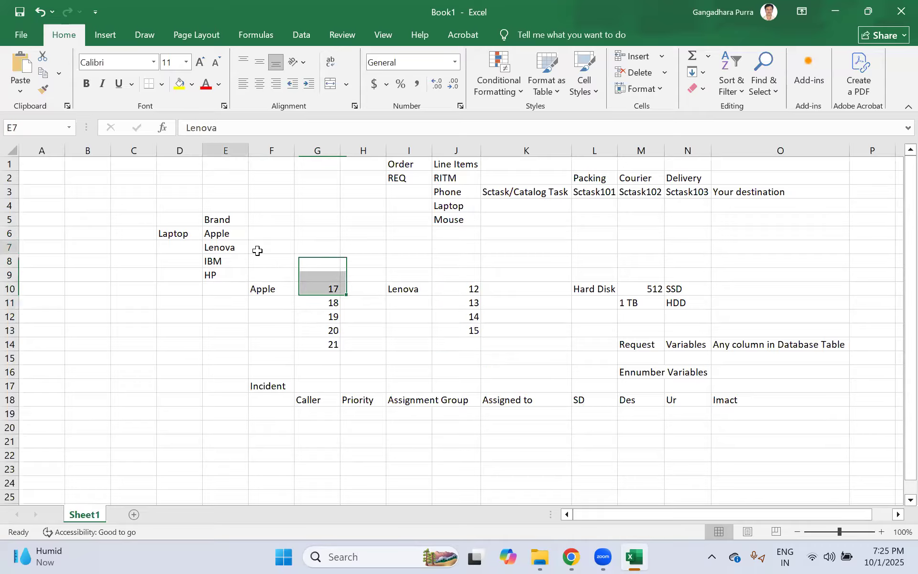
Examine the hard disk choices in L10:N11, going through the 512 size and the SSD and HDD types.
click(589, 288)
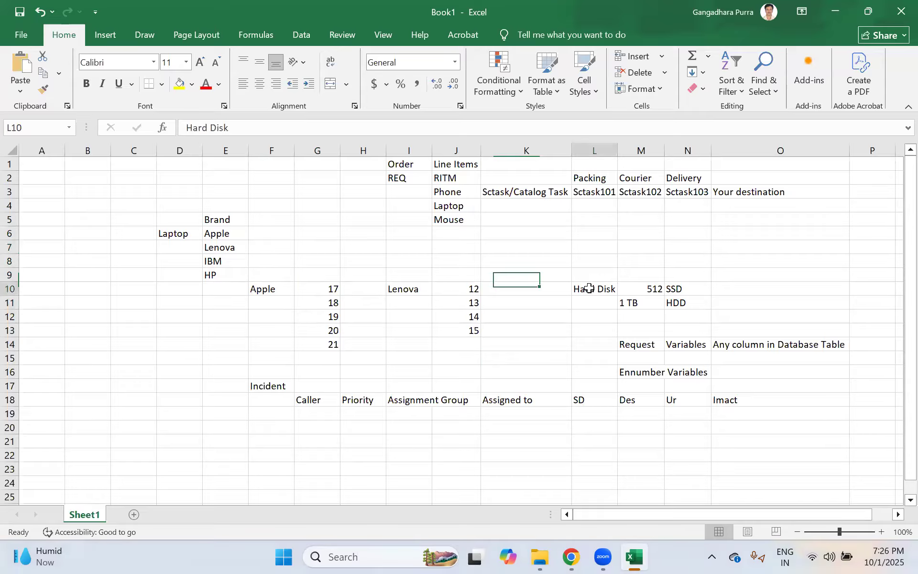
click(648, 289)
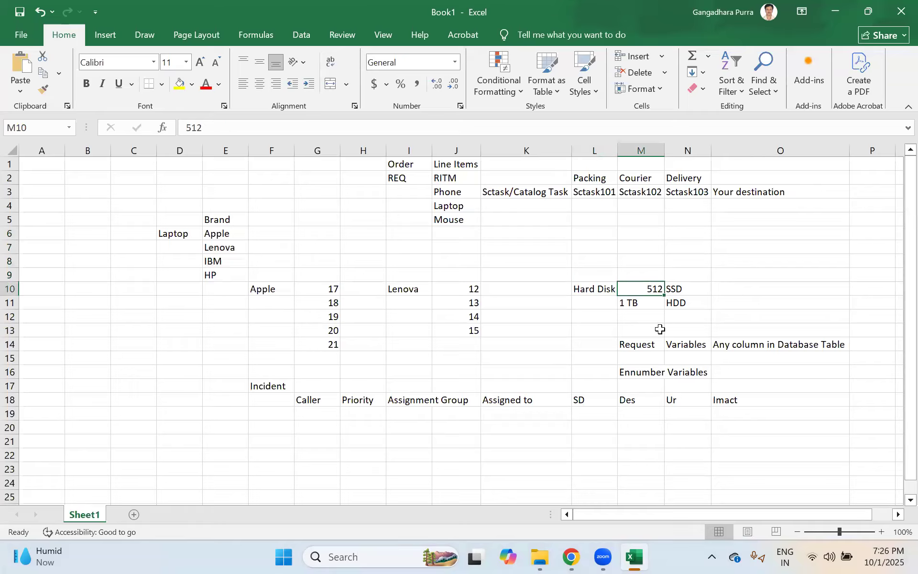
click(687, 303)
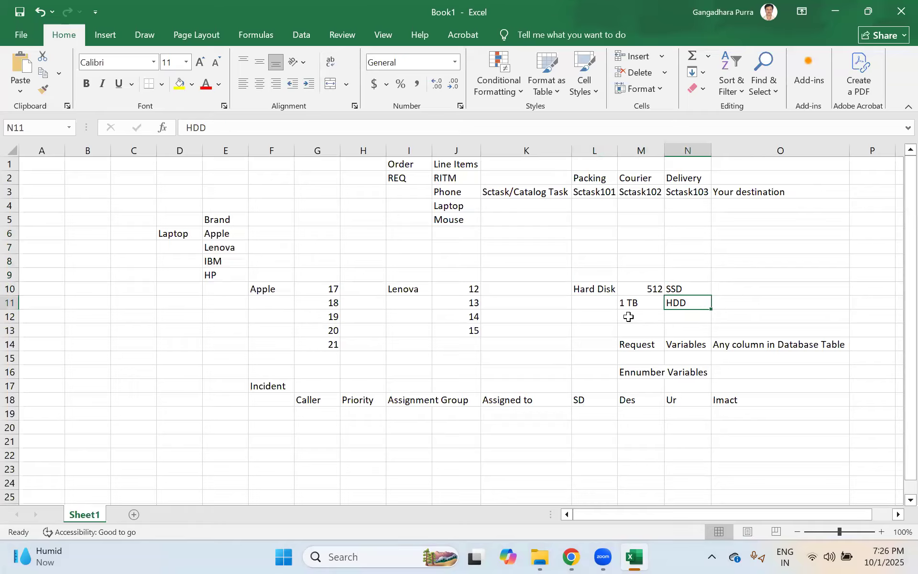
click(718, 289)
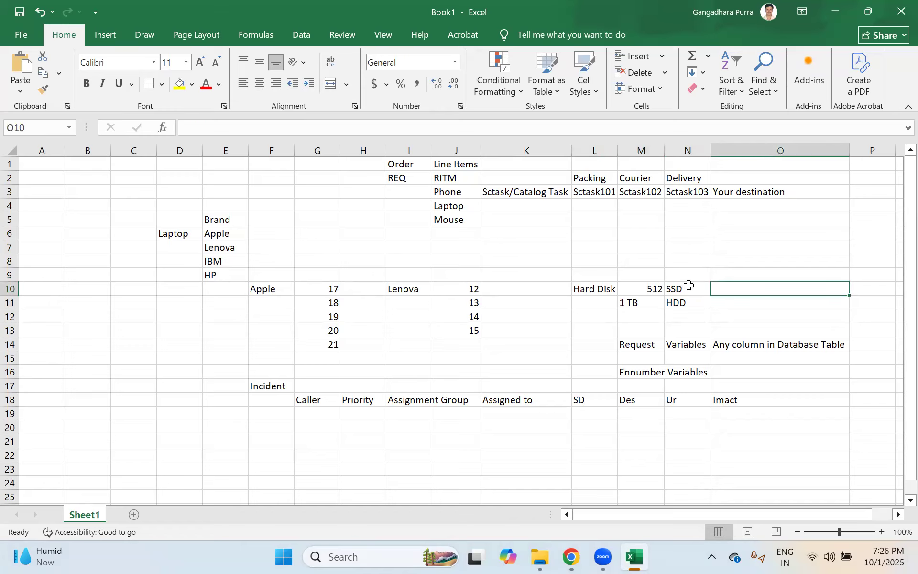
click(689, 286)
click(753, 288)
click(677, 304)
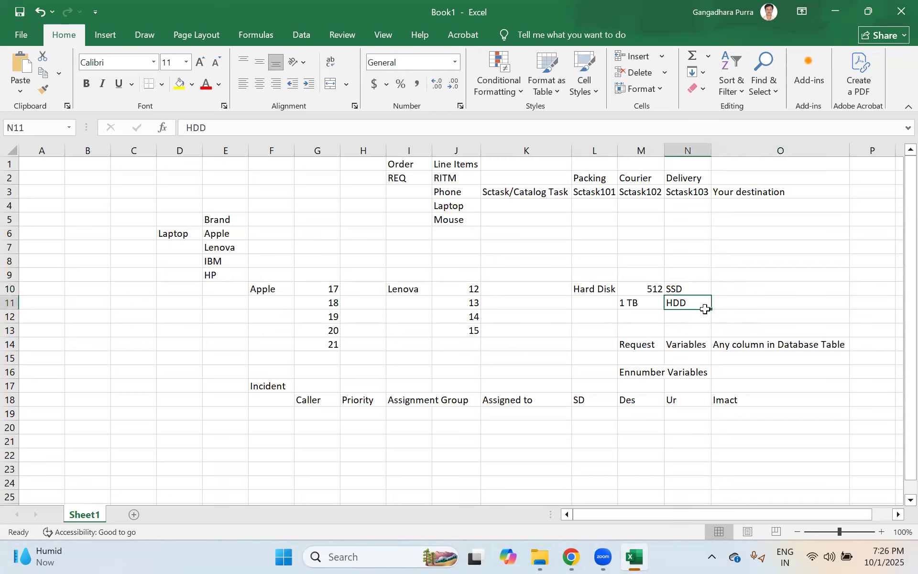
click(743, 302)
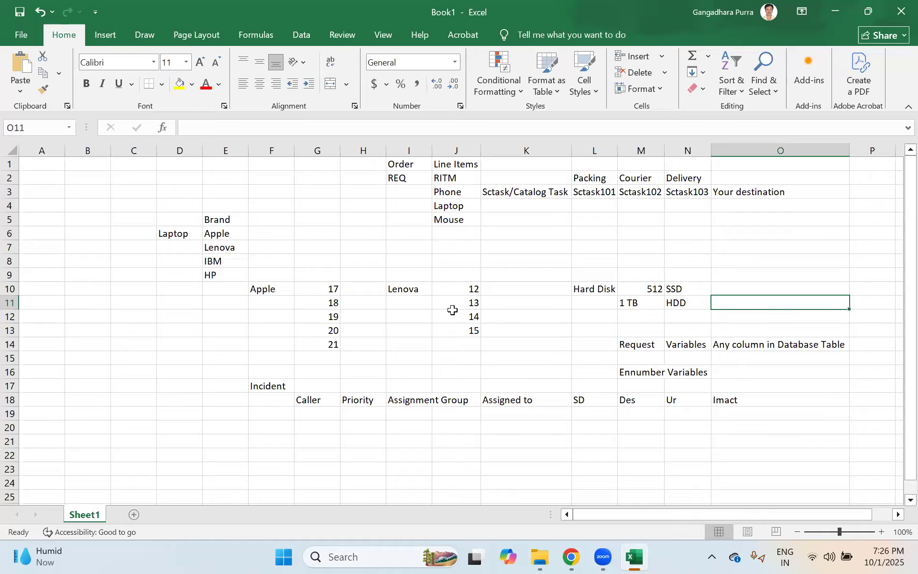
Review the laptop request variables in D5:N15 as one group, ending on the Laptop item in D6.
drag(172, 224, 711, 349)
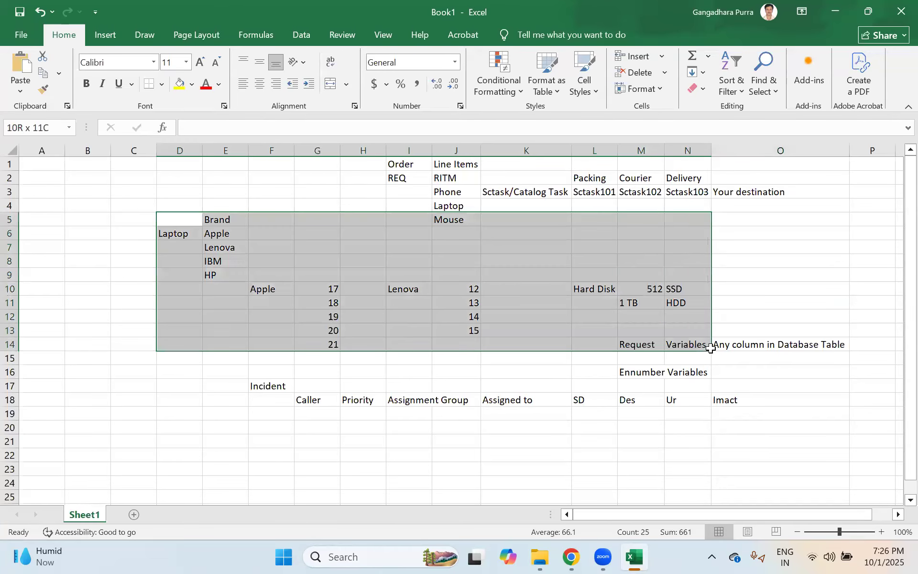
click(368, 277)
drag(175, 224, 679, 355)
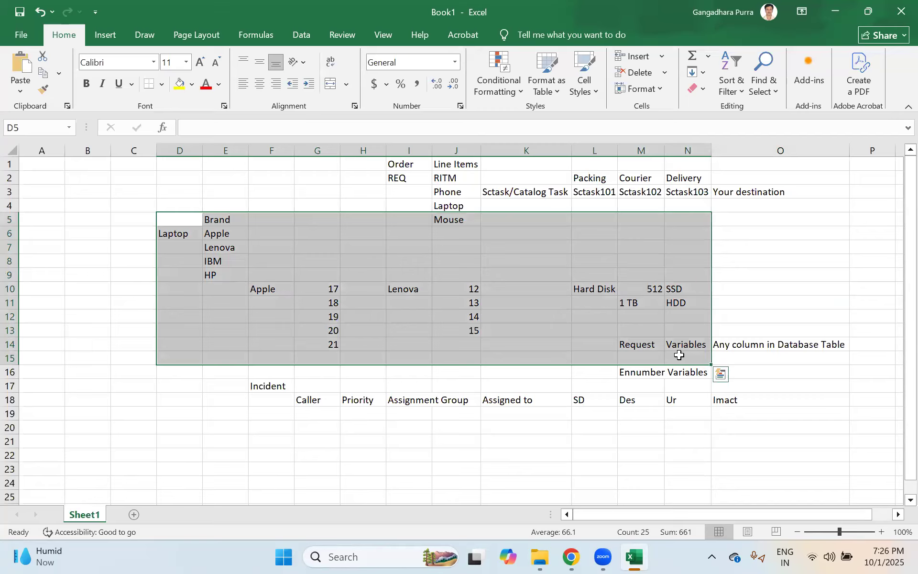
click(332, 289)
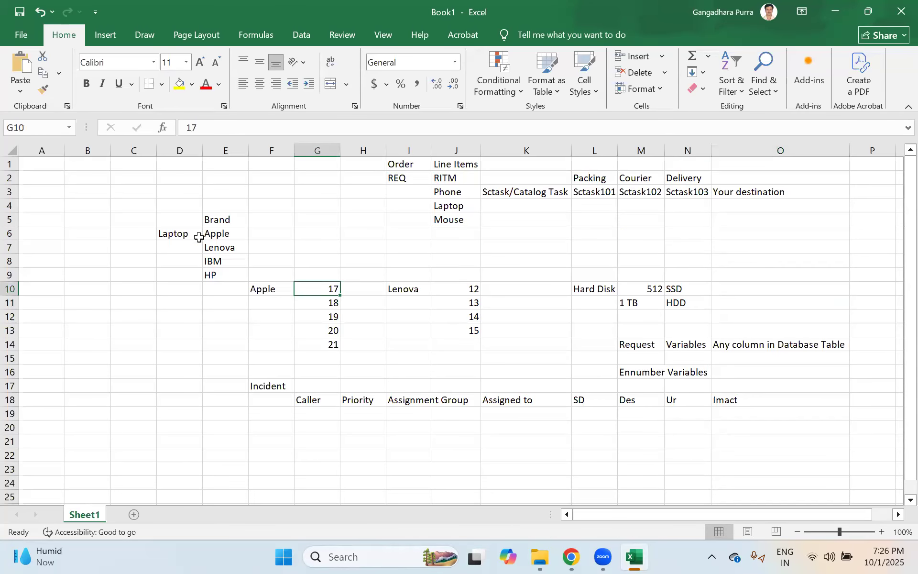
drag(181, 220, 676, 348)
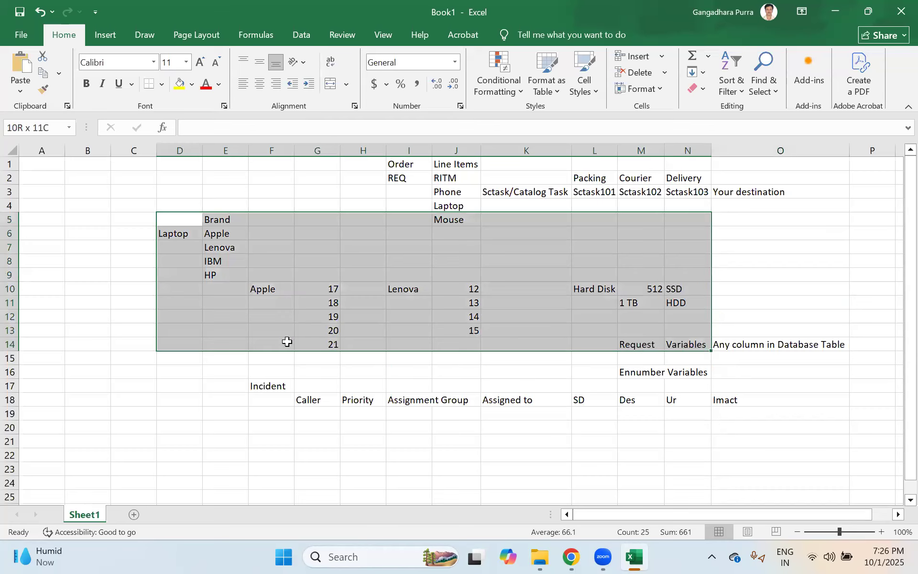
click(260, 250)
drag(178, 220, 669, 349)
click(316, 234)
click(170, 231)
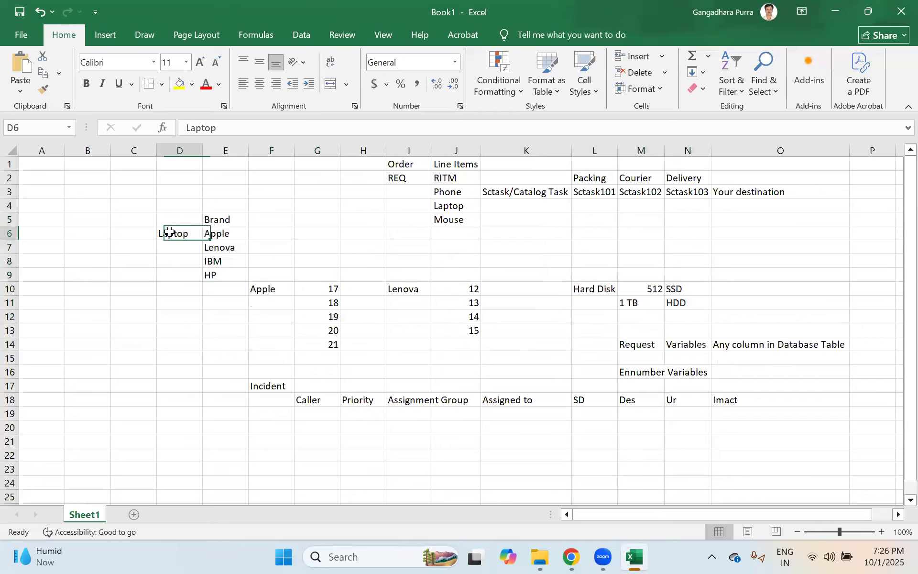
Review the Laptop item in D6, the Brand list in E5:E9 and the Apple and Lenova versions in F10:J14.
click(176, 250)
click(174, 232)
click(226, 216)
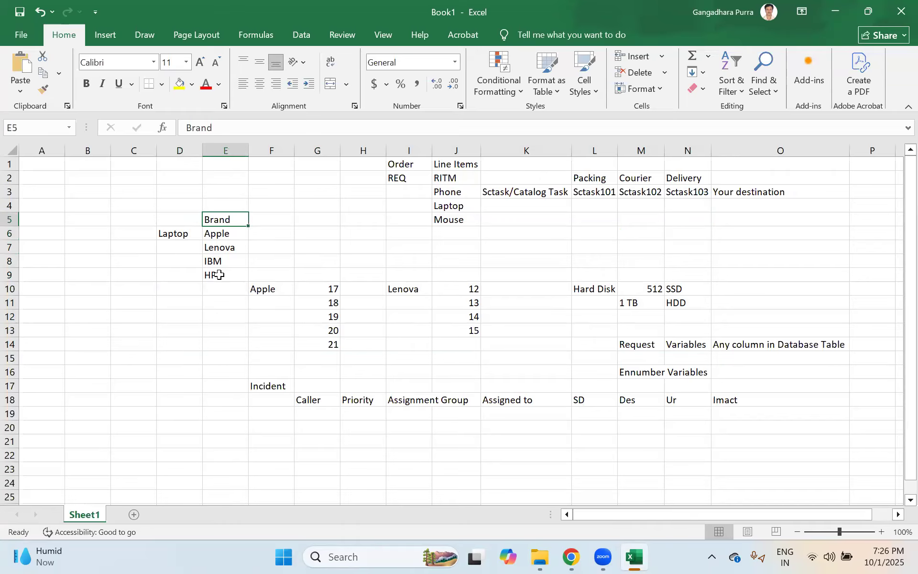
click(279, 289)
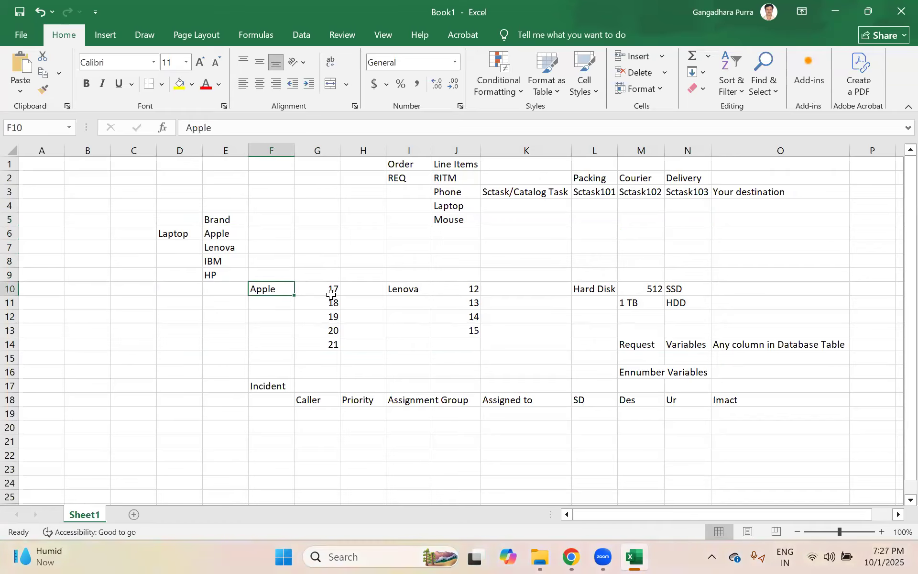
click(408, 290)
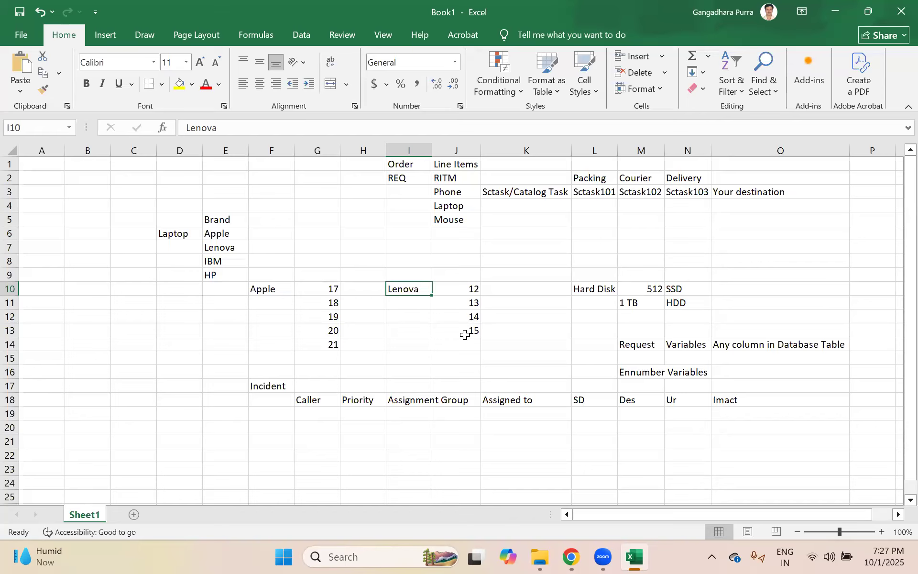
click(508, 299)
click(512, 288)
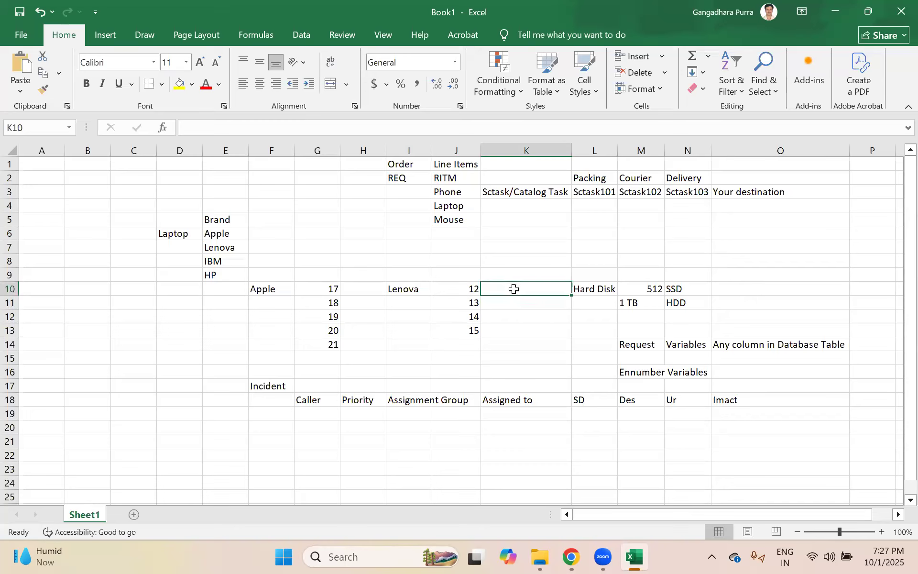
Go through the Hard Disk choices in L10:N11, comparing the SSD and HDD types.
click(595, 289)
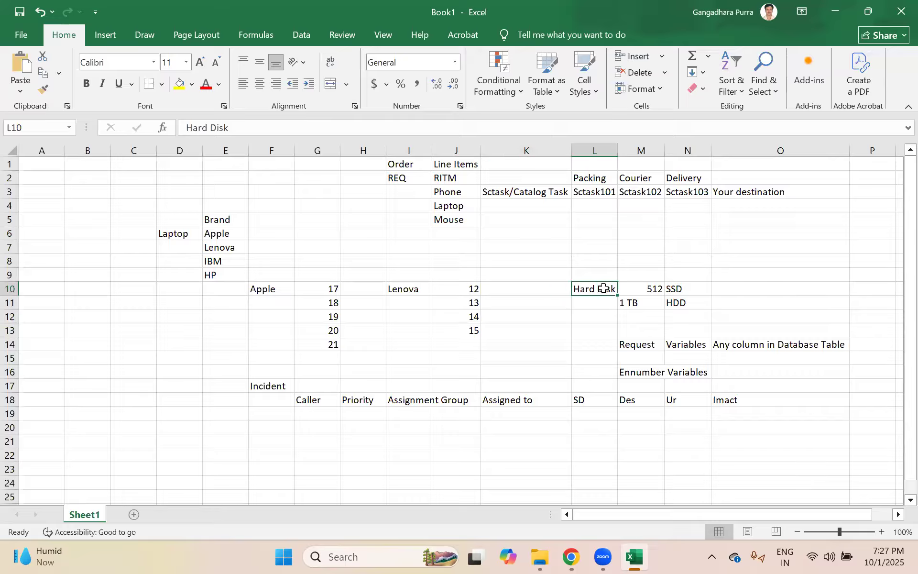
click(681, 290)
click(677, 303)
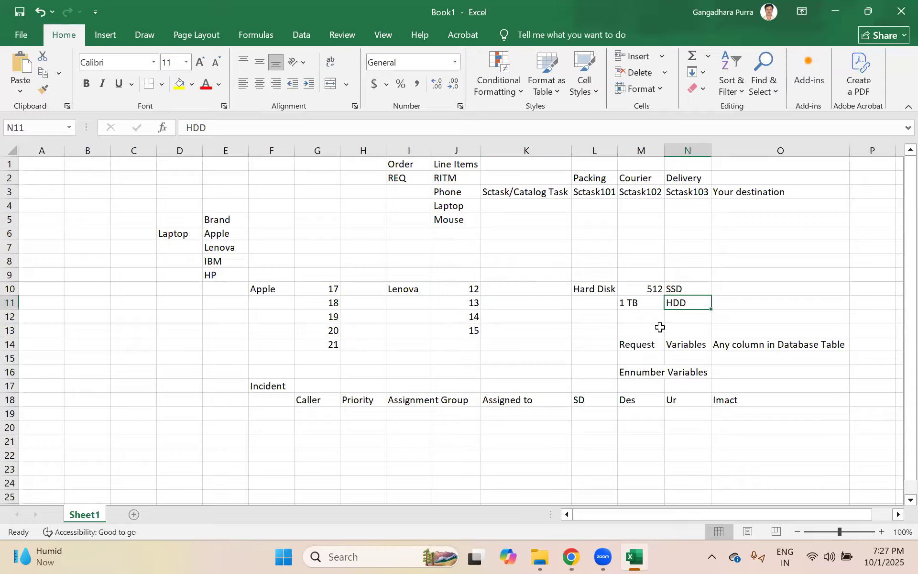
click(722, 287)
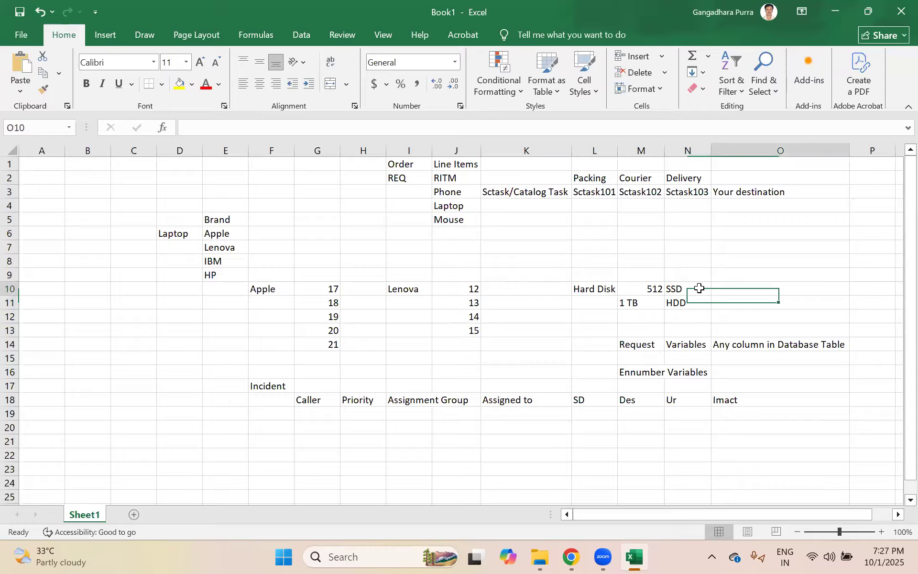
click(681, 290)
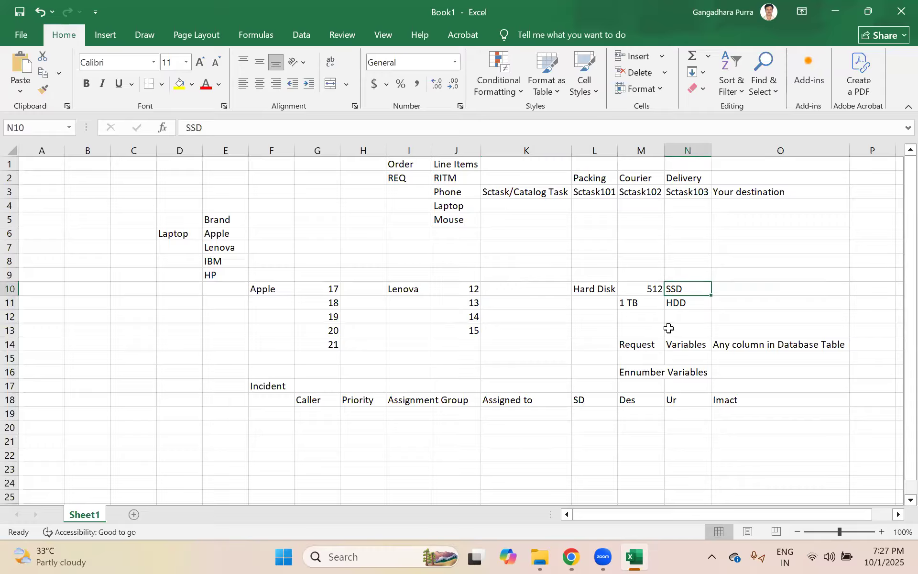
click(741, 288)
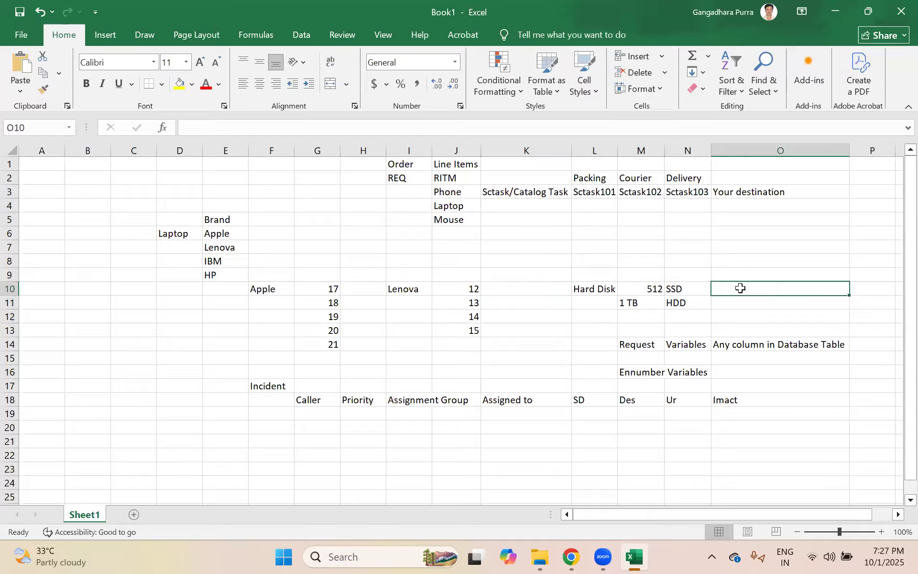
click(558, 329)
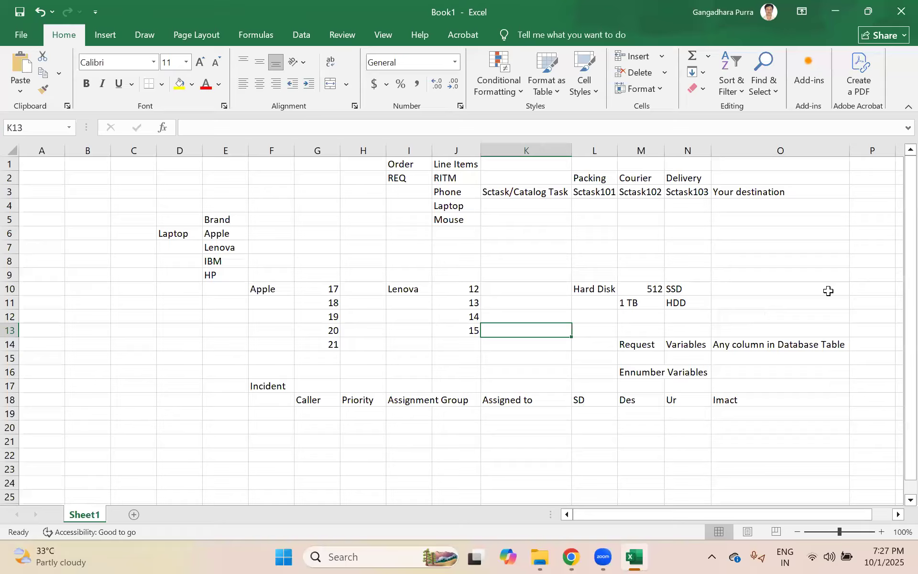
Enter the processor options I3, I5 and I7 in cells O7:O9.
click(858, 289)
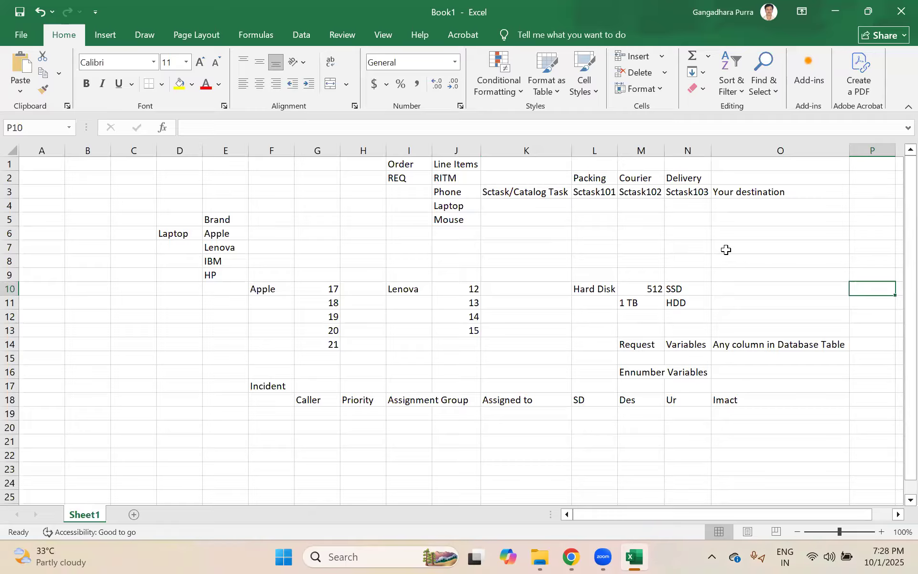
click(750, 253)
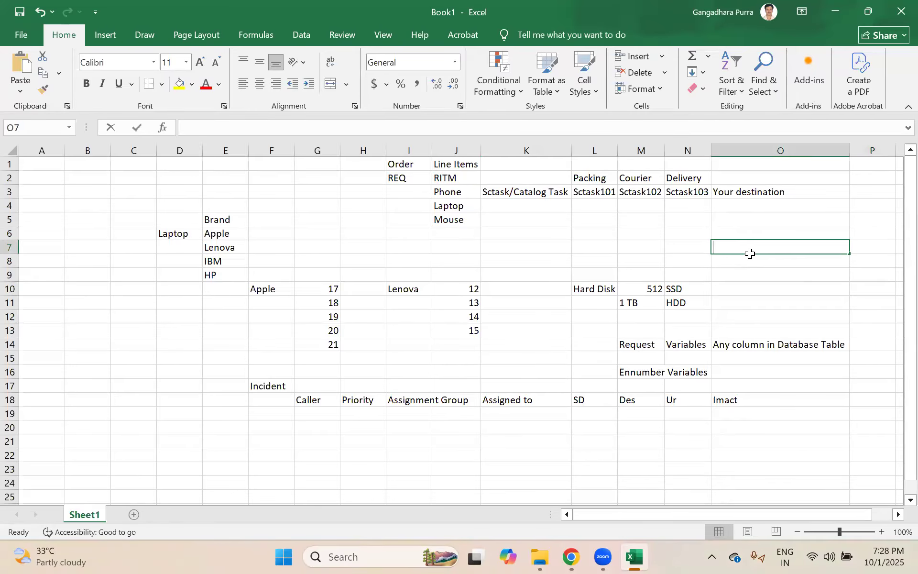
text(I3)
key(Return)
text(I35)
key(Return)
text(I)
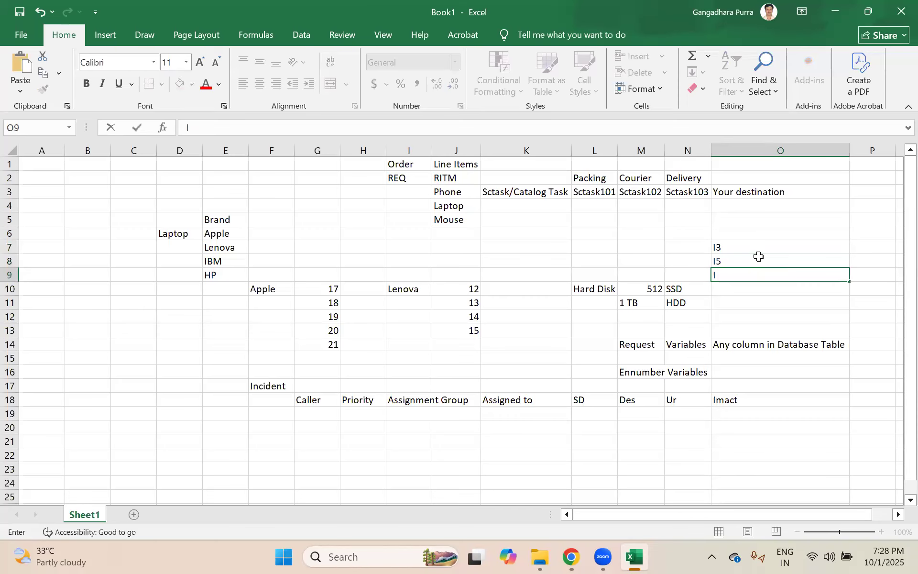
text(7)
key(Return)
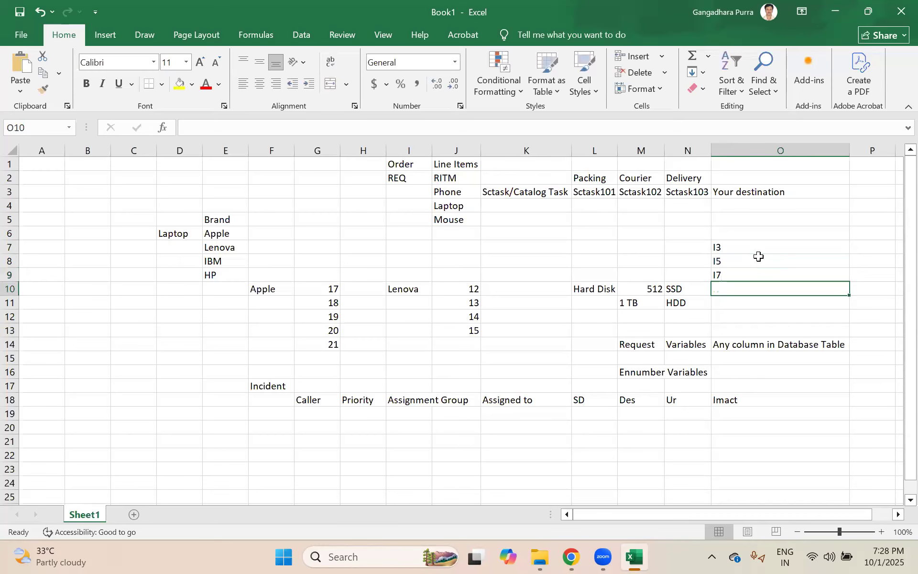
Add the processor options Utra 5, Ultra 7 and Ultra9 in cells O10:O12.
text(Utra)
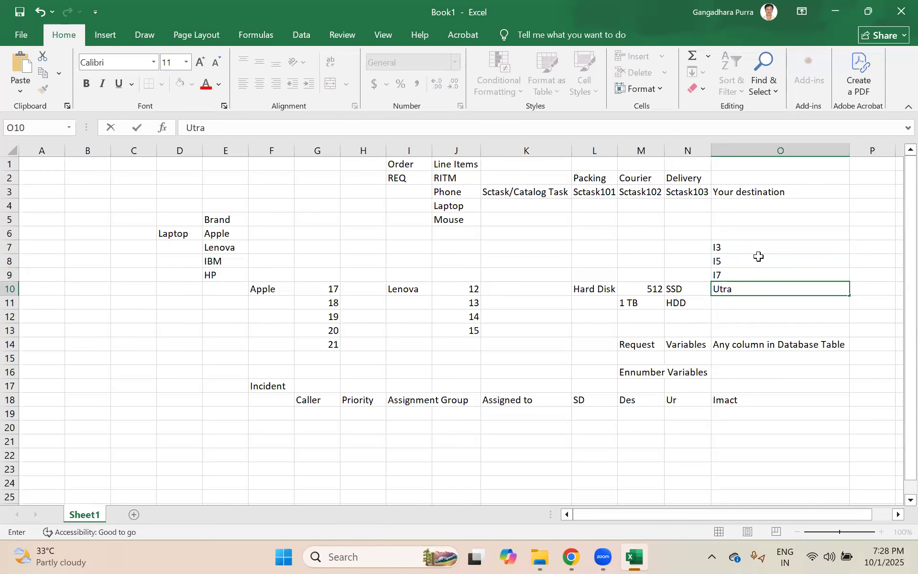
text( 5)
key(Return)
text(U)
key(BackSpace)
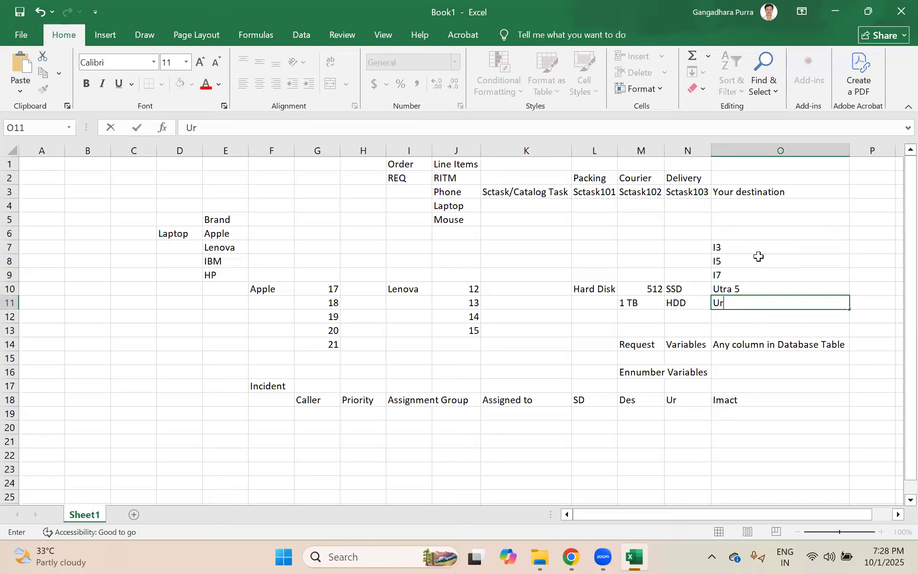
text(ltra 7)
key(Return)
text(Ultra )
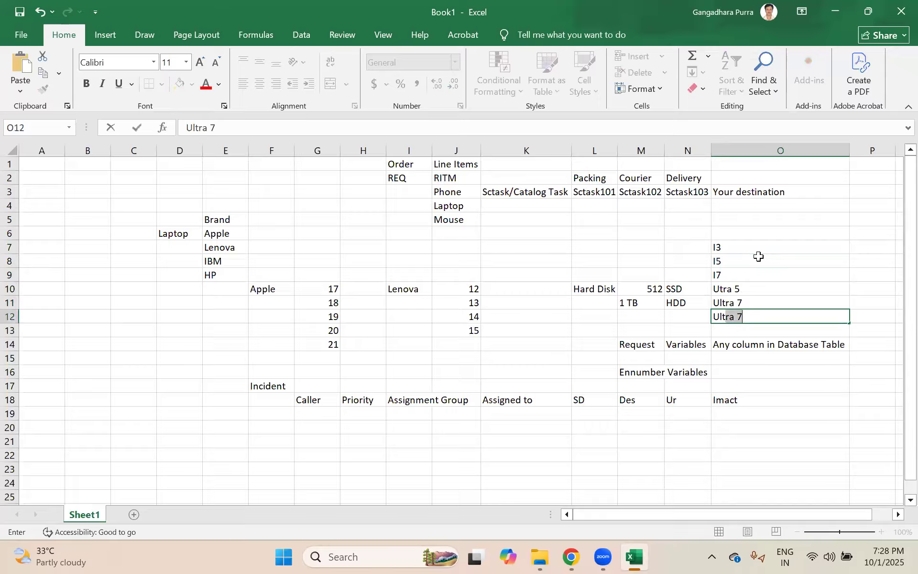
text(9)
key(Return)
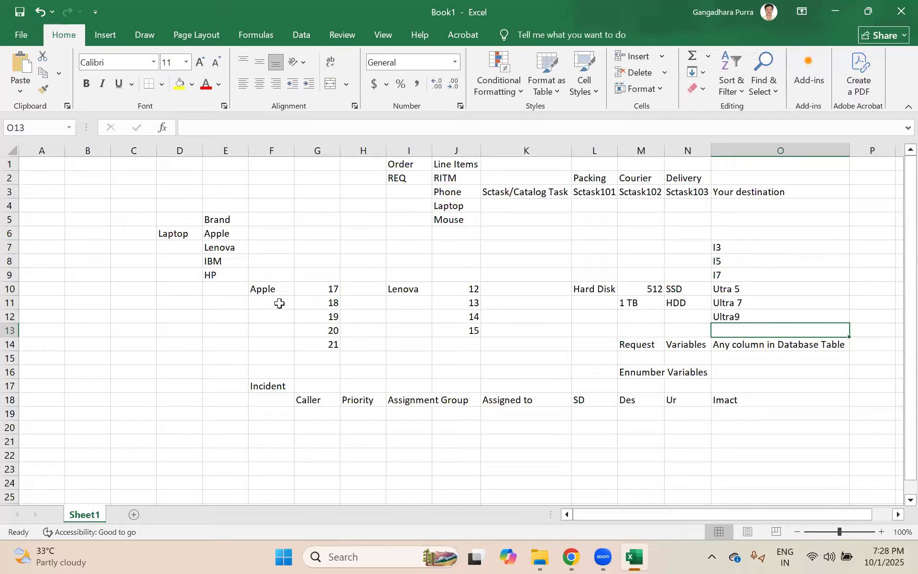
Clear the Incident heading and its field names in F17:O18.
drag(175, 165, 762, 400)
click(404, 372)
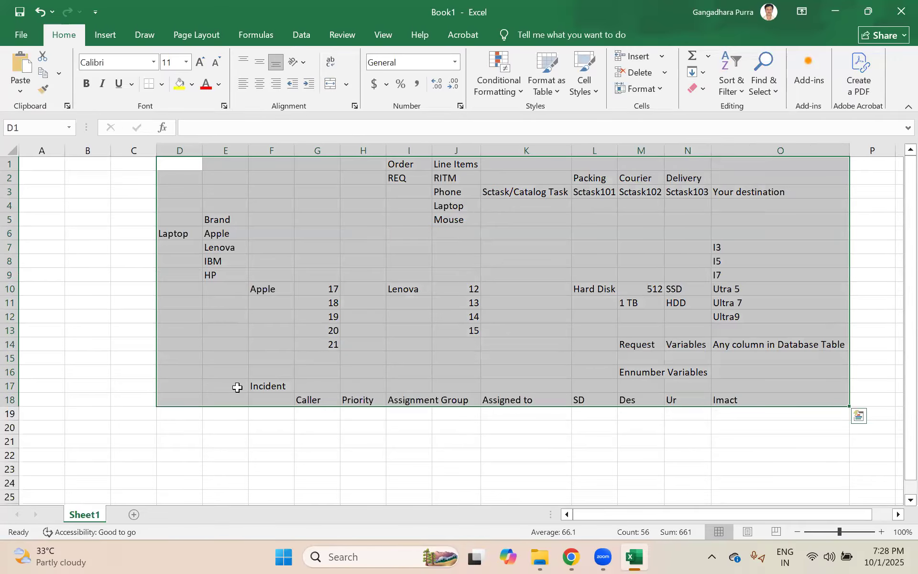
drag(250, 385, 772, 407)
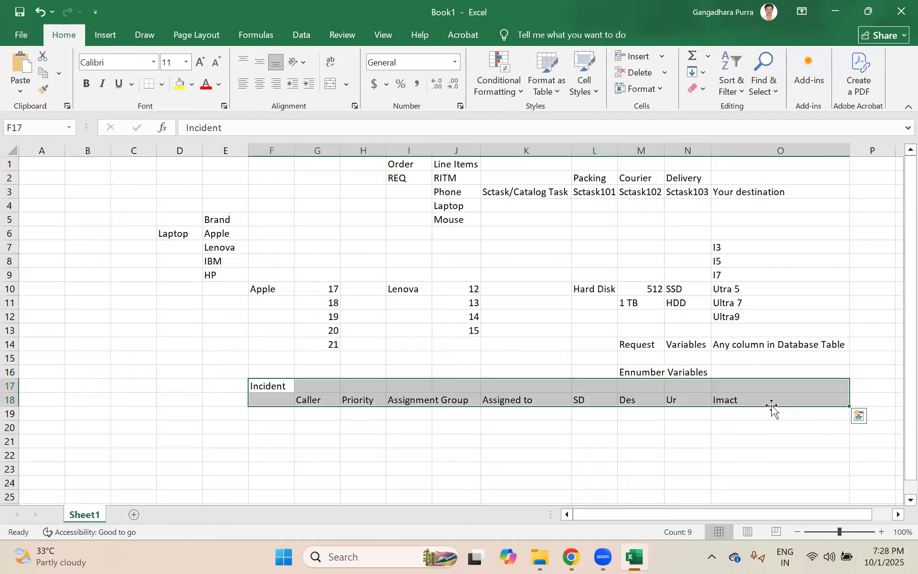
key(Delete)
click(457, 303)
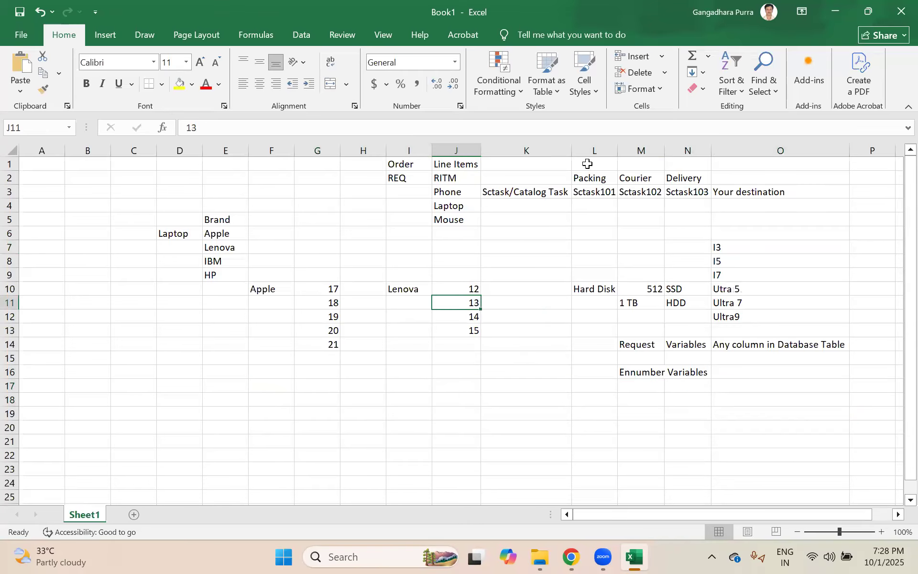
Review the order and task notes in I1:N4, then the block of laptop request variables in D5:O16.
drag(396, 167, 701, 209)
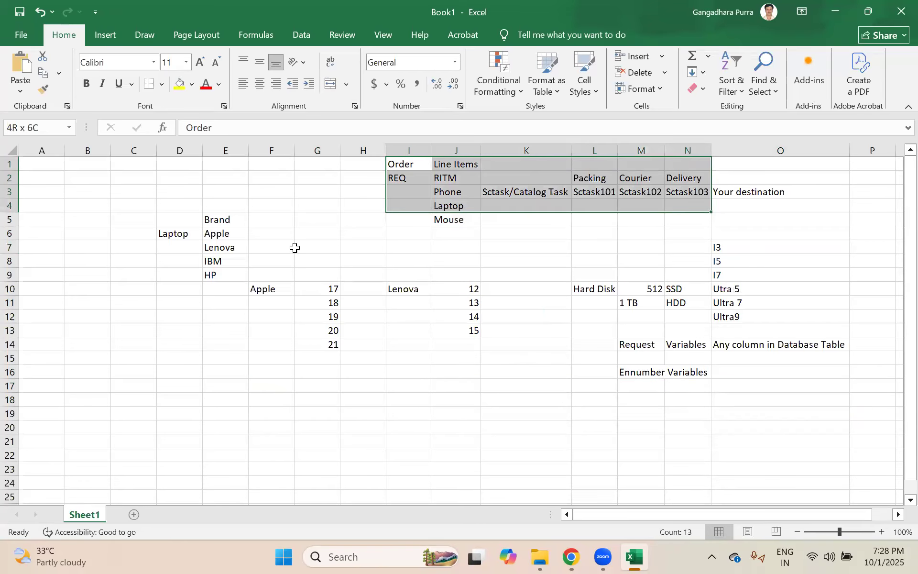
drag(172, 220, 747, 372)
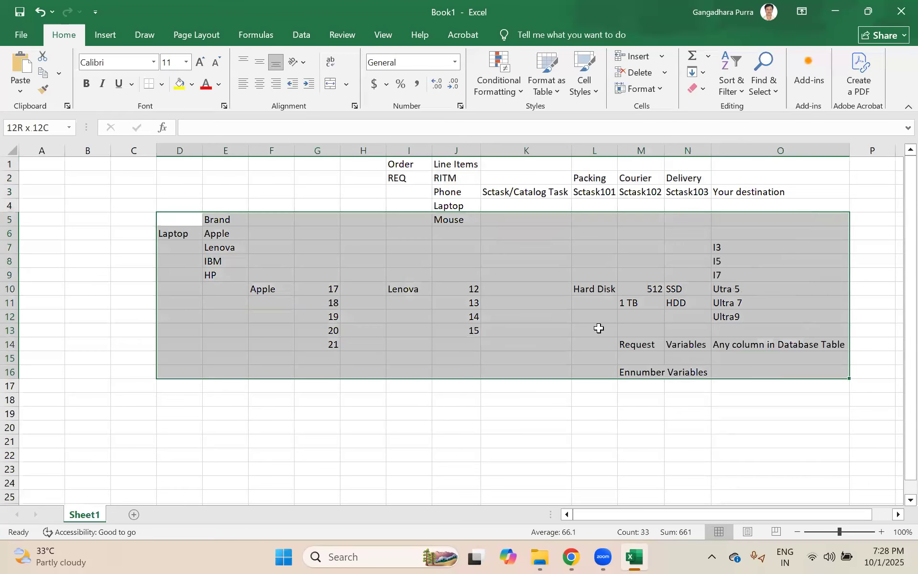
click(663, 342)
click(424, 422)
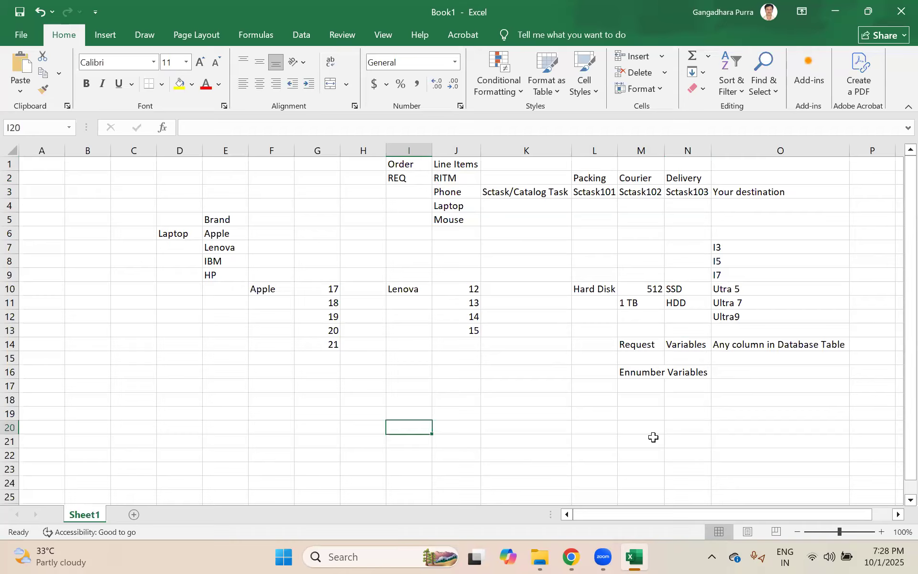
click(299, 512)
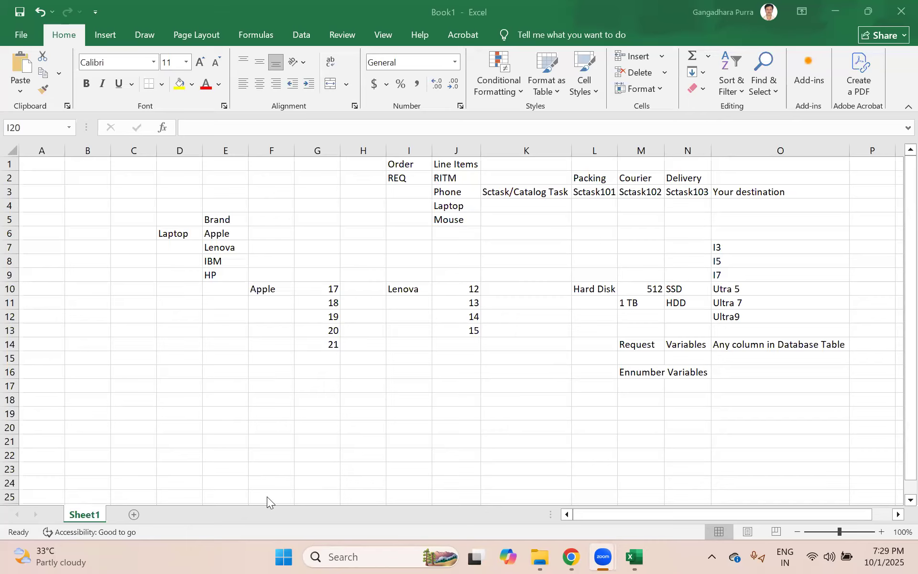
click(423, 345)
drag(134, 233, 856, 390)
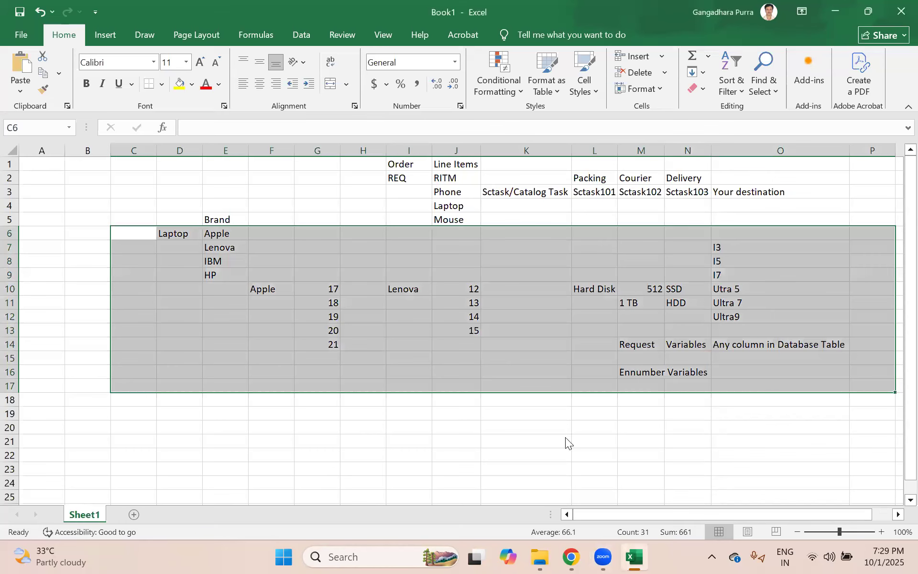
Switch to the ServiceNow portal in Chrome, open the Apple iPhone 13 catalog item and examine its replacement question.
key(alt+Tab)
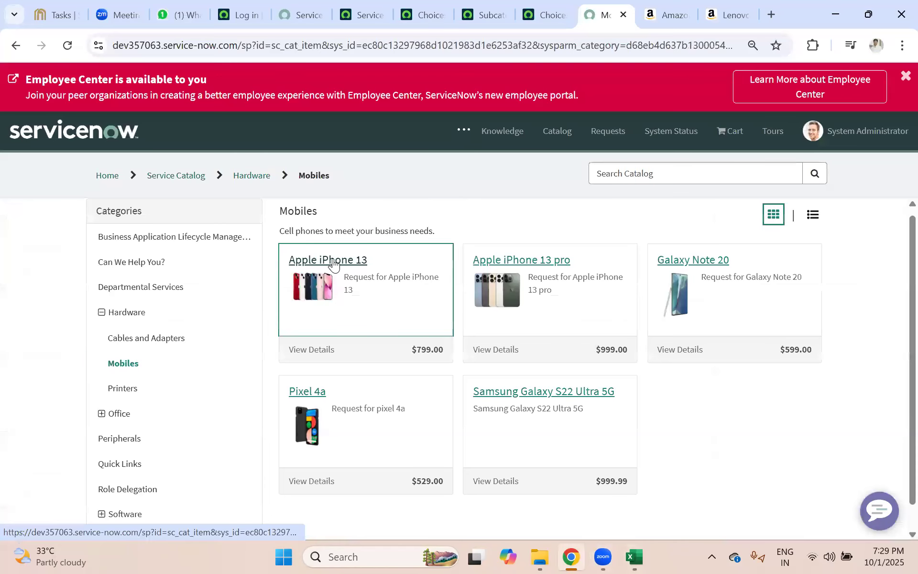
click(333, 260)
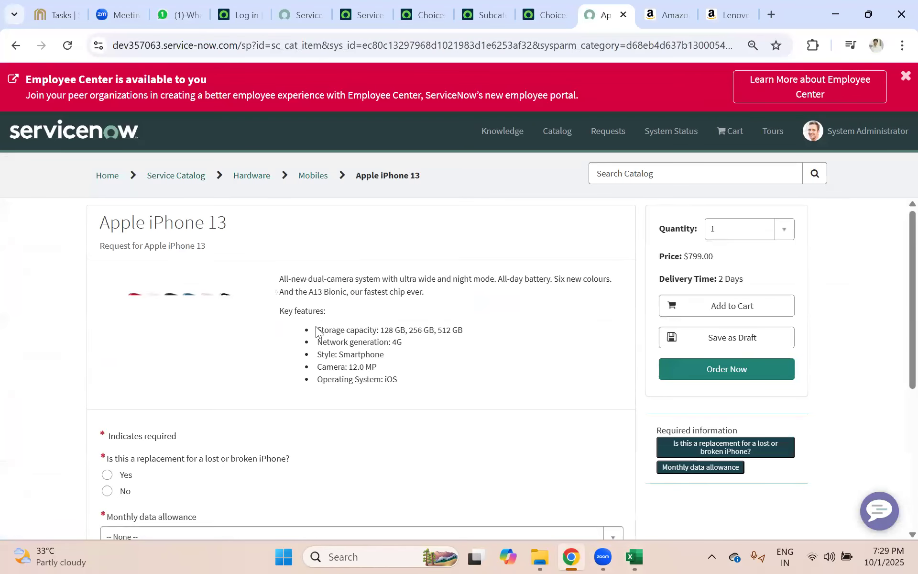
scroll(202, 344, down, 4)
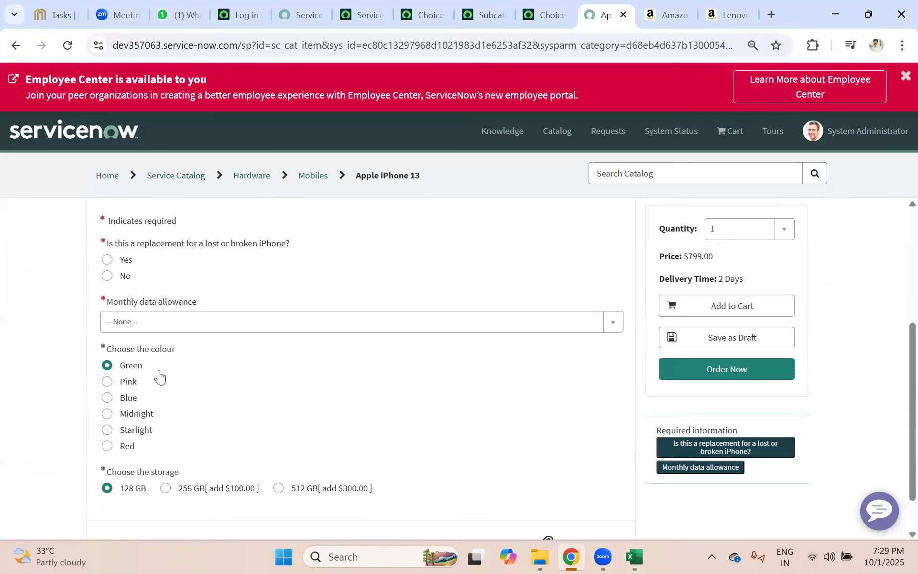
scroll(146, 318, up, 2)
drag(137, 316, 274, 319)
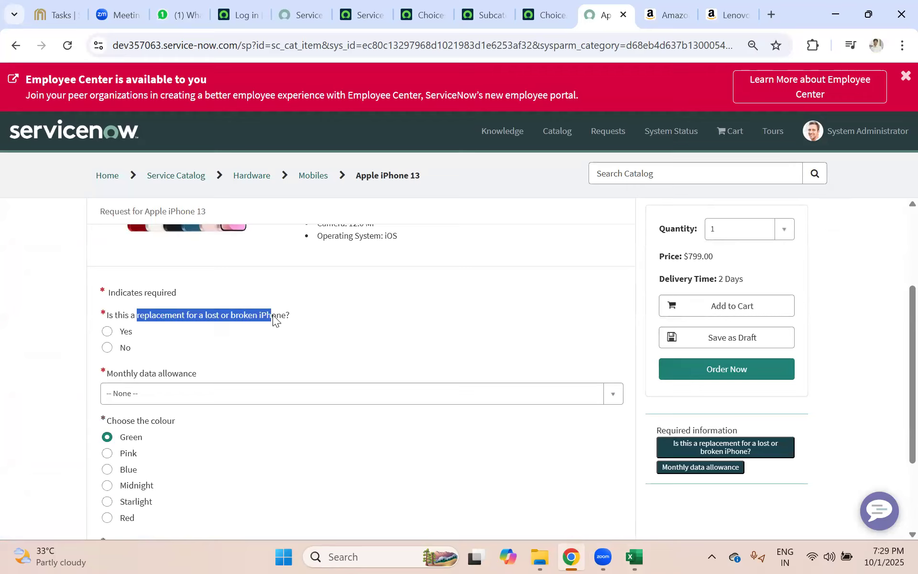
click(152, 360)
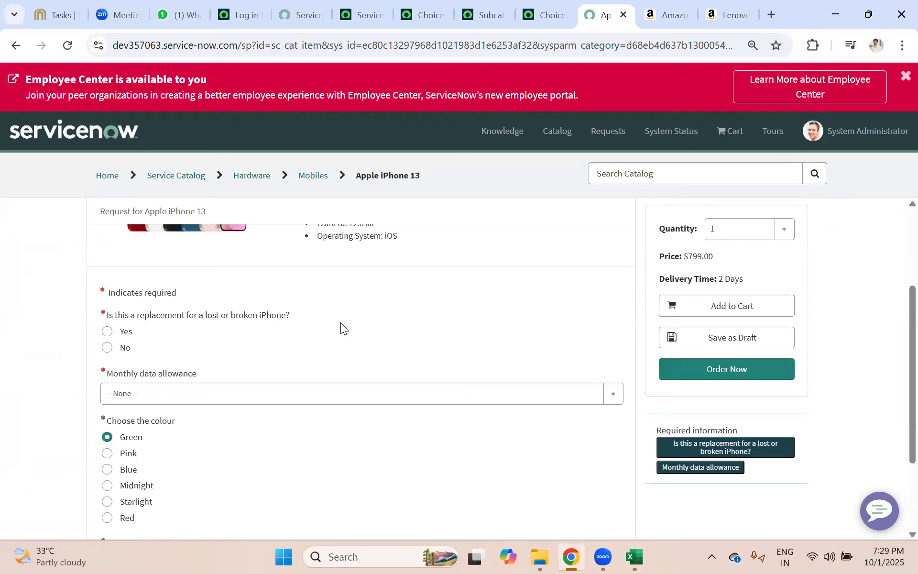
Answer Yes to the lost or broken iPhone replacement question and set the monthly data allowance to 500MB.
click(125, 335)
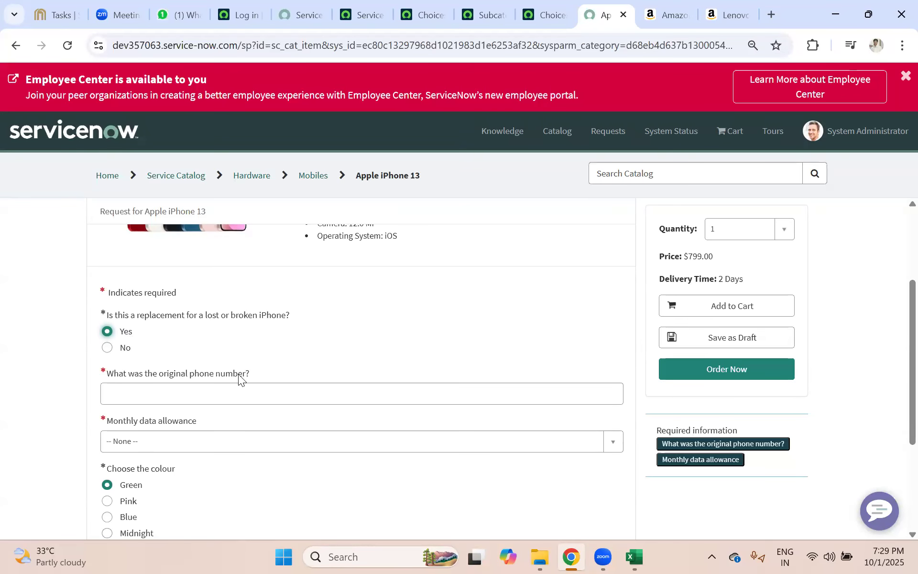
click(219, 394)
scroll(221, 373, down, 3)
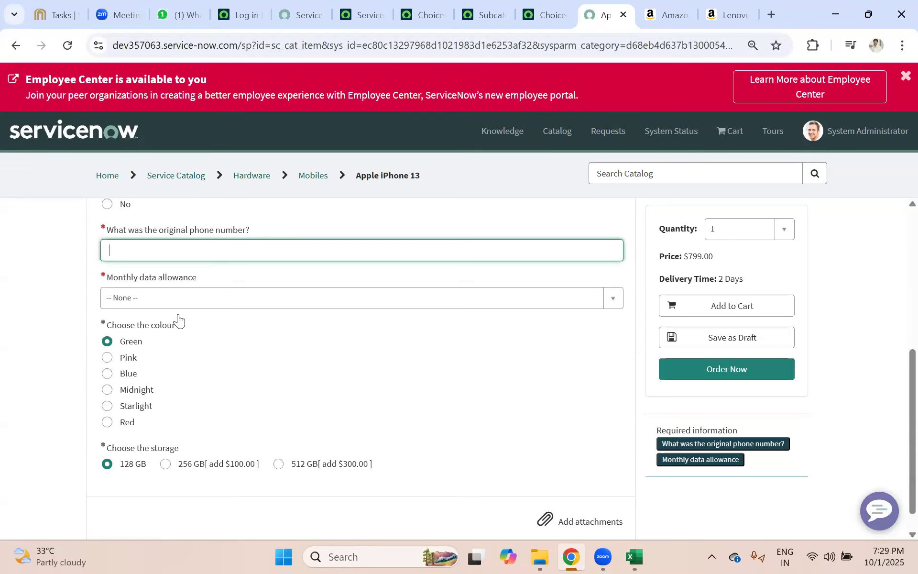
click(170, 297)
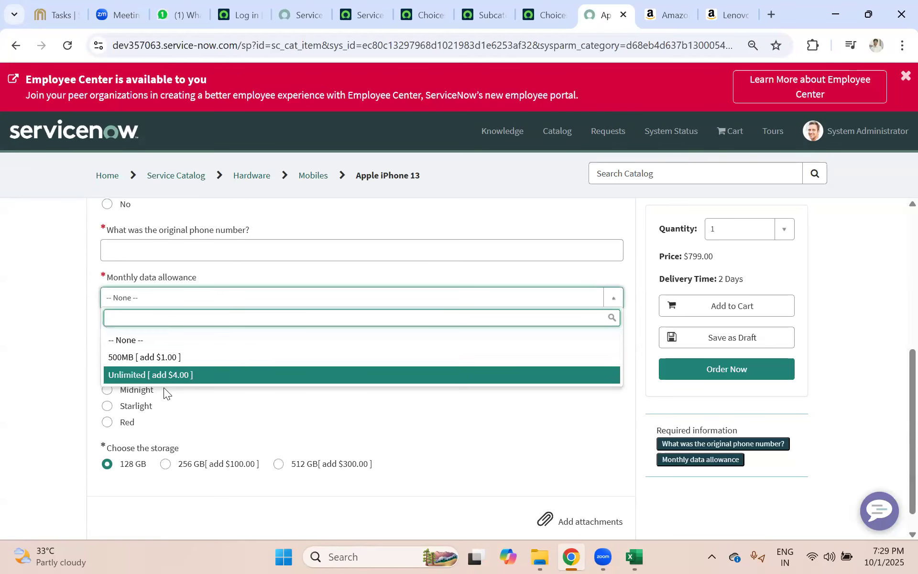
click(172, 358)
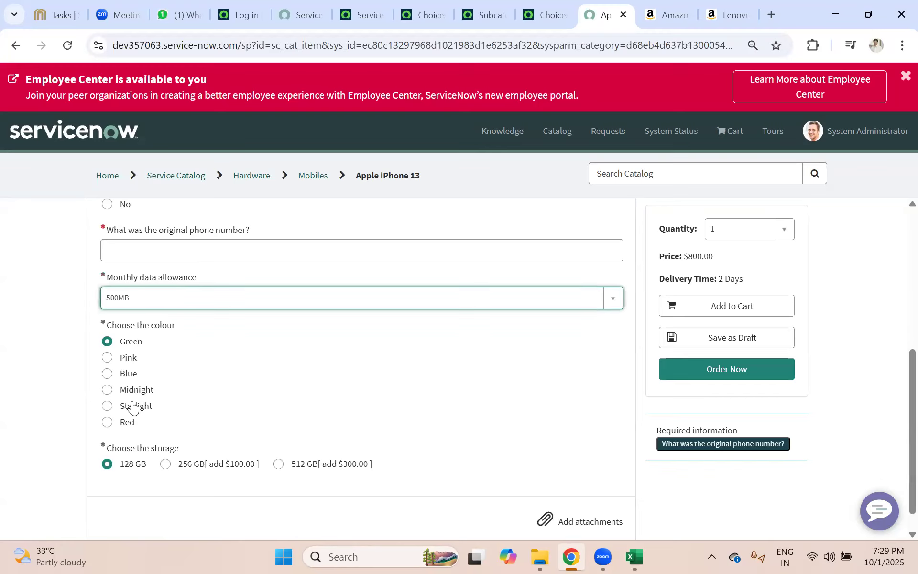
Try Pink, settle on Midnight as the iPhone 13 colour, and highlight the label of the storage question.
click(128, 359)
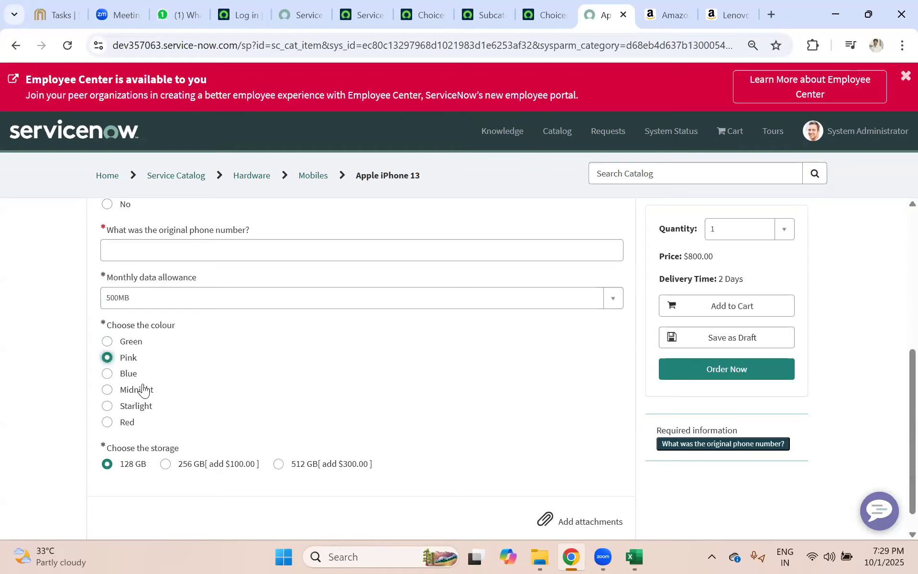
click(143, 390)
scroll(136, 421, down, 1)
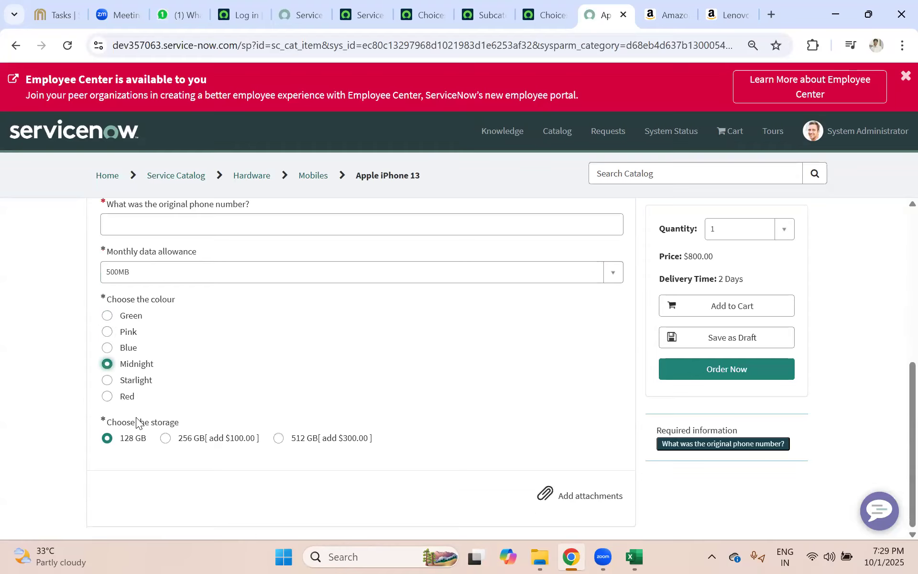
drag(131, 423, 266, 424)
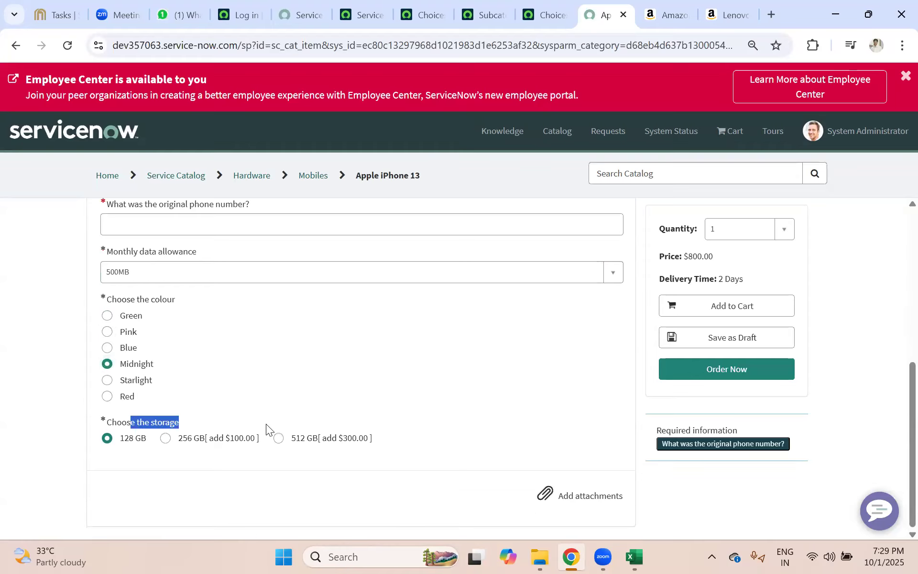
Duplicate the Apple iPhone 13 browser tab and open the Samsung Galaxy S22 Ultra 5G item from the Mobiles category in the copy.
key(F5)
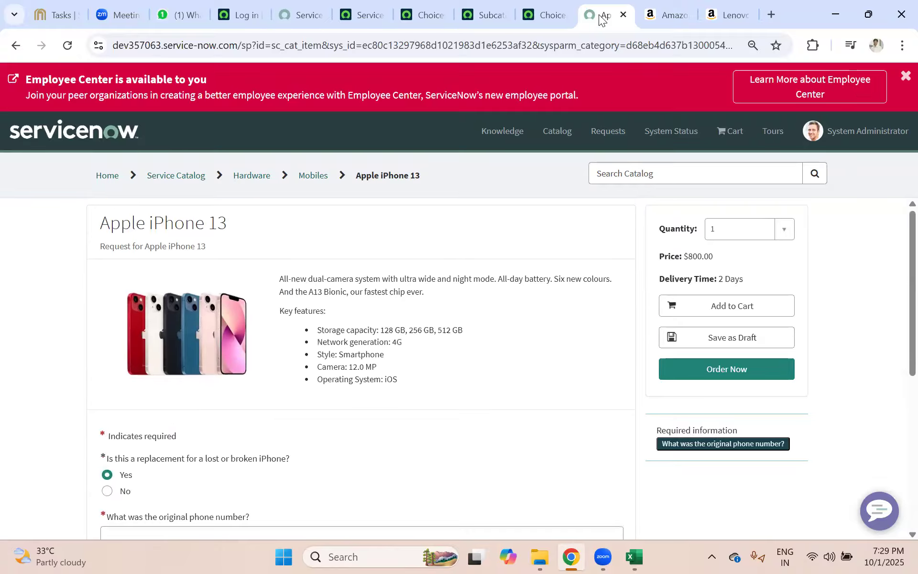
right_click(602, 15)
click(643, 147)
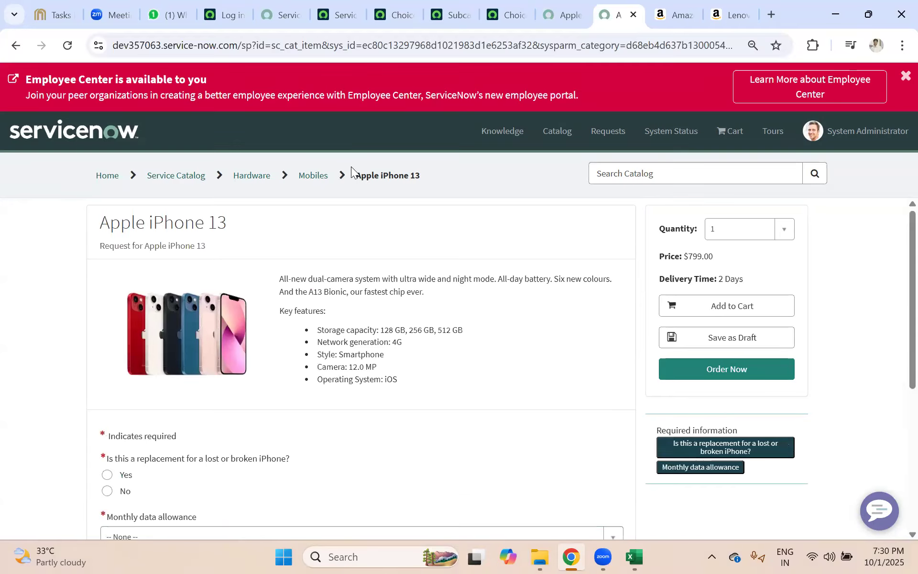
click(312, 176)
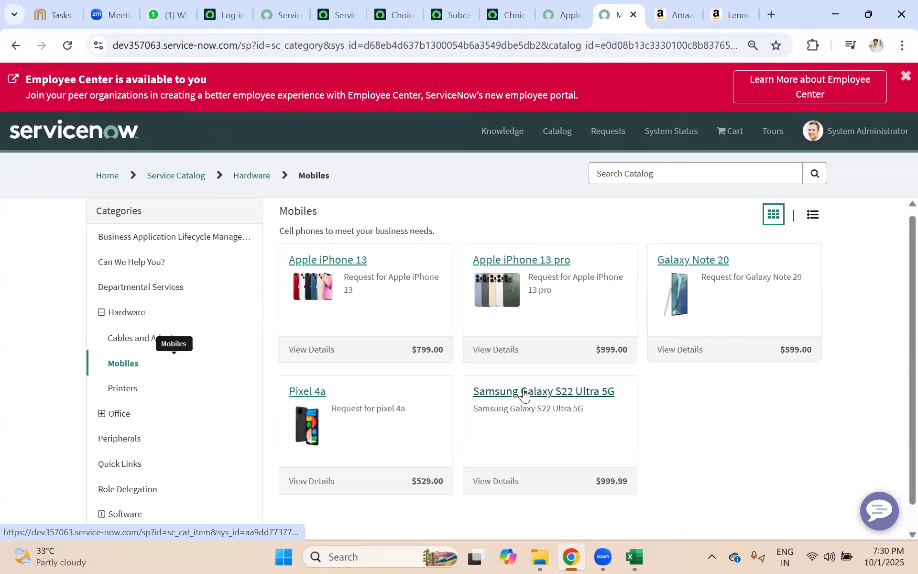
click(525, 393)
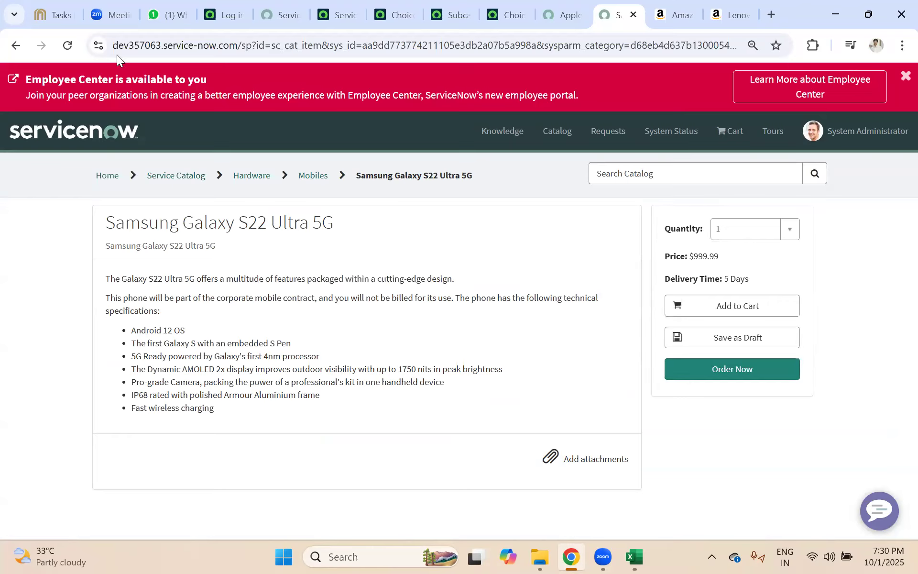
Browse to the Printers category under Hardware, view the Brother Network-Ready Color Laser Printer item, and return to Printers.
click(310, 177)
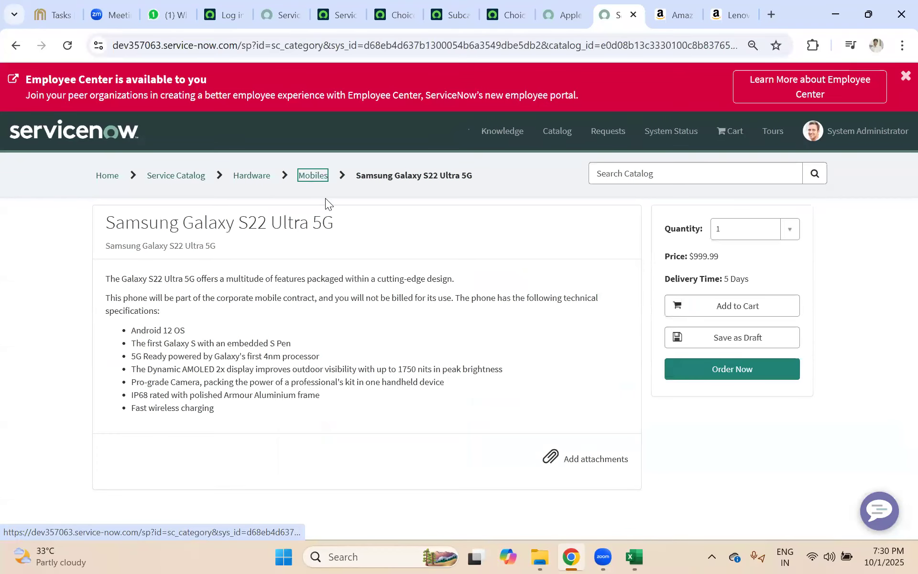
click(101, 415)
click(125, 388)
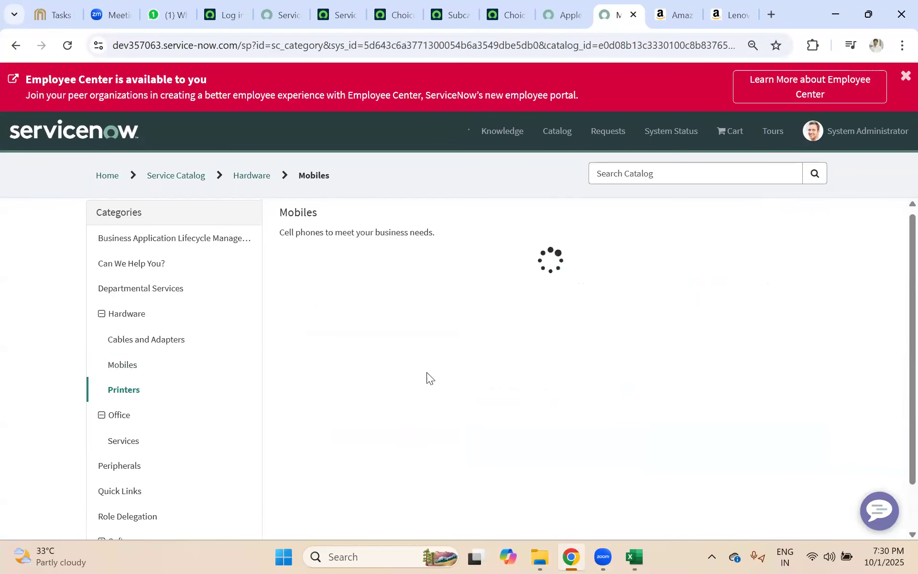
click(330, 268)
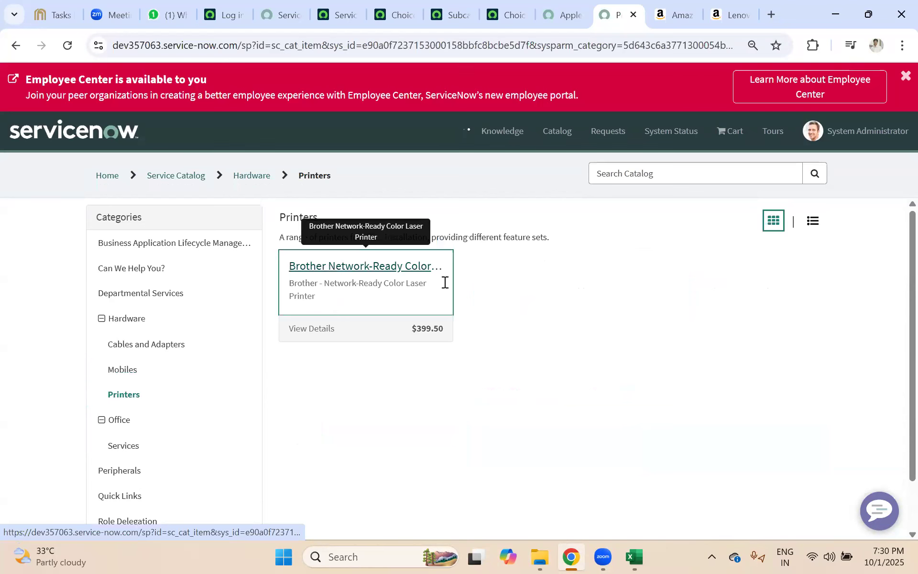
click(312, 177)
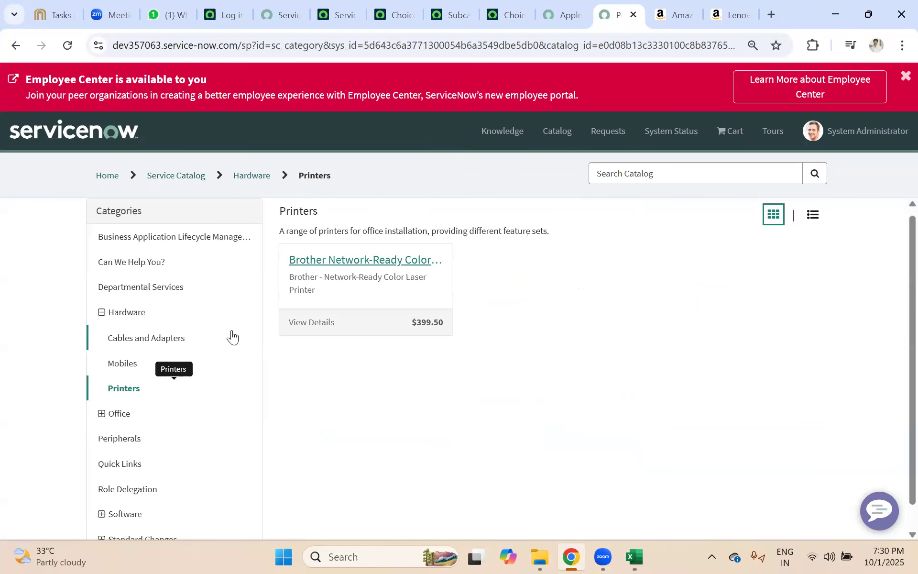
Expand the Software category and look through the catalog's categories and subcategories.
scroll(107, 430, down, 1)
click(106, 487)
scroll(166, 444, down, 1)
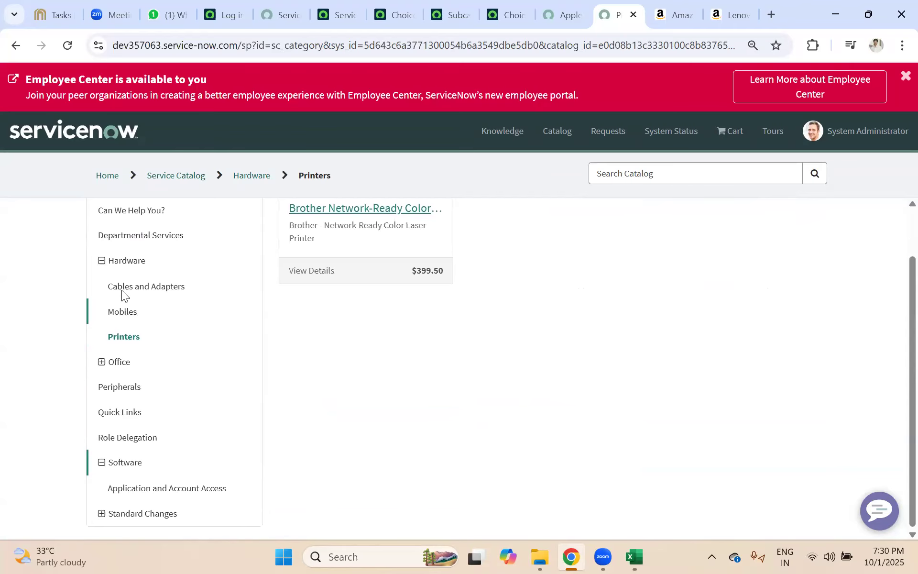
scroll(129, 287, up, 2)
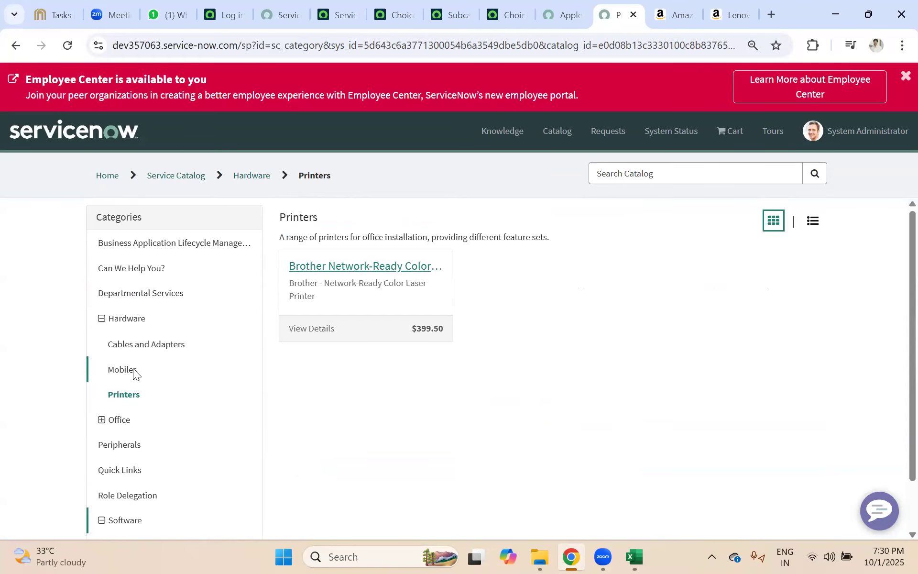
scroll(132, 417, down, 1)
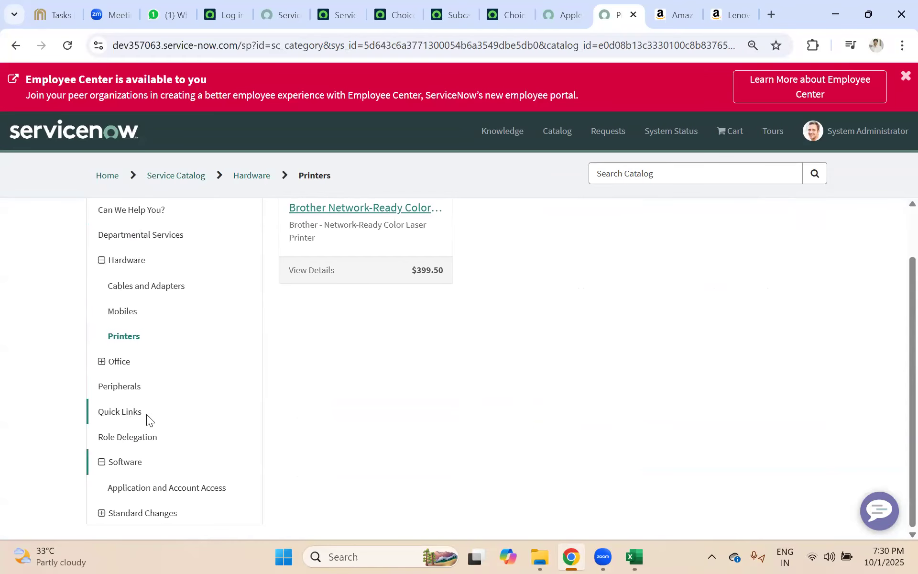
scroll(146, 414, up, 1)
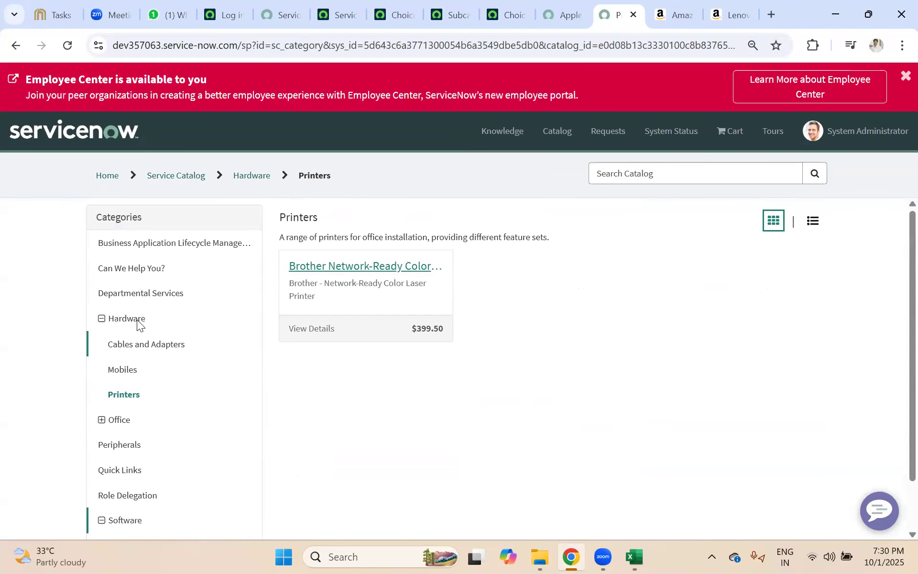
Open the Peripherals category, view the Standard 22" Monitor item, and return to Peripherals.
click(130, 446)
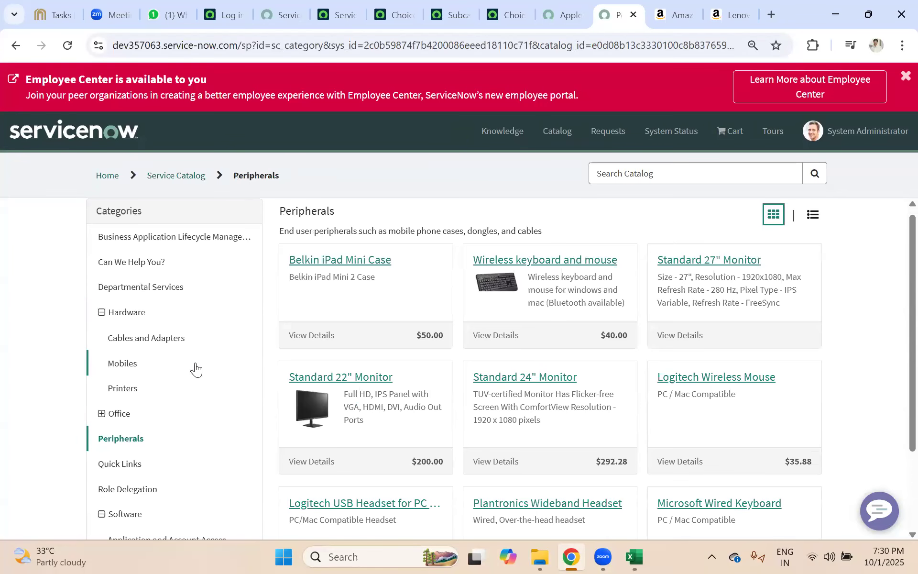
click(429, 378)
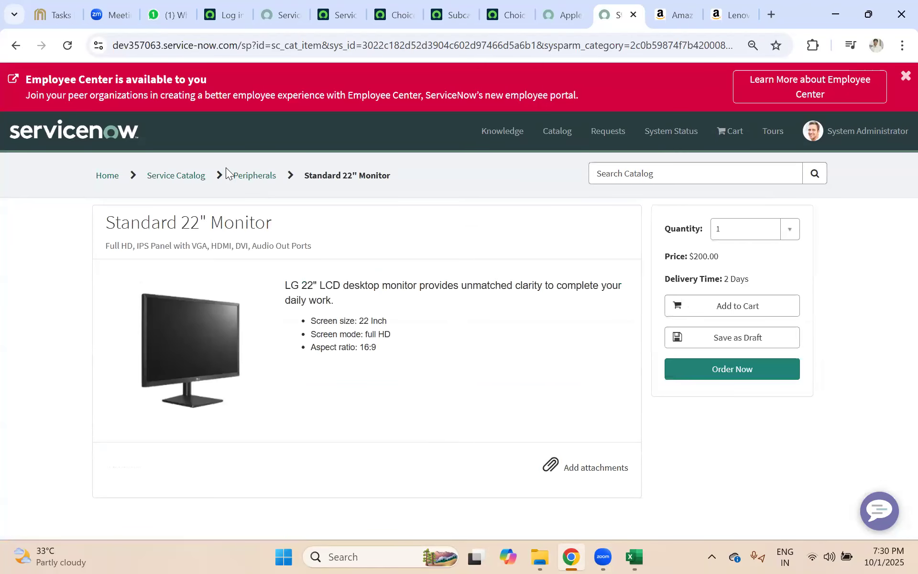
click(244, 175)
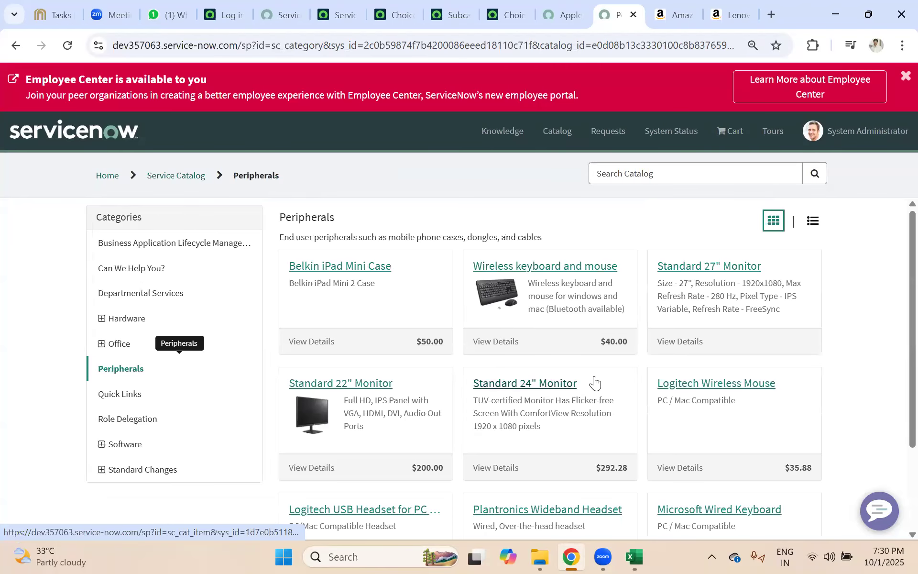
View the Microsoft Wired Keyboard item and go back to the Peripherals category.
scroll(736, 385, down, 2)
click(689, 395)
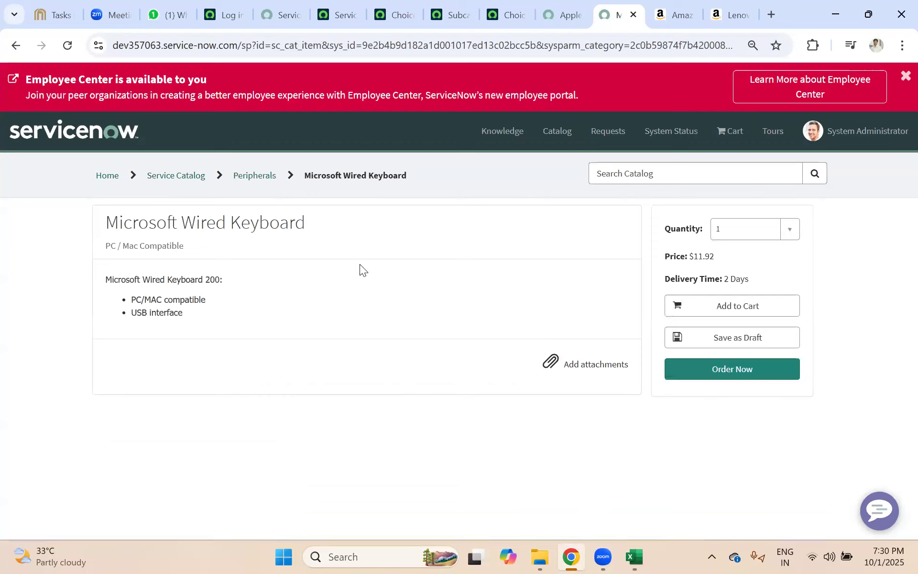
click(284, 177)
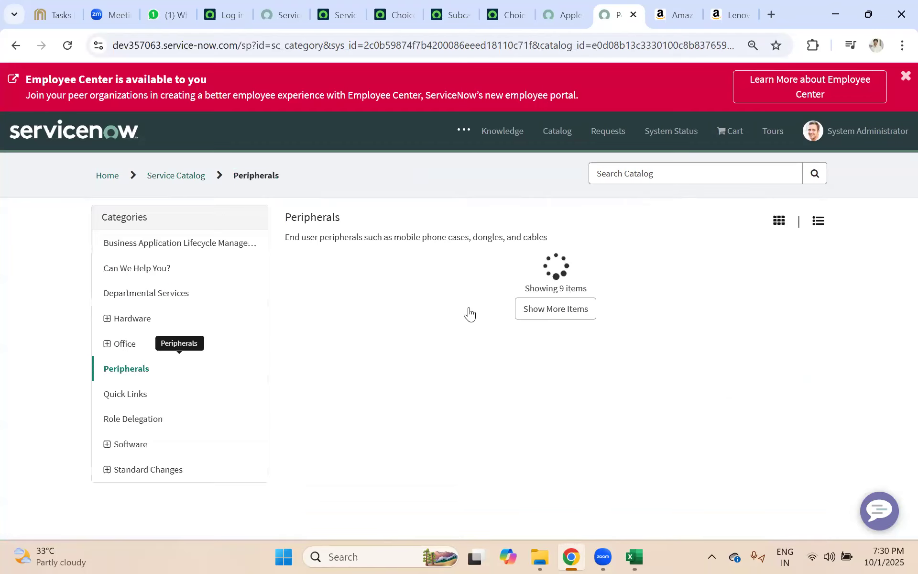
Load more items in the Peripherals category and look through the additional entries.
scroll(468, 322, down, 3)
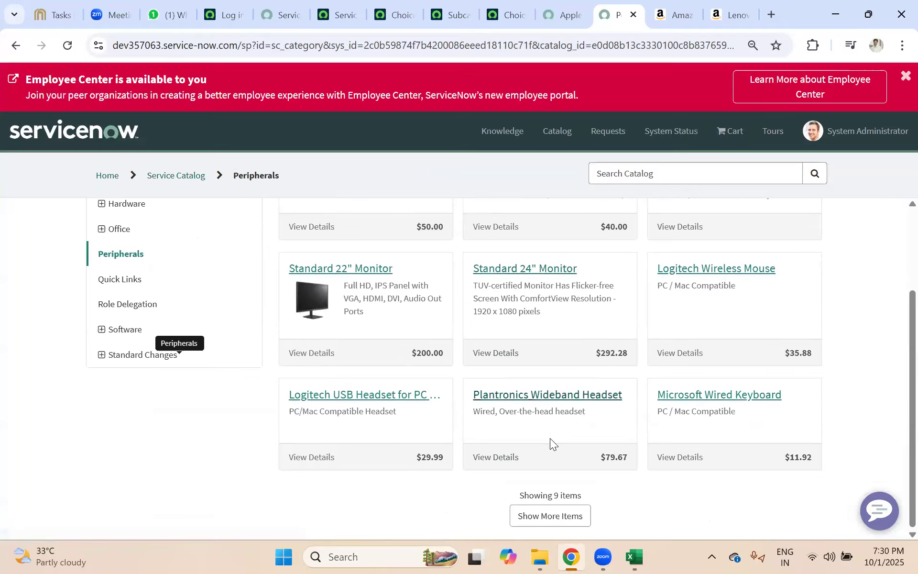
click(550, 515)
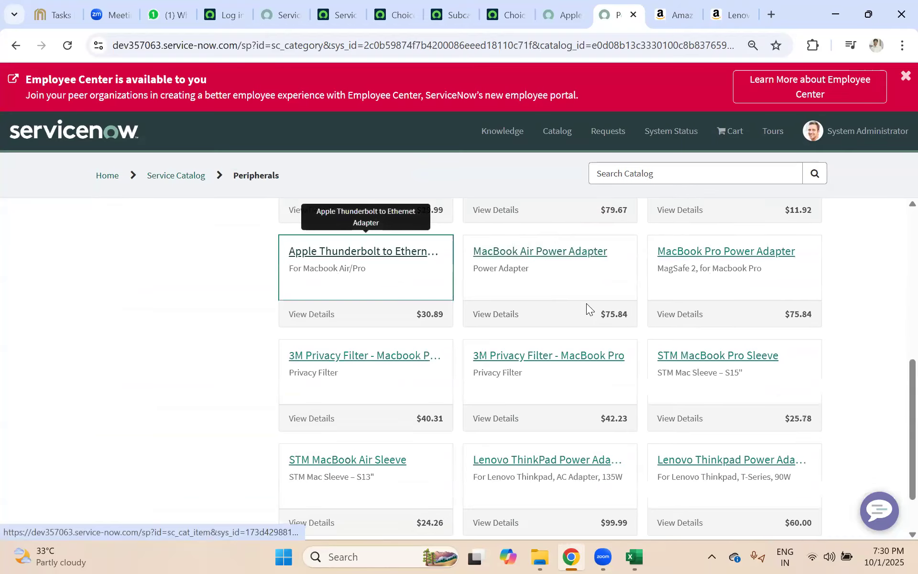
scroll(524, 270, down, 2)
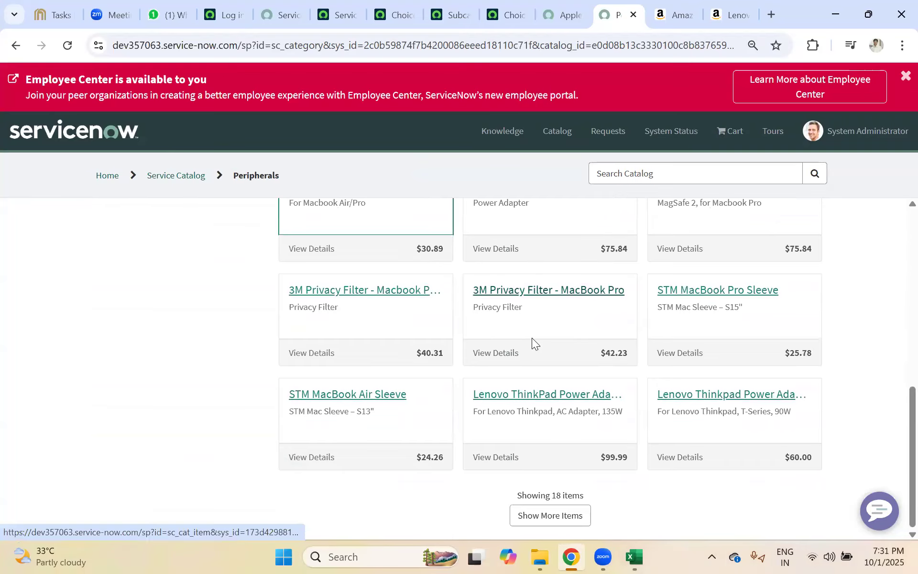
Search the service catalog for "laptop".
scroll(532, 337, up, 10)
click(567, 15)
key(ctrl+Tab)
click(638, 162)
text(lap)
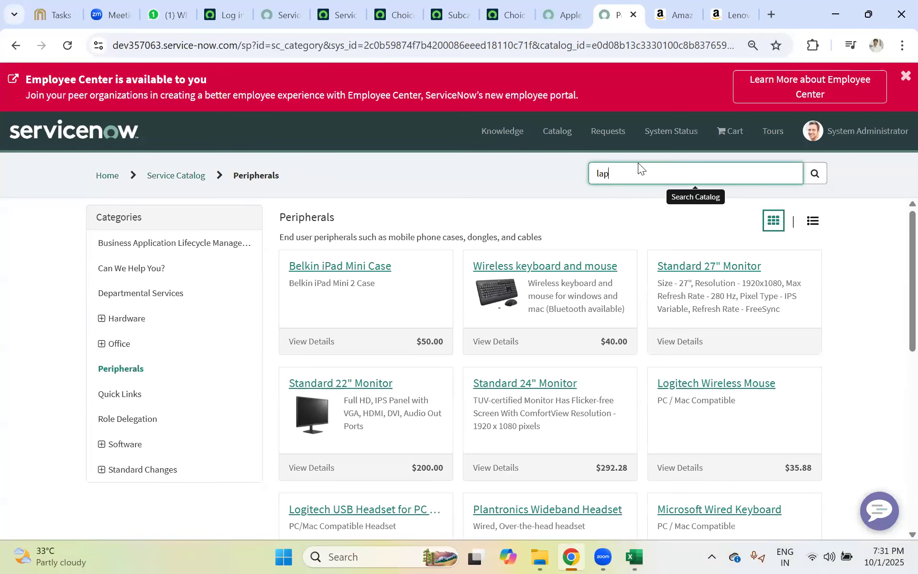
text(top)
key(Return)
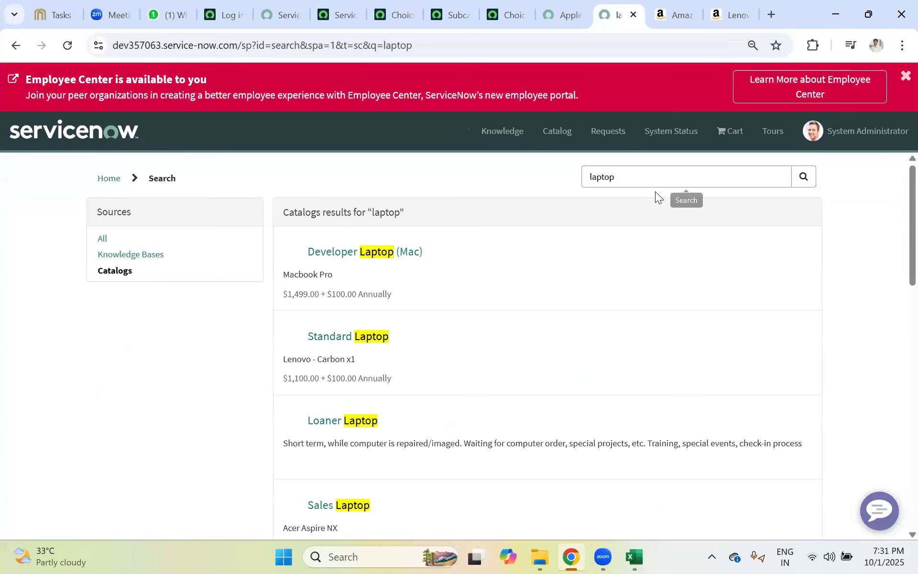
Look through the laptop search results and open the Standard Laptop item.
scroll(339, 385, down, 3)
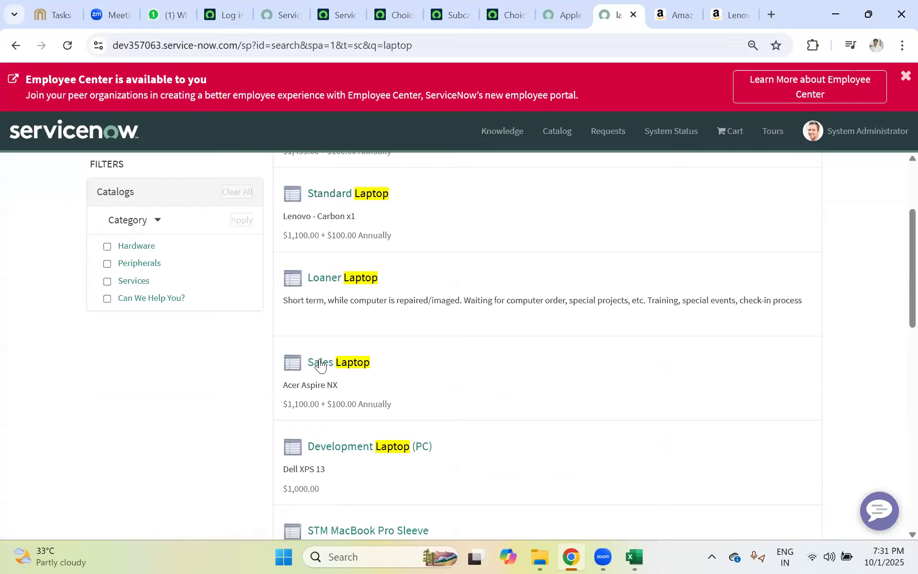
scroll(330, 366, down, 12)
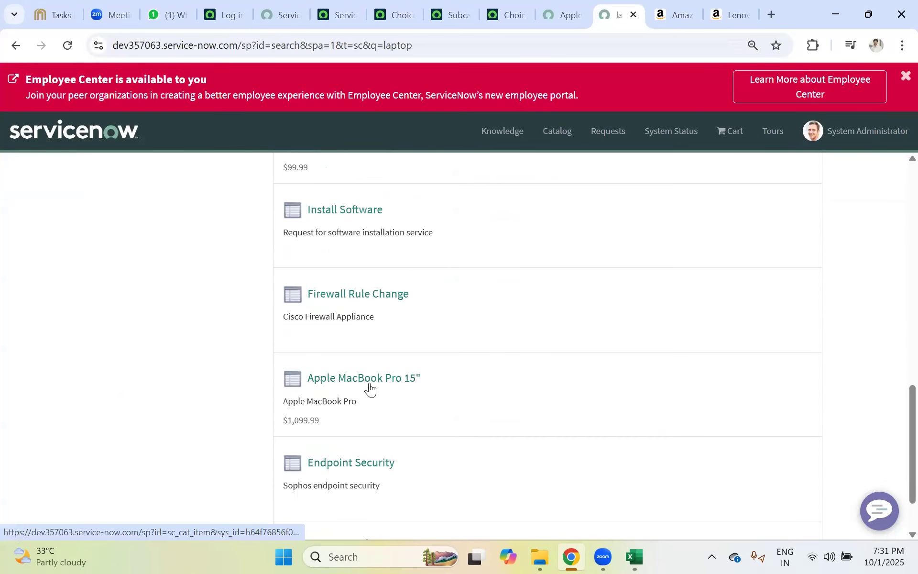
scroll(368, 381, up, 15)
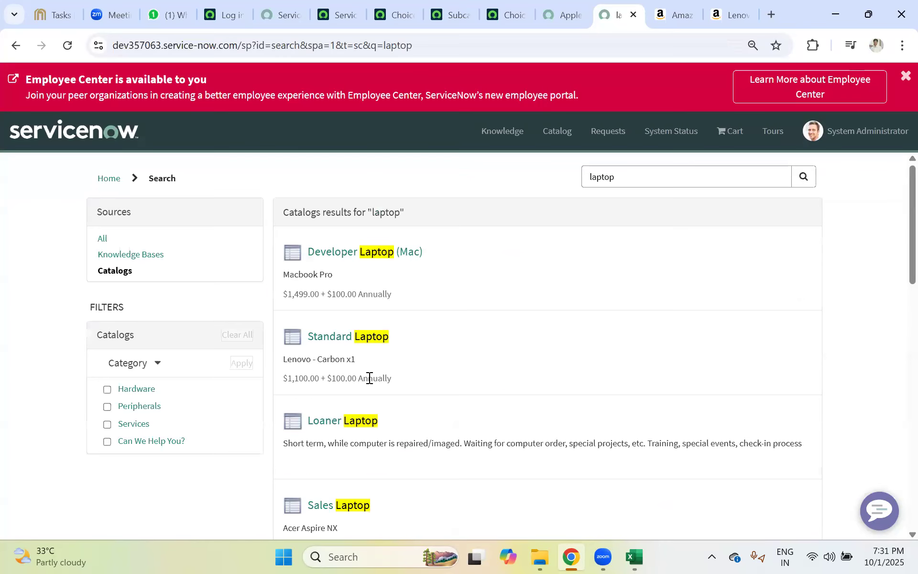
click(355, 339)
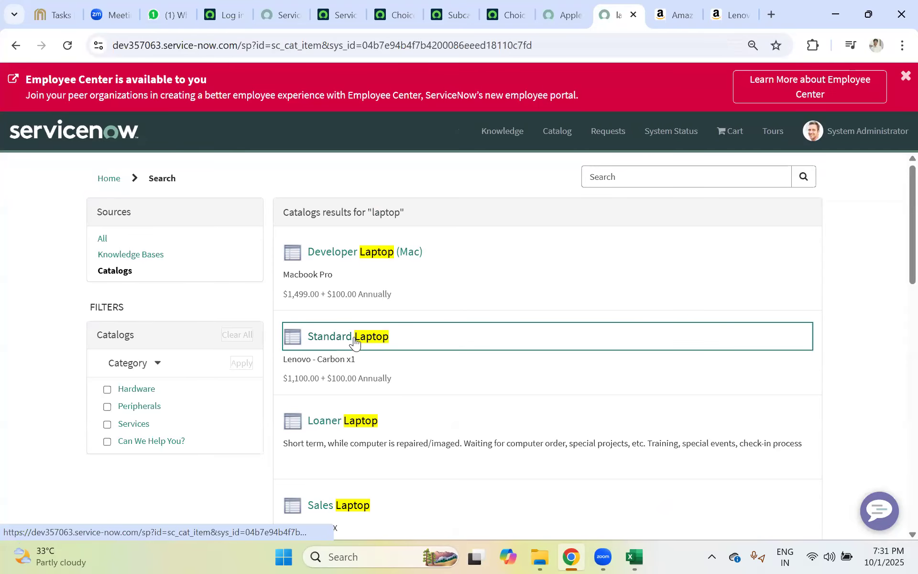
Examine the Standard Laptop's technical specs for processor, storage and keyboard, along with its optional software choices.
scroll(354, 337, down, 2)
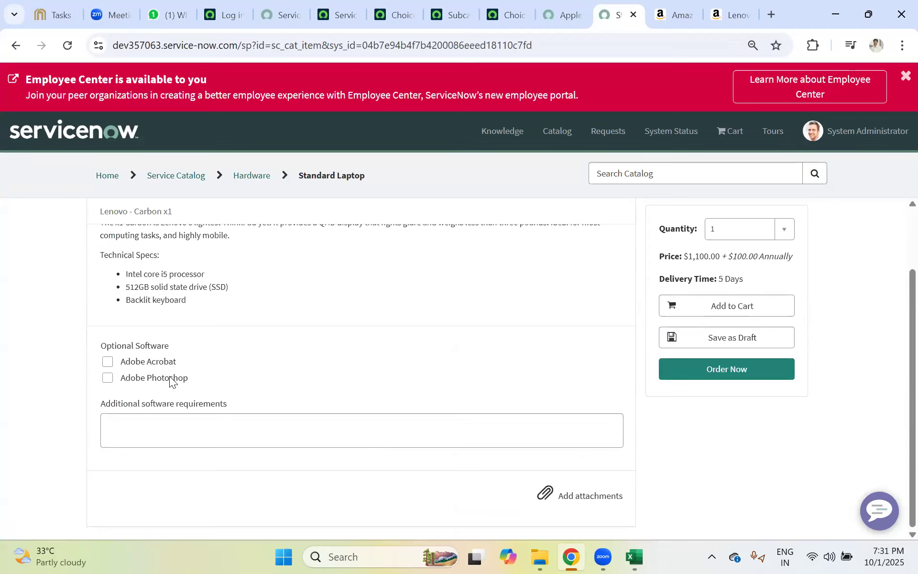
scroll(153, 306, up, 2)
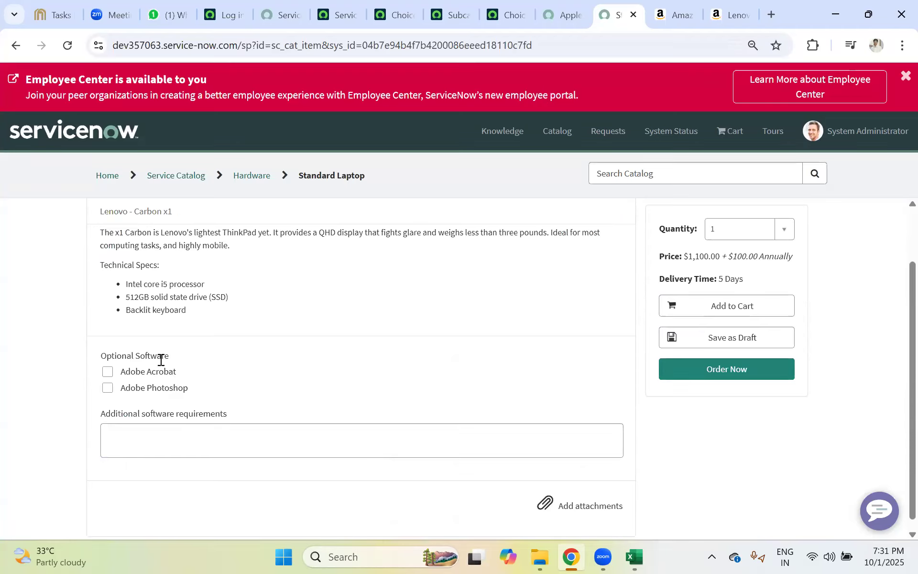
drag(144, 350, 211, 379)
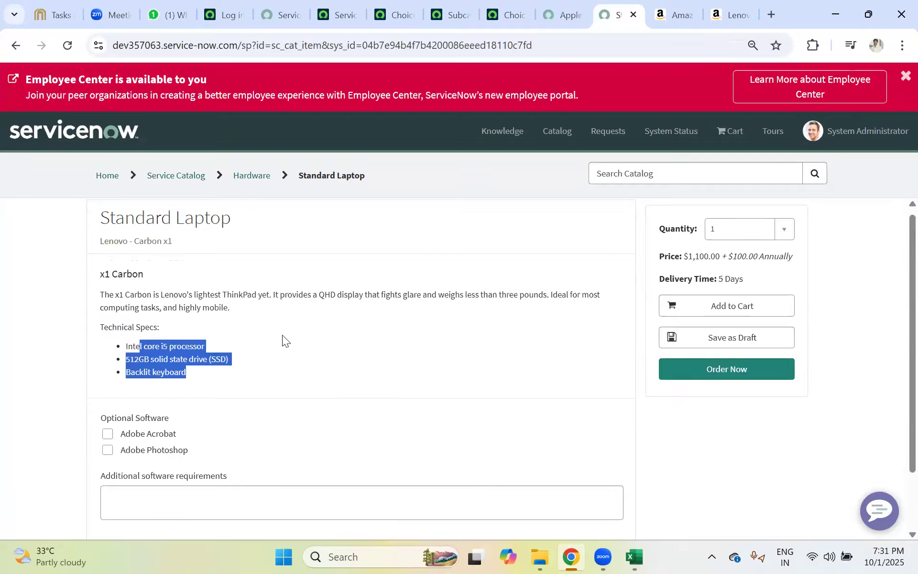
click(158, 345)
drag(136, 347, 285, 357)
click(153, 354)
drag(131, 361, 283, 363)
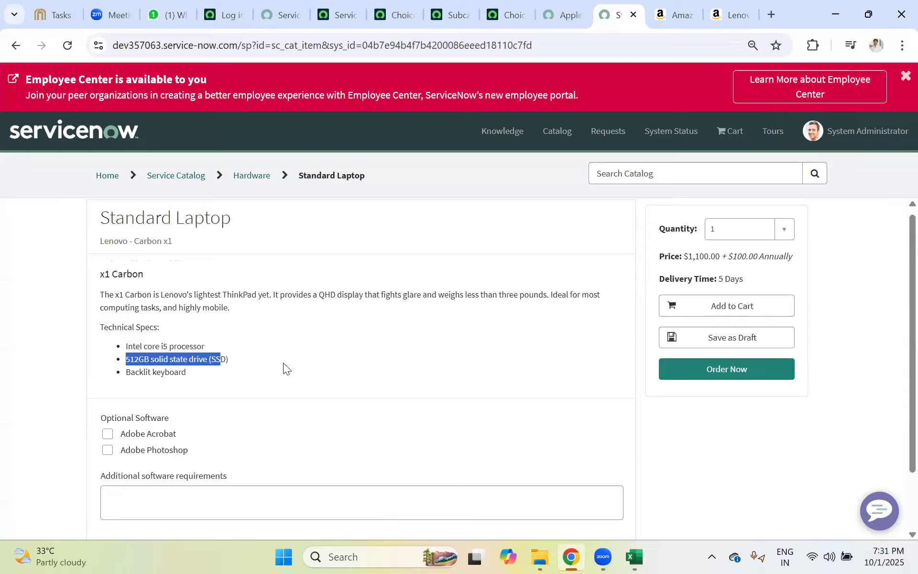
click(144, 364)
drag(126, 372, 272, 370)
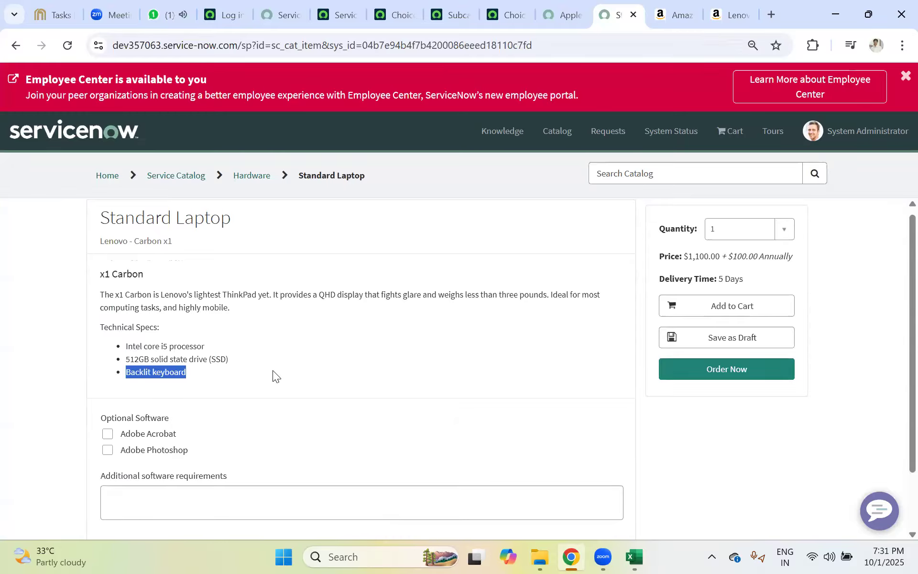
click(272, 370)
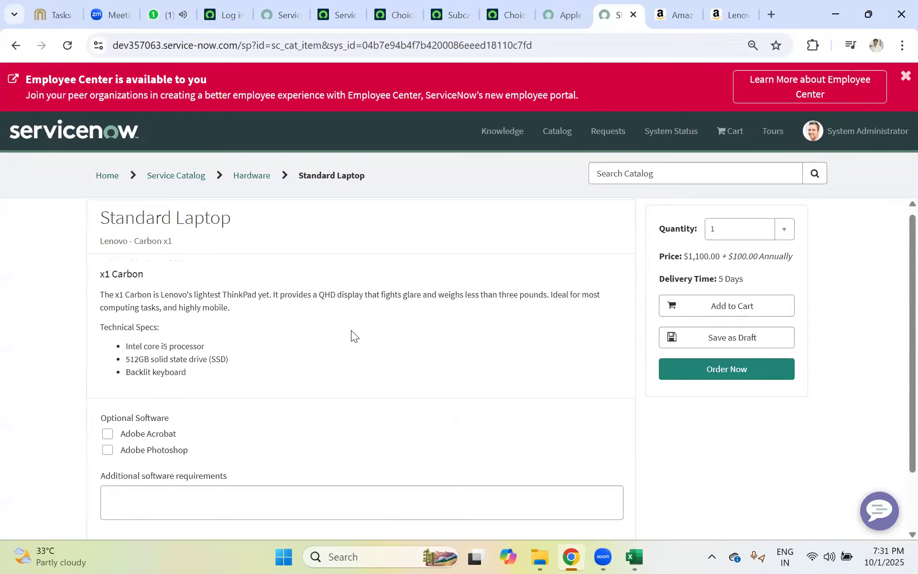
scroll(386, 334, up, 1)
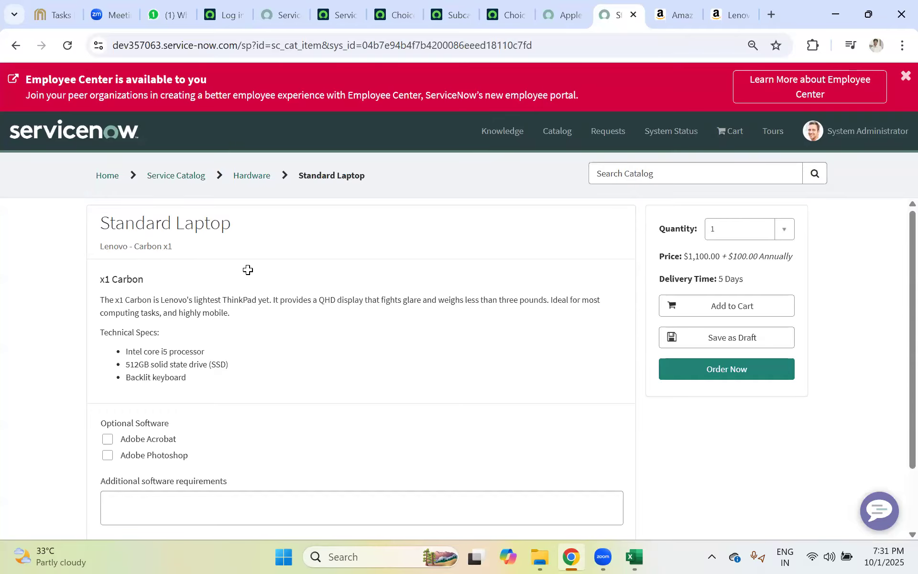
Switch to the Excel workbook and enter REQ, RITM and Sctask in cells H20 to H22.
key(alt+Tab)
click(359, 424)
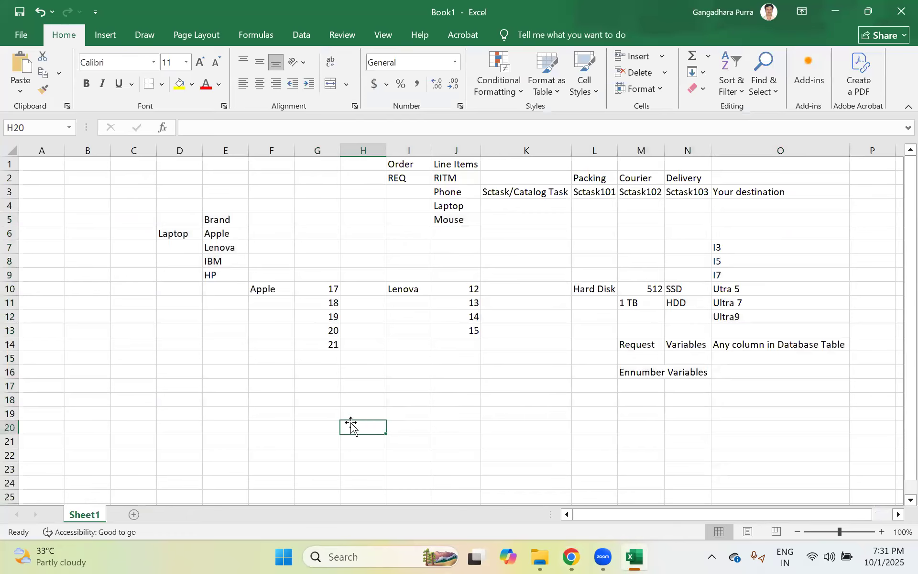
text(REQ)
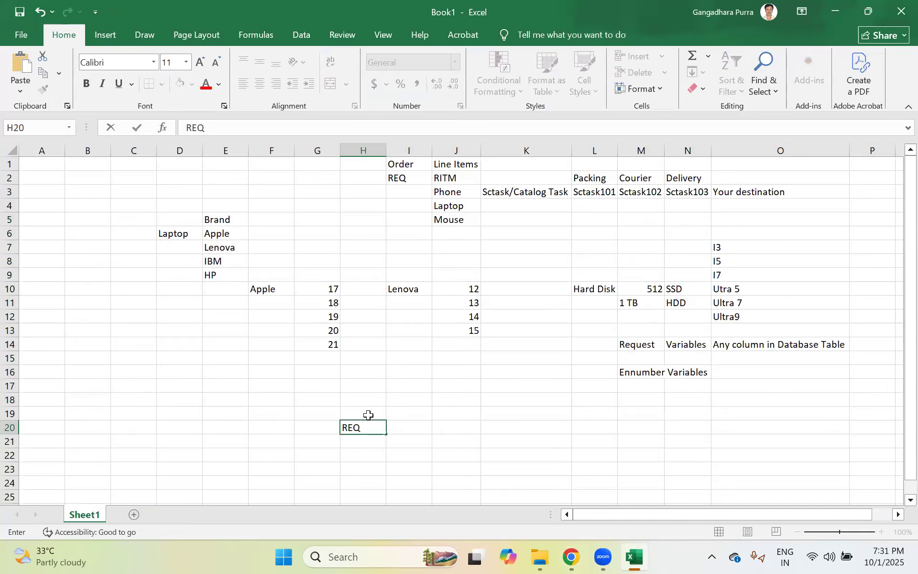
key(Return)
text(RITM)
key(Return)
text(SCtask)
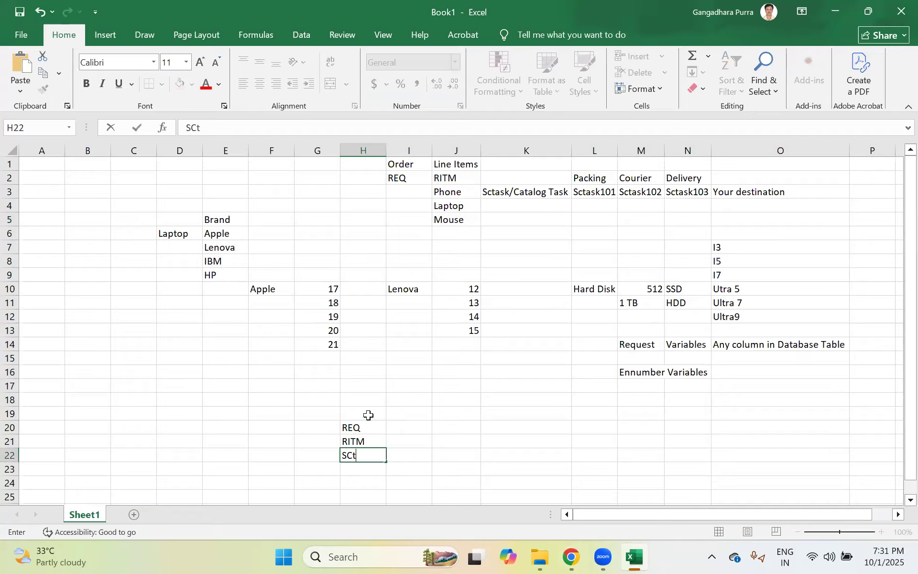
key(Return)
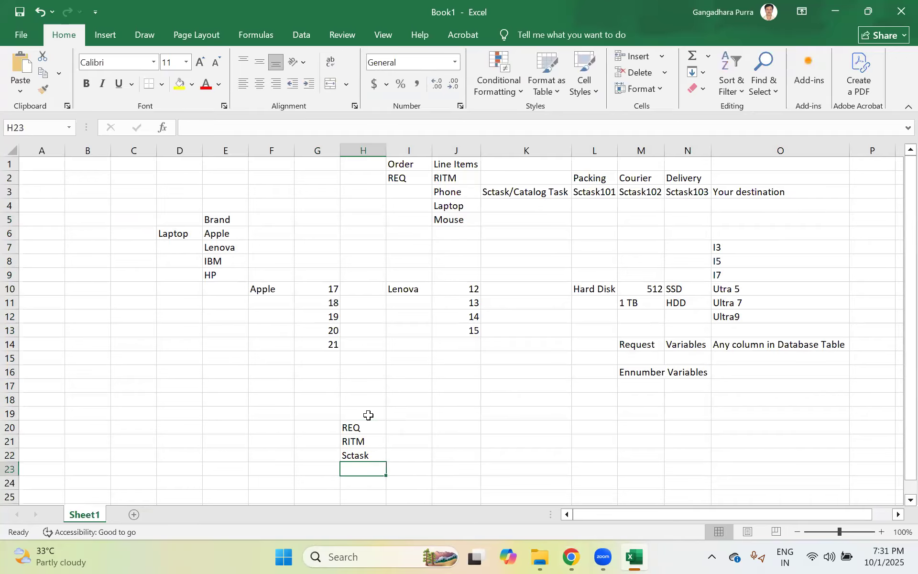
Enter the table name sc_request beside REQ in cell I20.
click(406, 431)
text(sc_reqeust)
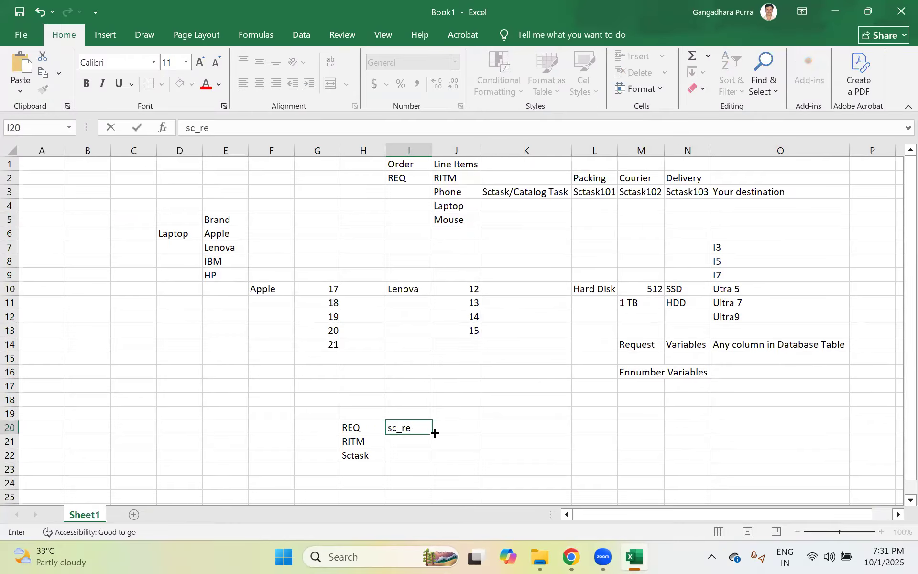
key(BackSpace)
key(BackSpace)
key(BackSpace)
key(BackSpace)
text(uest)
key(Return)
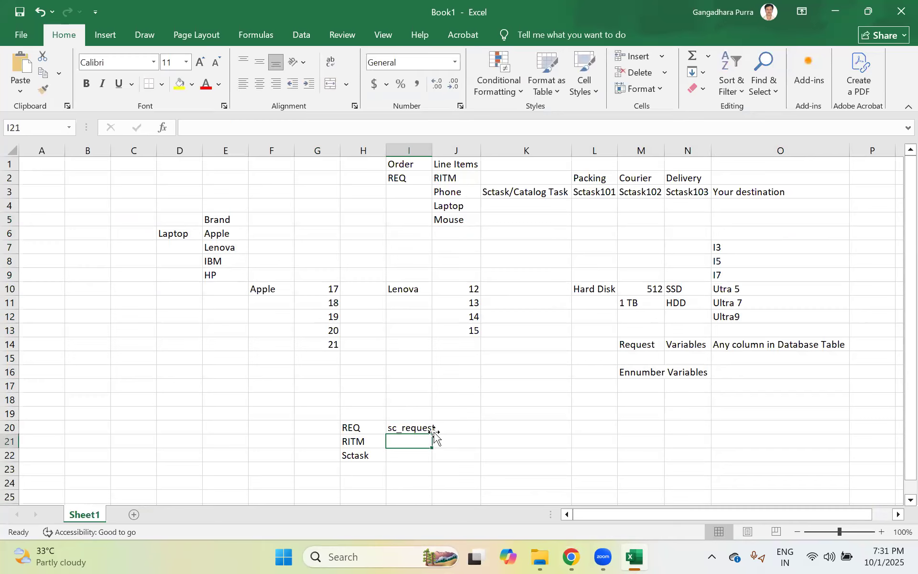
Enter sc_req_item beside RITM in I21 and sc_task beside Sctask in I22, widening column I to fit the names.
text(sc_req)
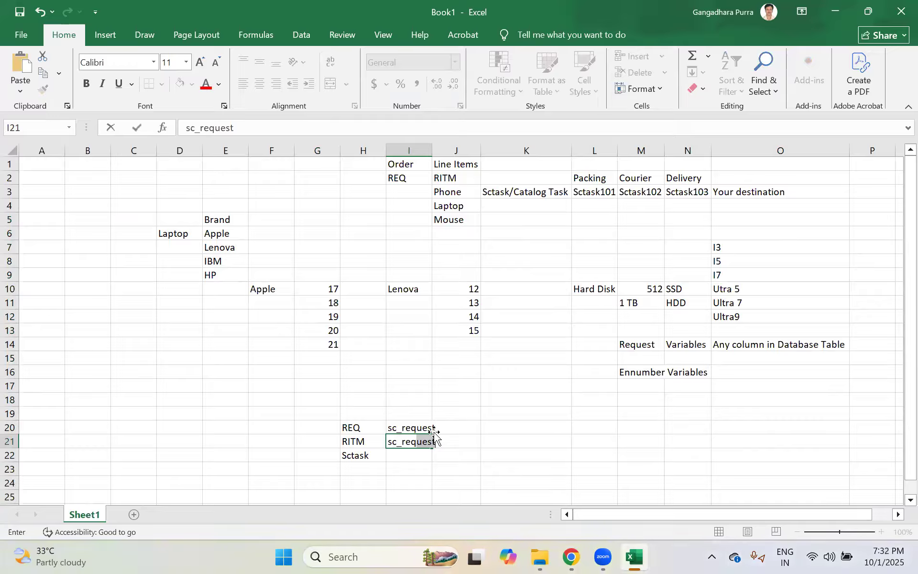
text(_item)
key(Return)
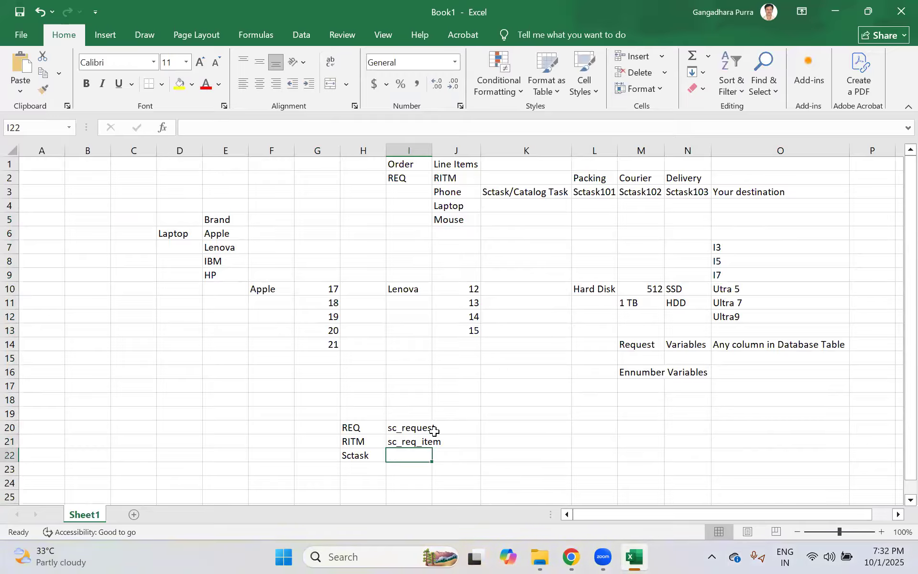
text(sc)
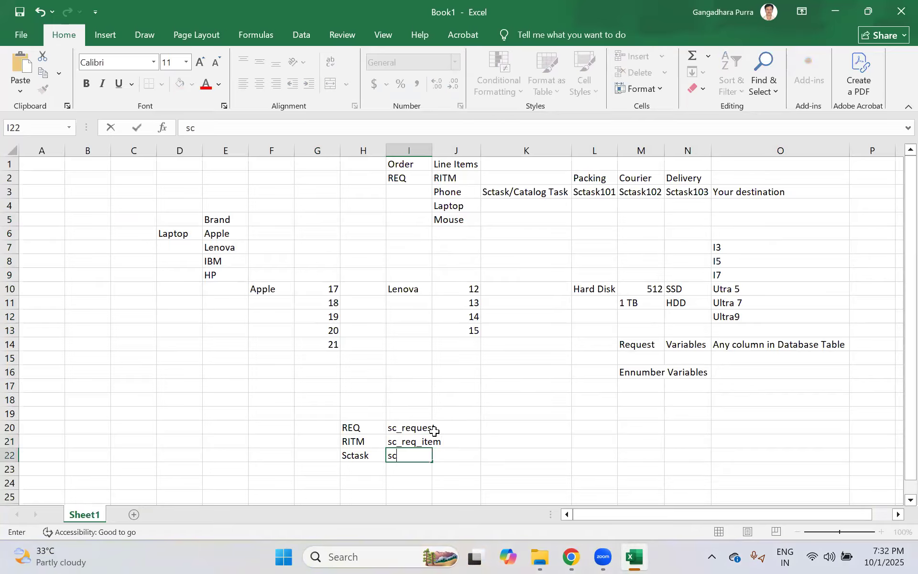
text(_task)
key(Return)
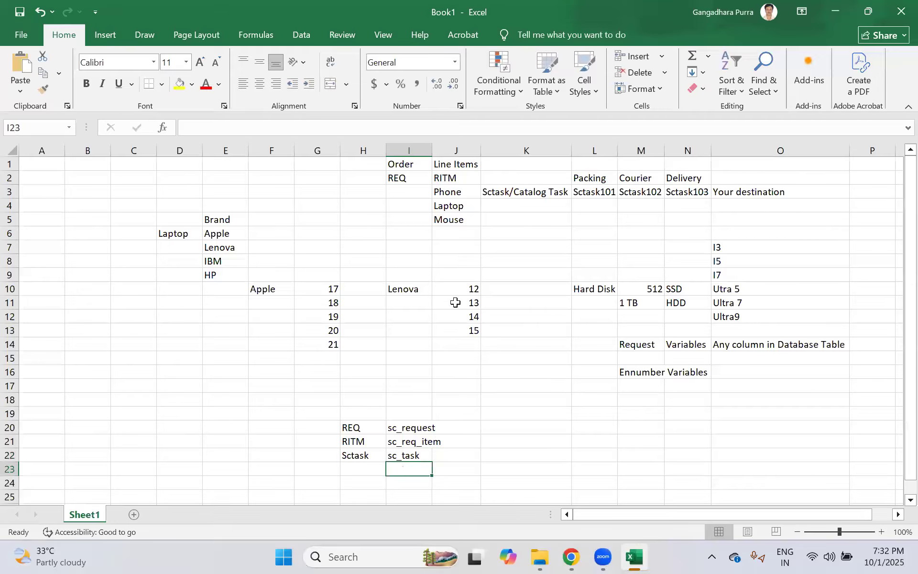
drag(432, 150, 443, 150)
click(469, 475)
click(406, 429)
drag(406, 444, 440, 455)
key(Right)
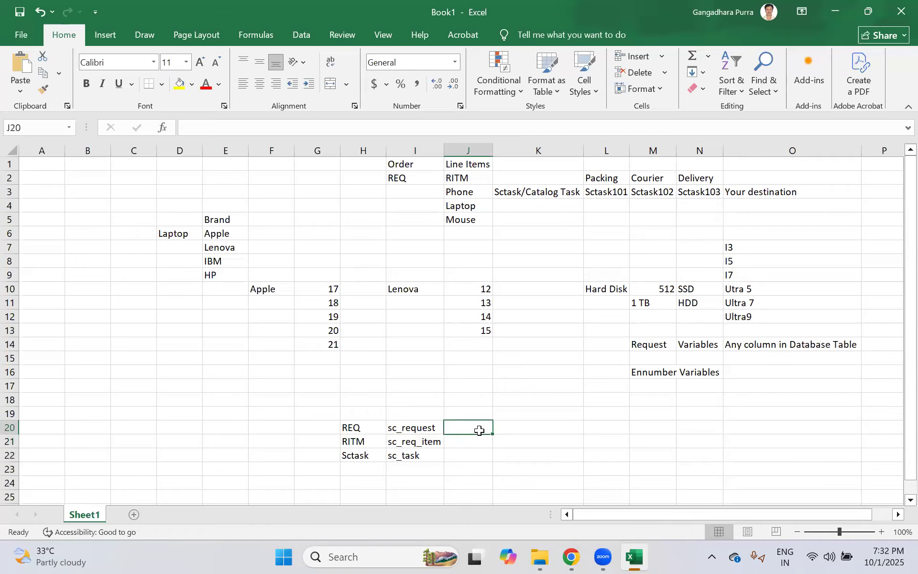
key(Right)
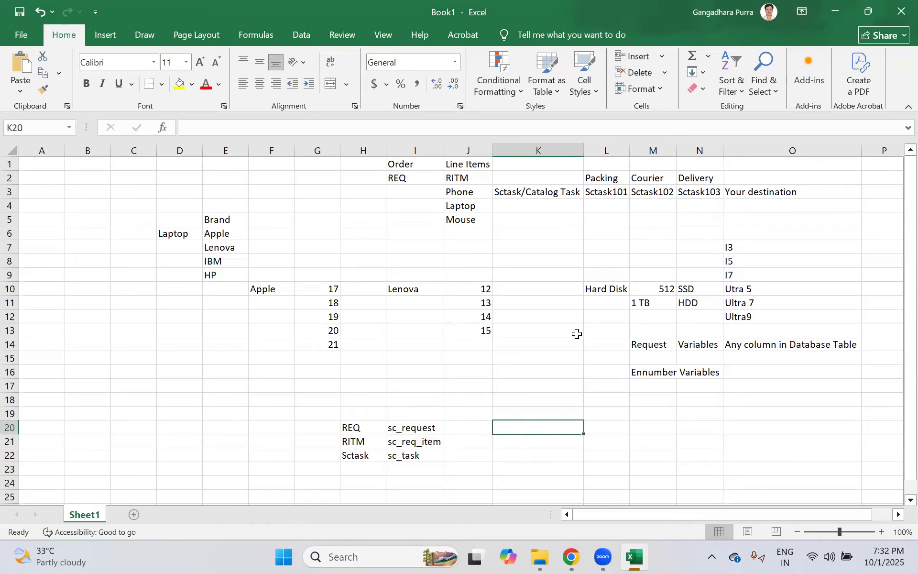
click(690, 345)
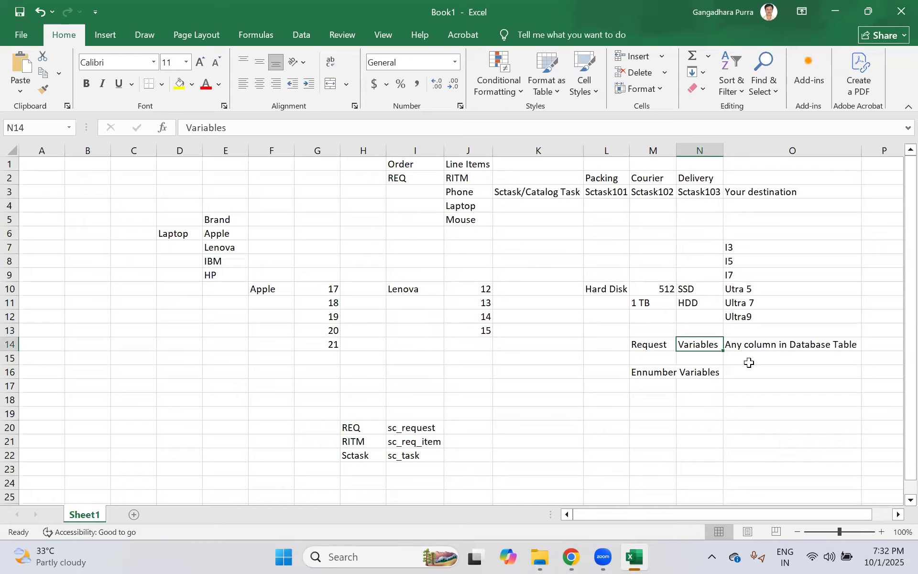
click(507, 386)
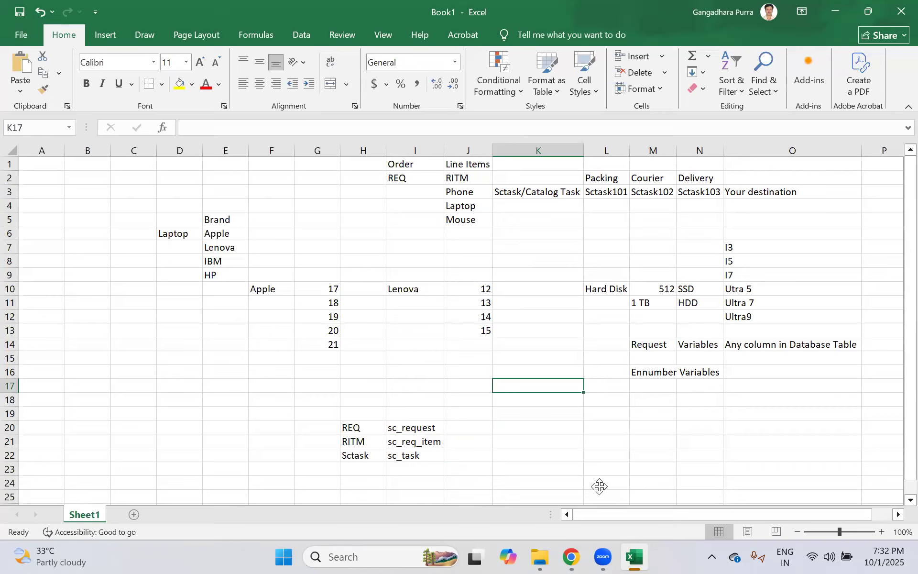
click(495, 368)
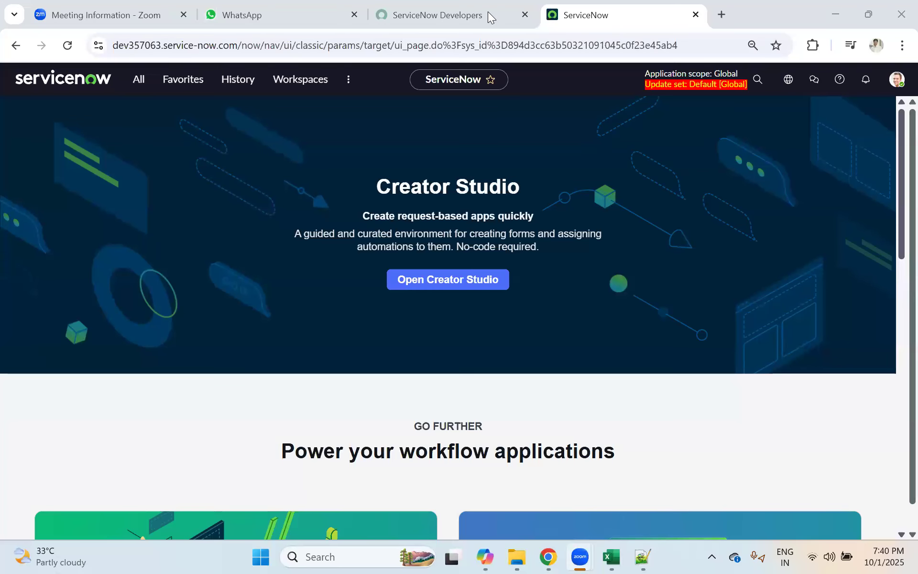
Find Maintain Items under Catalog Definitions in ServiceNow and open its Catalog Items list in a new browser tab.
click(139, 83)
text(n item)
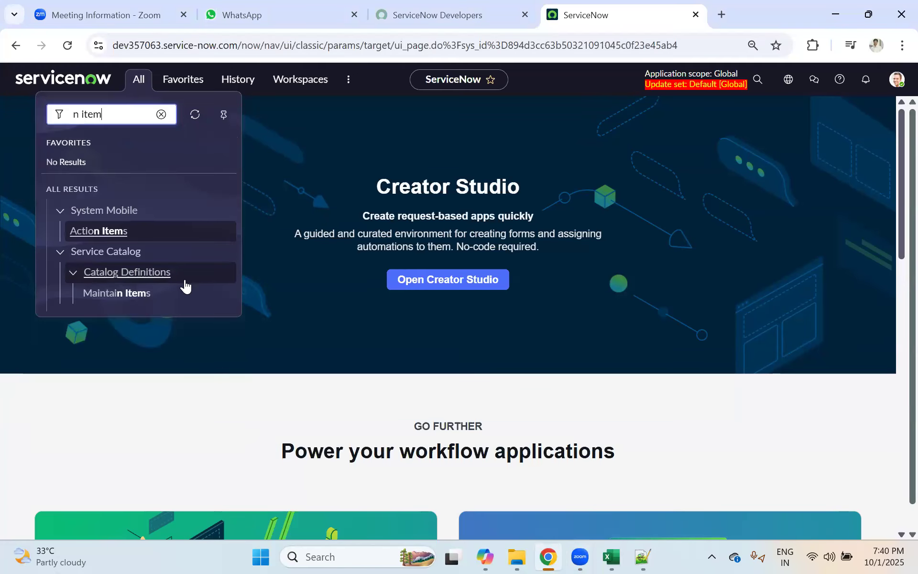
ctrl+click(131, 292)
key(ctrl+Tab)
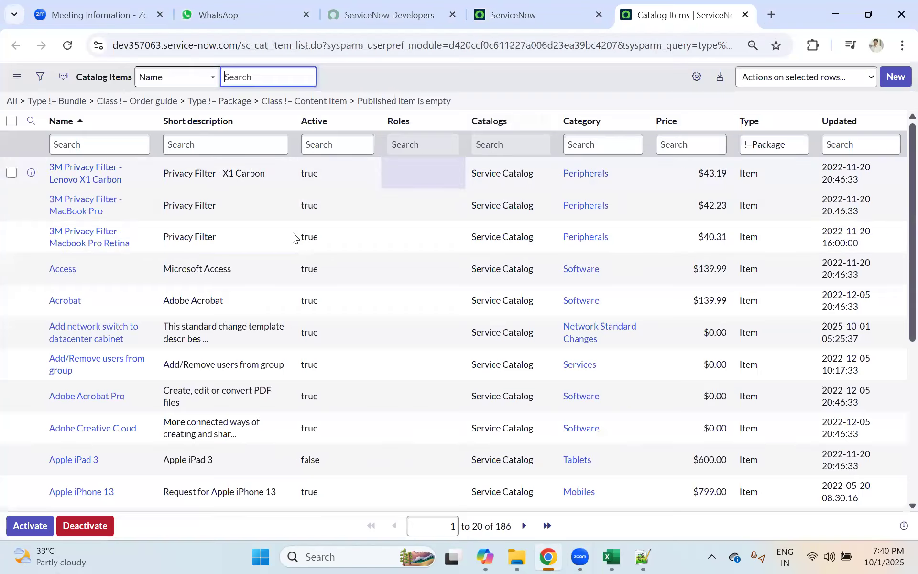
Return to the ServiceNow home page, open the Local Update Sets list and start a new update set record.
click(504, 12)
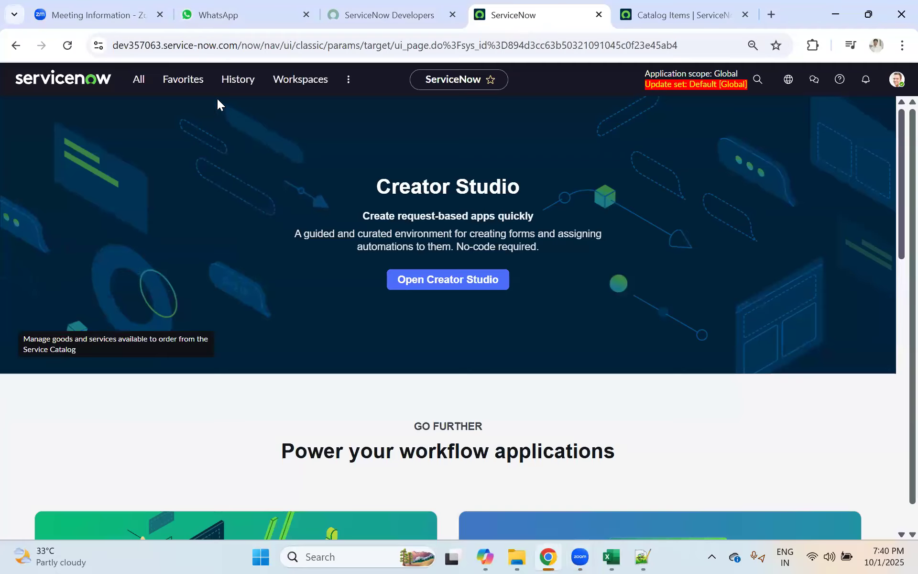
click(138, 82)
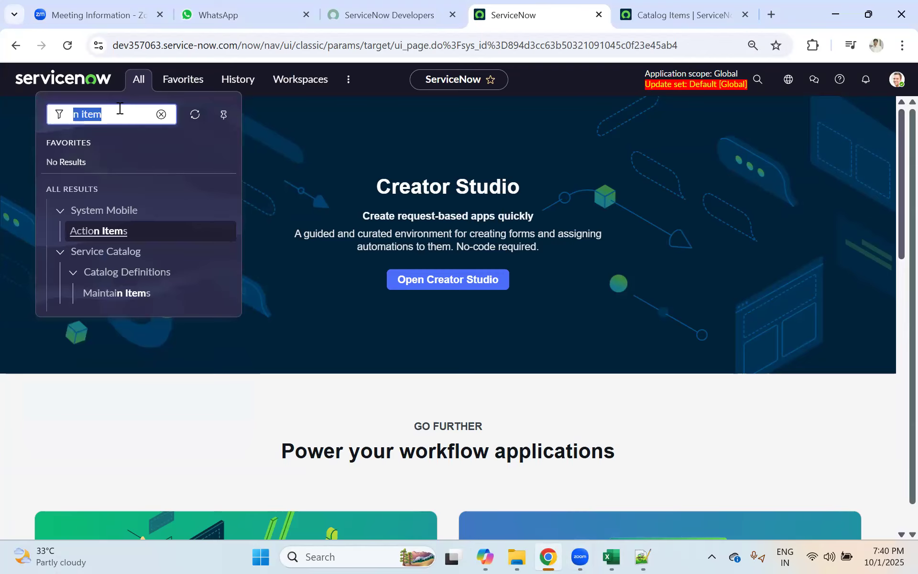
text(local up)
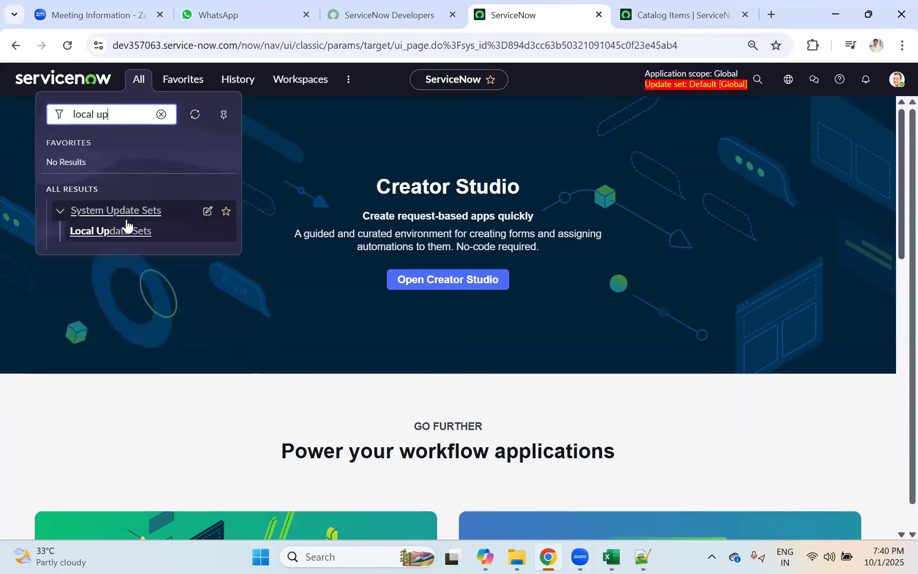
click(128, 228)
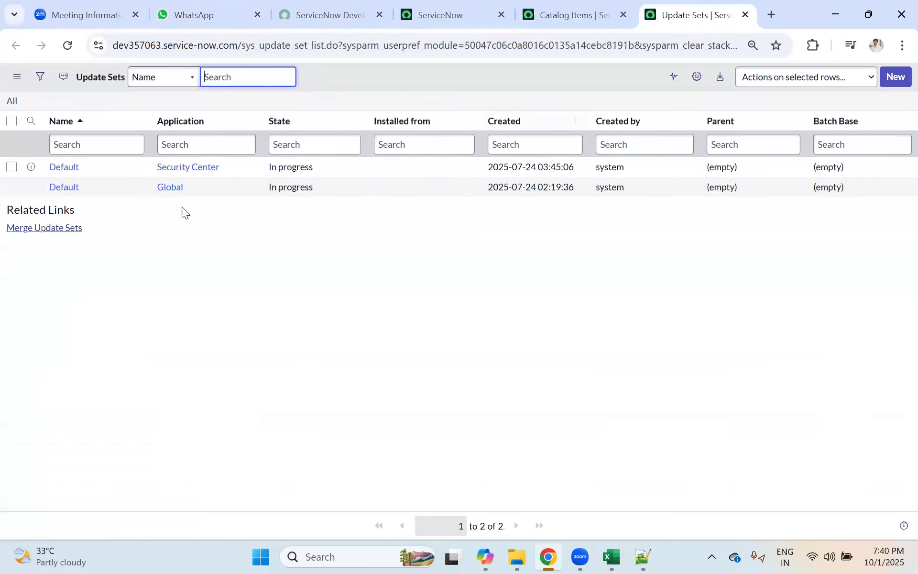
click(890, 82)
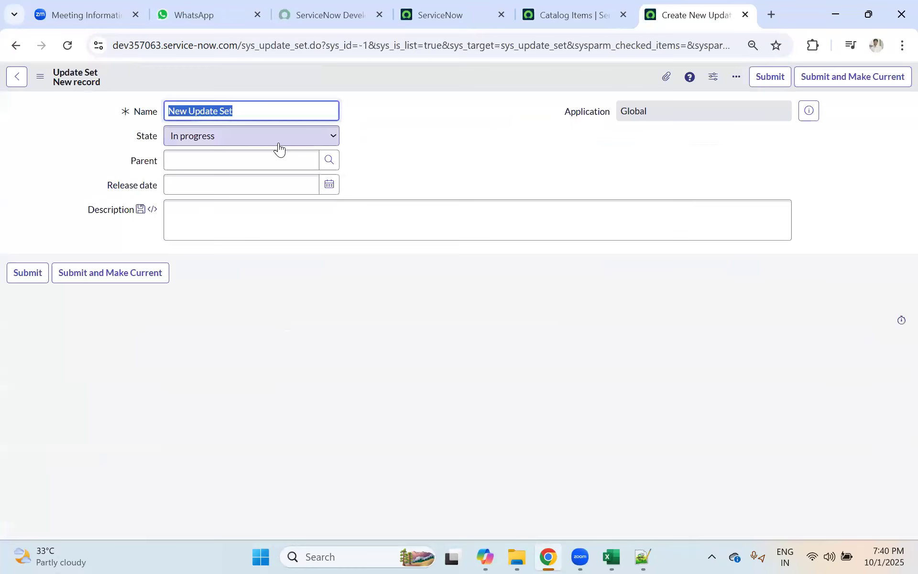
Take the item name Copilot from the Notepad++ notes and name the new update set Copilot_REQ10001.
click(281, 113)
drag(281, 113, 165, 112)
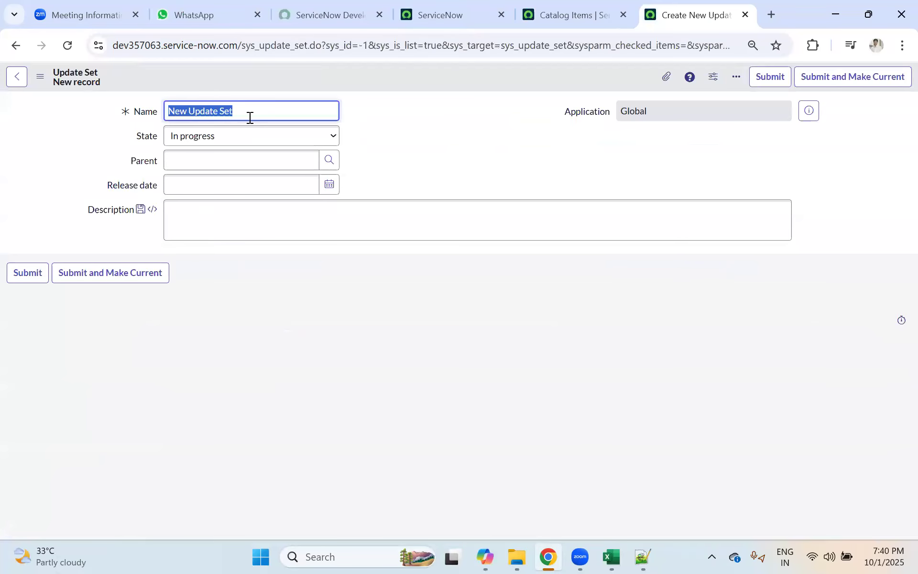
click(642, 557)
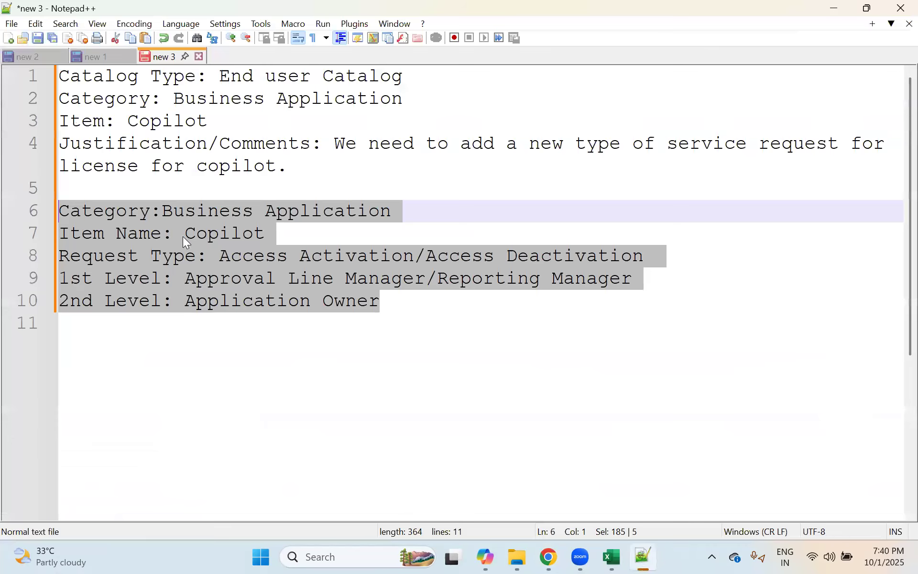
drag(278, 234, 188, 236)
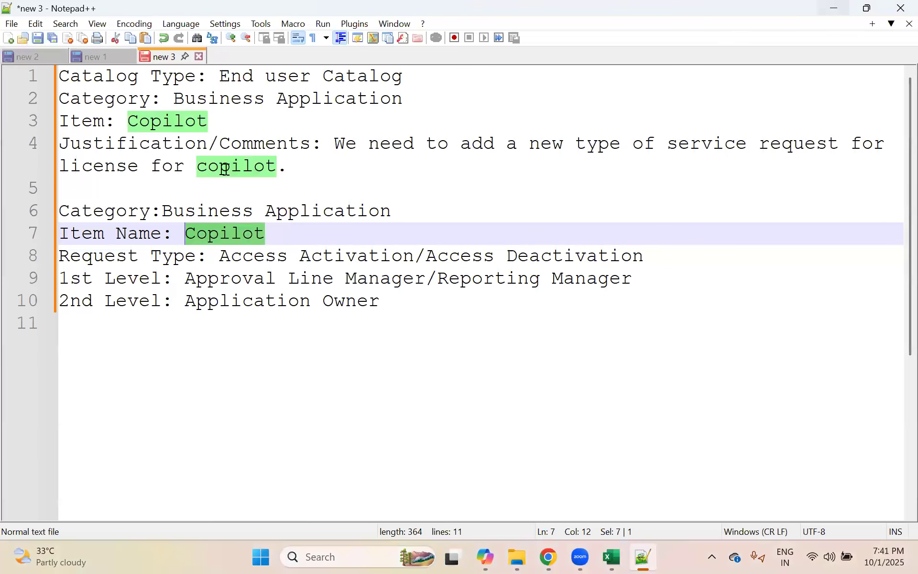
key(alt+Tab)
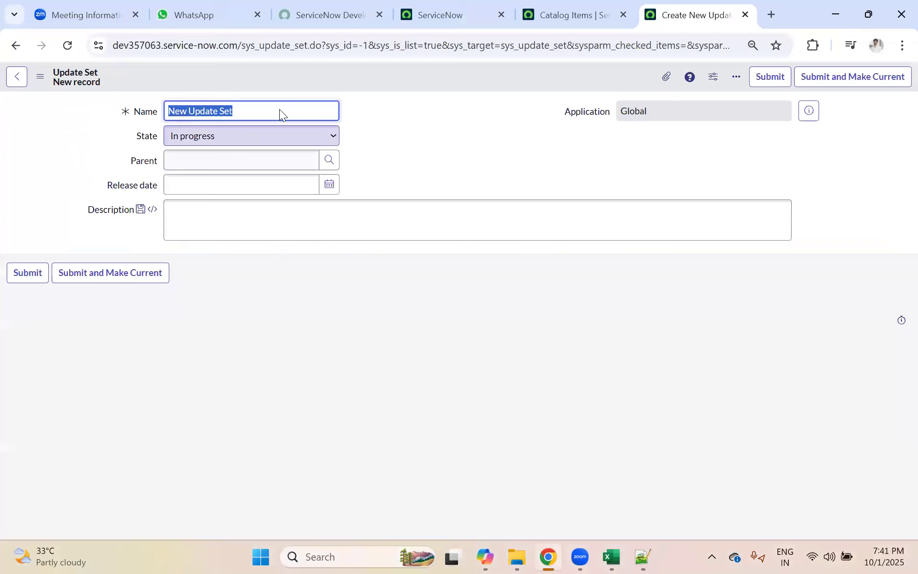
text(Copilot)
text(-)
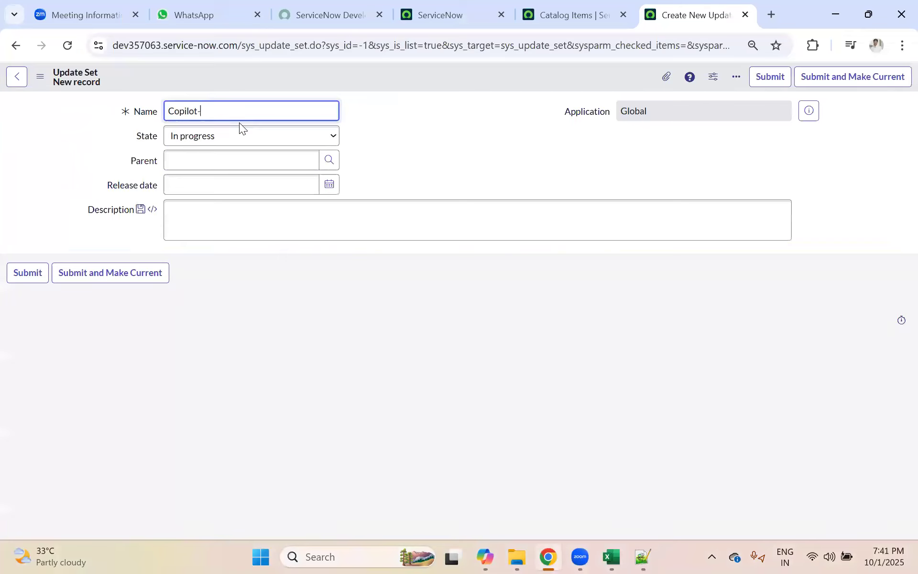
key(BackSpace)
text(_REQ10001)
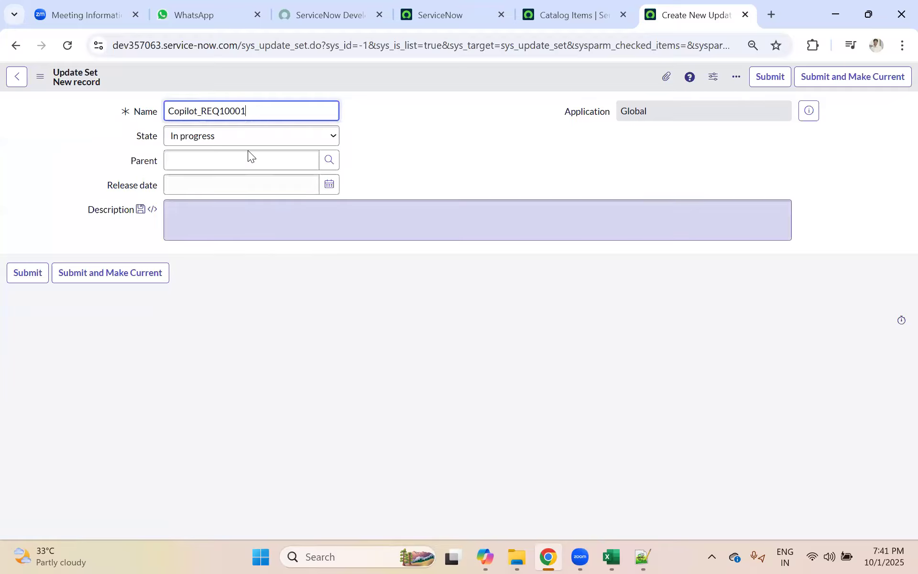
Save the Copilot_REQ10001 update set while keeping its record open.
drag(260, 108, 144, 110)
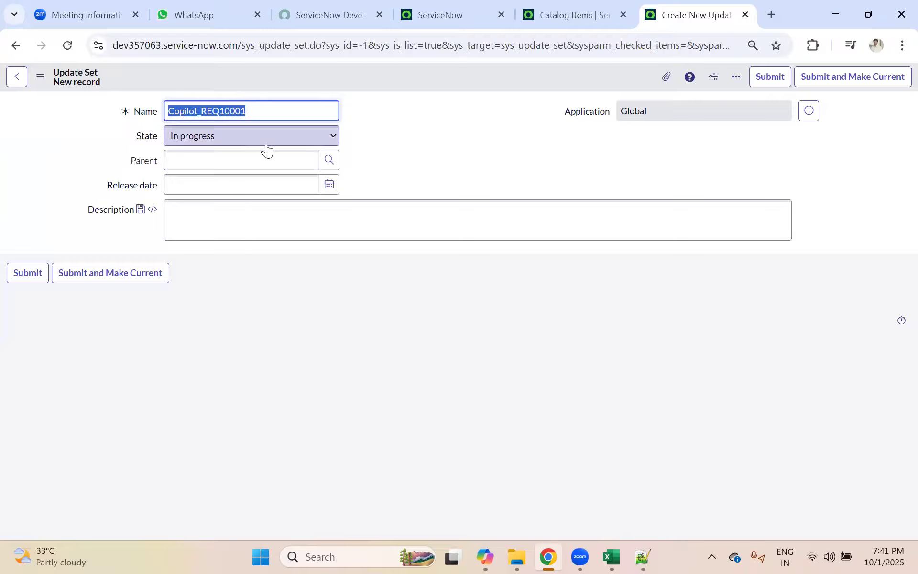
click(253, 111)
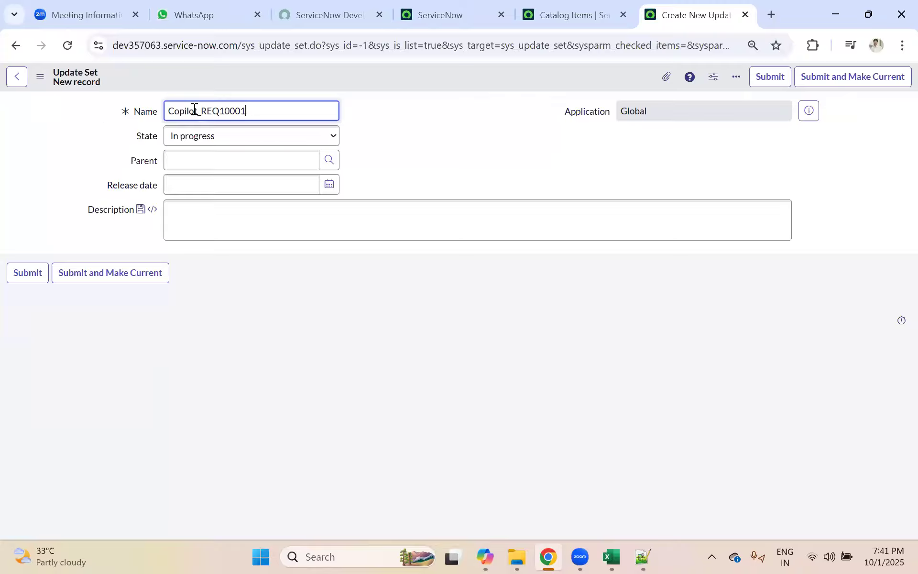
drag(200, 111, 162, 115)
click(260, 113)
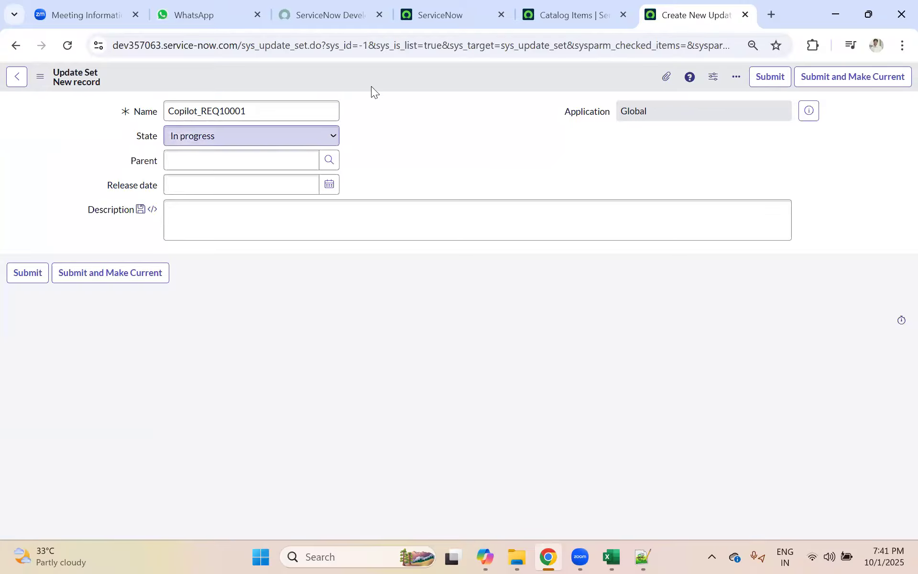
right_click(384, 77)
click(408, 86)
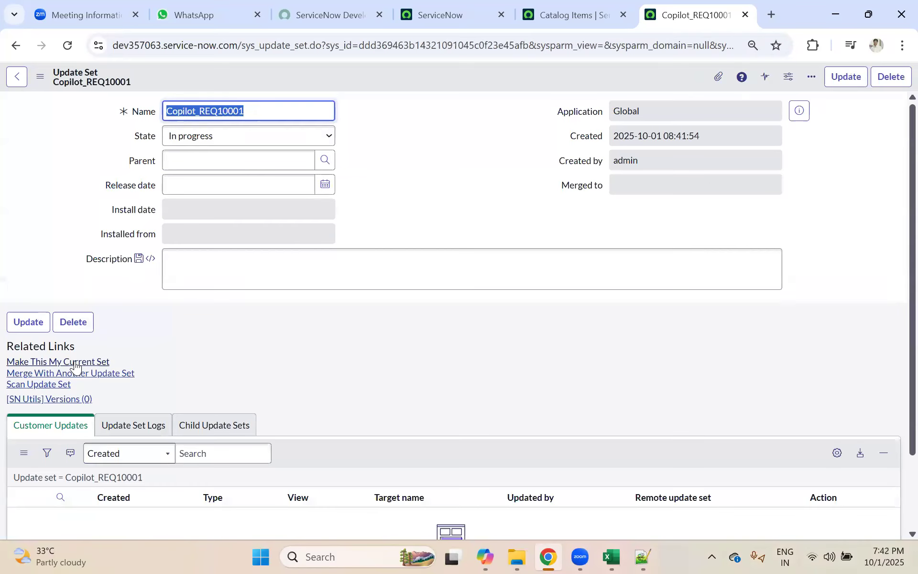
Make Copilot_REQ10001 the current update set, checking the selected update set on the ServiceNow home page before and after.
click(564, 13)
click(428, 7)
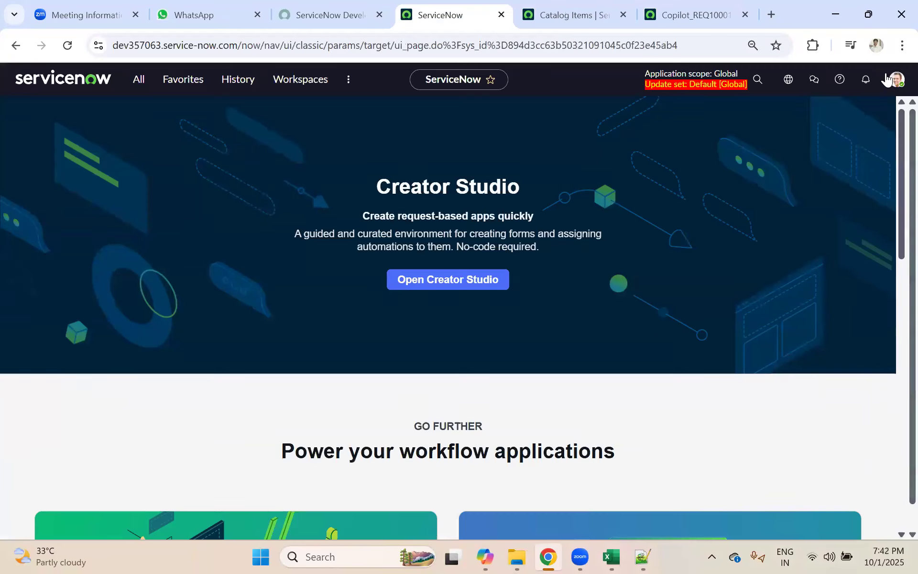
click(789, 79)
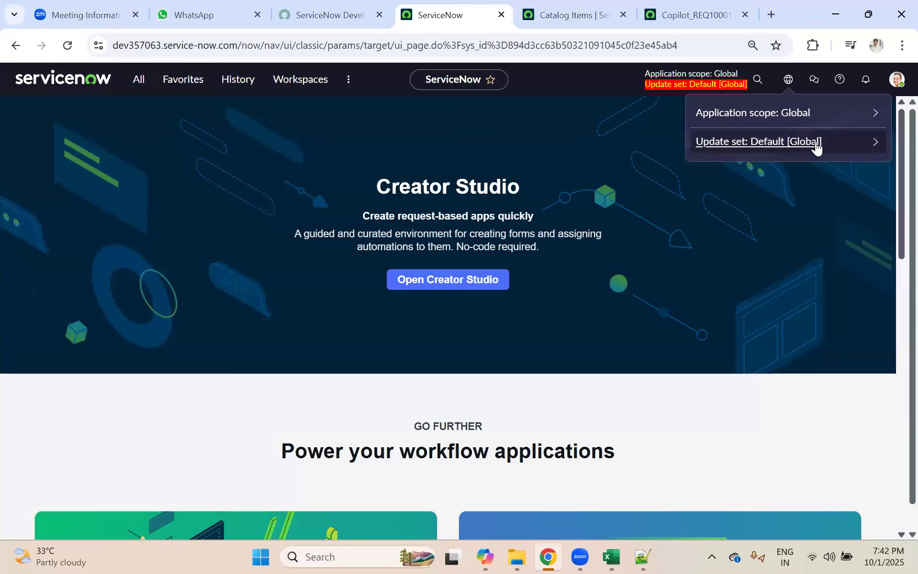
click(654, 13)
click(65, 362)
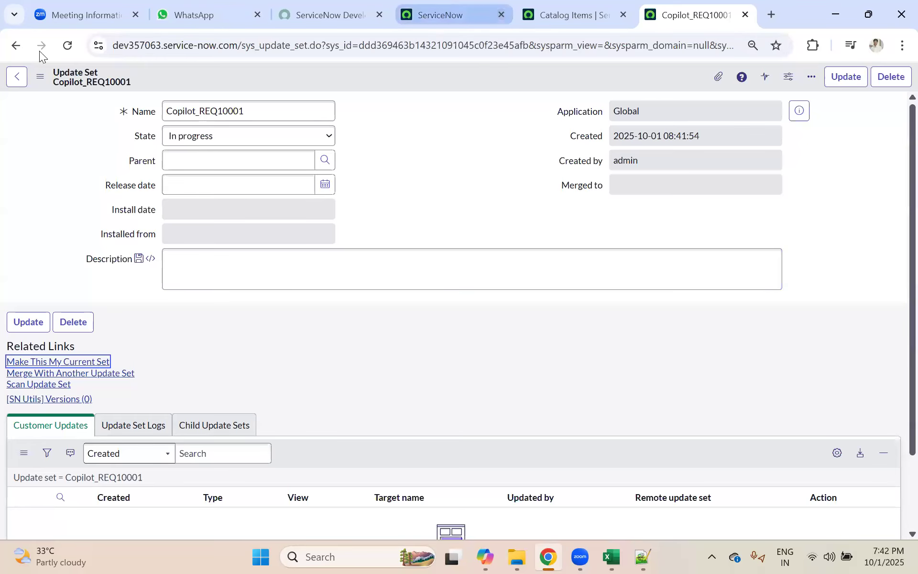
click(441, 13)
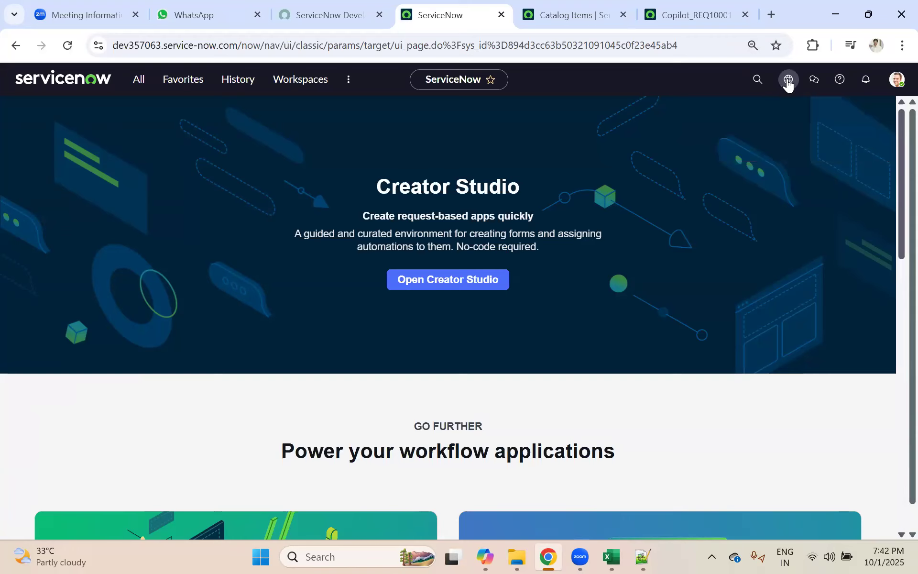
click(788, 82)
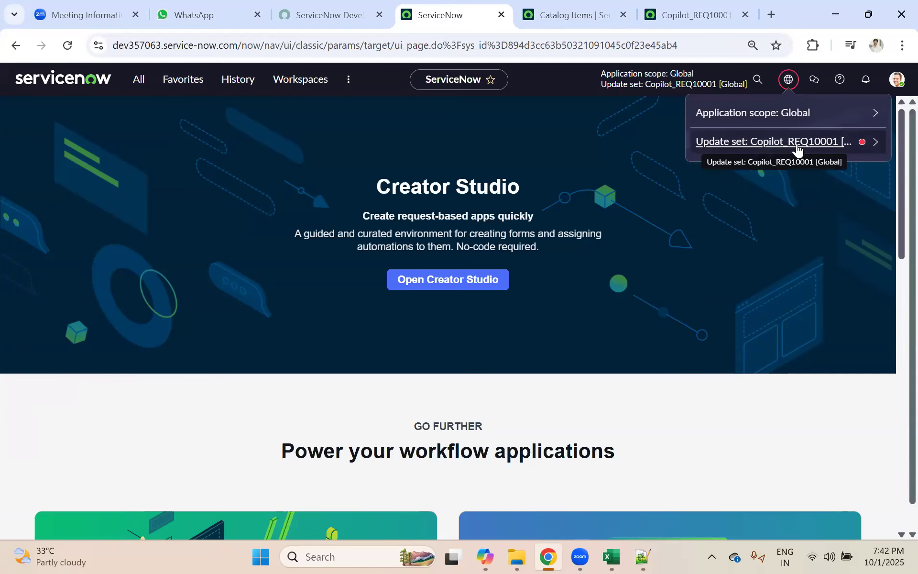
Return to the Catalog Items list that is already open in another browser tab.
click(669, 15)
click(566, 15)
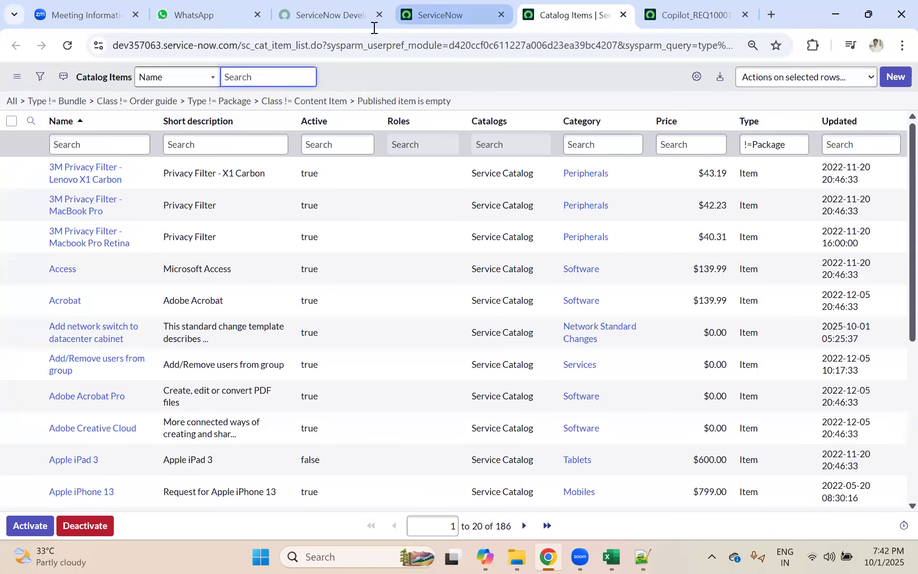
click(421, 15)
click(140, 85)
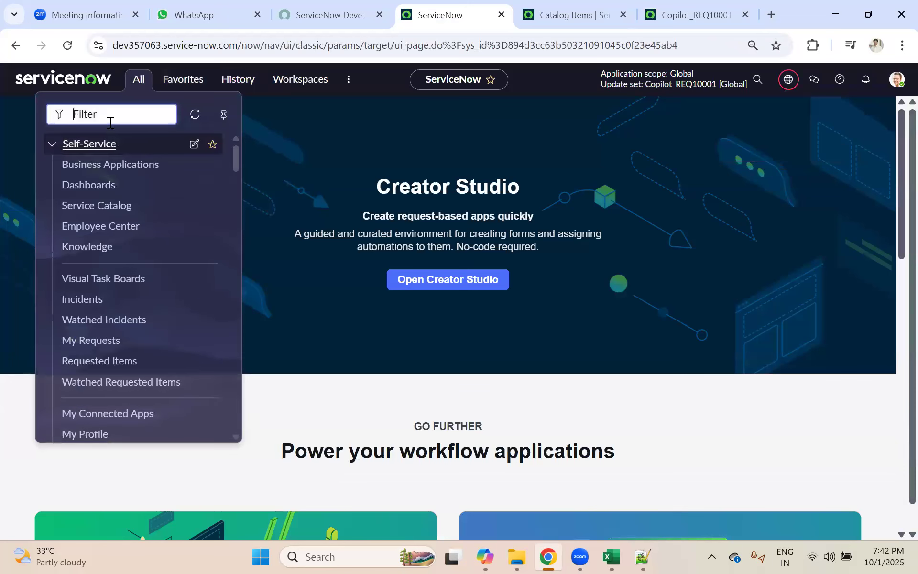
text(n)
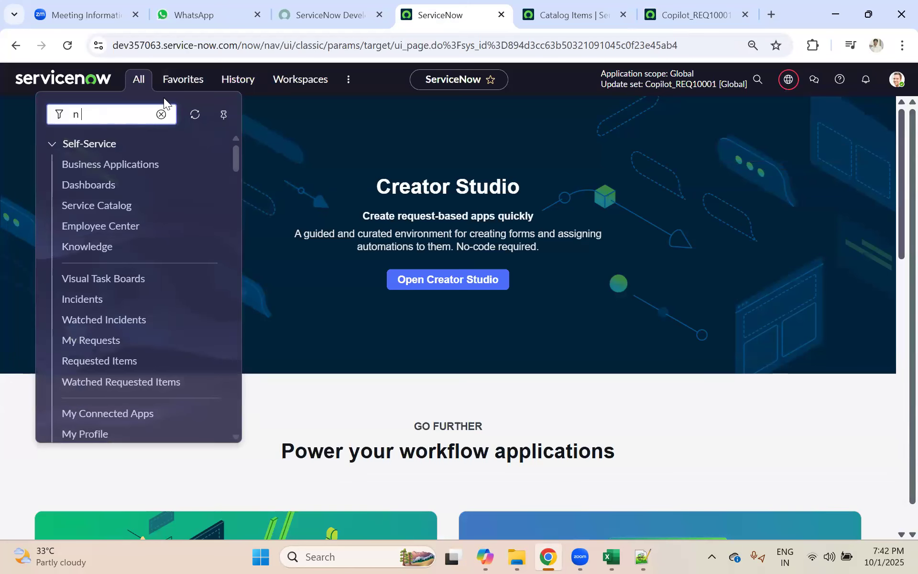
click(595, 11)
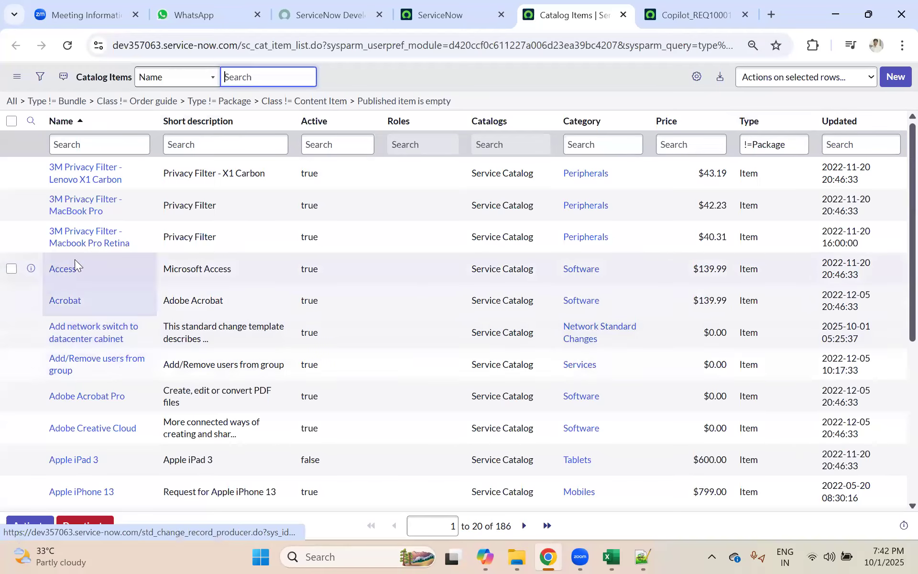
Open the Access software item, preview its ordering page and description, and return to the Catalog Items list.
click(63, 271)
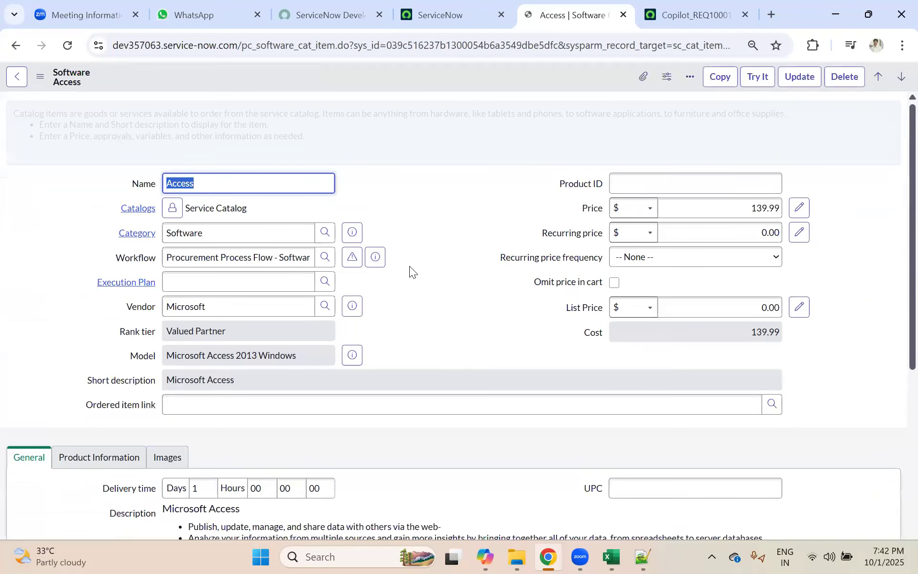
click(759, 78)
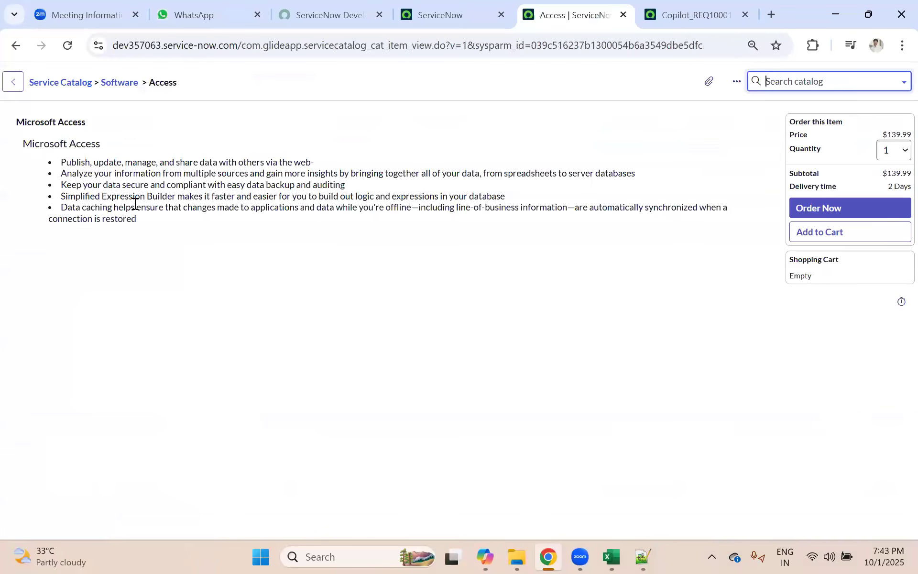
drag(50, 143, 282, 229)
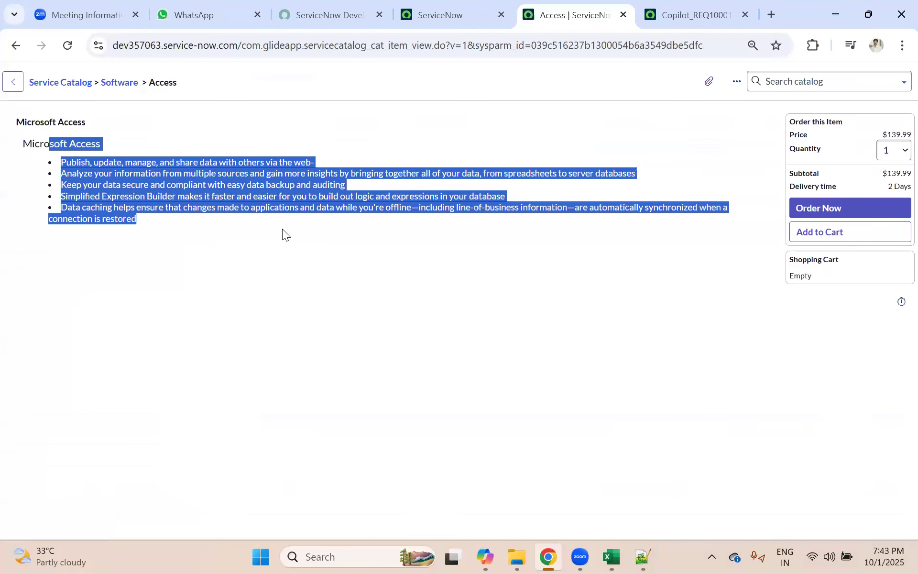
click(14, 84)
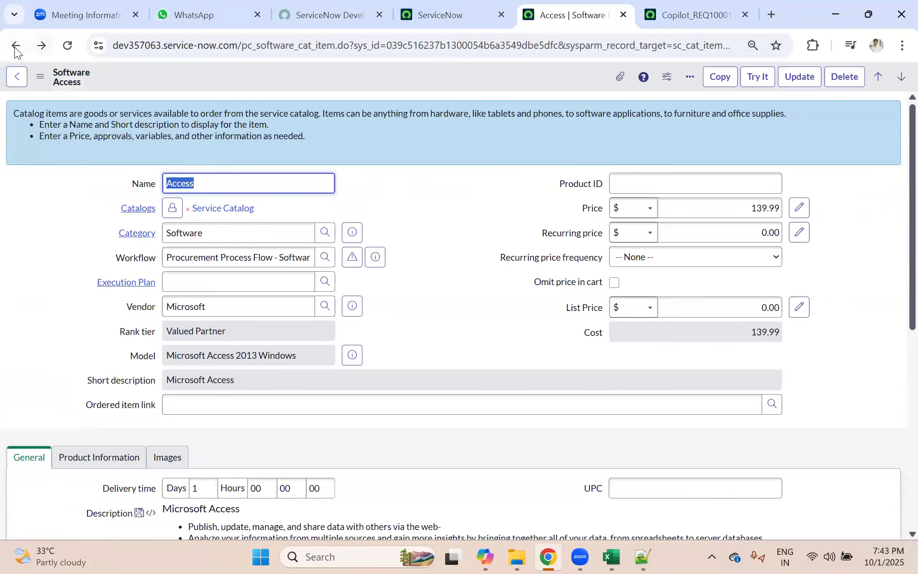
click(14, 47)
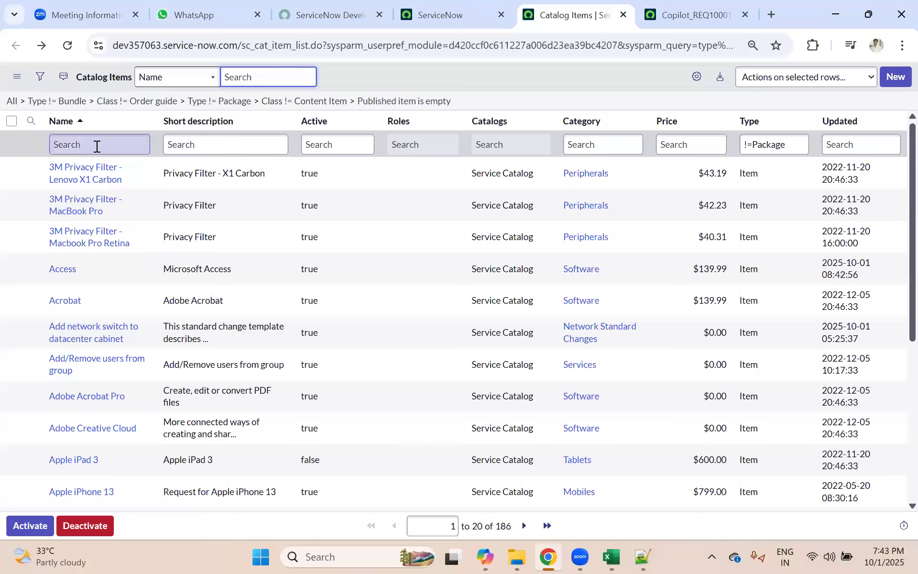
Try to filter the Catalog Items list by names starting with phone.
click(96, 144)
text(phone)
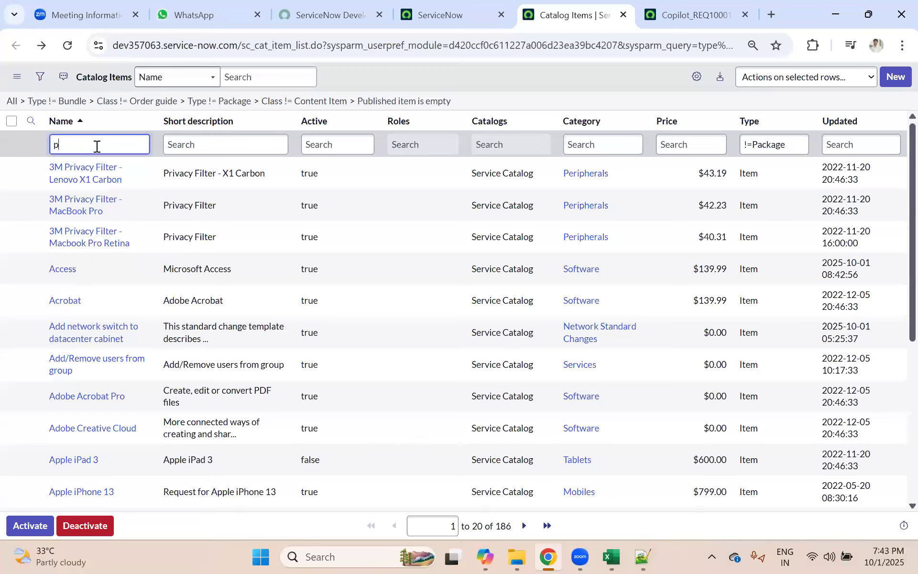
key(Return)
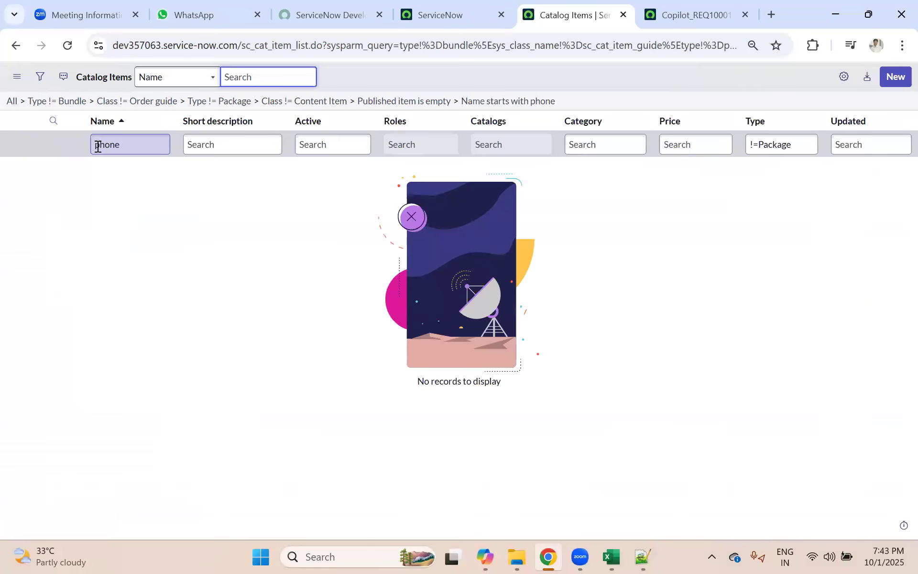
Filter the Catalog Items list to names containing Iphone, using the *Iphone wildcard.
double_click(97, 146)
key(BackSpace)
text(*I)
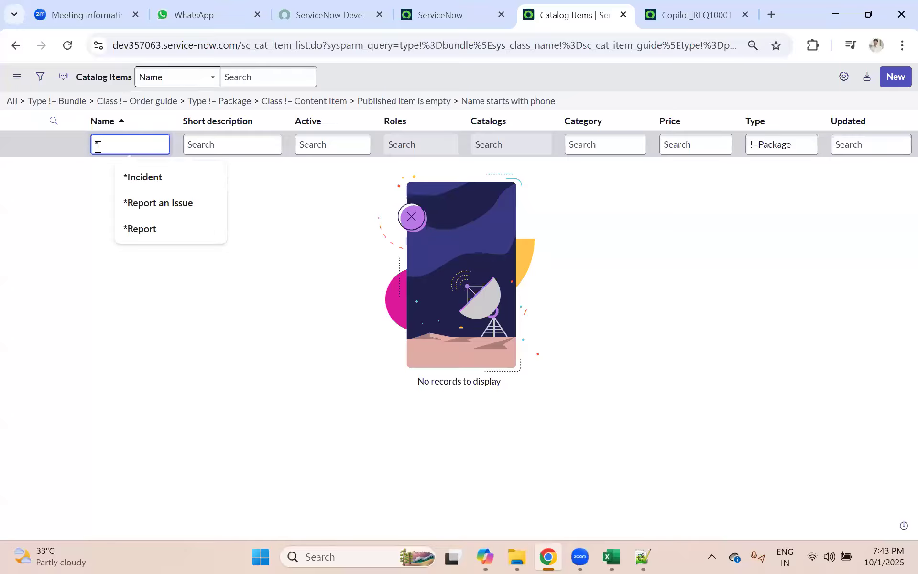
text(phone)
key(Return)
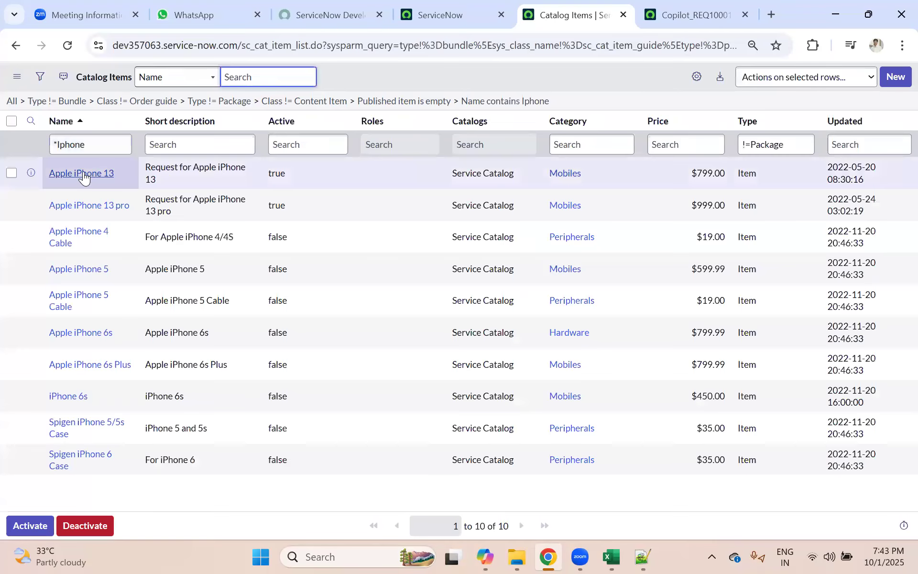
Open the Apple iPhone 13 catalog item and review its details, including the assigned category.
click(85, 177)
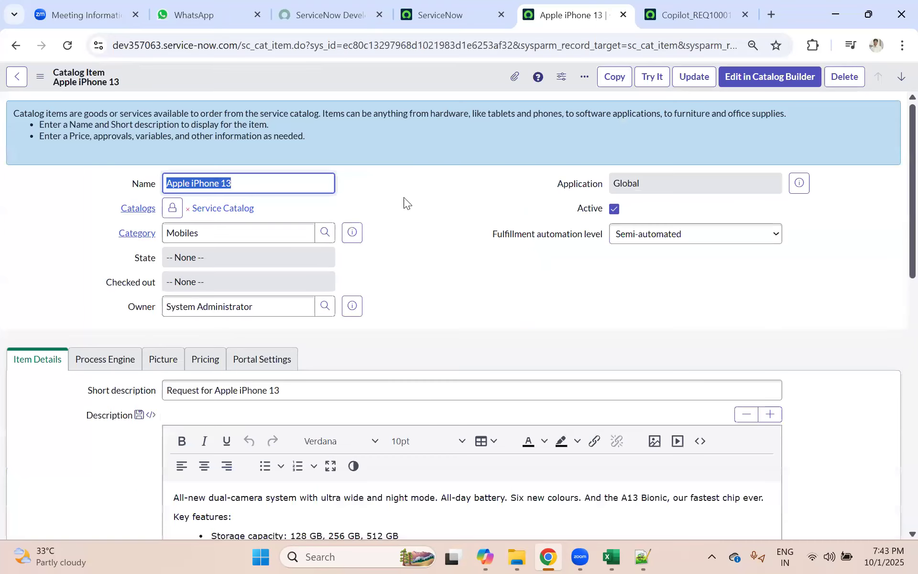
scroll(404, 201, down, 10)
scroll(393, 216, up, 10)
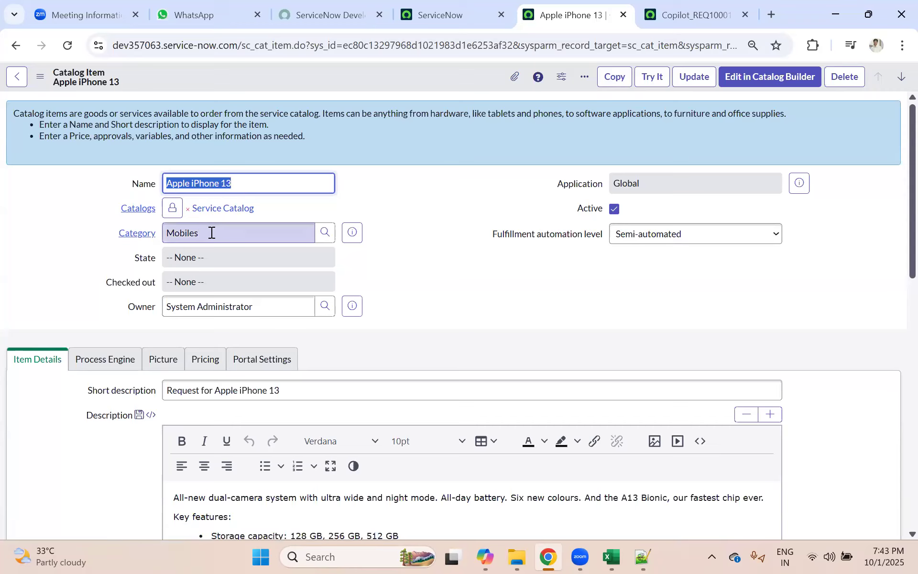
drag(232, 232, 157, 233)
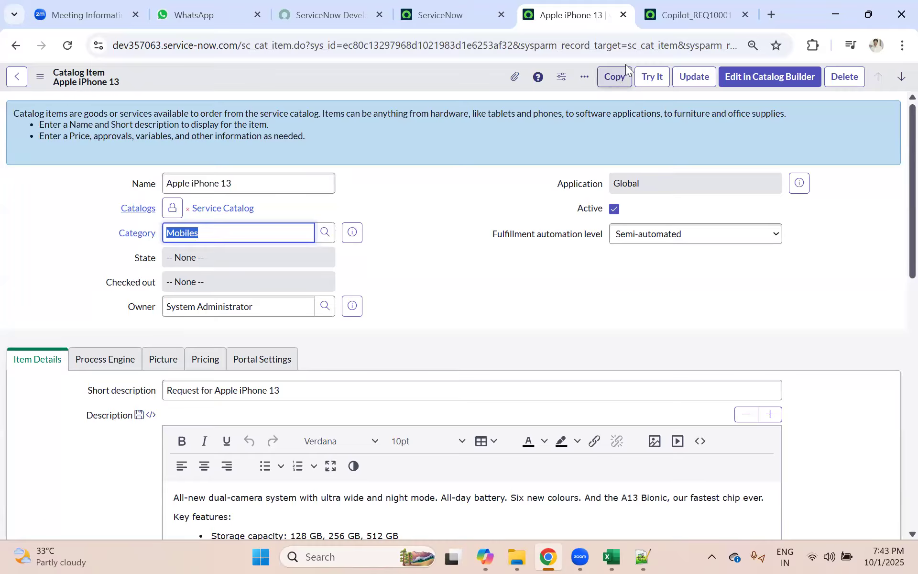
Reload the Copilot_REQ10001 update set and check which customer updates it has captured.
click(674, 15)
scroll(154, 426, down, 2)
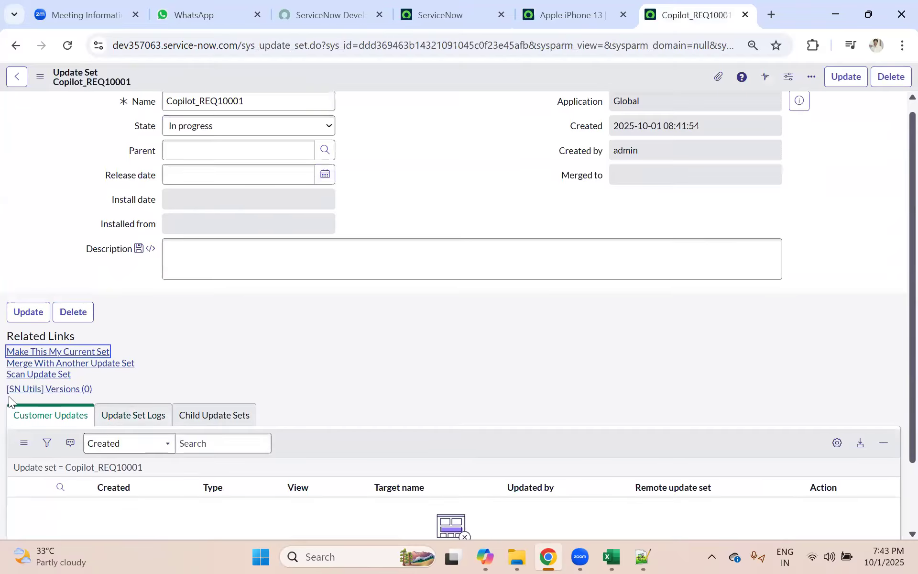
click(68, 43)
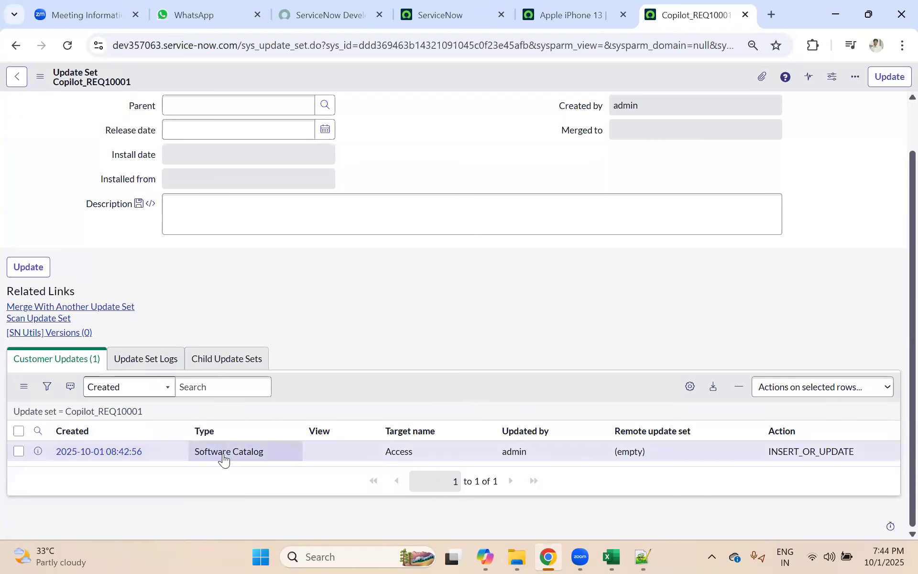
scroll(191, 390, up, 1)
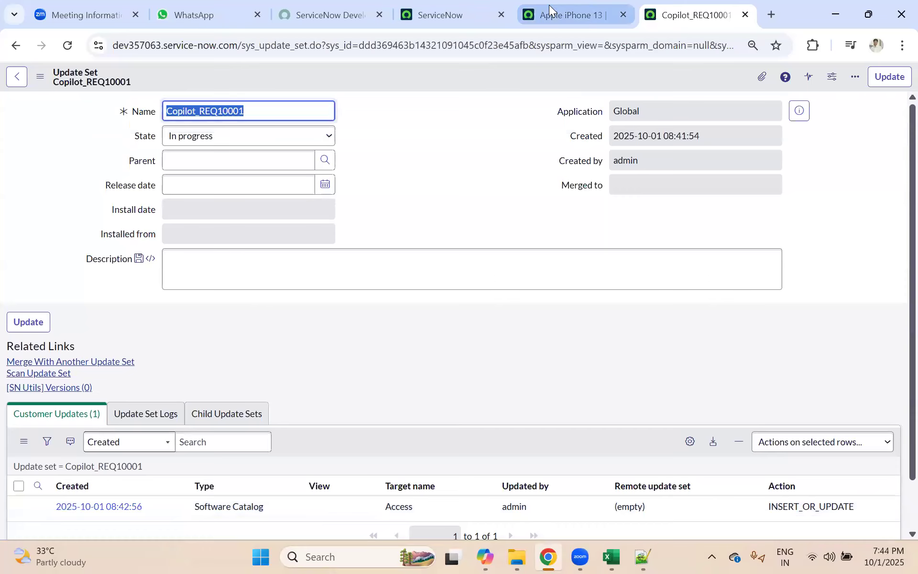
Return to the Apple iPhone 13 catalog item and make a copy of it.
click(554, 14)
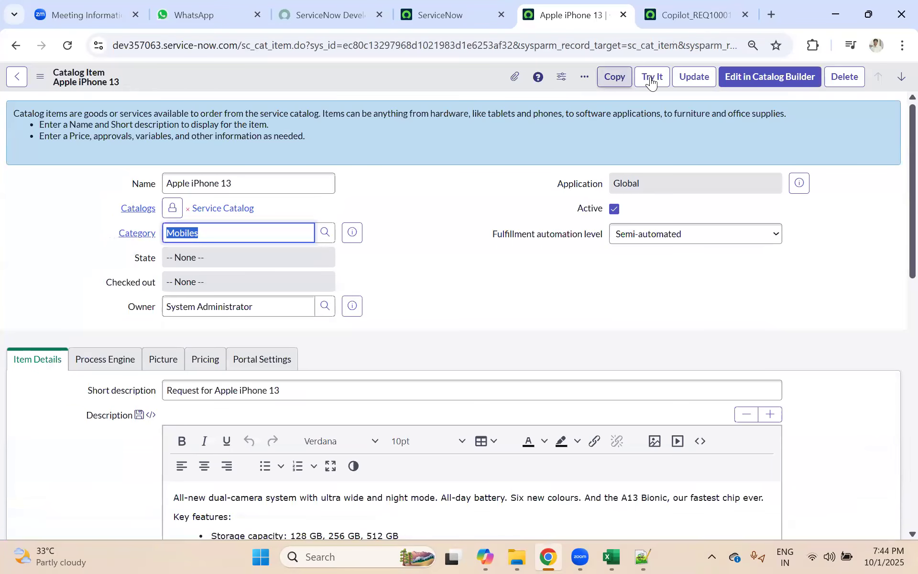
click(615, 80)
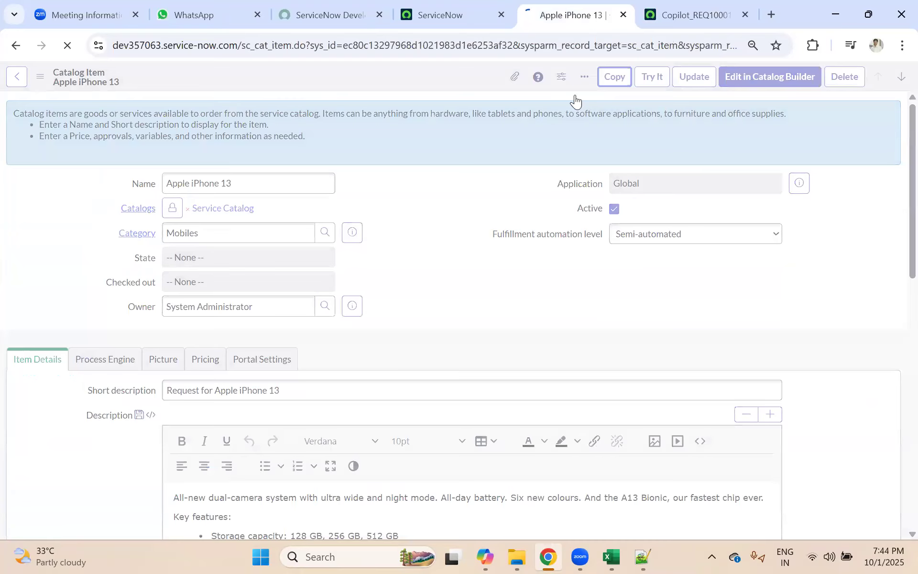
Reload the Copilot_REQ10001 update set and examine the customer updates captured from copying the catalog item.
click(670, 15)
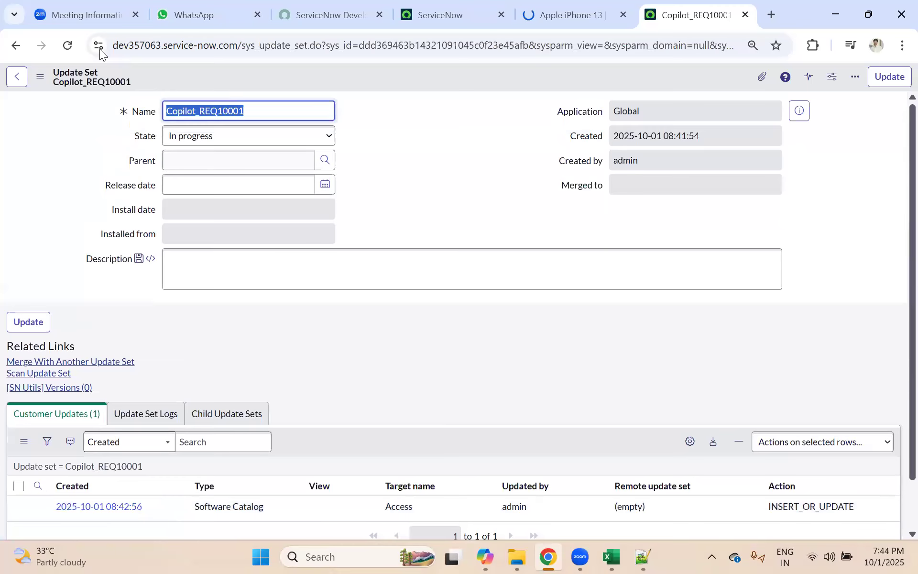
click(68, 44)
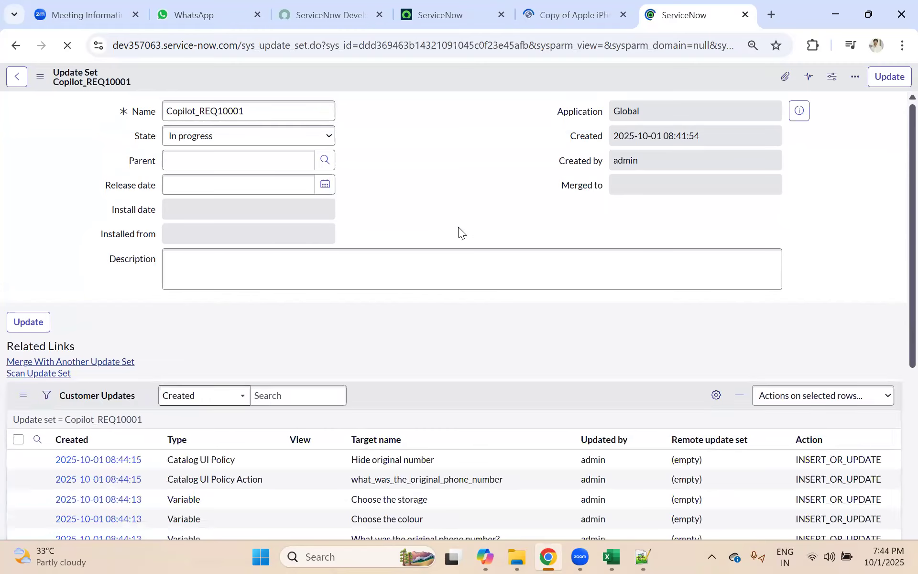
scroll(198, 249, down, 5)
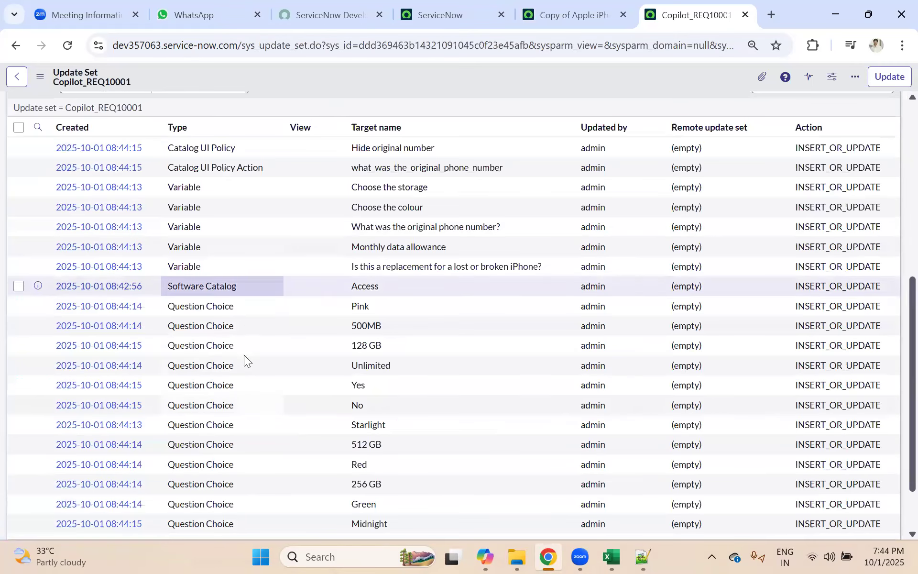
scroll(104, 298, up, 4)
scroll(106, 335, down, 8)
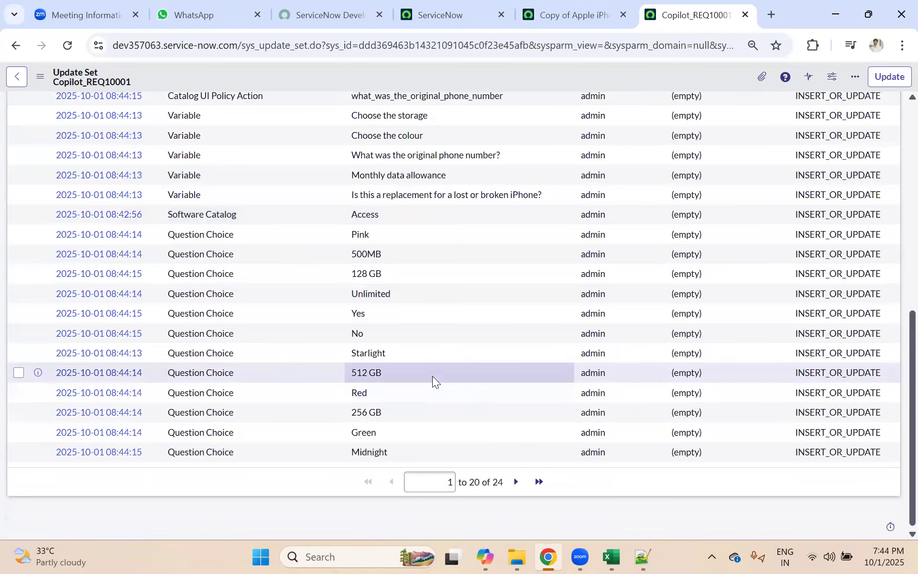
scroll(432, 376, up, 5)
scroll(479, 406, down, 4)
scroll(567, 450, down, 2)
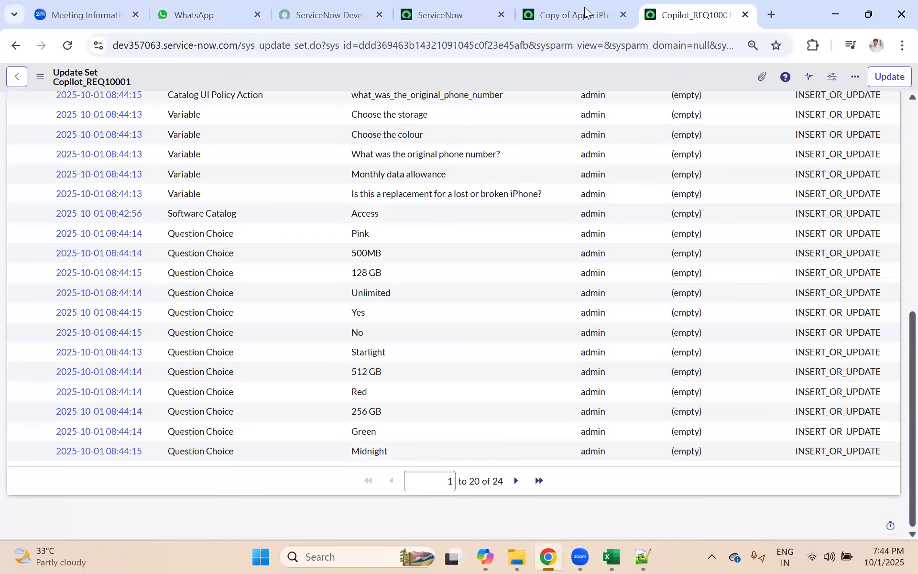
Check the item name in the Notepad++ notes and rename the copied iPhone catalog item to Copilot.
click(569, 15)
drag(280, 214, 164, 219)
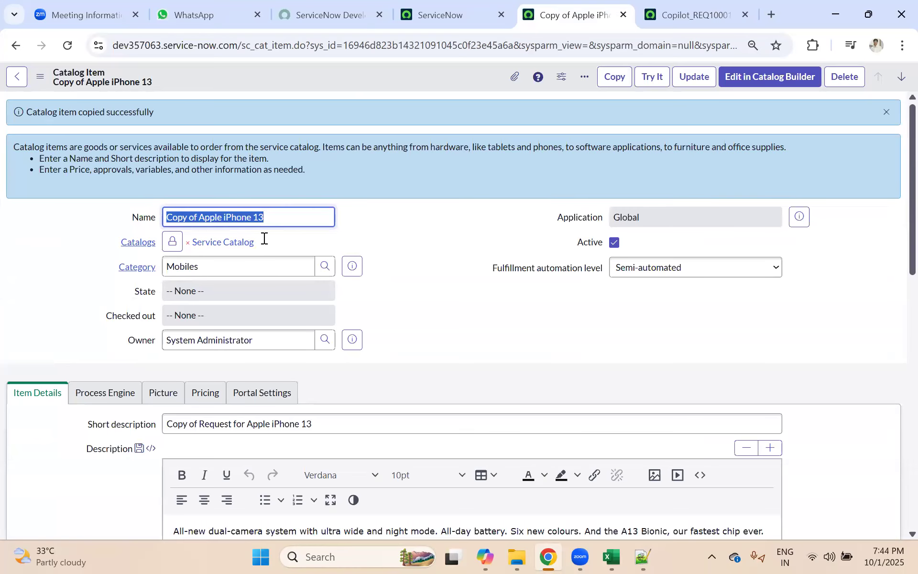
key(alt+Tab)
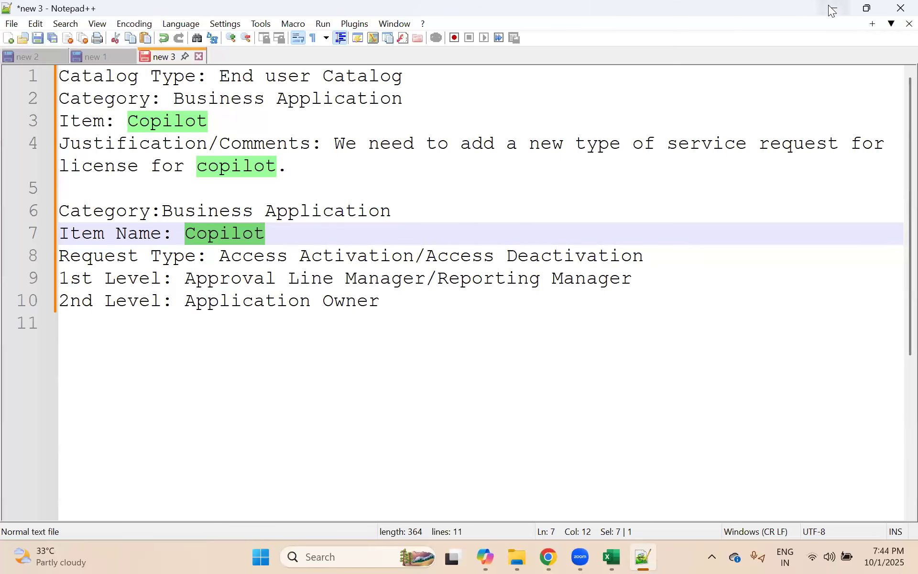
key(alt+Tab)
click(174, 216)
key(ctrl+a)
text(Copilot)
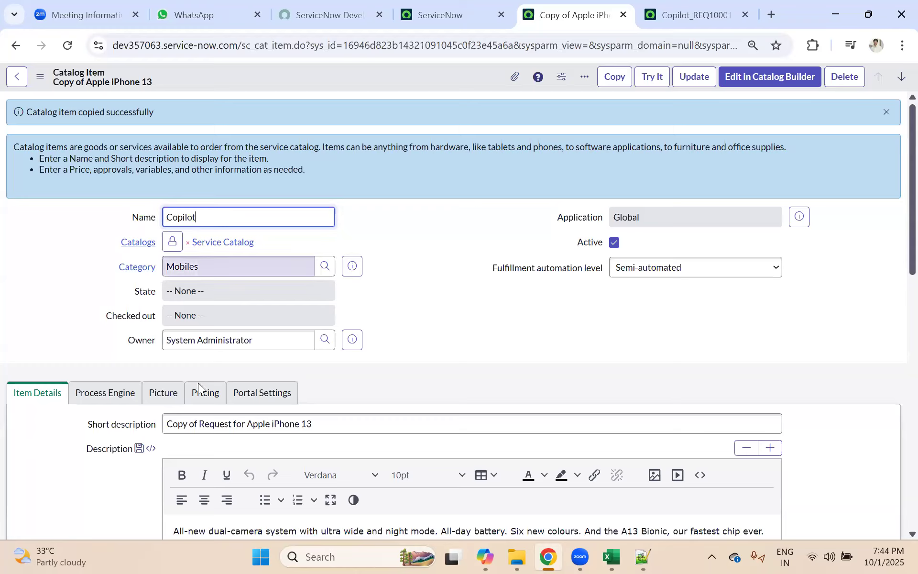
Change the copied item's short description to Request for Copilot.
click(199, 423)
key(shift+Home)
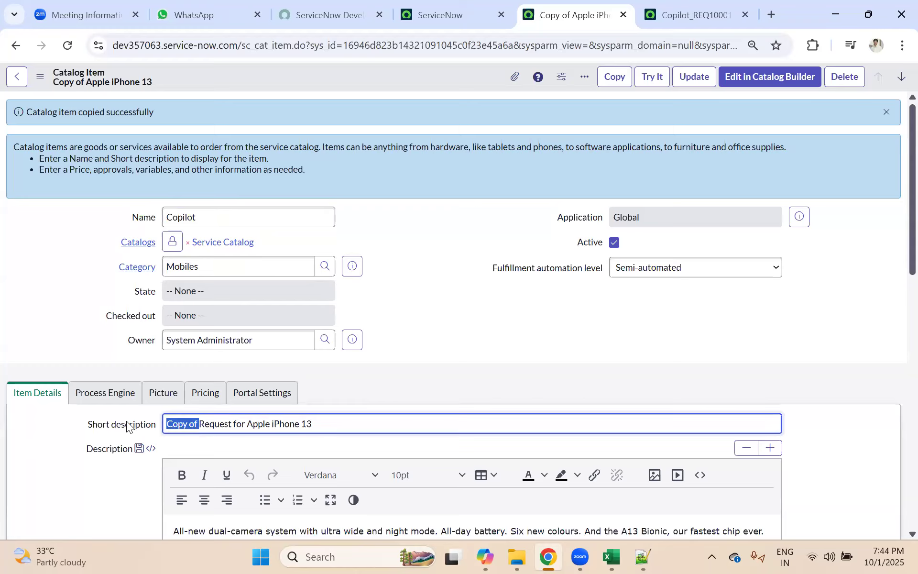
key(BackSpace)
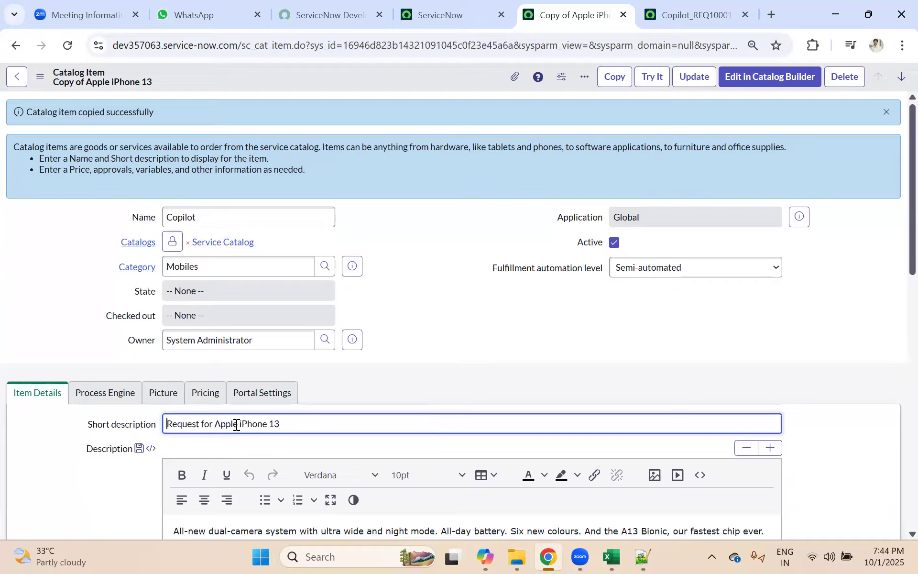
drag(237, 424, 294, 424)
text(Copilot)
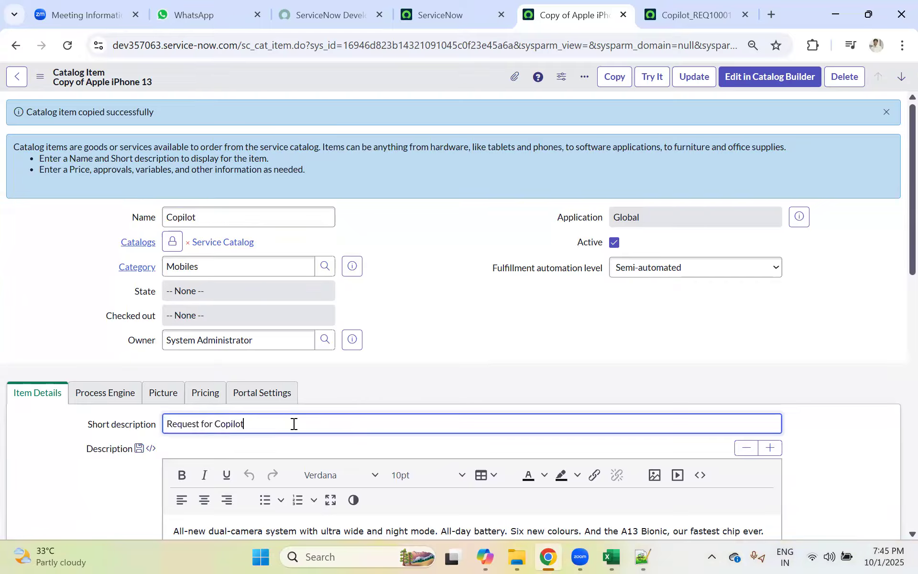
Replace the copied item's full iPhone description with the short description text, Request for Copilot.
scroll(280, 411, down, 3)
drag(327, 473, 168, 384)
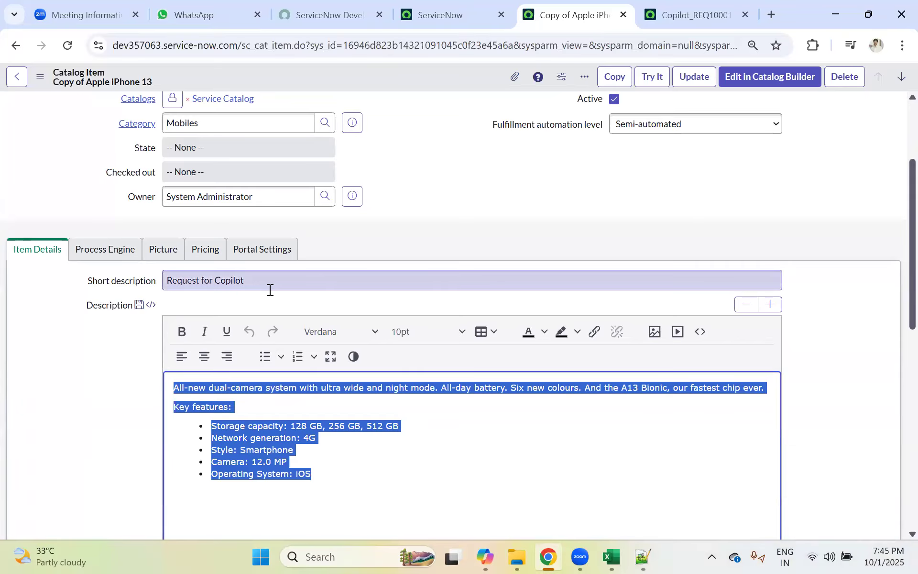
key(BackSpace)
click(145, 282)
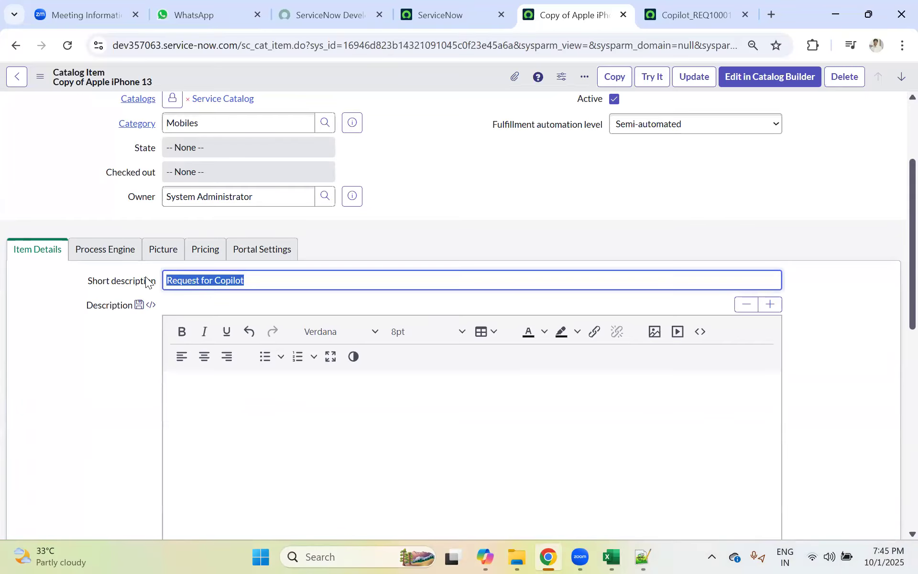
click(205, 381)
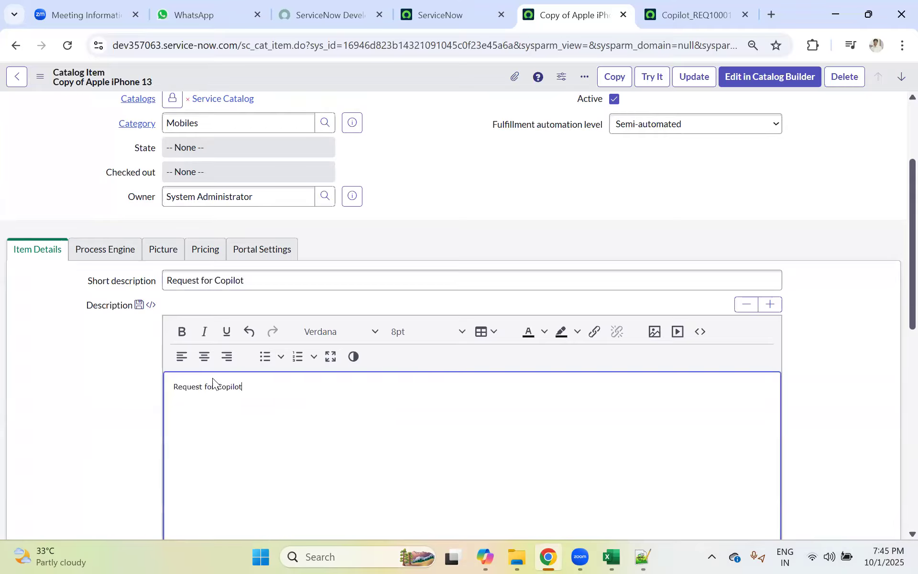
Review the copied item's process engine, picture, pricing and portal settings.
scroll(180, 222, up, 3)
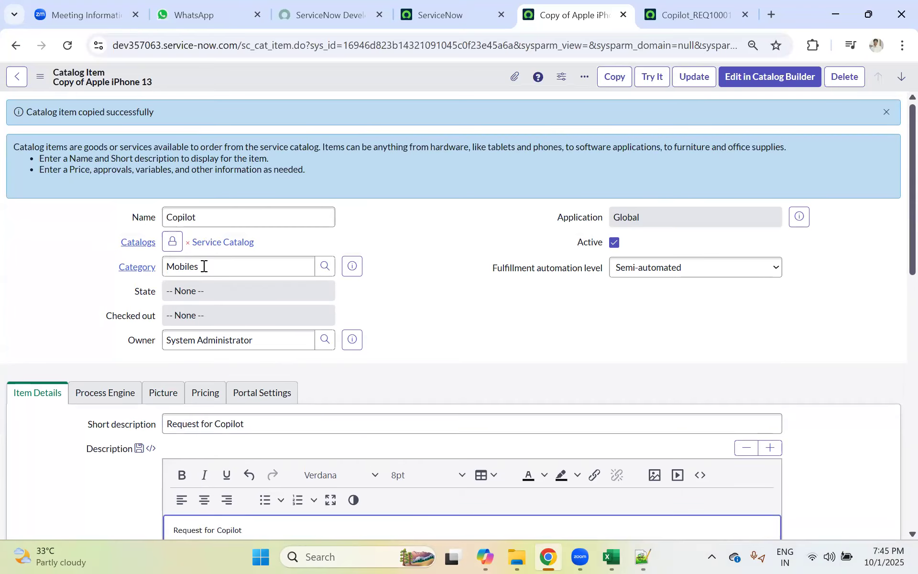
scroll(204, 305, down, 10)
scroll(184, 296, up, 9)
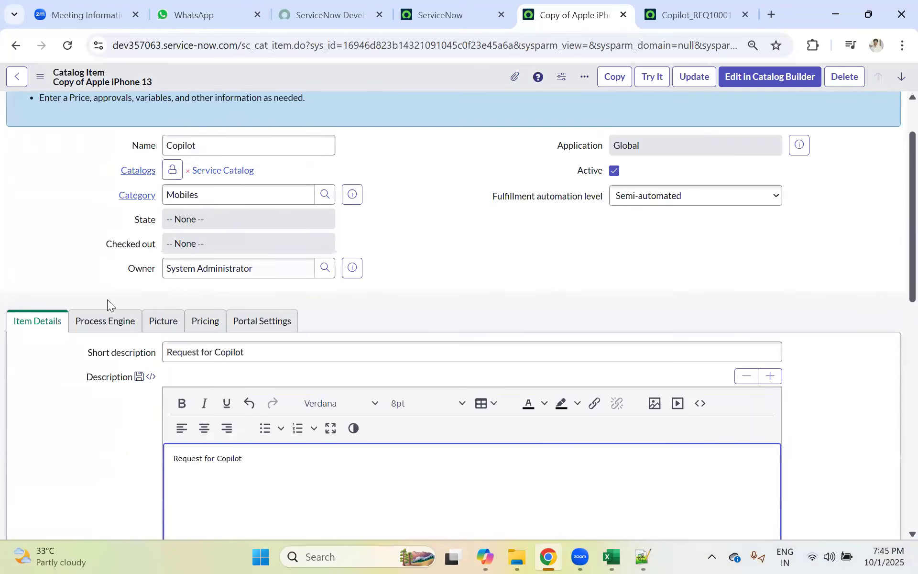
click(106, 324)
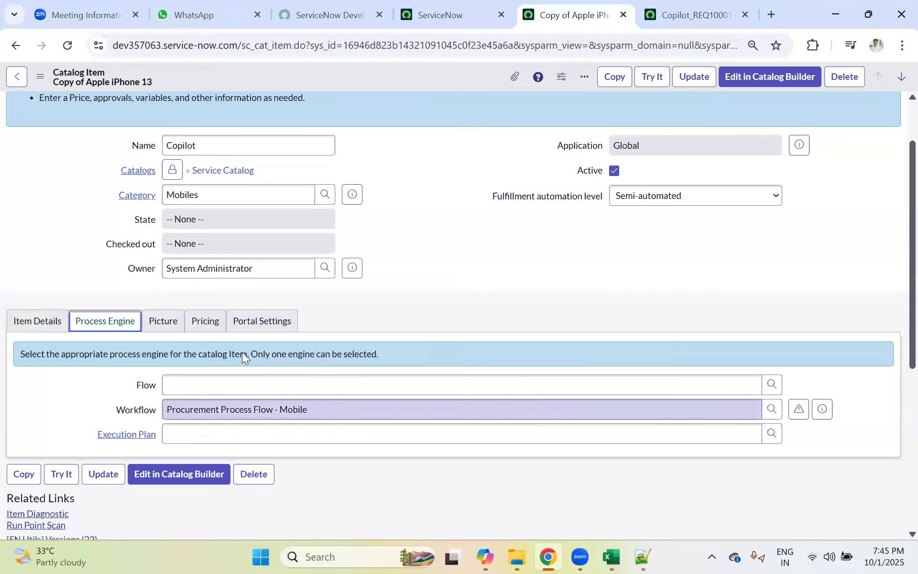
click(173, 325)
click(203, 322)
click(239, 322)
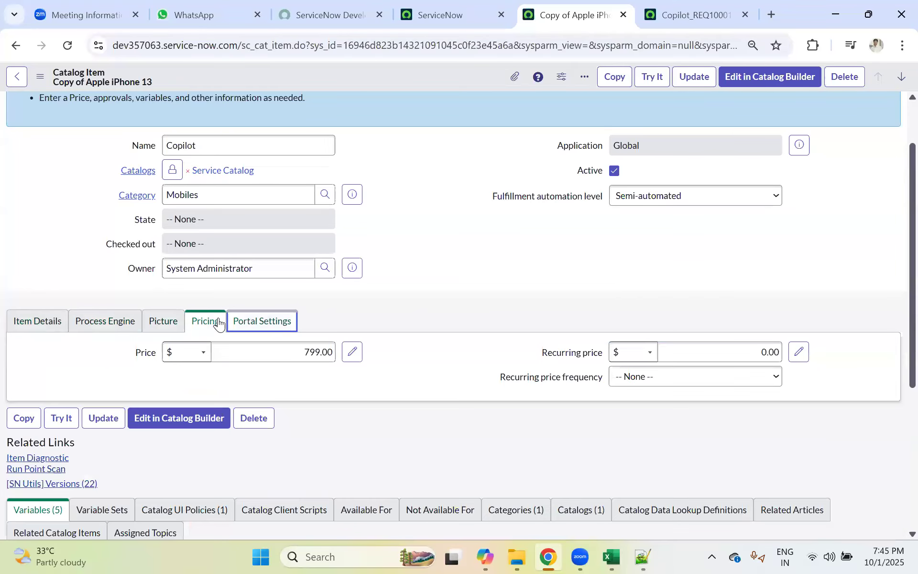
Delete the iPhone picture from the copied catalog item, leaving its icon in place.
click(163, 324)
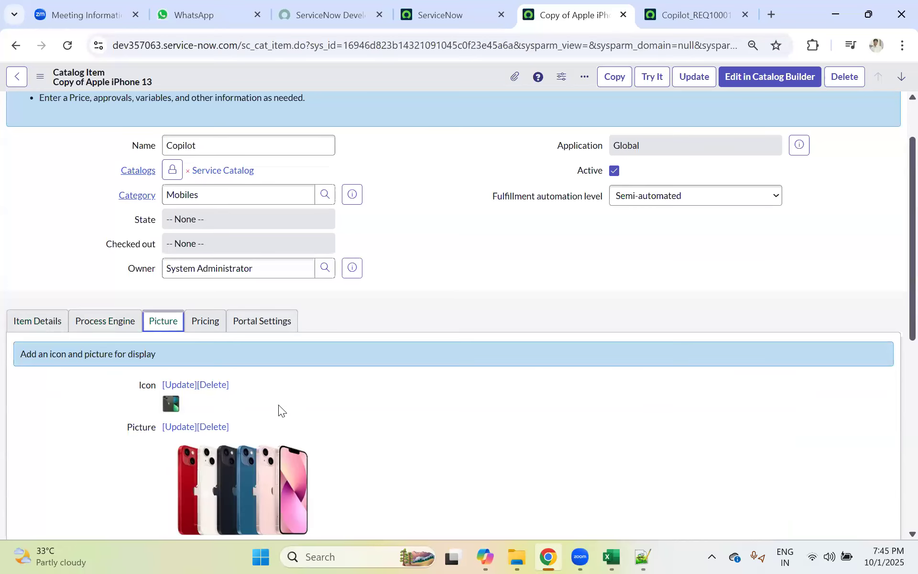
click(212, 427)
scroll(205, 373, down, 3)
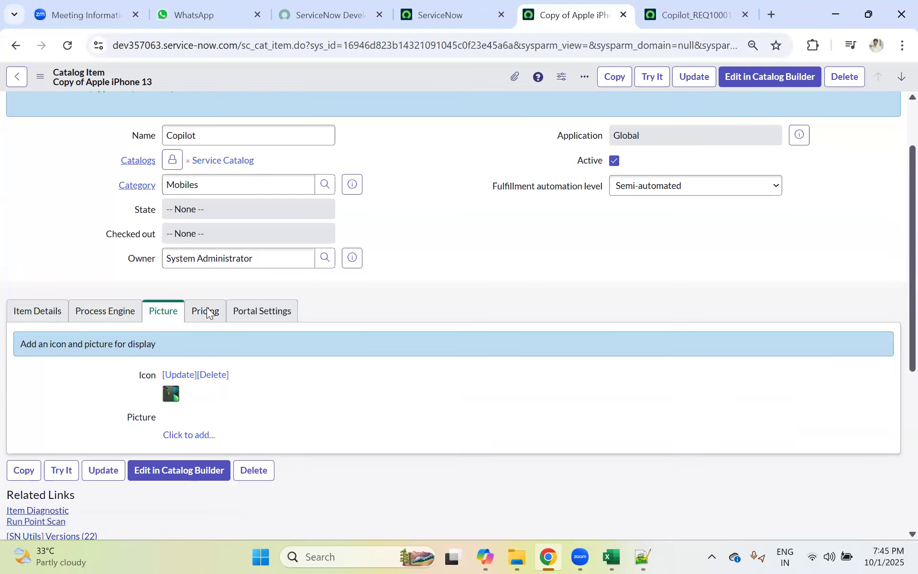
Search Google Images for copilot in a new browser tab.
click(749, 7)
key(ctrl+t)
text(copilot)
key(BackSpace)
text(t s)
key(BackSpace)
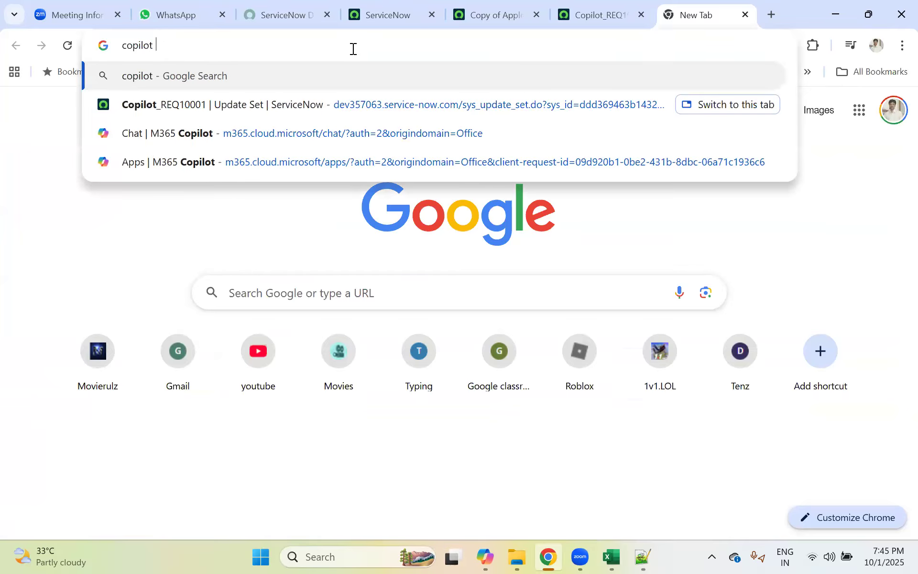
key(Return)
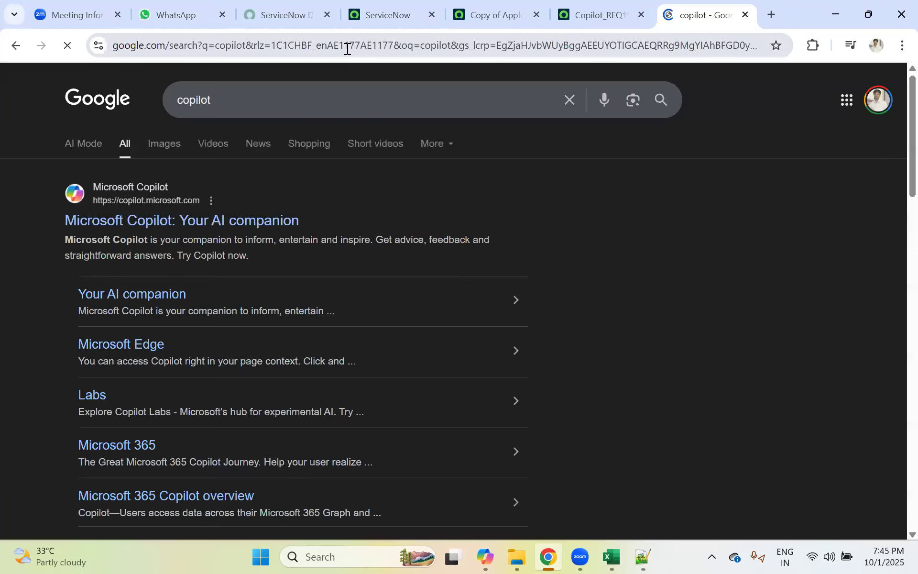
click(172, 151)
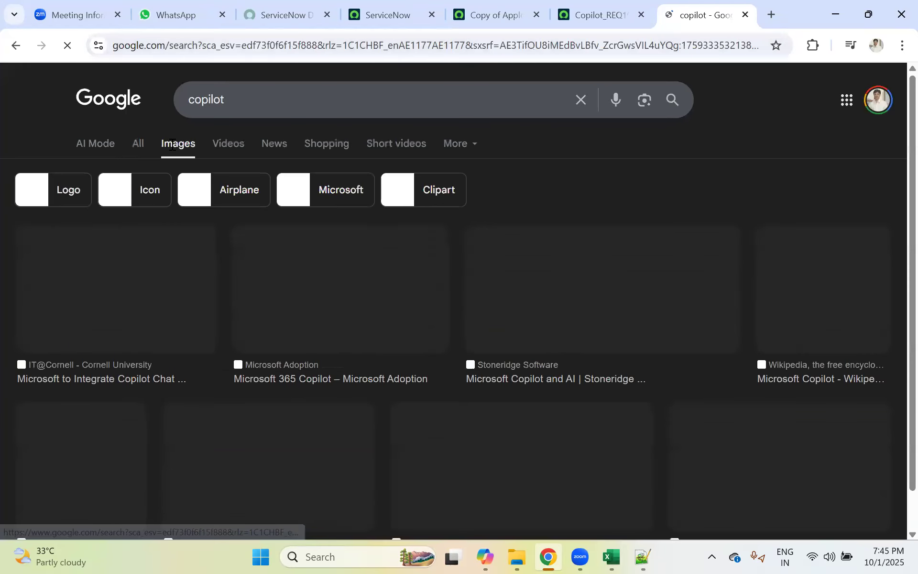
Save the Stoneridge Software Copilot logo image to the Pictures folder as a JPEG named download.
right_click(616, 278)
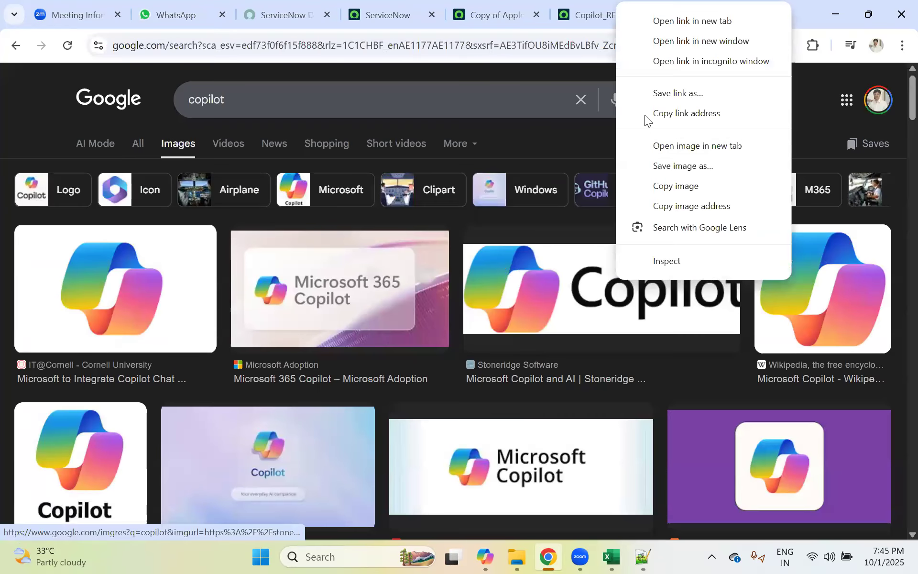
click(682, 167)
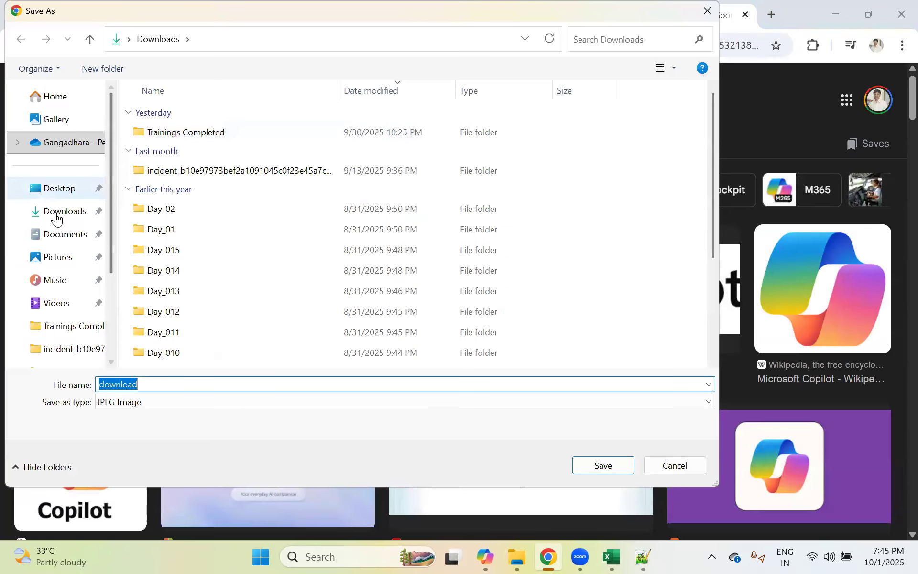
click(61, 236)
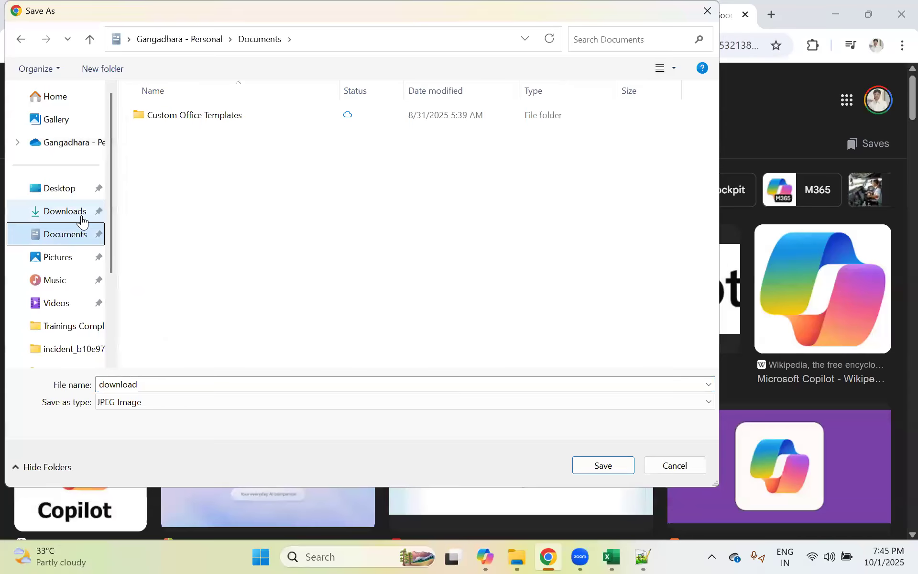
click(65, 258)
click(604, 466)
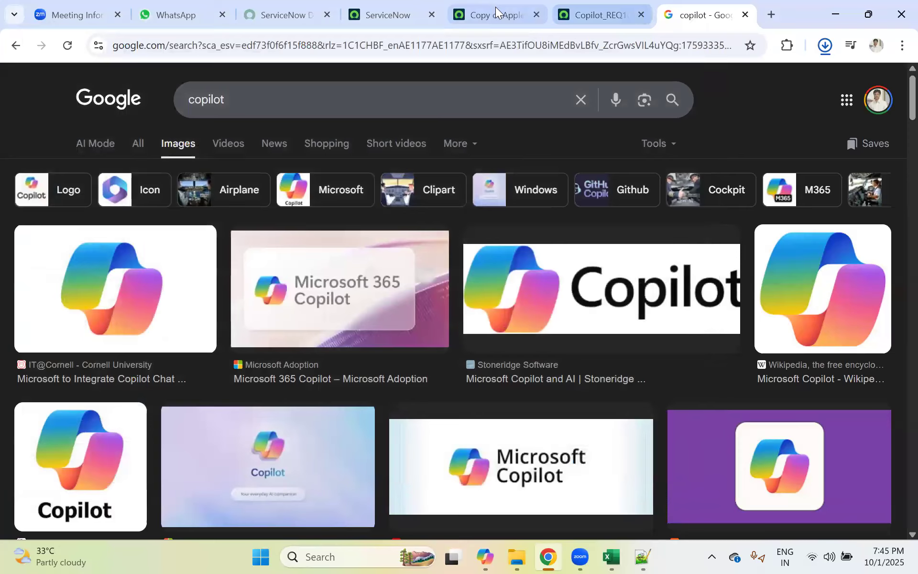
Upload the download image from the Pictures folder as the copied catalog item's picture.
click(496, 7)
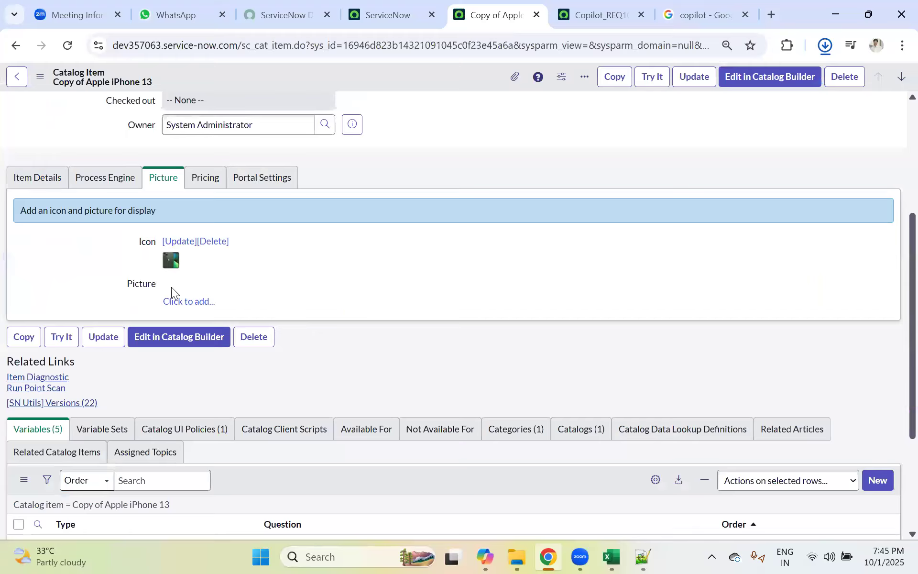
click(180, 302)
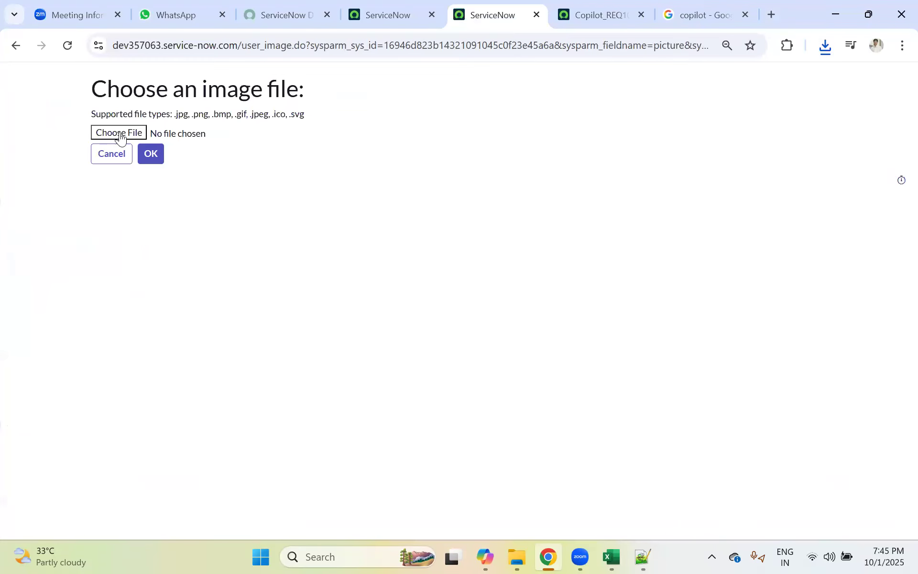
click(119, 134)
click(57, 259)
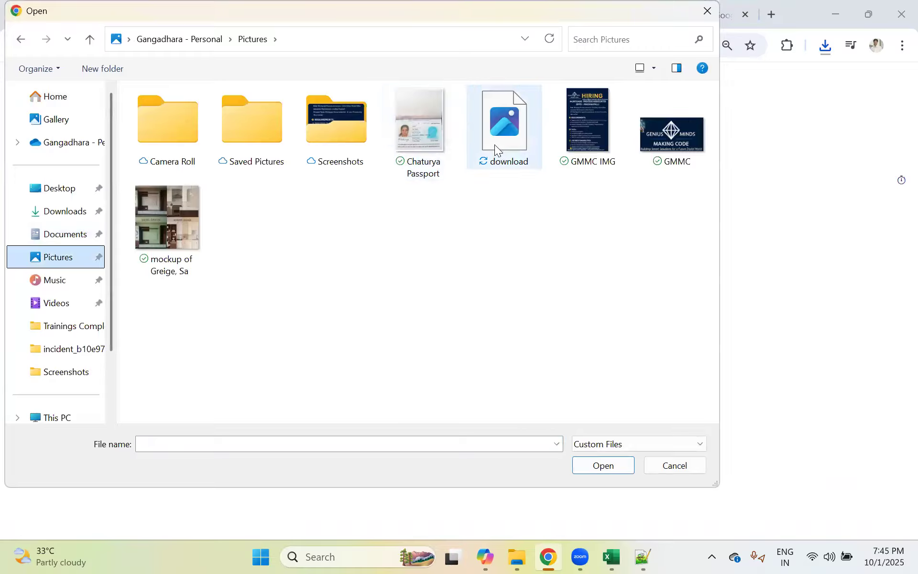
click(505, 133)
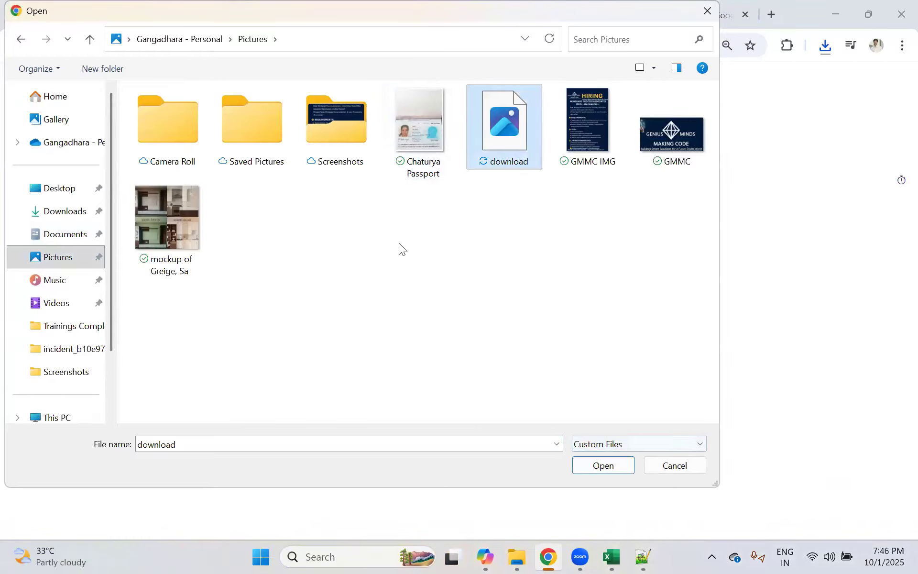
click(293, 229)
right_click(333, 239)
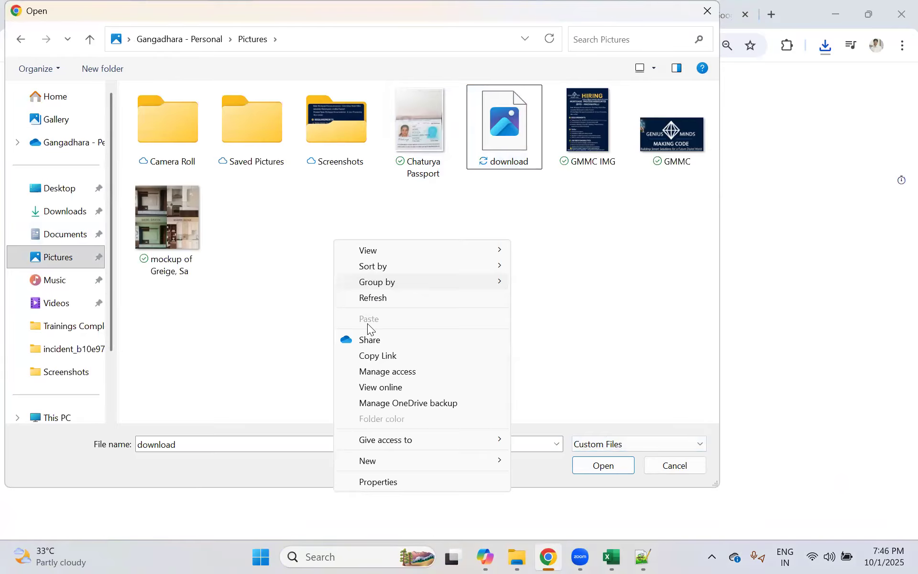
click(372, 298)
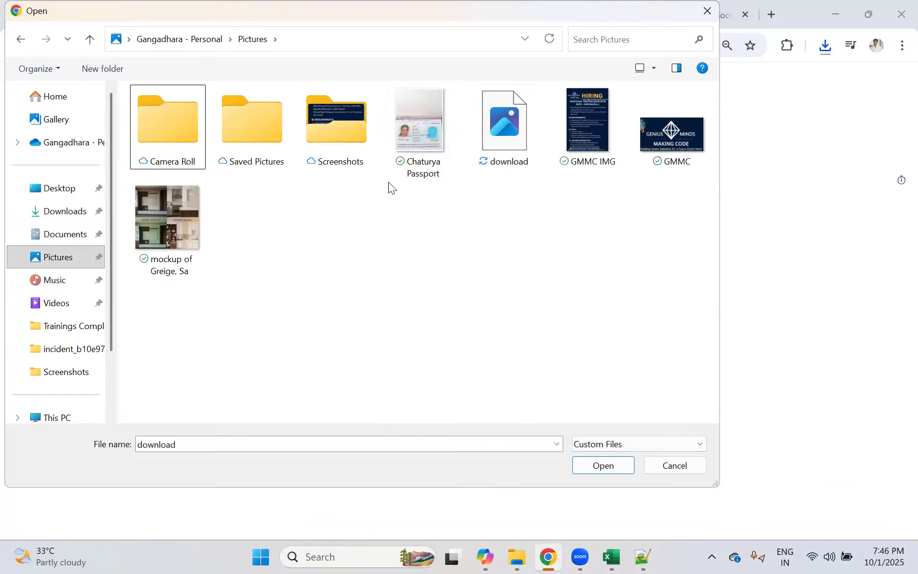
click(510, 142)
click(593, 469)
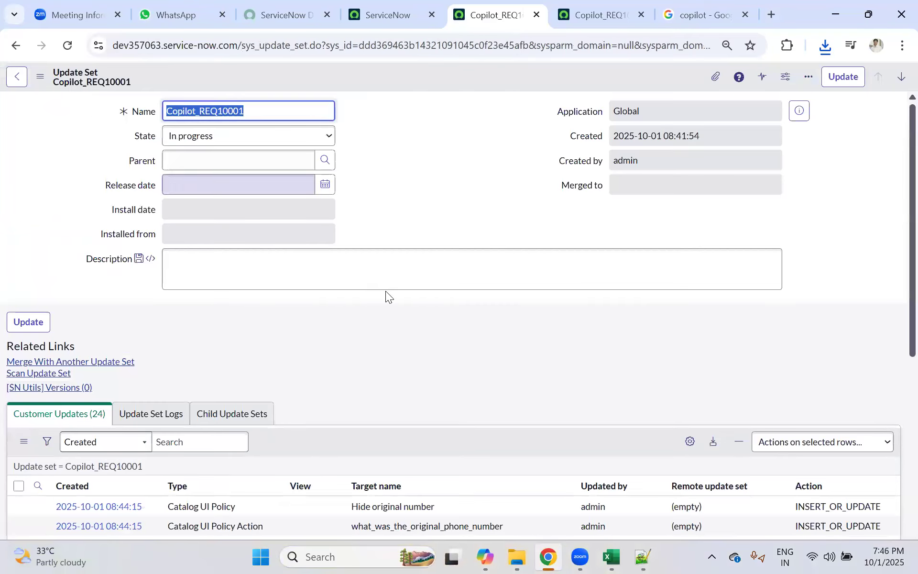
Compare the two open Copilot_REQ10001 update set pages and close the duplicate one.
scroll(383, 295, down, 3)
click(598, 14)
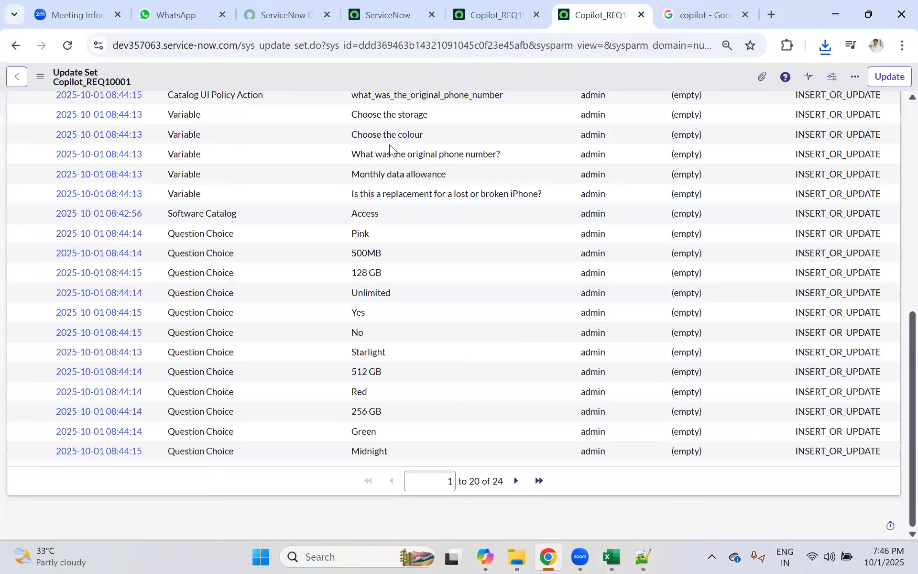
click(497, 15)
scroll(377, 133, up, 3)
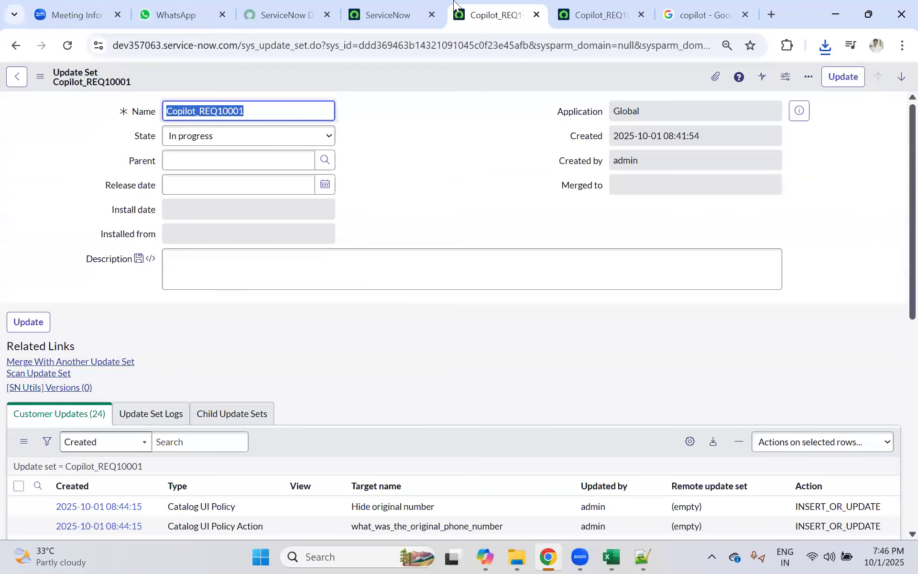
click(388, 14)
click(584, 11)
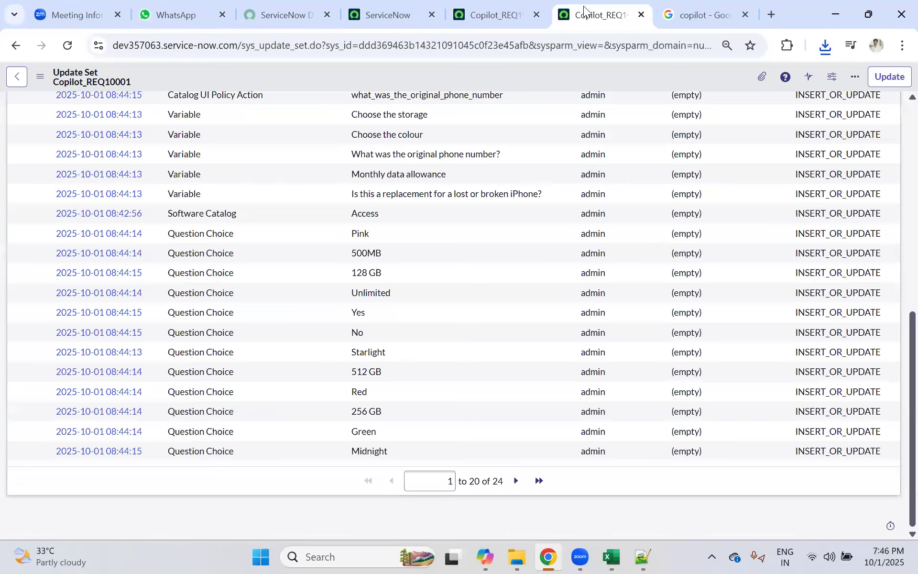
click(642, 14)
click(498, 15)
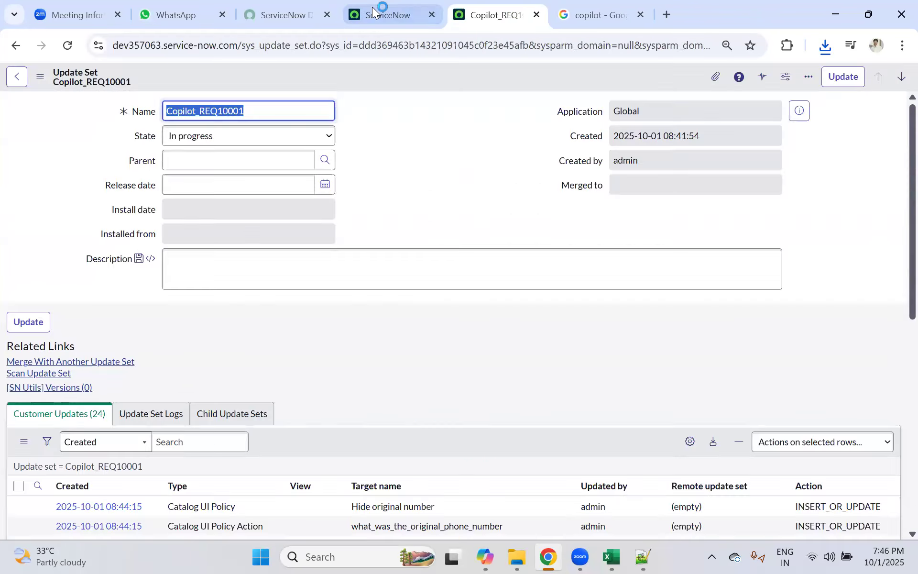
Open the Maintain Items list separately, sort it by most recently updated and open the Copilot catalog item.
click(388, 15)
click(139, 80)
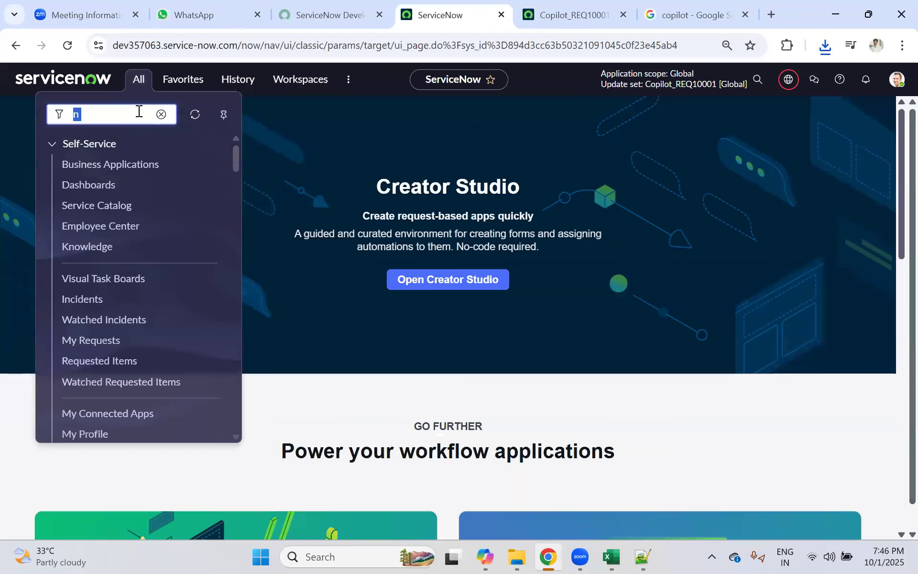
text(item)
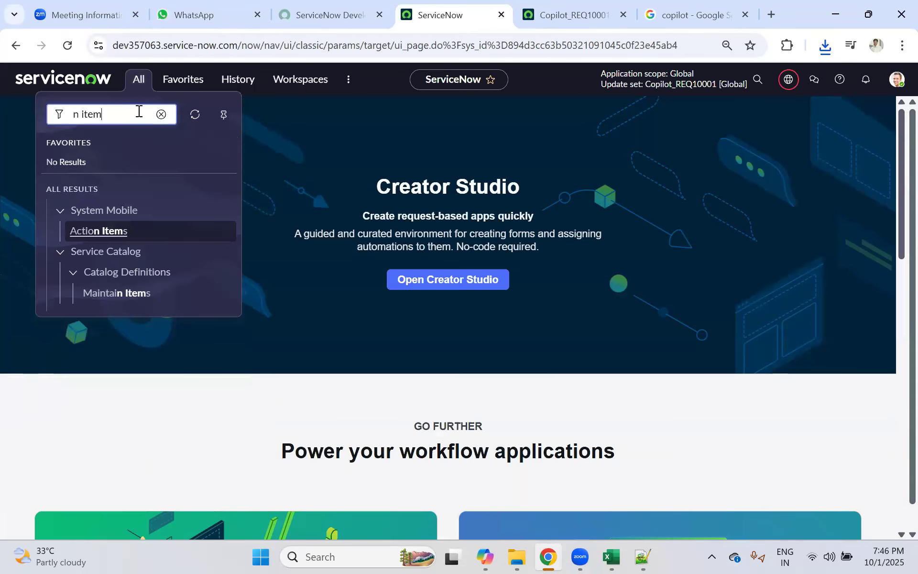
middle_click(115, 292)
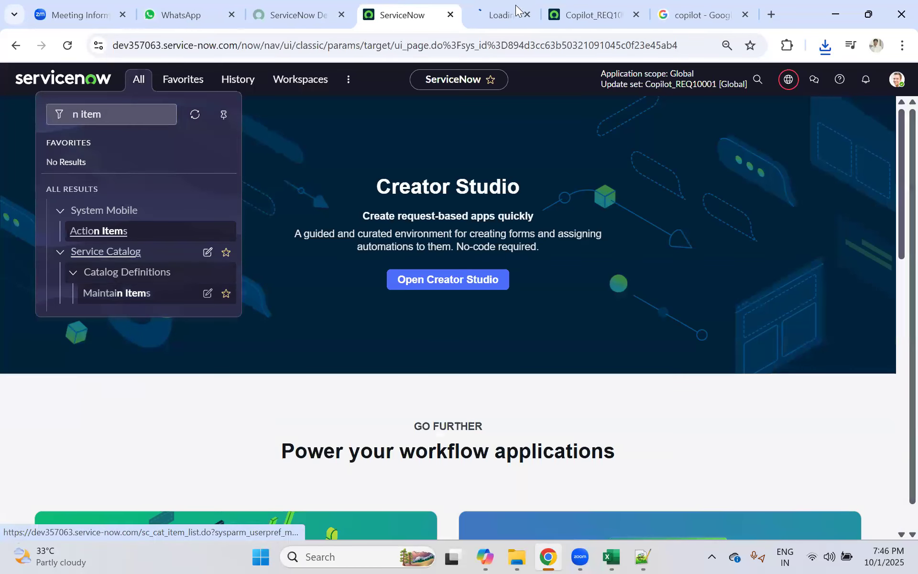
key(ctrl+Tab)
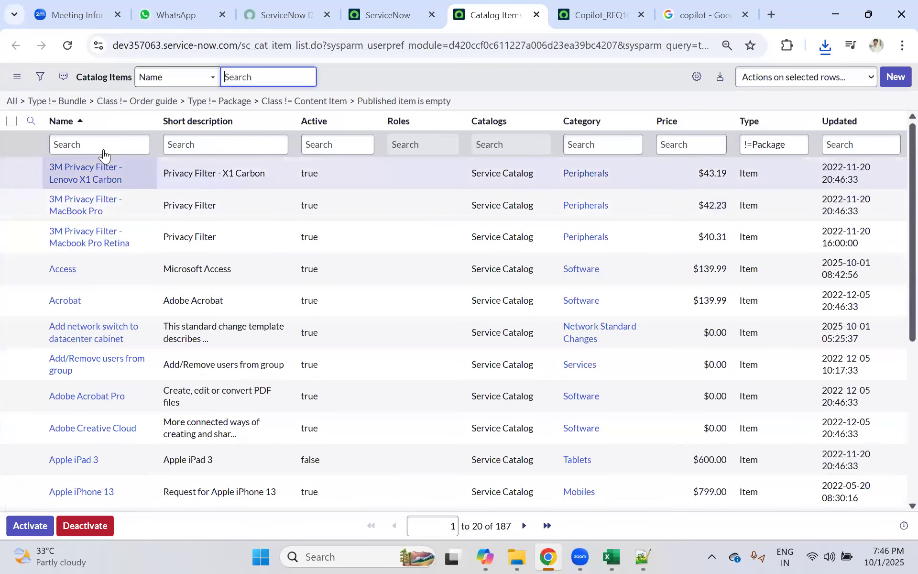
click(833, 125)
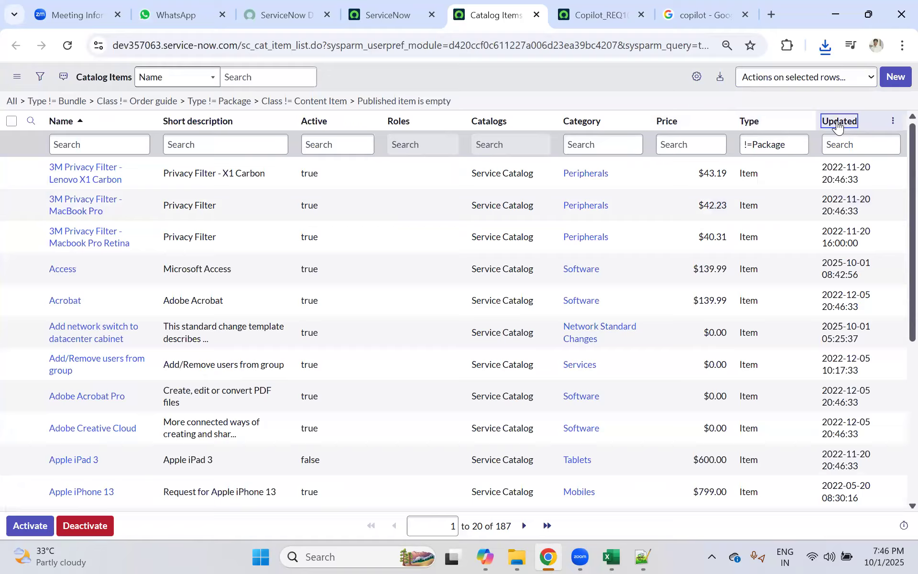
click(68, 176)
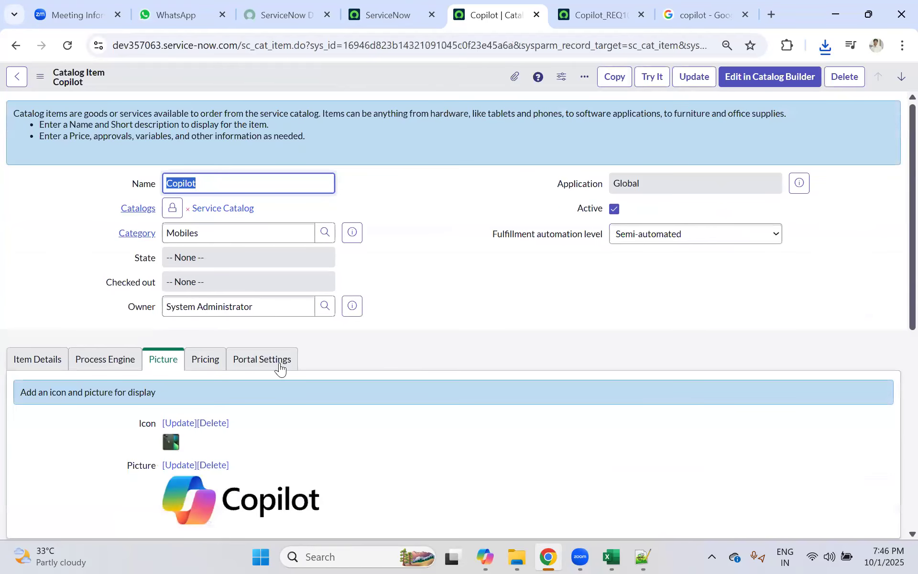
Set the Copilot item's price to $1,000.
scroll(268, 363, down, 1)
click(205, 289)
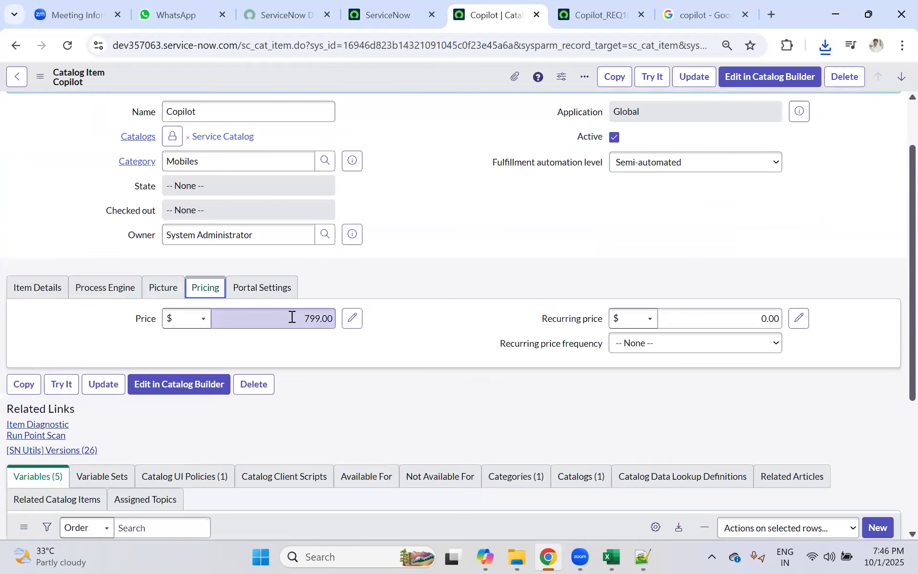
double_click(309, 314)
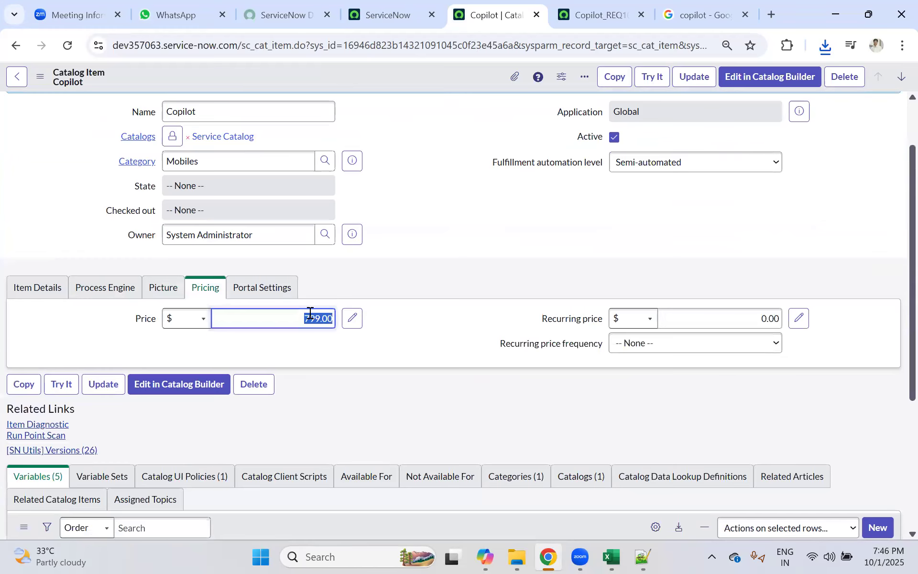
text(1,)
text(000)
Set the recurring price to $100 with an Annually frequency and save the Copilot item.
click(755, 319)
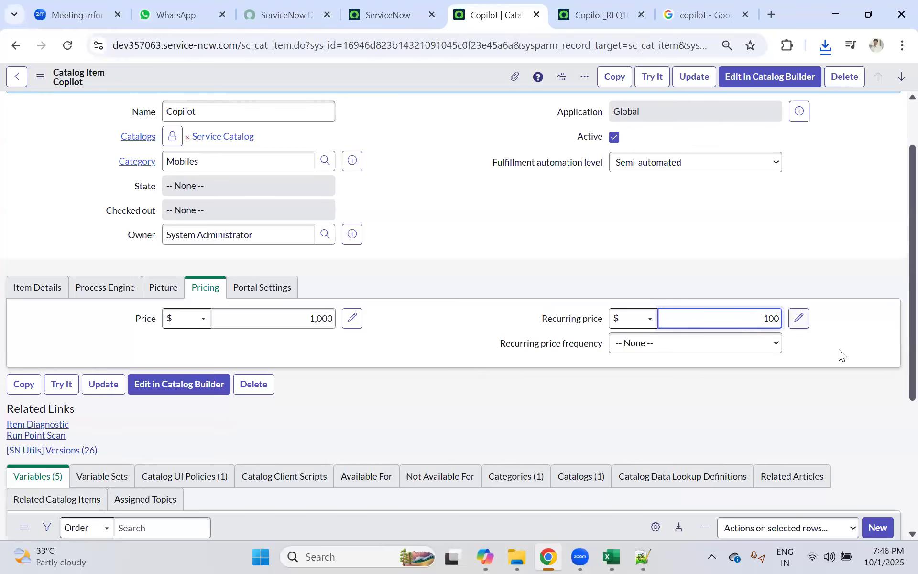
click(659, 352)
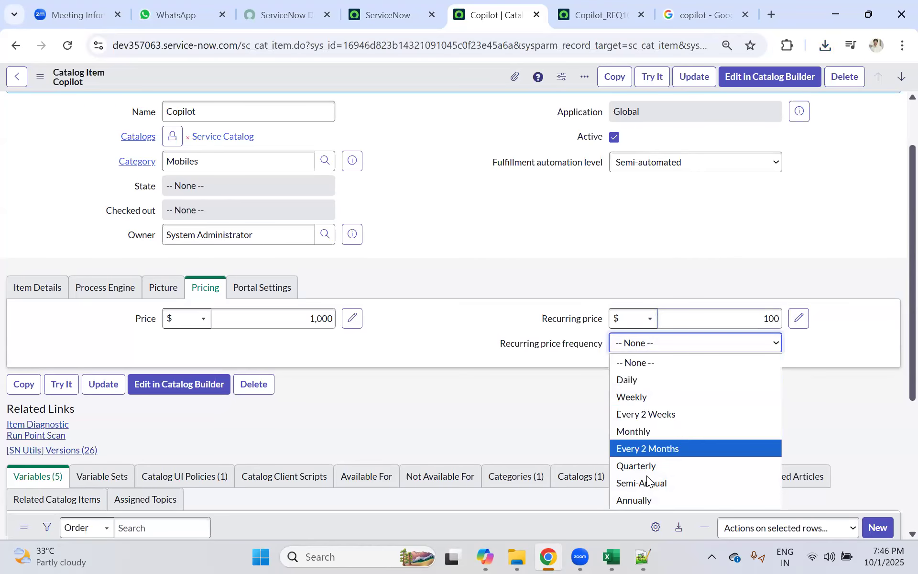
click(643, 500)
right_click(456, 73)
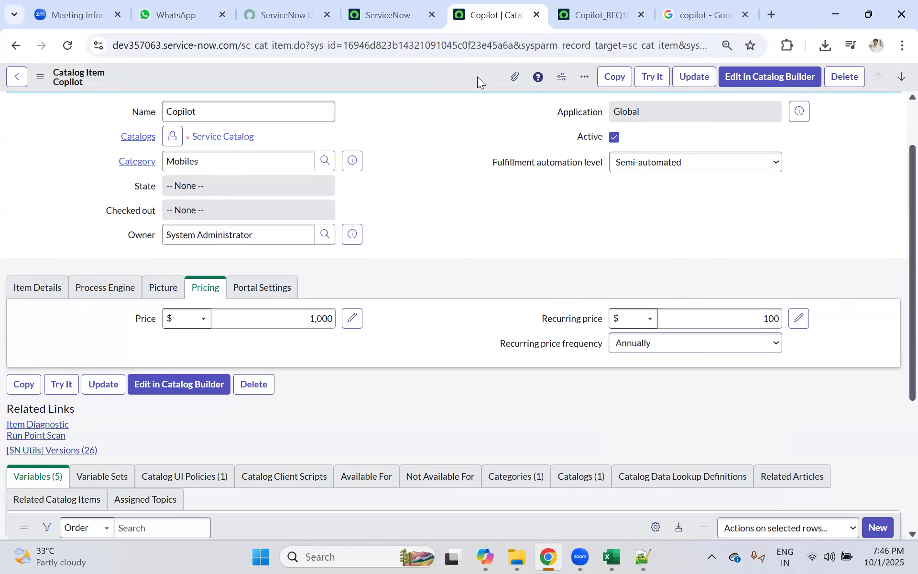
click(478, 80)
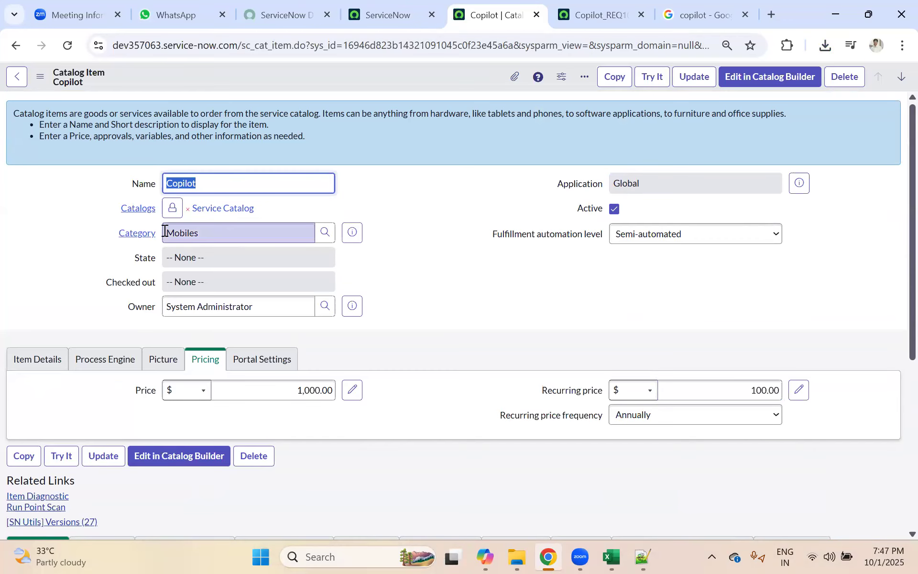
Review the Copilot item's category, item descriptions and assigned process engine workflow.
drag(165, 231, 246, 226)
scroll(242, 232, down, 5)
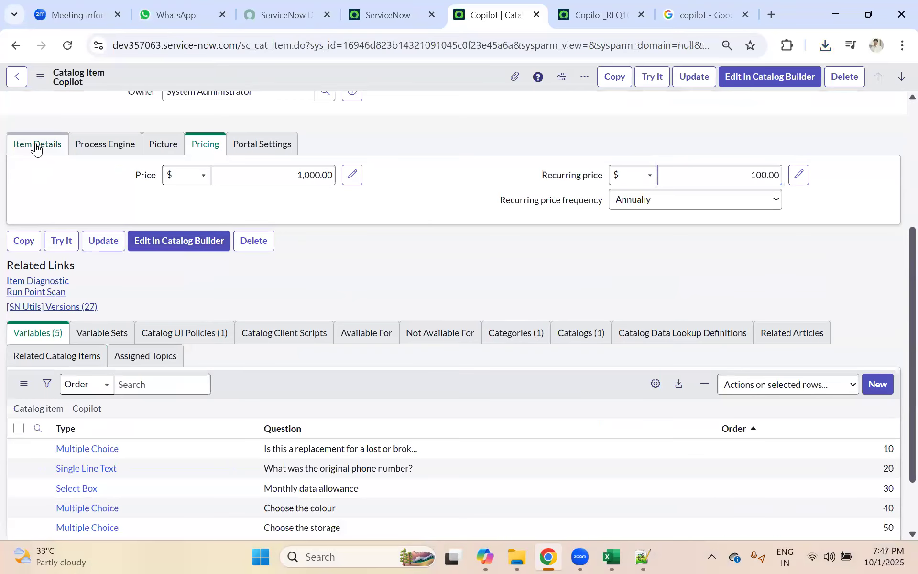
click(35, 146)
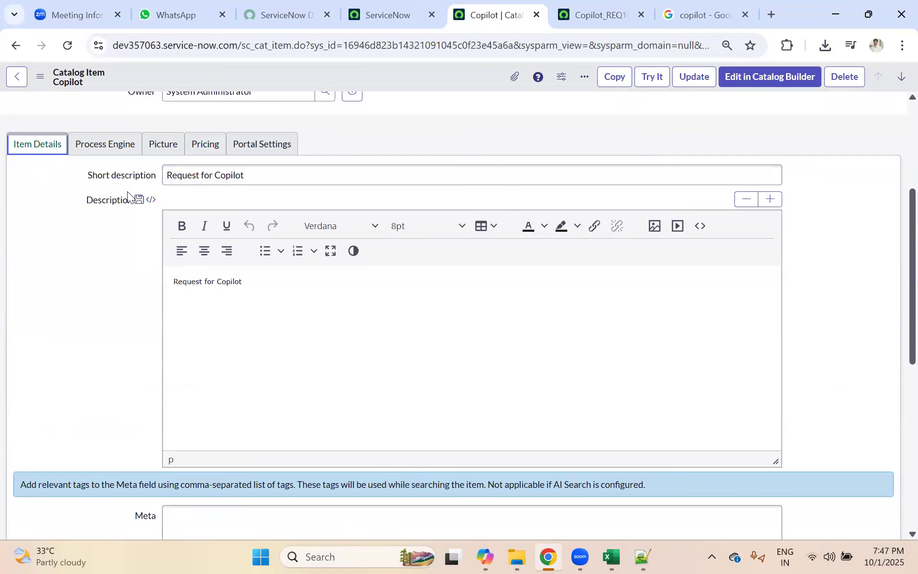
click(105, 145)
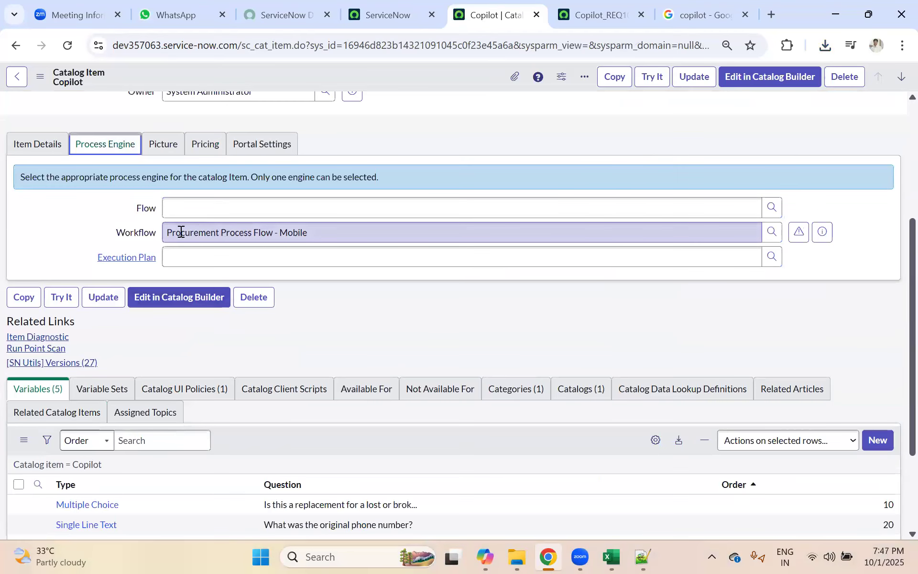
Review the Copilot item's pricing, portal settings and available request methods.
click(181, 159)
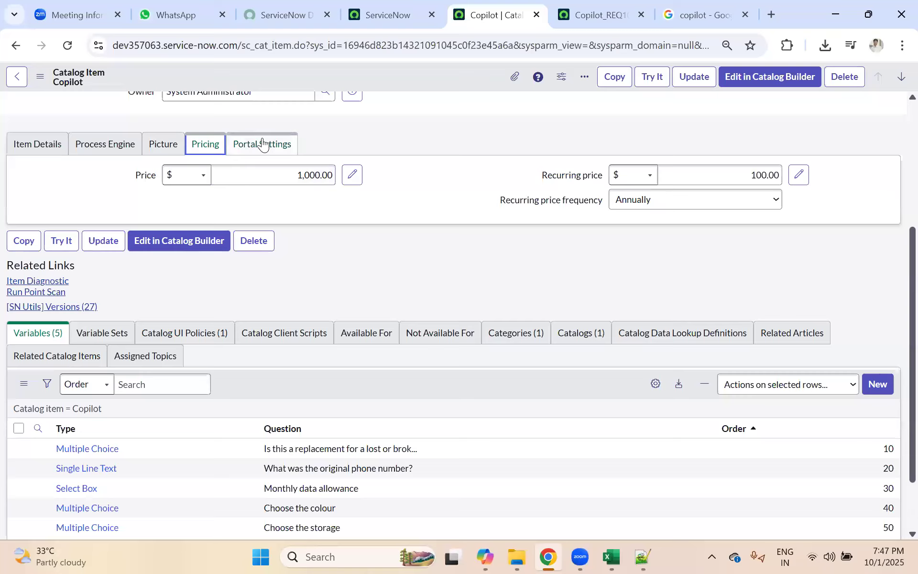
click(263, 144)
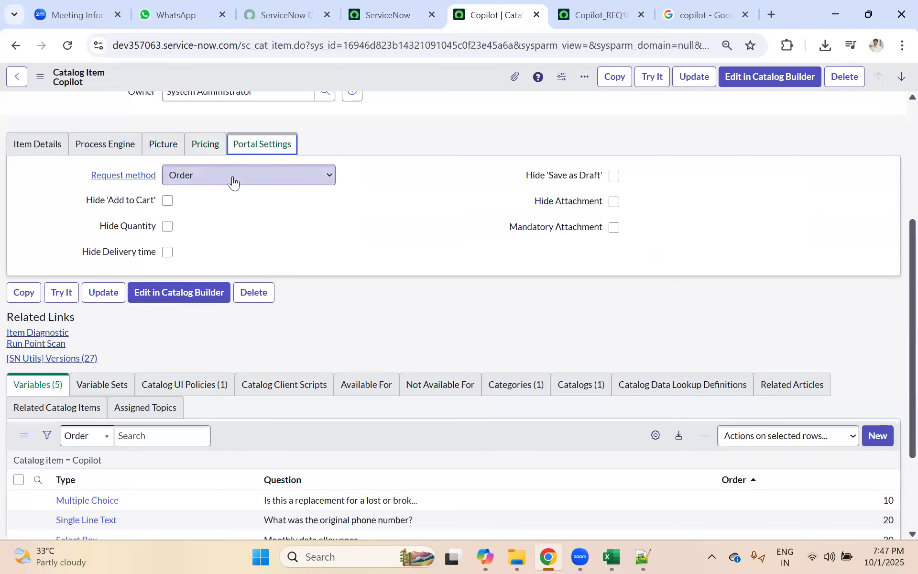
click(233, 180)
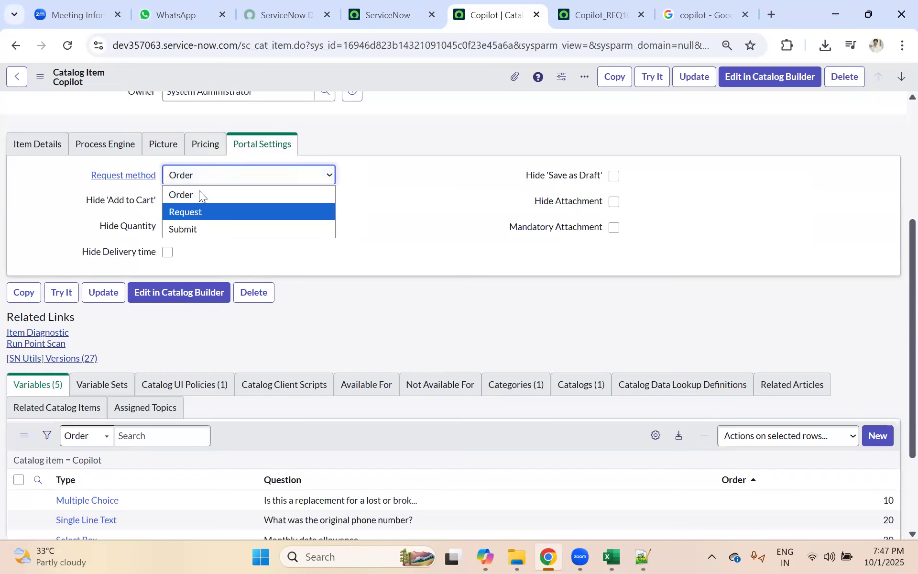
Duplicate the update set's browser tab and load the instance's Service Portal home page (/sp) in the copy.
click(589, 15)
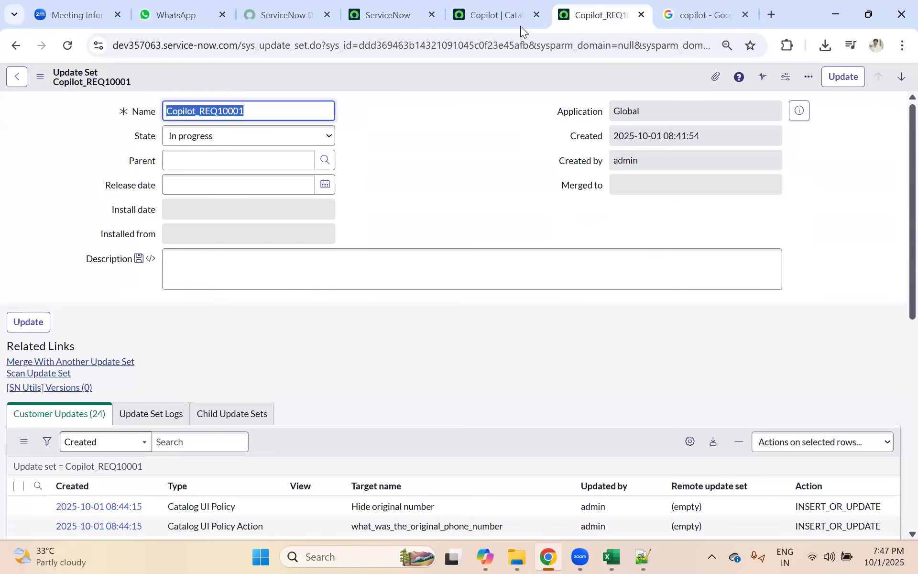
click(297, 49)
right_click(593, 20)
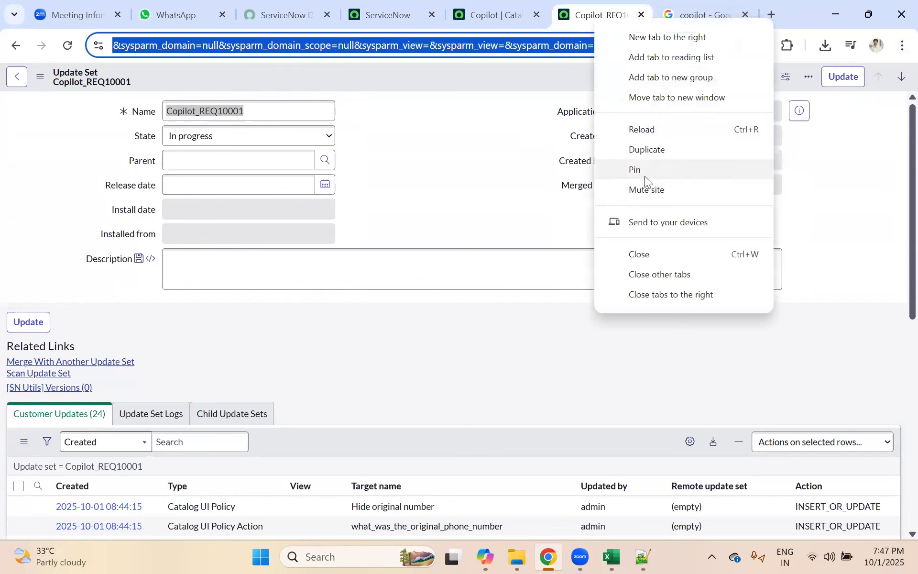
click(643, 149)
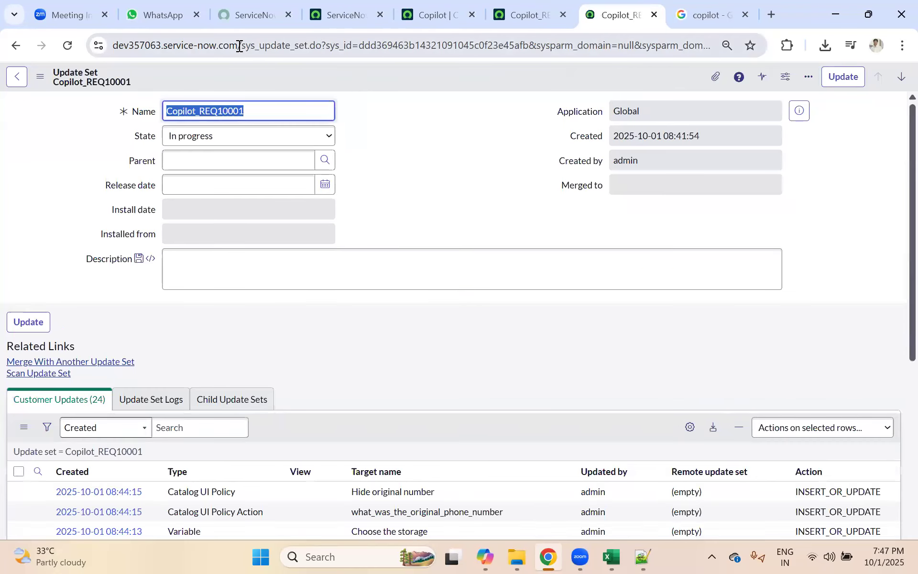
drag(239, 45, 896, 48)
key(BackSpace)
key(Delete)
key(Delete)
key(Delete)
key(Delete)
key(Delete)
key(Delete)
key(Delete)
key(Delete)
key(Delete)
key(Delete)
key(Delete)
key(Delete)
key(Delete)
key(Delete)
key(Delete)
key(Delete)
key(Delete)
key(Delete)
key(Delete)
key(Delete)
key(Delete)
key(Delete)
key(Delete)
key(Delete)
key(Delete)
key(Delete)
key(Delete)
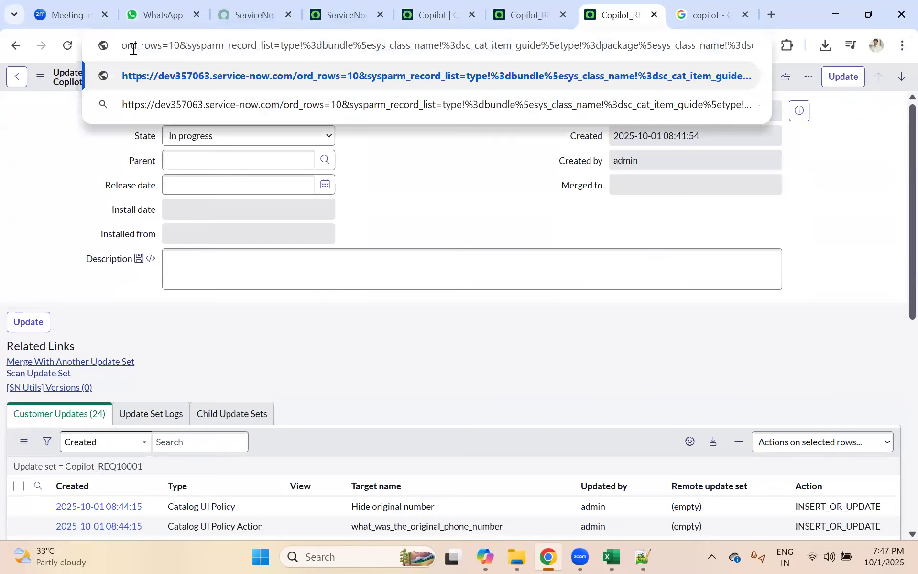
drag(132, 48, 899, 43)
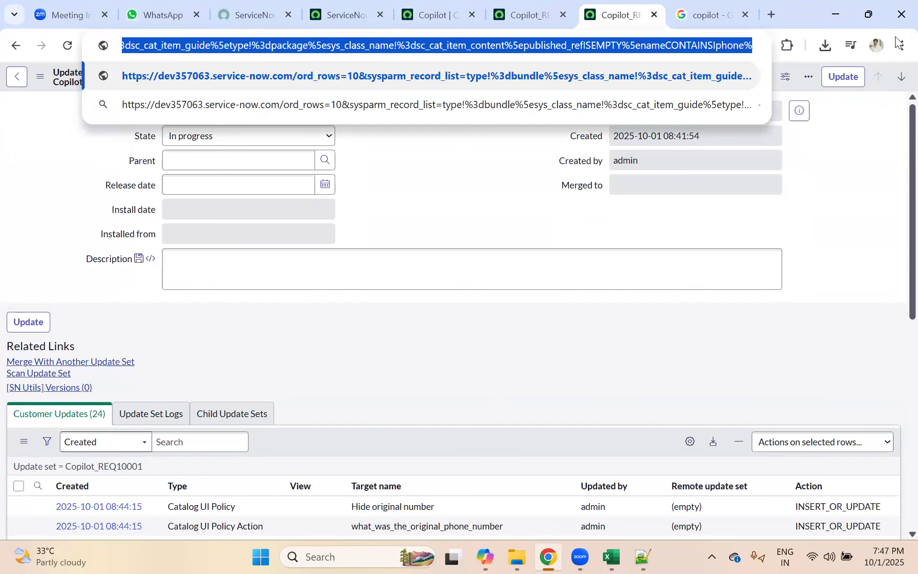
key(Delete)
key(Delete)
key(Delete)
key(Delete)
key(Delete)
key(Delete)
key(Delete)
key(Delete)
key(Delete)
key(Delete)
key(Delete)
key(Delete)
key(Delete)
key(Delete)
key(Delete)
key(Delete)
key(Delete)
key(Delete)
key(Delete)
key(Delete)
key(Delete)
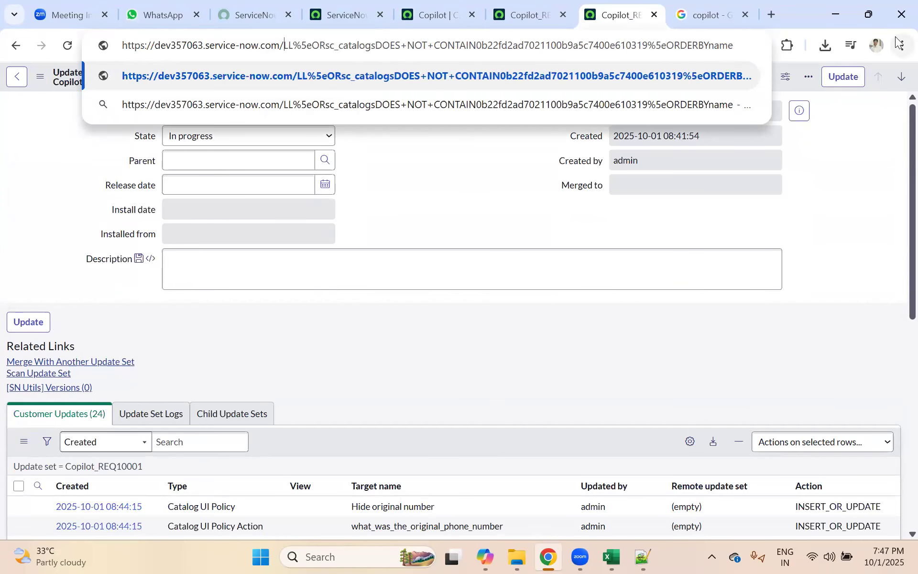
key(Delete)
key(Delete)
key(Delete)
key(Delete)
key(Delete)
key(Delete)
key(Delete)
key(Delete)
key(Delete)
key(Delete)
key(Delete)
key(Delete)
key(Delete)
key(Delete)
key(Delete)
key(Delete)
key(Delete)
key(Delete)
key(Delete)
key(Delete)
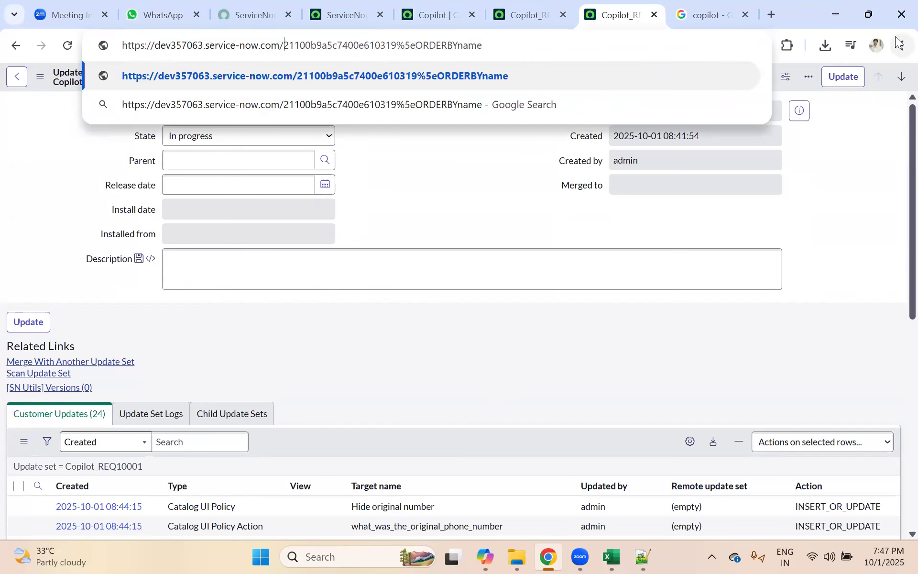
key(Delete)
key(Delete)
key(Delete)
key(Delete)
key(Delete)
key(Delete)
key(Delete)
key(Delete)
key(Delete)
key(Delete)
key(Delete)
key(Delete)
key(Delete)
text(sp)
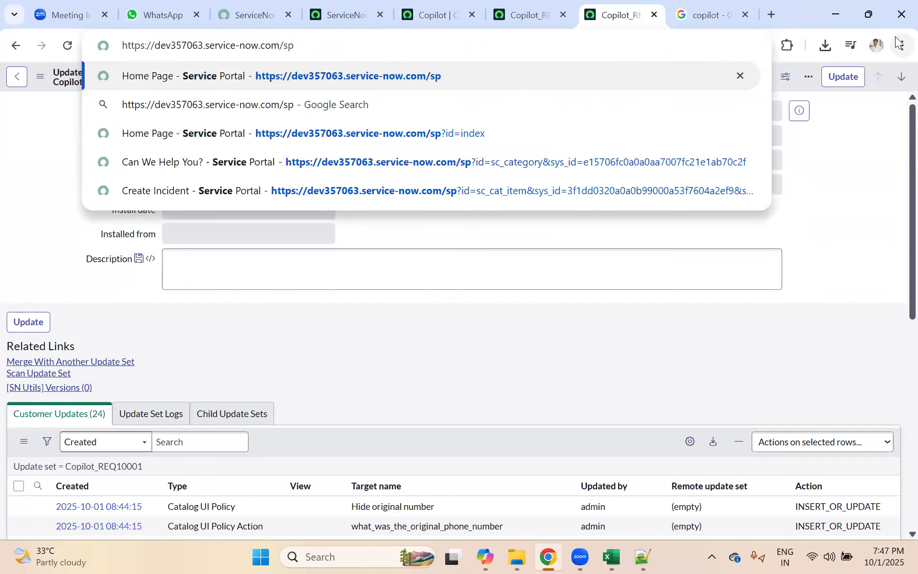
key(Return)
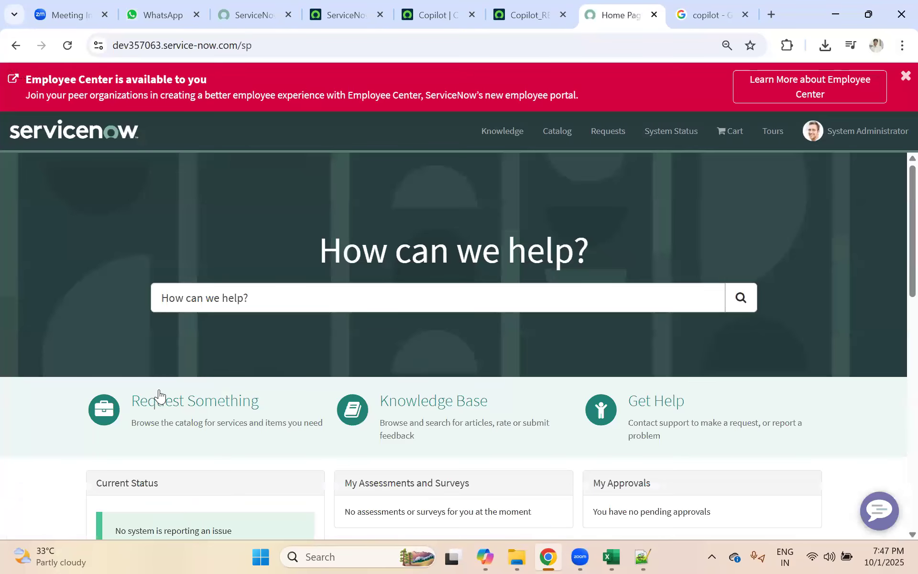
Browse the portal's service catalog through Peripherals to Hardware mobiles and view the Apple iPhone 13 order page.
click(180, 380)
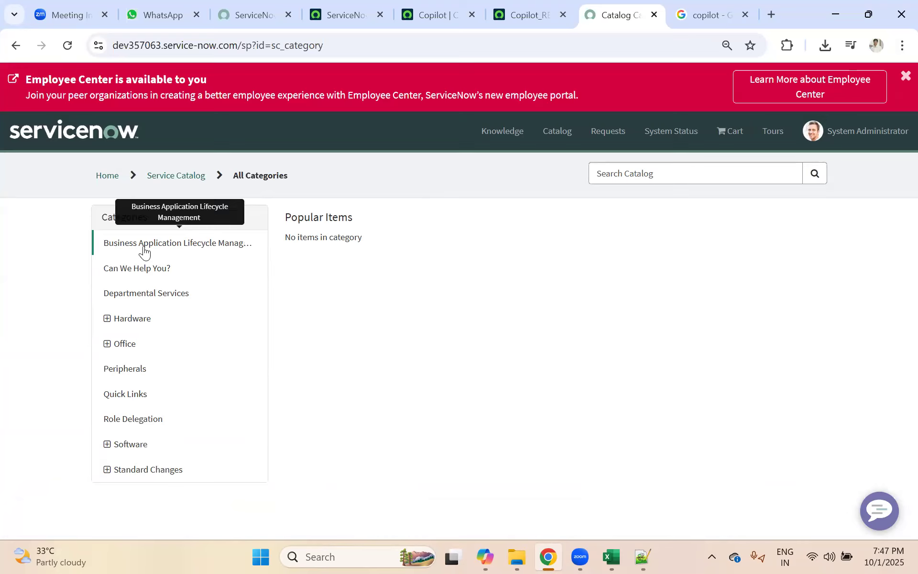
click(124, 369)
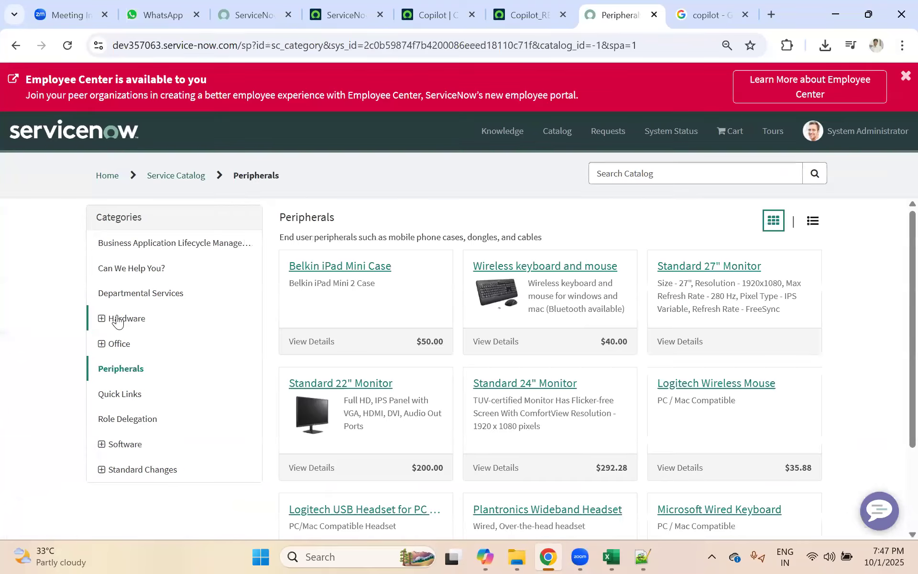
click(117, 319)
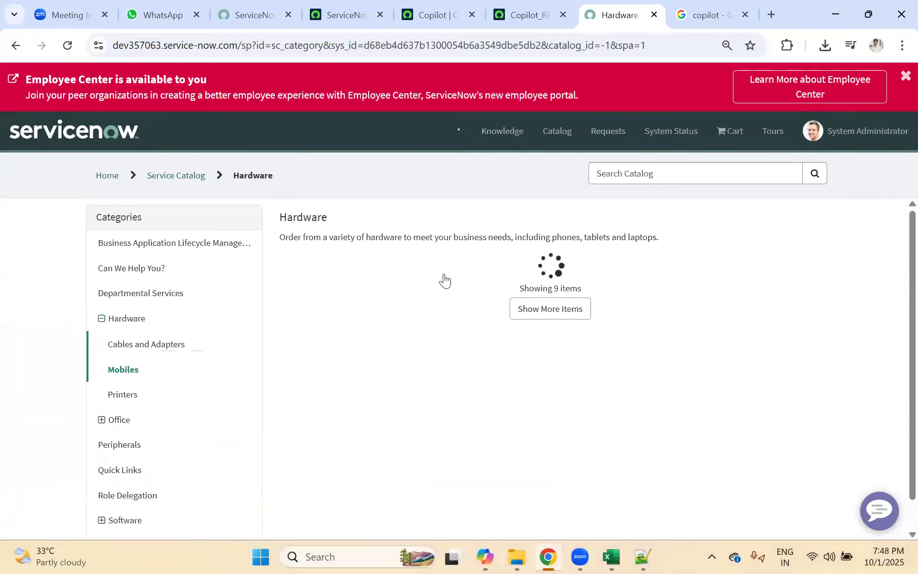
click(337, 268)
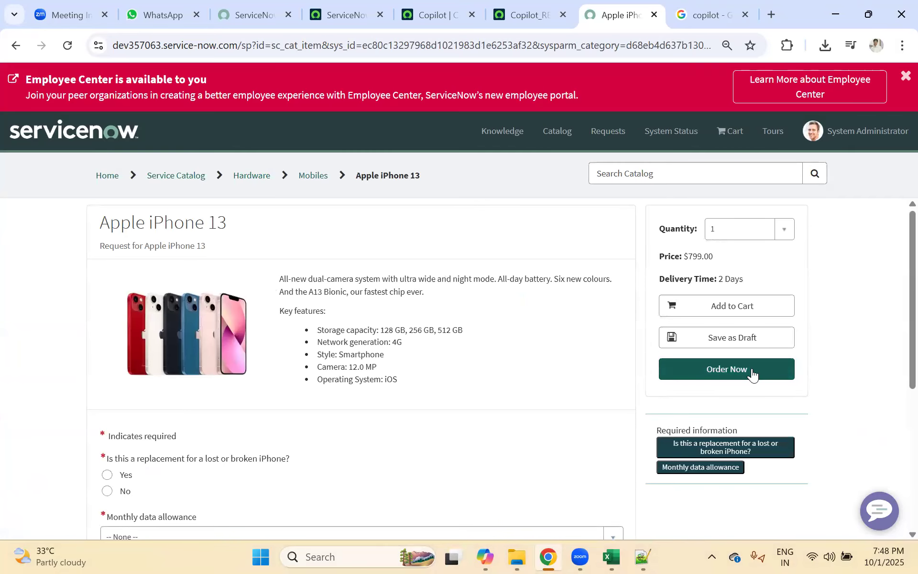
Set the Copilot catalog item's portal request method to Submit.
click(442, 8)
click(194, 180)
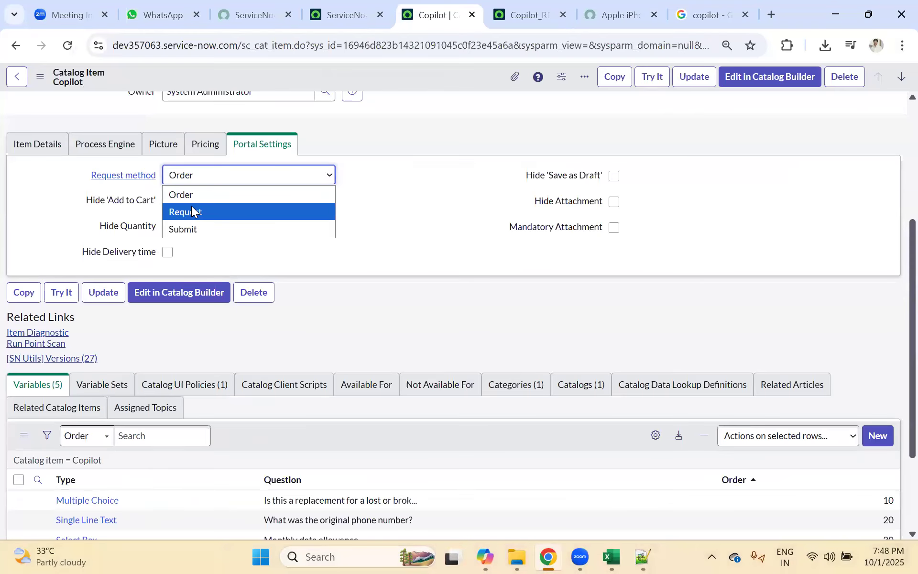
click(191, 207)
click(187, 177)
click(183, 230)
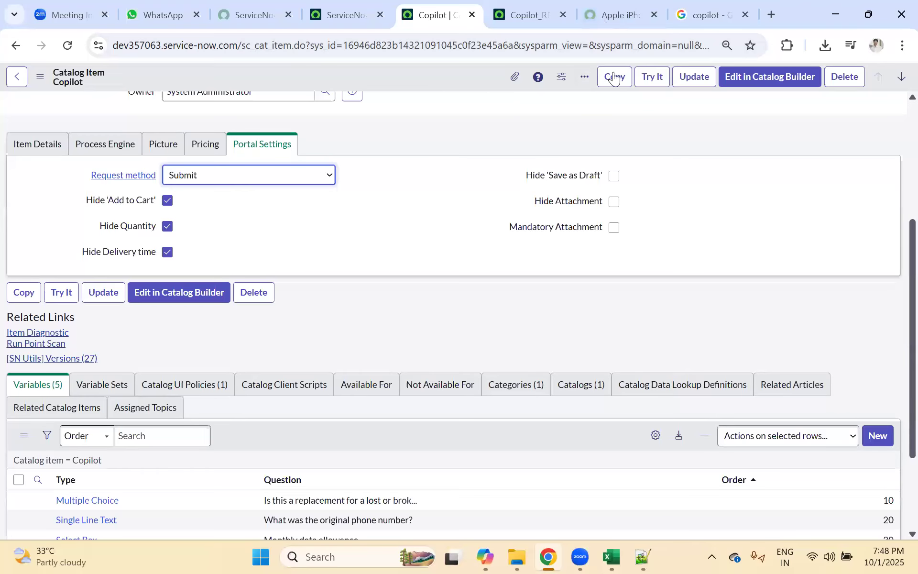
Compare the Apple iPhone 13 portal page's quantity, delivery, cart and draft options with the Copilot item's portal settings.
click(616, 15)
click(544, 18)
click(402, 21)
click(511, 10)
click(614, 14)
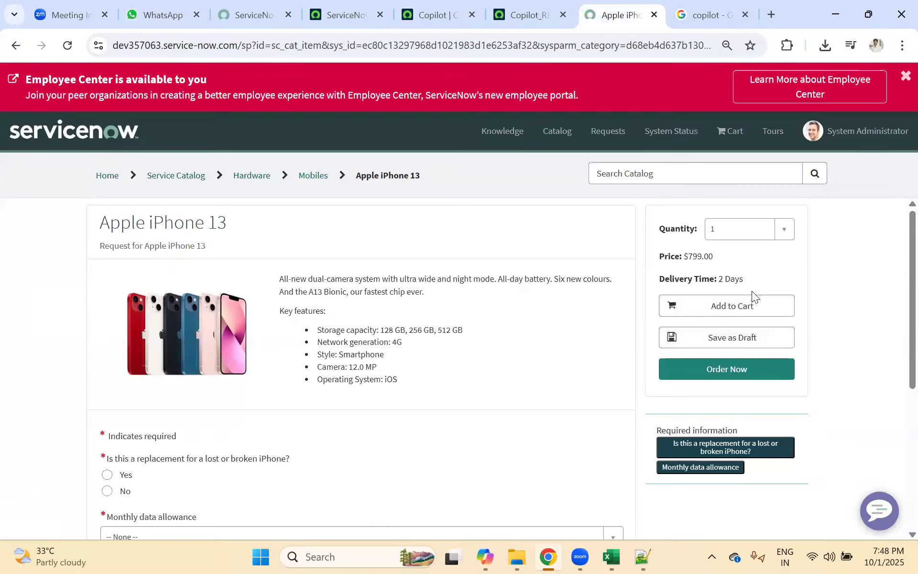
click(452, 21)
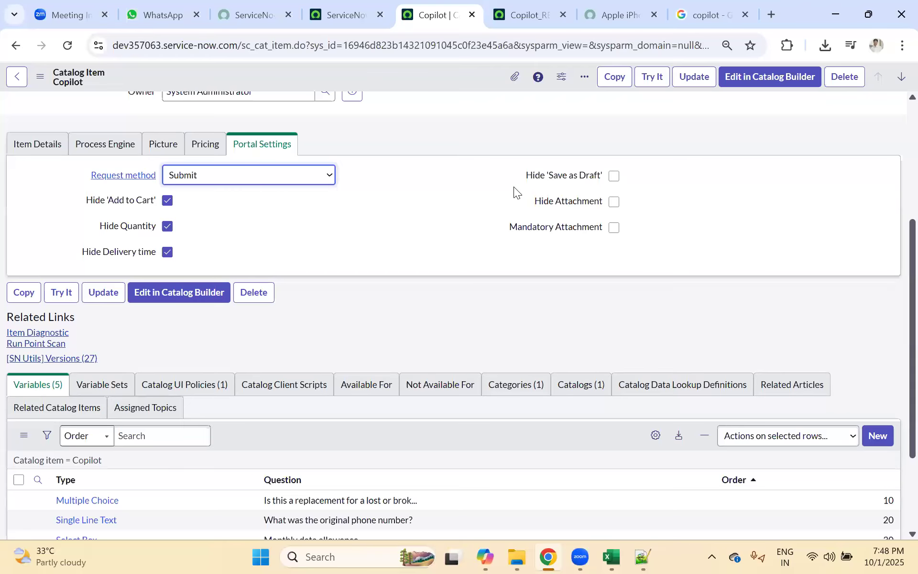
click(522, 13)
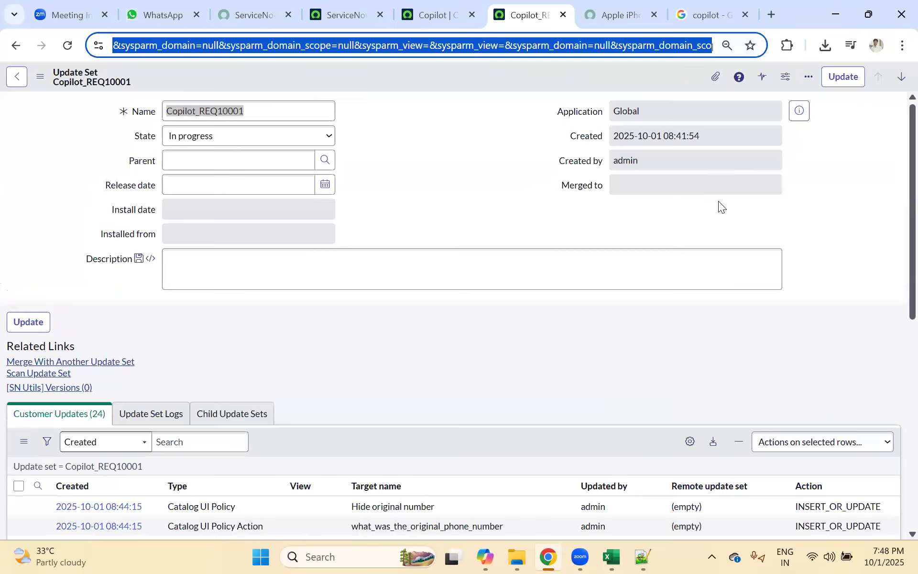
click(617, 15)
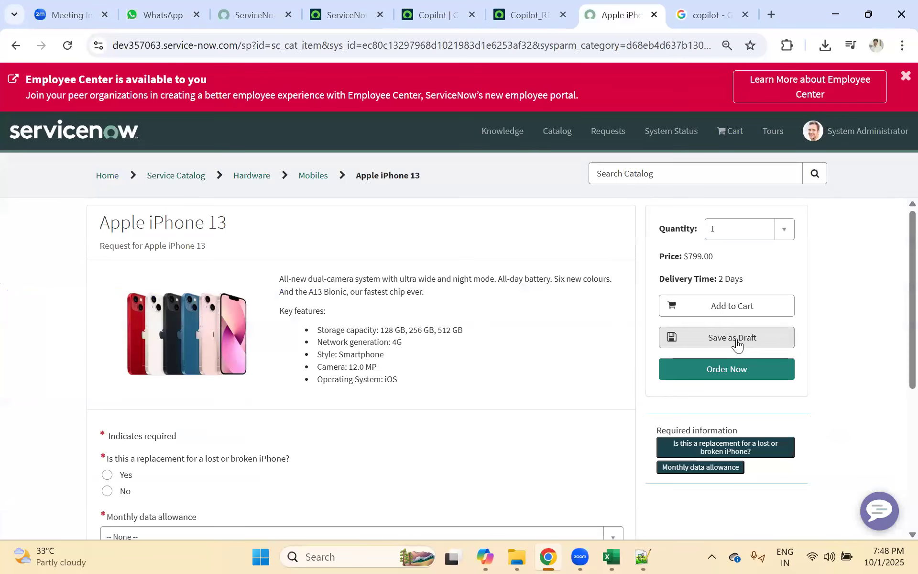
Hide 'Save as Draft' and the attachment option for the Copilot item, check its other sections and save the record.
click(446, 13)
click(613, 201)
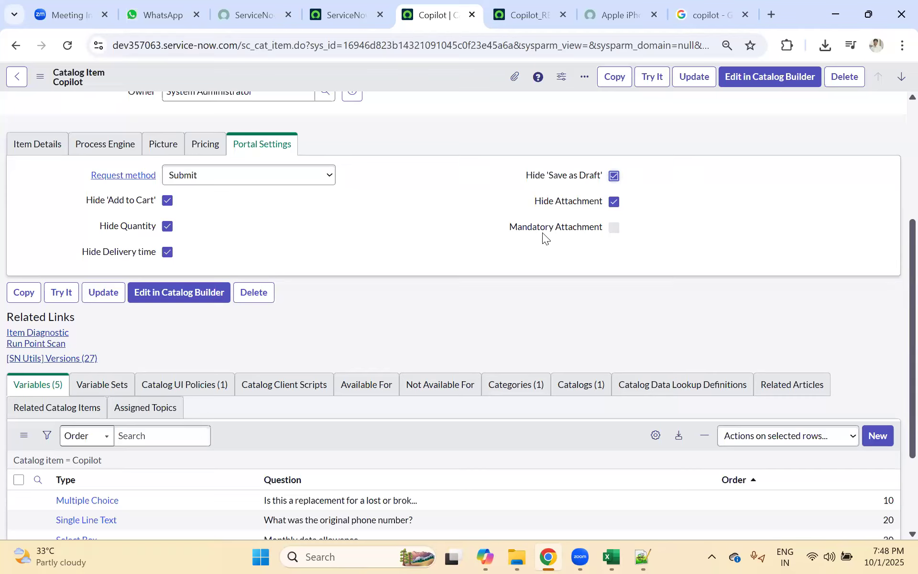
scroll(102, 181, up, 1)
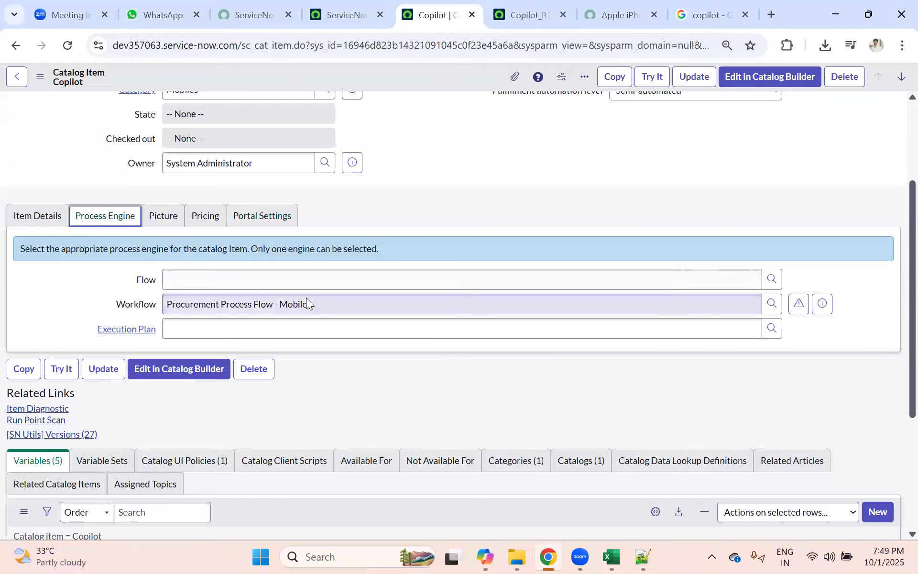
click(45, 219)
click(168, 218)
click(204, 216)
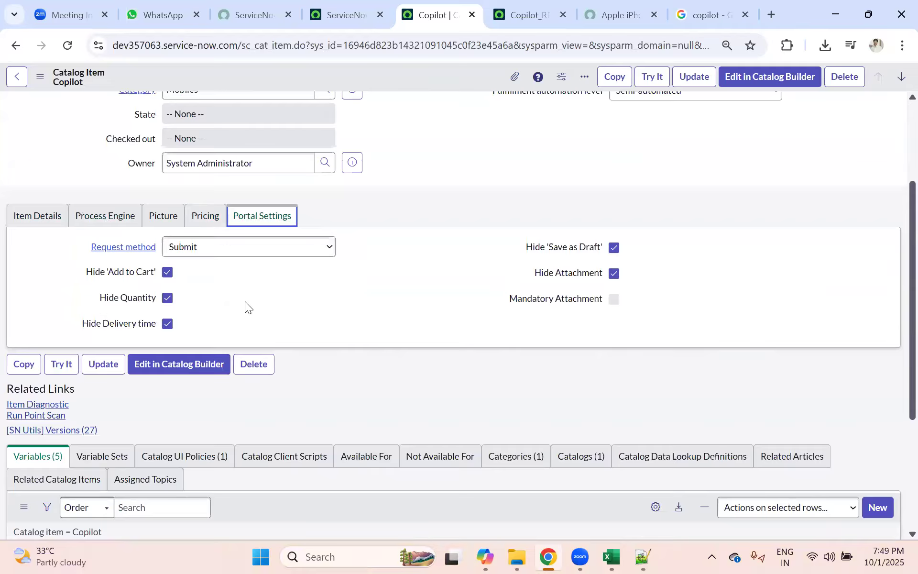
scroll(243, 306, down, 1)
scroll(205, 295, up, 4)
scroll(231, 253, up, 1)
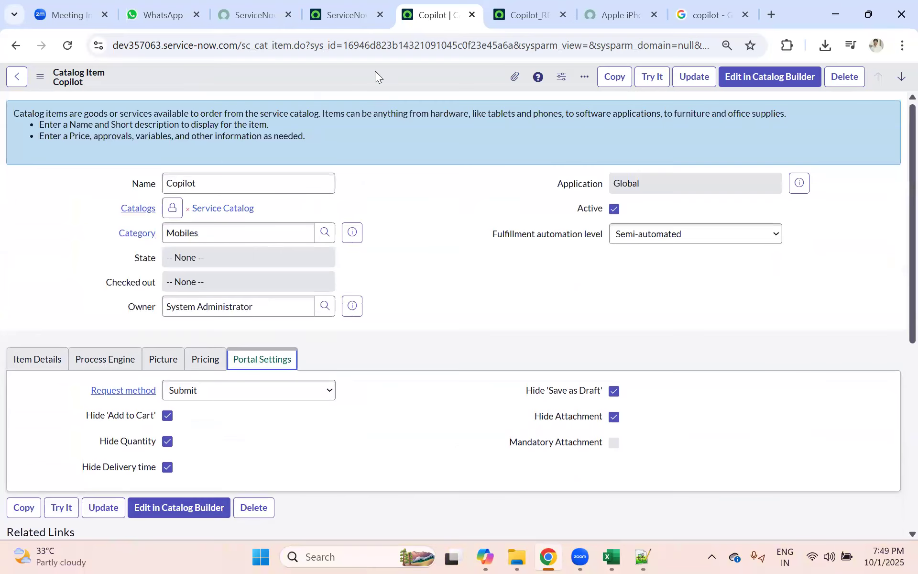
right_click(375, 71)
click(397, 79)
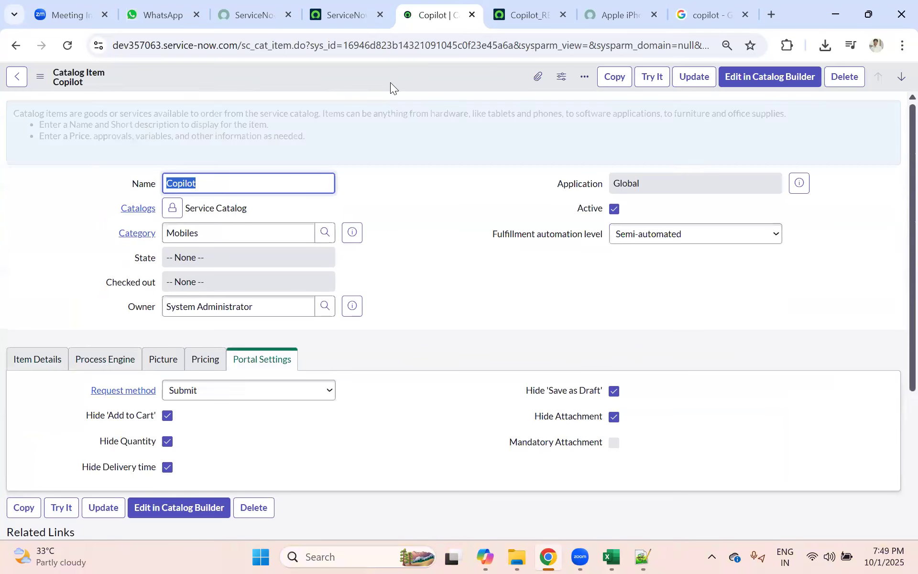
Open the Copilot item from the Mobiles category in the Service Portal and review its request form.
scroll(217, 317, down, 3)
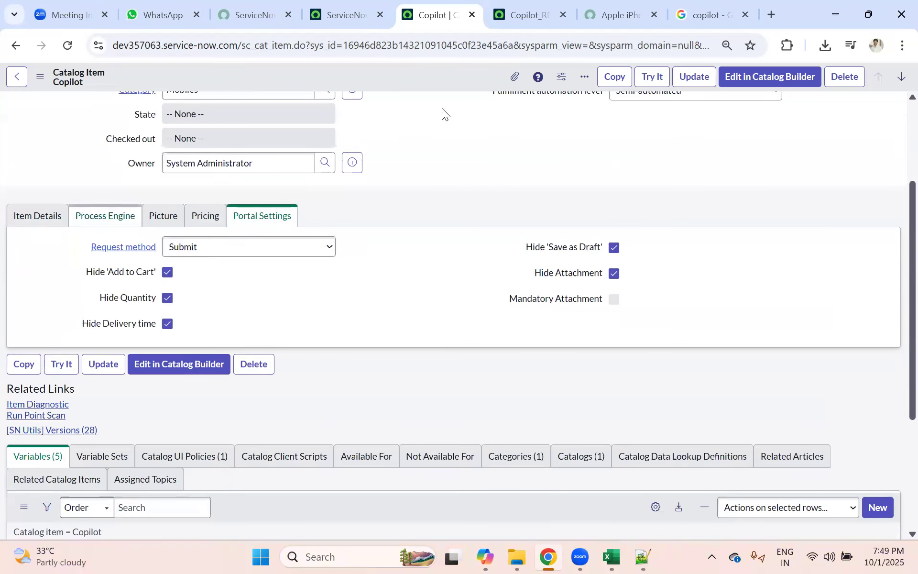
click(610, 13)
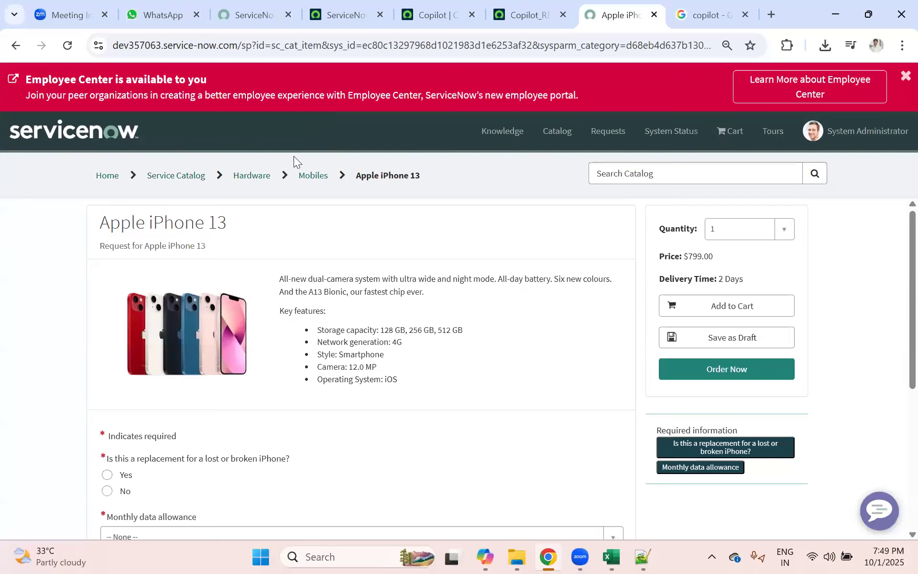
click(307, 181)
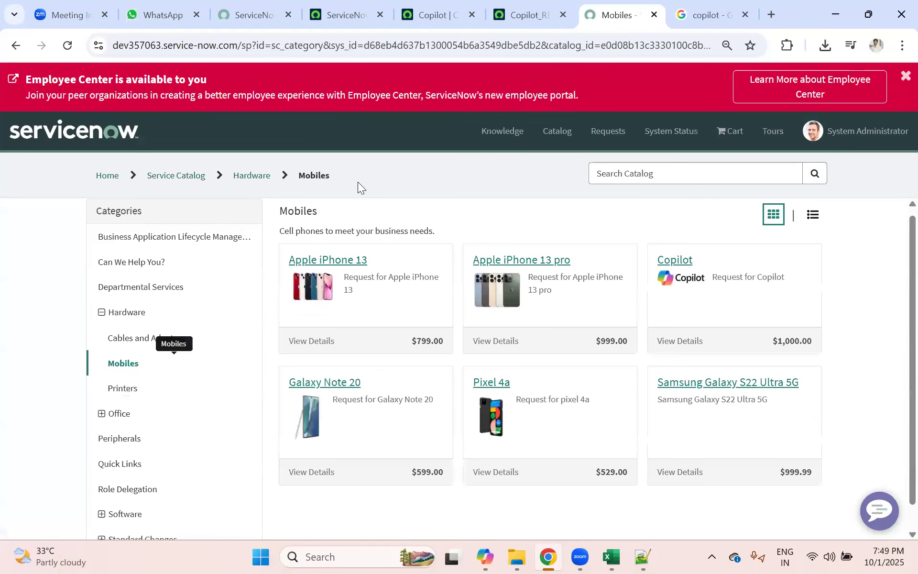
click(672, 262)
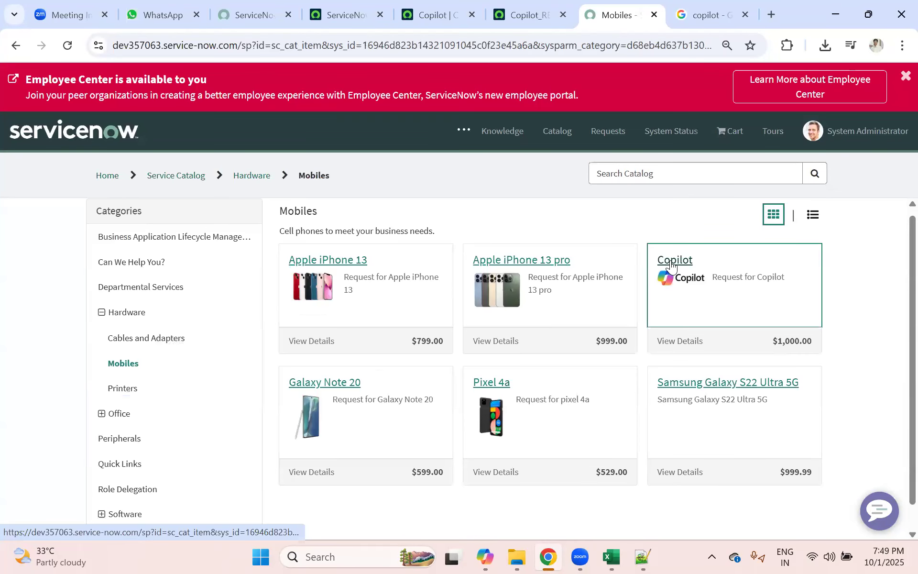
scroll(320, 308, down, 2)
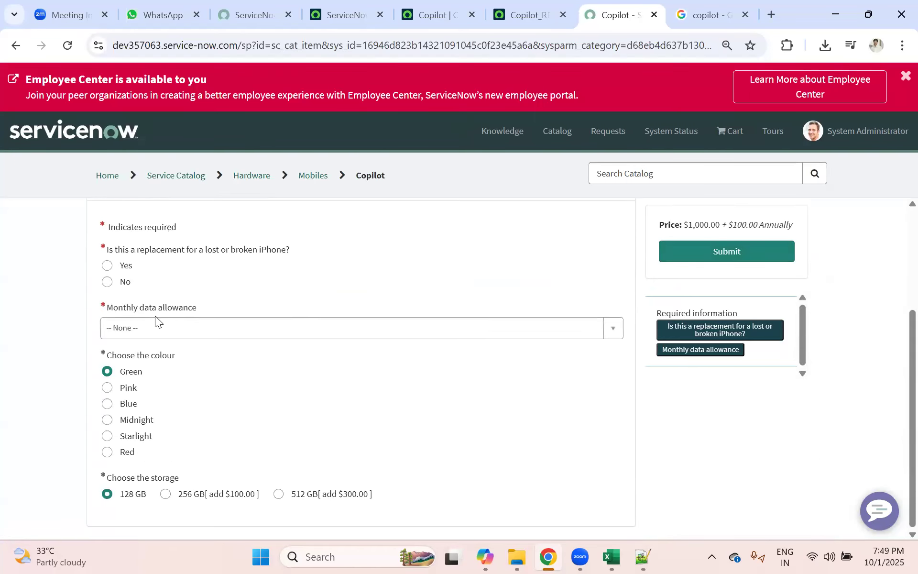
scroll(160, 283, up, 3)
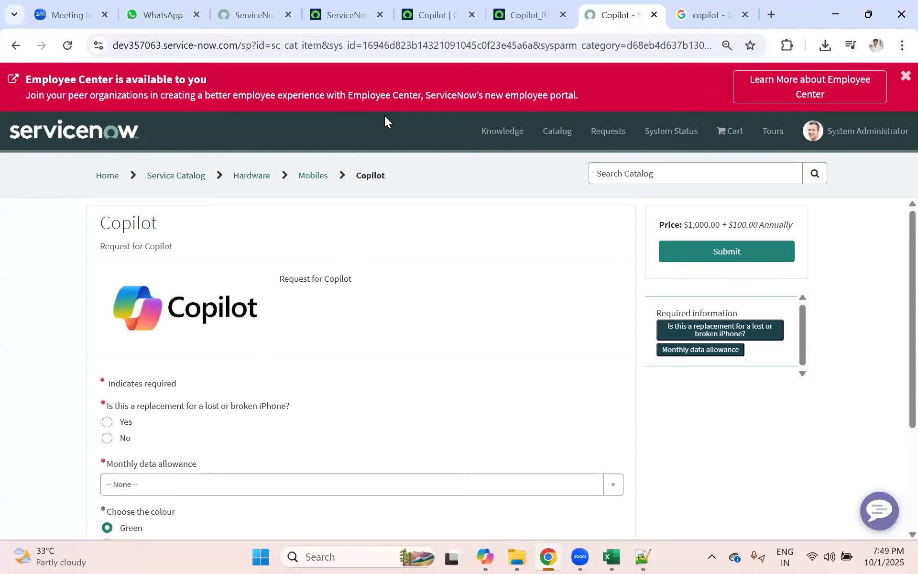
Return to the Copilot catalog item record and examine its list of variables.
click(445, 19)
scroll(90, 280, up, 2)
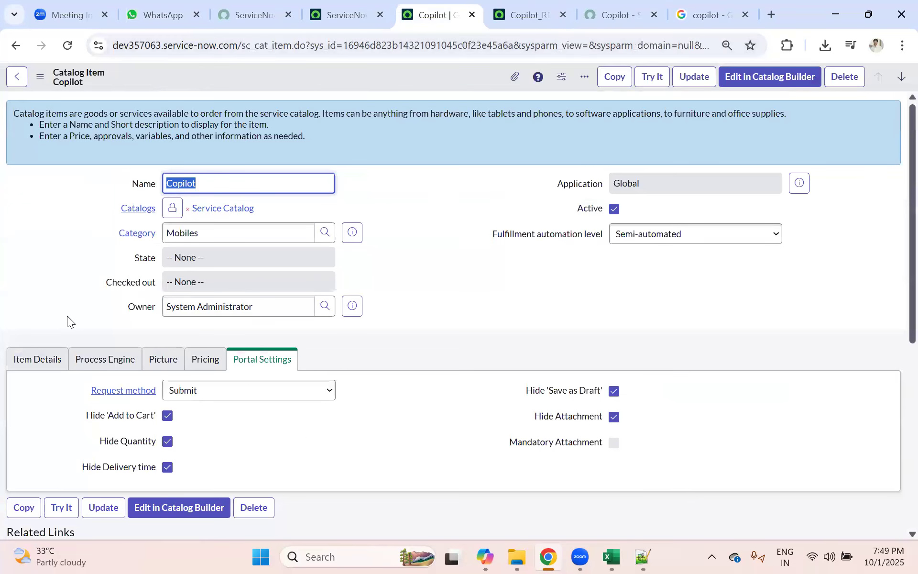
scroll(67, 315, down, 6)
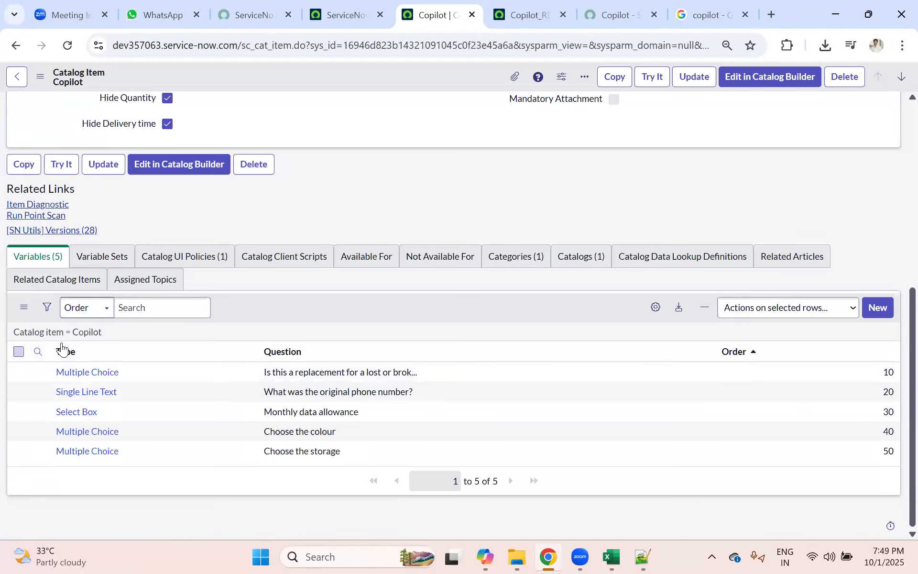
Delete all the variables listed on the Copilot catalog item and confirm the deletion of their related records.
click(18, 352)
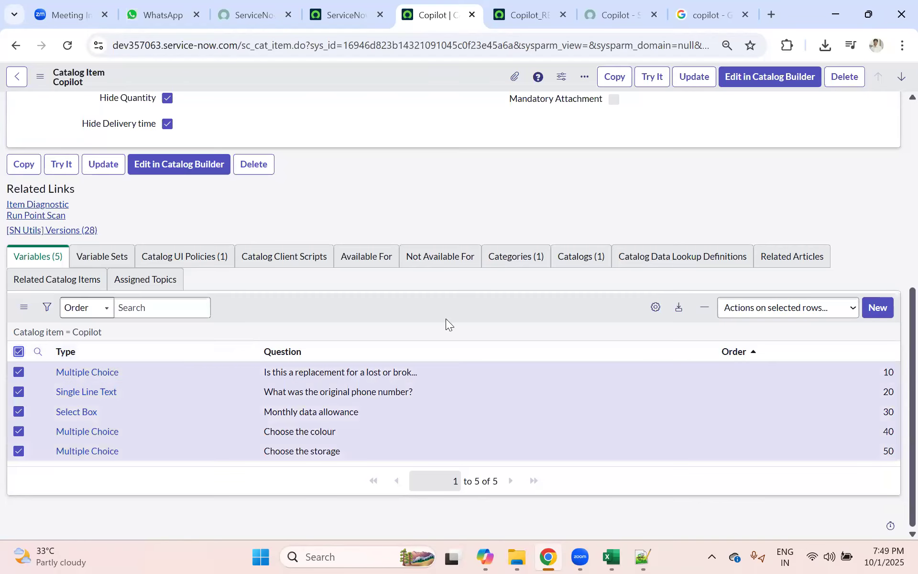
click(757, 308)
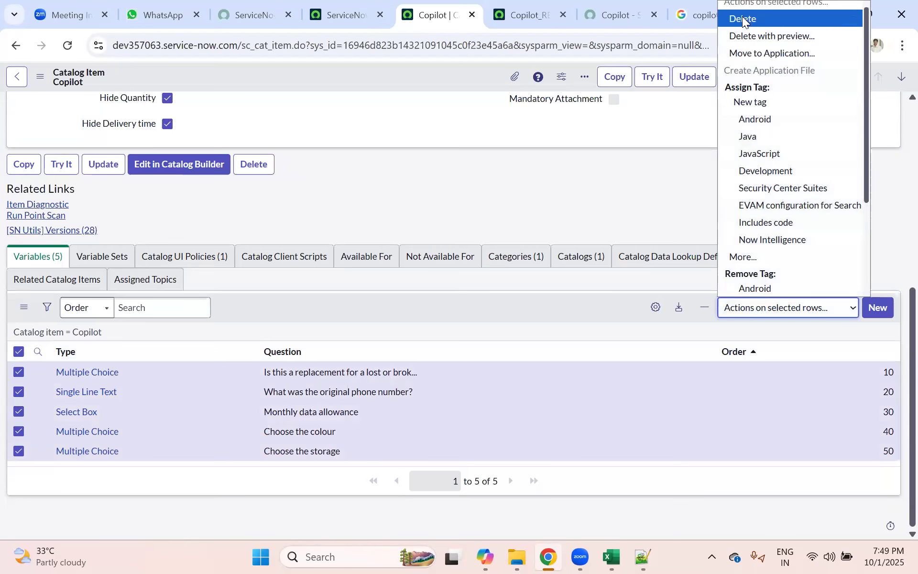
click(744, 18)
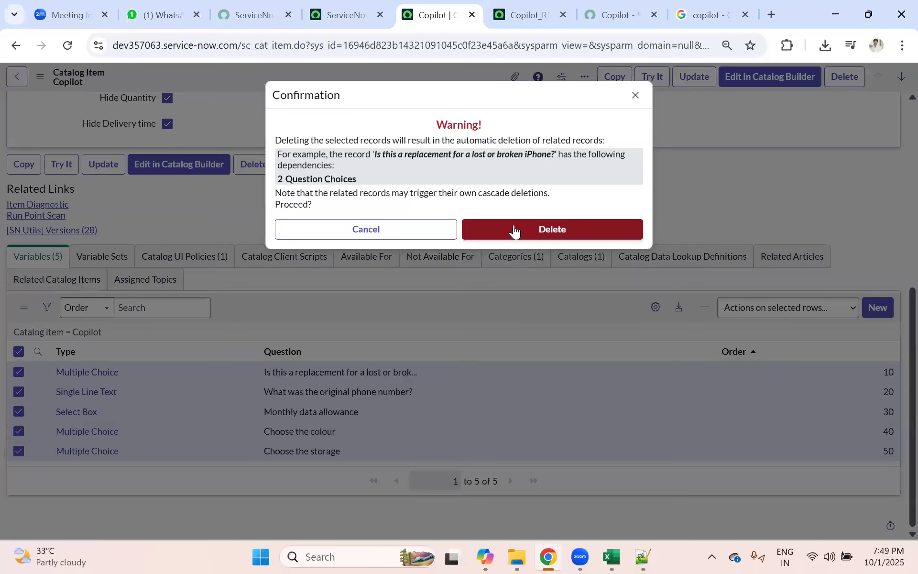
click(514, 228)
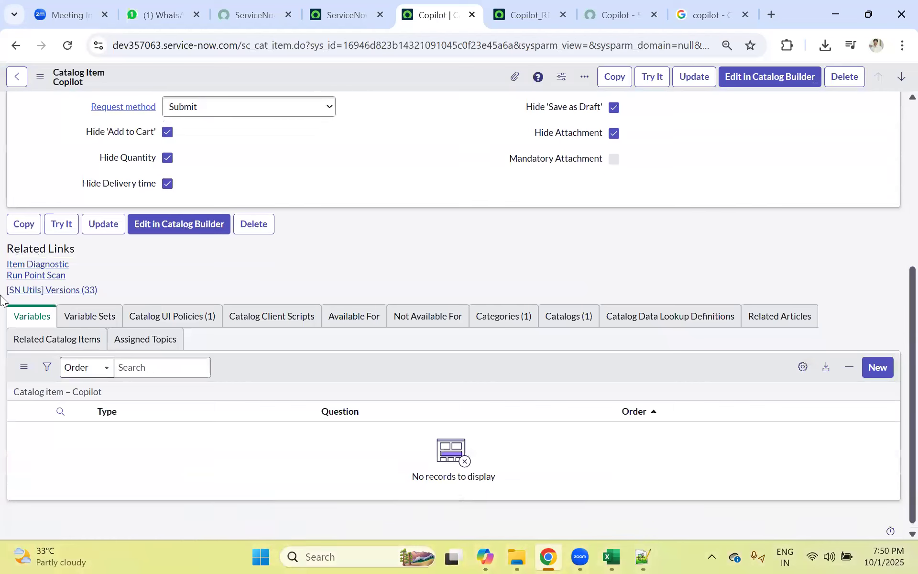
Create a new Copilot variable, check the Request Type line in the Notepad++ notes, and set the variable type to Select Box.
click(877, 362)
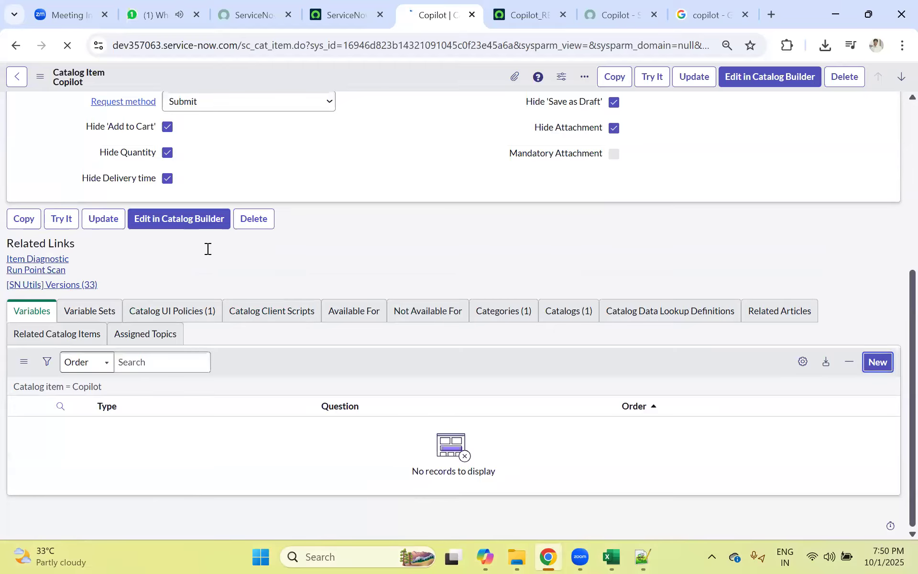
key(alt+Tab)
drag(196, 257, 52, 265)
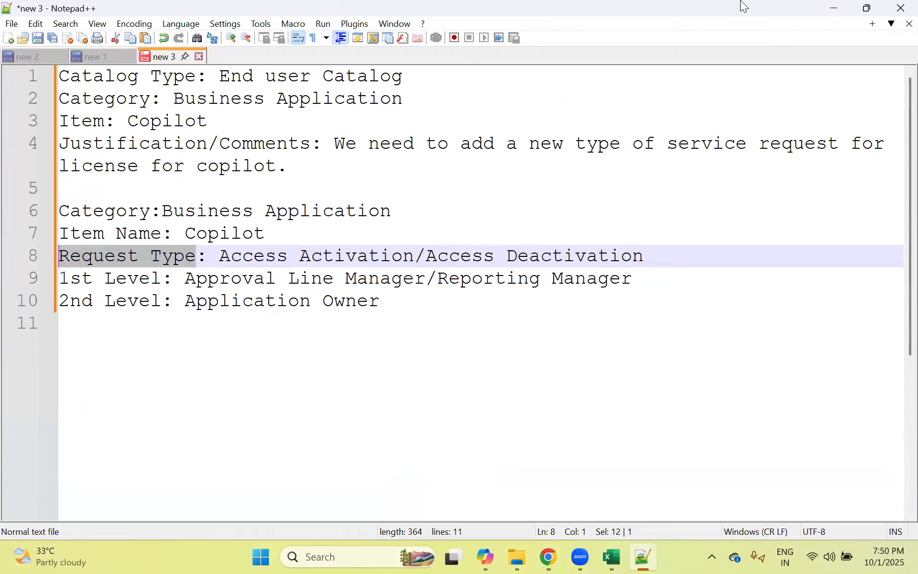
key(alt+Tab)
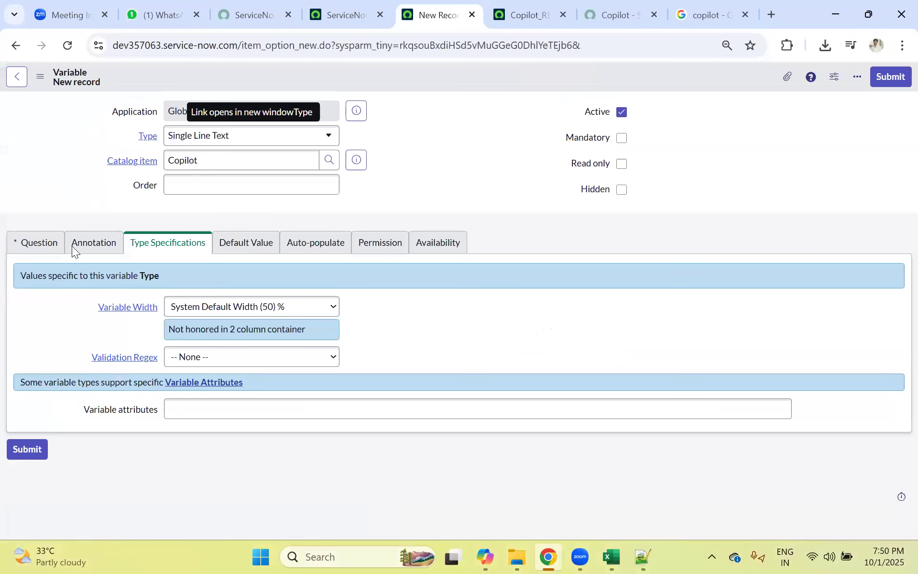
click(50, 248)
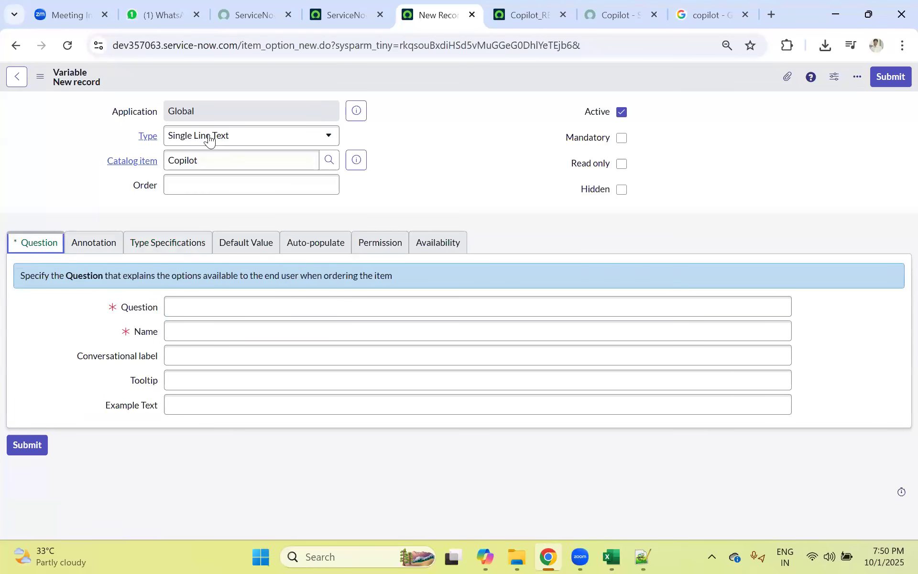
click(208, 135)
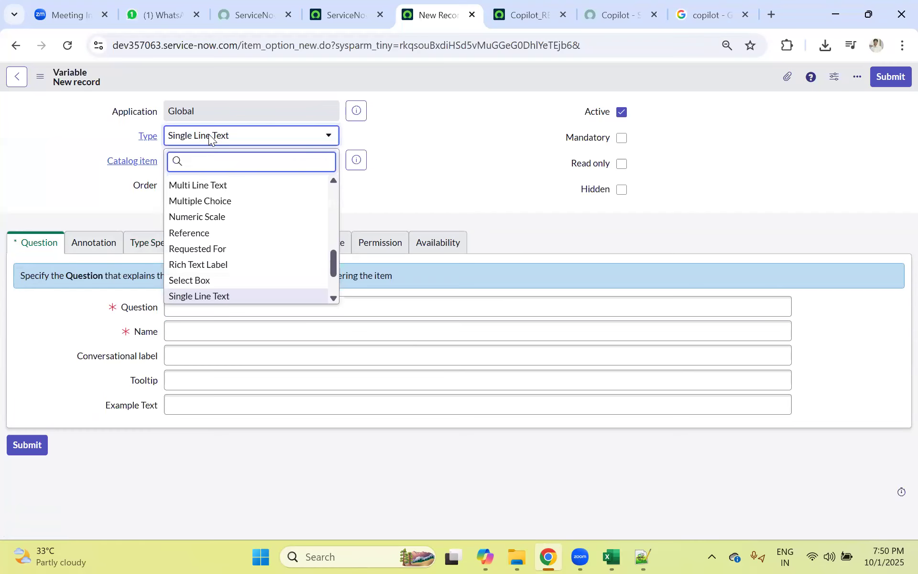
text(s)
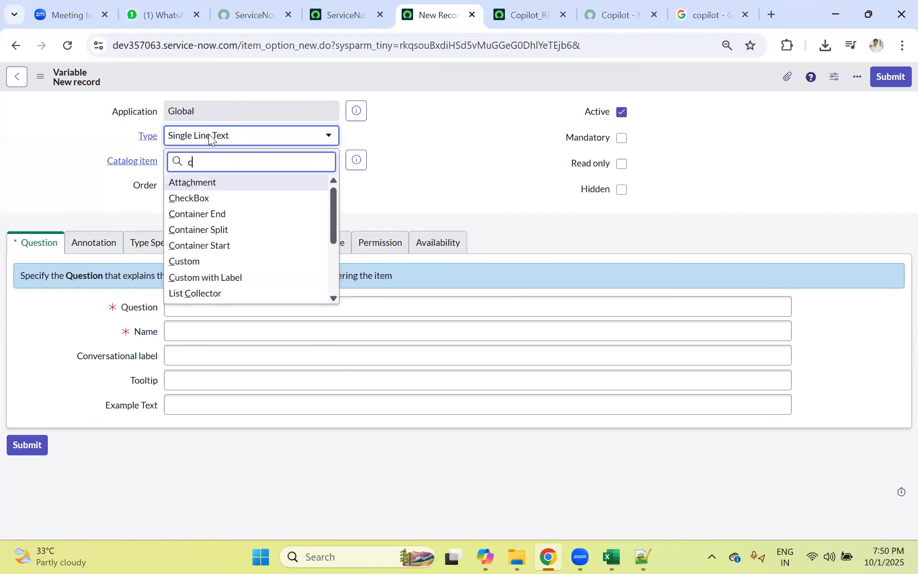
text(el)
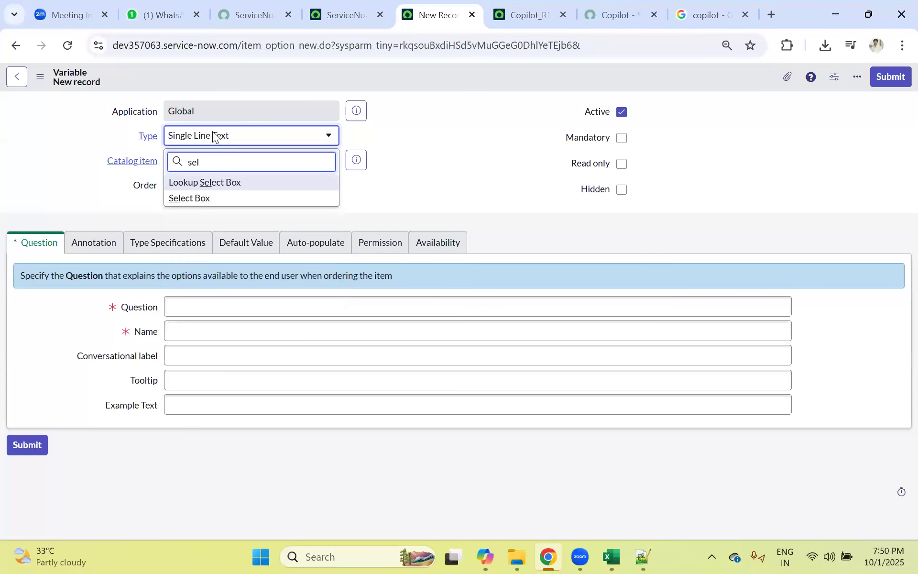
key(Return)
click(212, 158)
Examine the list of available variable types, keeping Select Box chosen.
click(219, 143)
scroll(213, 191, up, 1)
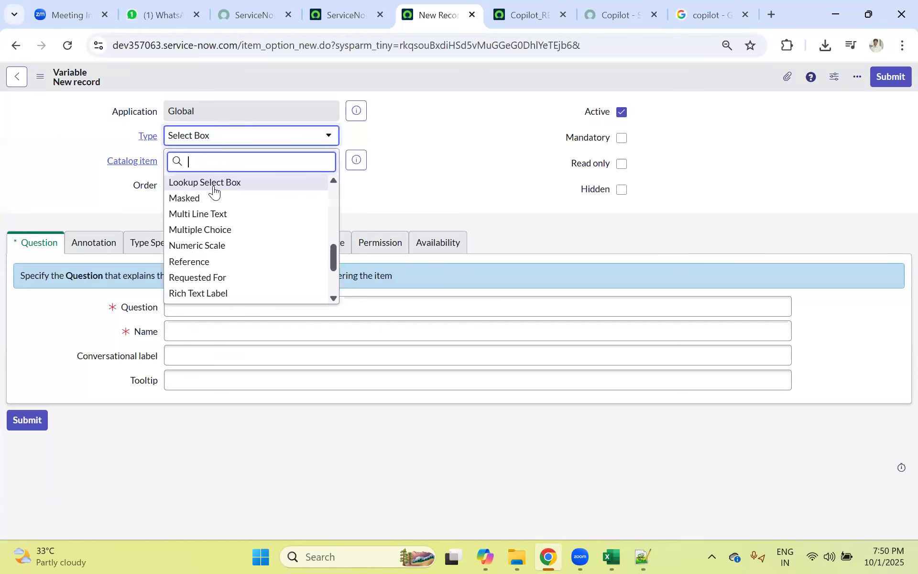
scroll(336, 228, up, 5)
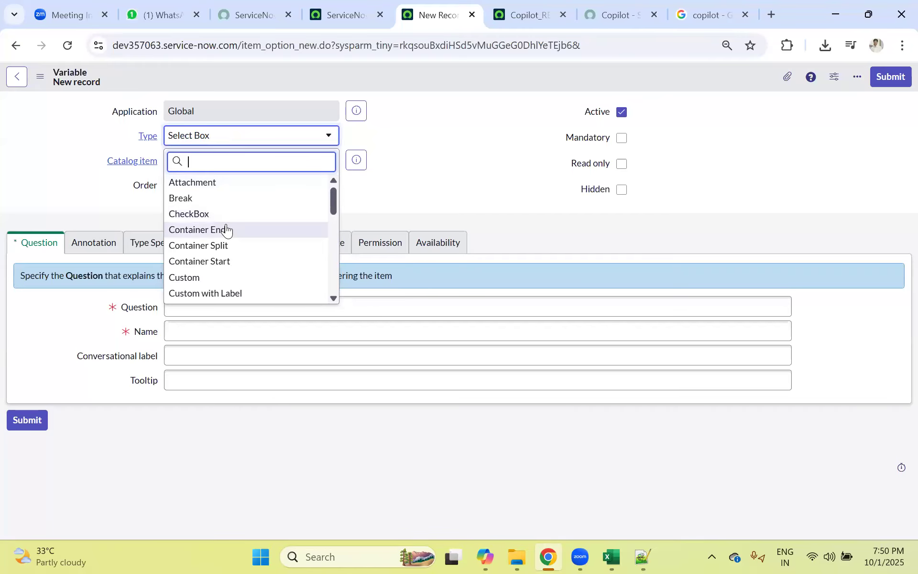
scroll(225, 229, down, 3)
scroll(227, 231, down, 2)
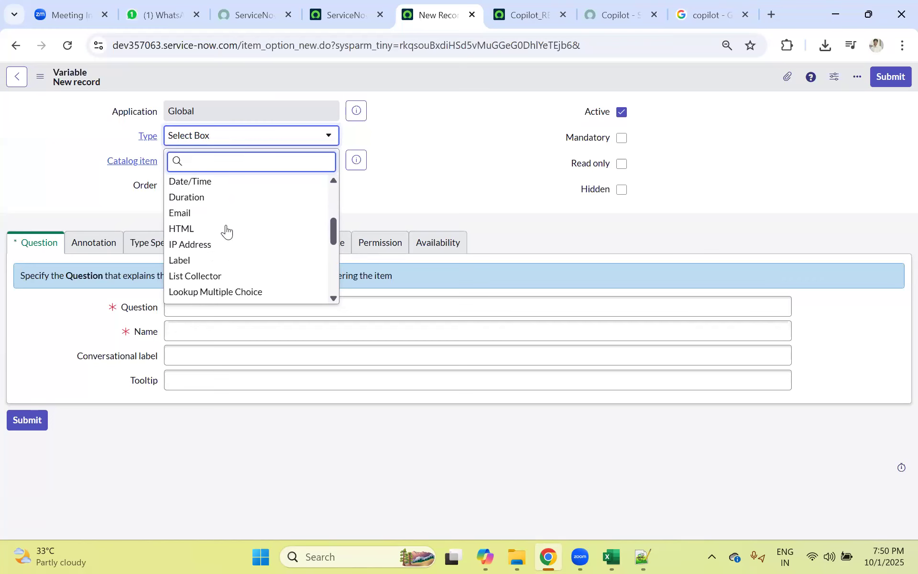
scroll(226, 232, down, 2)
scroll(229, 254, down, 4)
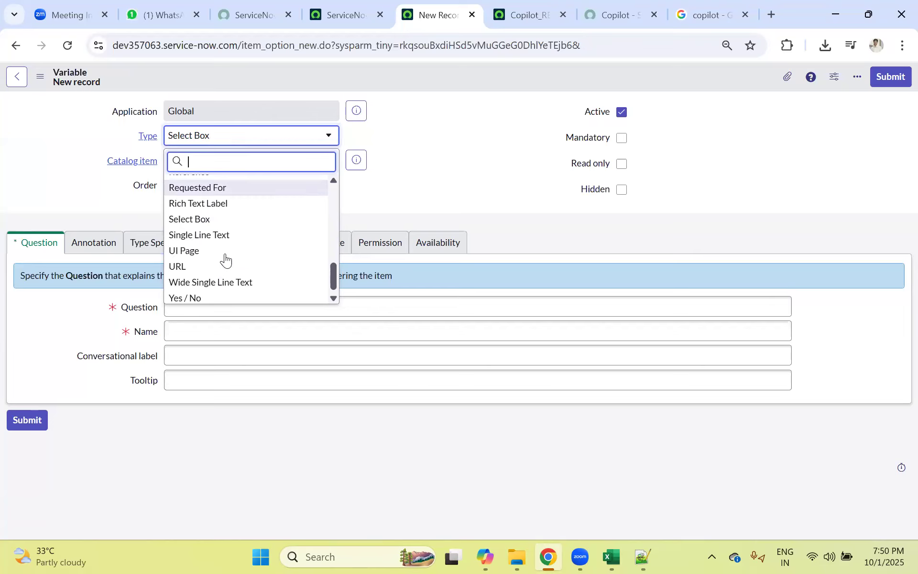
click(204, 216)
click(207, 163)
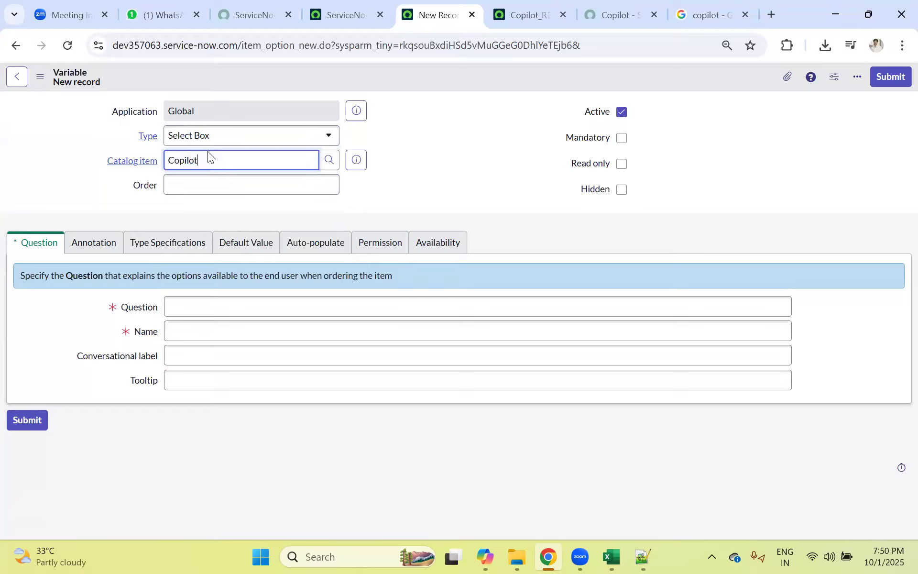
Try Multiple Choice as the variable type and switch back to Select Box.
click(212, 139)
text(choi)
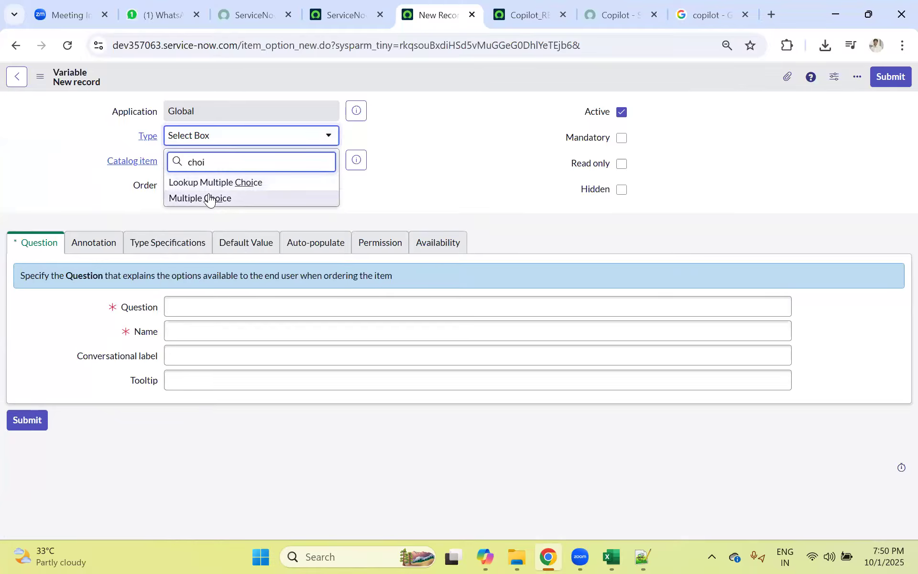
click(210, 200)
click(206, 135)
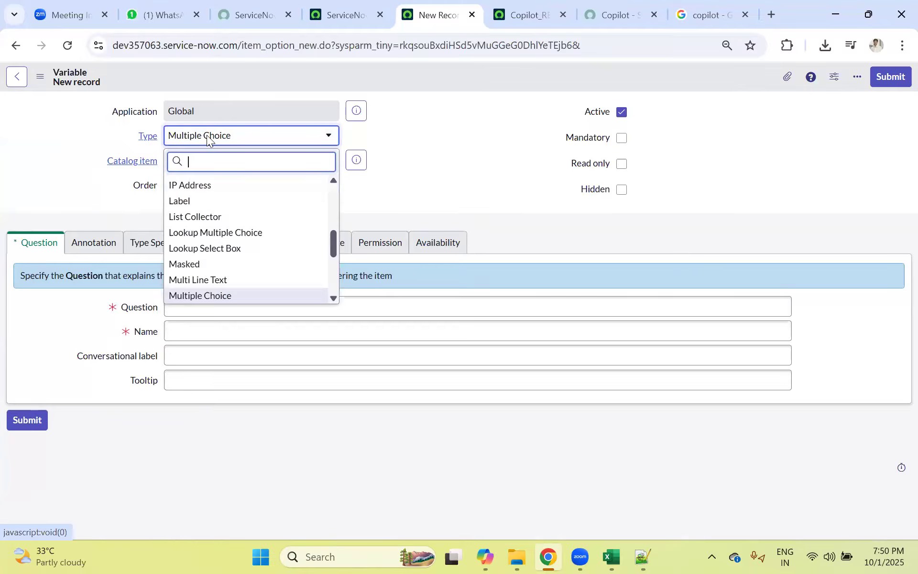
text(sel)
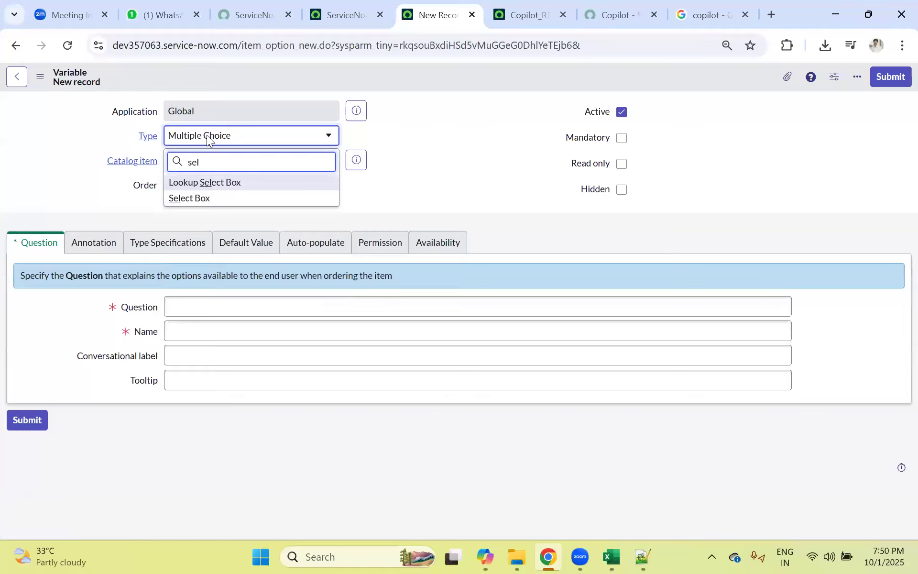
click(189, 198)
Enter Request Type as the variable's question with the name request_type.
click(197, 306)
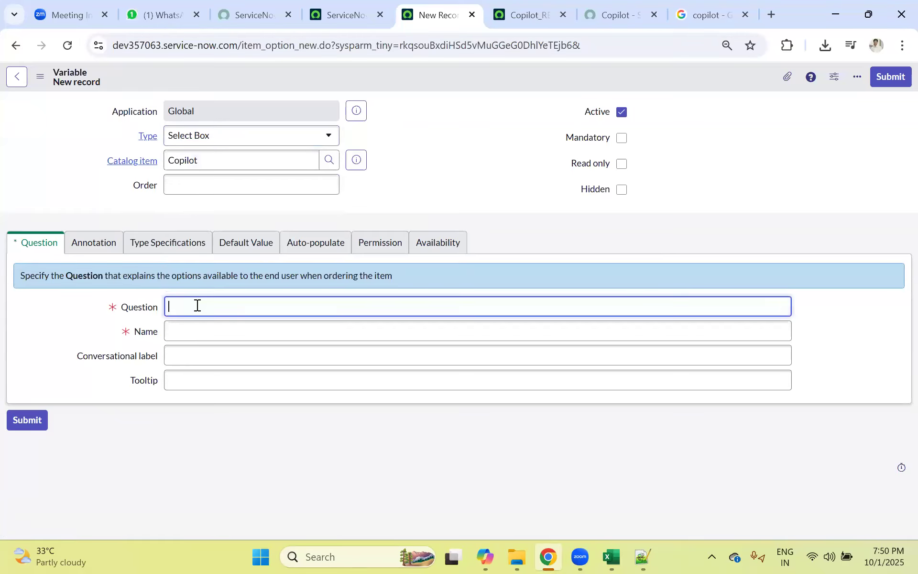
text(Request Type)
click(206, 326)
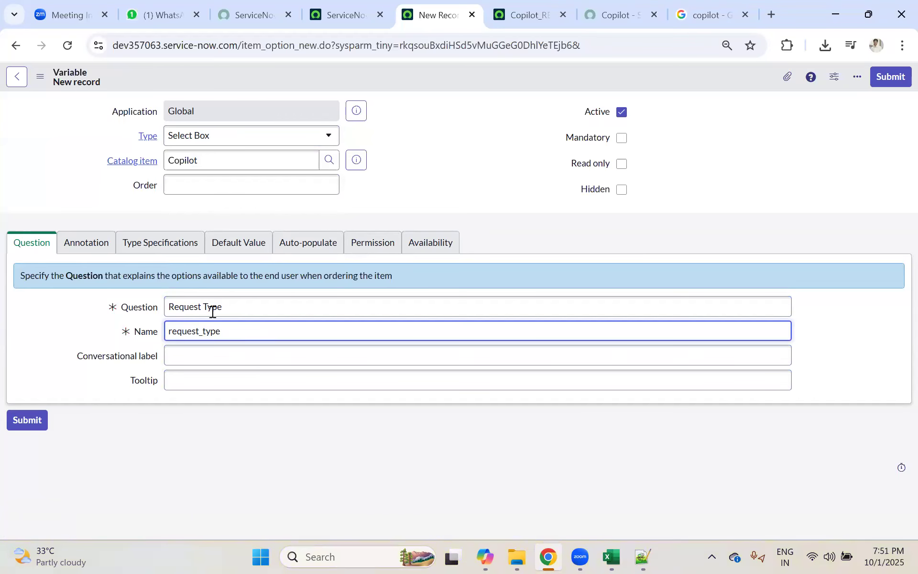
click(125, 332)
click(145, 308)
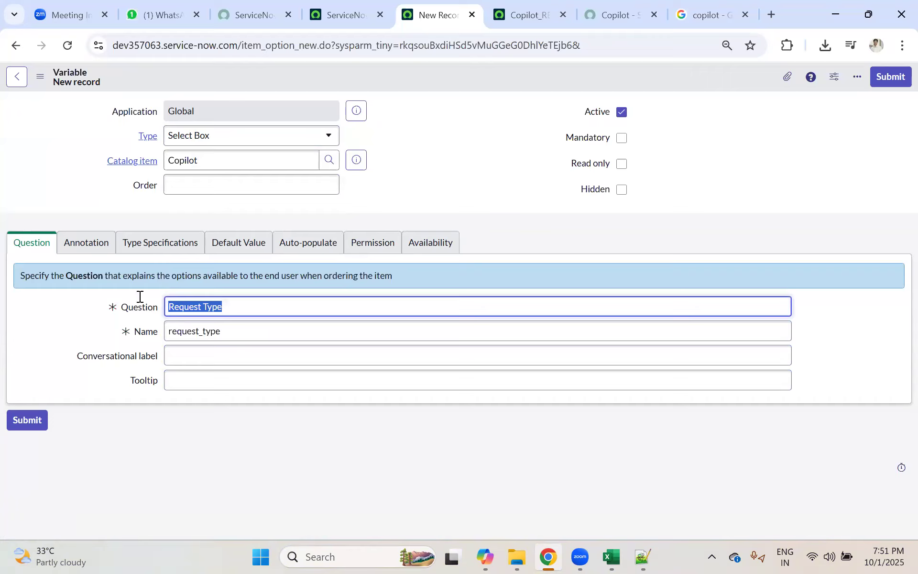
Make the Request Type variable mandatory, set its order to 100 and save the record.
click(621, 138)
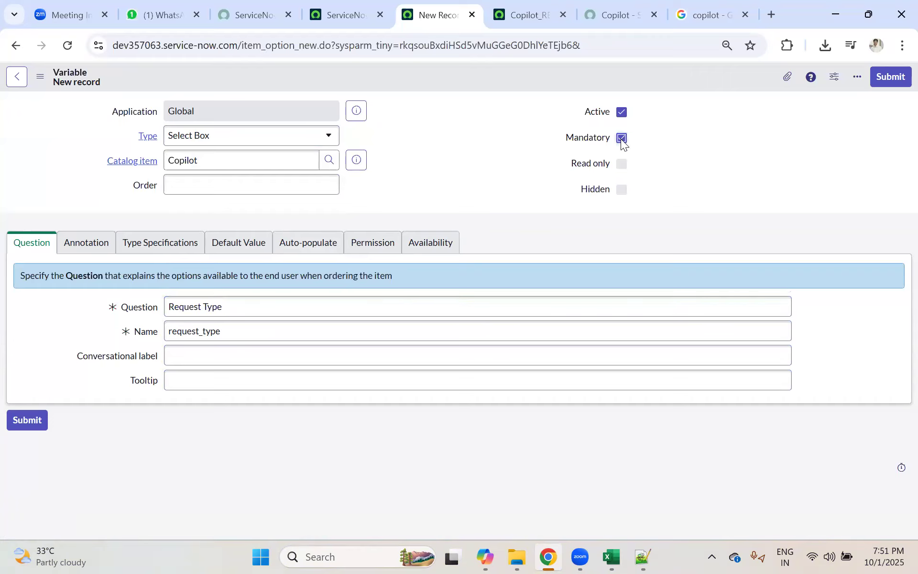
click(279, 187)
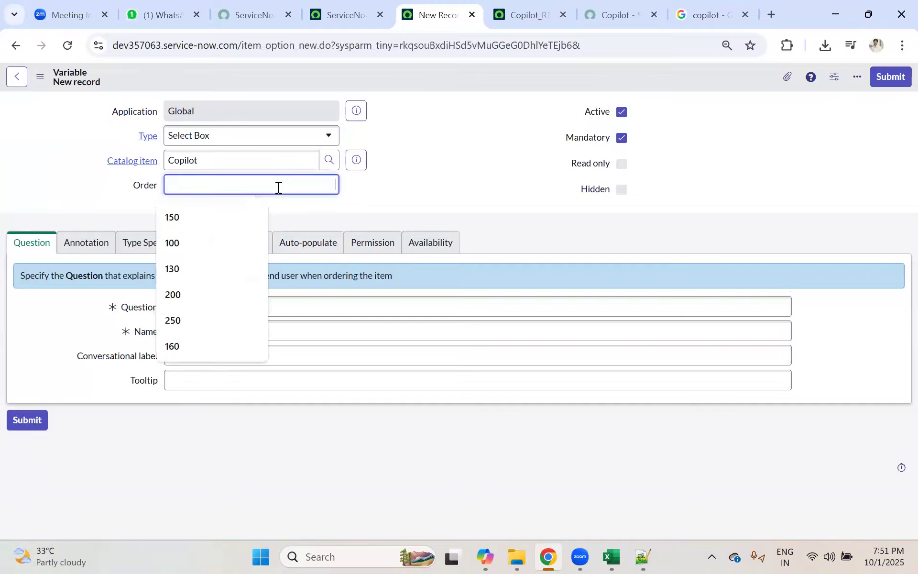
click(216, 210)
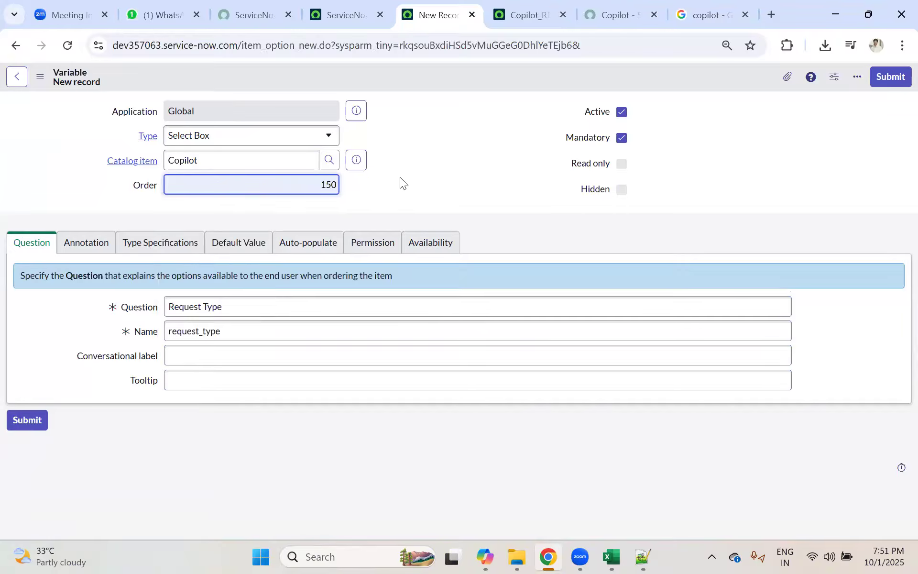
double_click(330, 182)
text(100)
click(437, 84)
right_click(438, 83)
click(457, 91)
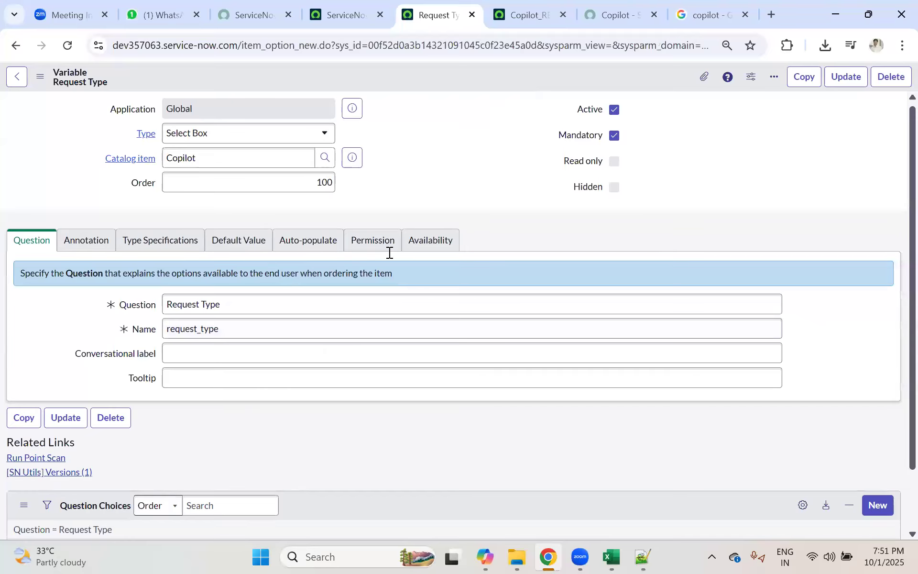
Copy 'Access Activation' from the Notepad++ notes and enter it as the text of a new question choice for Request Type.
scroll(167, 364, down, 3)
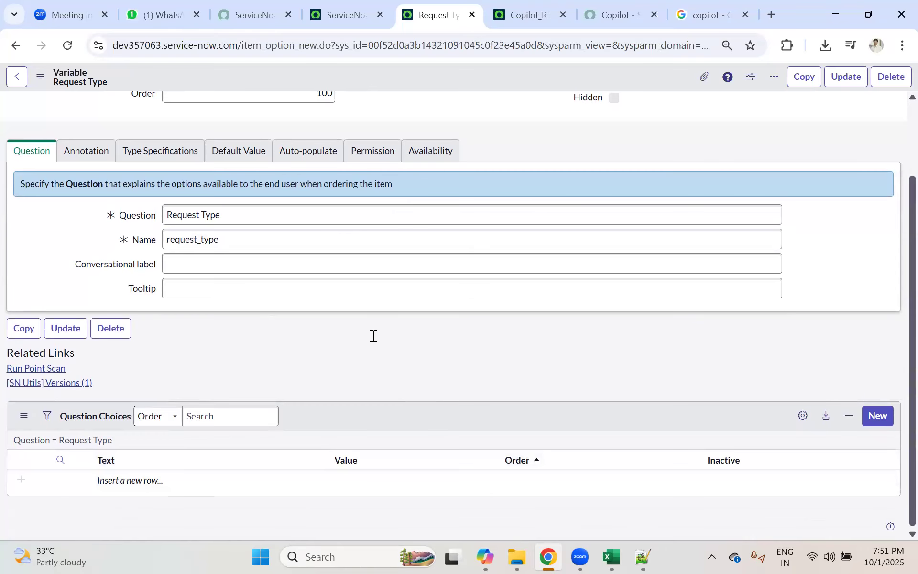
key(alt+Tab)
drag(223, 253, 414, 257)
key(ctrl+c)
click(837, 8)
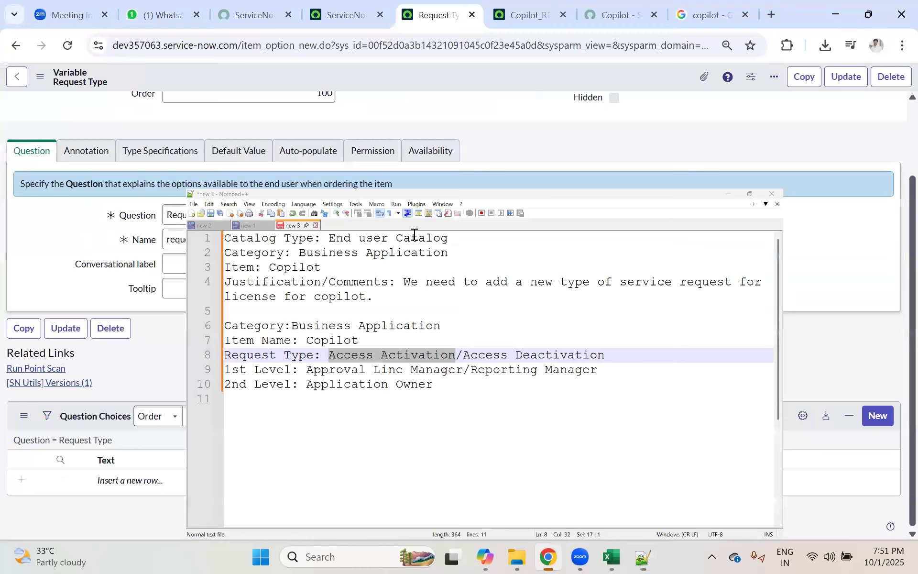
click(118, 480)
key(ctrl+v)
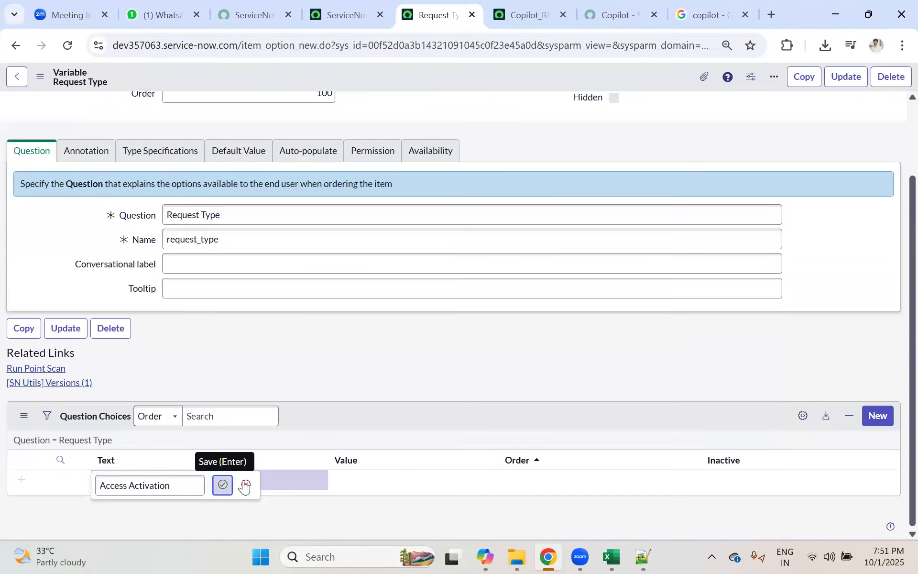
click(222, 485)
Give the Access Activation choice the lowercase value 'access activation' and save the row.
click(358, 473)
click(357, 473)
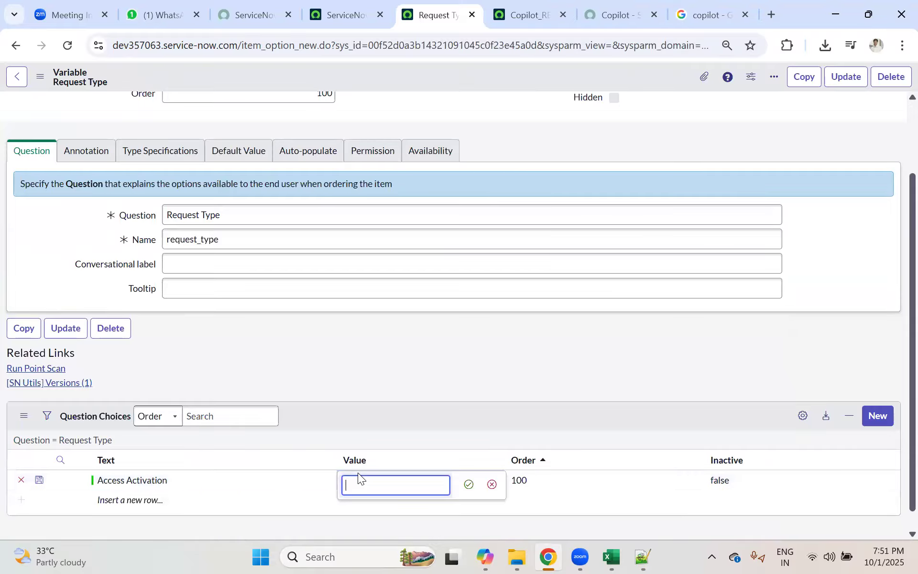
key(ctrl+v)
drag(349, 487, 379, 484)
text(activa)
click(469, 485)
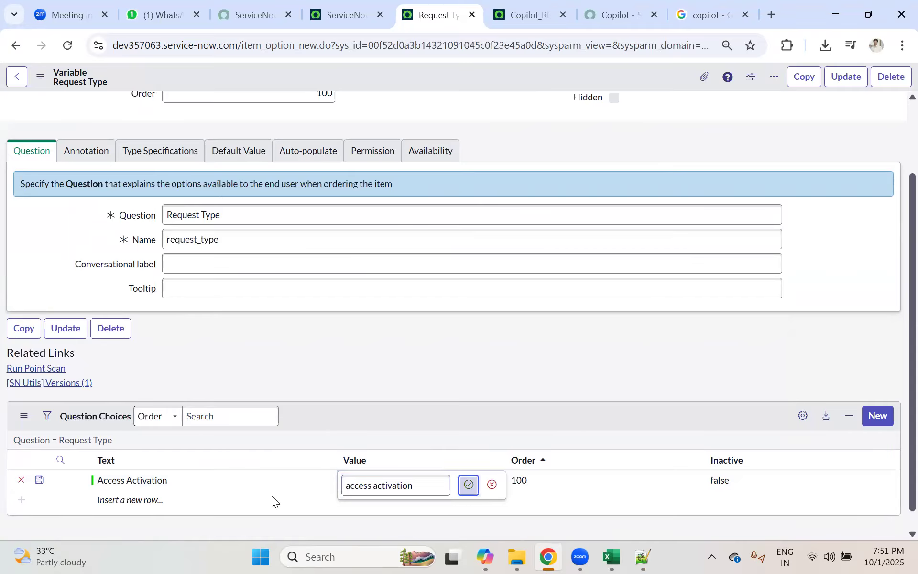
click(40, 481)
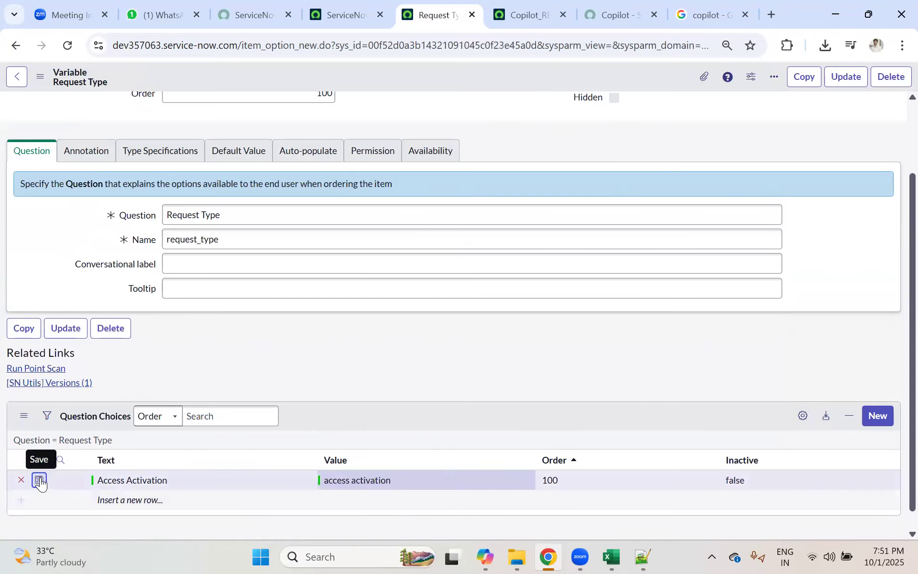
Add a second question choice and change the pasted text to 'Access Deactivation'.
double_click(160, 500)
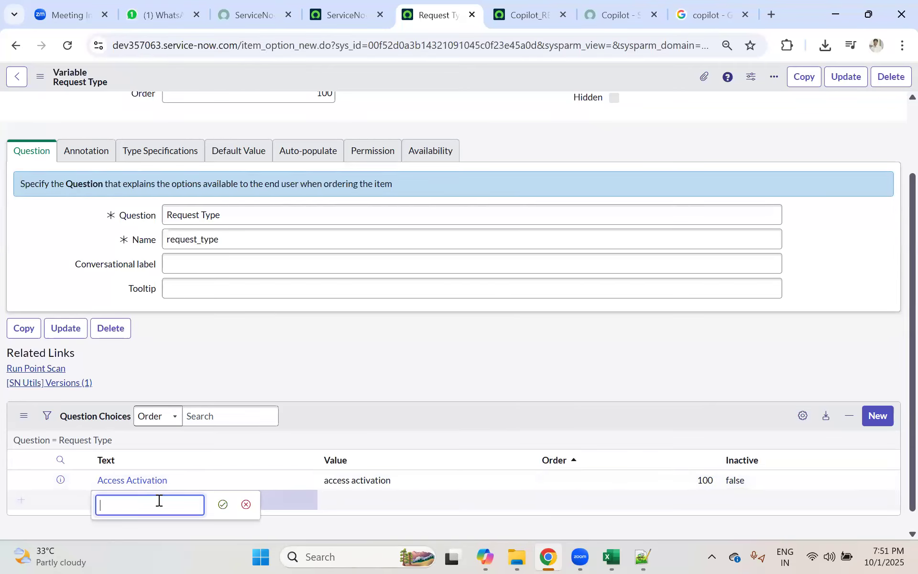
key(ctrl+v)
key(shift+Right)
key(shift+Right)
key(shift+Right)
key(shift+Right)
key(shift+Right)
key(shift+Right)
key(shift+Right)
key(shift+Right)
key(shift+Right)
key(shift+Right)
text(Dead)
Accept 'Access Deactivation' as the second choice's text and give it the lowercase value 'access deactivation'.
key(ctrl+a)
key(ctrl+c)
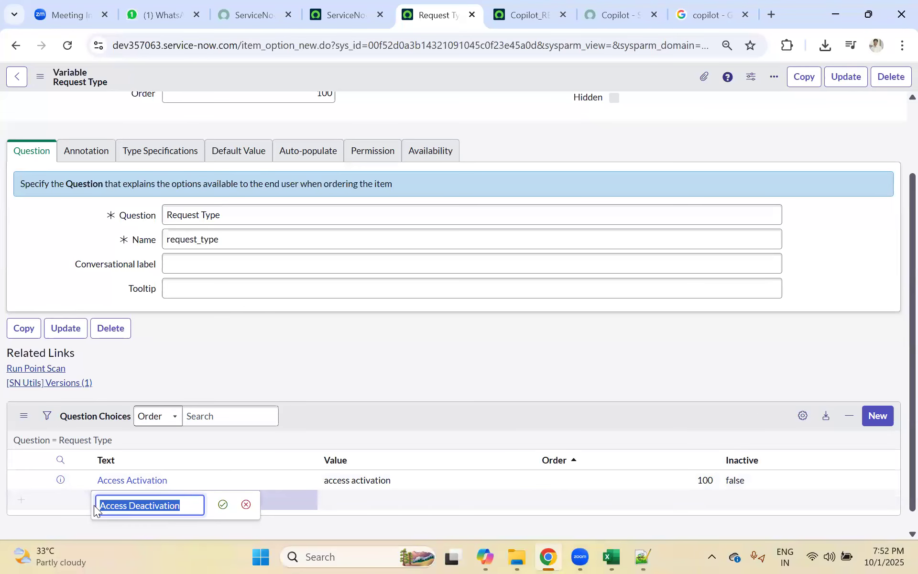
click(223, 504)
double_click(363, 496)
key(ctrl+v)
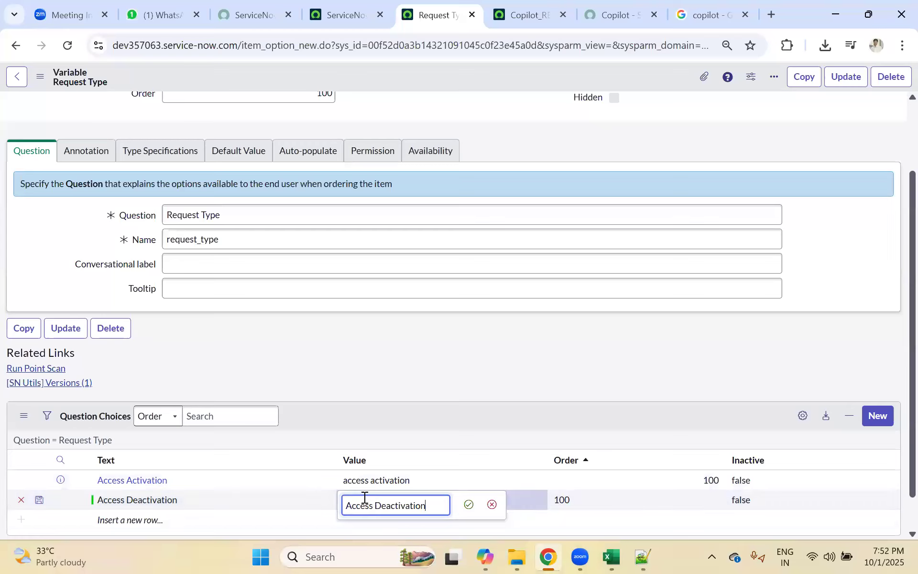
text(d)
drag(353, 506, 346, 506)
text(a)
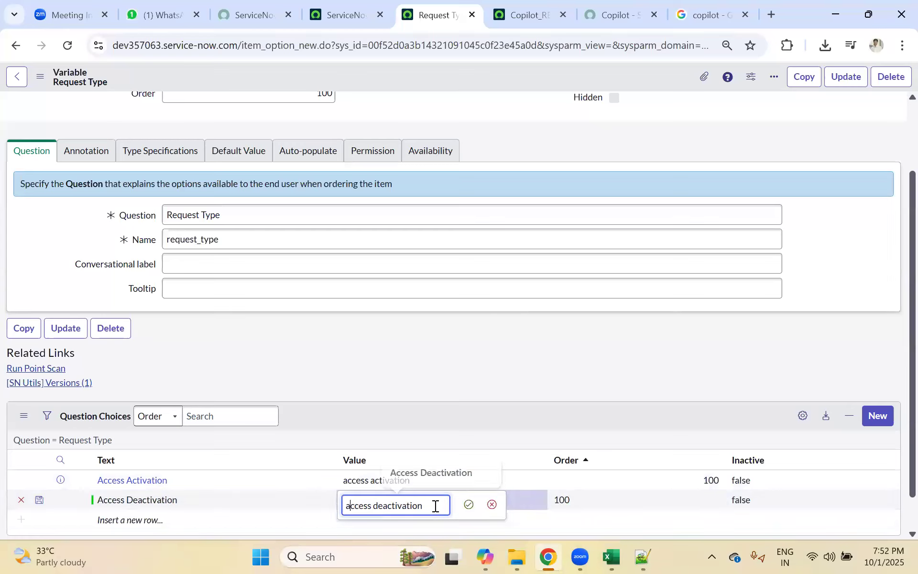
click(468, 506)
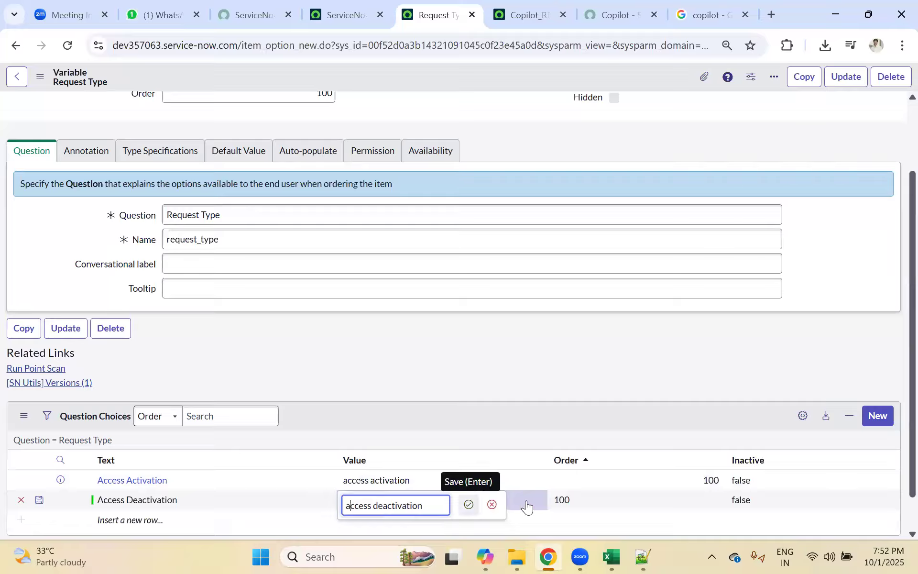
Set the Access Deactivation choice's order to 200 and try to save it by saving the Request Type variable.
double_click(584, 496)
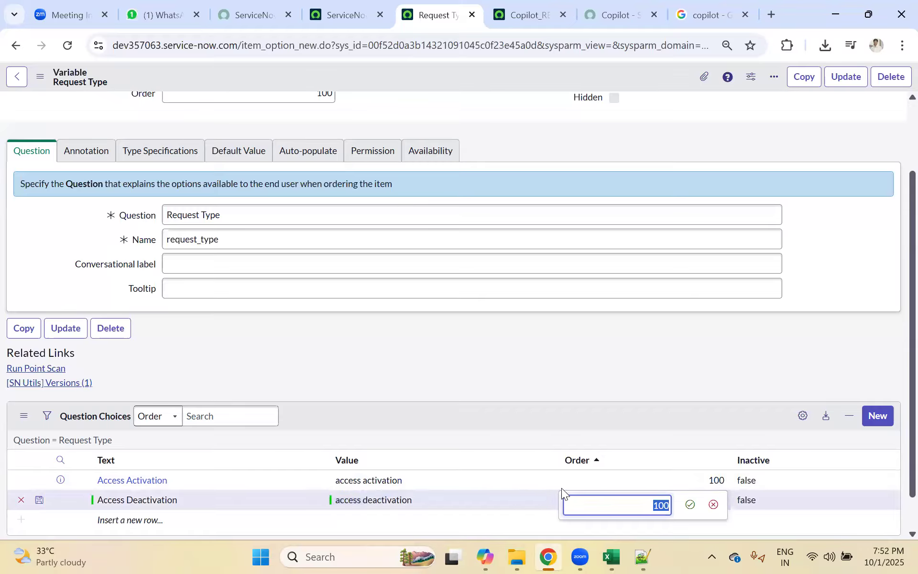
text(200)
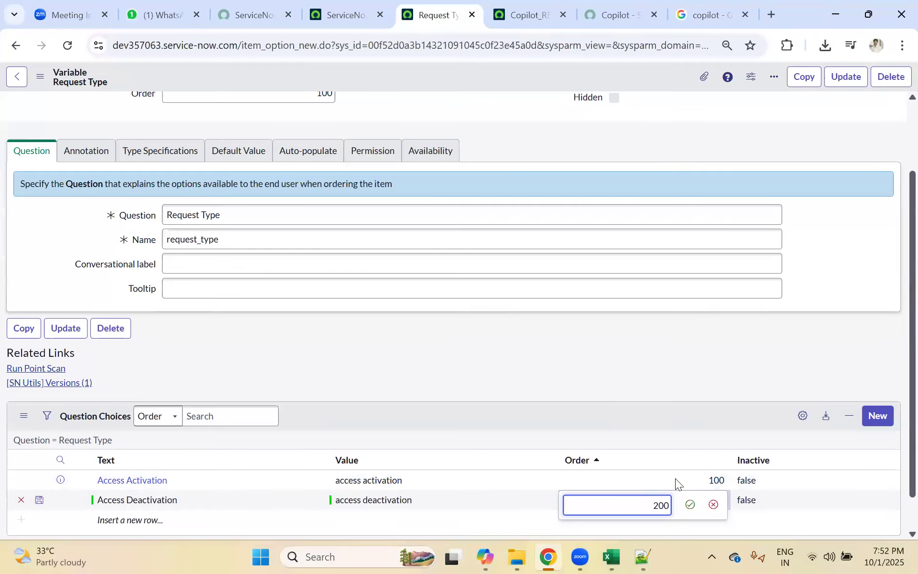
click(688, 507)
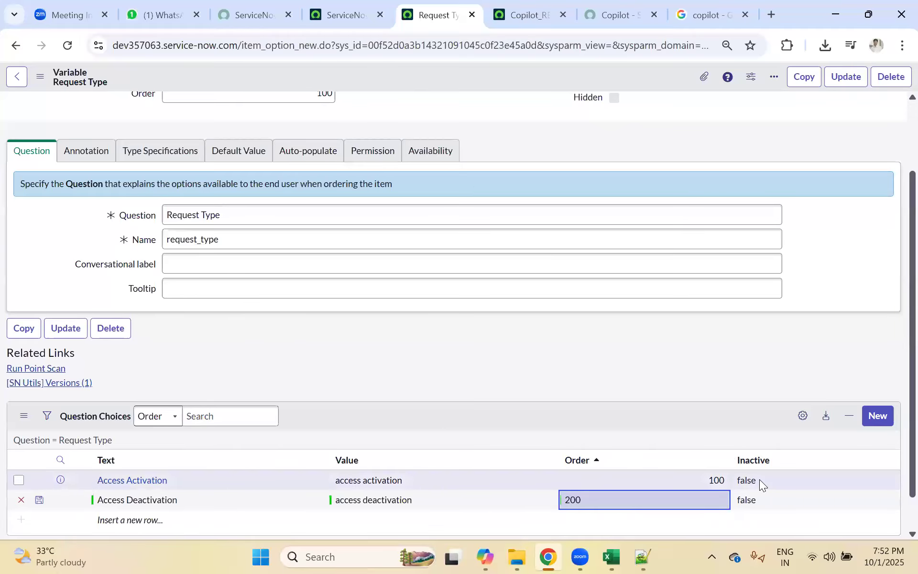
scroll(355, 295, up, 2)
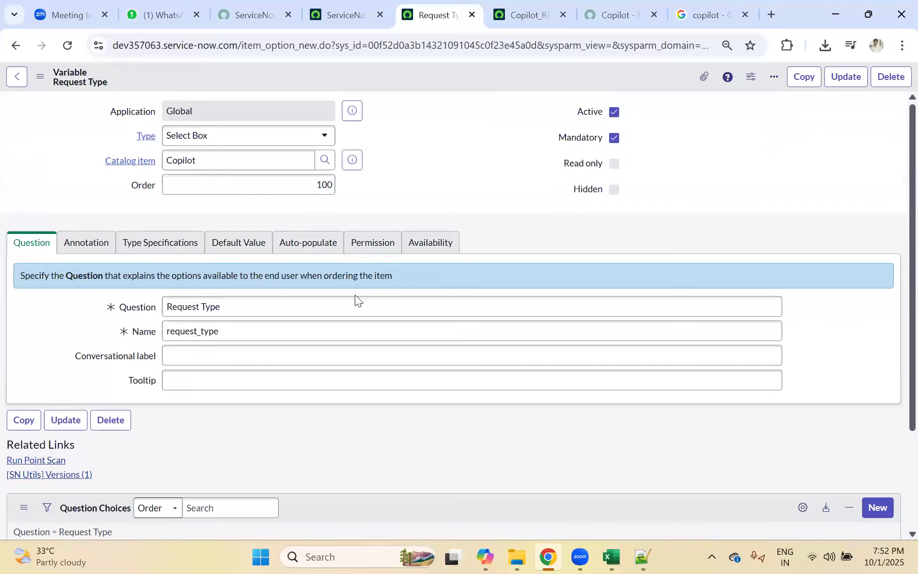
right_click(424, 80)
click(426, 82)
Reload the Copilot item's portal page, check its Request Type choices, and look over the Copilot_REQ10001 update set.
click(616, 15)
scroll(281, 373, down, 3)
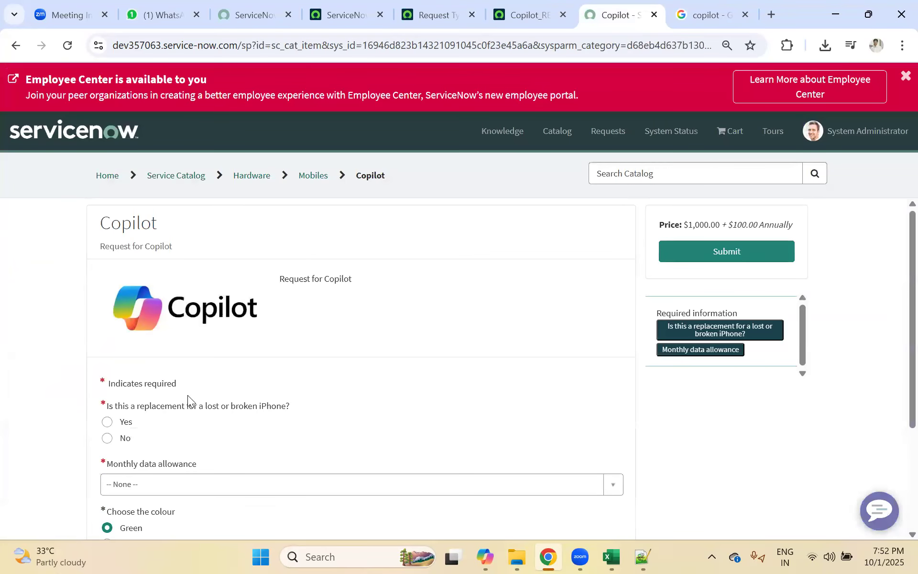
click(68, 45)
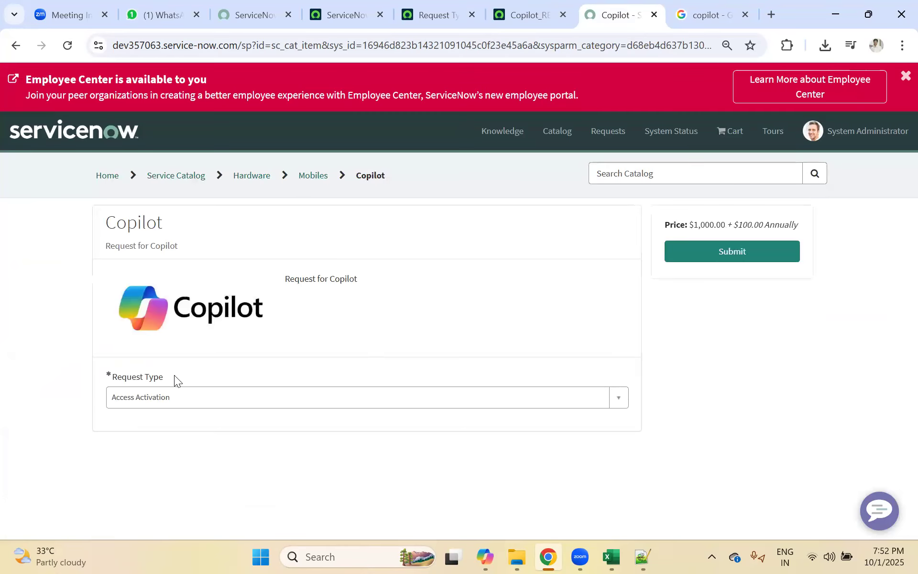
click(146, 397)
click(162, 398)
click(162, 399)
key(ctrl+shift+Tab)
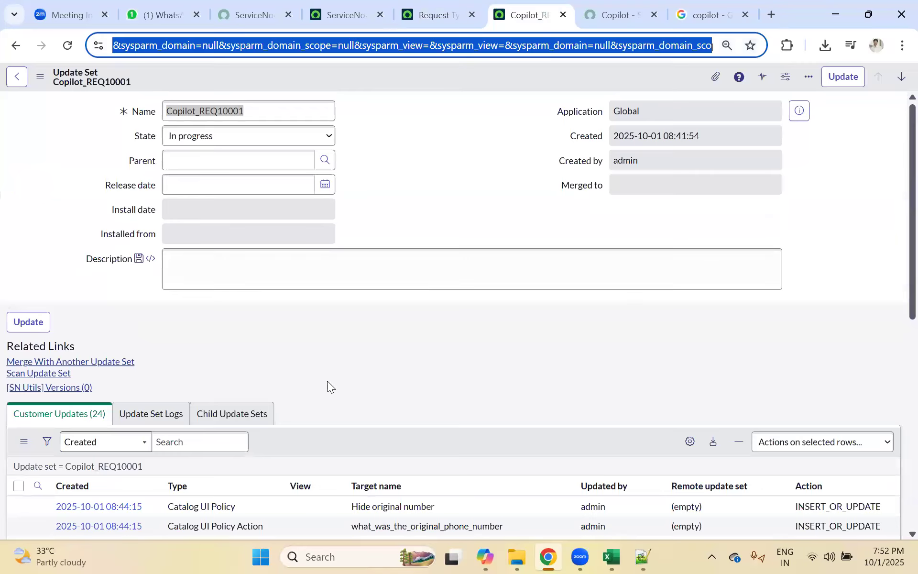
scroll(328, 381, down, 4)
Return to the Request Type variable and add a new question choice with the text 'Access Deactivation'.
click(430, 14)
scroll(263, 379, down, 3)
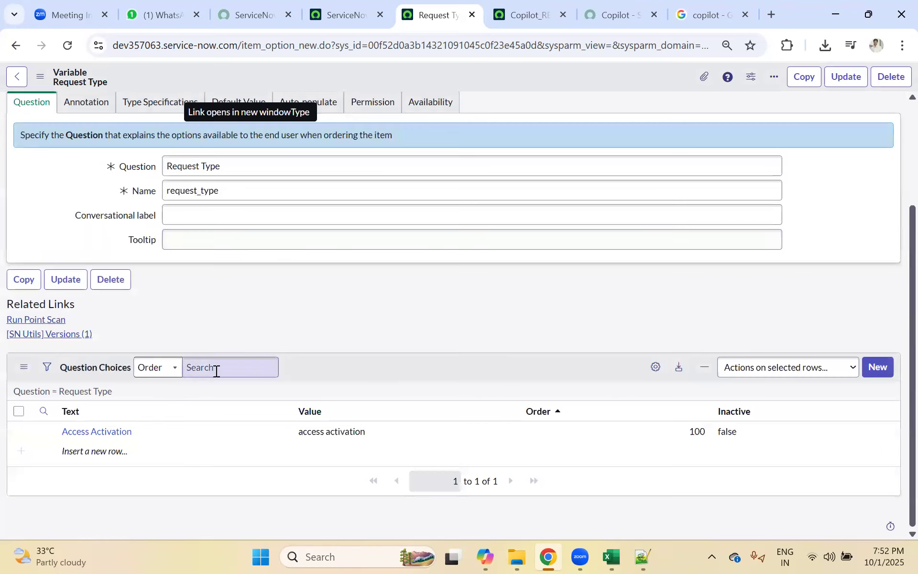
click(102, 451)
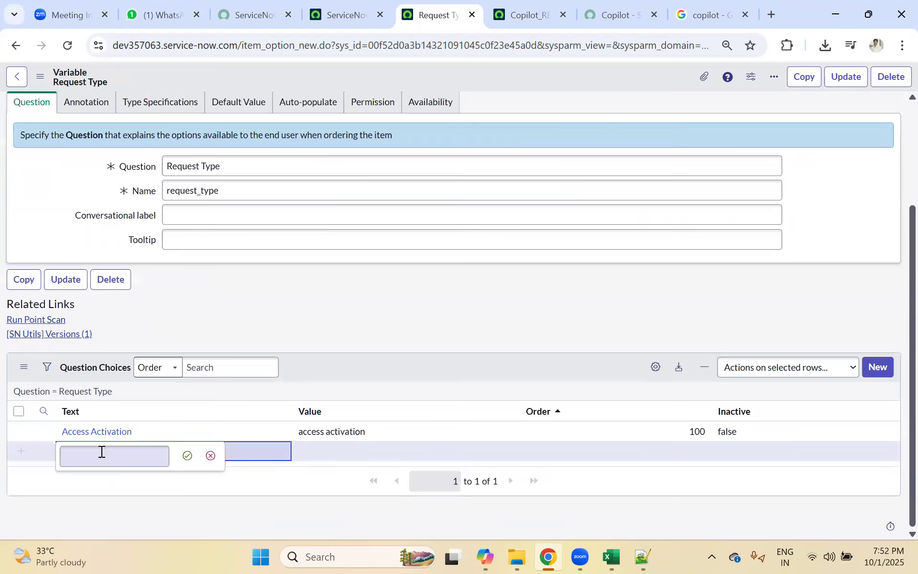
text(Access Deactivation)
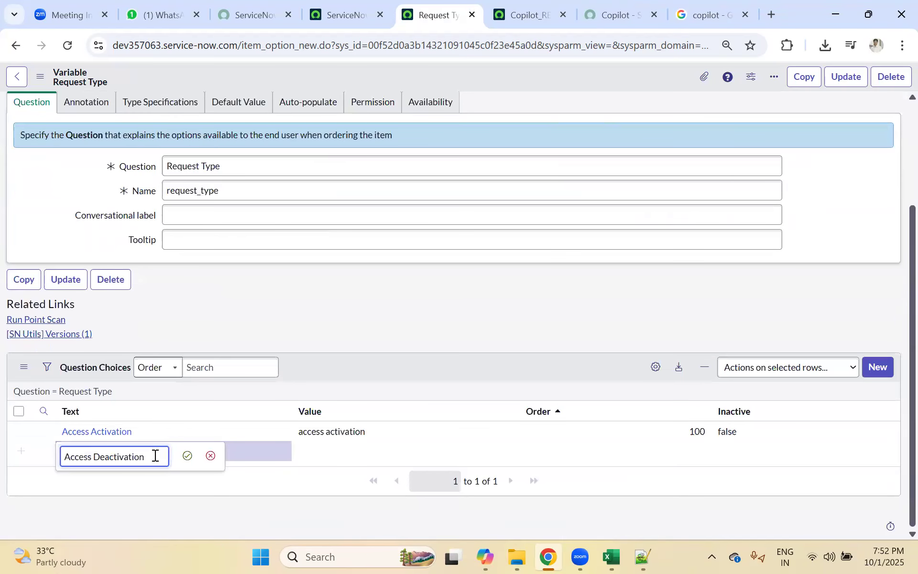
click(186, 456)
Enter 'access deactivation' in lowercase as the value of the Access Deactivation choice.
click(349, 451)
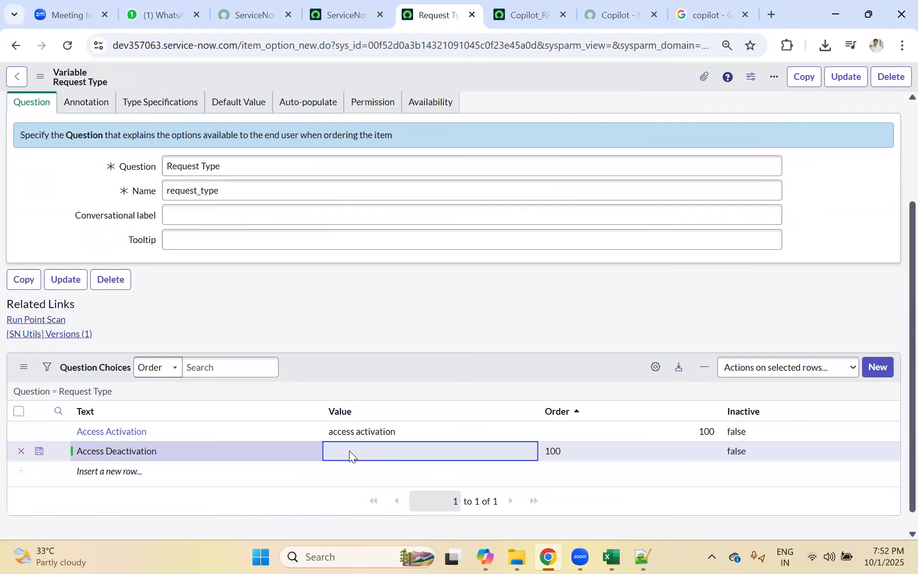
click(349, 450)
text(Access Deactivation)
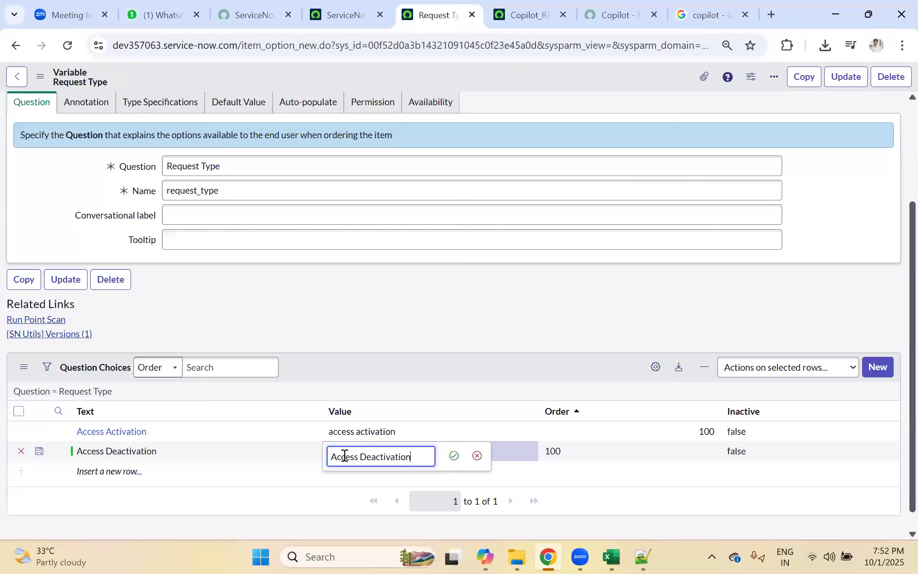
click(333, 457)
key(Delete)
text(a)
click(362, 457)
key(Delete)
text(d)
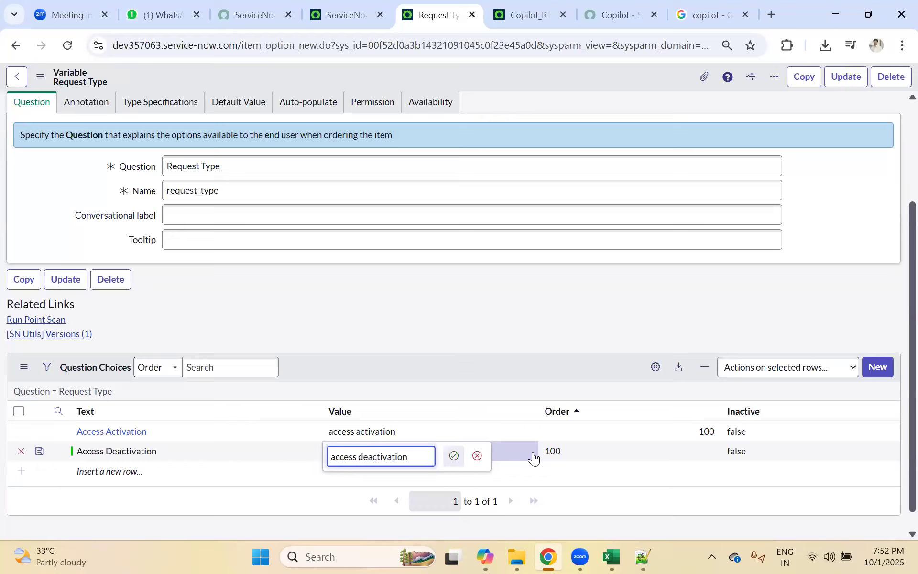
Set the Access Deactivation choice's order to 200 and save its row.
click(583, 449)
click(583, 449)
text(200)
click(681, 456)
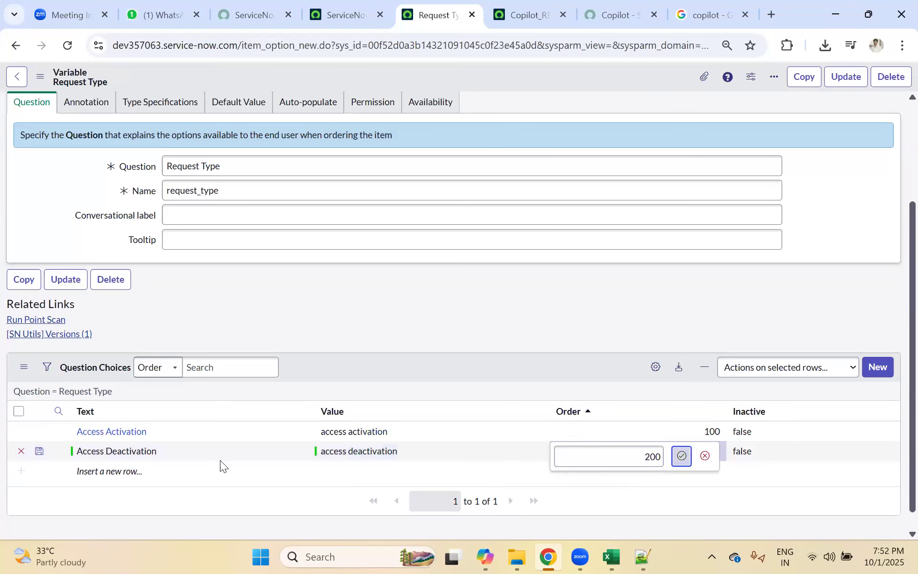
click(39, 455)
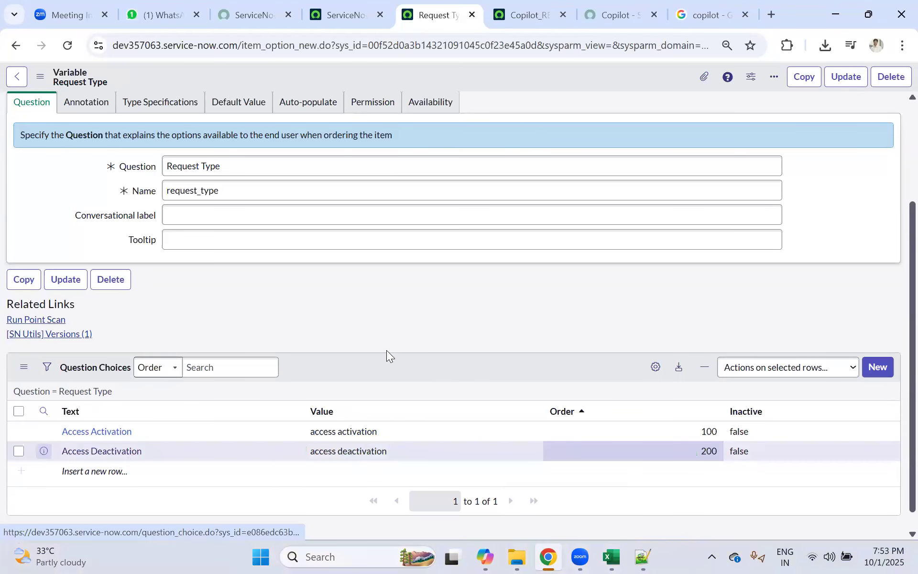
Reload the Copilot portal page and check which choices the Request Type list offers.
scroll(561, 166, up, 3)
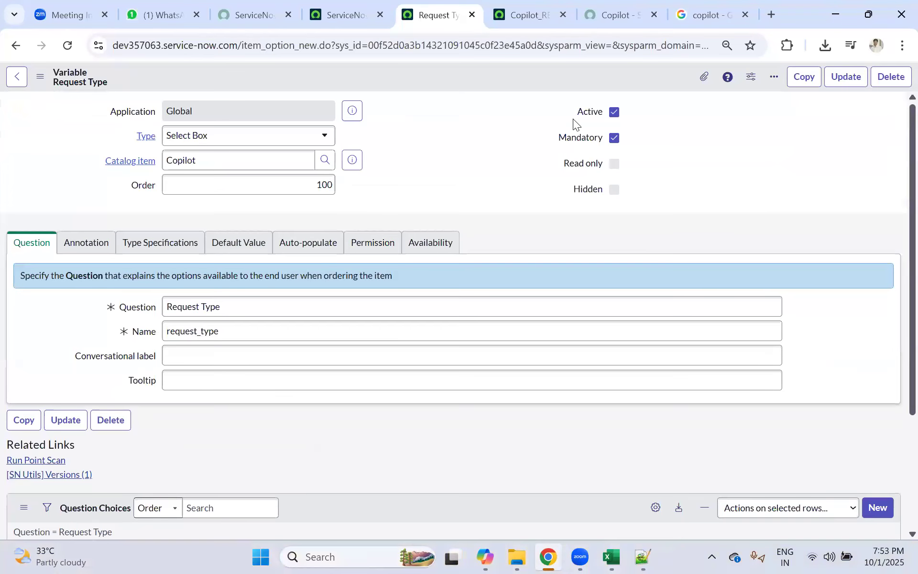
click(613, 14)
click(68, 45)
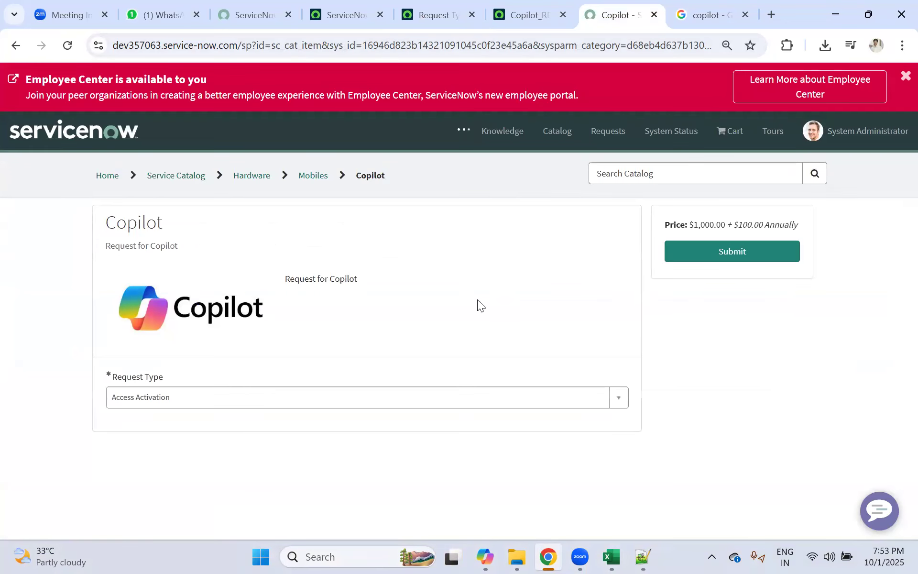
click(180, 395)
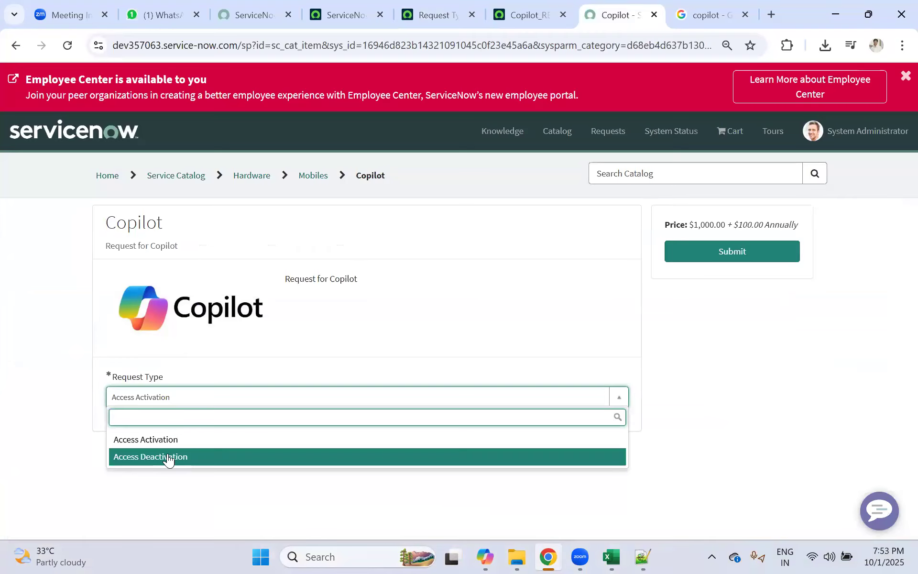
click(526, 15)
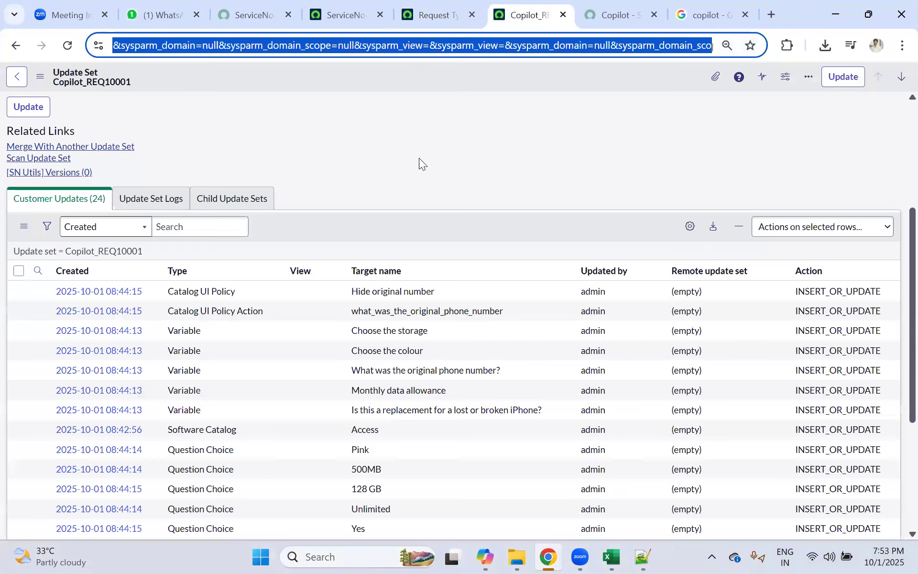
Enable Include none in the Request Type variable's type specifications and save the record.
click(448, 6)
click(144, 246)
click(167, 410)
right_click(428, 74)
click(440, 82)
Reload the Copilot portal page and test Request Type by choosing Access Activation, followed by Access Deactivation.
click(617, 14)
click(72, 44)
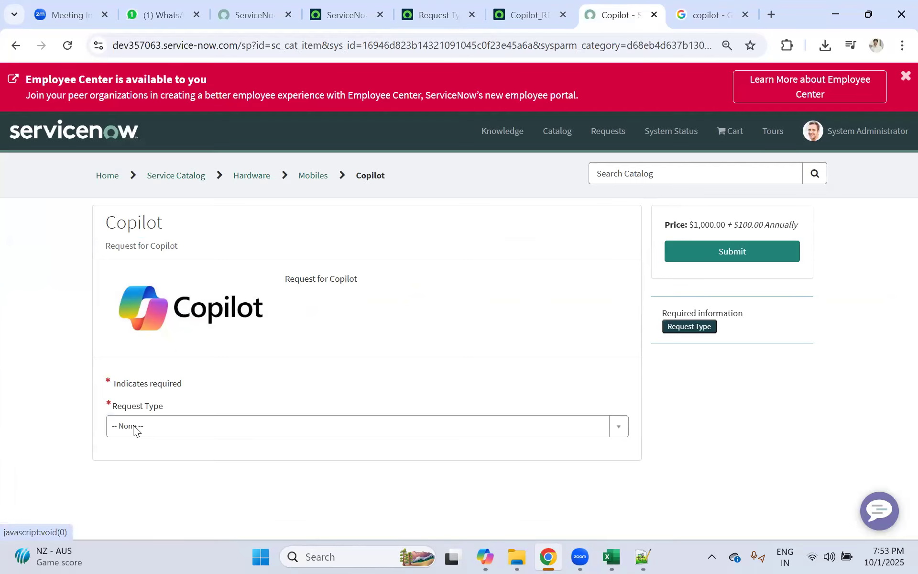
click(133, 425)
click(131, 486)
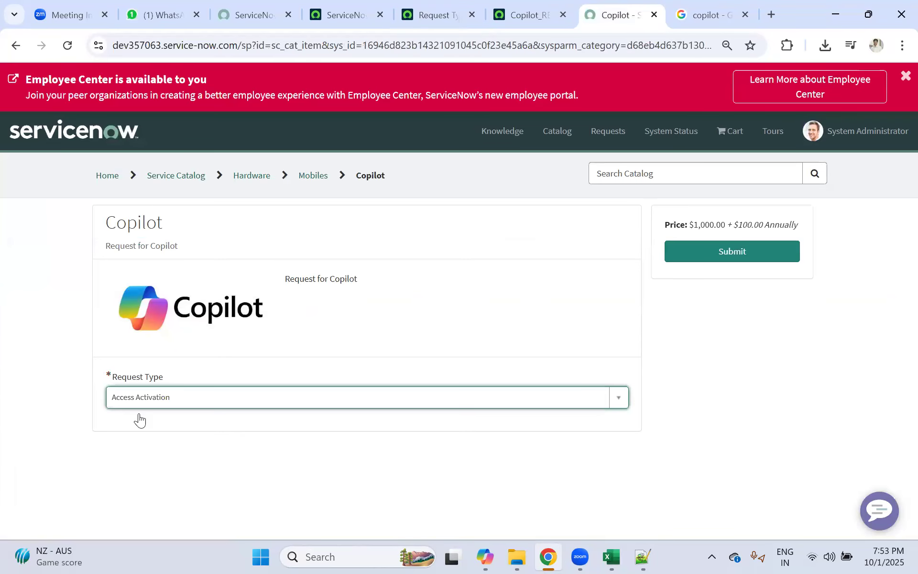
click(140, 420)
click(138, 470)
Switch to Notepad++ and review the category, item name and request type requirements, highlighting 'Business Application'.
key(alt+Tab)
drag(658, 256, 56, 208)
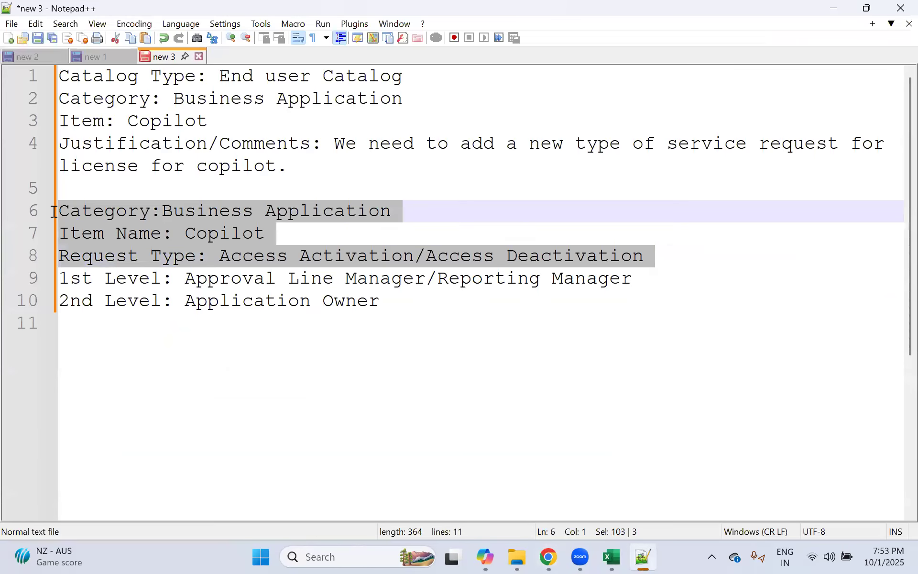
click(244, 211)
drag(166, 211, 398, 210)
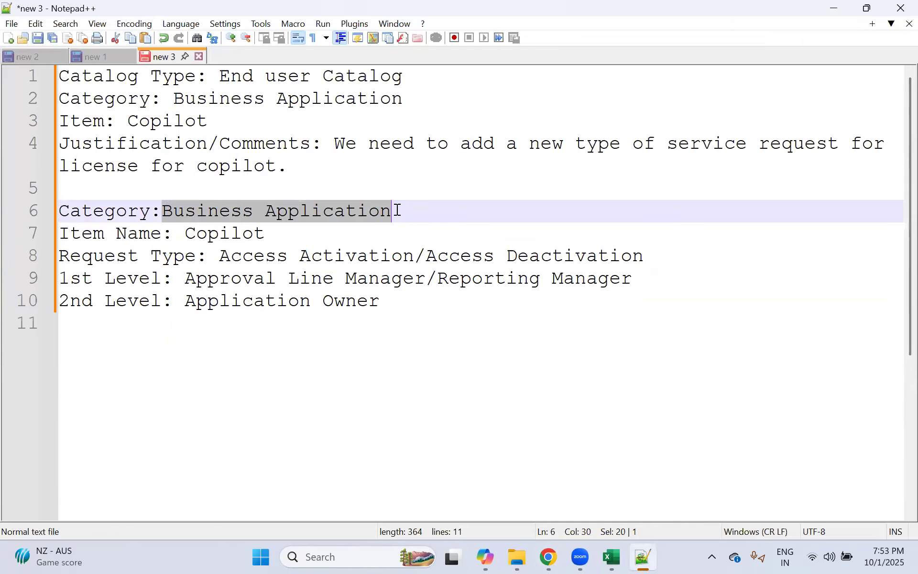
drag(161, 211, 392, 211)
Switch back to Chrome and return from the Request Type variable to the Copilot catalog item, checking its portal page.
key(alt+Tab)
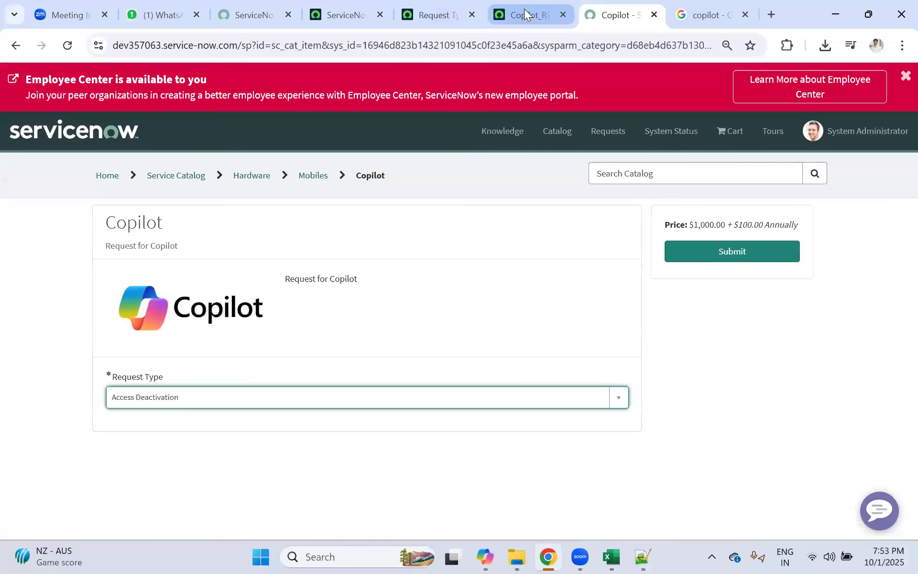
click(524, 8)
click(430, 9)
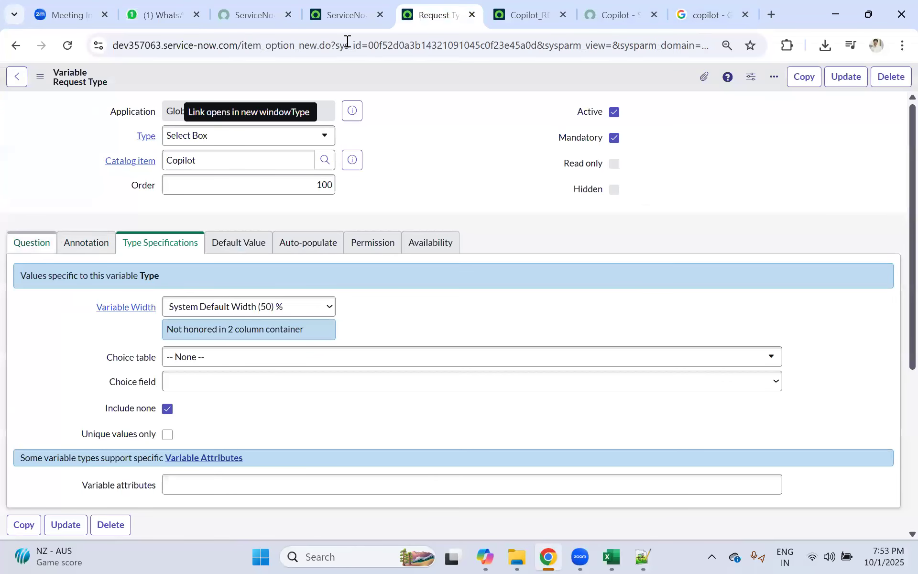
click(347, 13)
click(411, 12)
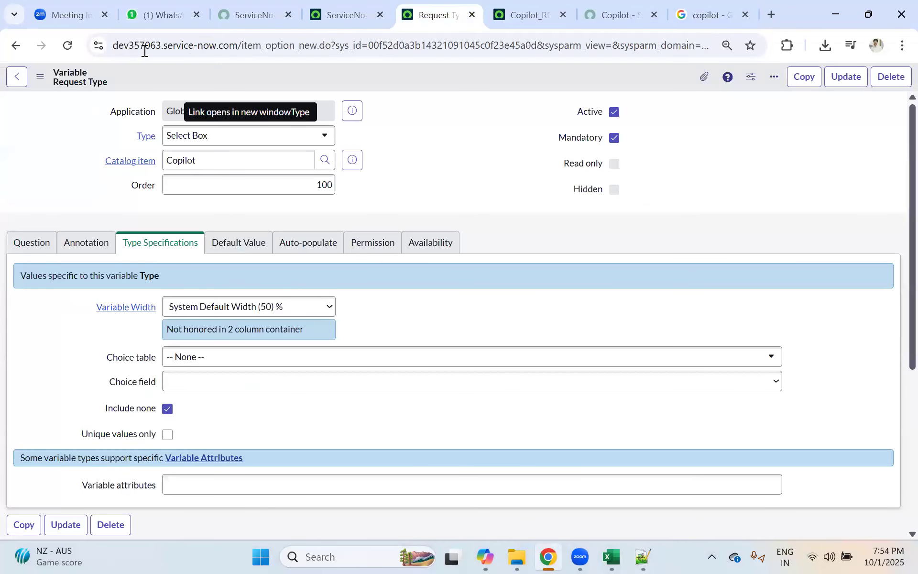
click(15, 79)
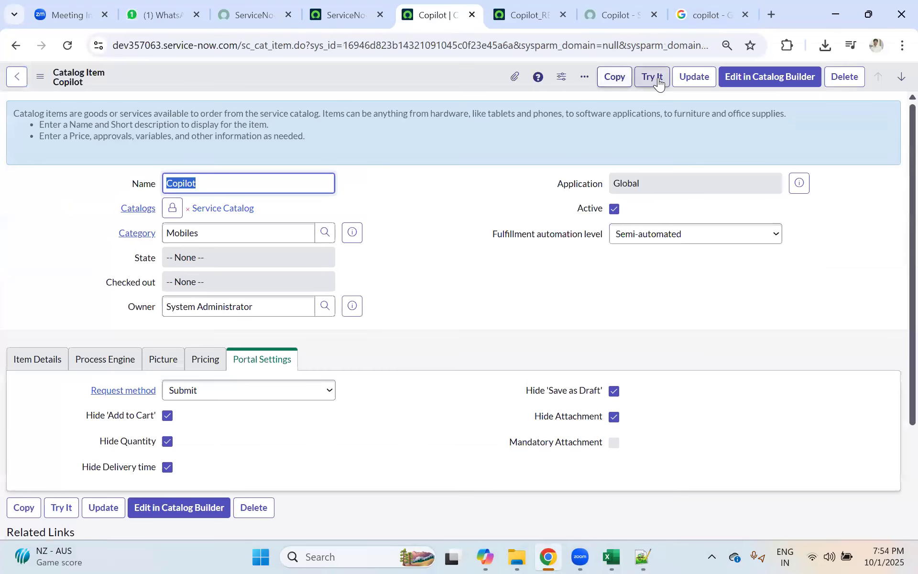
click(594, 23)
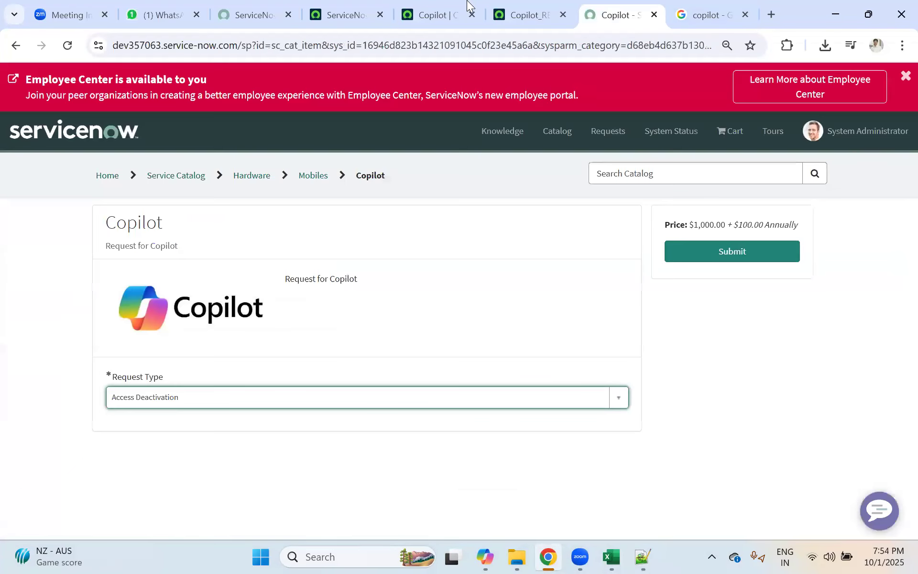
click(428, 15)
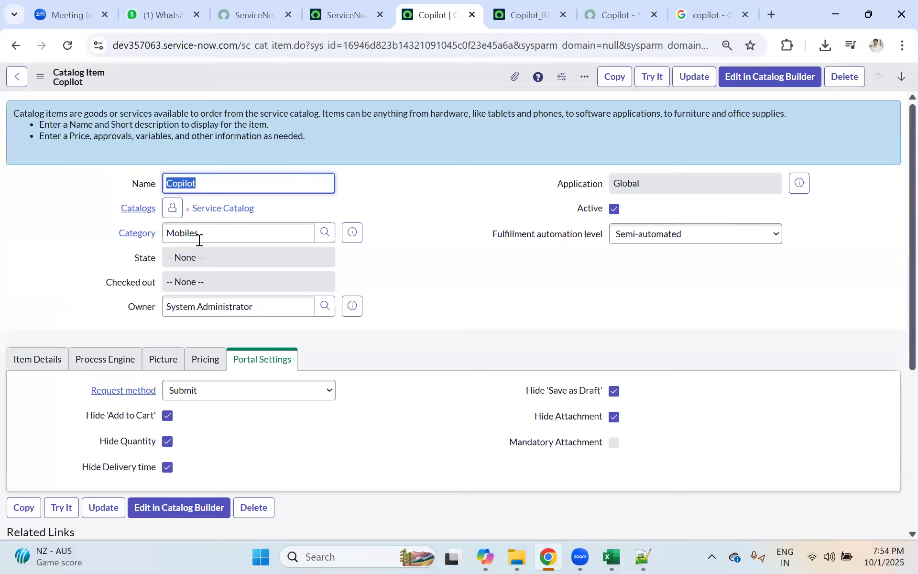
click(240, 230)
double_click(166, 229)
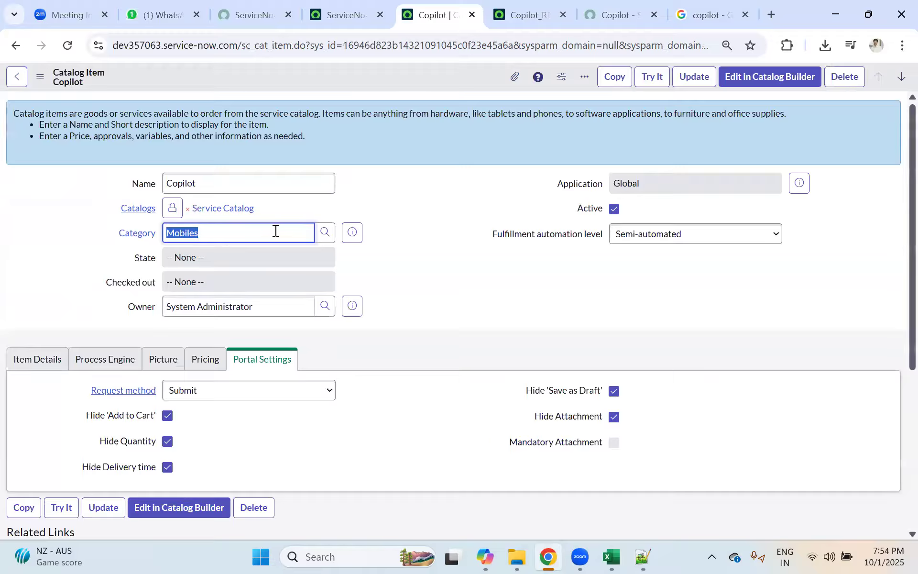
key(BackSpace)
key(ctrl+z)
Open the record of the Copilot item's Mobiles category in a new browser tab.
click(352, 232)
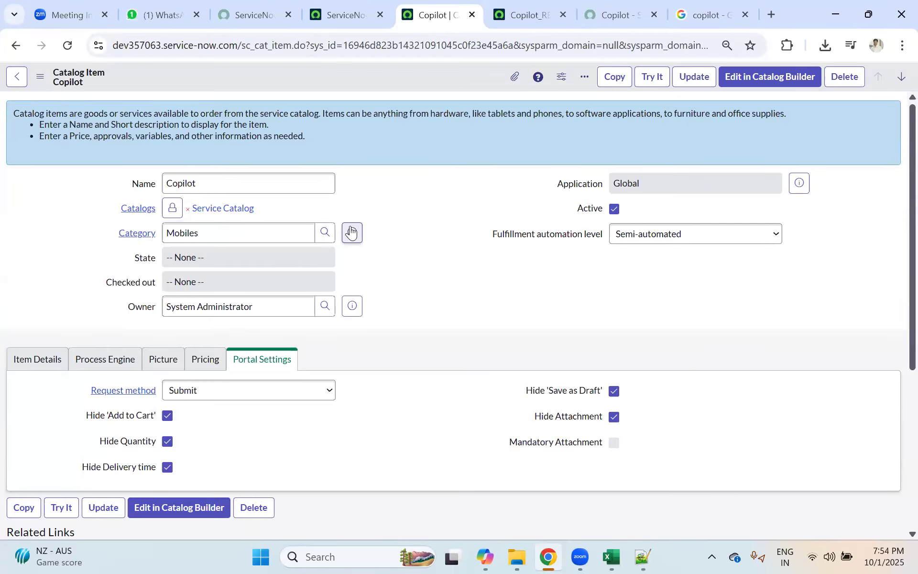
ctrl+click(527, 264)
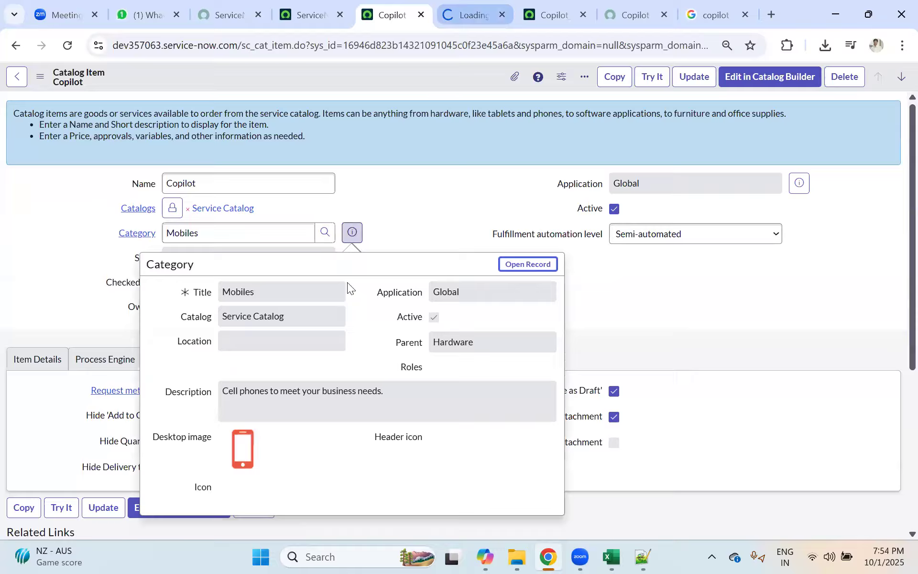
key(ctrl+Tab)
Select the category's title text, switch to Notepad++ and copy 'Business Application' from the category requirement.
click(250, 109)
drag(249, 109, 144, 119)
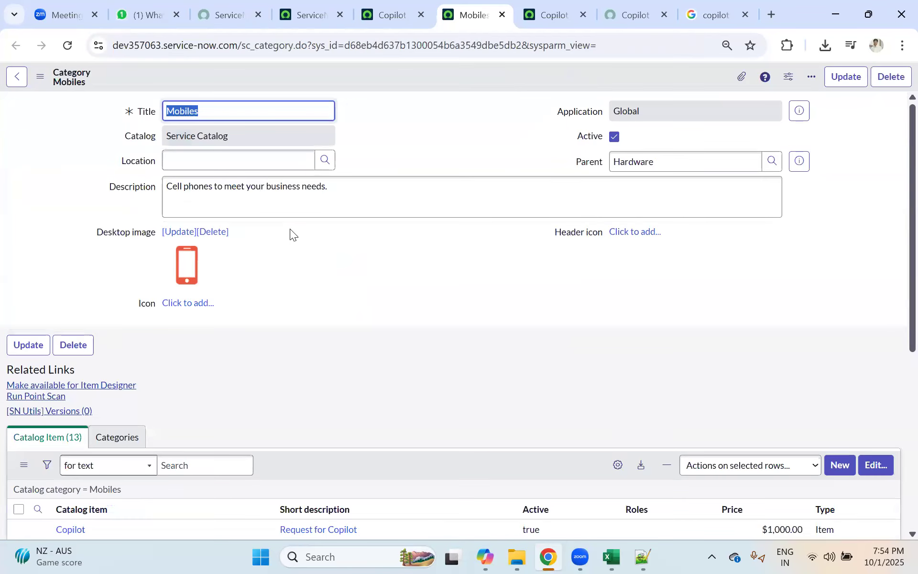
key(alt+Tab)
key(shift+Left)
key(ctrl+c)
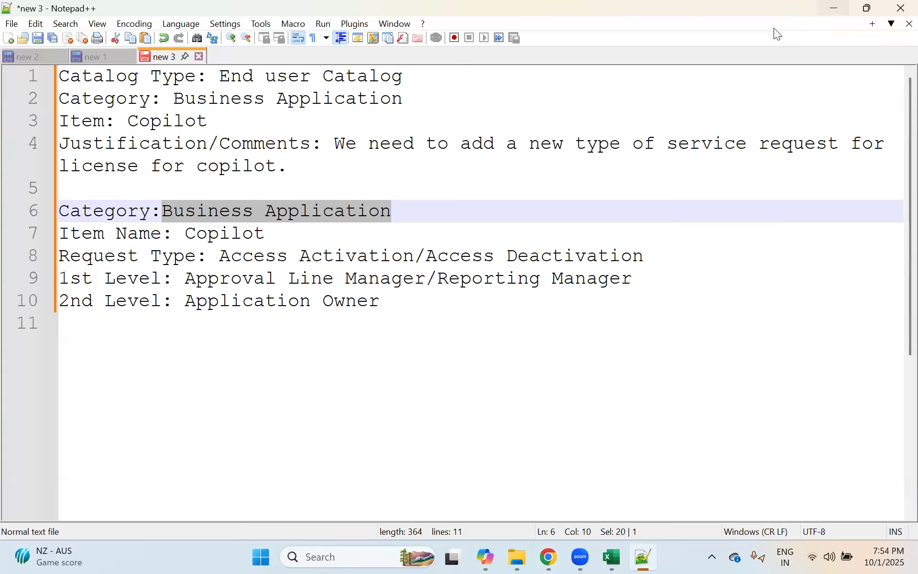
Switch back to Chrome and replace the category title with 'Business Application'.
key(alt+Tab)
click(243, 114)
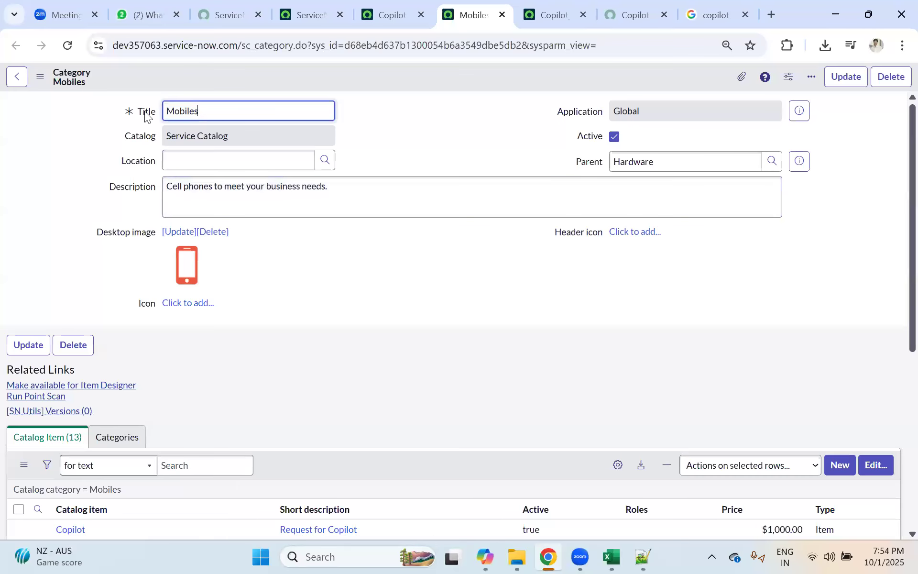
key(ctrl+a)
key(ctrl+v)
Set the category description to 'Business Application' and insert the record as a new category, staying on it.
drag(334, 187, 163, 187)
key(ctrl+a)
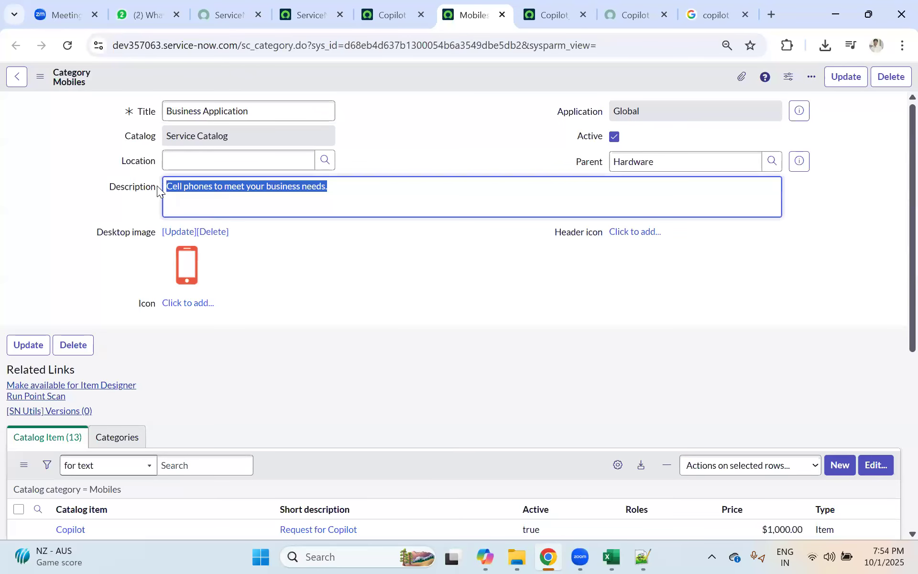
key(ctrl+v)
scroll(289, 227, down, 5)
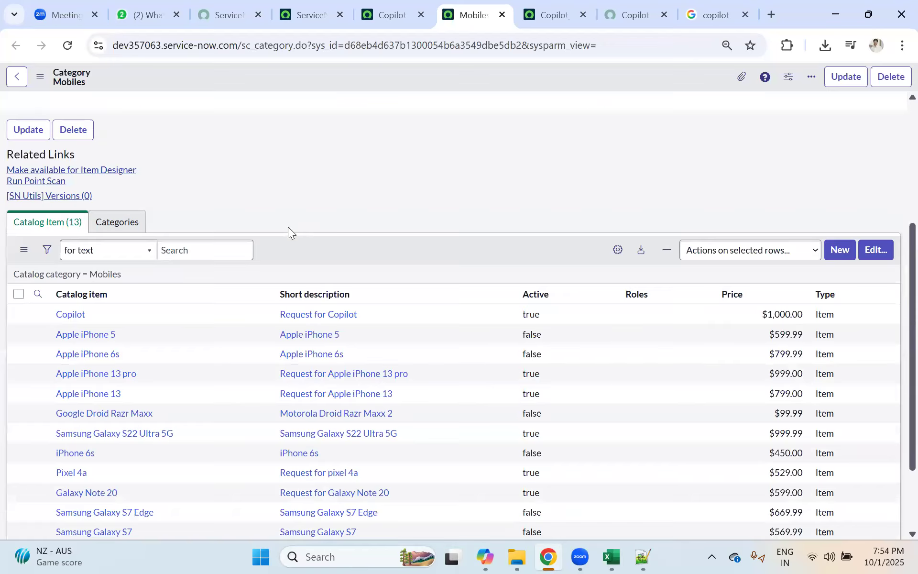
scroll(215, 225, up, 5)
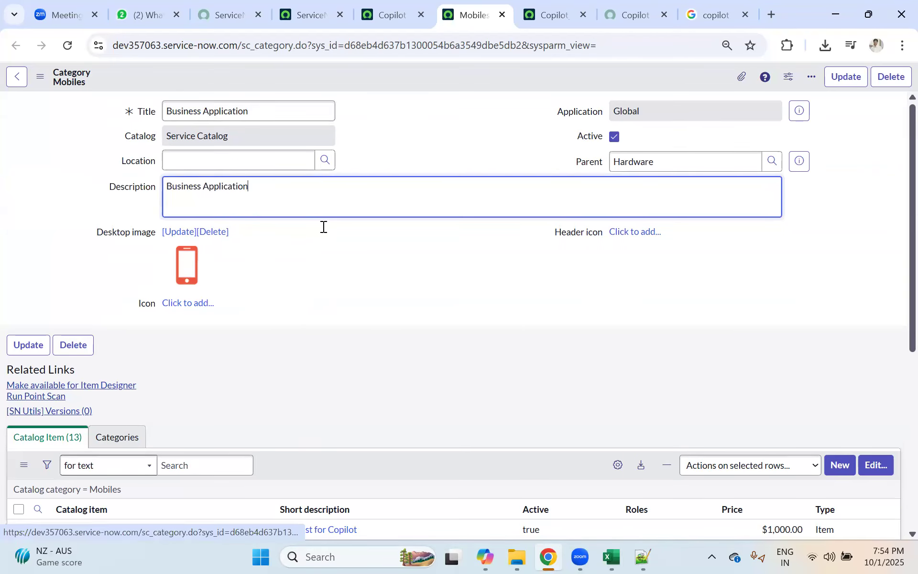
right_click(409, 87)
click(422, 104)
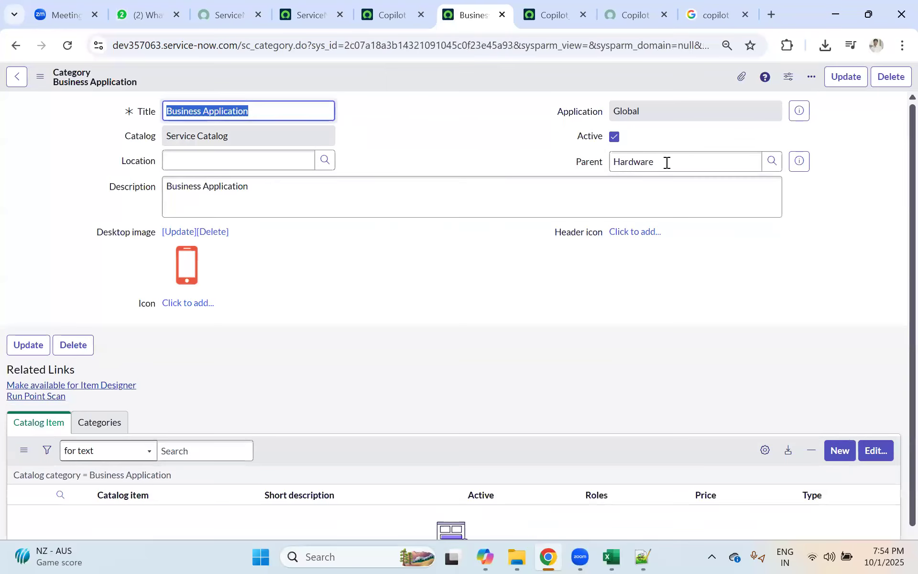
Try Application and Account Access as the parent of the Business Application category.
drag(626, 160, 693, 176)
key(BackSpace)
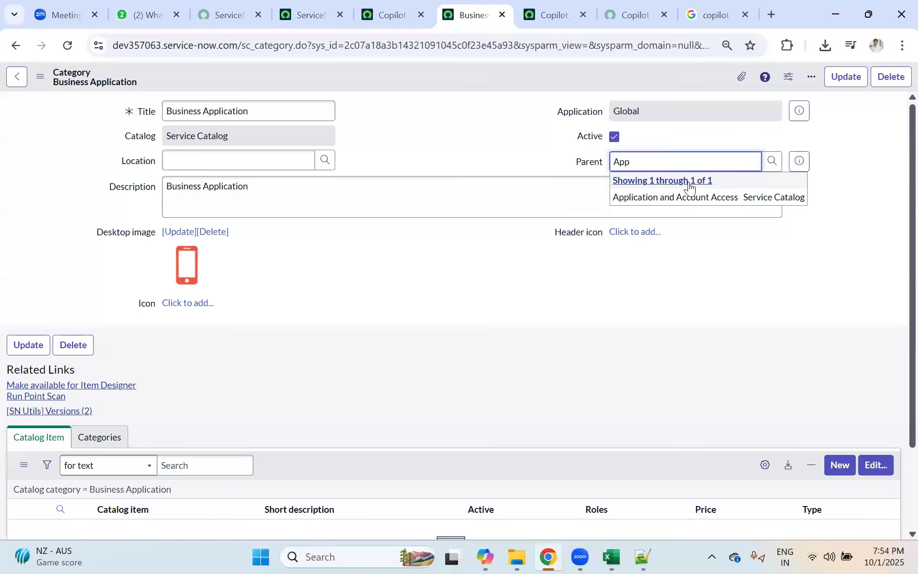
click(666, 203)
Clear the parent of the Business Application category and save the record.
triple_click(653, 157)
key(BackSpace)
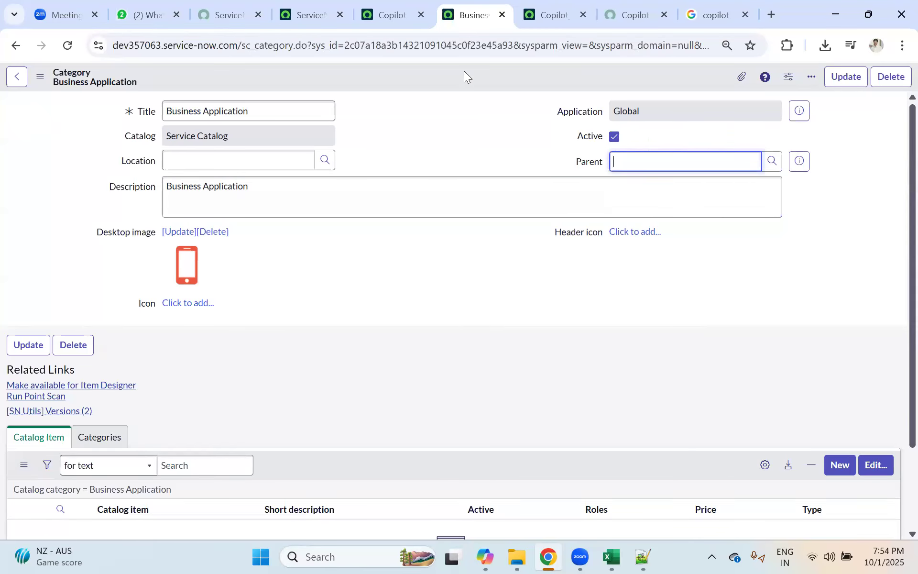
right_click(464, 72)
click(493, 79)
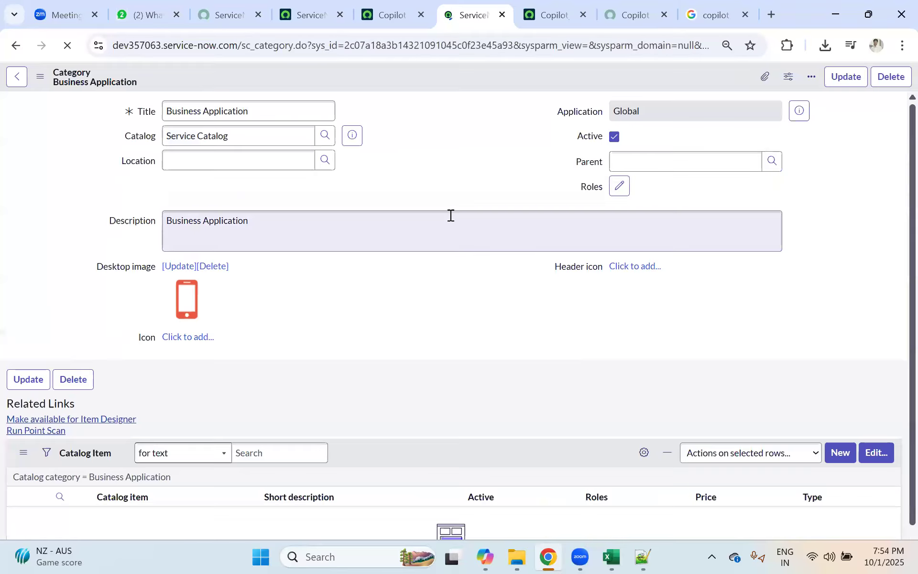
Leave the Copilot portal page for the Service Catalog and check its category list.
click(636, 15)
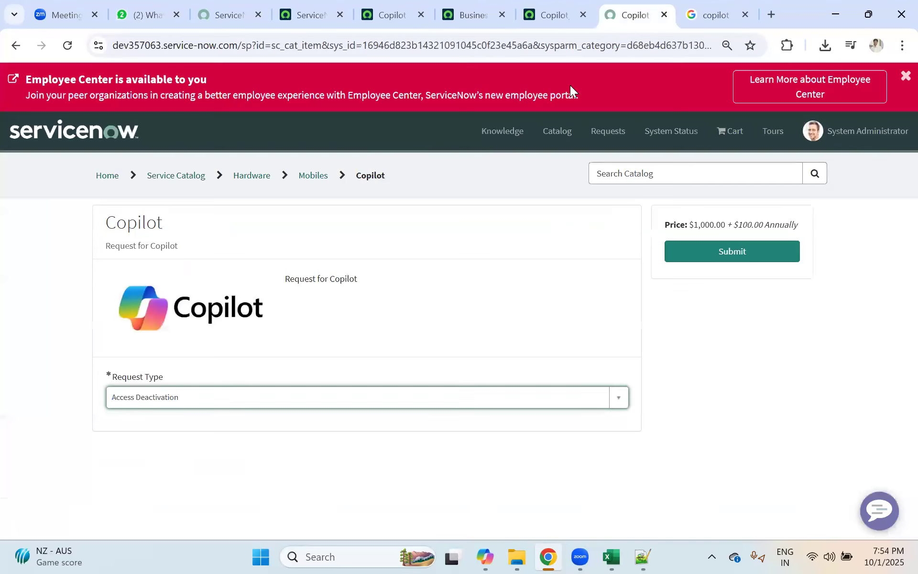
click(202, 176)
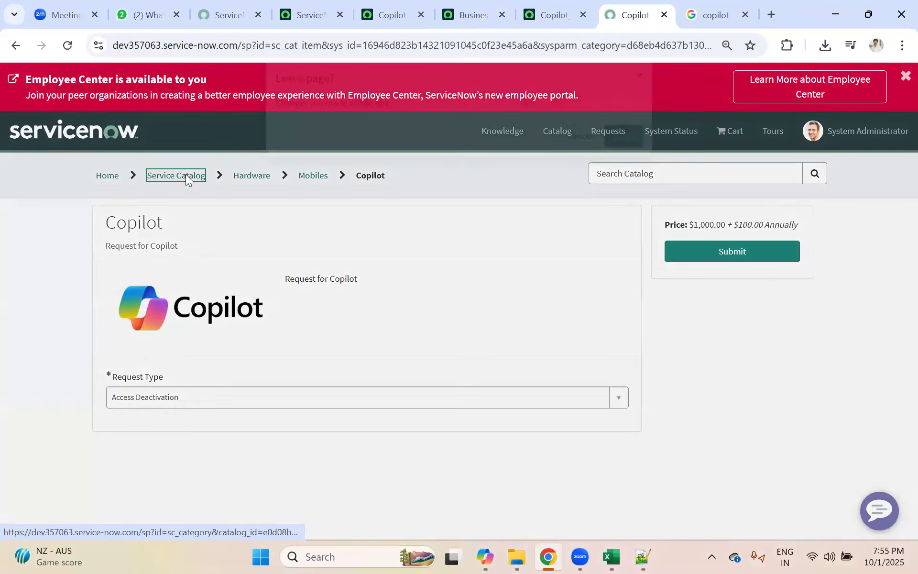
key(Return)
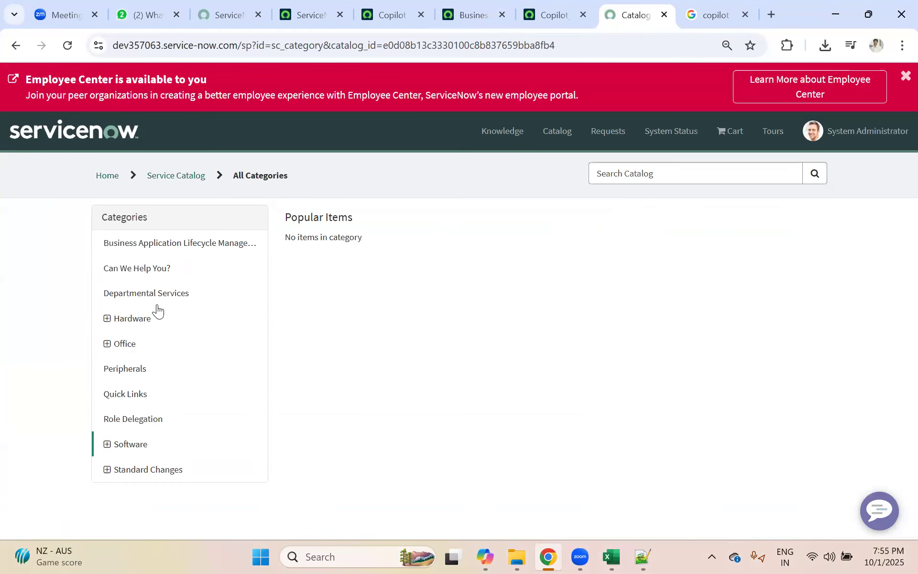
Return to the Business Application category record and open its related catalog items for editing.
click(458, 11)
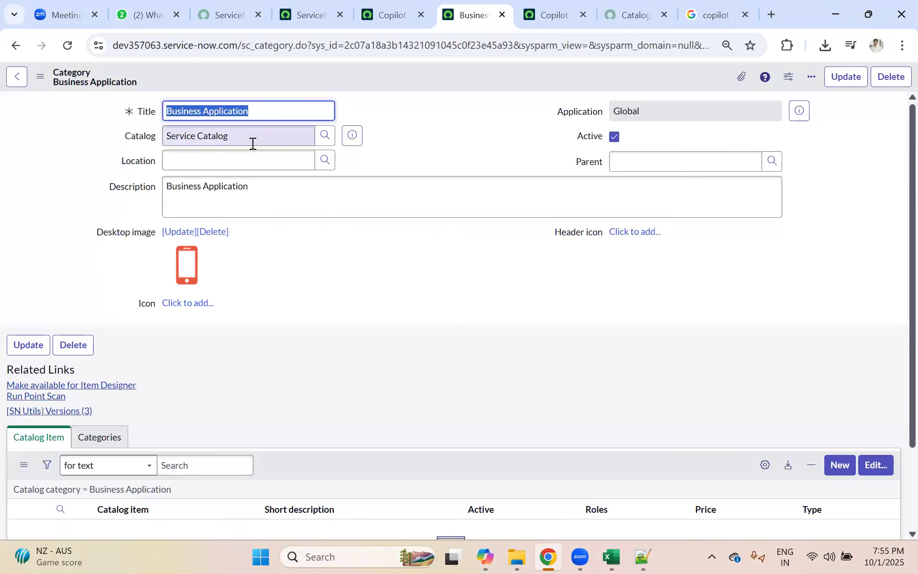
scroll(244, 201, down, 1)
scroll(247, 237, down, 2)
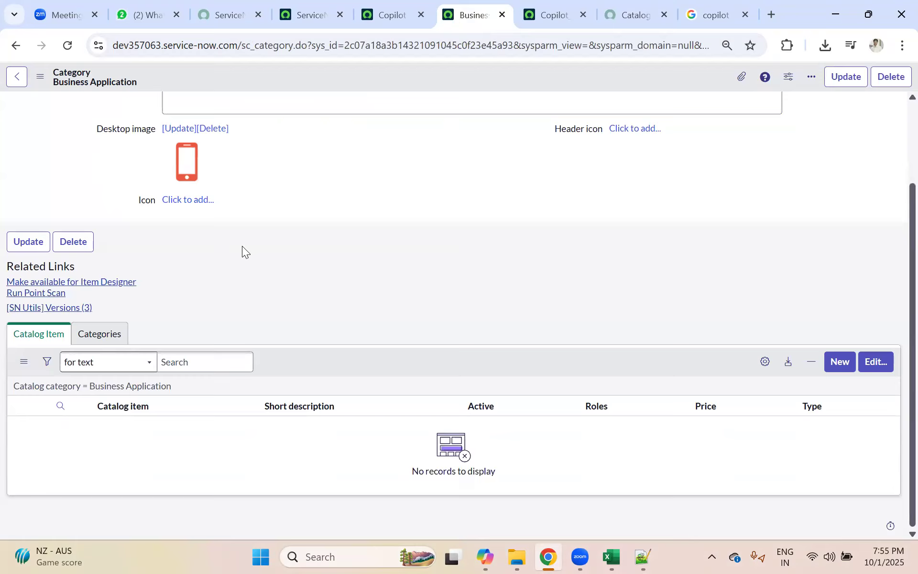
click(96, 337)
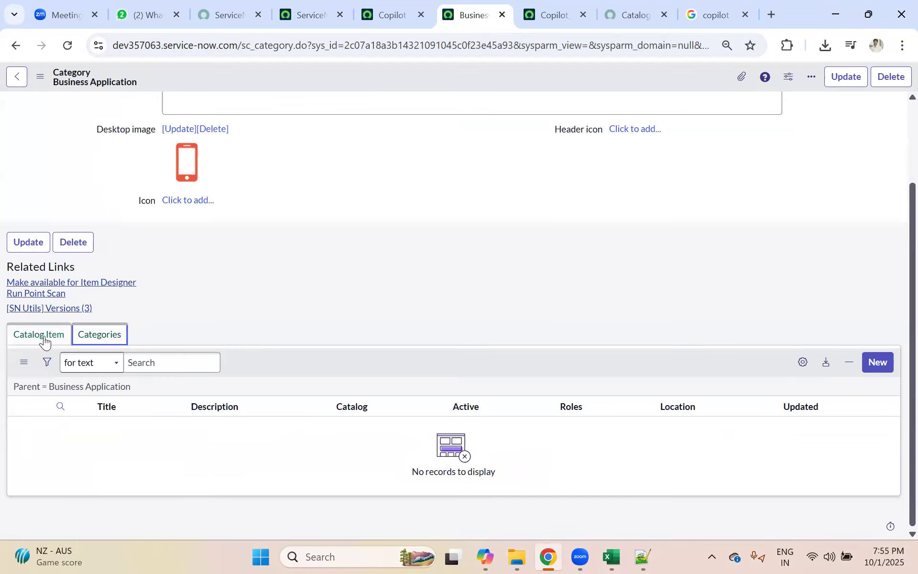
click(54, 341)
click(90, 341)
click(45, 339)
click(873, 363)
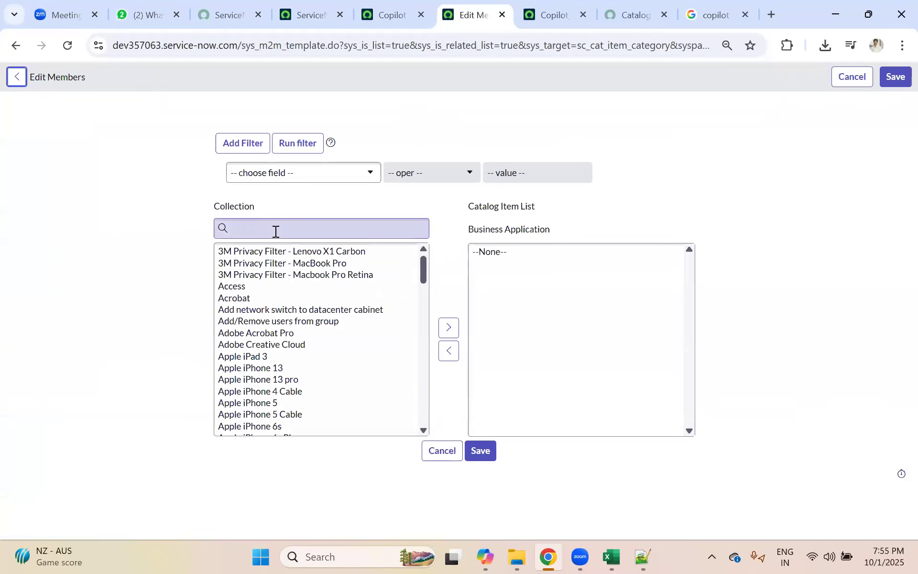
Search the collection for 'cop', add Copilot to the Business Application catalog item list and save it.
click(276, 231)
text(cop)
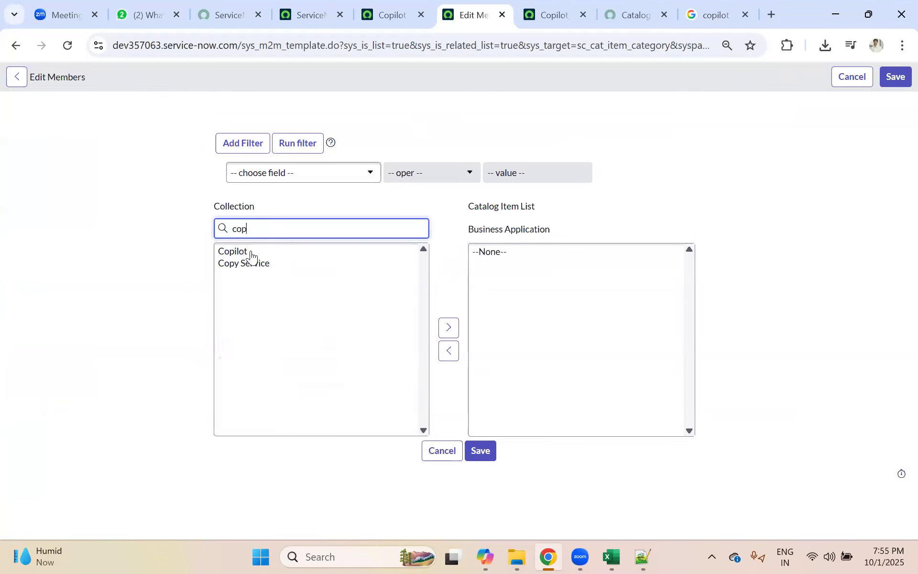
click(249, 251)
click(447, 328)
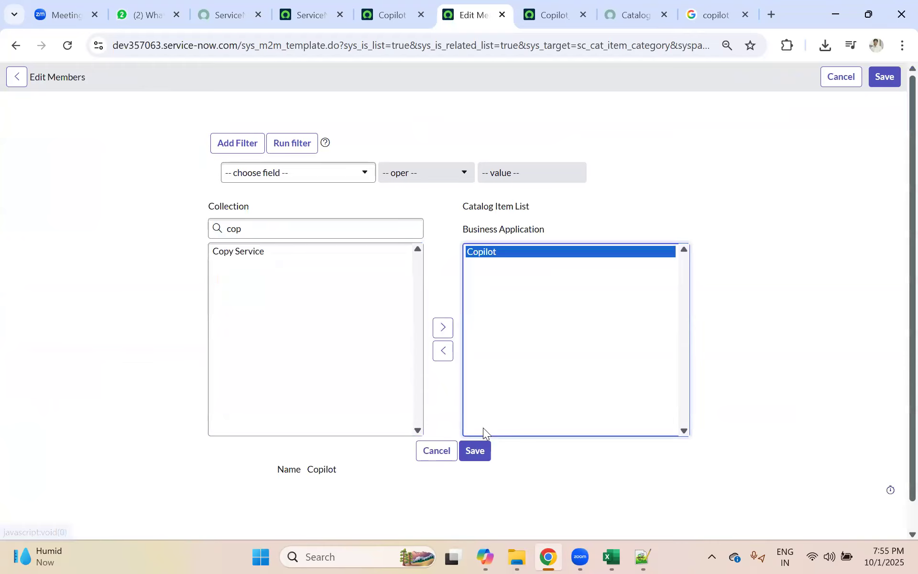
click(476, 450)
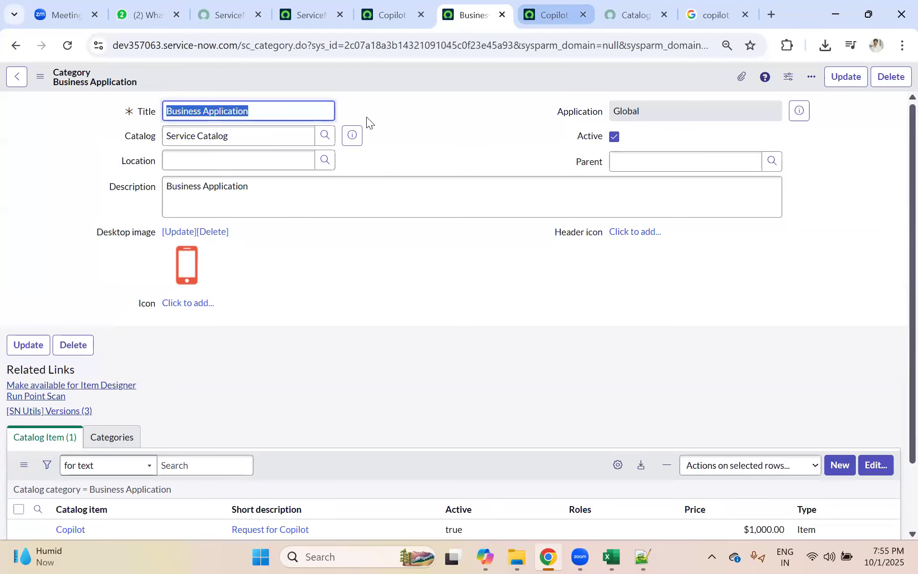
Return to the service portal and reopen the catalog's full category list through the home page to check for Business Application.
click(553, 15)
click(630, 11)
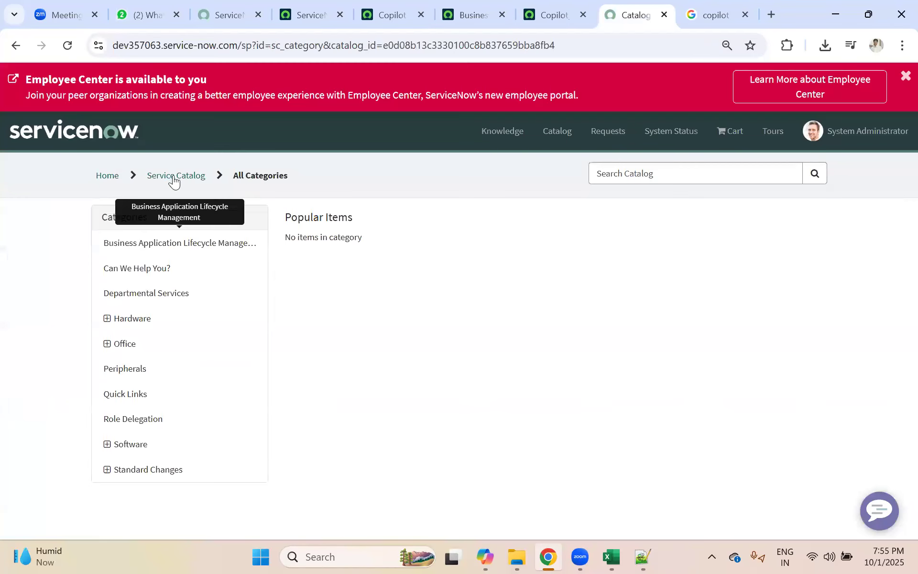
click(191, 177)
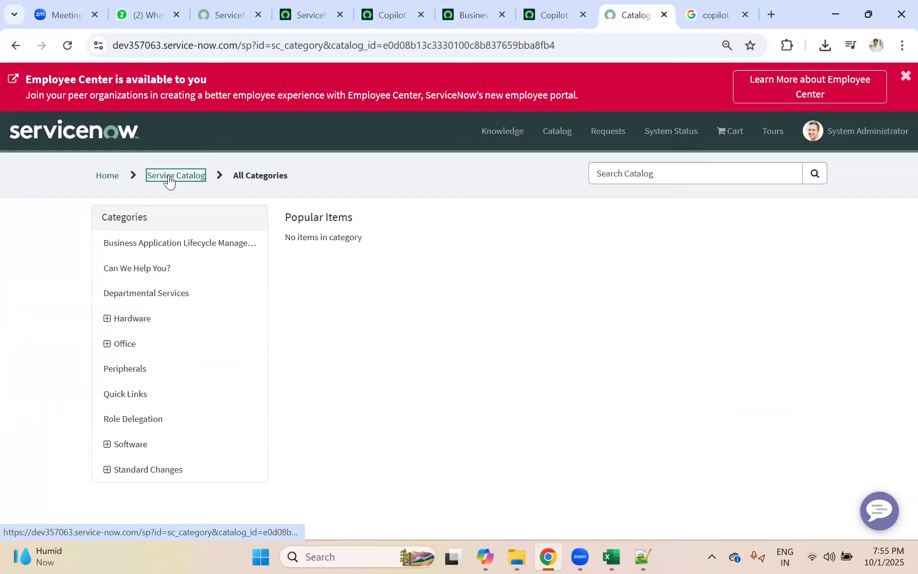
click(177, 245)
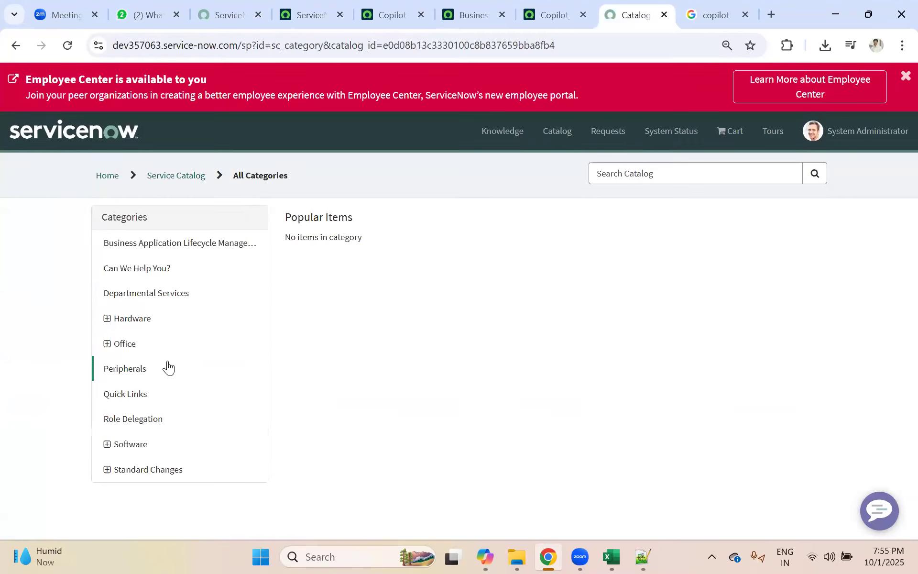
click(110, 179)
click(184, 402)
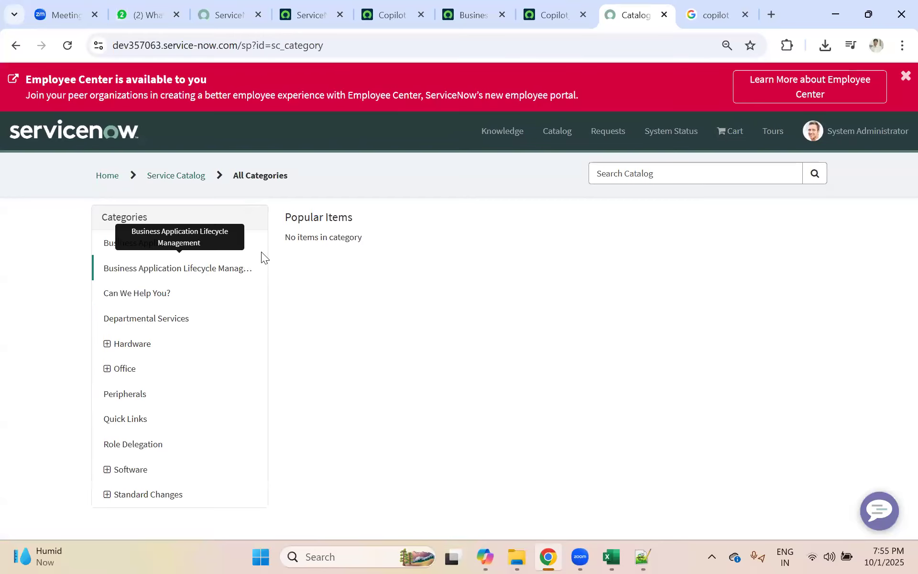
Open Copilot from the Business Application category in the portal and display its Request Type choices.
click(106, 245)
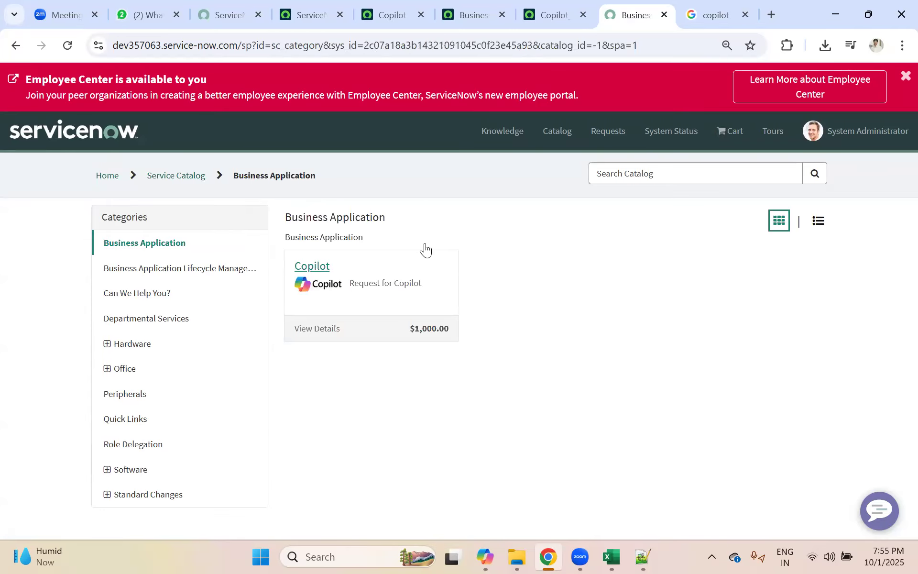
click(307, 271)
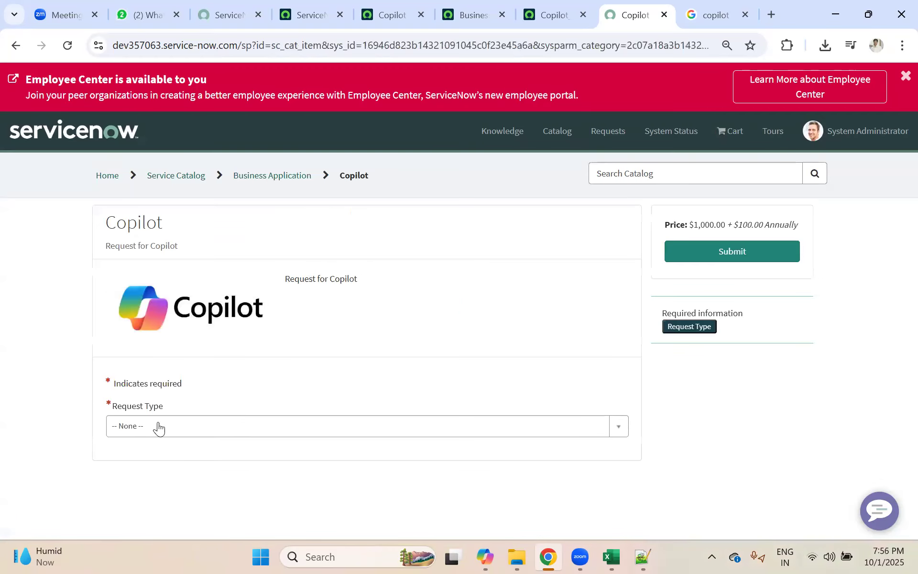
click(156, 425)
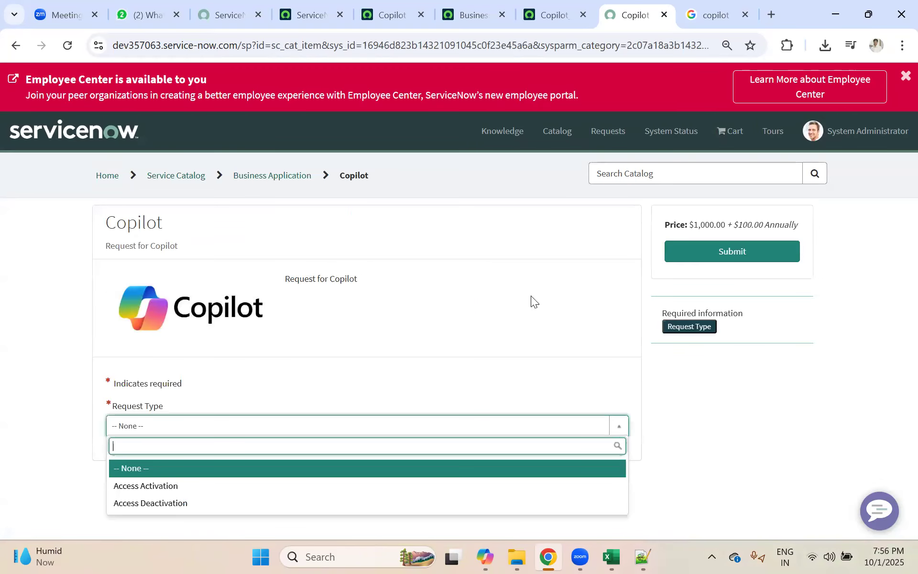
Return to the Copilot catalog item record, reload it and display its related categories.
click(472, 4)
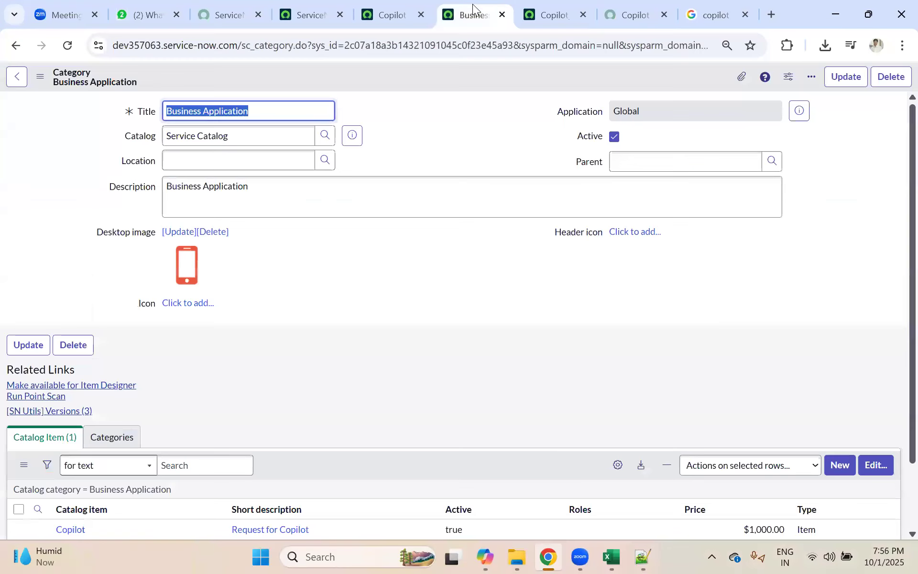
click(395, 14)
click(409, 184)
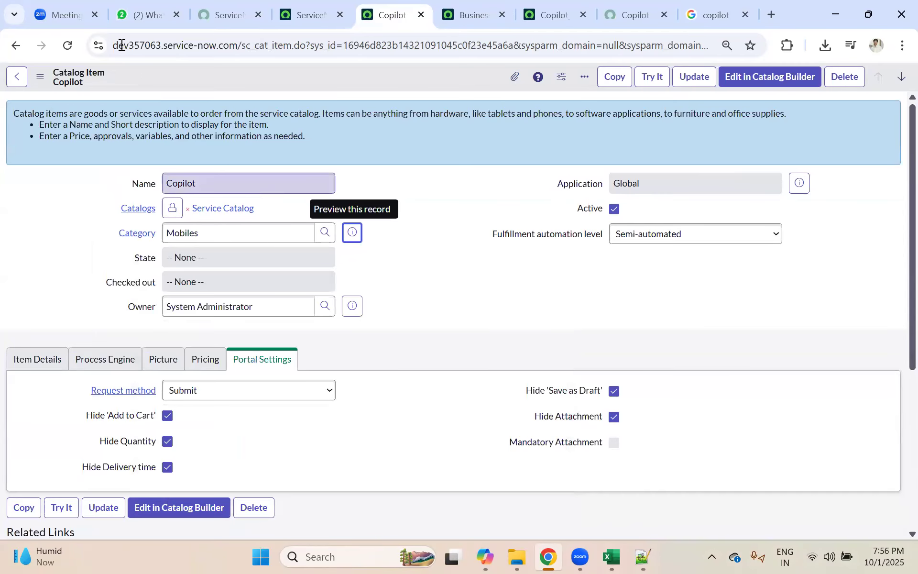
click(68, 45)
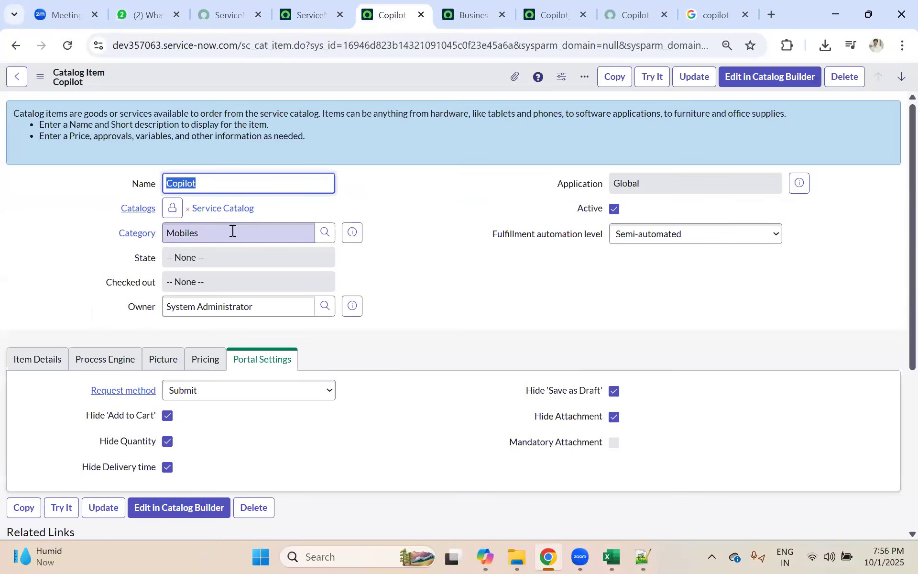
drag(205, 231, 166, 235)
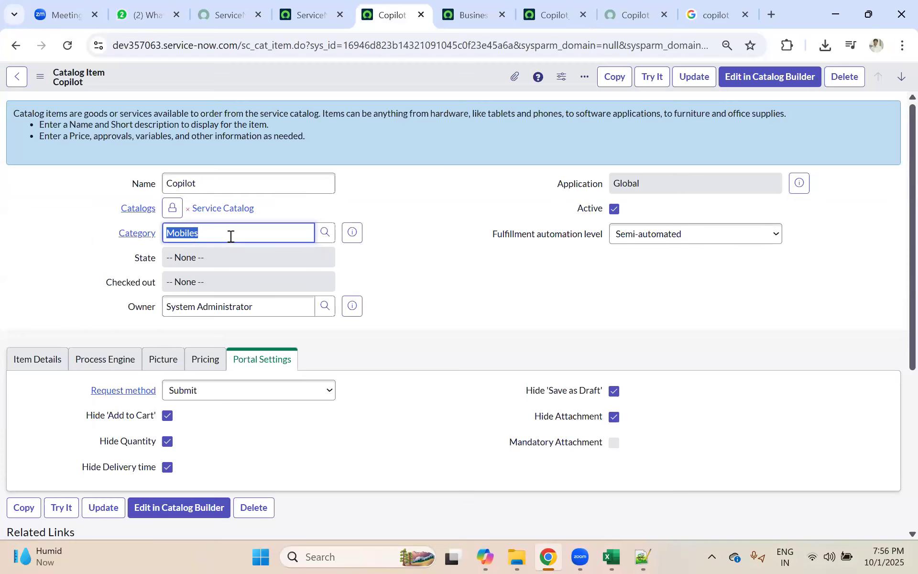
scroll(543, 295, down, 5)
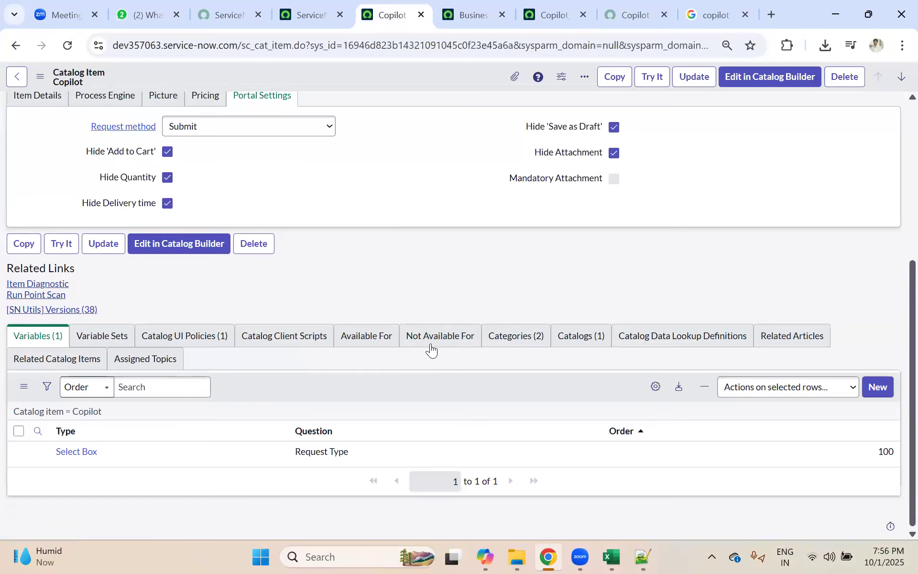
click(513, 343)
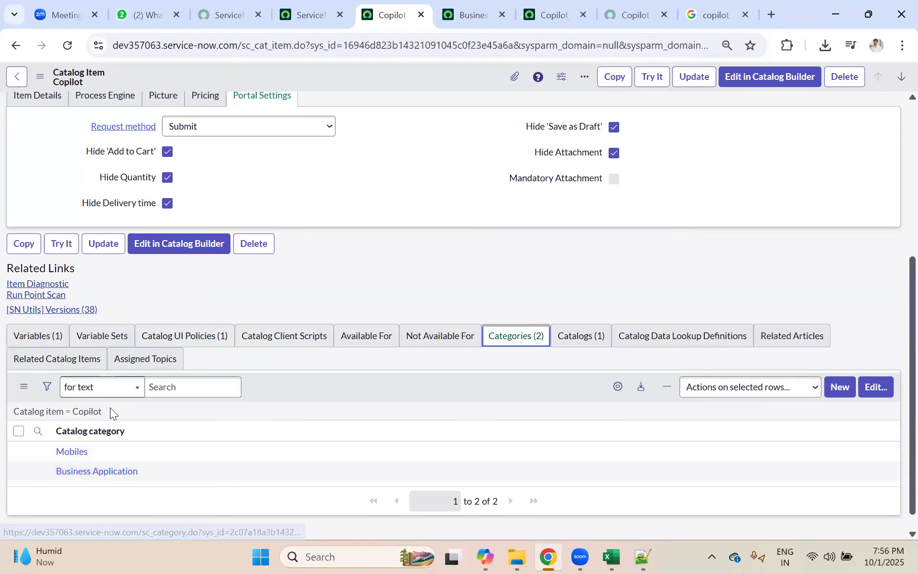
Change the Copilot catalog item's Category to Business Application and save the record.
scroll(222, 218, up, 5)
scroll(189, 227, up, 1)
double_click(201, 236)
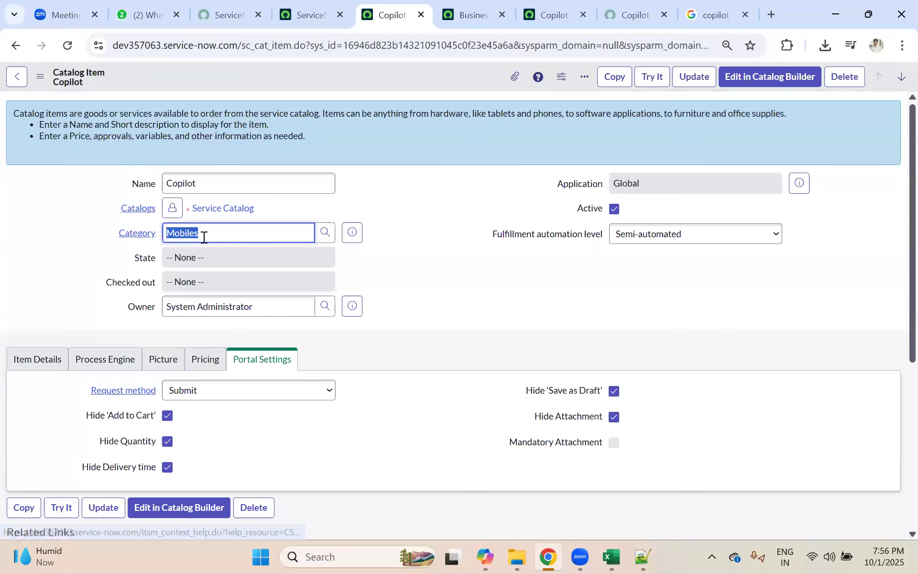
text(B)
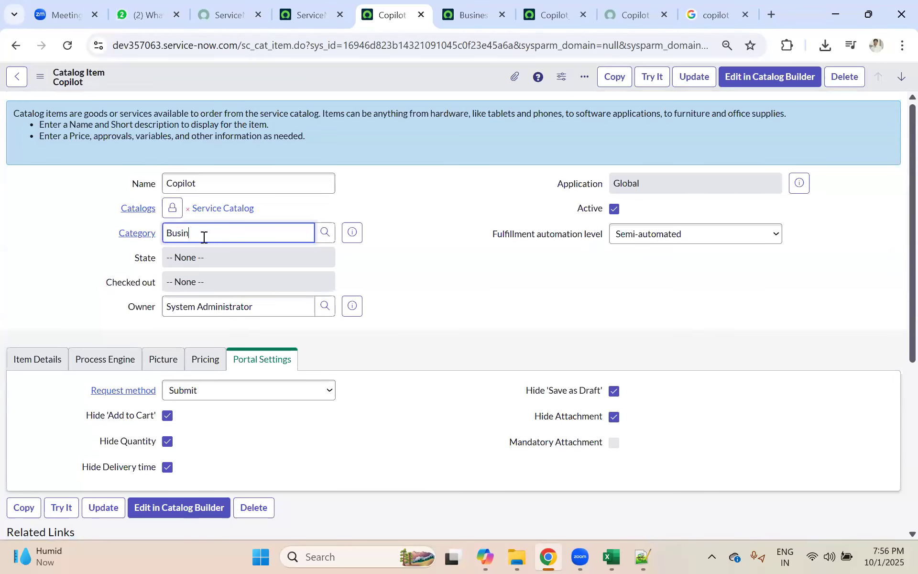
text(usin)
click(243, 264)
scroll(390, 260, down, 5)
scroll(394, 244, up, 5)
right_click(406, 70)
click(431, 80)
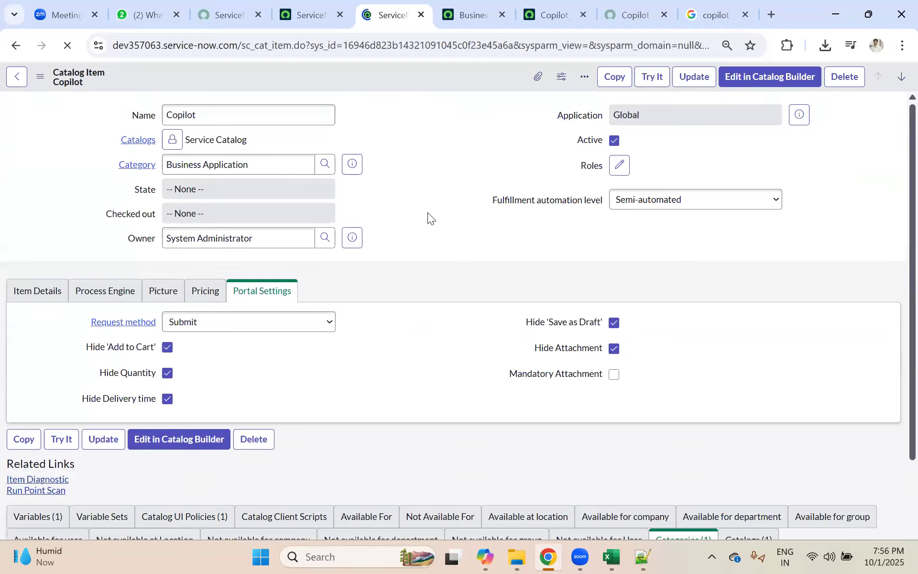
Check the Copilot item's related categories, catalogs and catalog UI policies.
scroll(423, 246, down, 5)
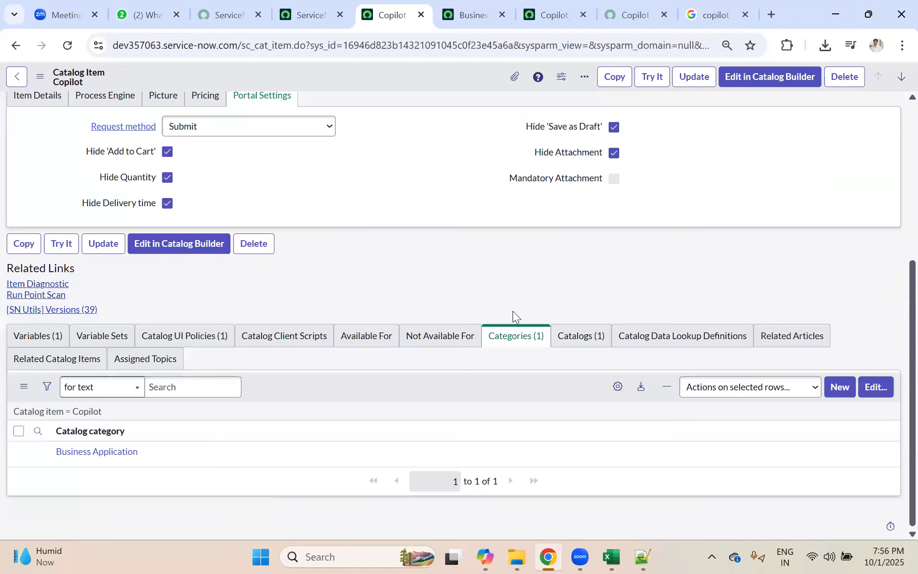
click(593, 343)
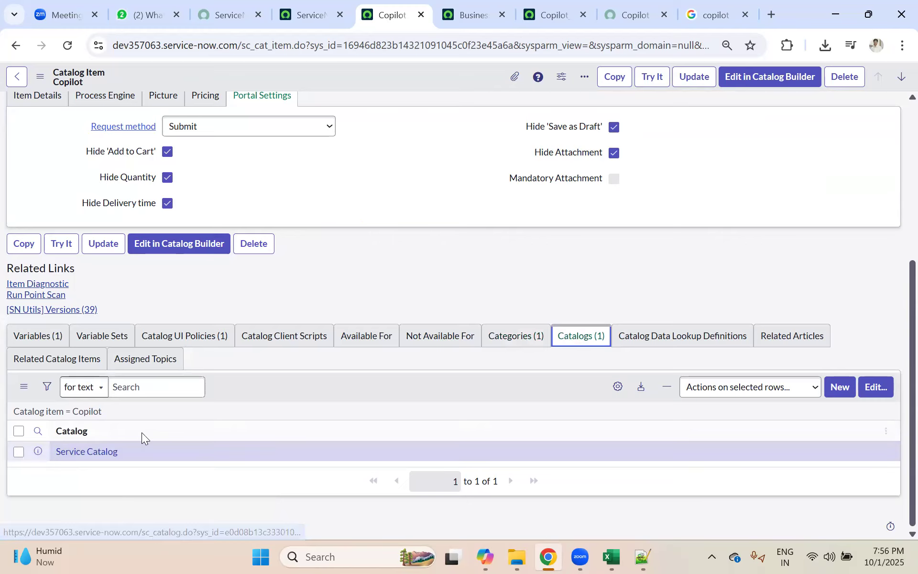
click(197, 337)
scroll(274, 322, up, 5)
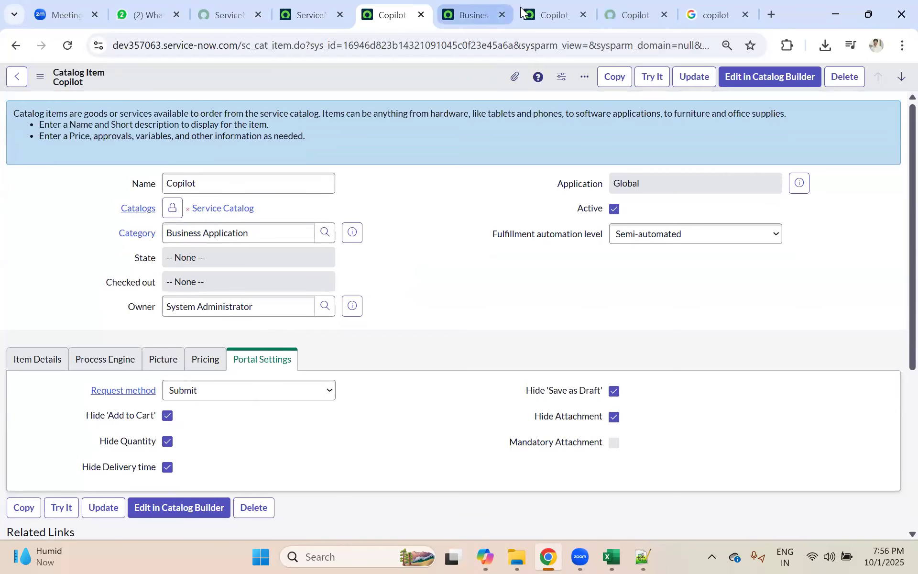
Go back to the Copilot item in the service portal, choose Access Activation as Request Type and submit the request.
click(492, 11)
click(574, 14)
click(641, 15)
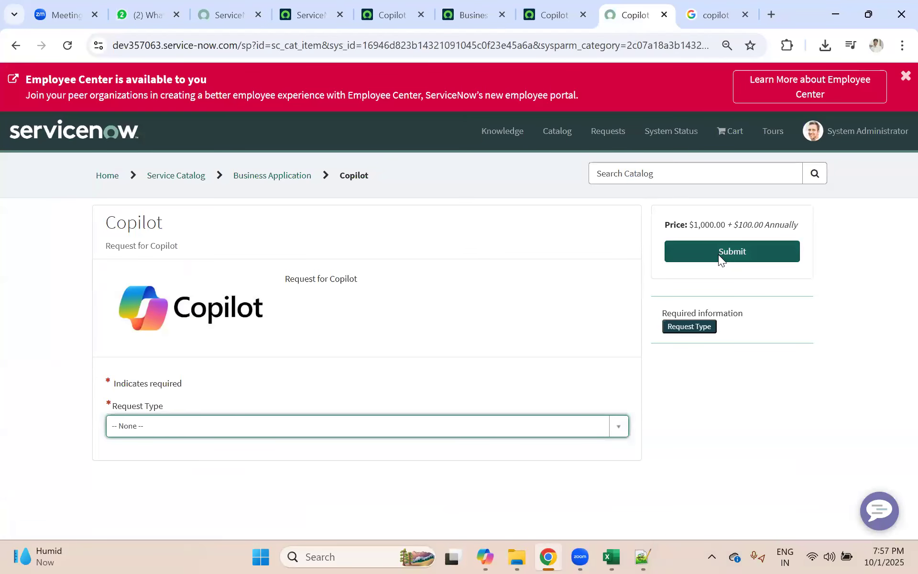
click(142, 431)
click(144, 486)
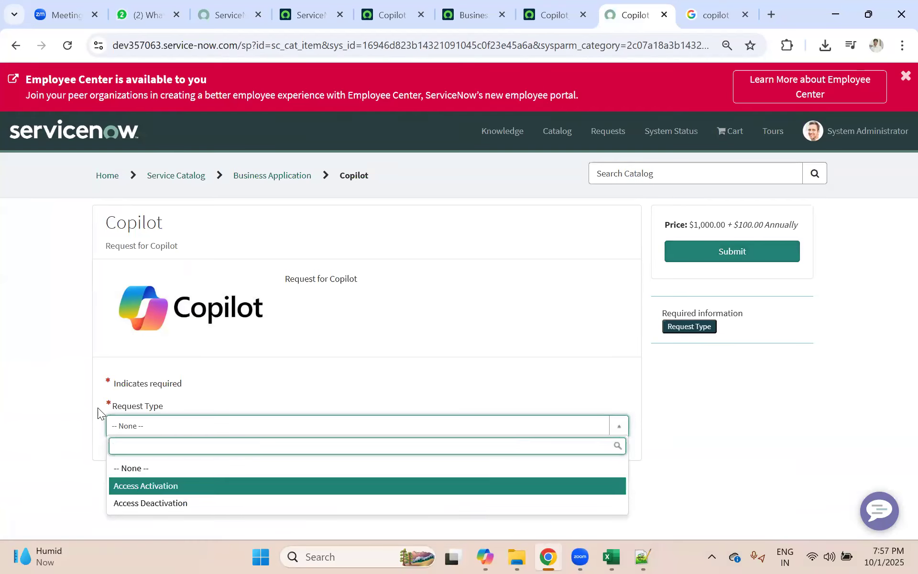
click(696, 260)
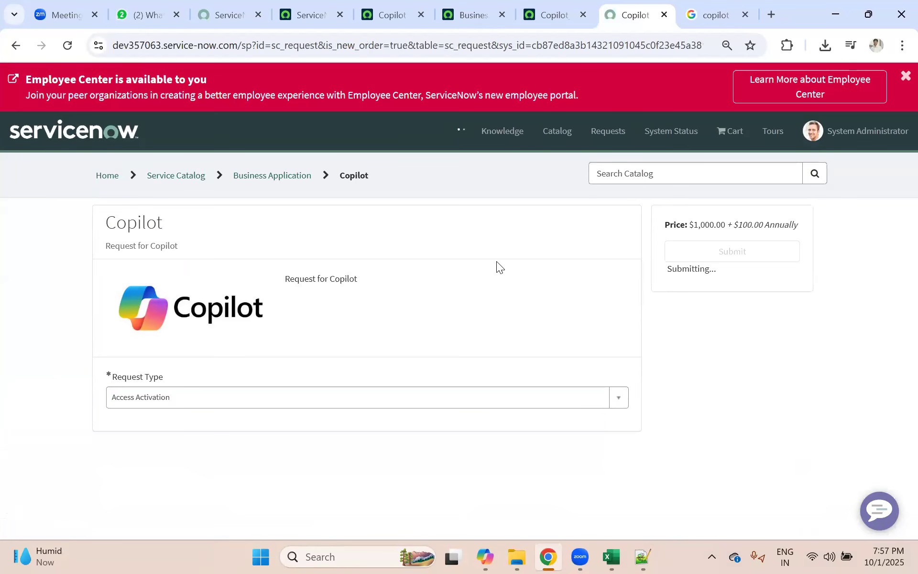
Copy the submitted request's number and open its request record through global search.
double_click(197, 234)
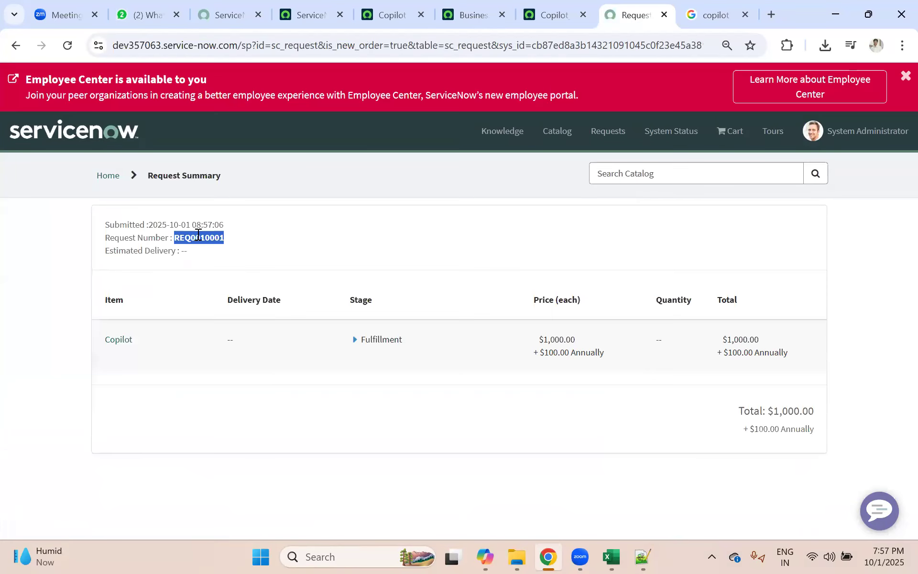
right_click(198, 234)
click(242, 254)
click(309, 15)
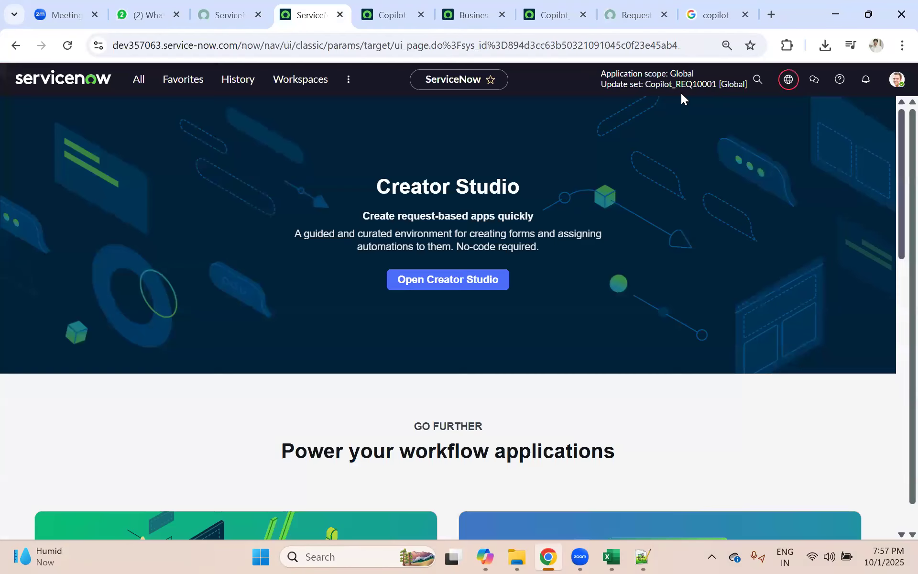
click(757, 80)
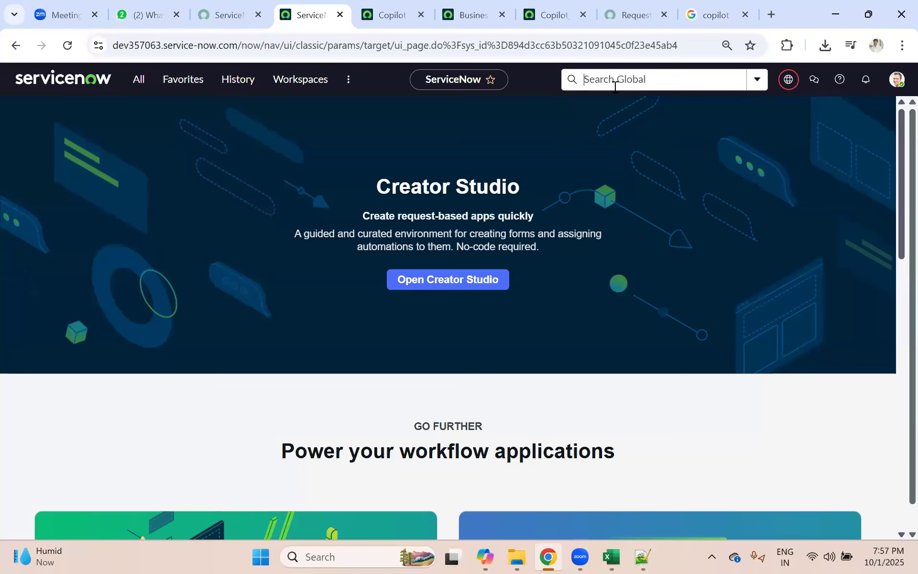
right_click(593, 80)
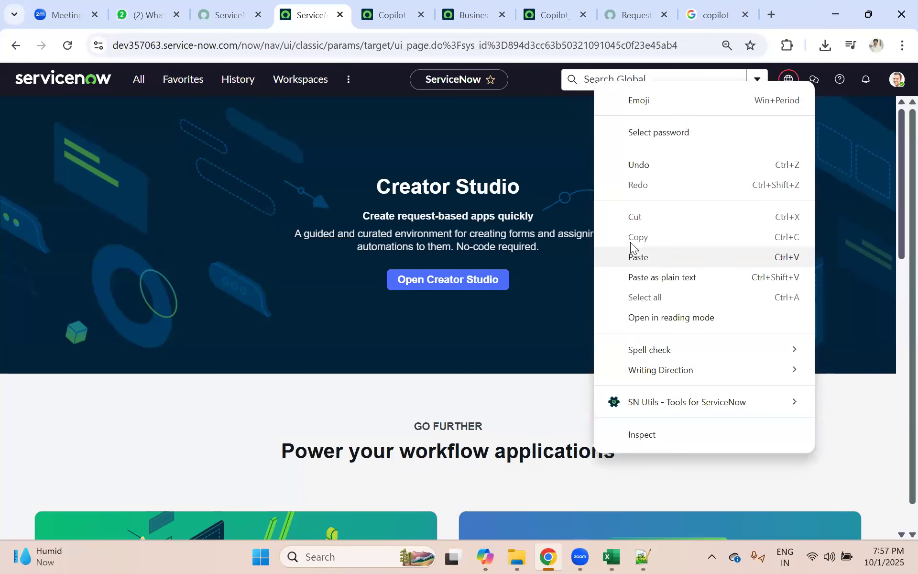
click(638, 256)
click(639, 136)
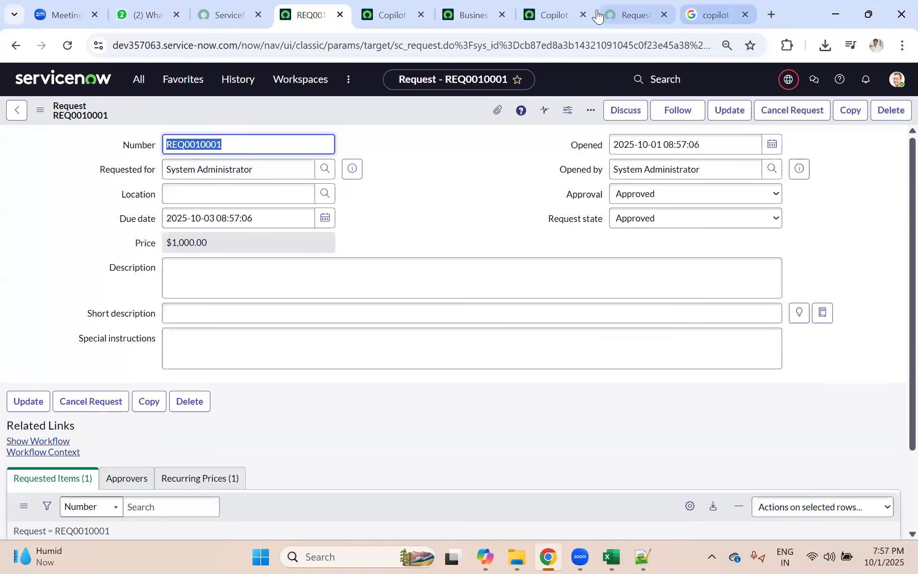
Open the request's Copilot requested item and review its fields, Request Type variable, activities and catalog tasks.
scroll(235, 307, down, 3)
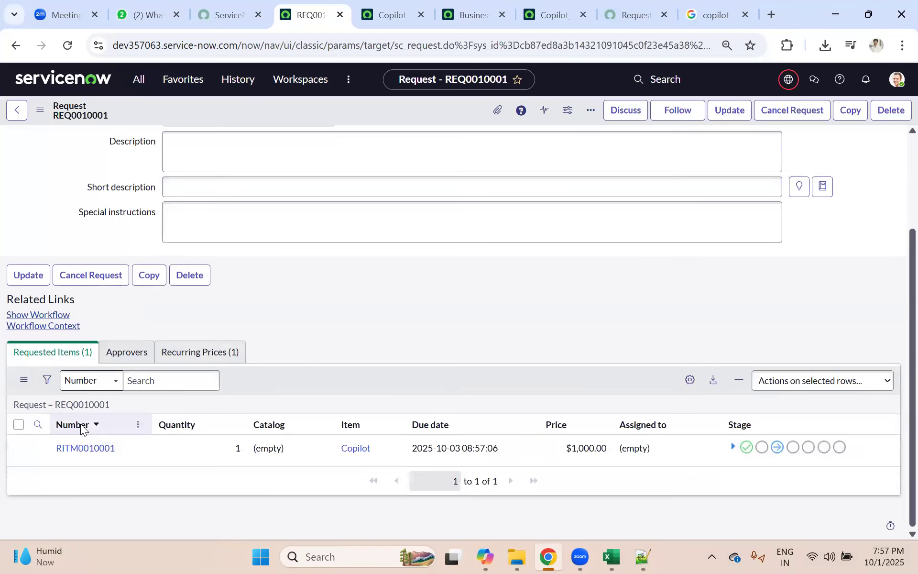
click(97, 448)
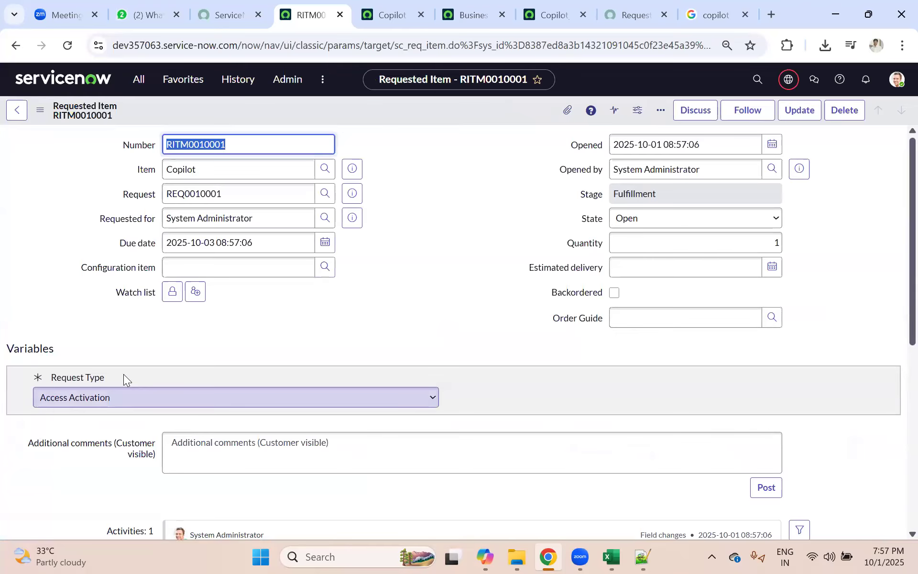
scroll(109, 340, down, 2)
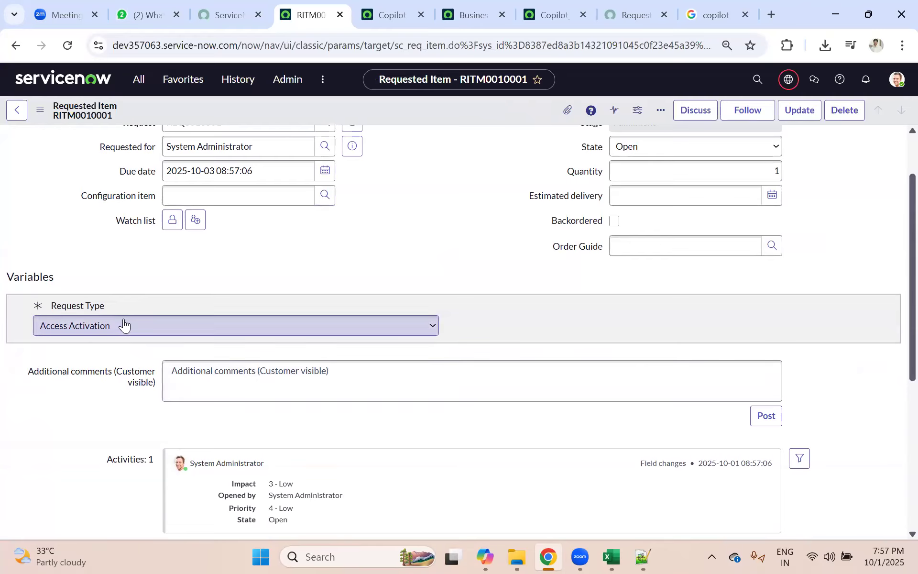
scroll(123, 323, down, 4)
scroll(111, 268, up, 2)
scroll(114, 268, down, 2)
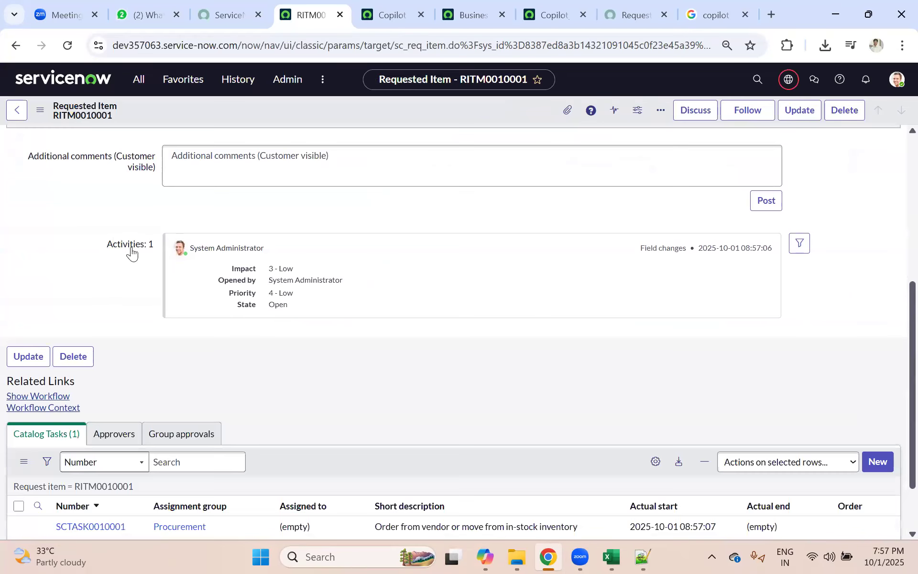
scroll(118, 272, up, 3)
scroll(119, 271, down, 4)
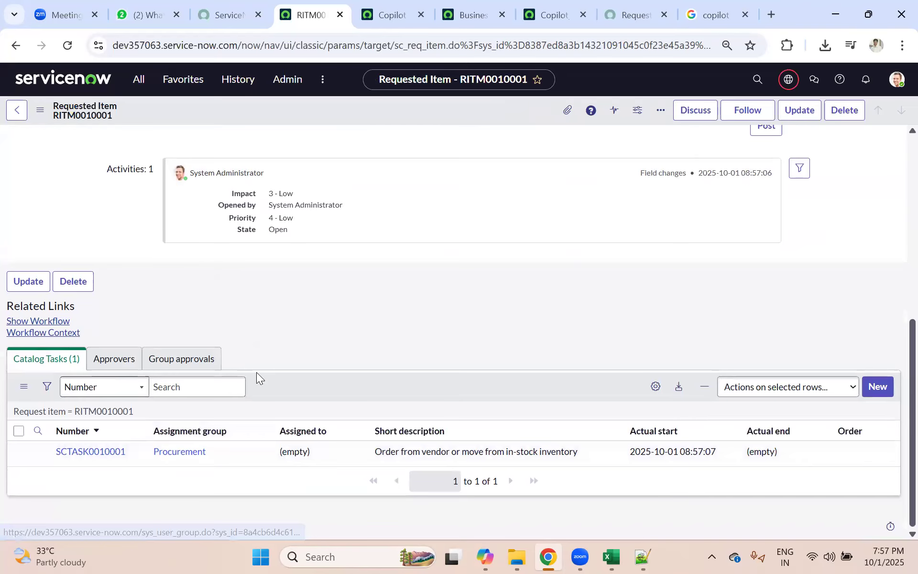
scroll(192, 354, up, 5)
scroll(94, 437, down, 5)
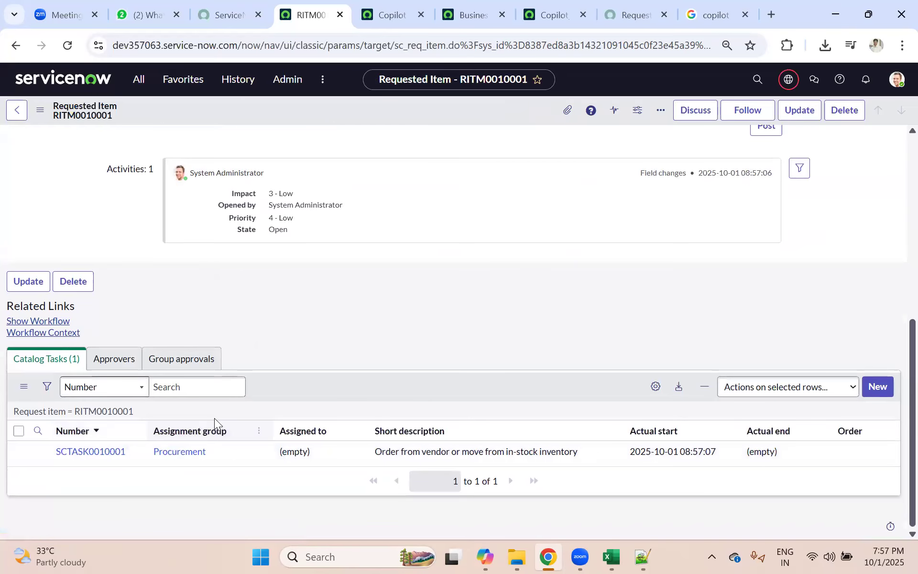
scroll(162, 377, up, 4)
scroll(139, 333, up, 3)
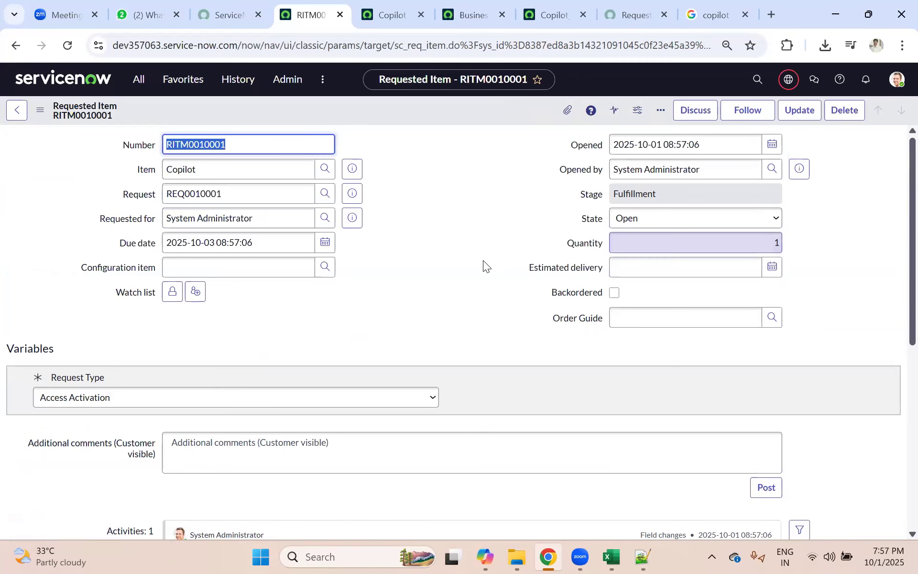
click(381, 15)
click(509, 12)
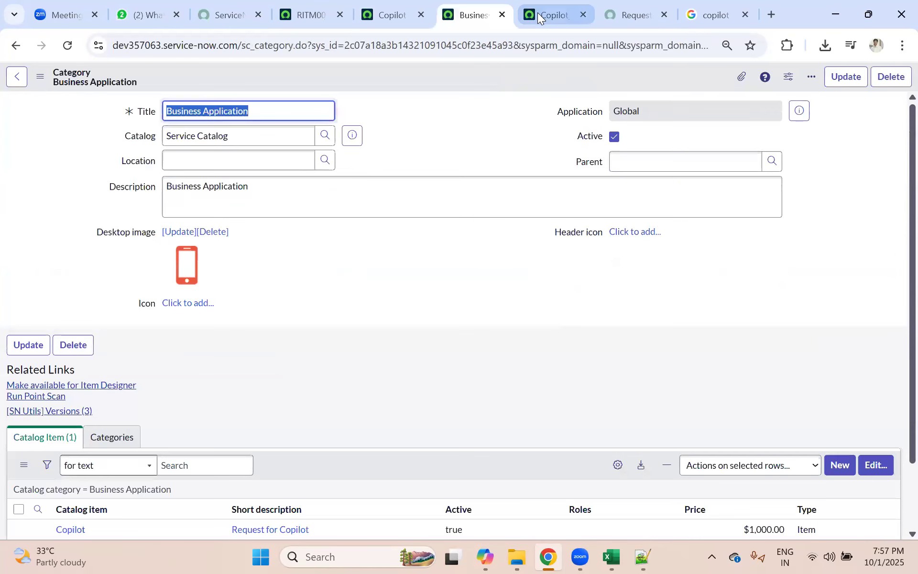
click(541, 14)
click(470, 13)
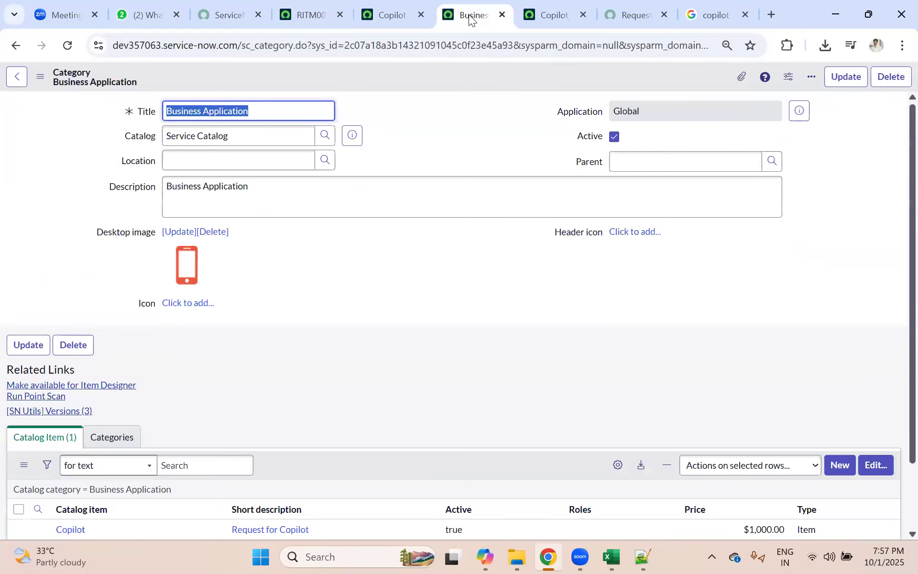
click(389, 15)
click(495, 14)
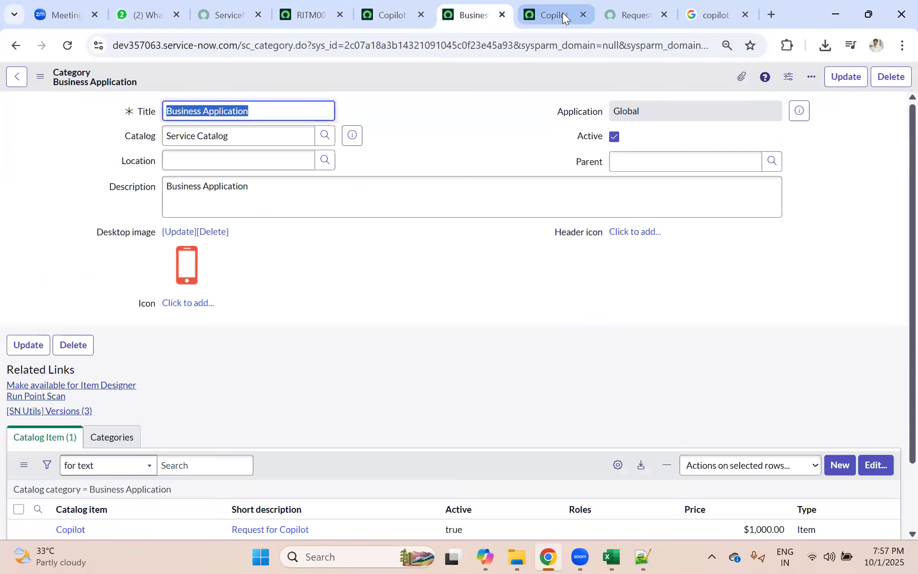
click(560, 13)
click(383, 13)
click(449, 14)
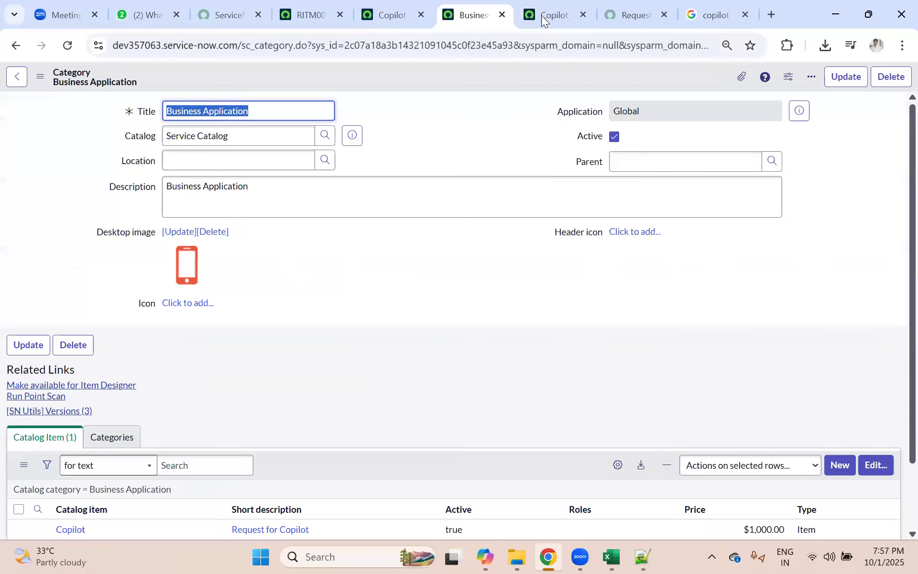
Open the Copilot_REQ10001 update set, reload it and review its customer updates.
click(539, 19)
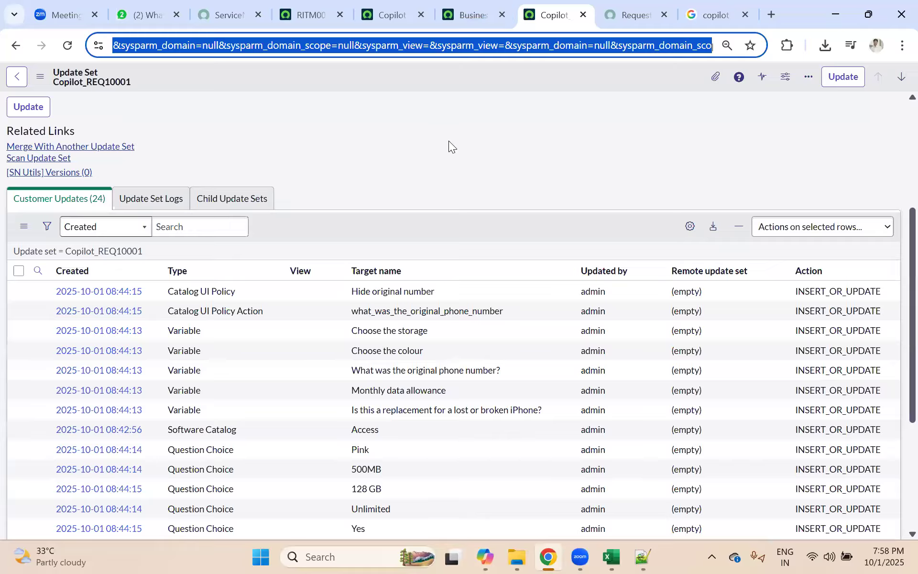
click(68, 44)
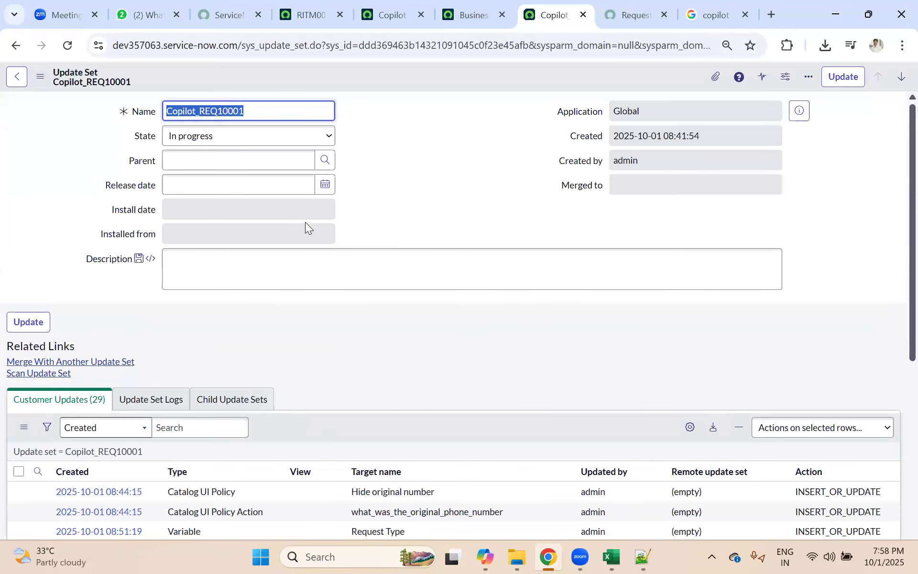
scroll(302, 228, down, 5)
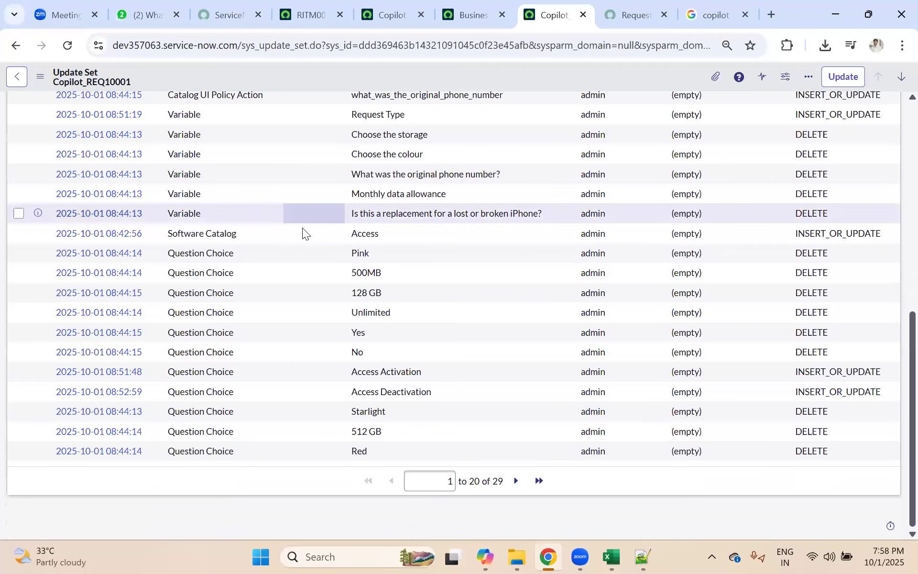
scroll(302, 228, up, 6)
scroll(150, 224, up, 3)
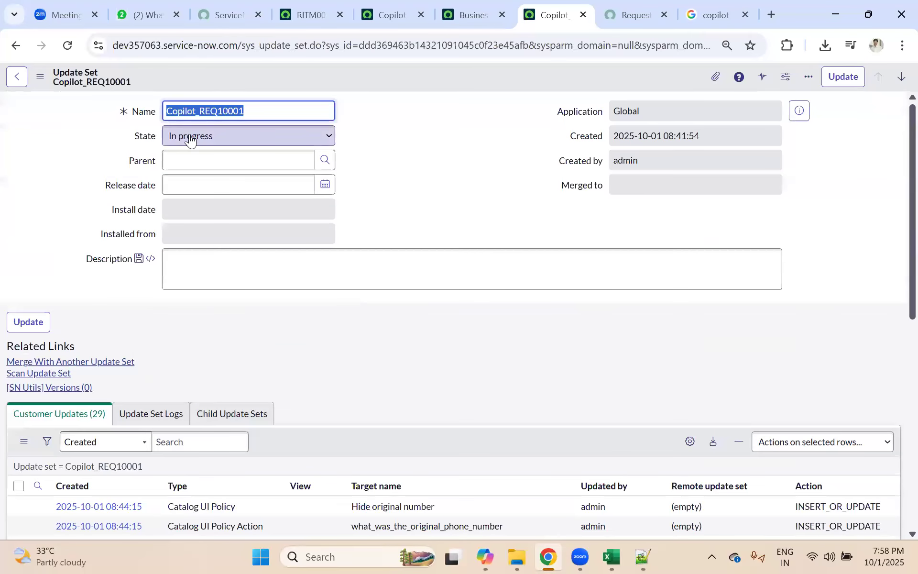
Change the Copilot_REQ10001 update set's state to Complete and reload the record without saving.
click(190, 140)
click(191, 172)
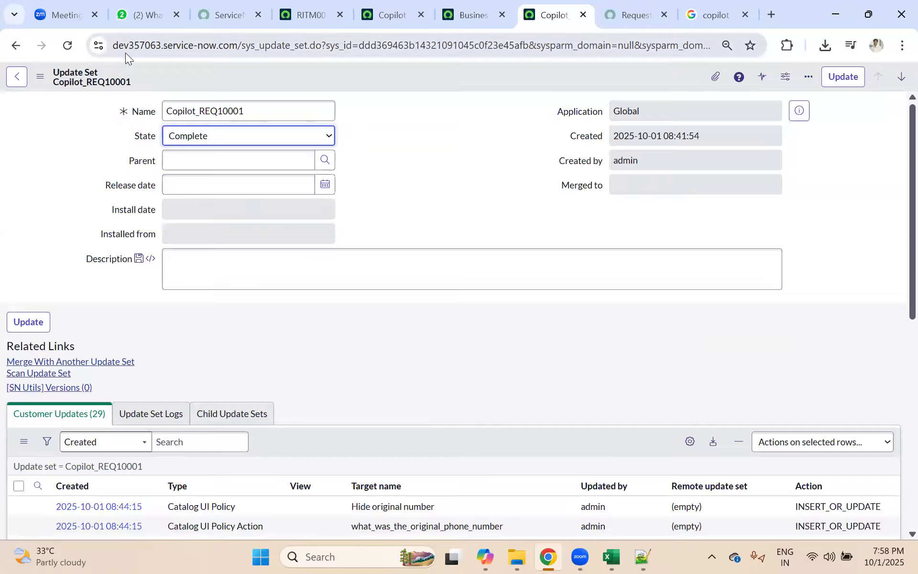
click(62, 47)
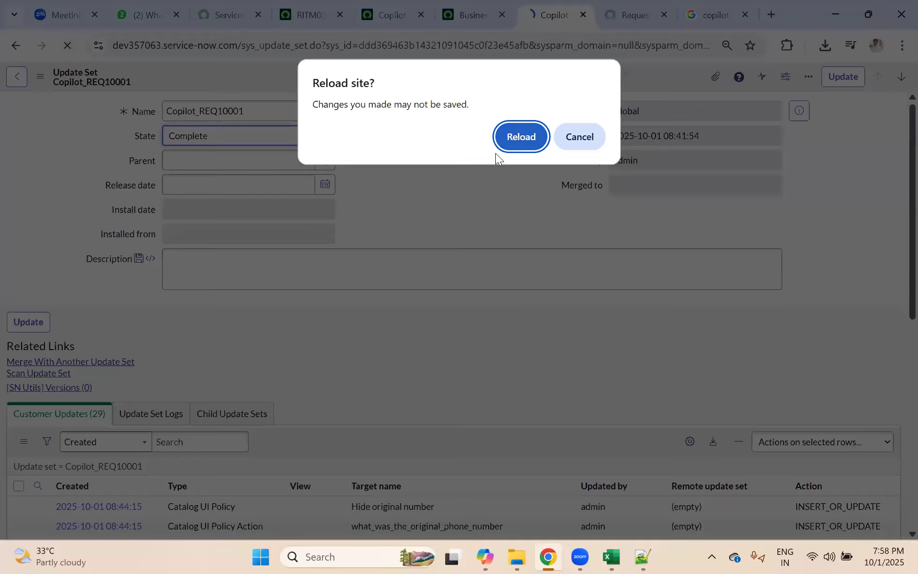
click(502, 141)
Review the update set's form fields and its list of customer updates.
scroll(407, 263, down, 8)
scroll(265, 230, up, 5)
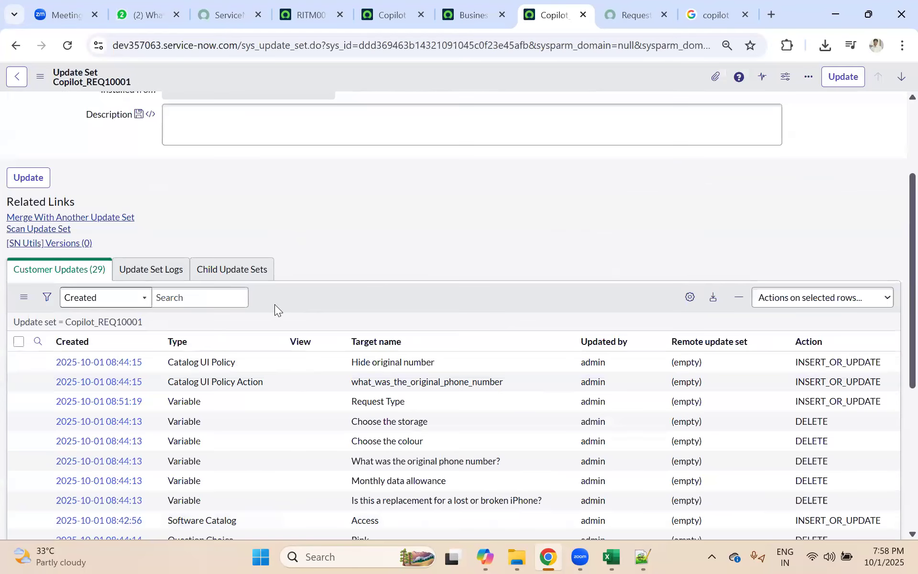
scroll(334, 266, up, 3)
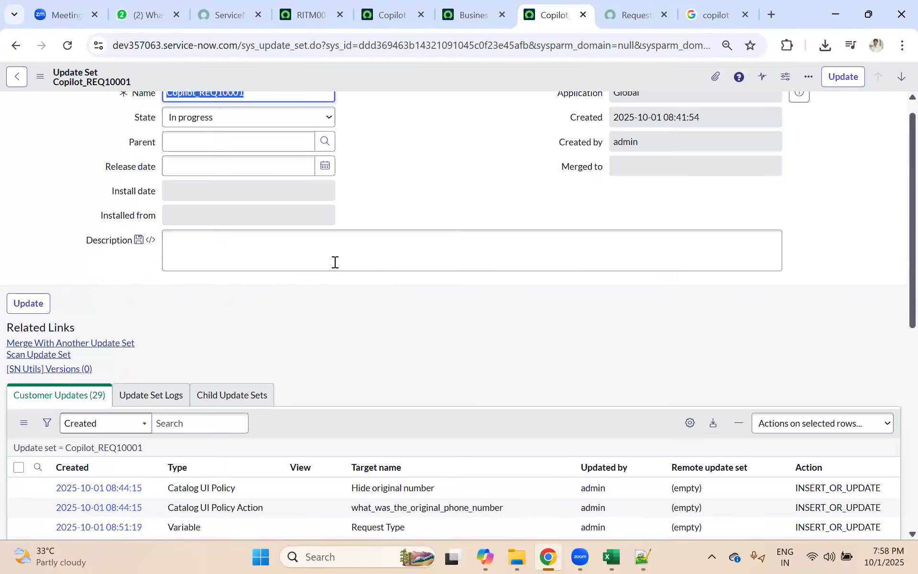
scroll(282, 299, down, 5)
scroll(266, 279, up, 5)
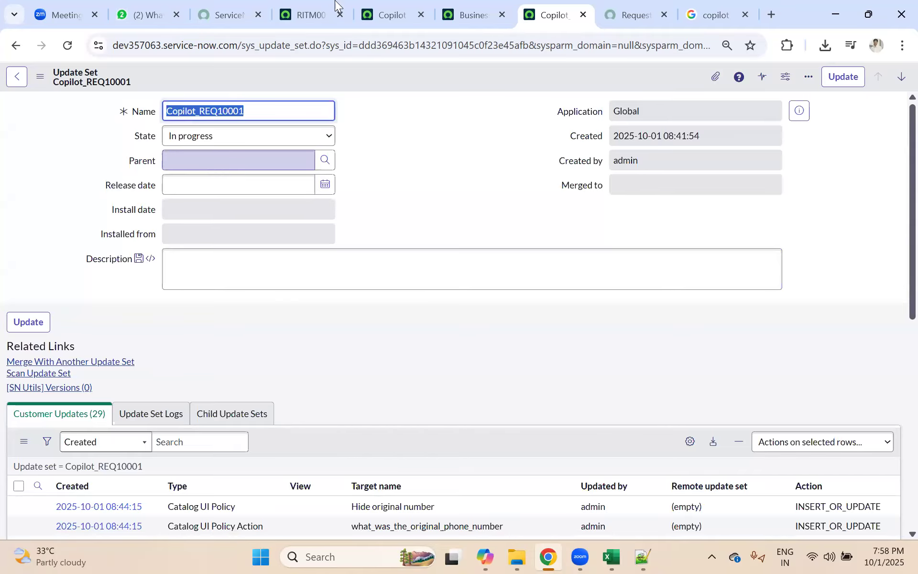
Return to the service portal's request summary for the submitted Copilot request.
click(459, 6)
click(533, 11)
click(628, 7)
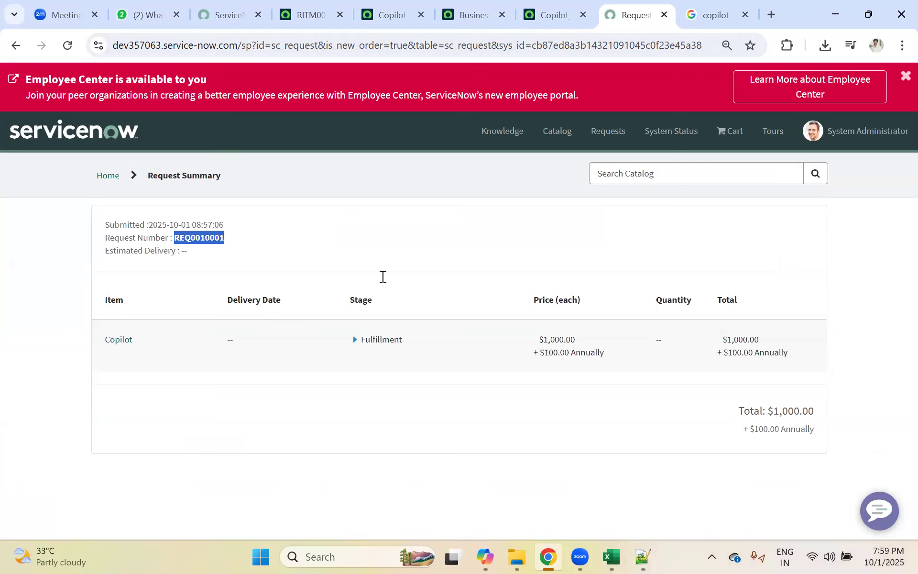
Switch to the Notepad++ requirement notes and review the category, item name, request type and two approval levels.
key(alt+Tab)
drag(221, 297, 52, 211)
click(138, 256)
click(305, 240)
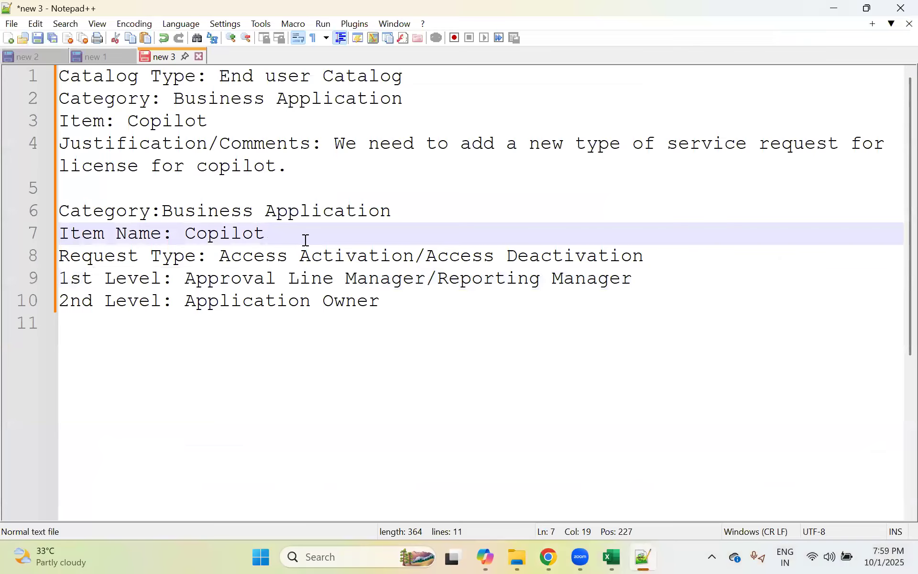